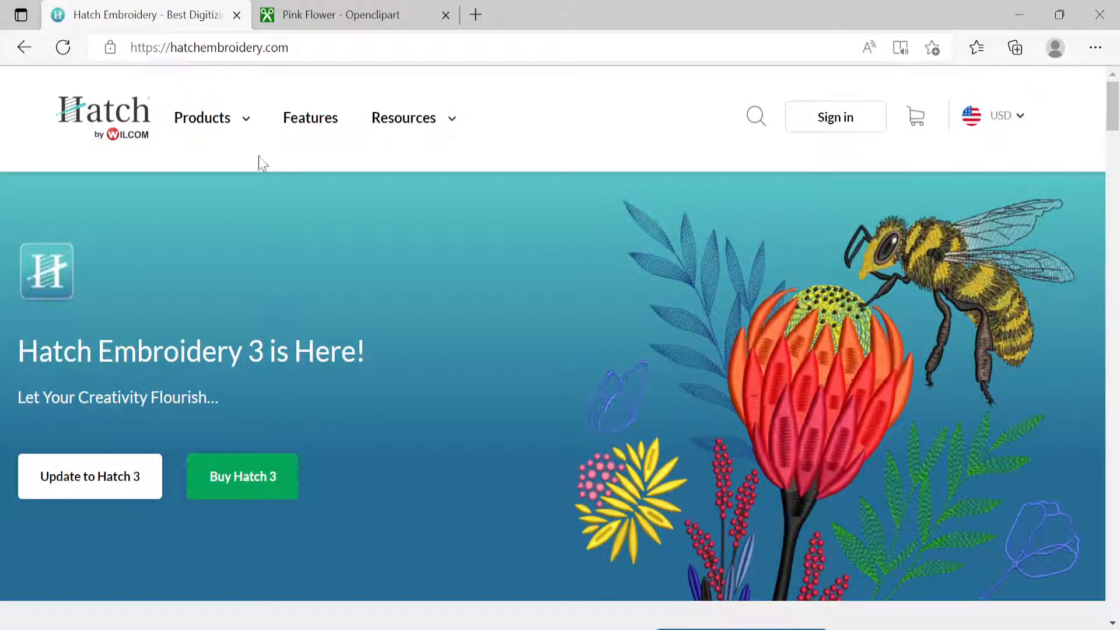
Look over the Hatch 3 product levels on the website and examine the Pink Flower clipart page on Openclipart.
mouse_move(245, 119)
mouse_move(225, 226)
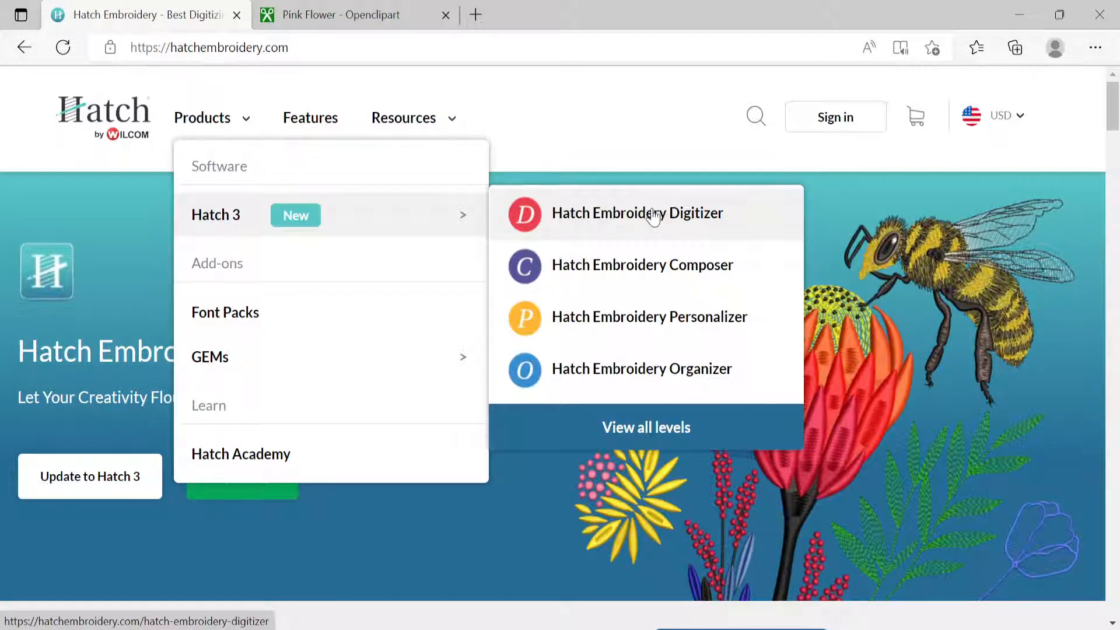
left_click(355, 22)
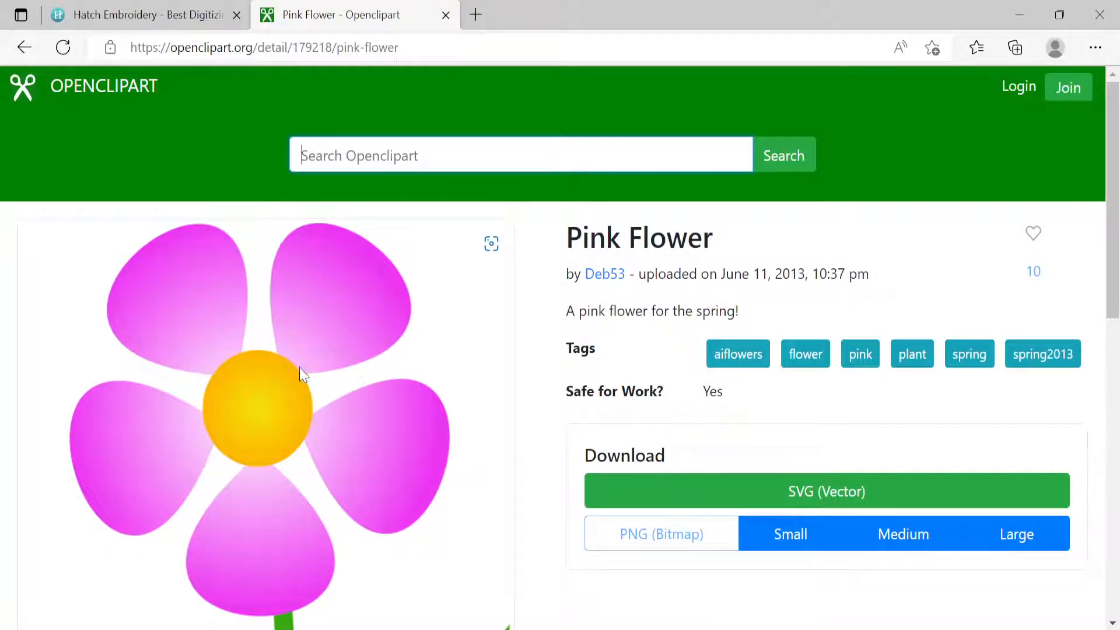
scroll(310, 355, "down", 6)
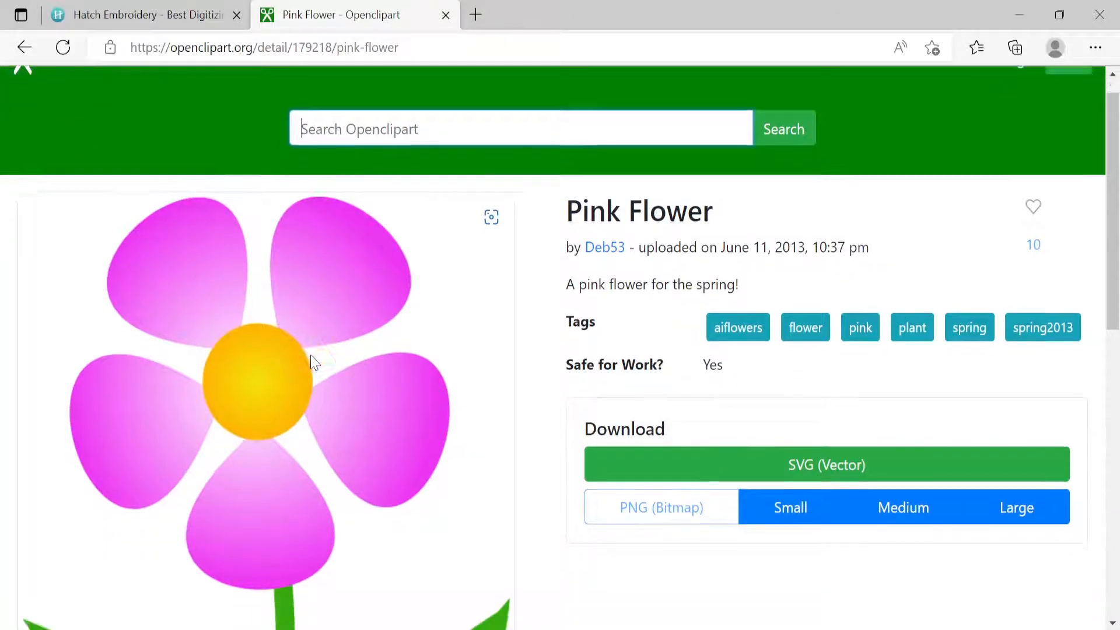
scroll(313, 355, "up", 6)
scroll(313, 356, "down", 1)
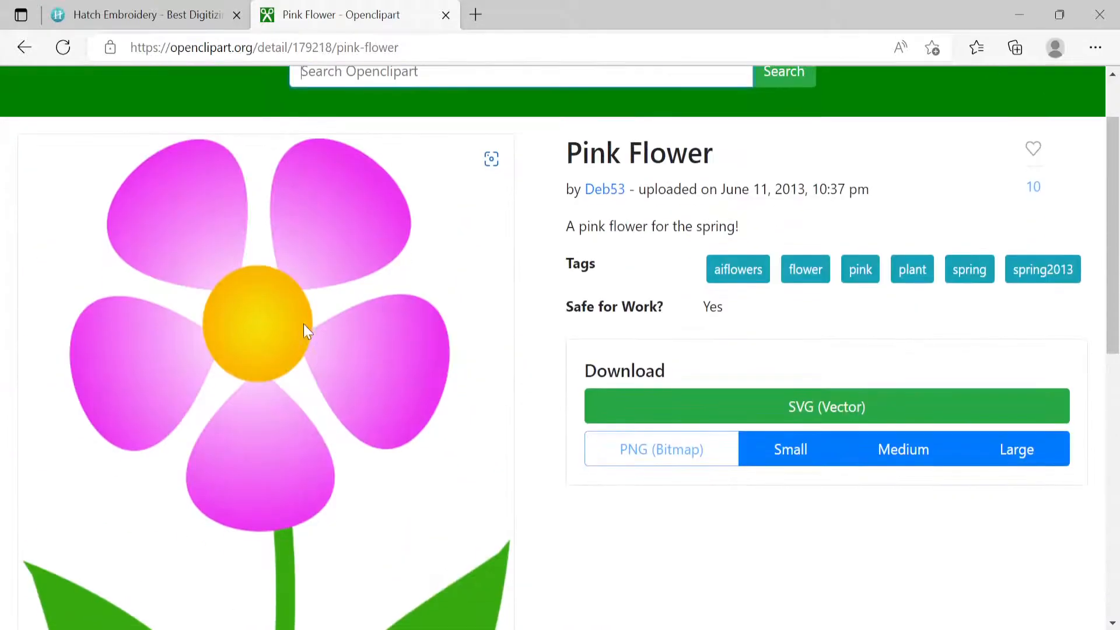
scroll(305, 324, "up", 1)
scroll(305, 330, "down", 4)
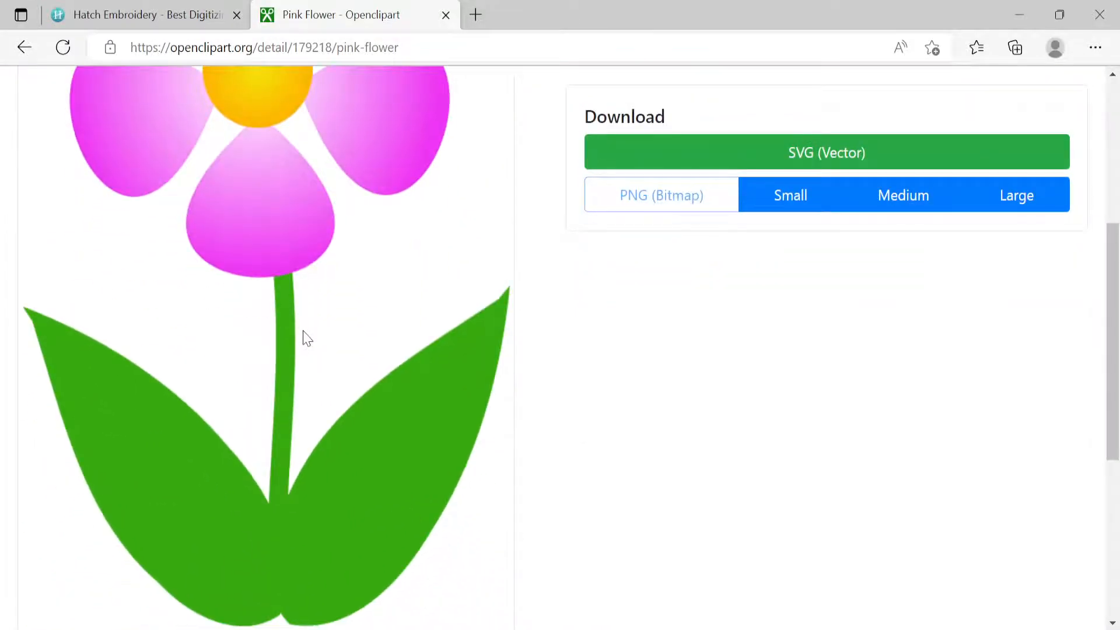
scroll(305, 333, "up", 5)
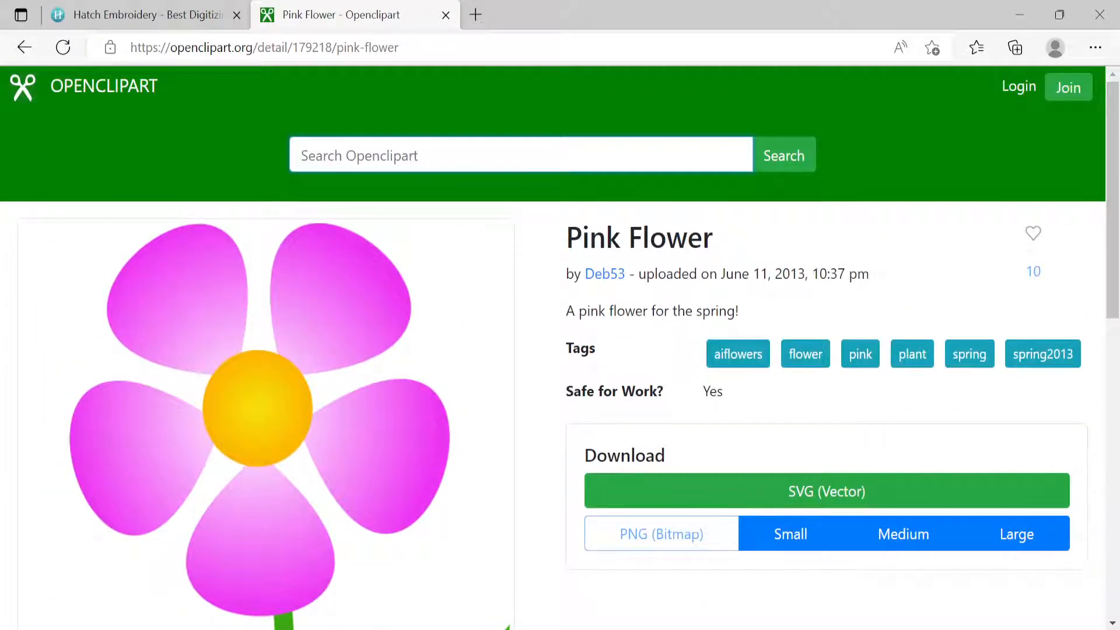
Switch to Hatch Embroidery 3 and open the Artwork toolbox to bring up the blank design.
key("alt+Tab")
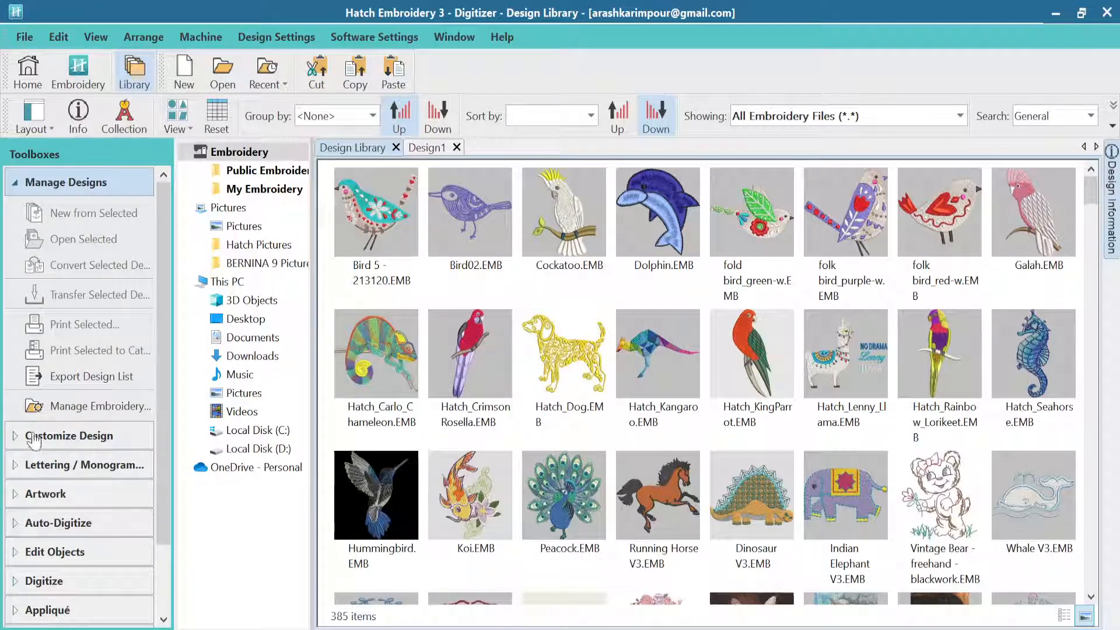
scroll(159, 403, "down", 2)
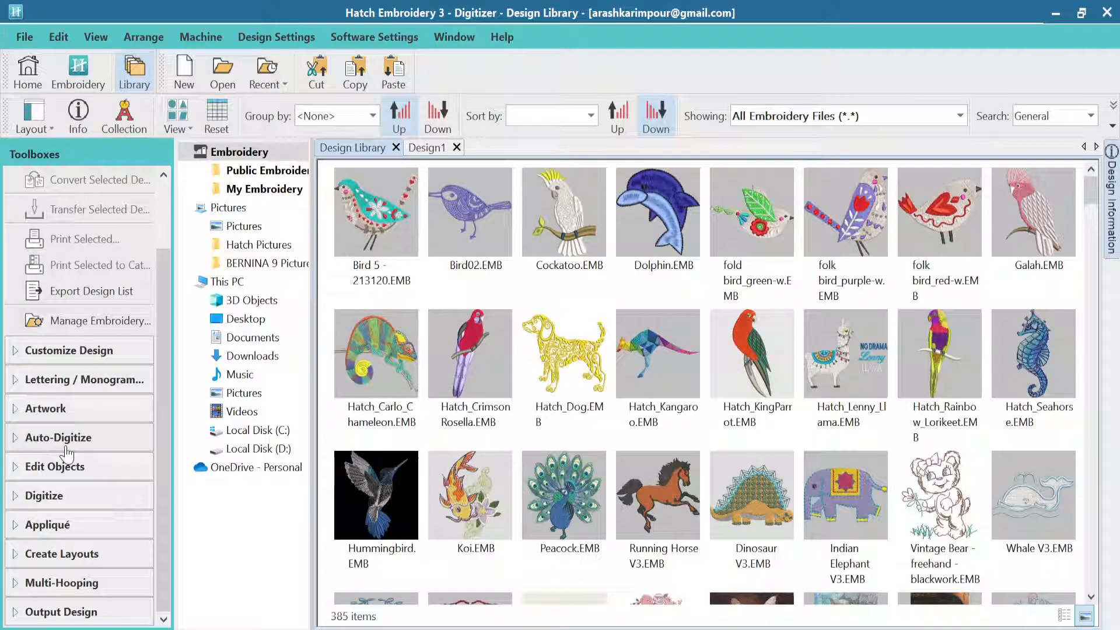
left_click(51, 408)
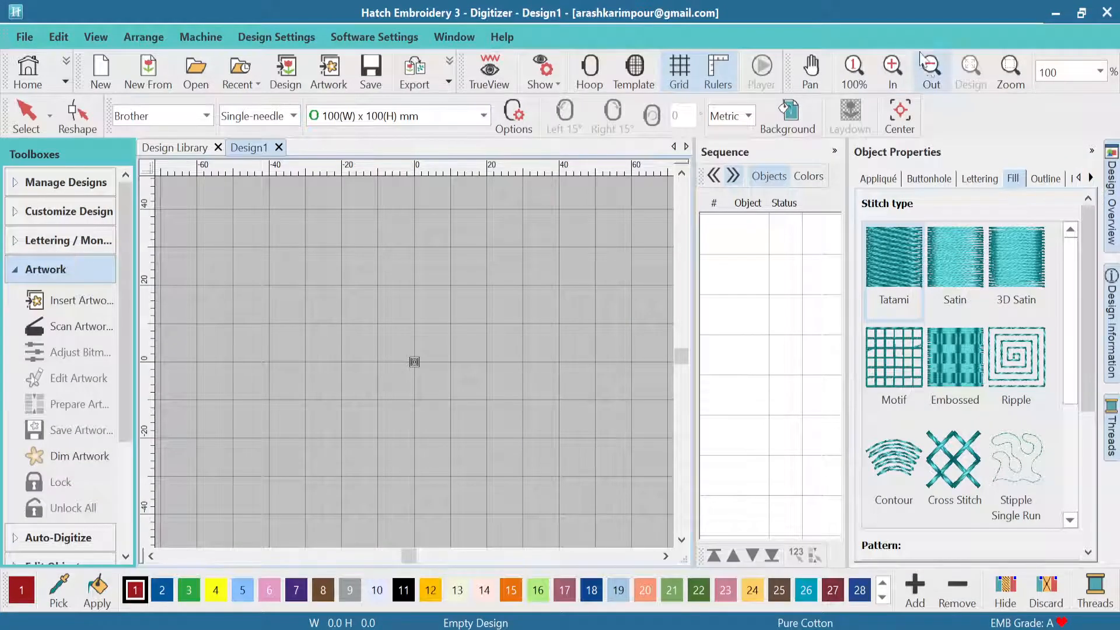
Collapse the Object Properties and Sequence dockers, briefly bringing Object Properties back into view before hiding it again.
left_click(1091, 151)
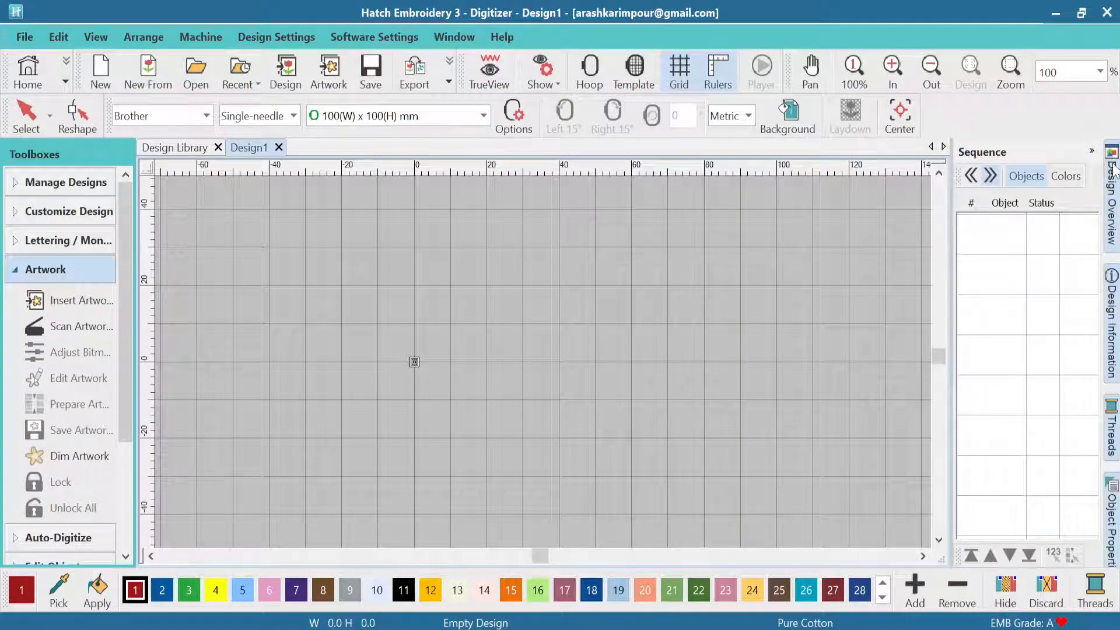
left_click(1091, 151)
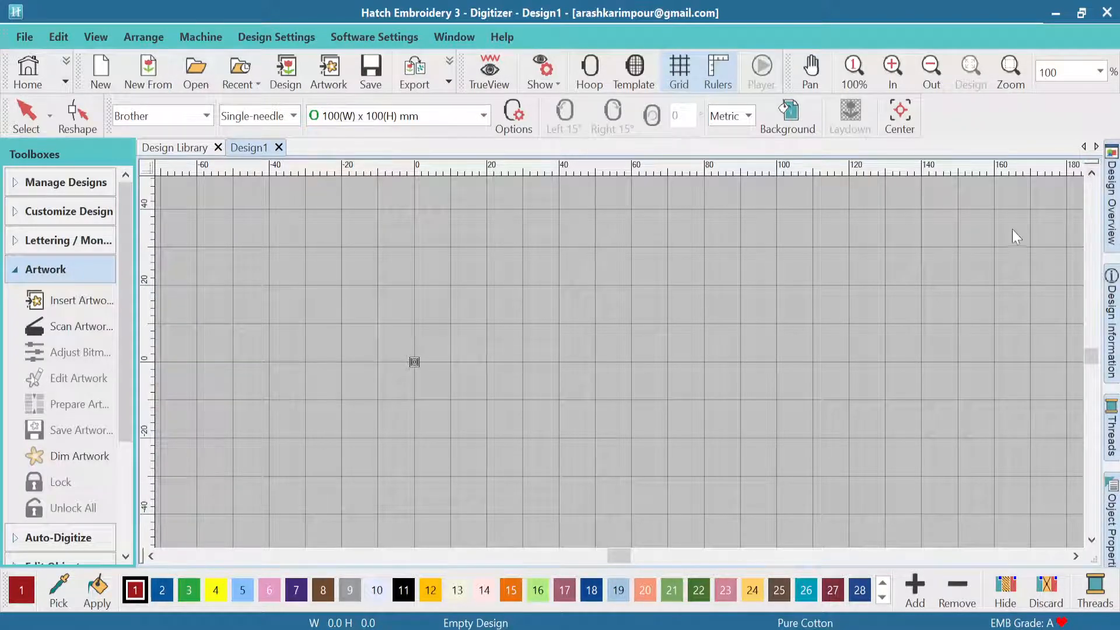
left_click(1112, 513)
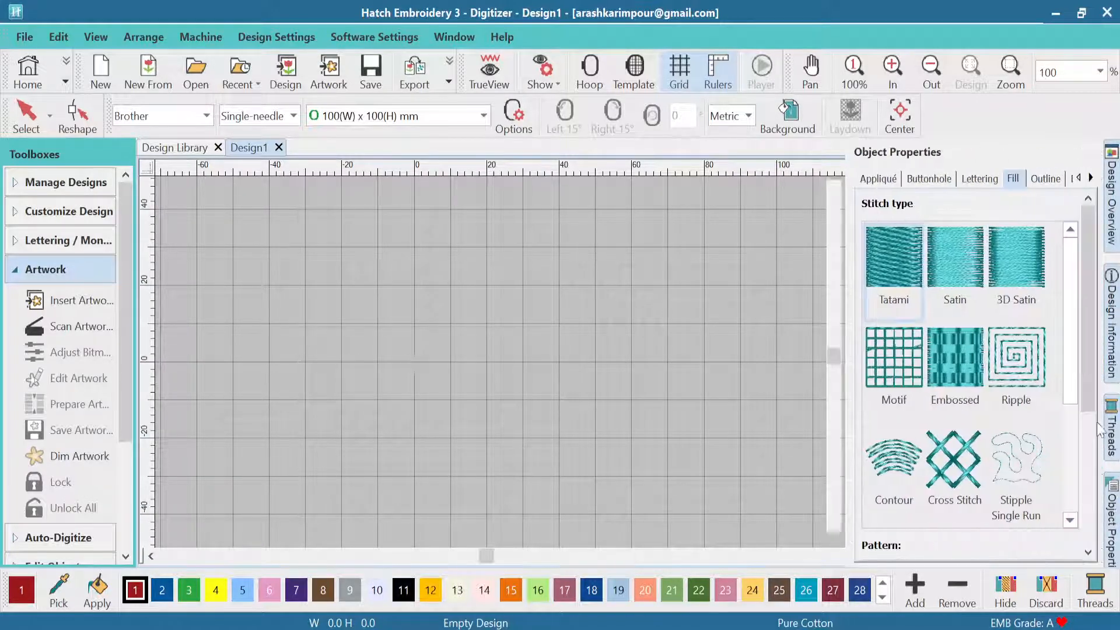
left_click(1091, 151)
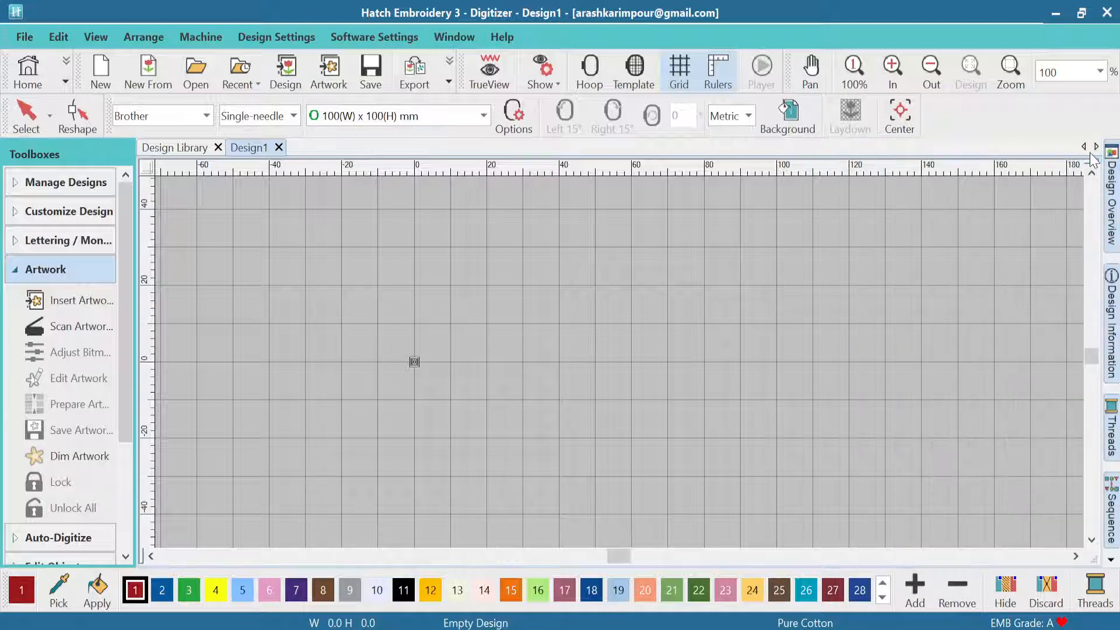
Restore the Object Properties and Sequence dockers beside the design window.
left_click(307, 39)
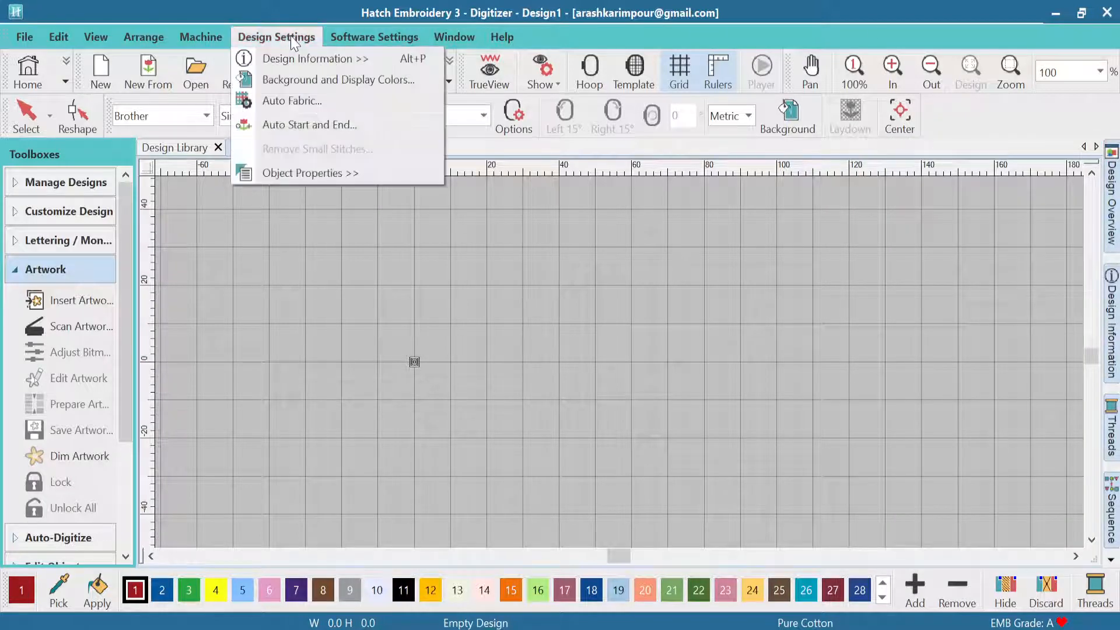
left_click(290, 171)
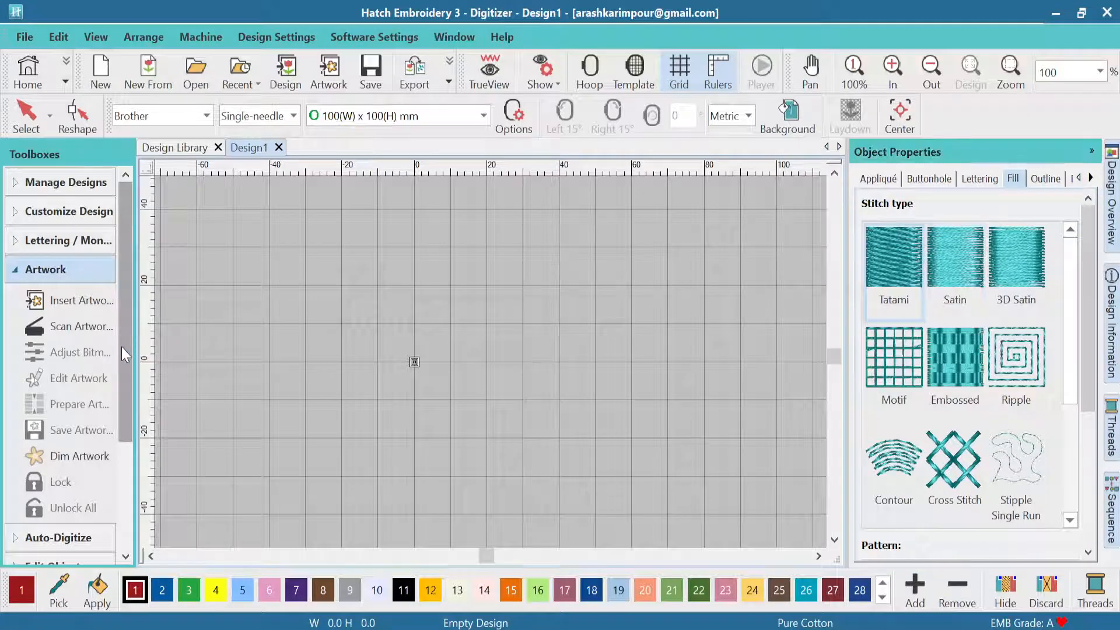
left_click_drag(121, 353, 124, 481)
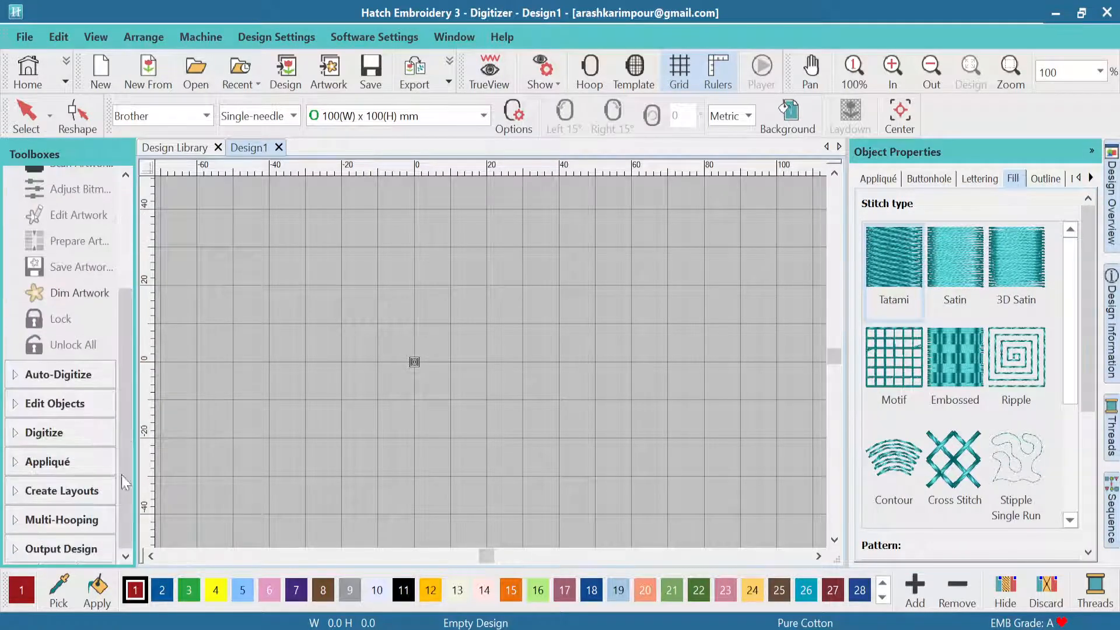
left_click(28, 404)
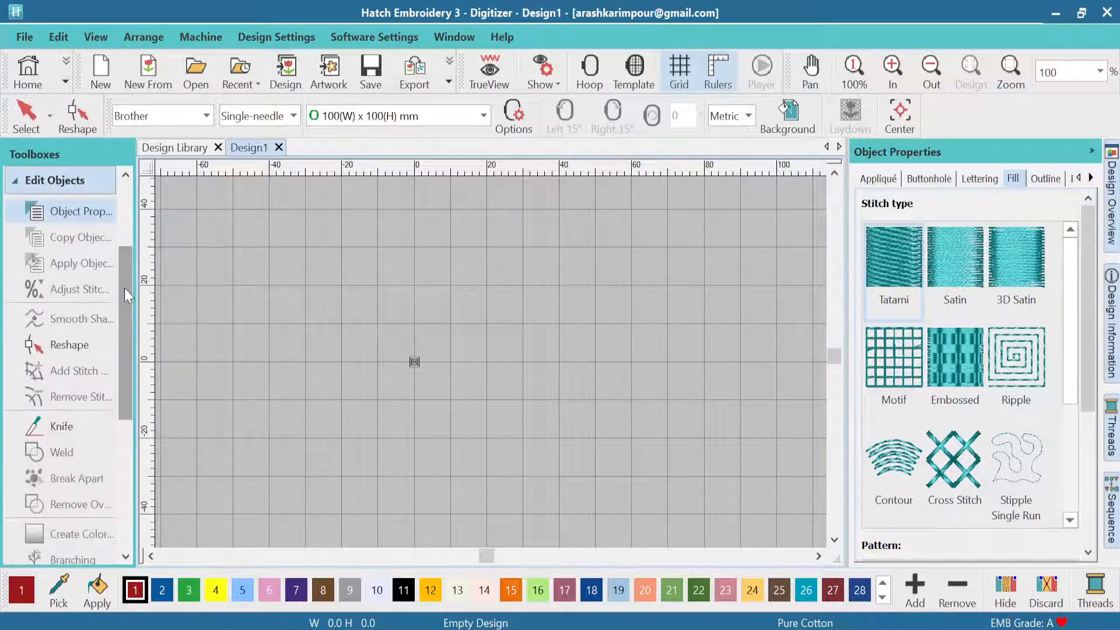
left_click_drag(129, 295, 137, 403)
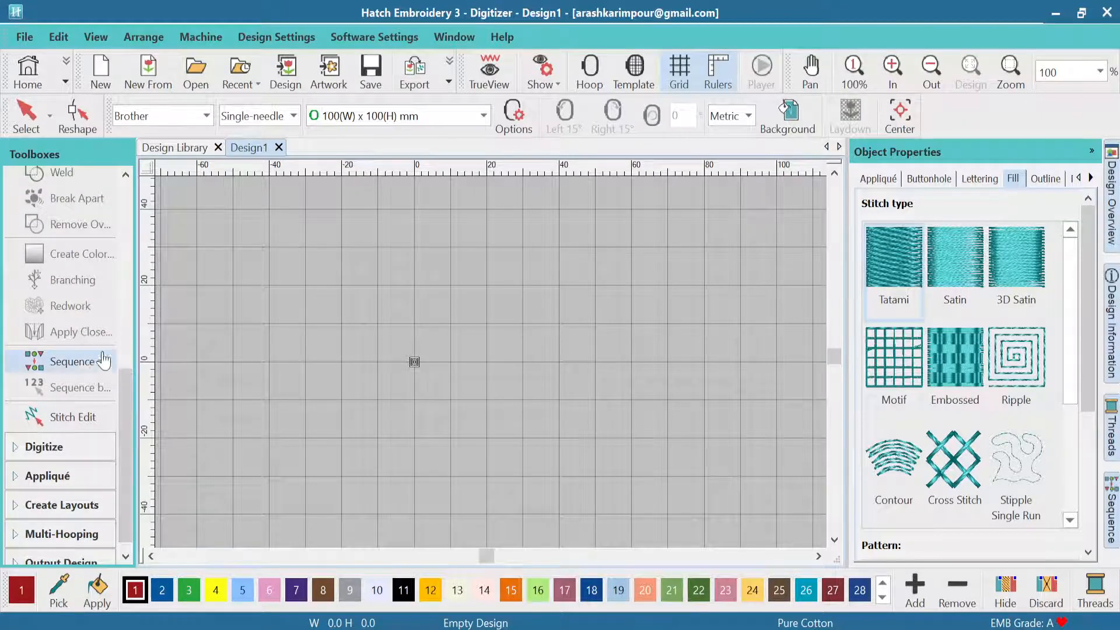
left_click(68, 365)
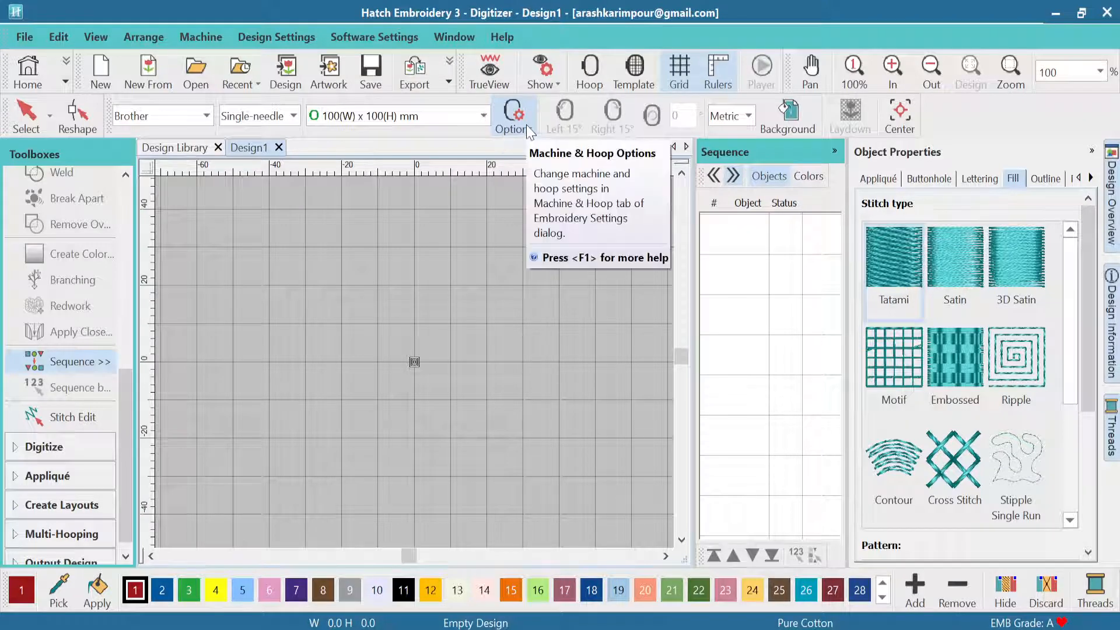
Check the Machine & Hoop settings, accept them, and display the hoop boundary in the design at 100% zoom.
left_click(528, 129)
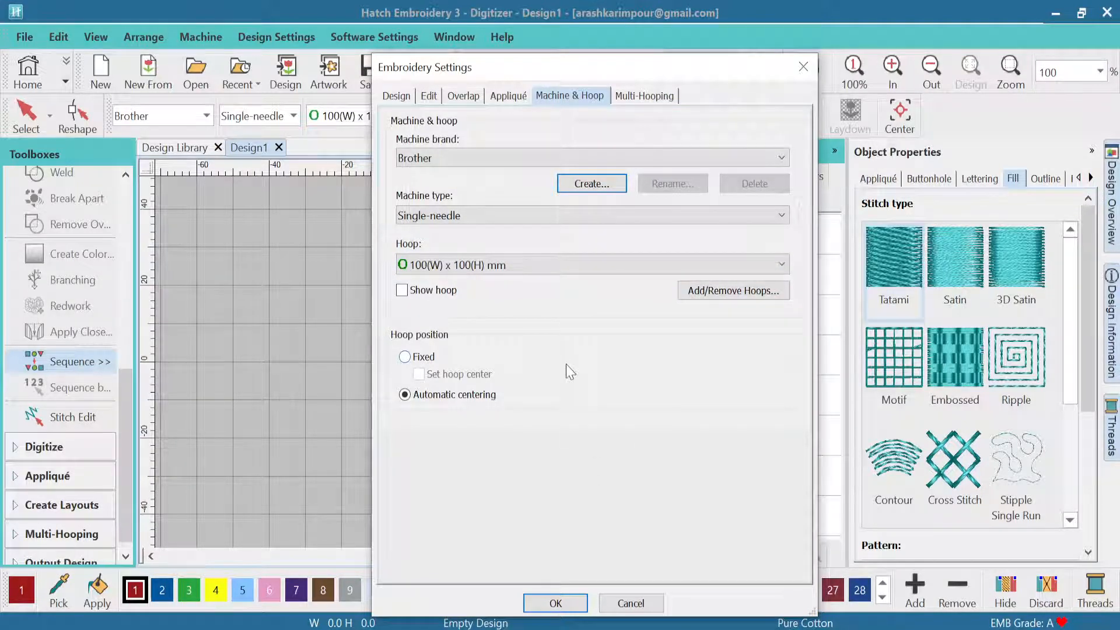
left_click(585, 603)
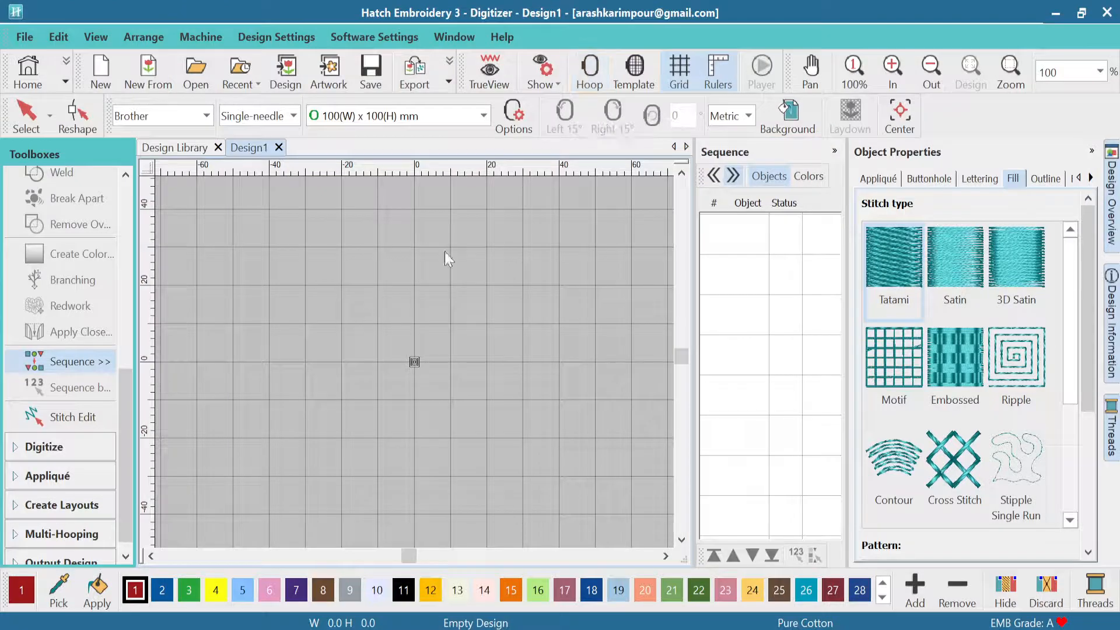
left_click(589, 68)
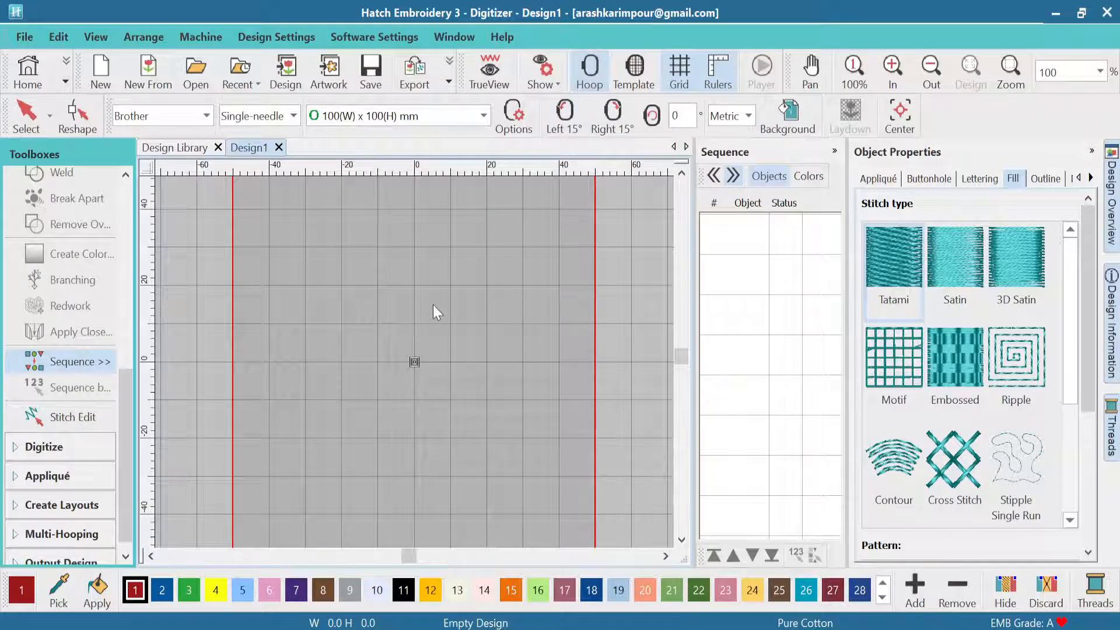
left_click(854, 67)
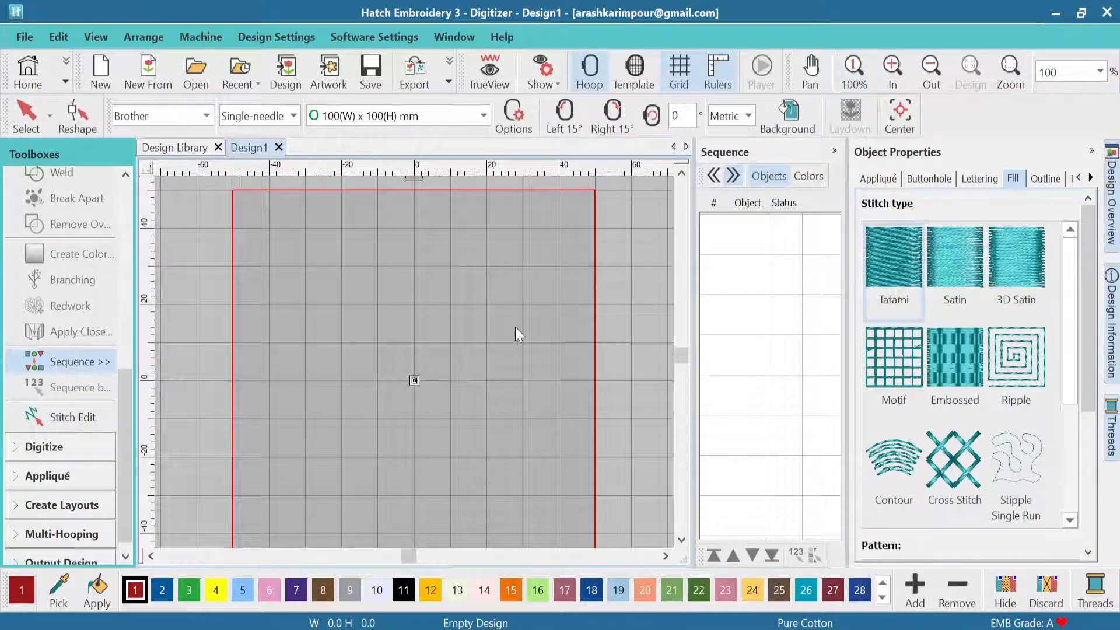
scroll(484, 313, "down", 1)
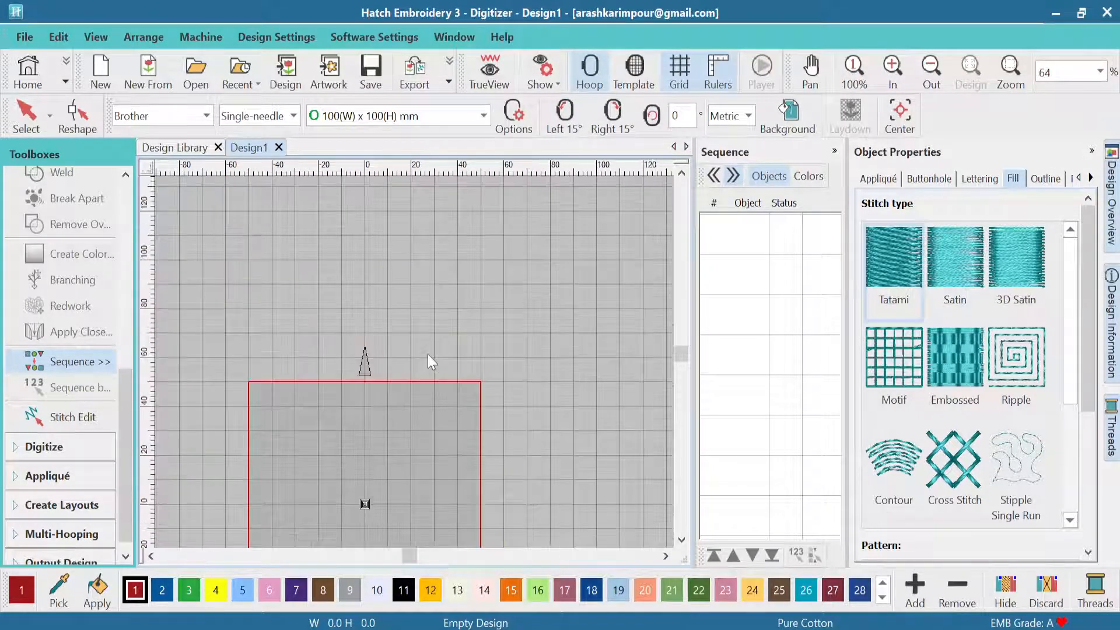
scroll(414, 362, "down", 1)
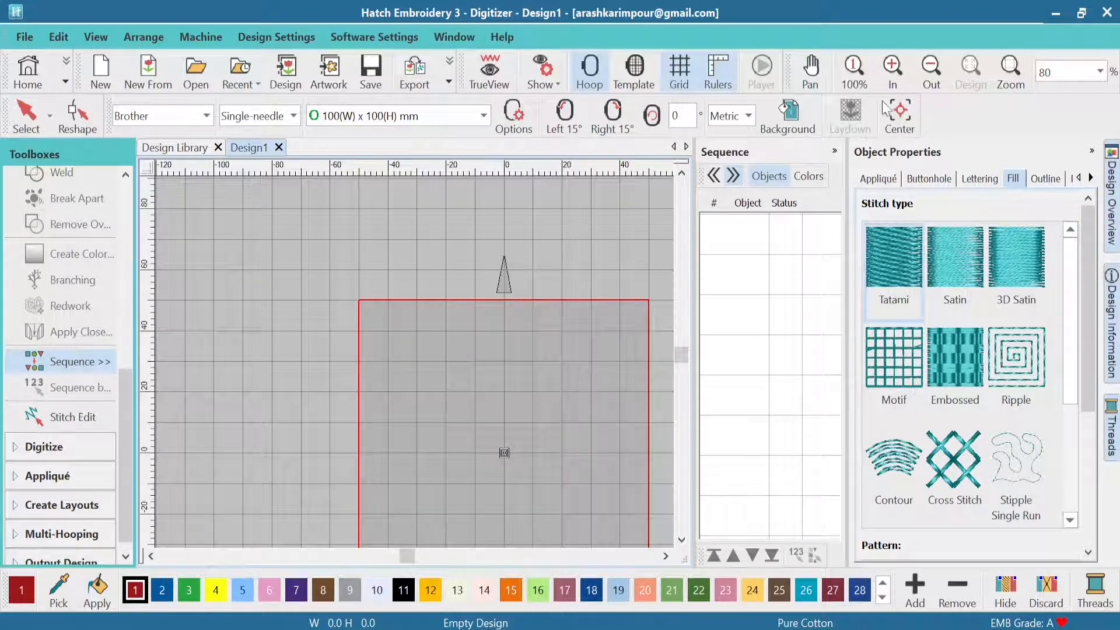
left_click(810, 70)
left_click_drag(462, 388, 385, 293)
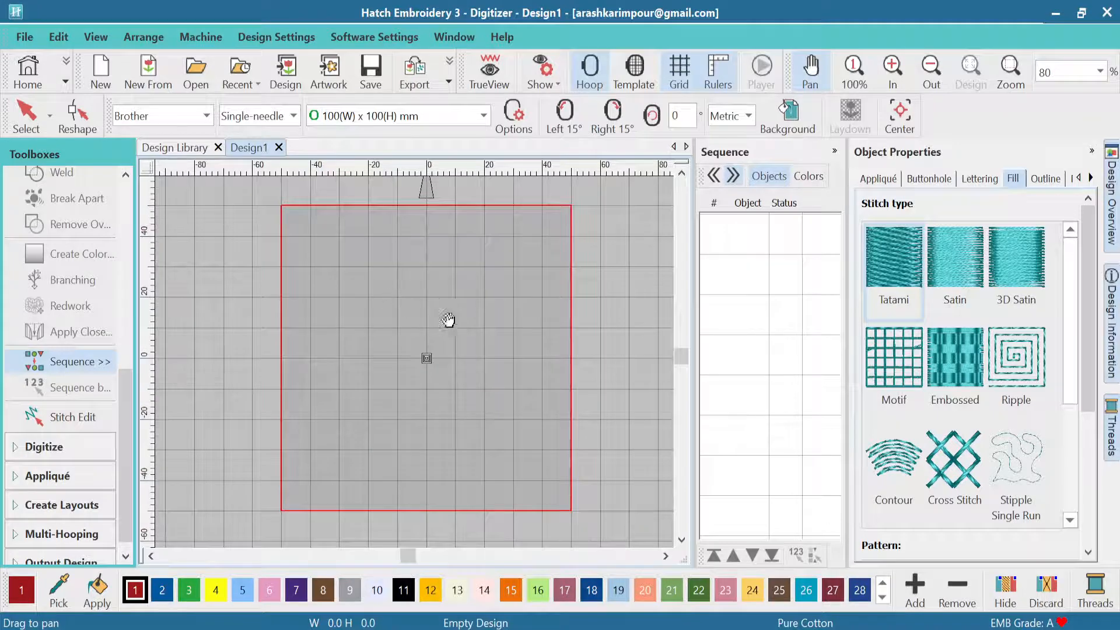
left_click(854, 70)
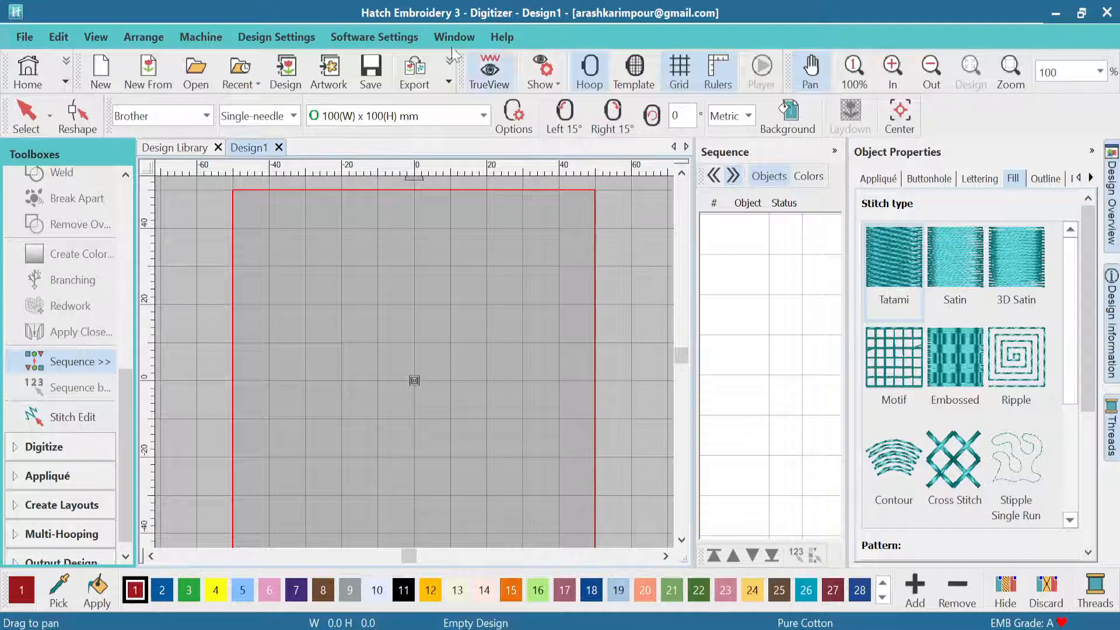
left_click(803, 72)
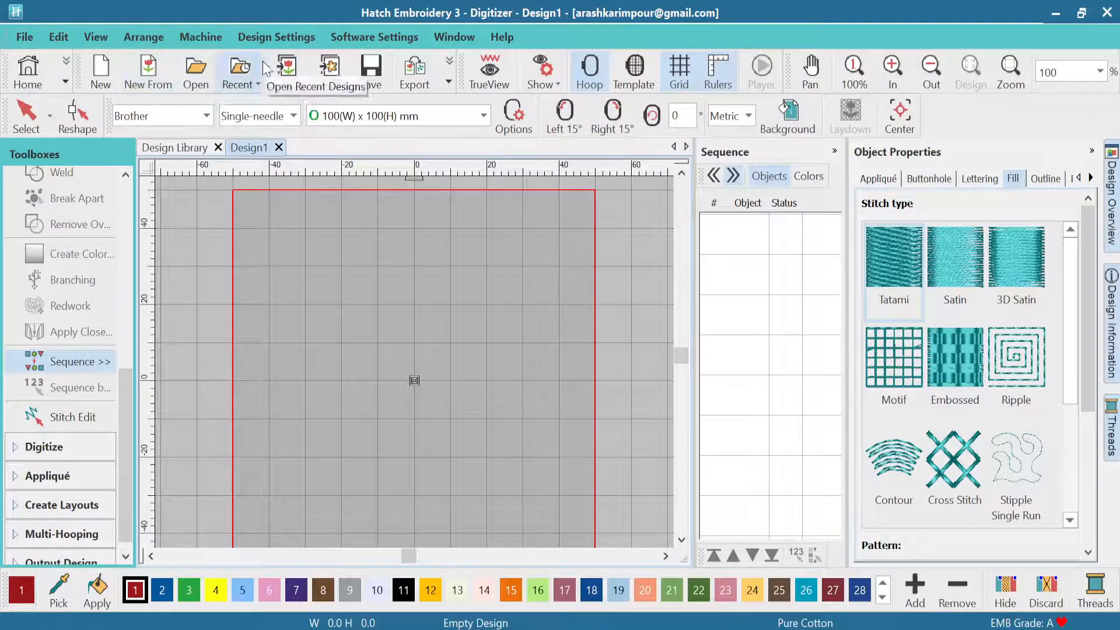
Insert the flower artwork 179218.png from the Embroidery folder into the design.
scroll(70, 349, "up", 10)
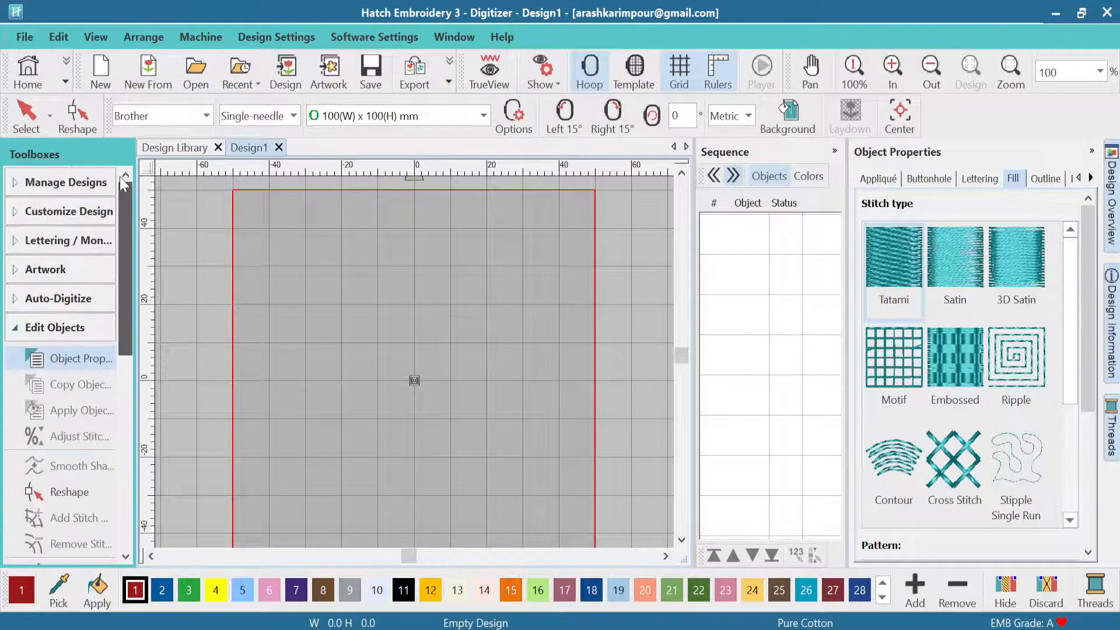
left_click(48, 270)
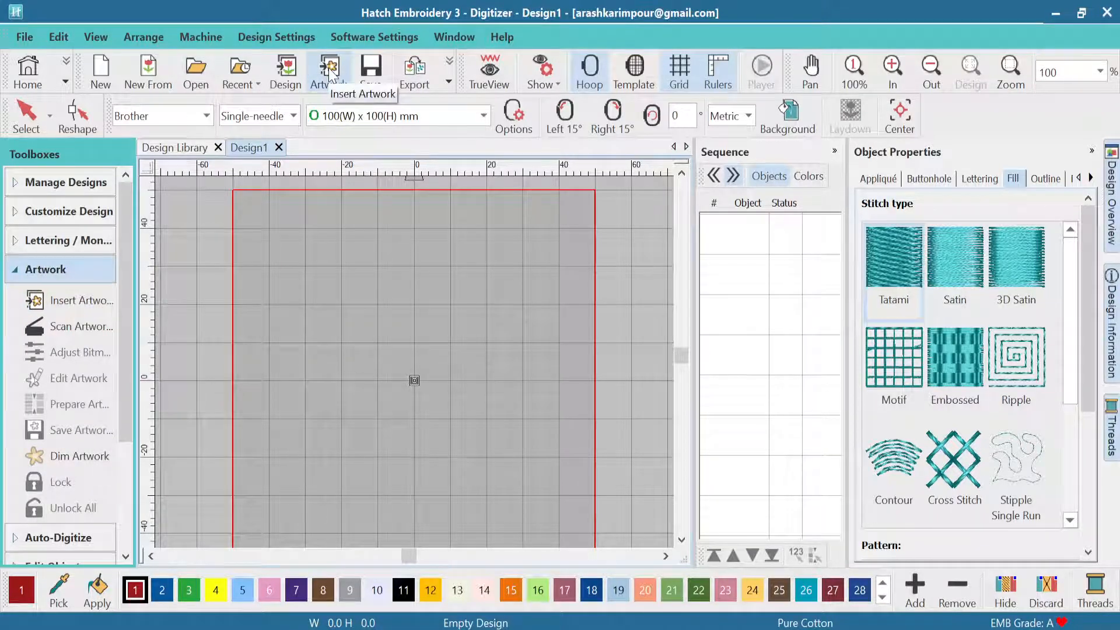
left_click(85, 308)
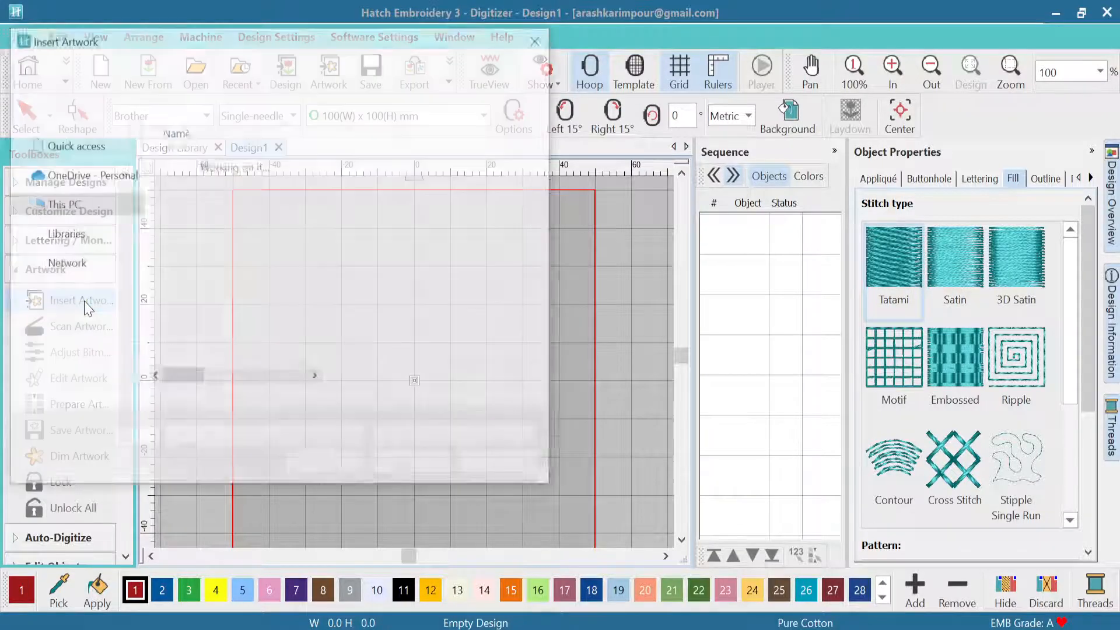
left_click(433, 436)
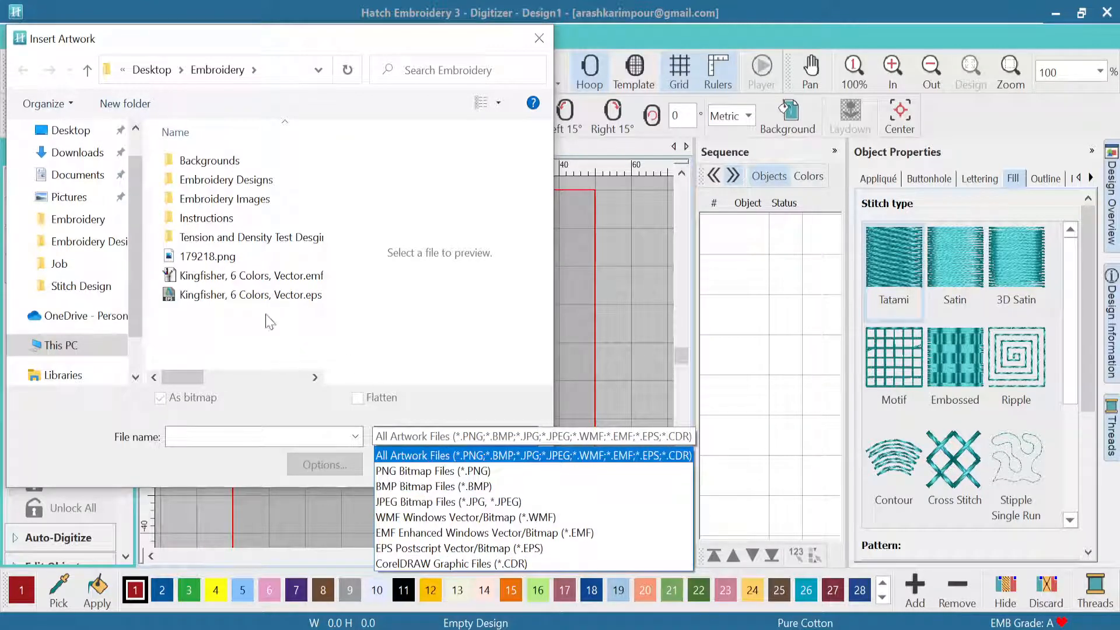
left_click(219, 263)
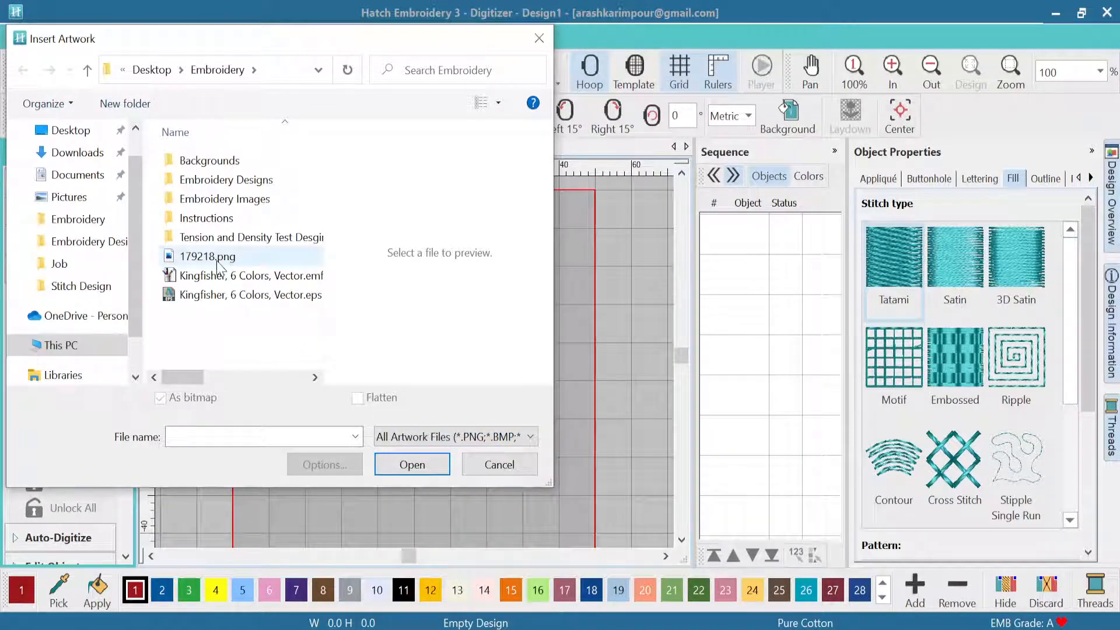
left_click(219, 262)
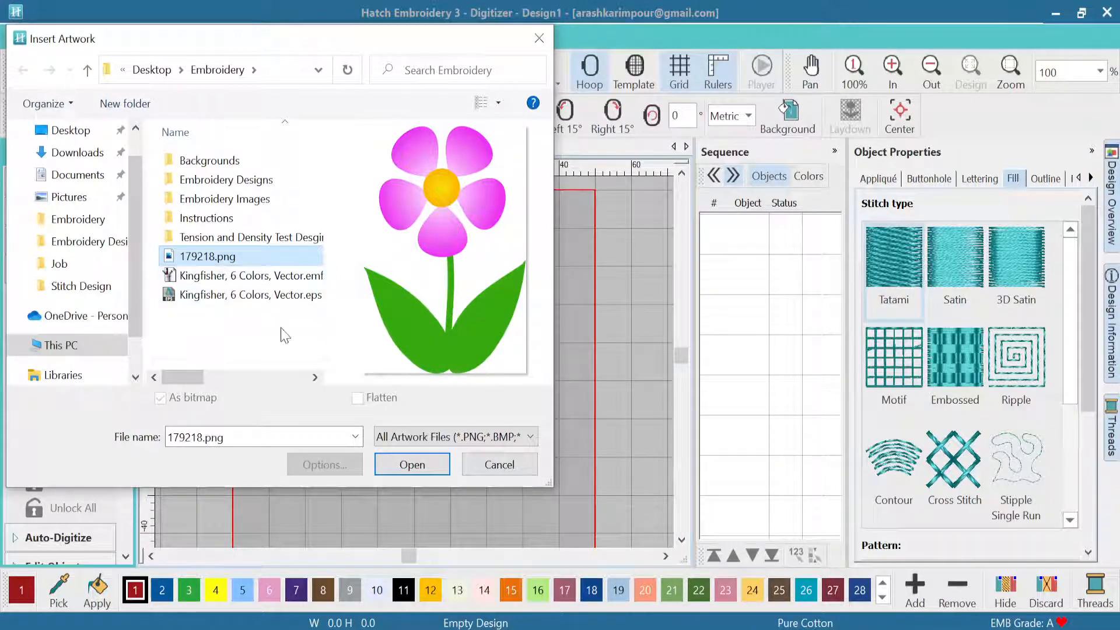
left_click(411, 470)
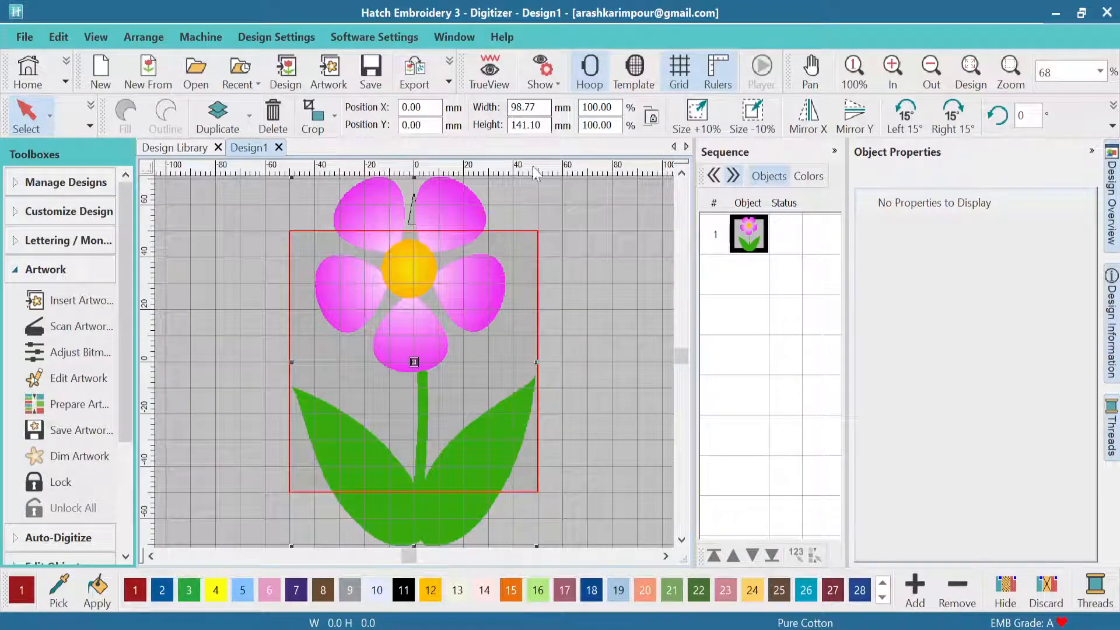
Scale the flower artwork proportionally to about 62 x 88.5 mm and move it inside the hoop boundary.
left_click_drag(537, 178, 480, 263)
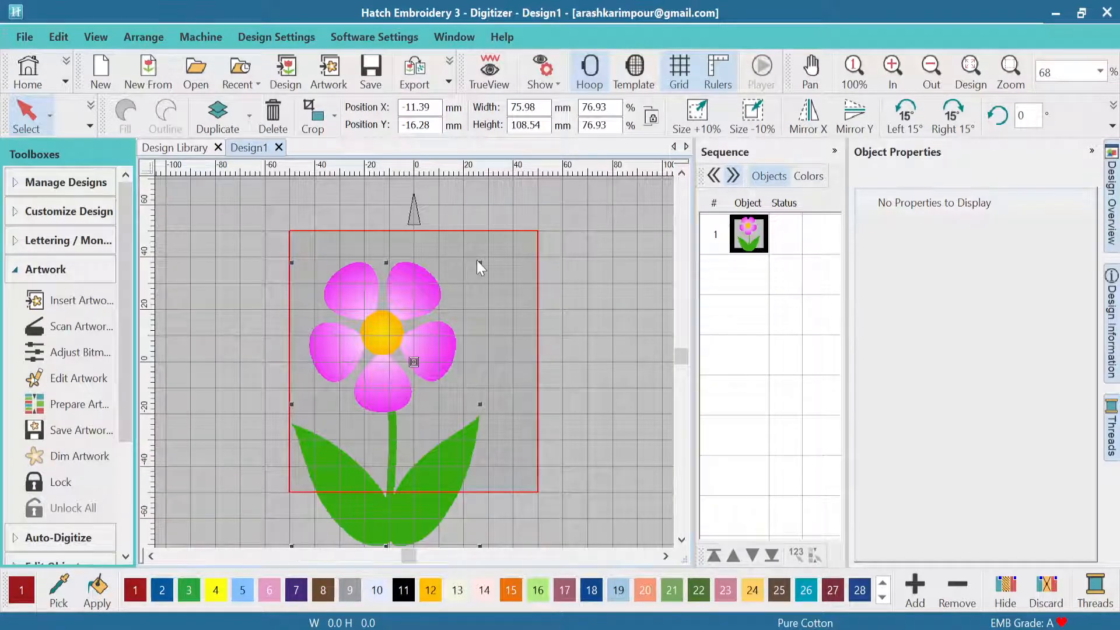
left_click_drag(478, 261, 458, 297)
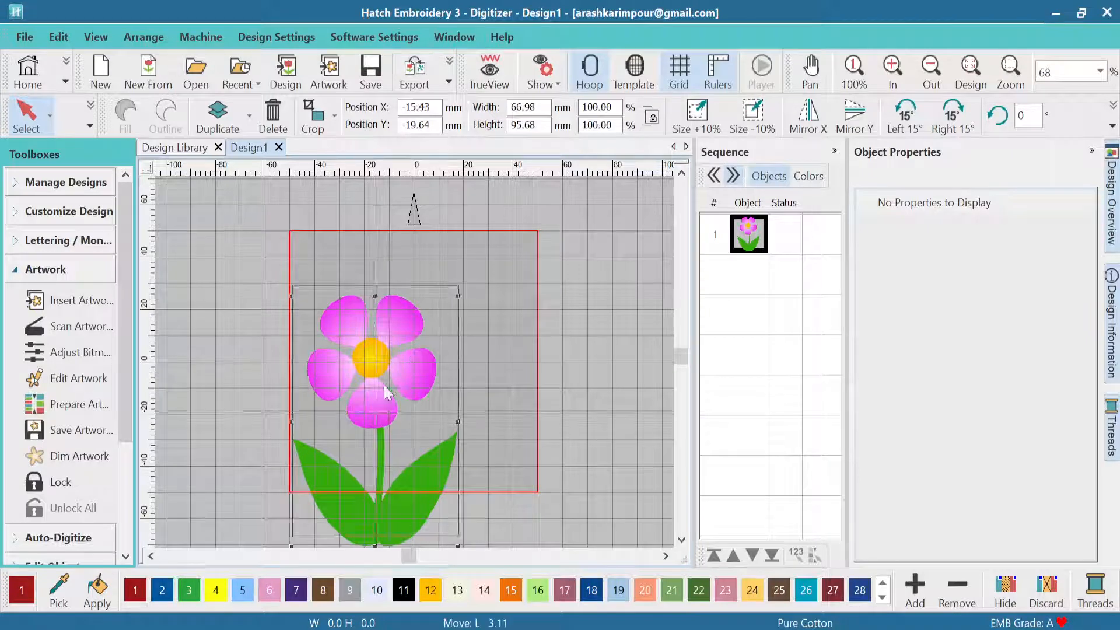
left_click_drag(383, 386, 418, 362)
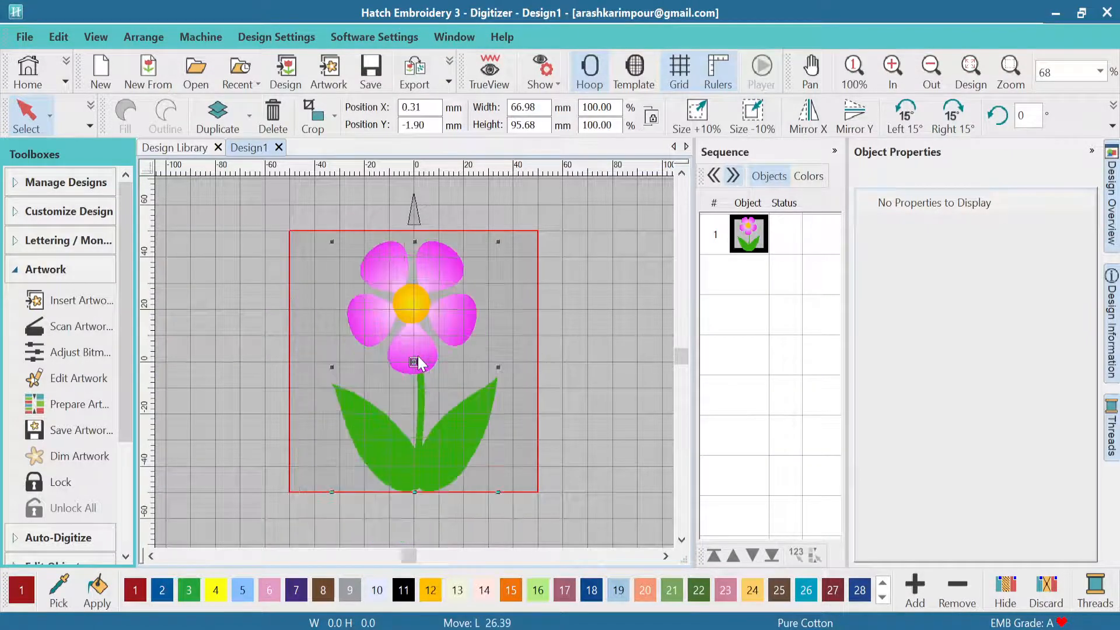
left_click_drag(498, 242, 485, 261)
left_click_drag(409, 333, 418, 317)
Set the artwork's position to X 0 and Y 0 mm to center it in the hoop, and deselect it.
double_click(411, 107)
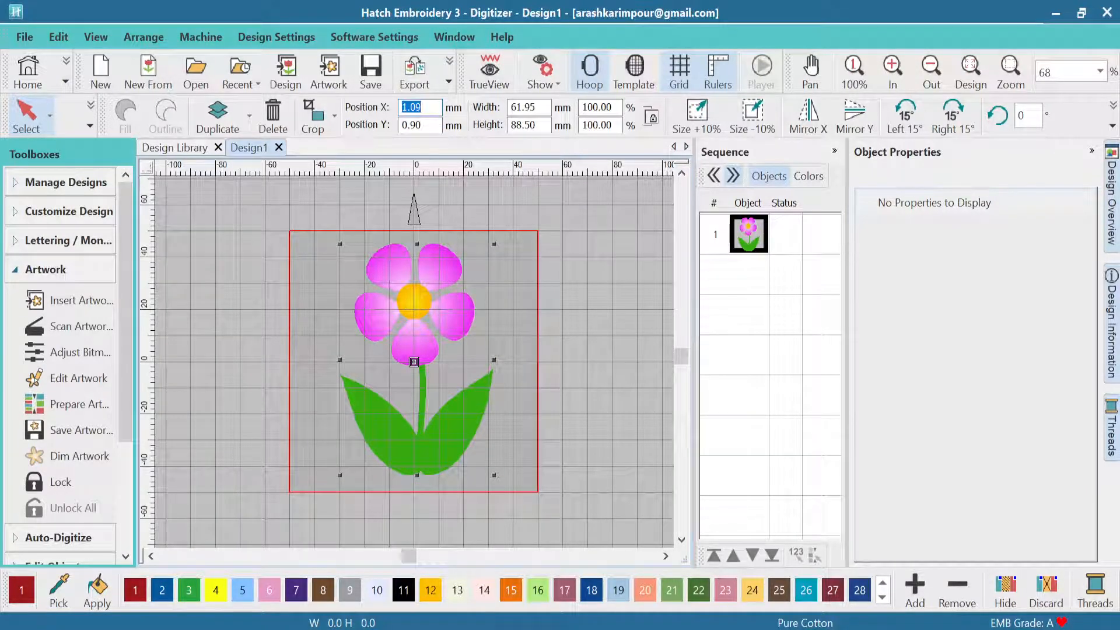
type("0")
double_click(428, 126)
double_click(426, 126)
type("0")
key("Return")
left_click(512, 336)
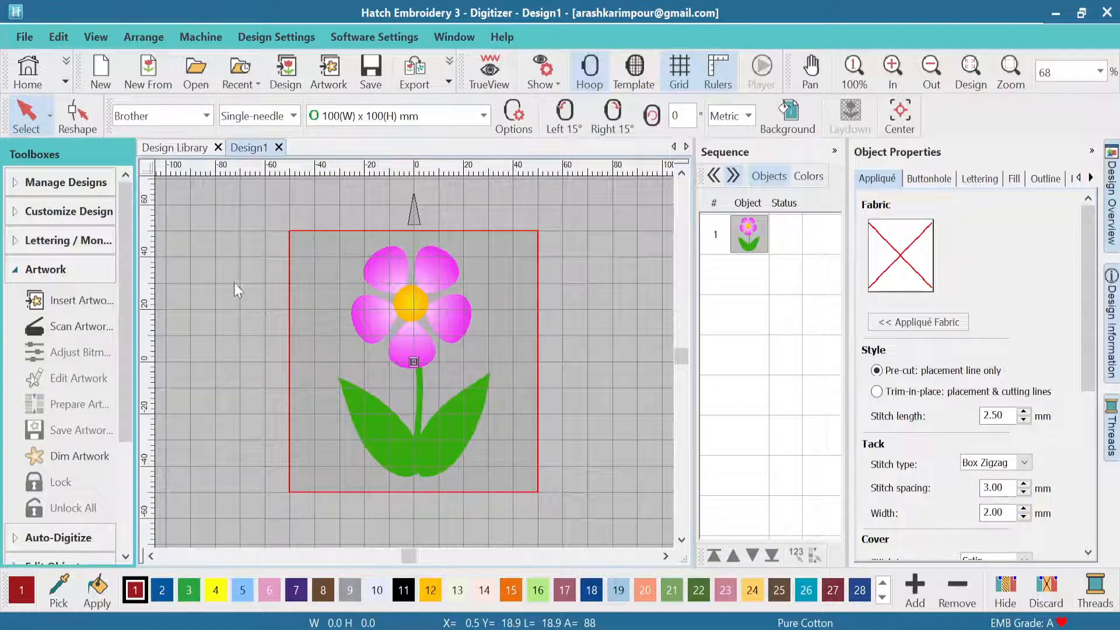
Auto-digitize the flower artwork directly into embroidery and review its stitch objects in the sequence from the start.
left_click(46, 540)
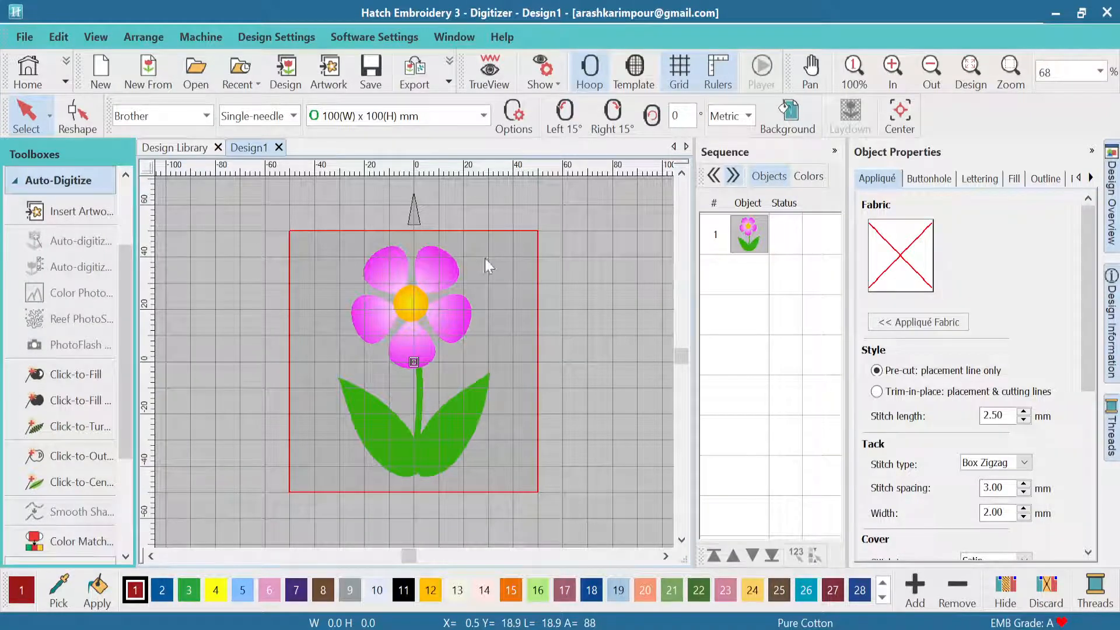
left_click(428, 283)
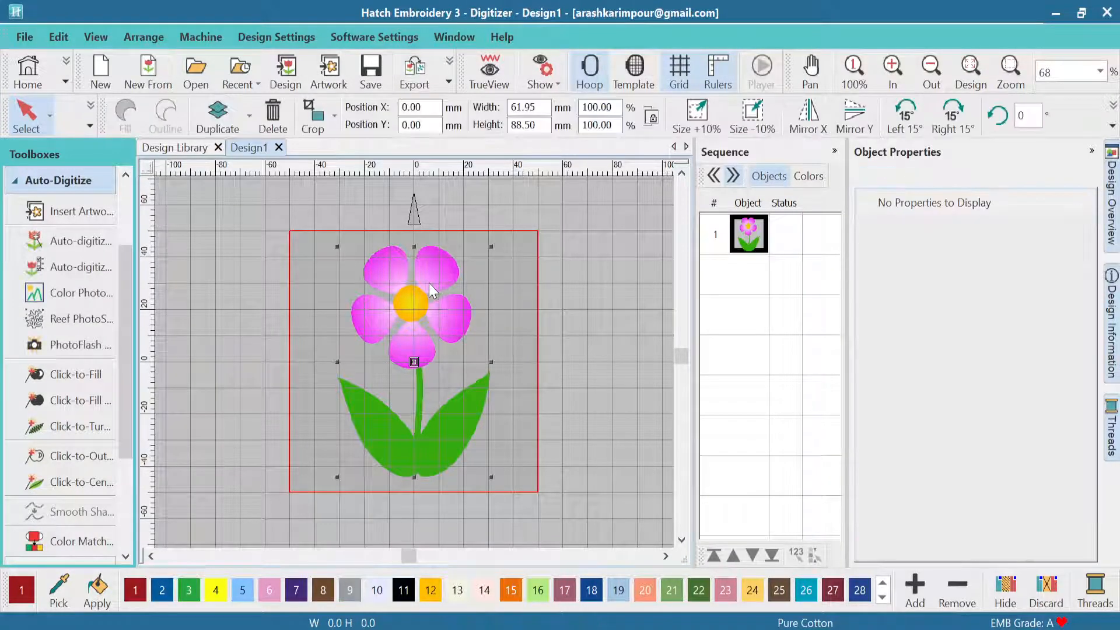
left_click(82, 241)
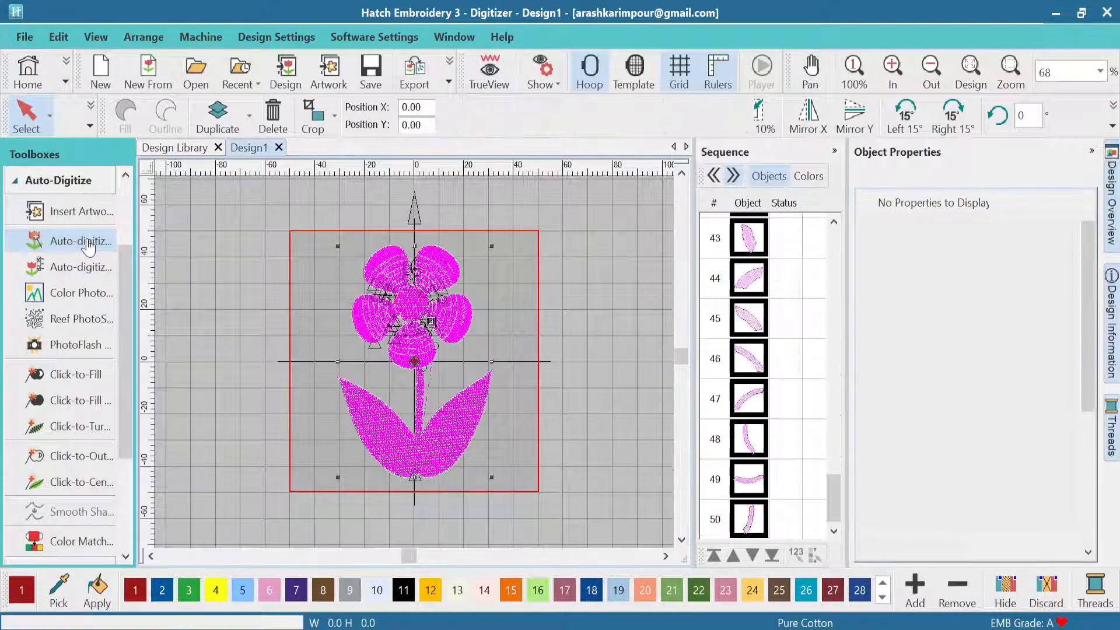
left_click(610, 334)
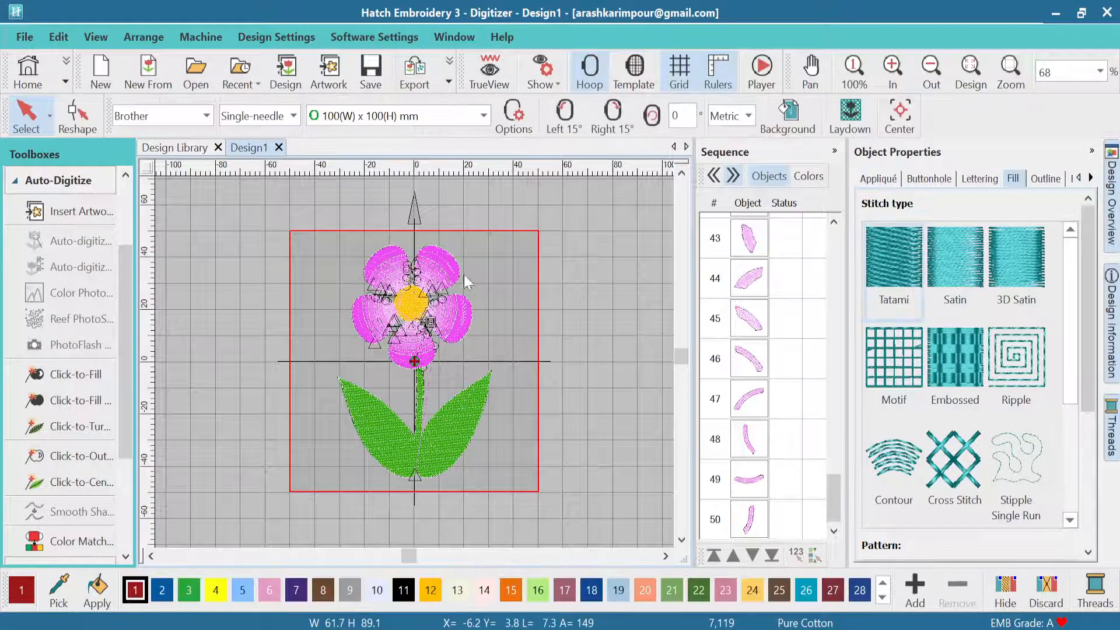
left_click_drag(834, 496, 771, 190)
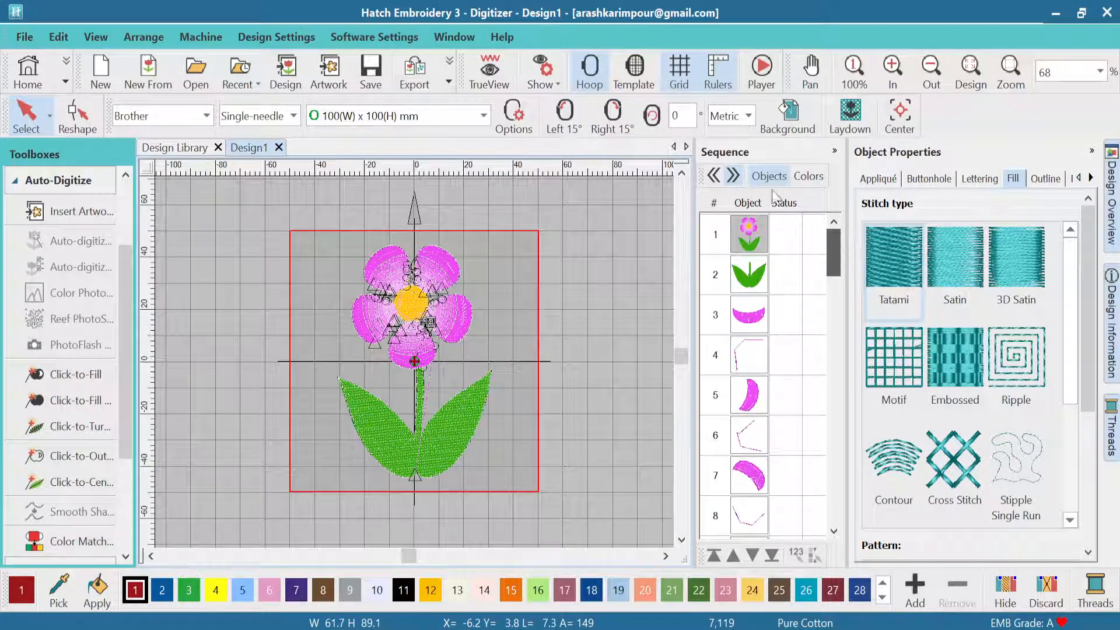
Preview the digitized flower in TrueView and undo the automatic digitizing.
left_click(488, 70)
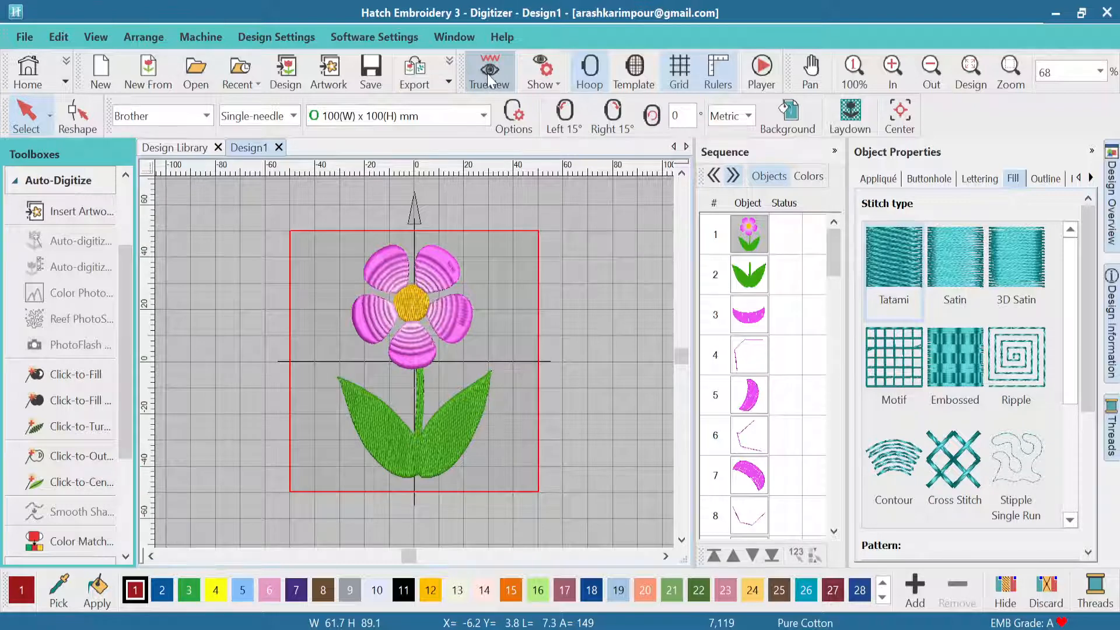
left_click(449, 83)
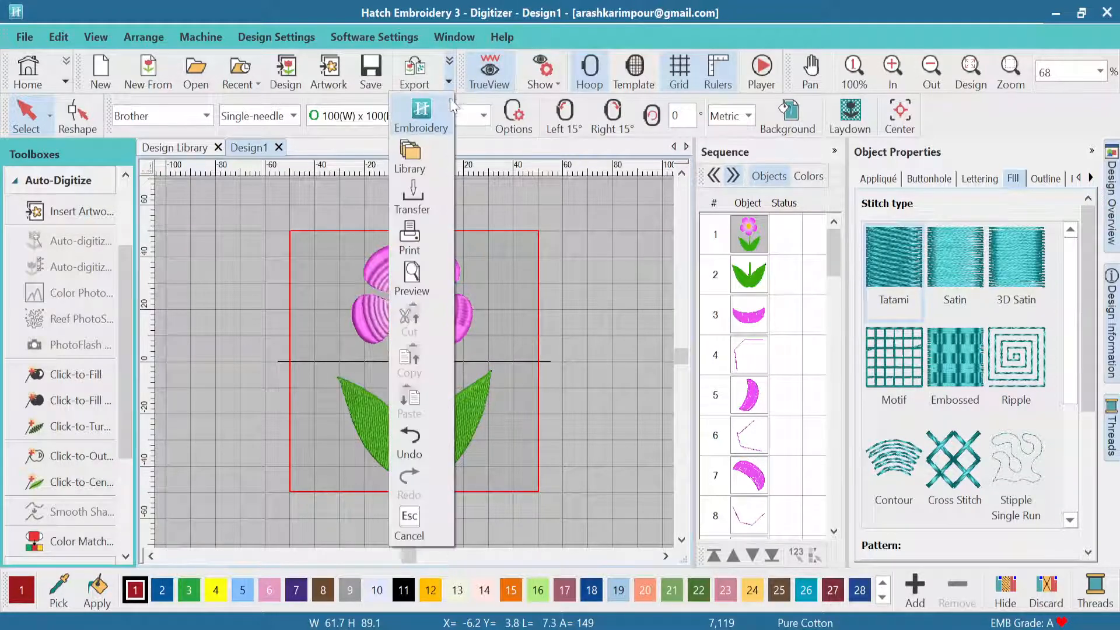
left_click(411, 434)
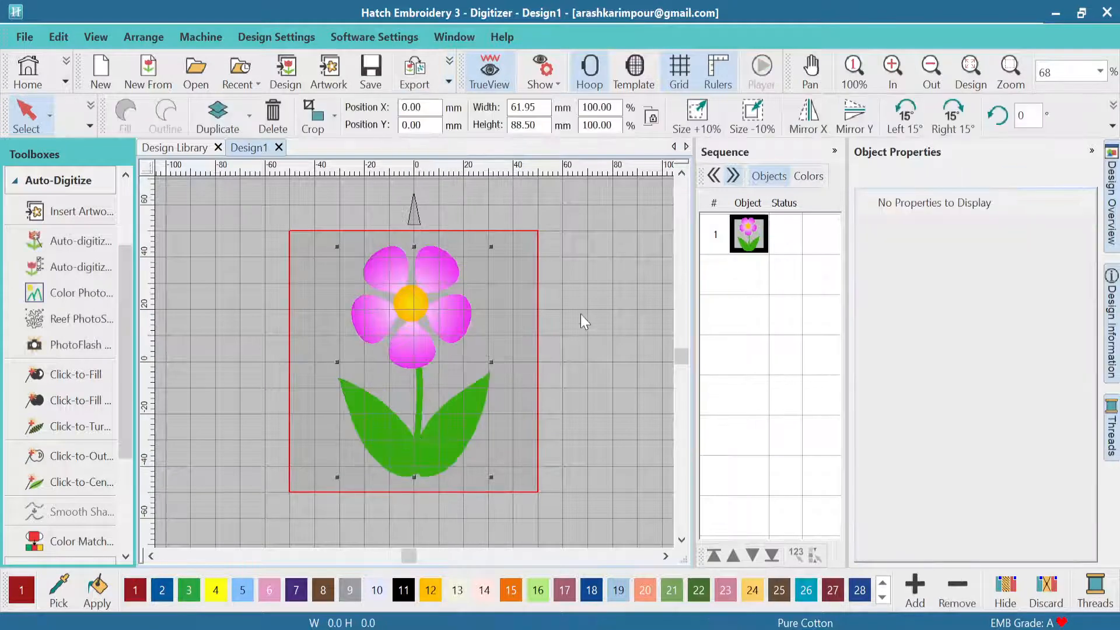
Start auto-digitizing the flower with artwork preparation, reducing the processed bitmap to 3 colors.
left_click(82, 269)
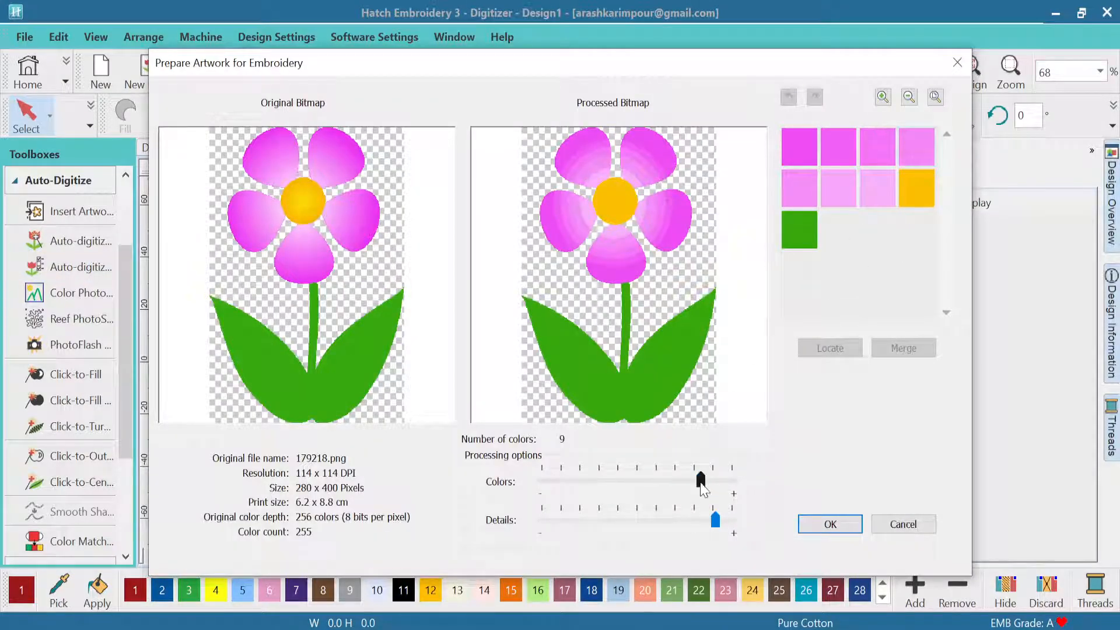
left_click_drag(702, 487, 611, 490)
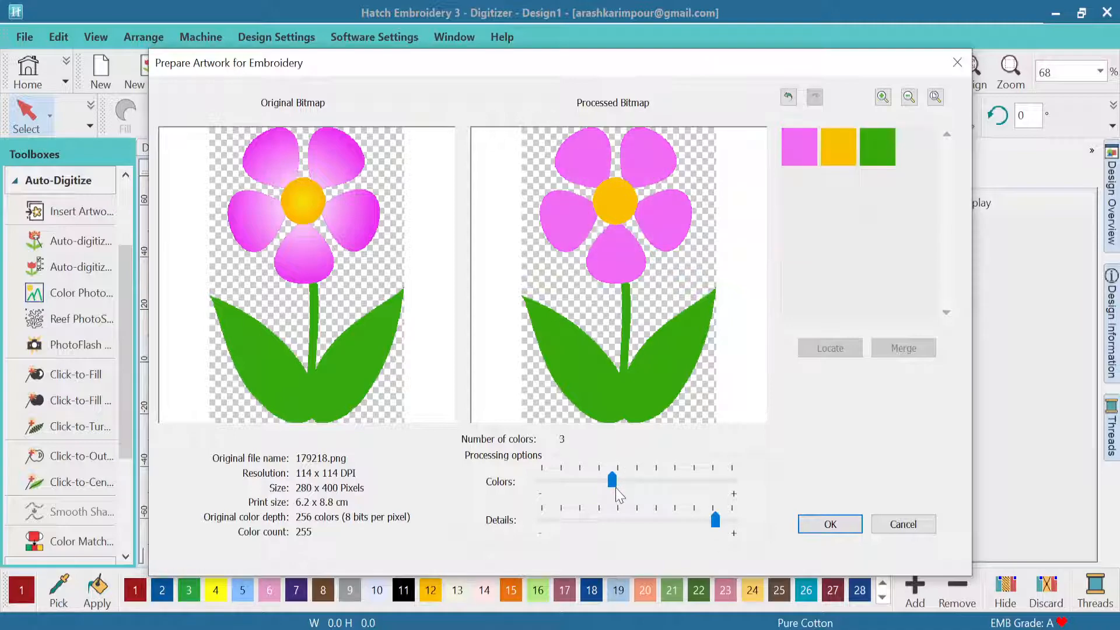
left_click(847, 527)
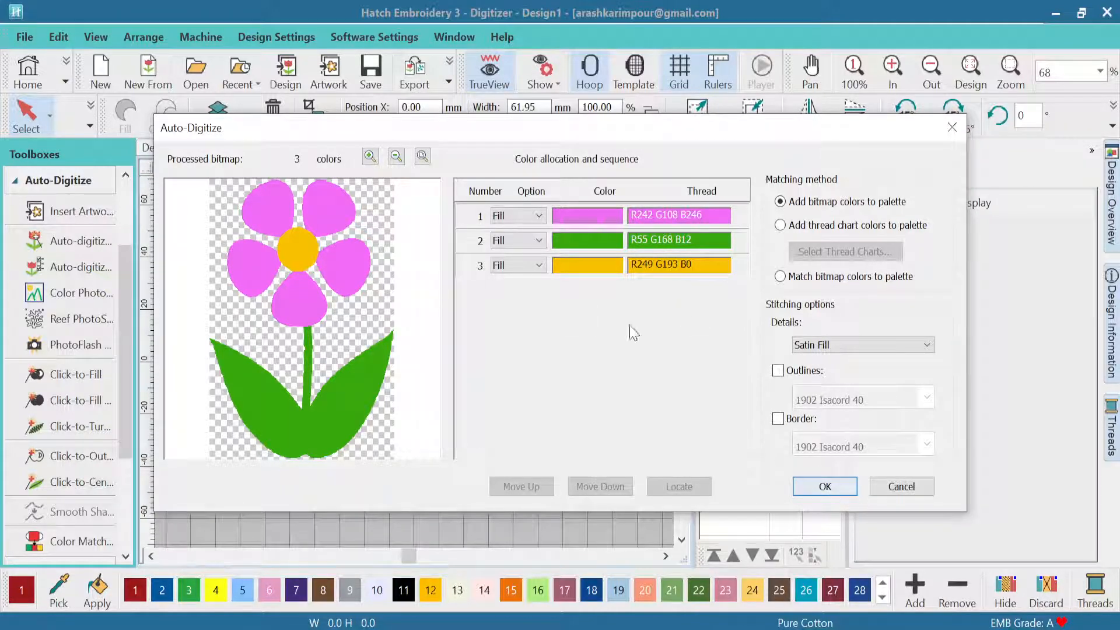
Auto-digitize the three-color flower with all colors as Fill and Satin Fill details, and undo the digitizing.
left_click(539, 216)
left_click(577, 353)
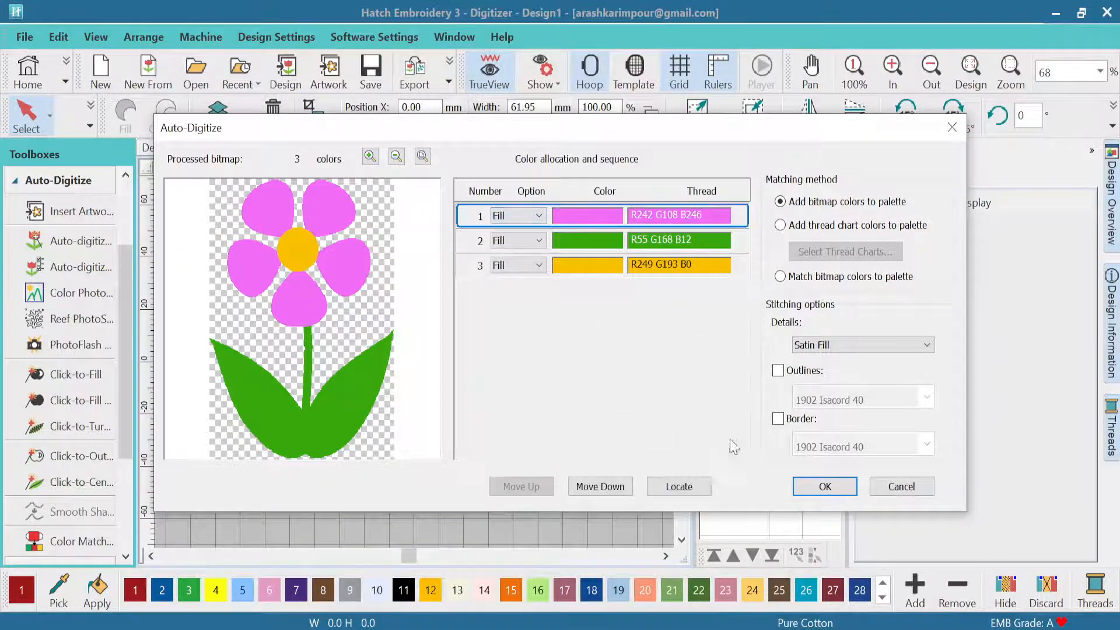
left_click(824, 486)
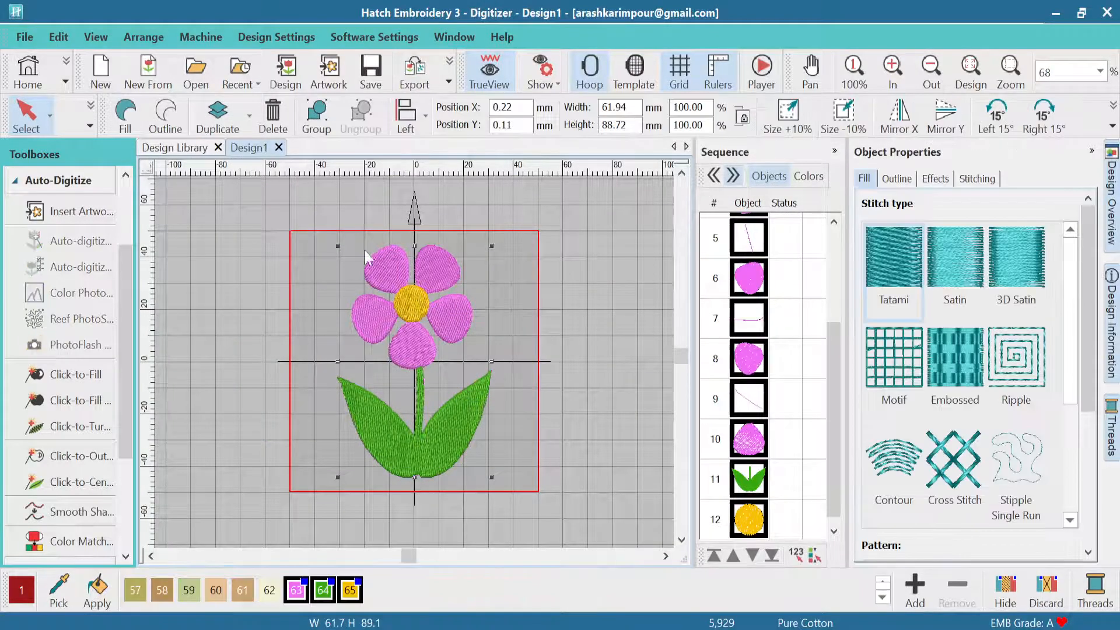
left_click(586, 380)
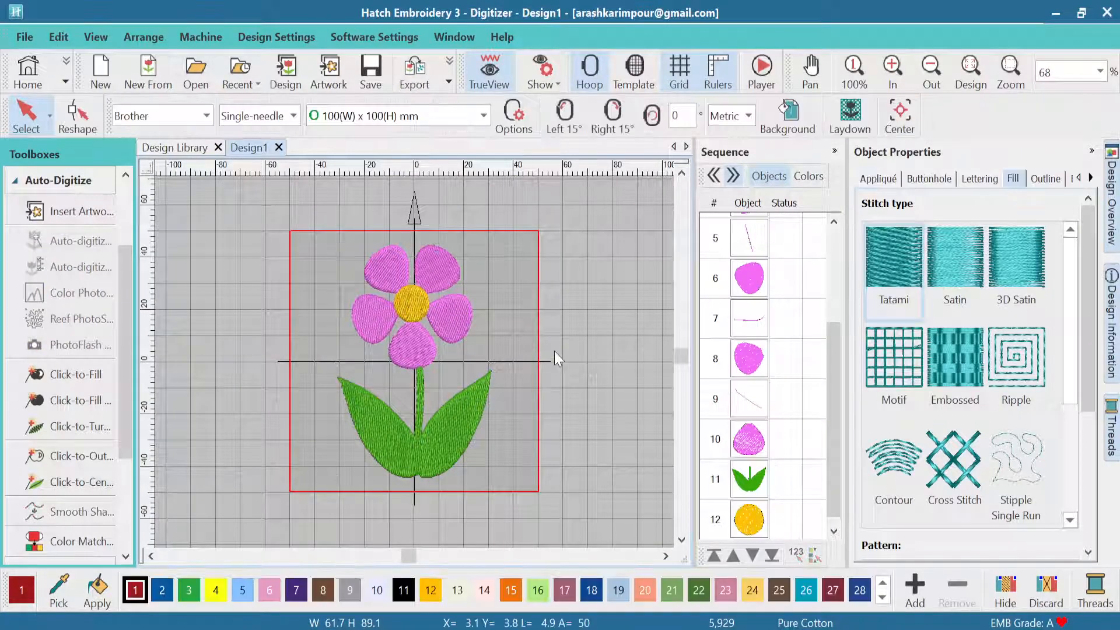
left_click(449, 80)
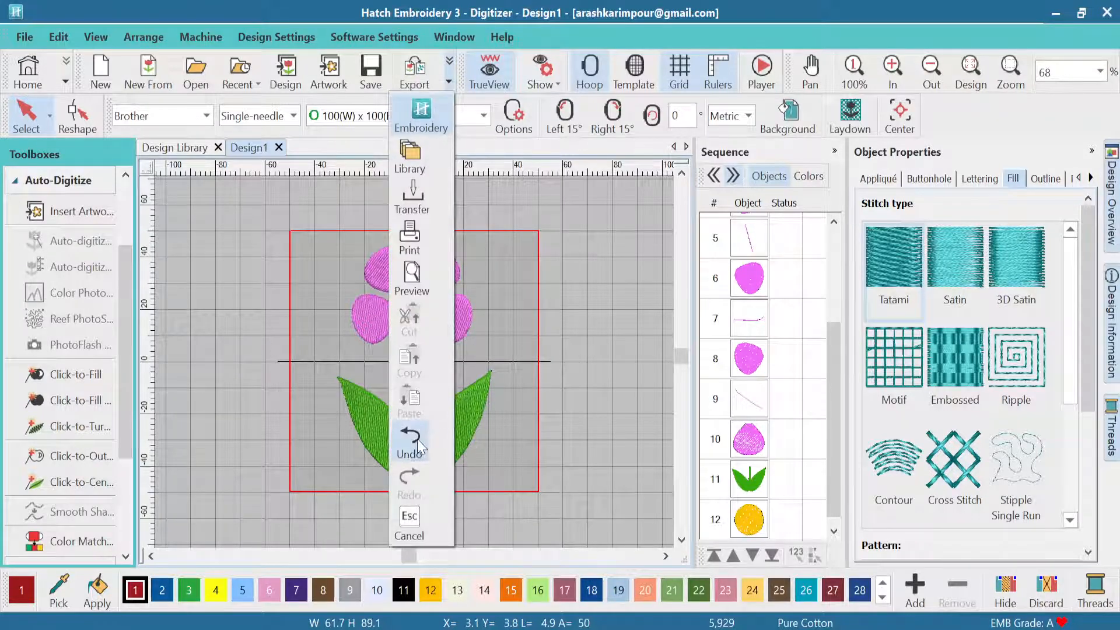
left_click(416, 440)
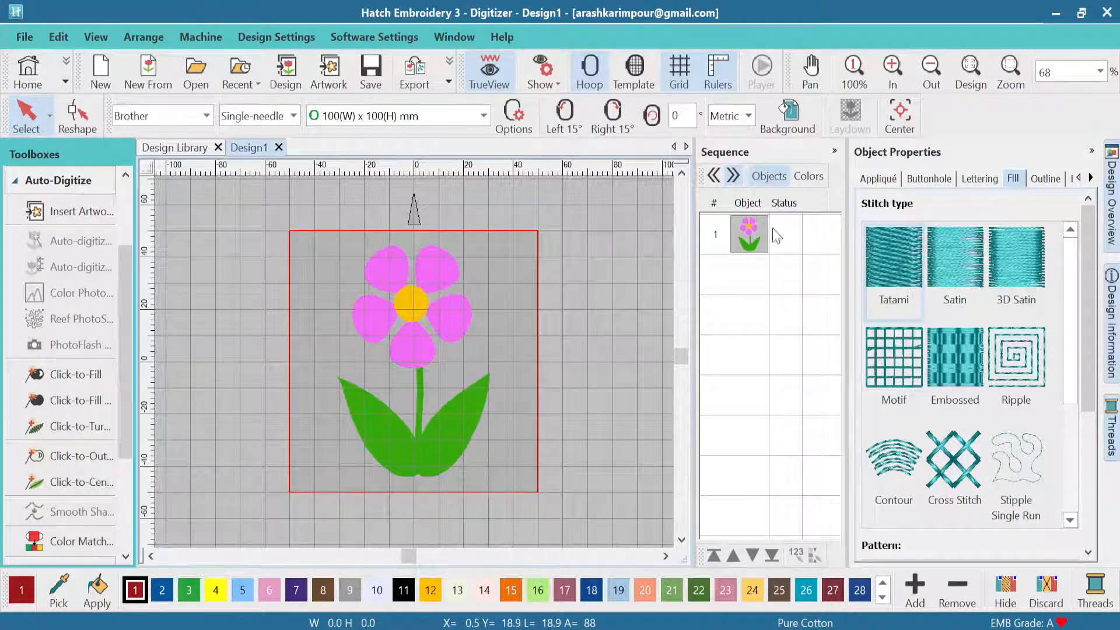
Lock the flower artwork and show the Digitize tools, with palette color 1 as the current color.
right_click(754, 239)
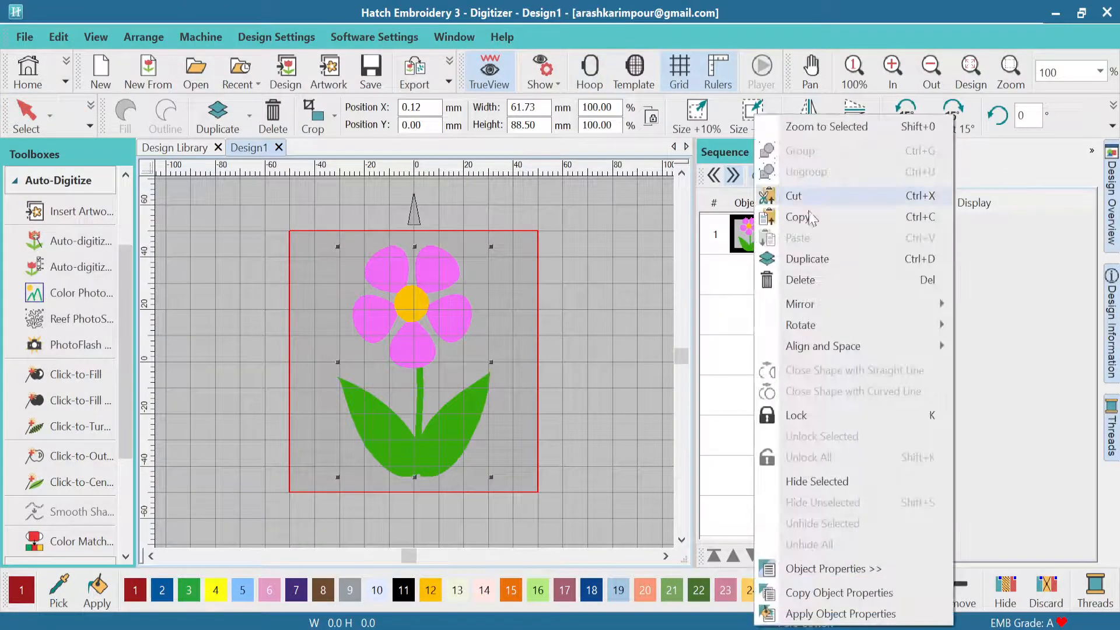
left_click(806, 418)
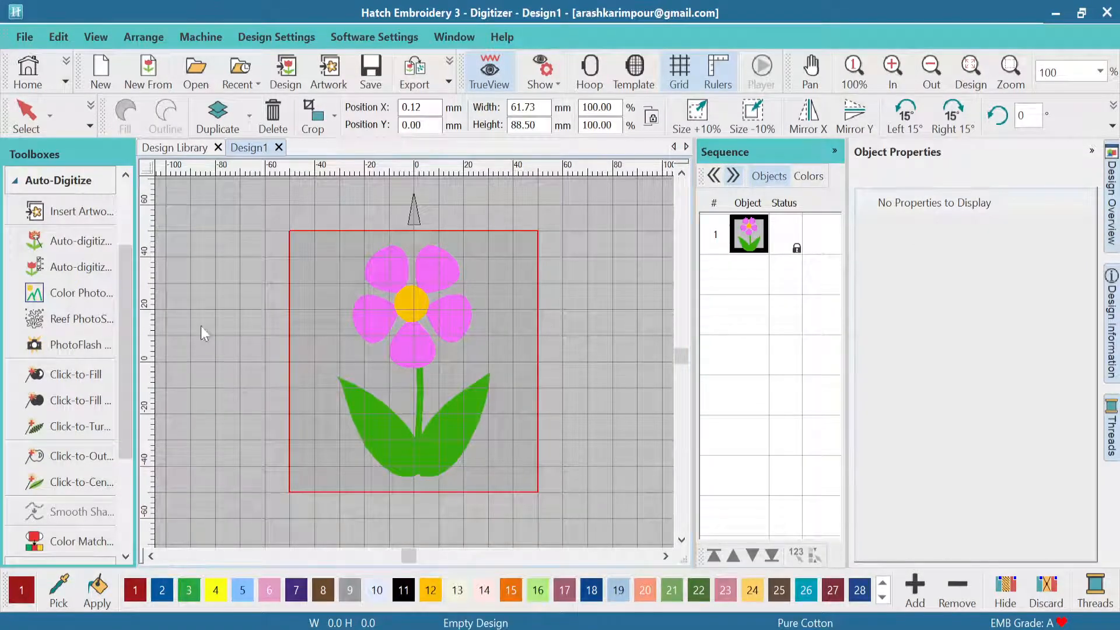
left_click(16, 185)
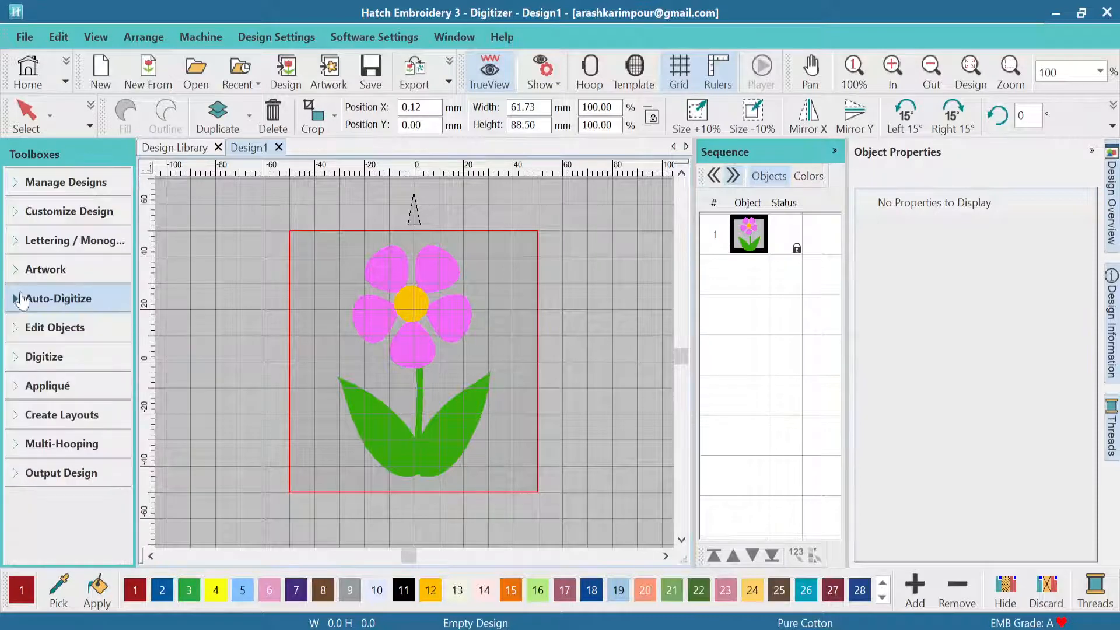
left_click(35, 355)
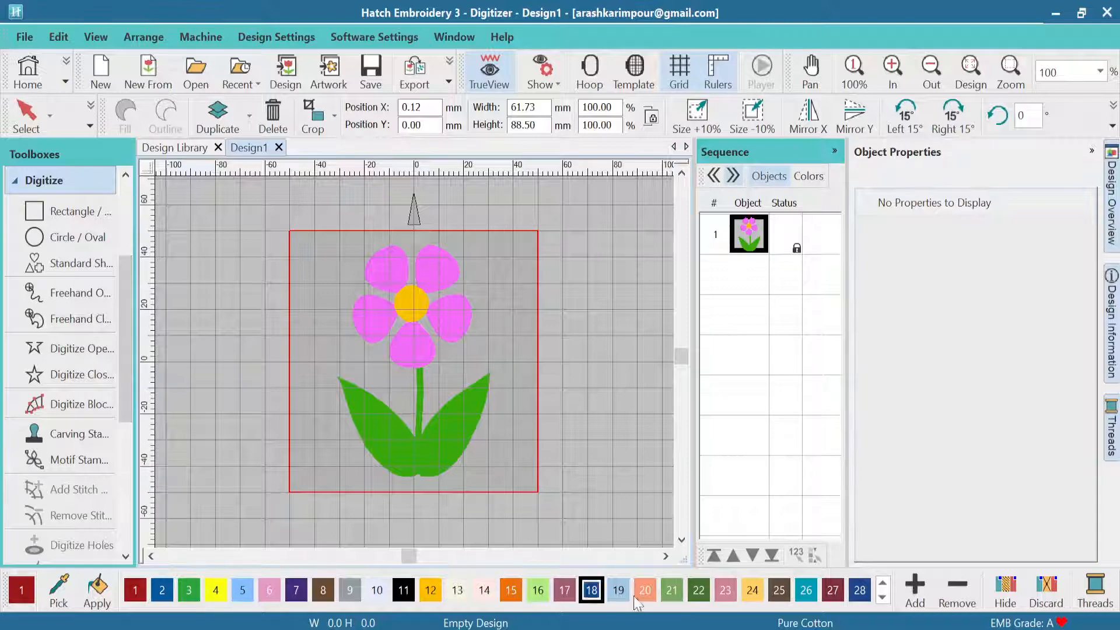
left_click(136, 592)
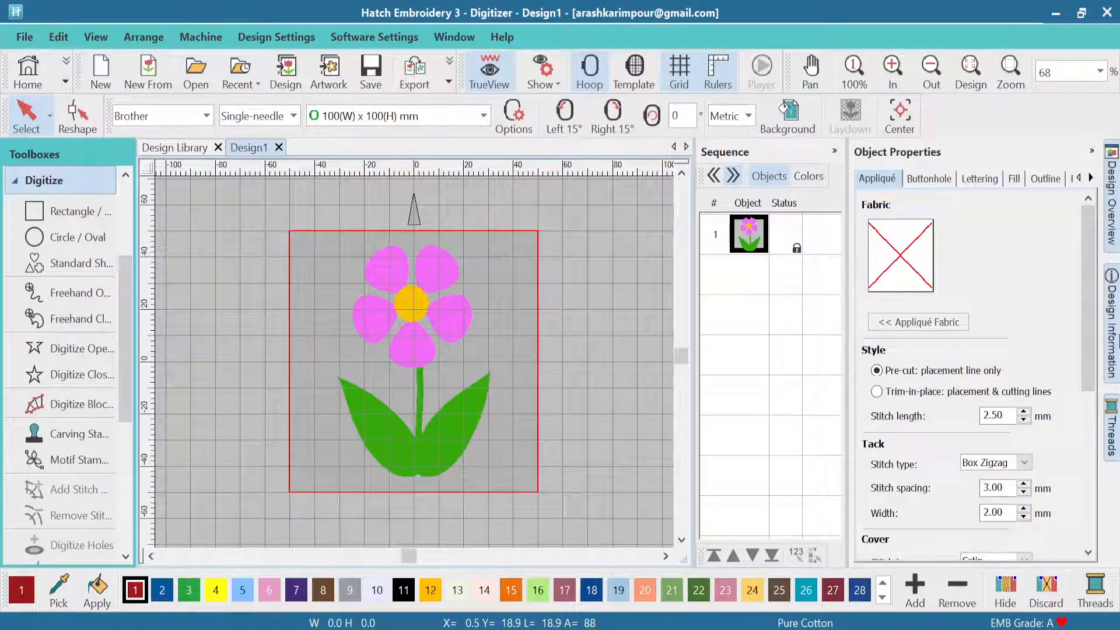
Show the thread list, examine the available thread charts without changing the selection, and hide the list again.
left_click(1096, 592)
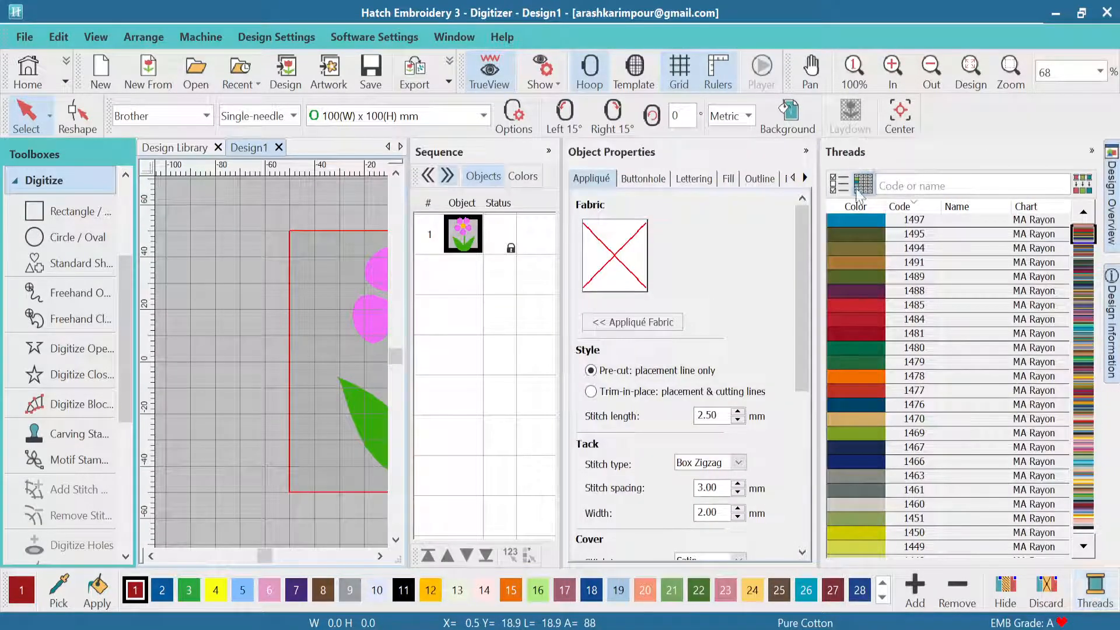
left_click(837, 185)
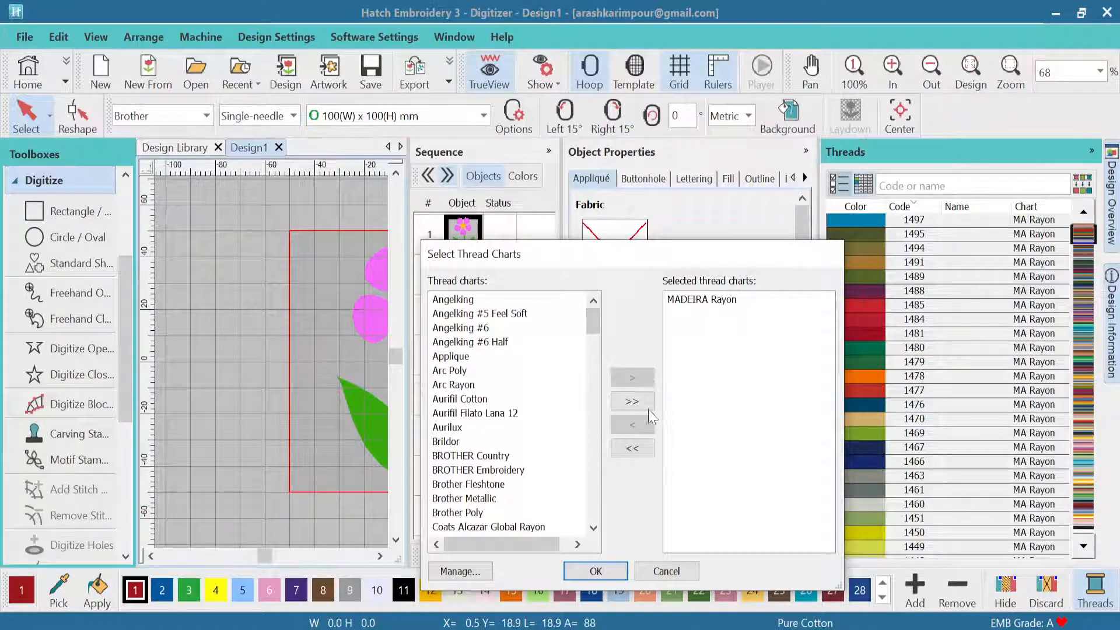
left_click(707, 300)
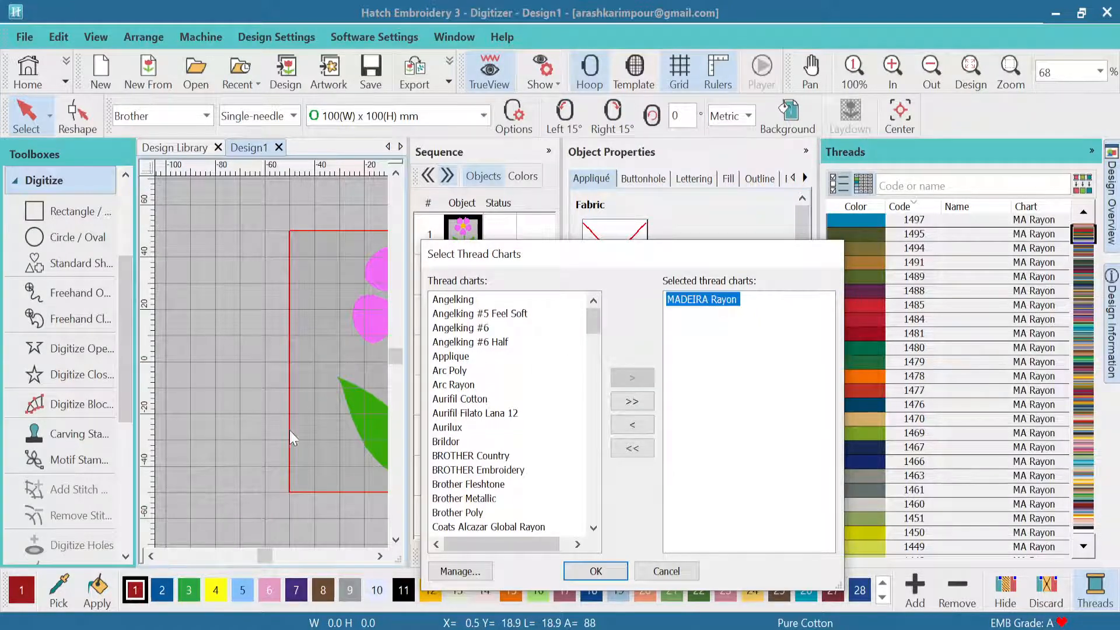
left_click(450, 346)
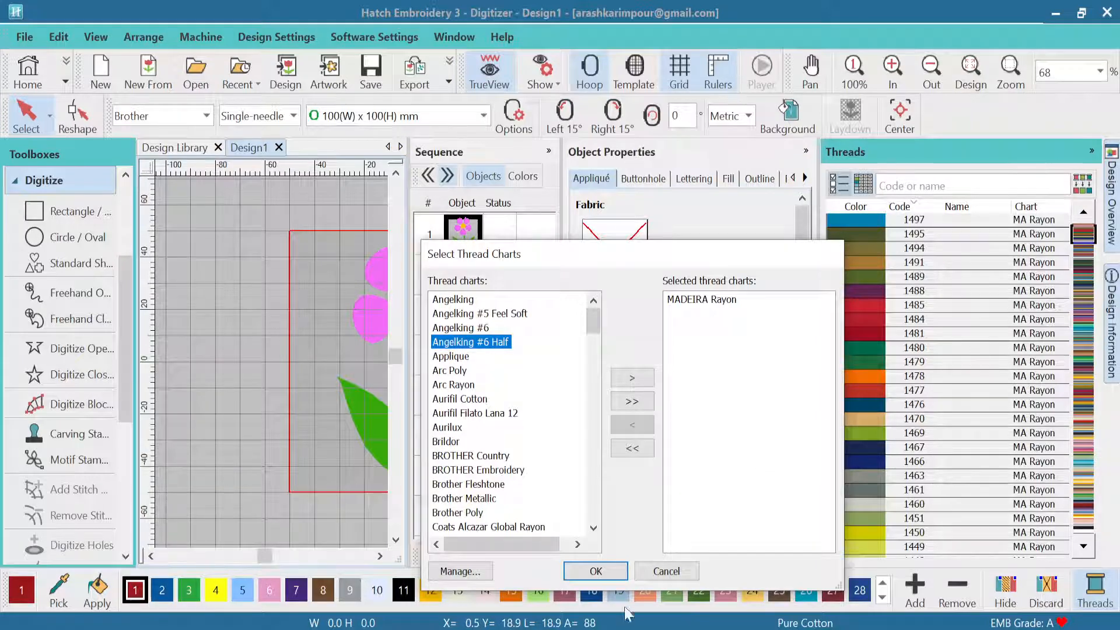
left_click(666, 572)
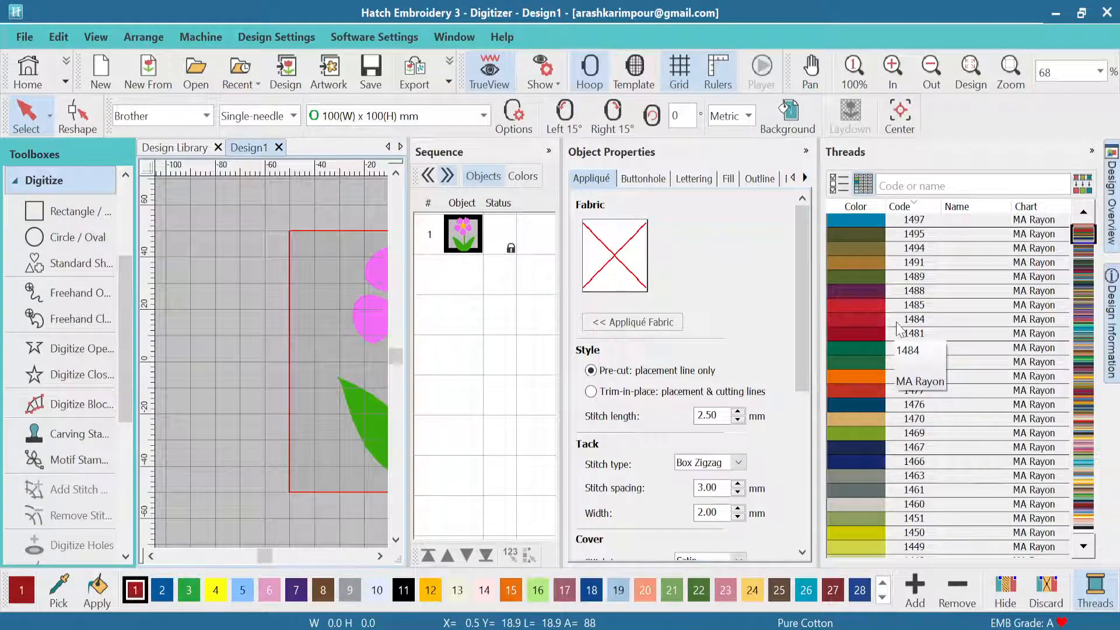
left_click(1095, 596)
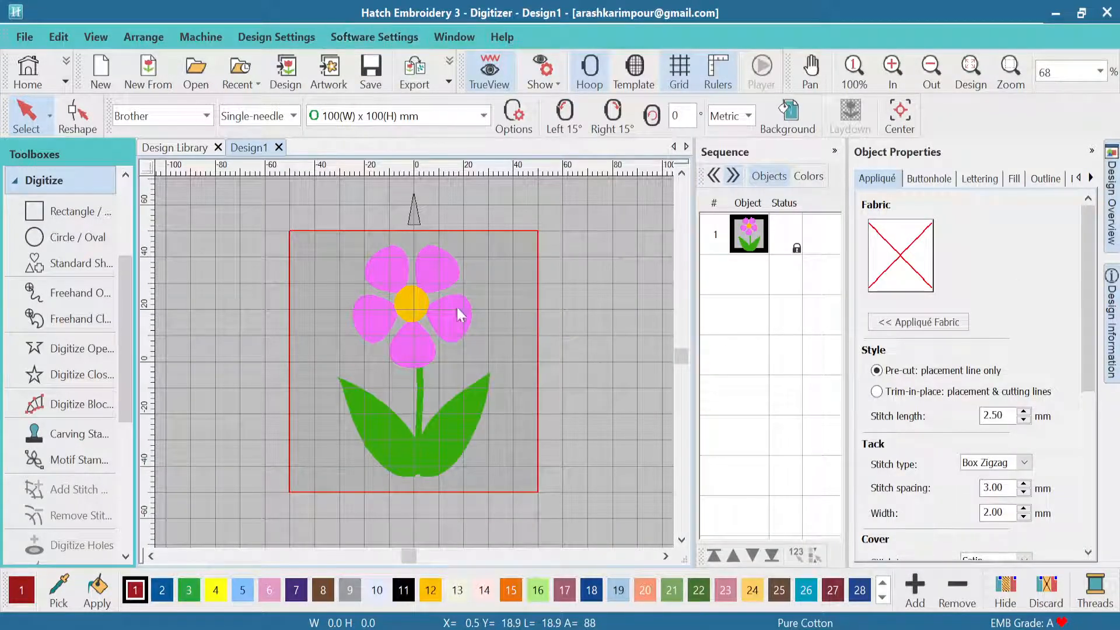
Examine the available fabrics in the Auto Fabric settings with Pure Cotton selected, and close the settings without changes.
left_click(259, 36)
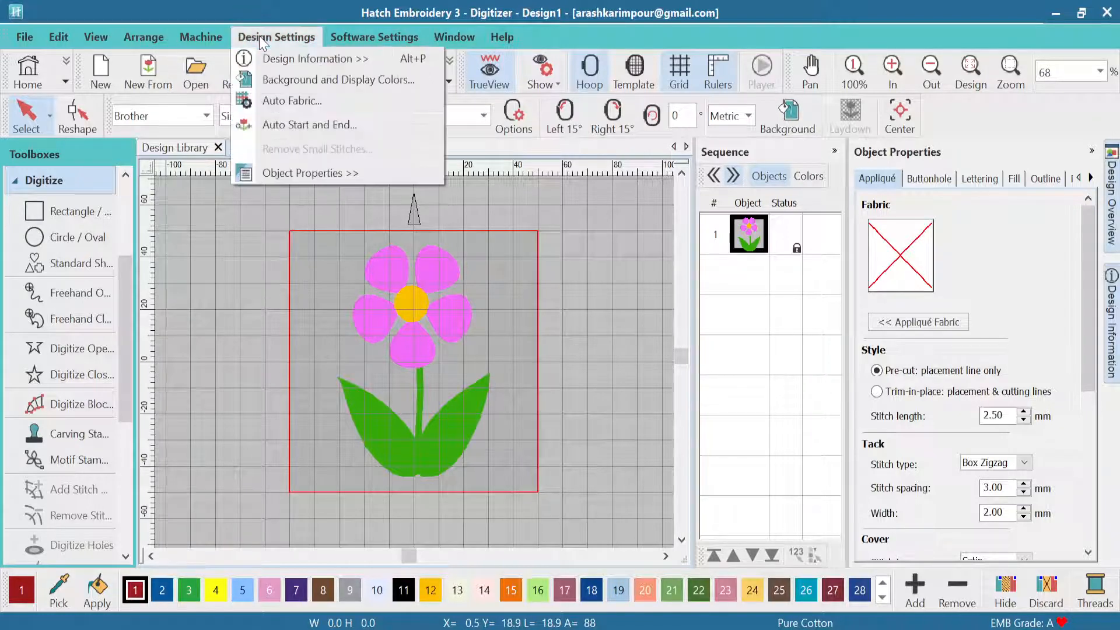
left_click(280, 105)
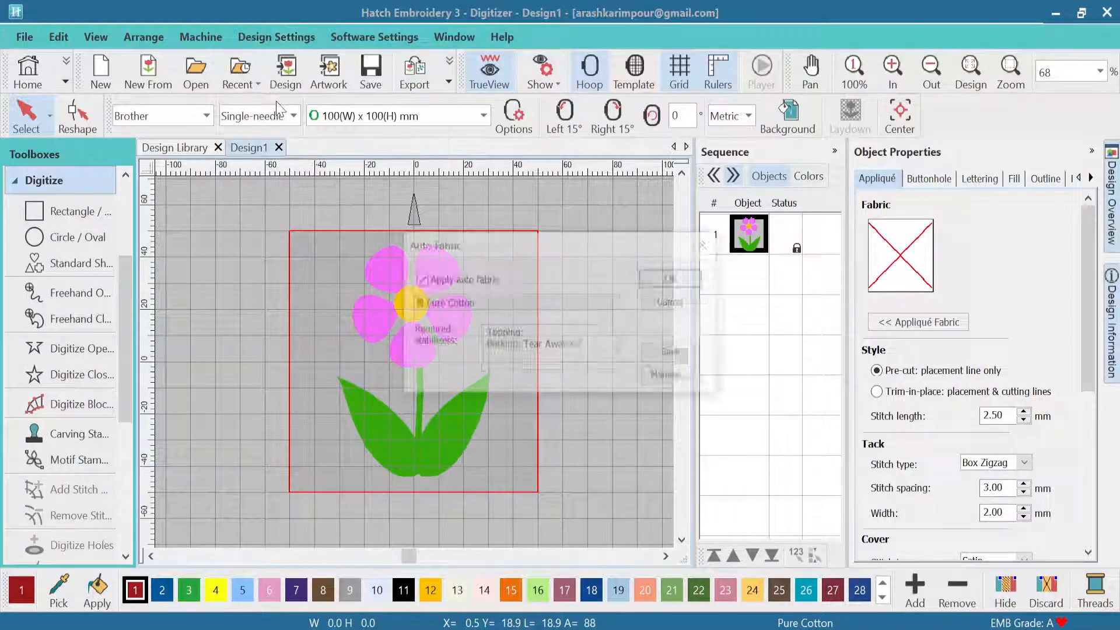
left_click(507, 303)
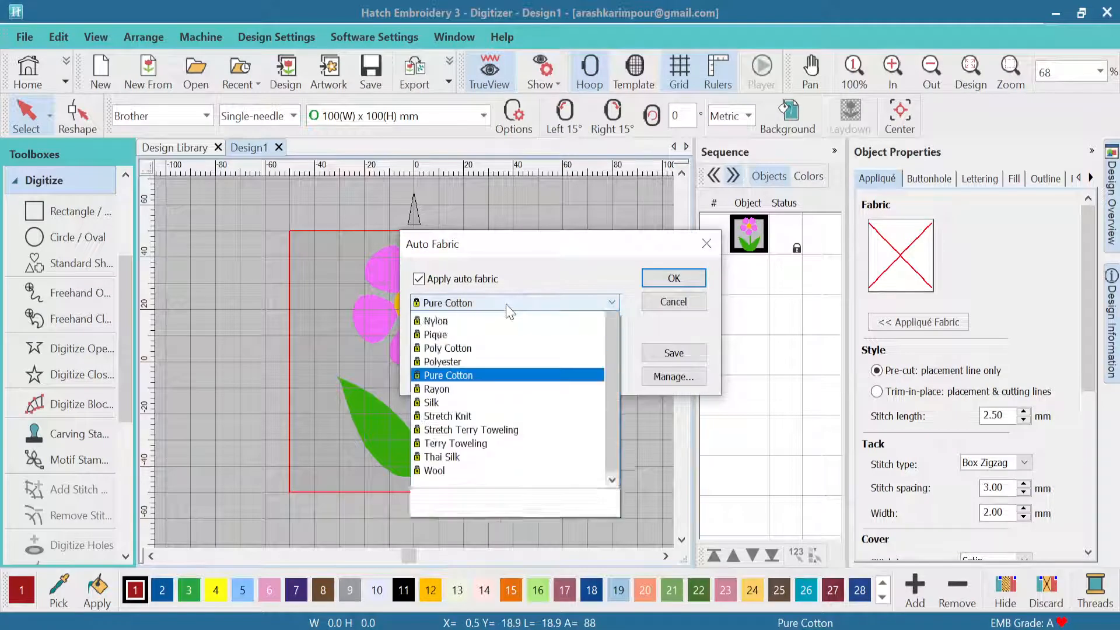
left_click(507, 304)
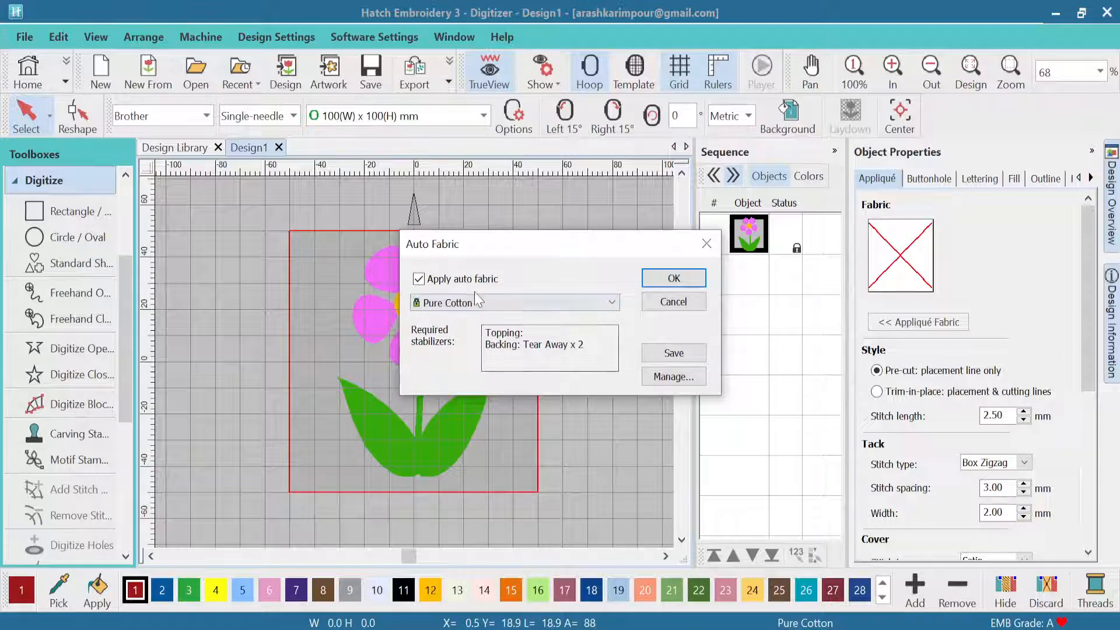
left_click(457, 302)
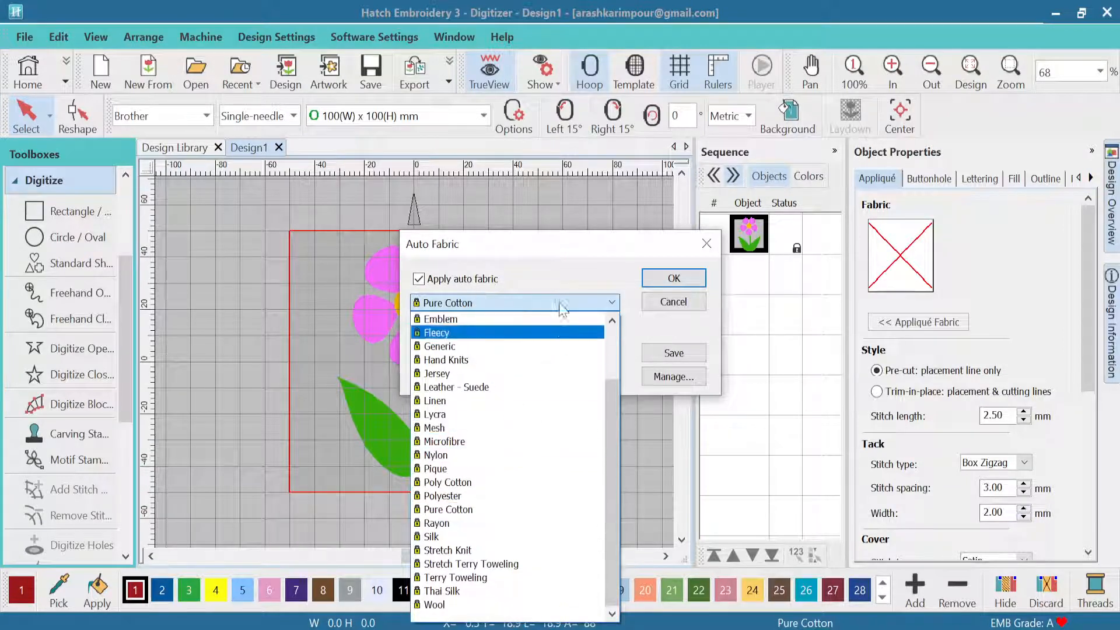
left_click(538, 254)
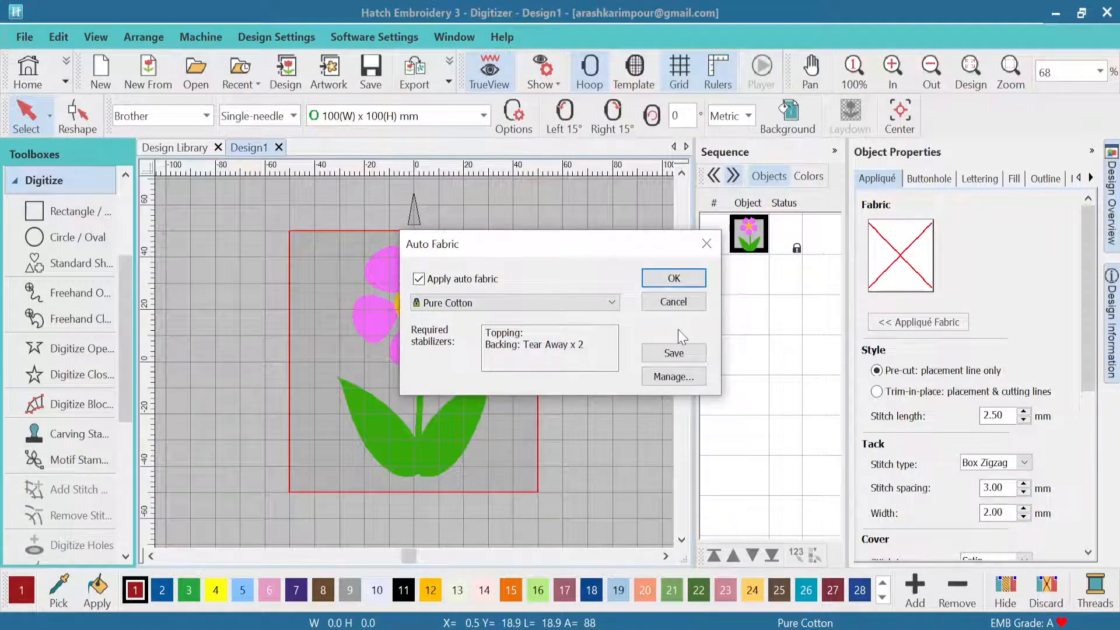
left_click(672, 302)
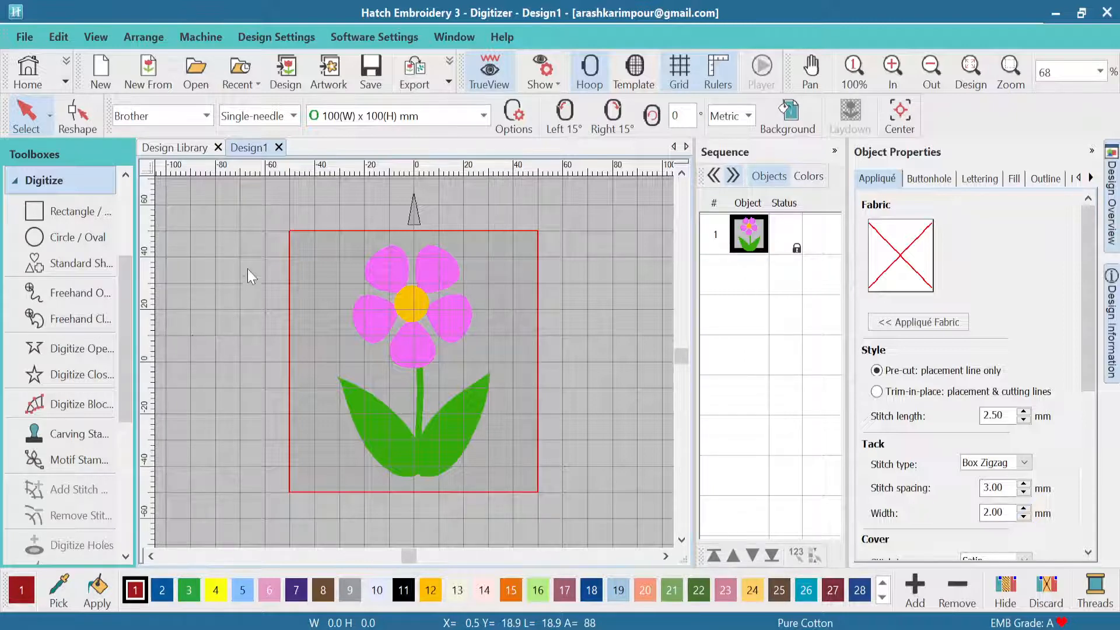
Digitize an open zigzag-shaped line through five points in Single Run outside the hoop, about 76 mm wide and 19 mm high.
left_click(72, 354)
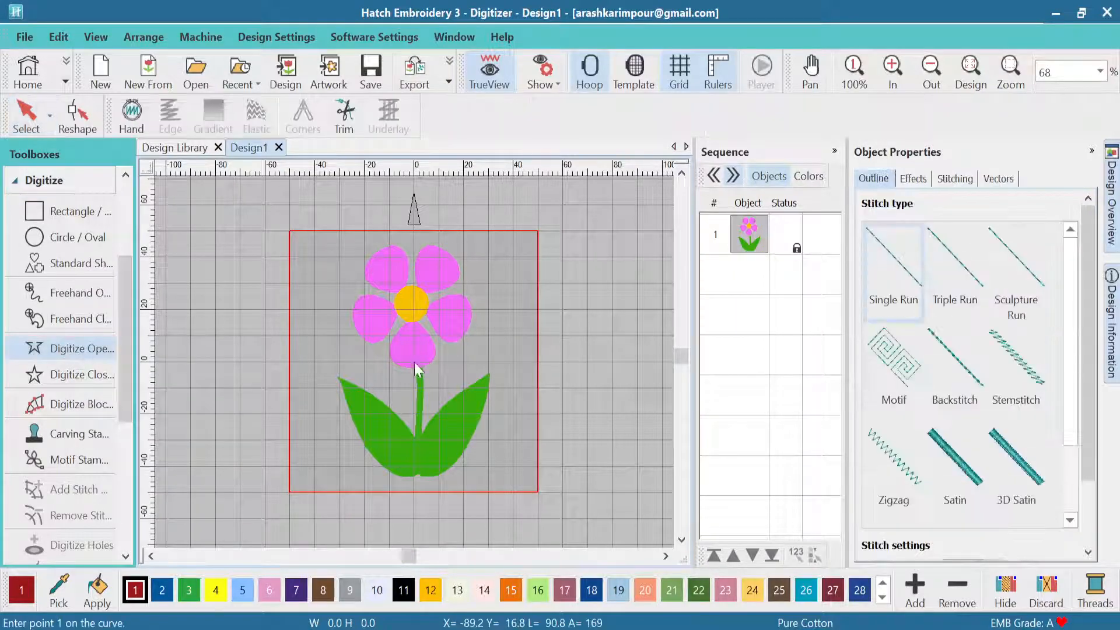
scroll(194, 318, "up", 2)
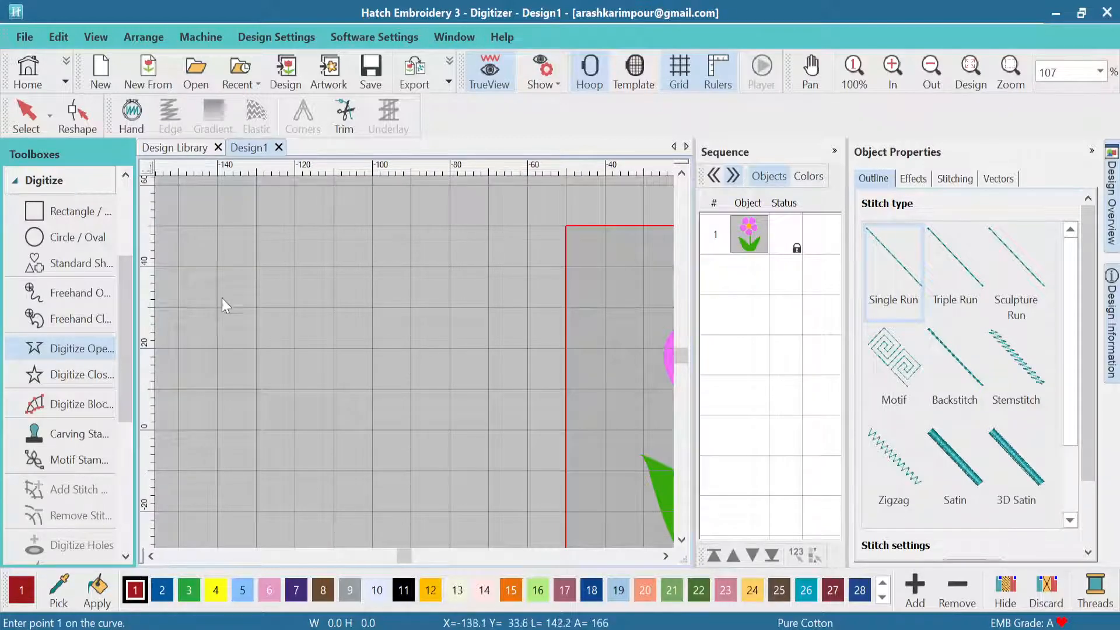
left_click(202, 328)
left_click(286, 267)
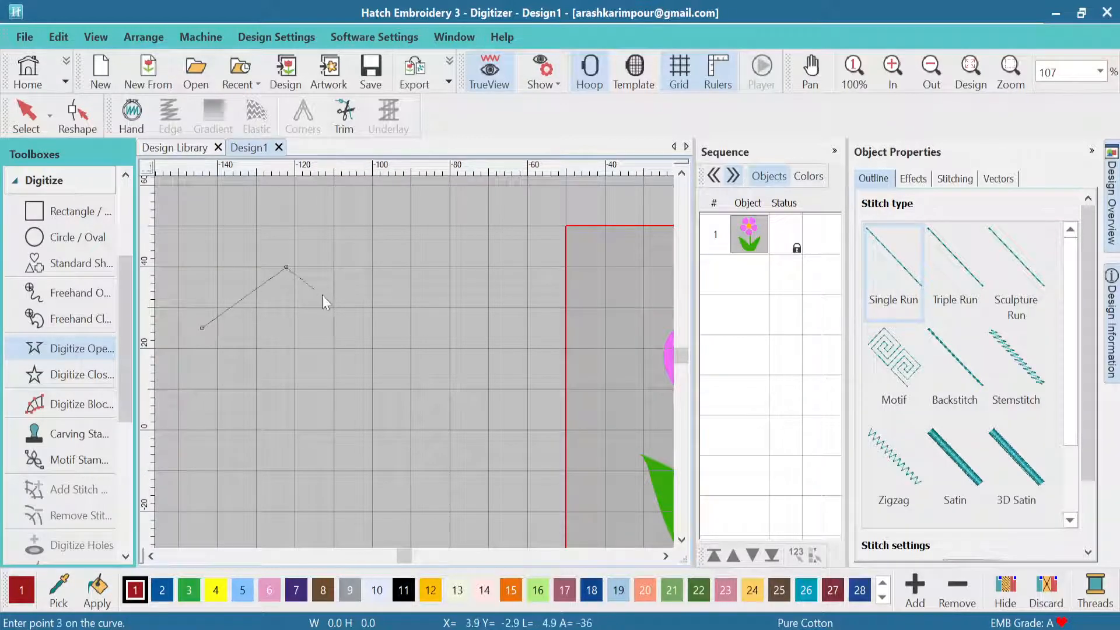
left_click(364, 334)
left_click(464, 259)
left_click(497, 330)
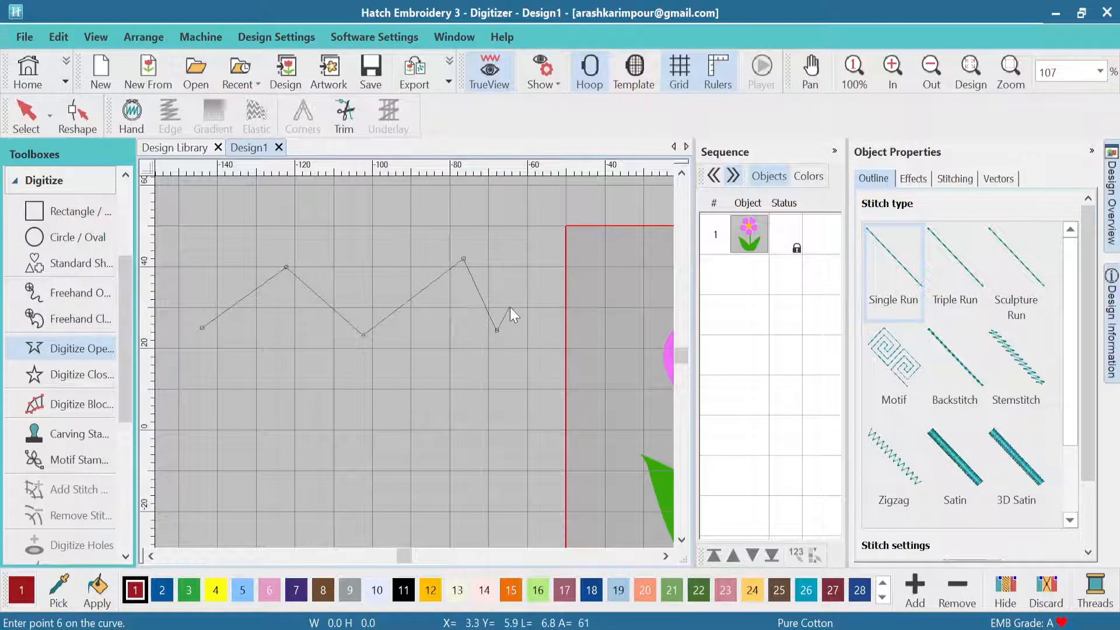
key("Return")
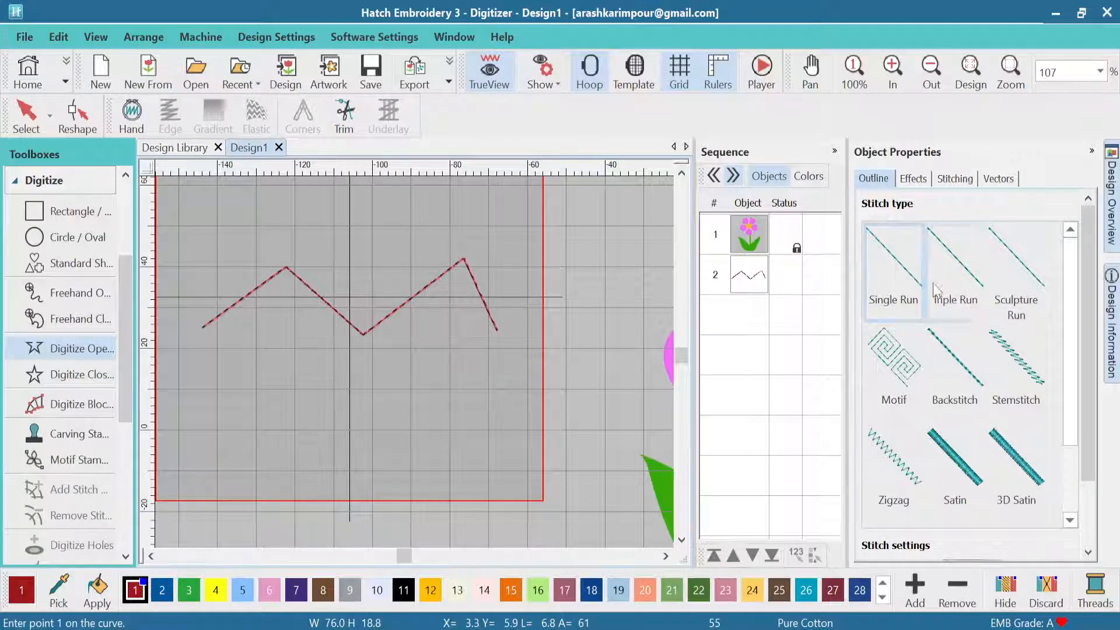
Try the Backstitch and Stemstitch outline types on the open line, and set its stitch type to Zigzag.
left_click(960, 357)
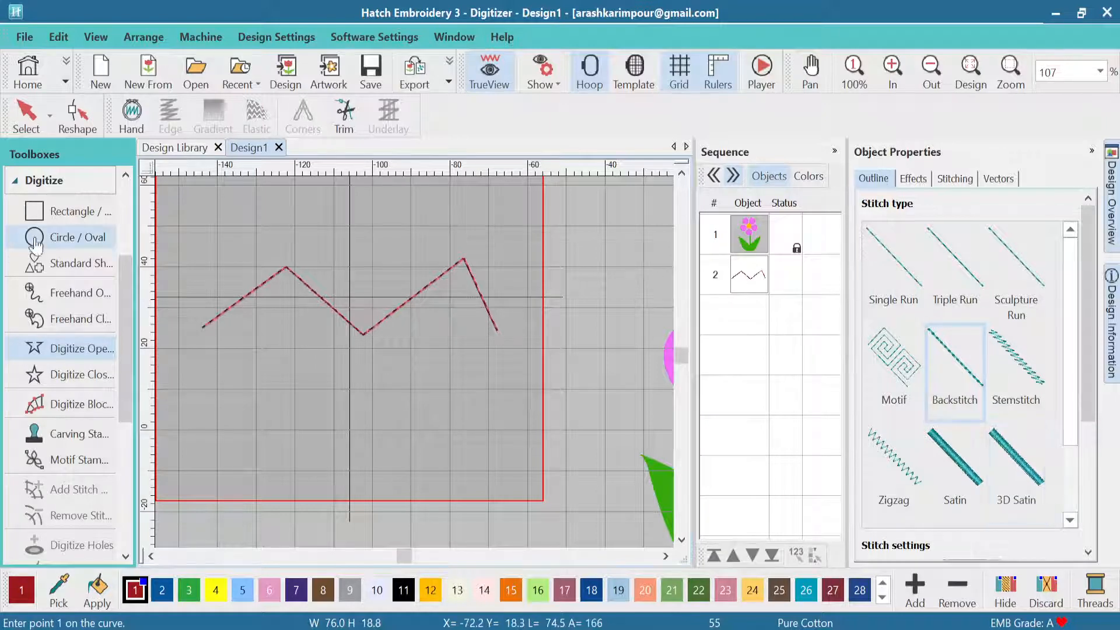
left_click(32, 123)
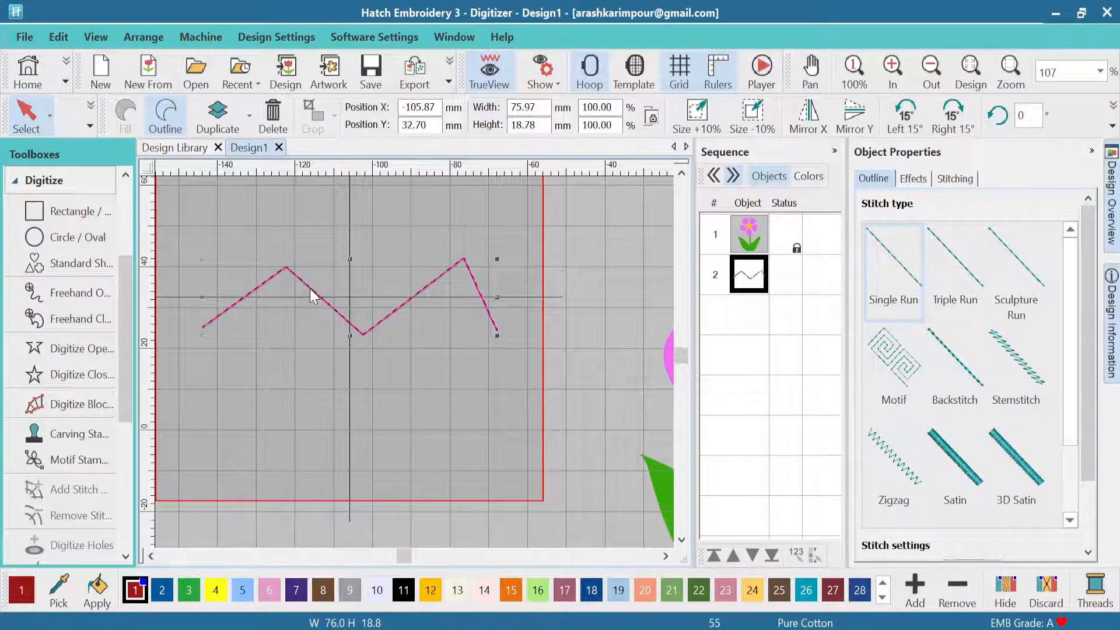
left_click(954, 370)
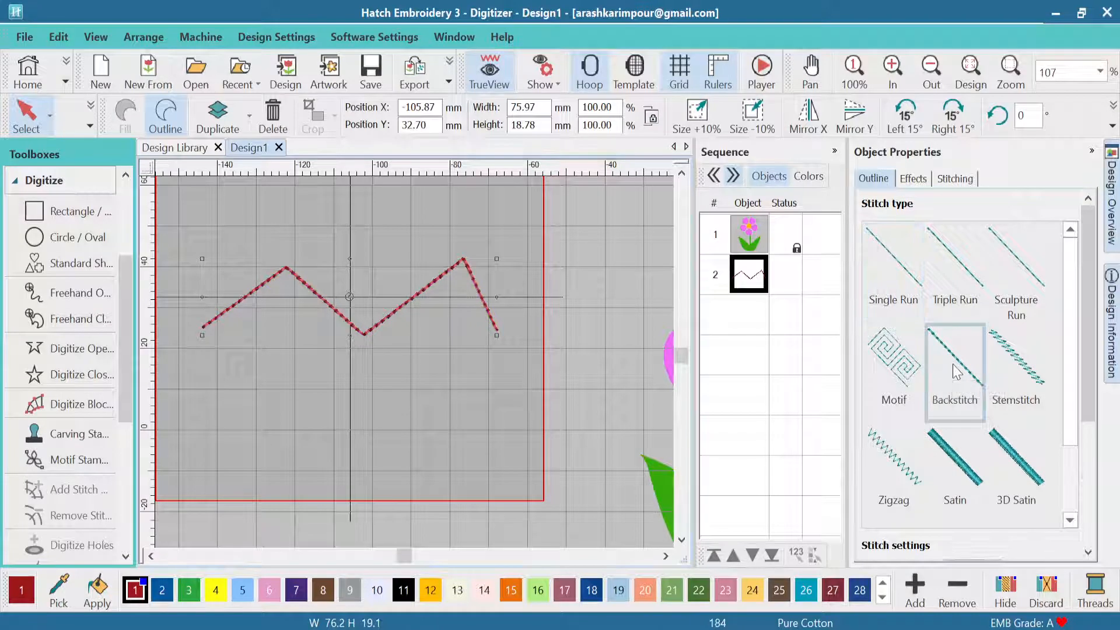
left_click(1031, 363)
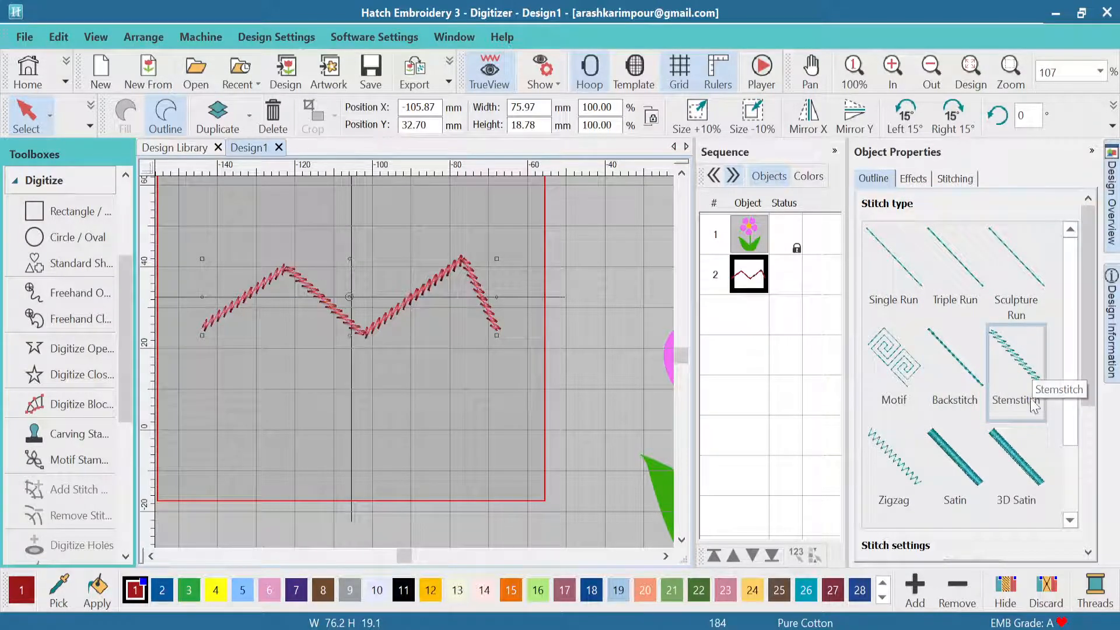
left_click(914, 477)
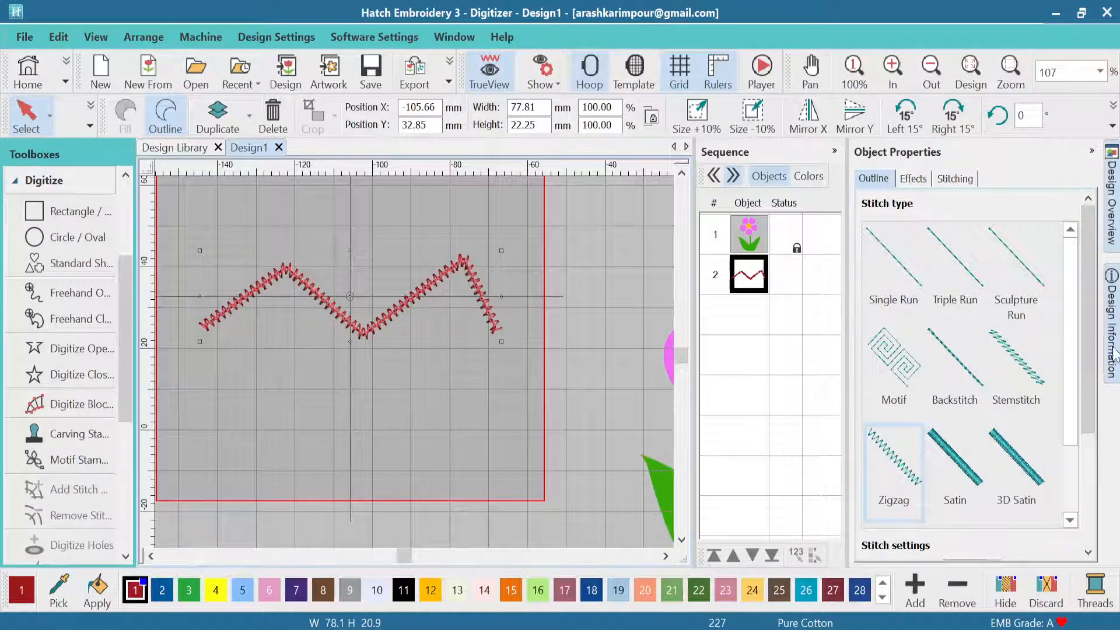
Review the Zigzag spacing, width, center and angle settings of the open line, and delete the line.
scroll(1088, 349, "down", 3)
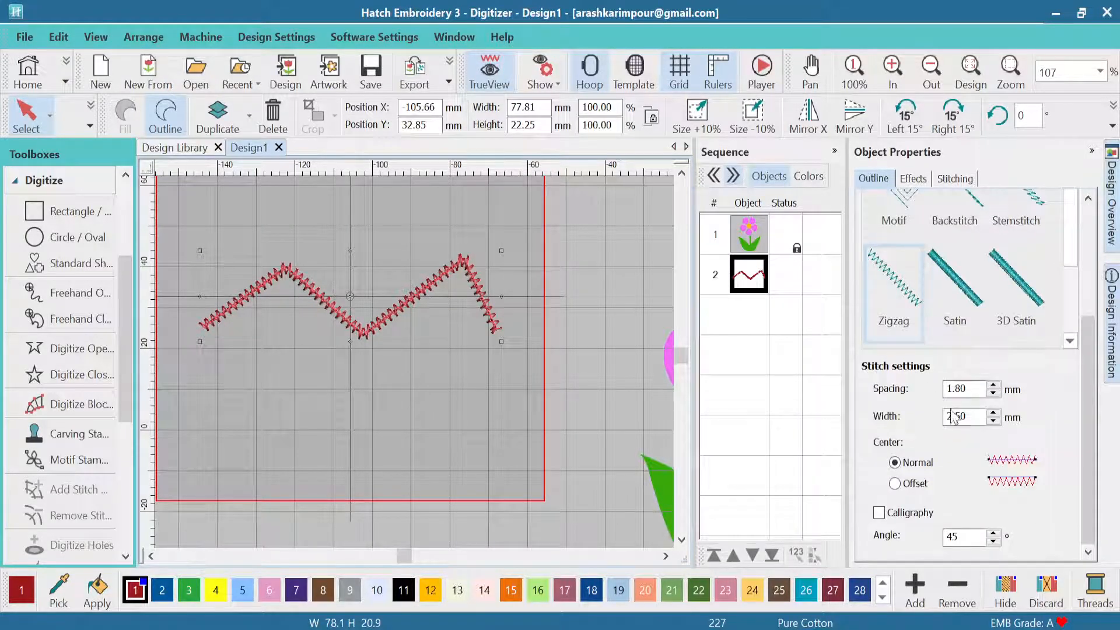
left_click_drag(1088, 434, 1095, 458)
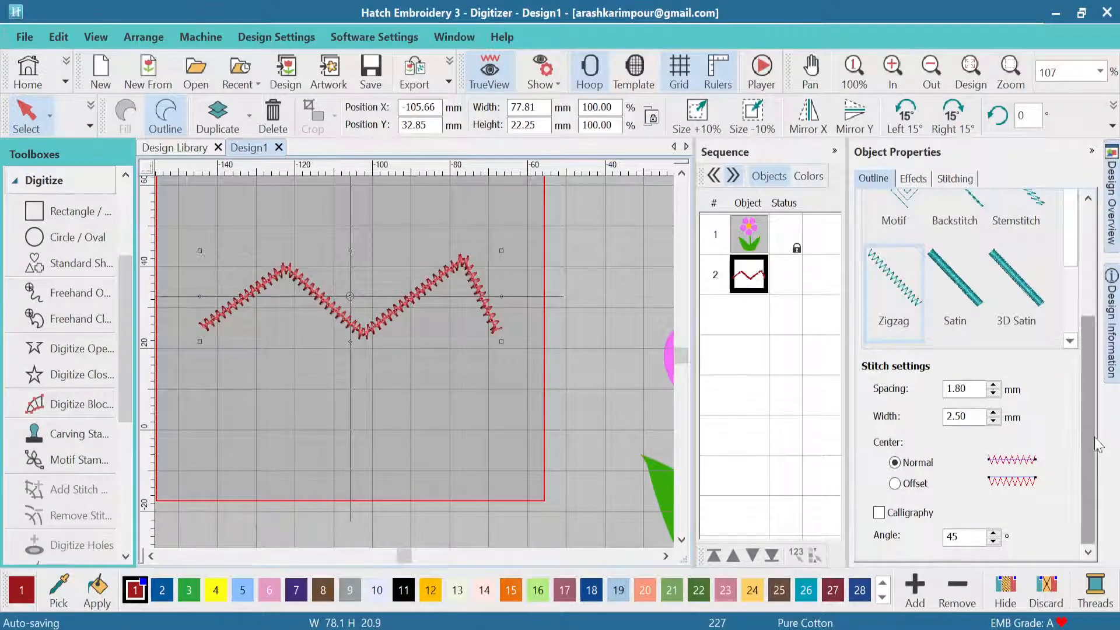
left_click_drag(1084, 446, 1086, 337)
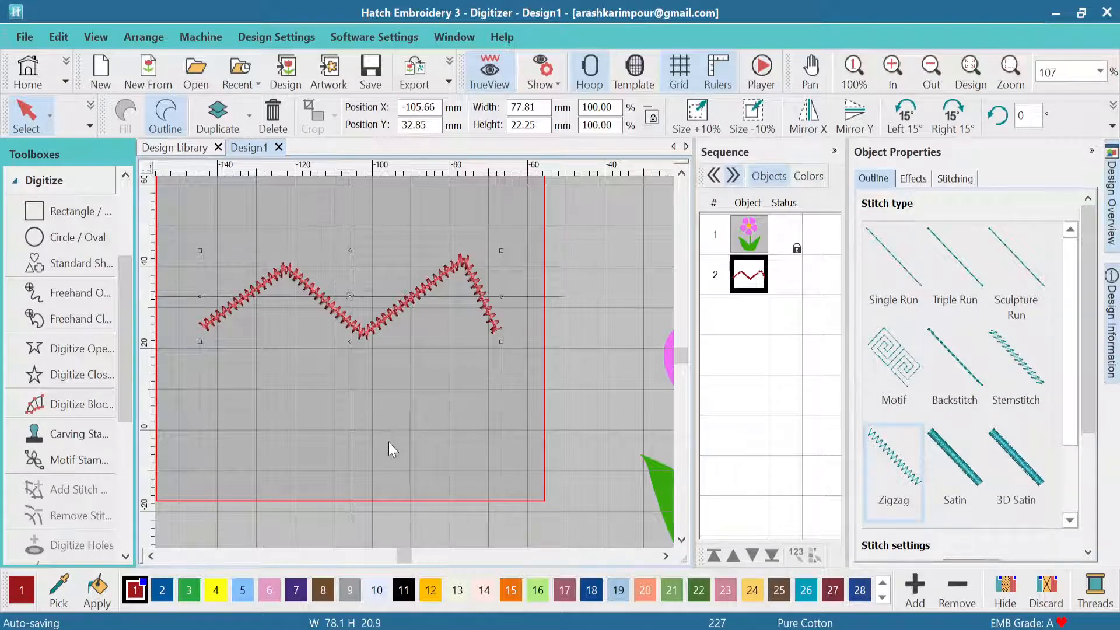
left_click(495, 529)
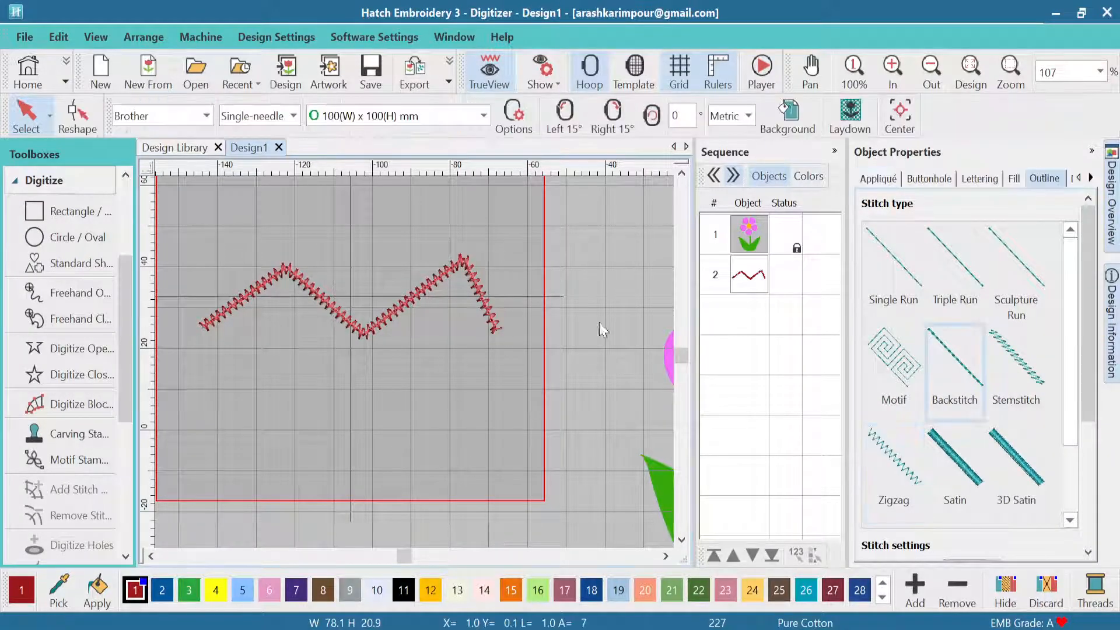
left_click(748, 282)
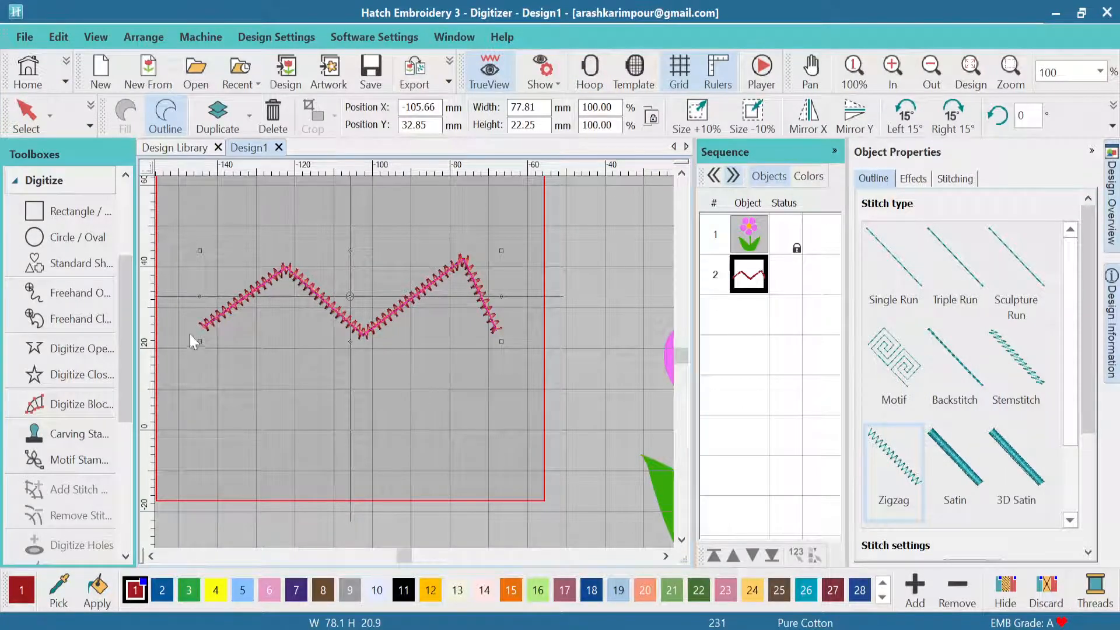
key("Delete")
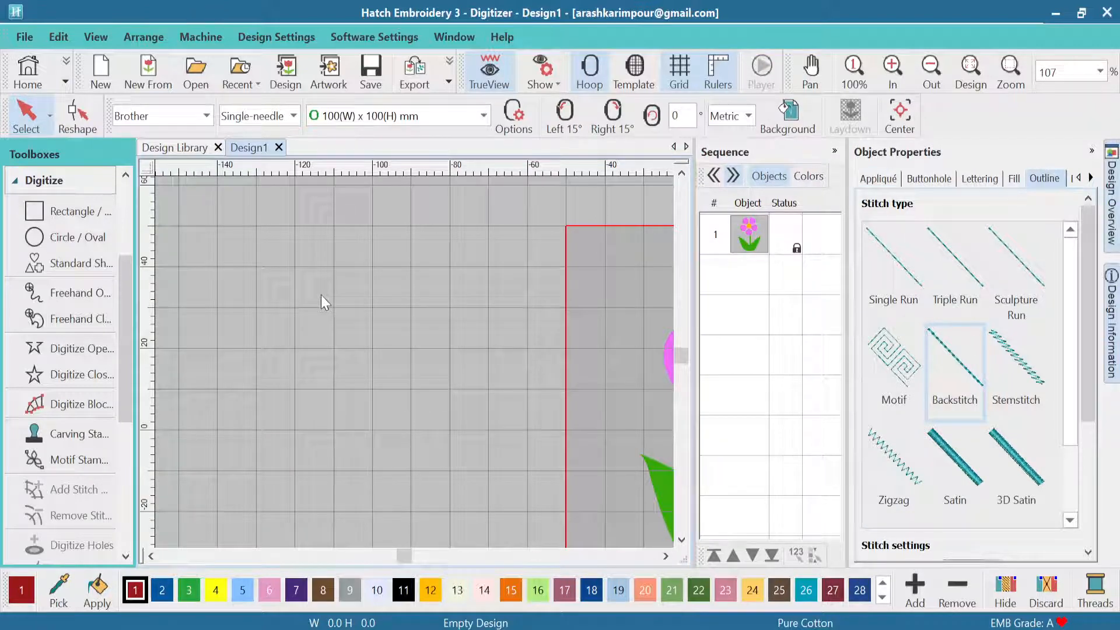
Digitize a closed four-point shape with a Backstitch outline beside the flower, about 47 mm wide and 30 mm high.
left_click(70, 381)
left_click(219, 253)
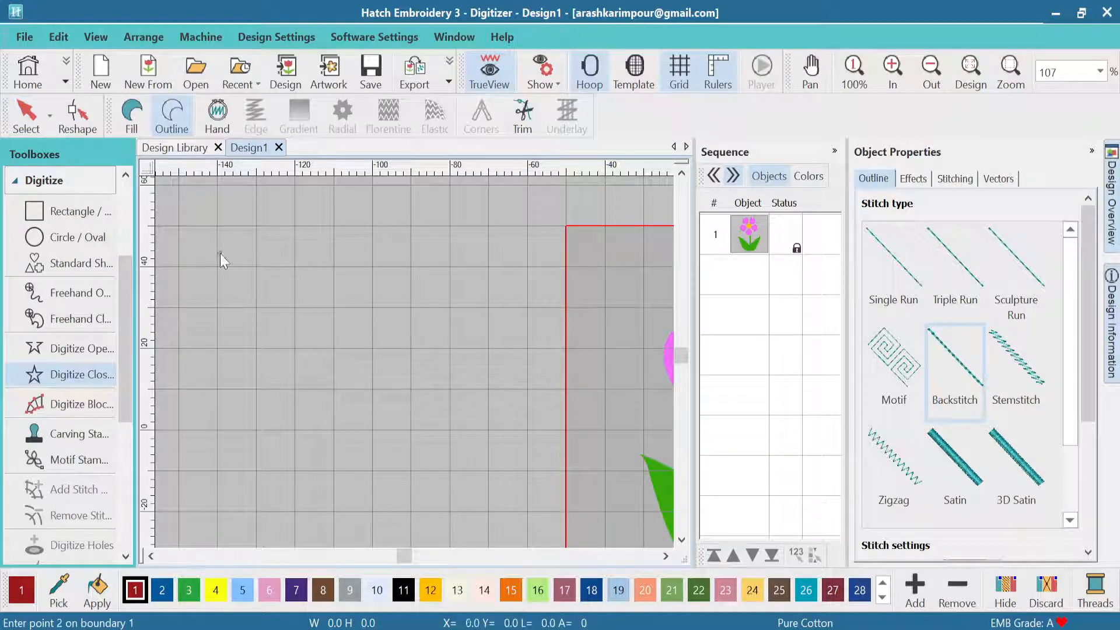
left_click(390, 251)
left_click(383, 373)
left_click(208, 369)
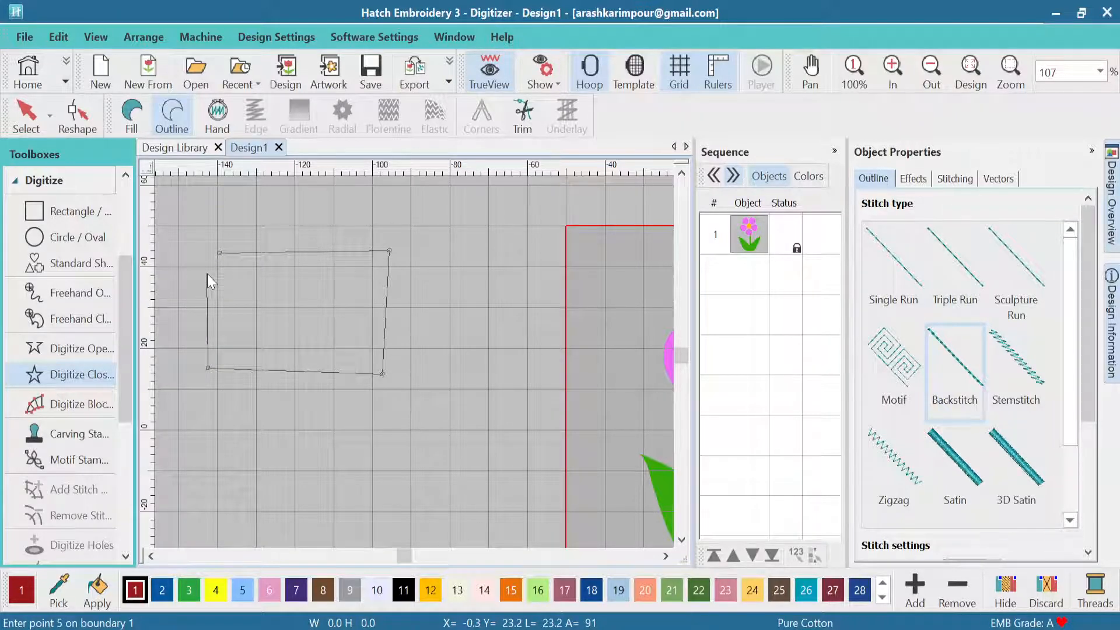
key("Return")
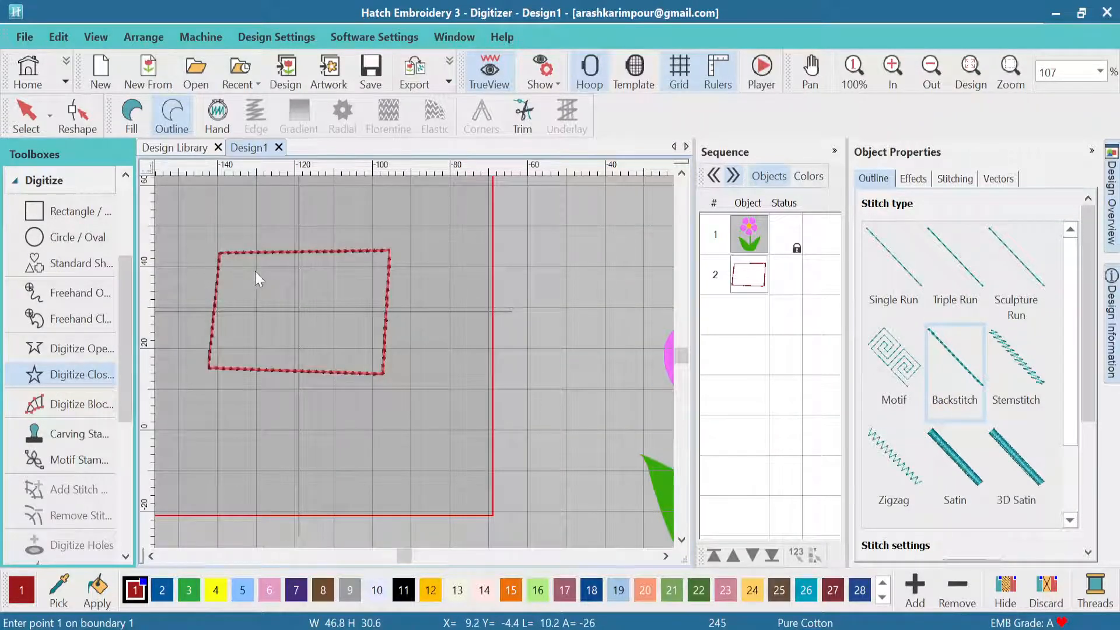
Convert the closed four-sided outline to a Tatami fill, and delete the shape.
left_click(135, 116)
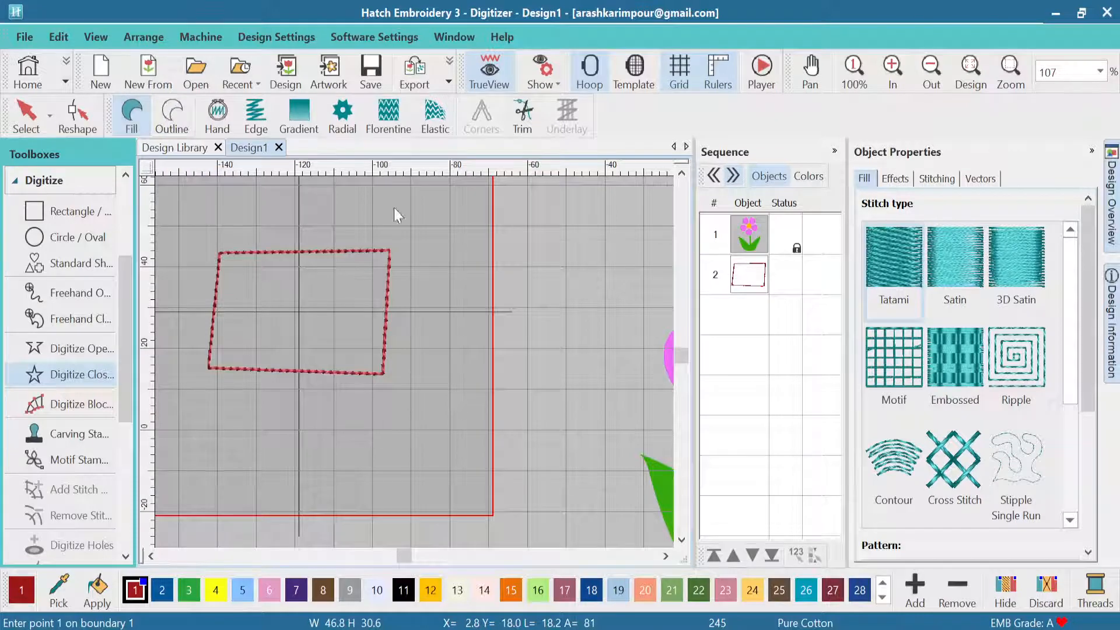
left_click(28, 117)
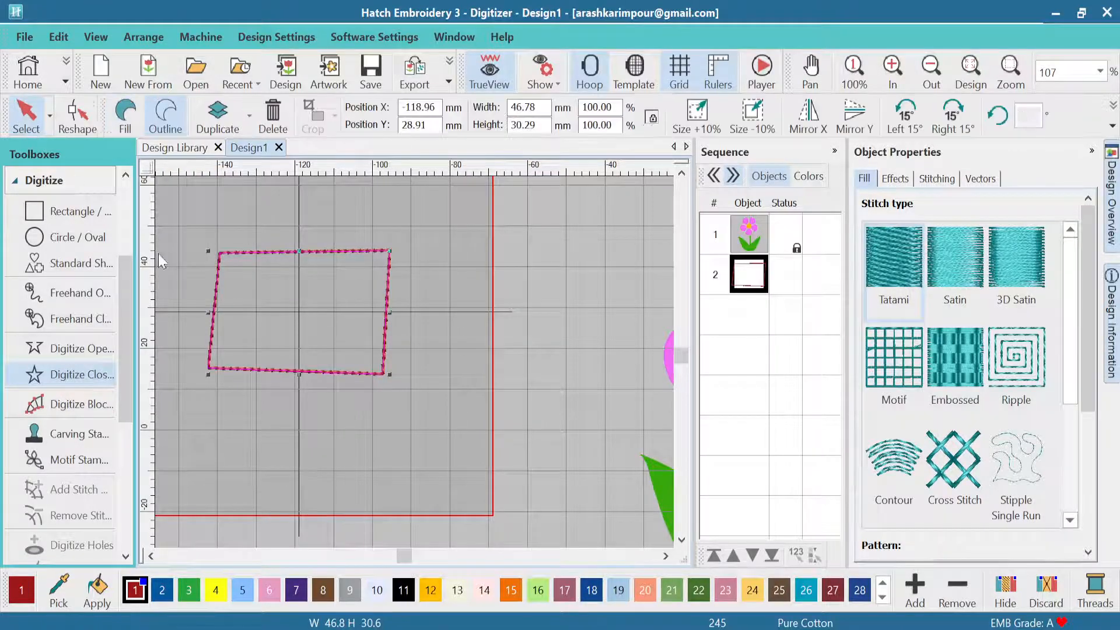
left_click(126, 114)
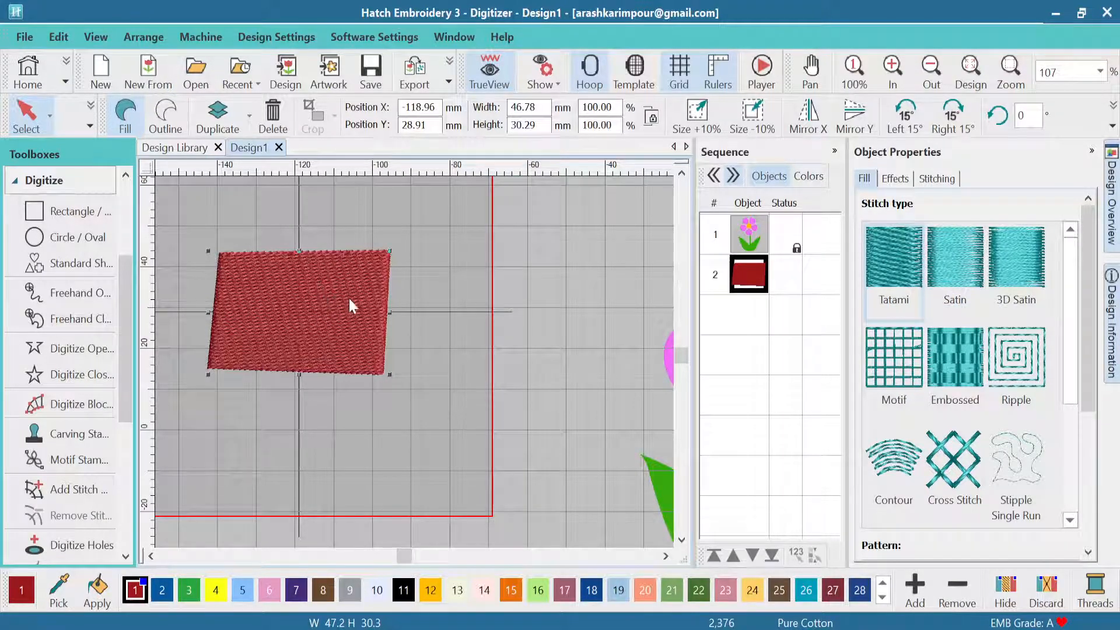
left_click(543, 420)
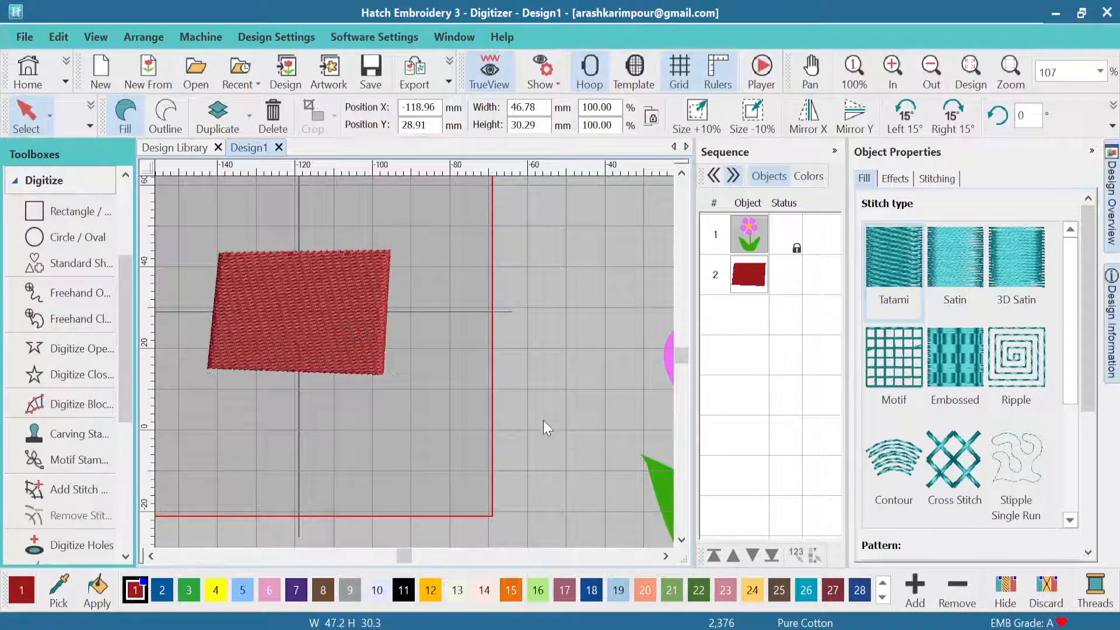
left_click(350, 327)
key("Delete")
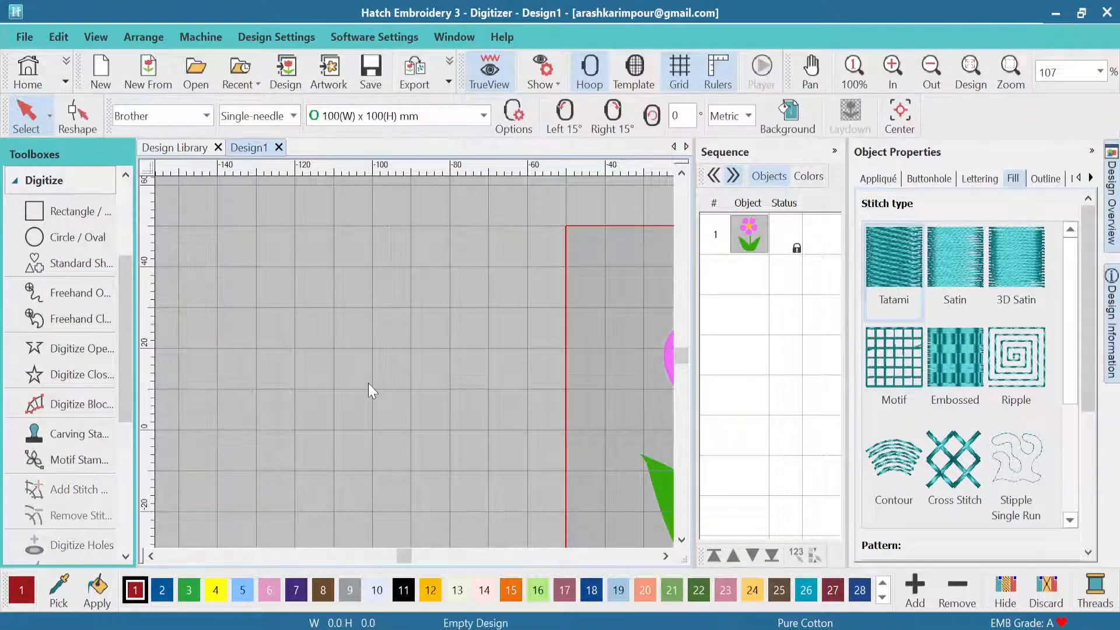
Digitize a closed four-point shape with Tatami fill beside the flower, about 44 mm wide and 24 mm high.
left_click(70, 377)
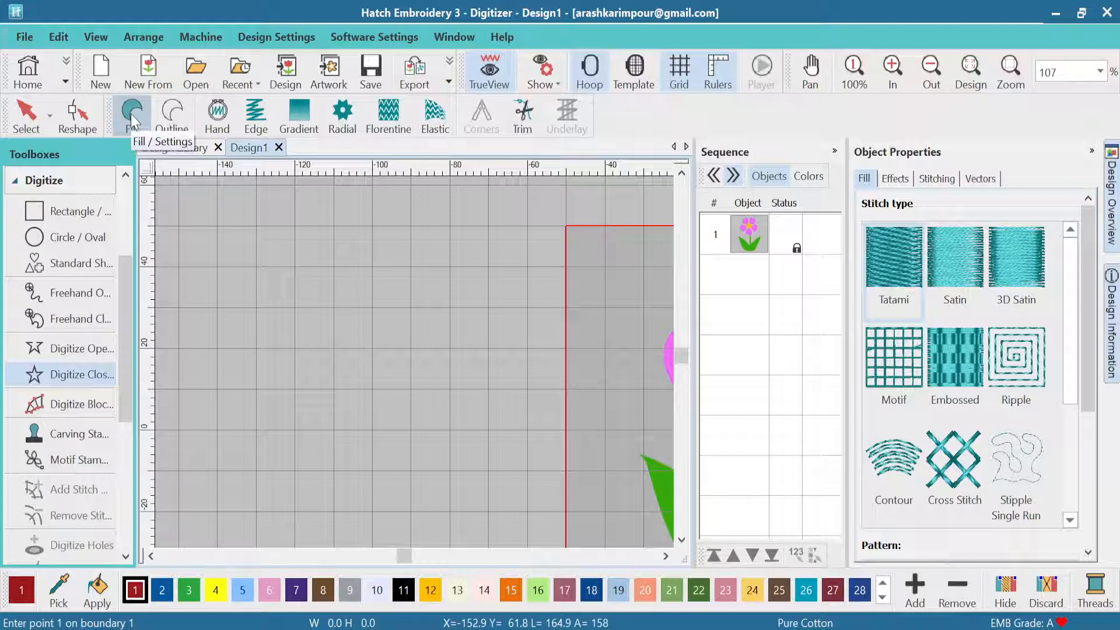
left_click(229, 267)
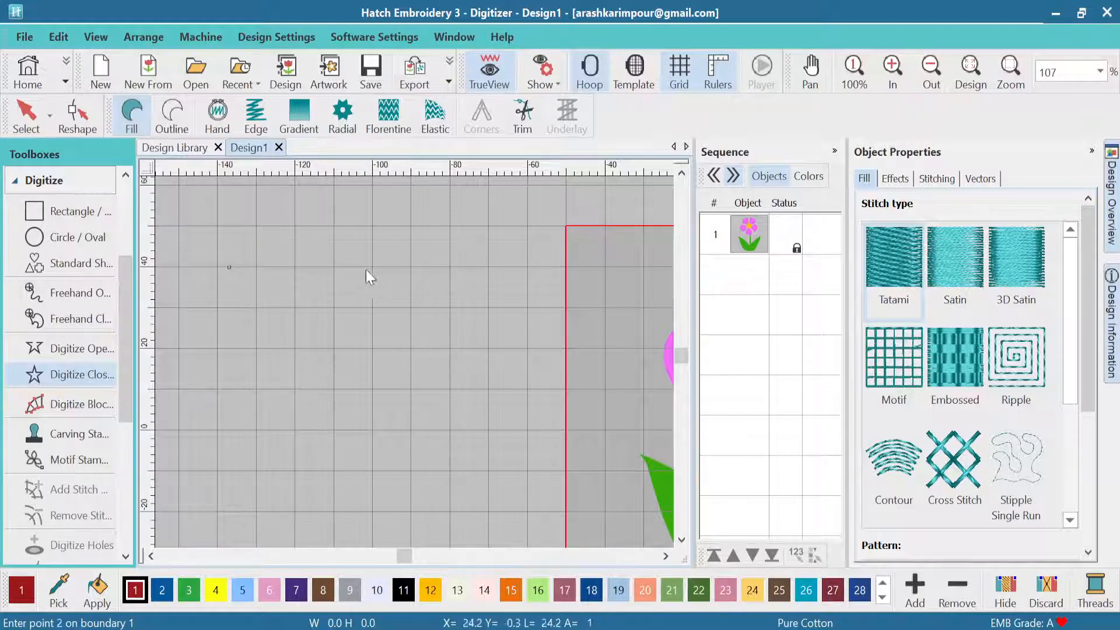
left_click(393, 266)
left_click(384, 362)
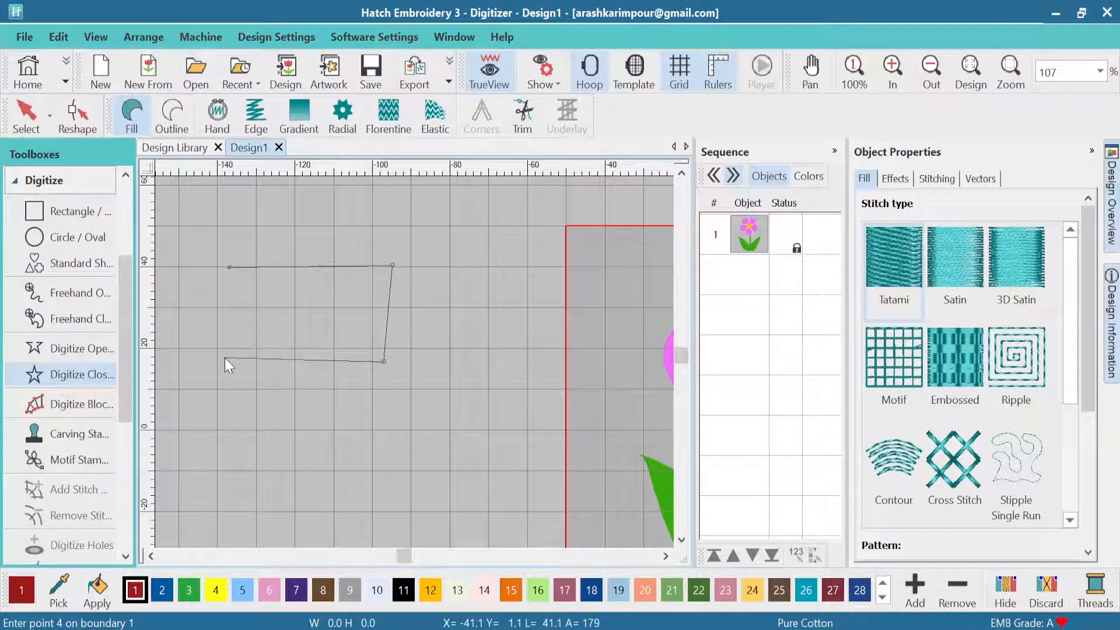
left_click(225, 358)
key("Return")
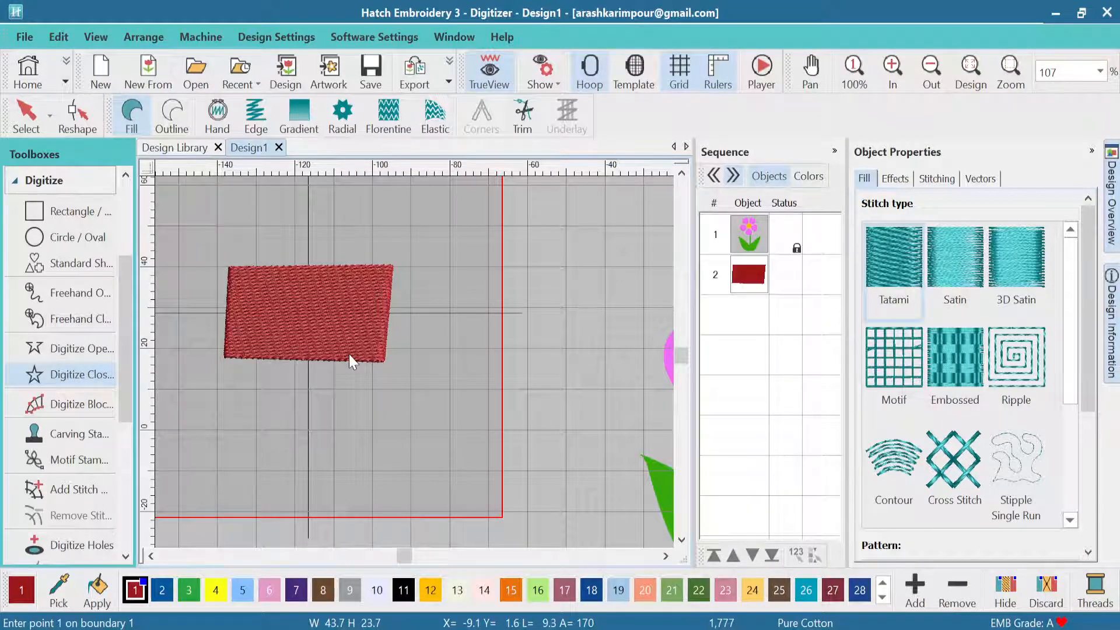
Delete the four-sided Tatami shape beside the flower.
left_click(527, 349)
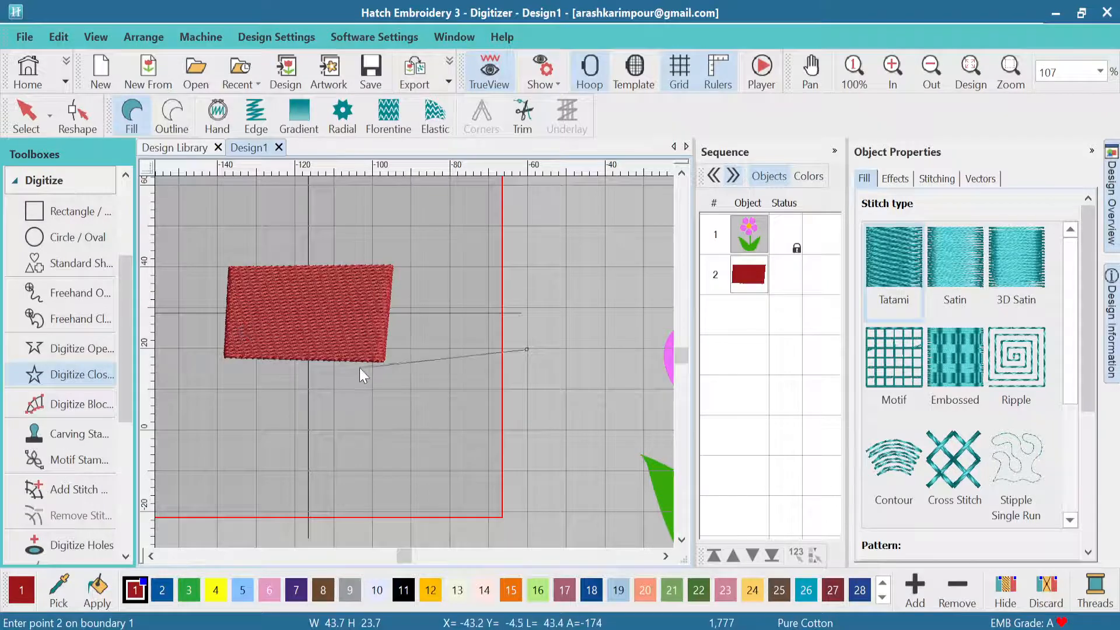
key("Escape")
left_click(26, 113)
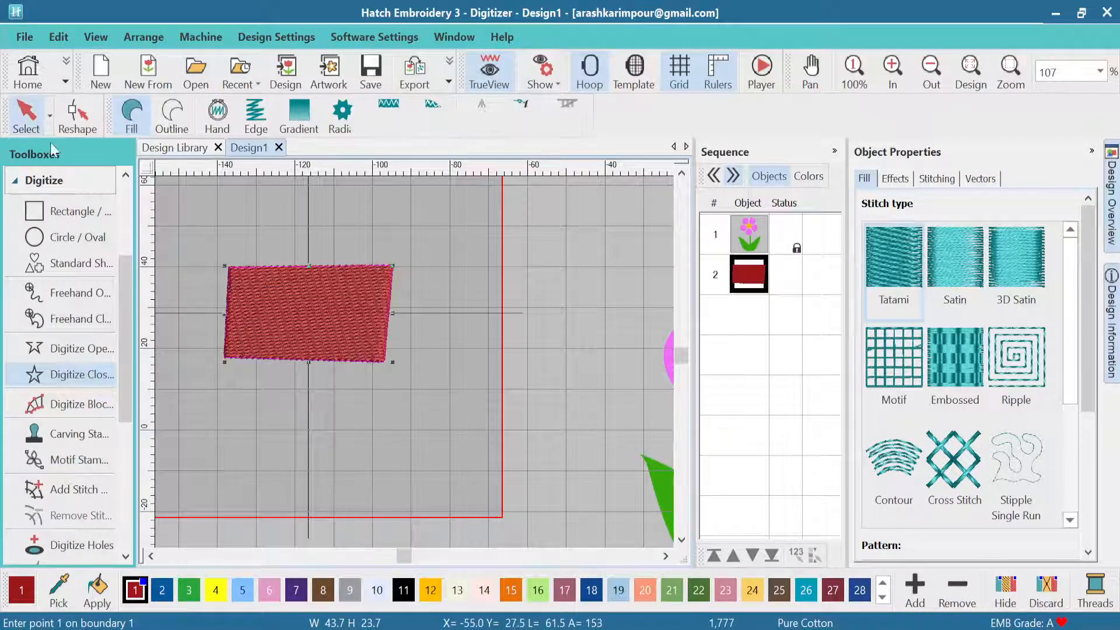
key("Delete")
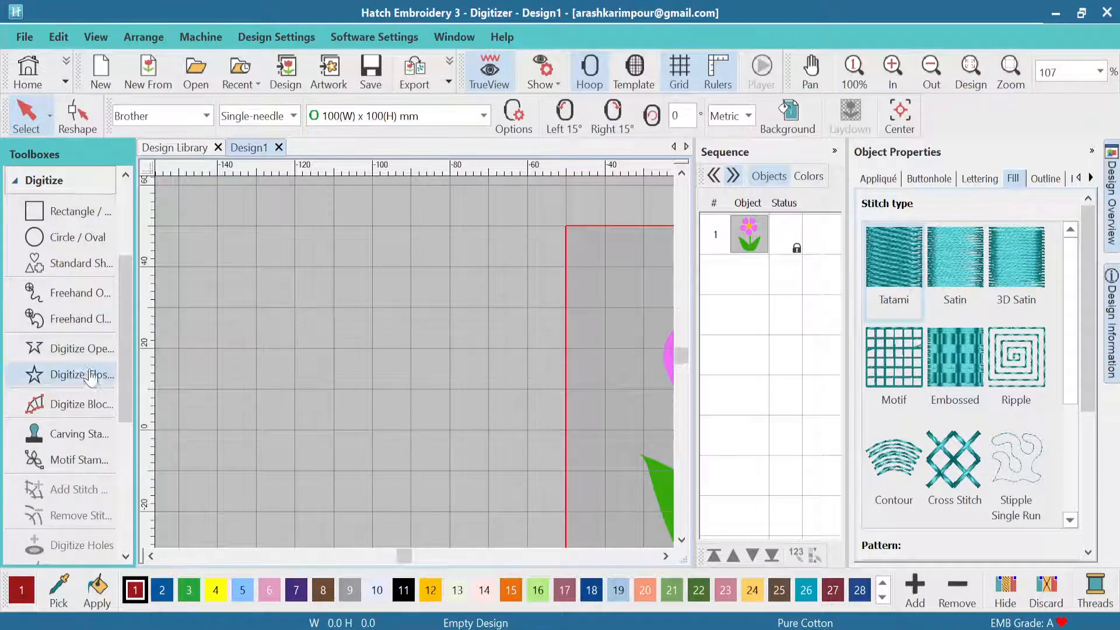
Digitize a closed six-point L shape with Tatami fill beside the flower, about 25 mm wide and 33 mm high.
left_click(67, 379)
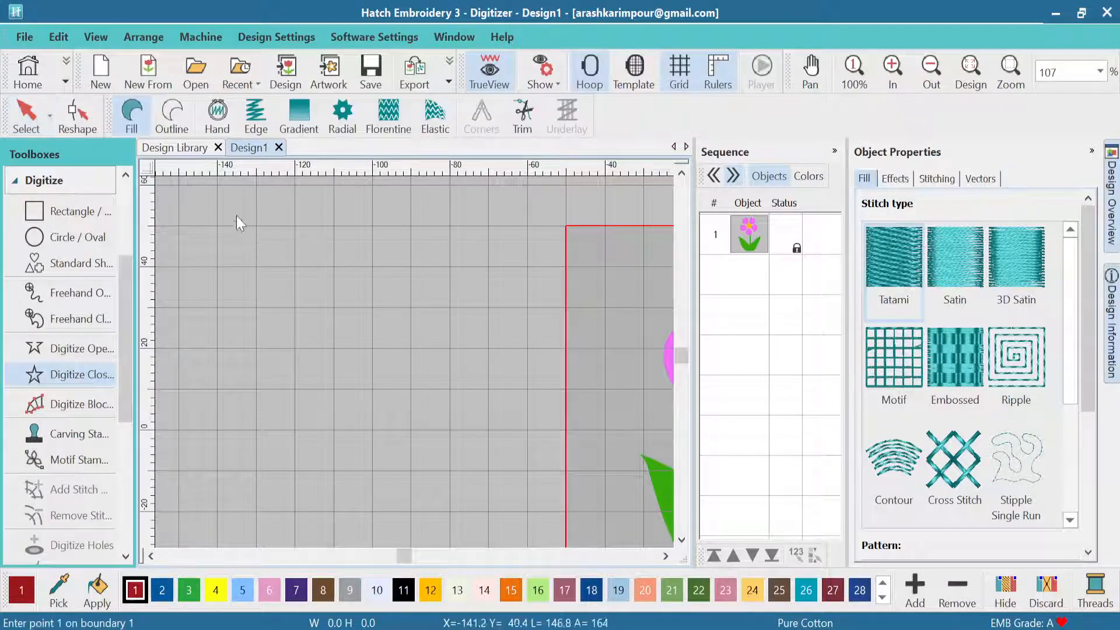
left_click(214, 229)
left_click(215, 363)
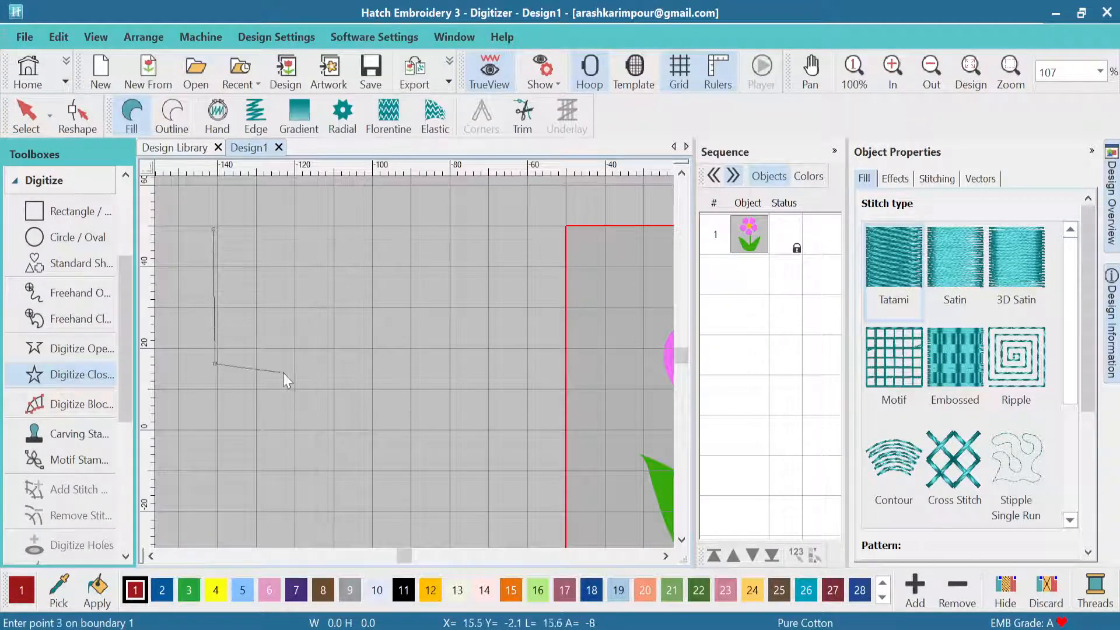
left_click(308, 361)
left_click(311, 326)
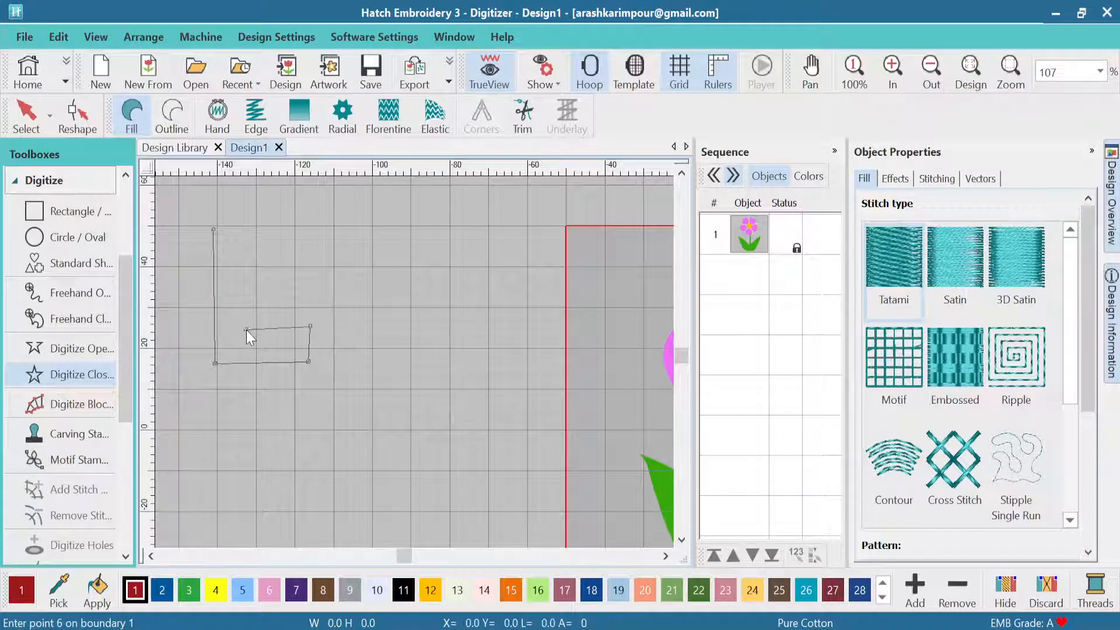
left_click(246, 329)
left_click(249, 229)
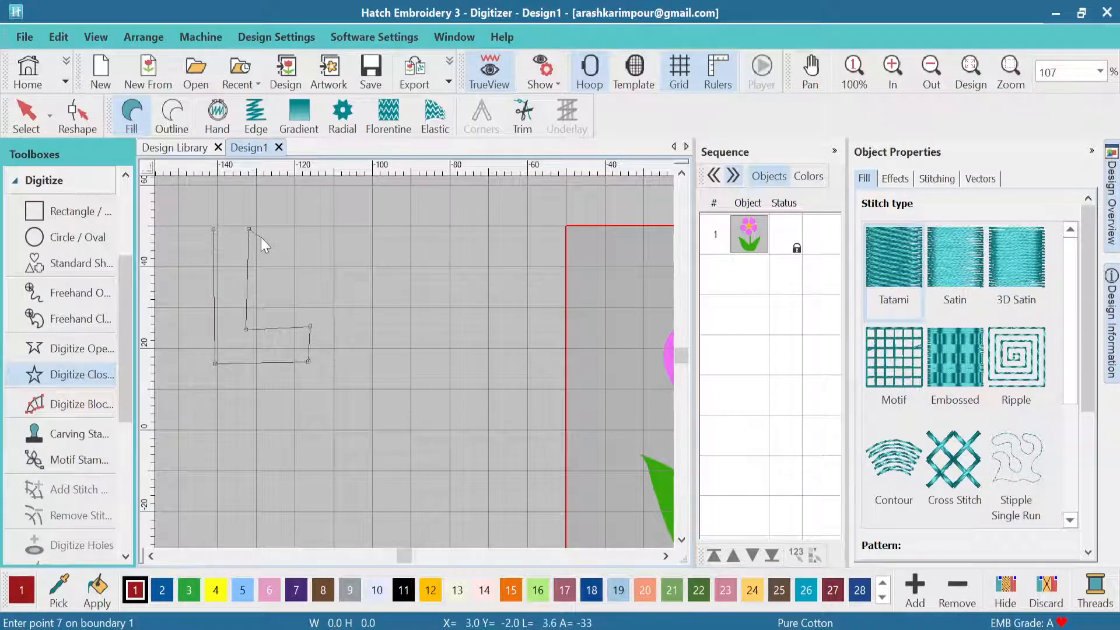
key("Return")
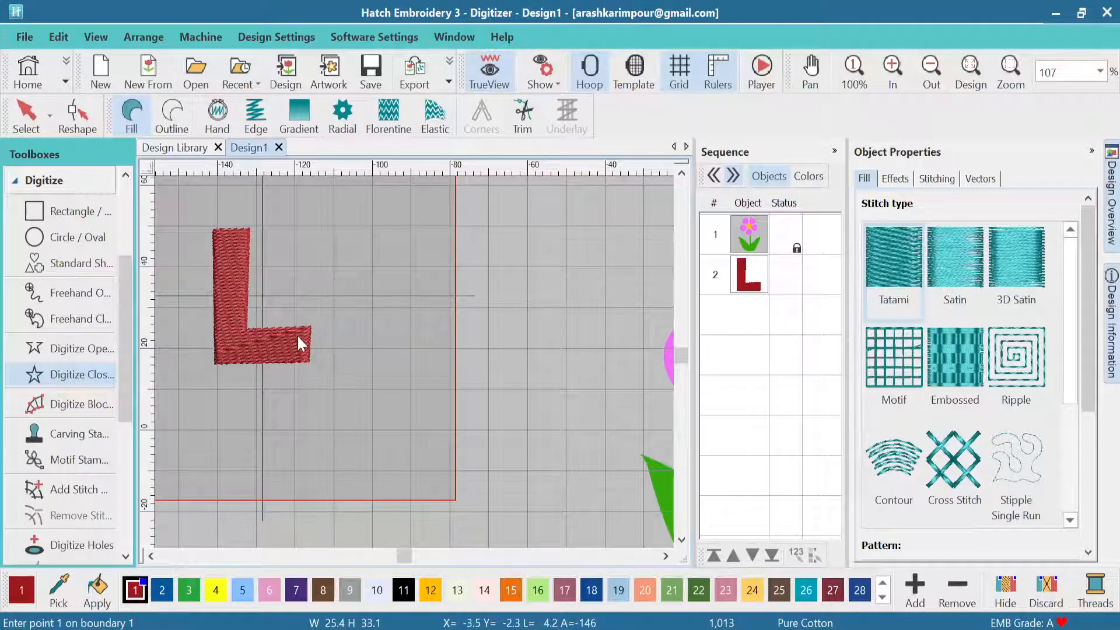
Change the L shape's fill from Tatami to Satin.
left_click(965, 266)
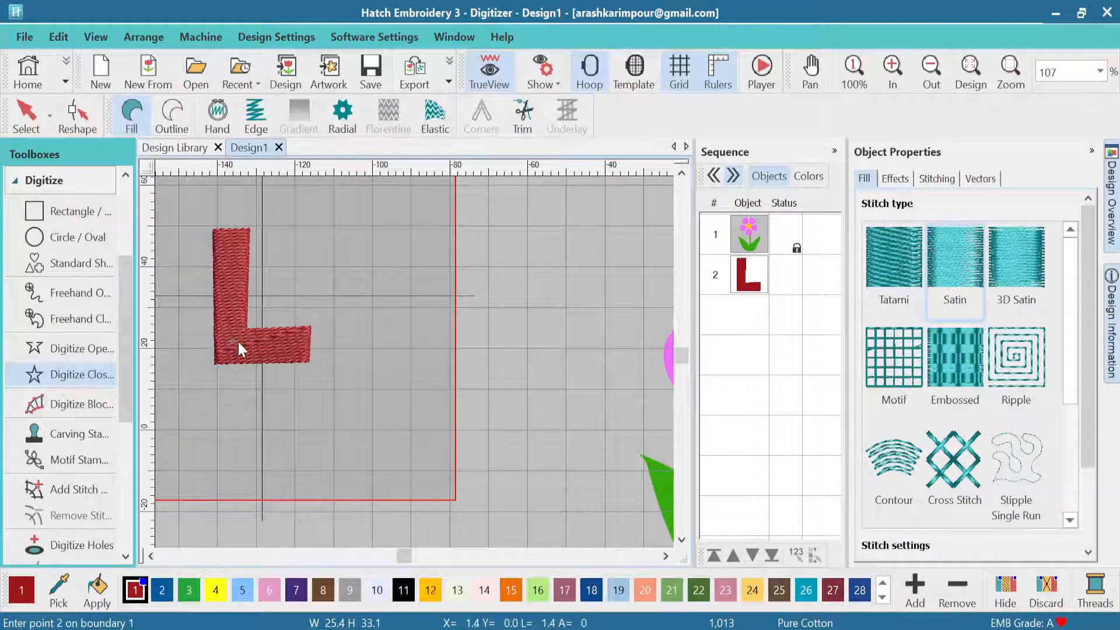
left_click(28, 120)
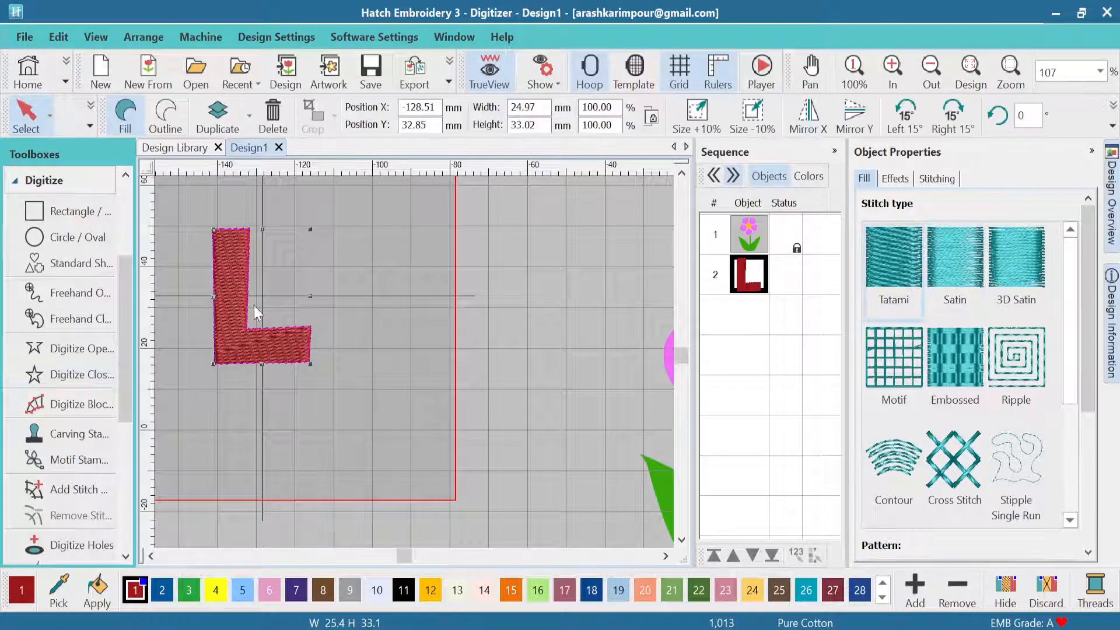
left_click(955, 259)
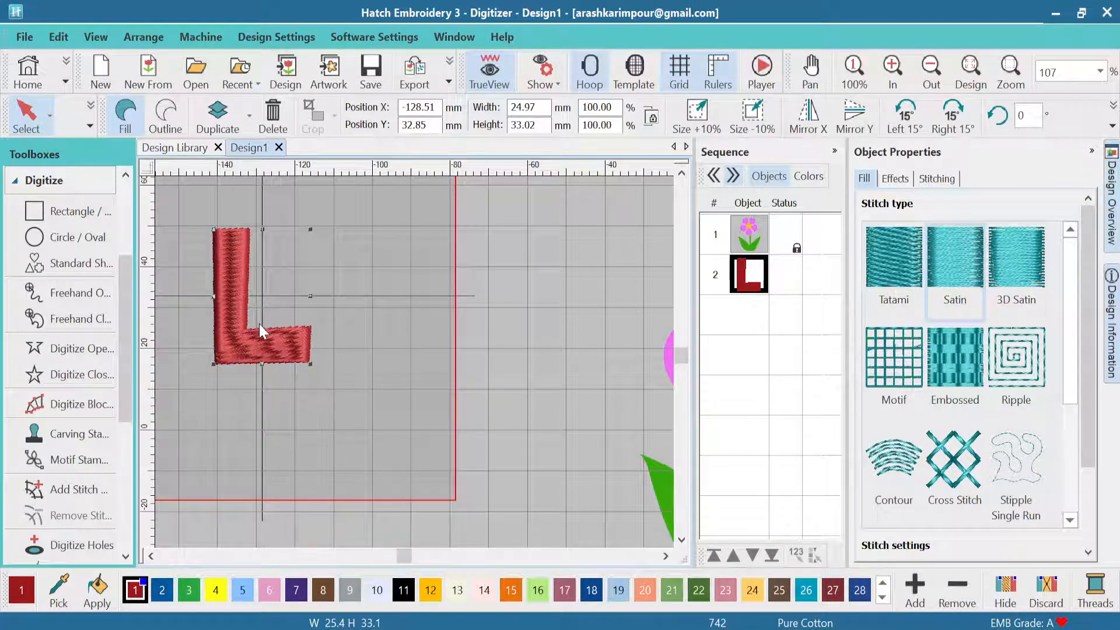
Reshape the satin L by rotating its single stitch angle to run diagonally through the inner corner.
left_click(91, 126)
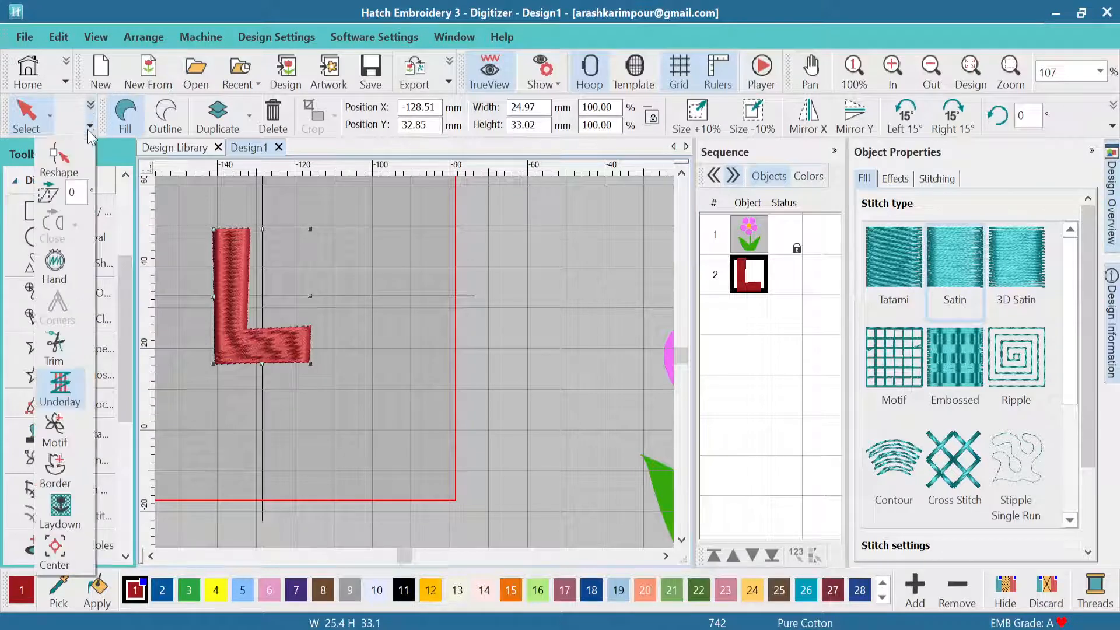
left_click(69, 162)
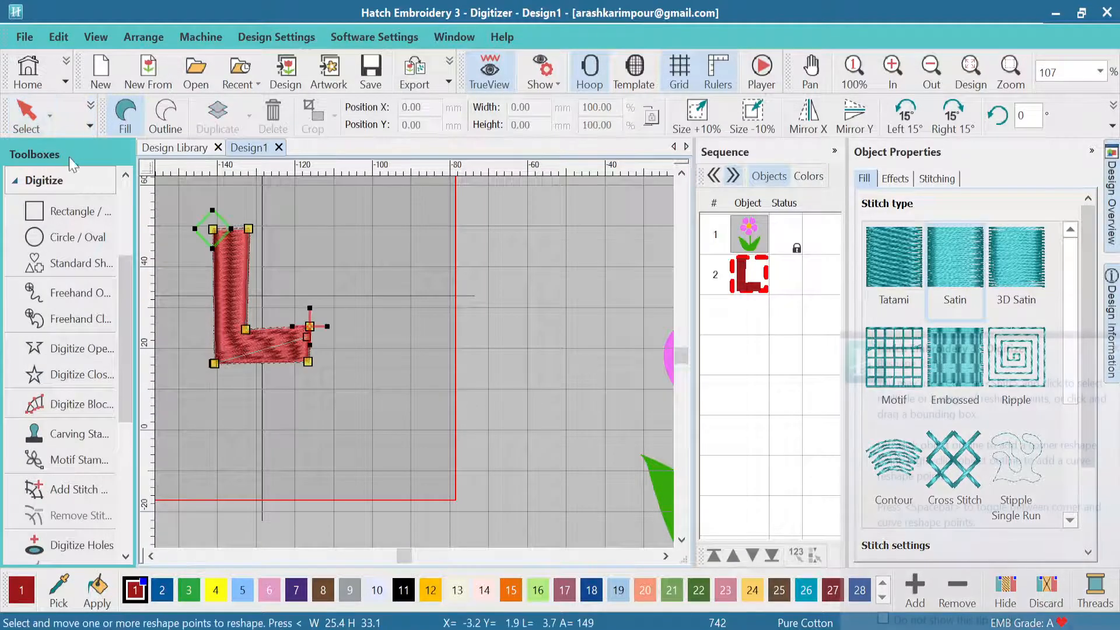
left_click(306, 336)
left_click_drag(306, 337, 322, 240)
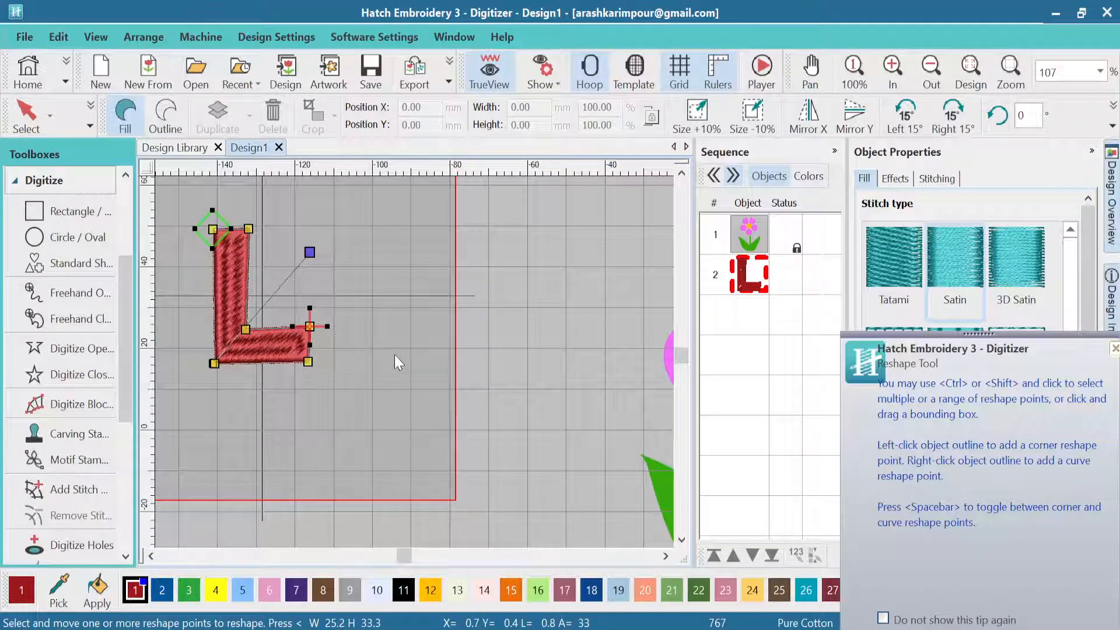
left_click(26, 114)
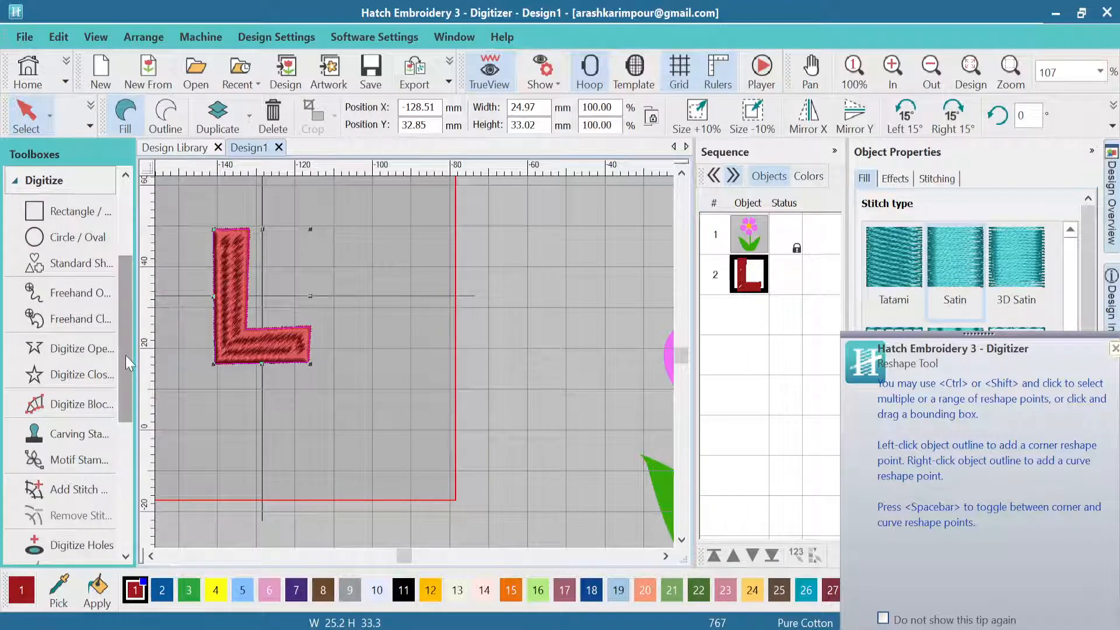
Add three stitch angles to the satin L: horizontal across the upright, diagonal through the corner, and vertical across the foot.
left_click_drag(126, 355, 119, 395)
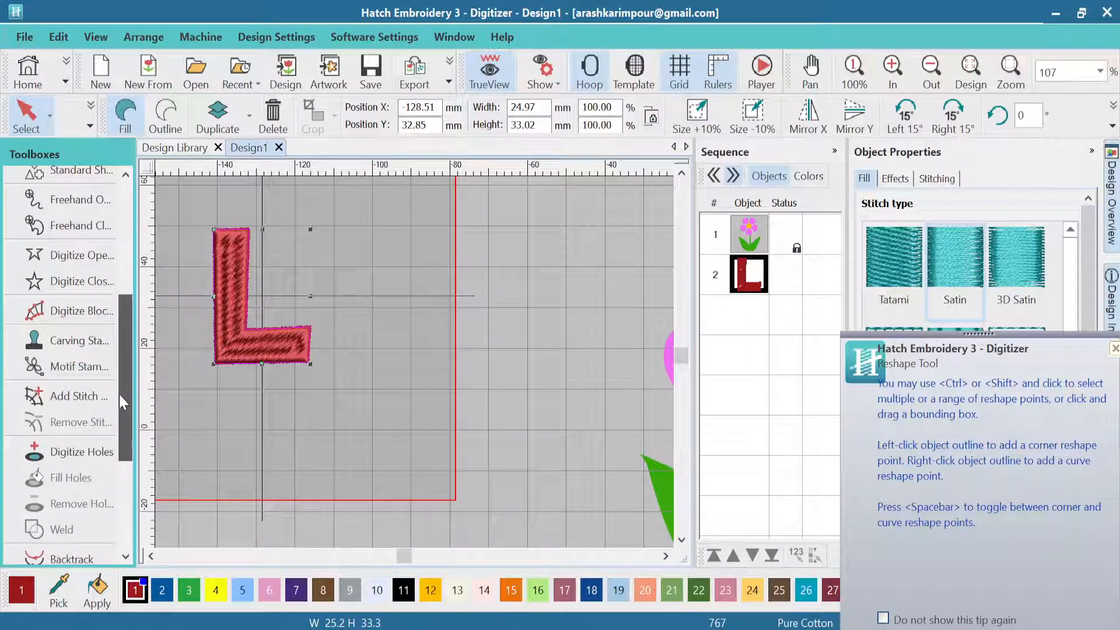
left_click(82, 399)
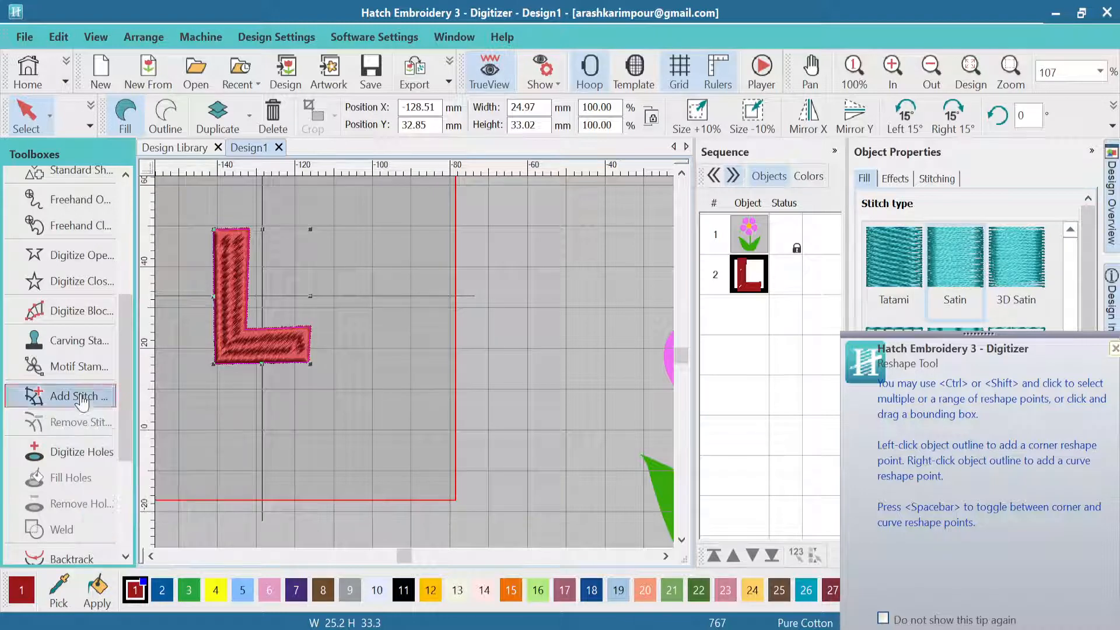
left_click(206, 265)
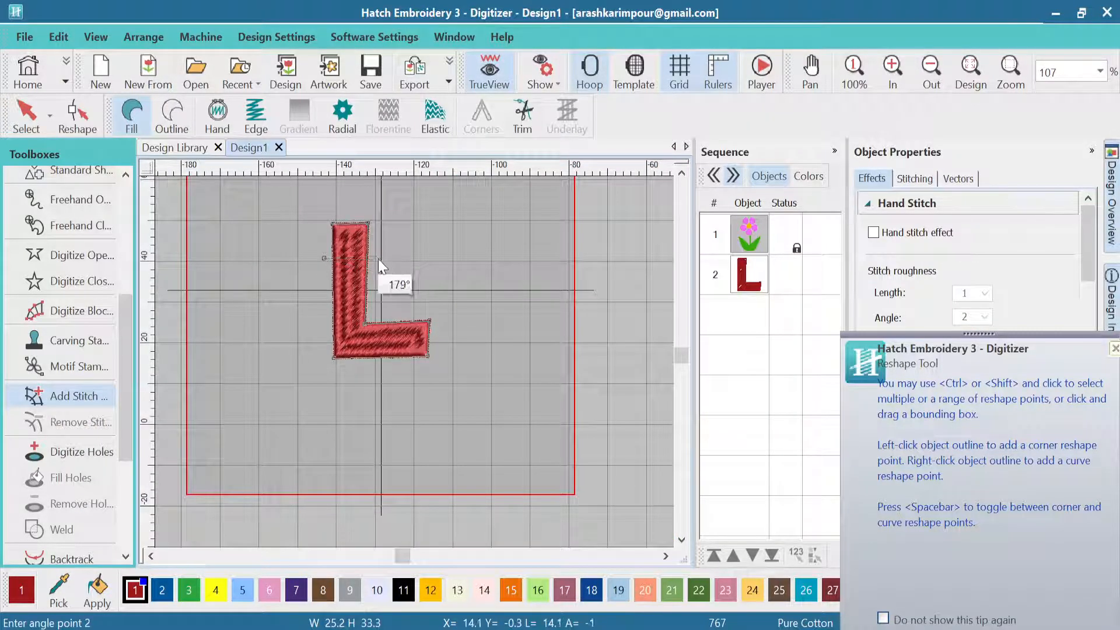
left_click(375, 257)
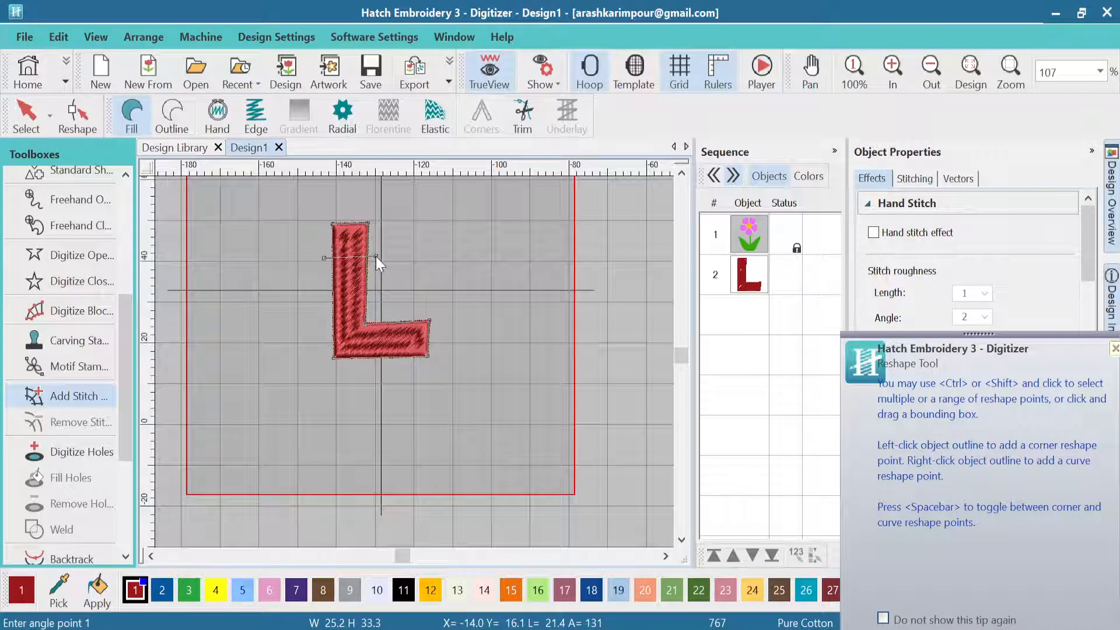
left_click(327, 349)
left_click(372, 306)
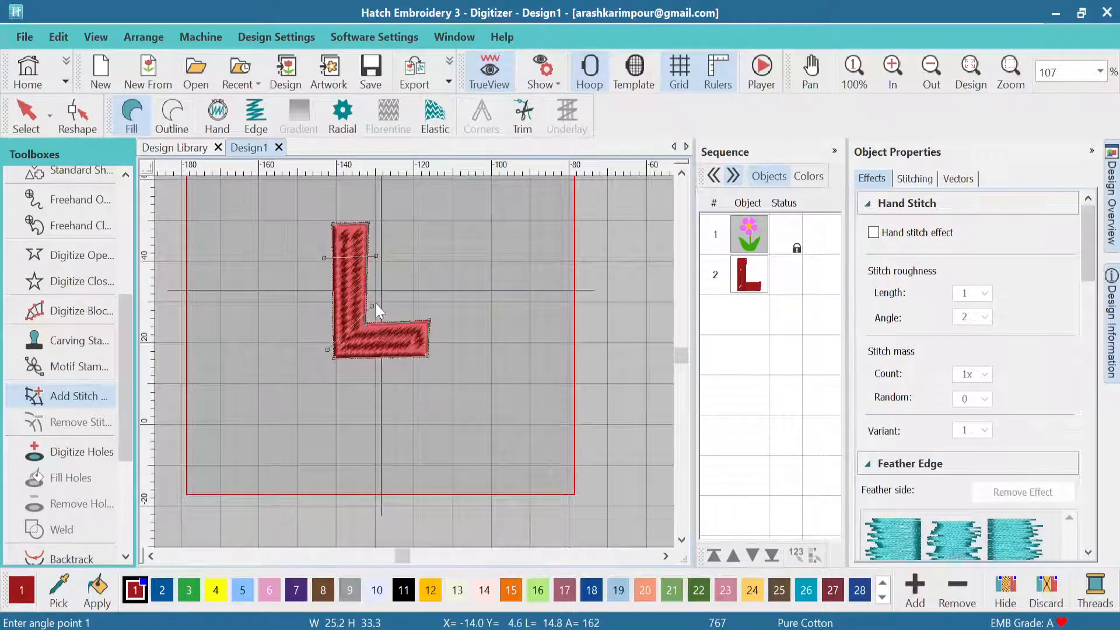
left_click(399, 364)
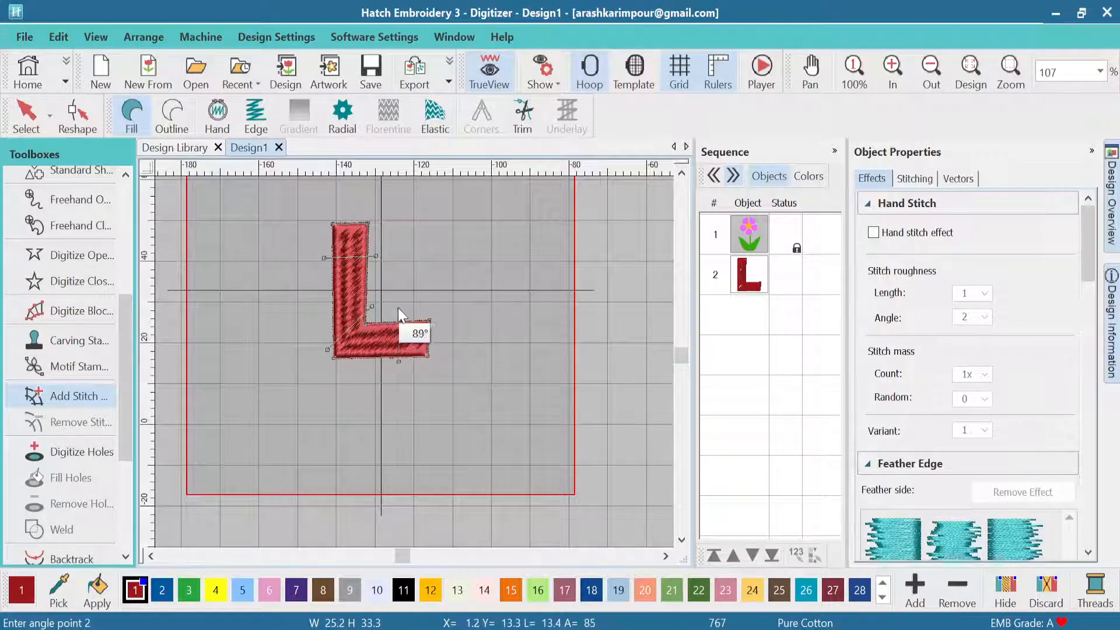
key("Return")
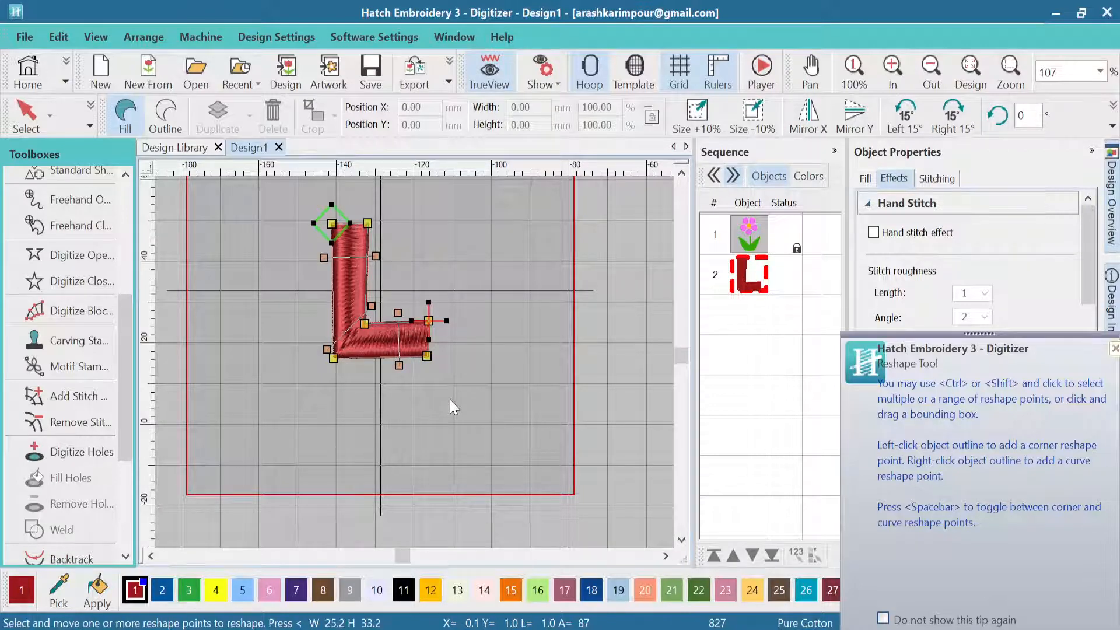
left_click(27, 114)
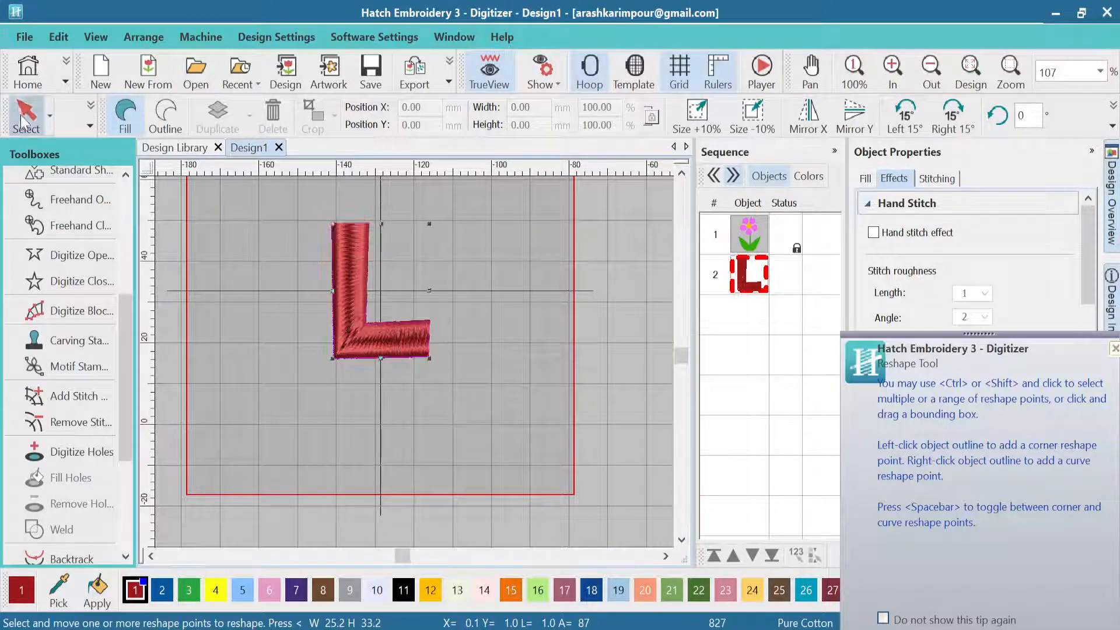
Digitize a second L with the Digitize Blocks tool and Satin fill beside the first, about 22 mm wide and 29 mm high.
left_click(72, 312)
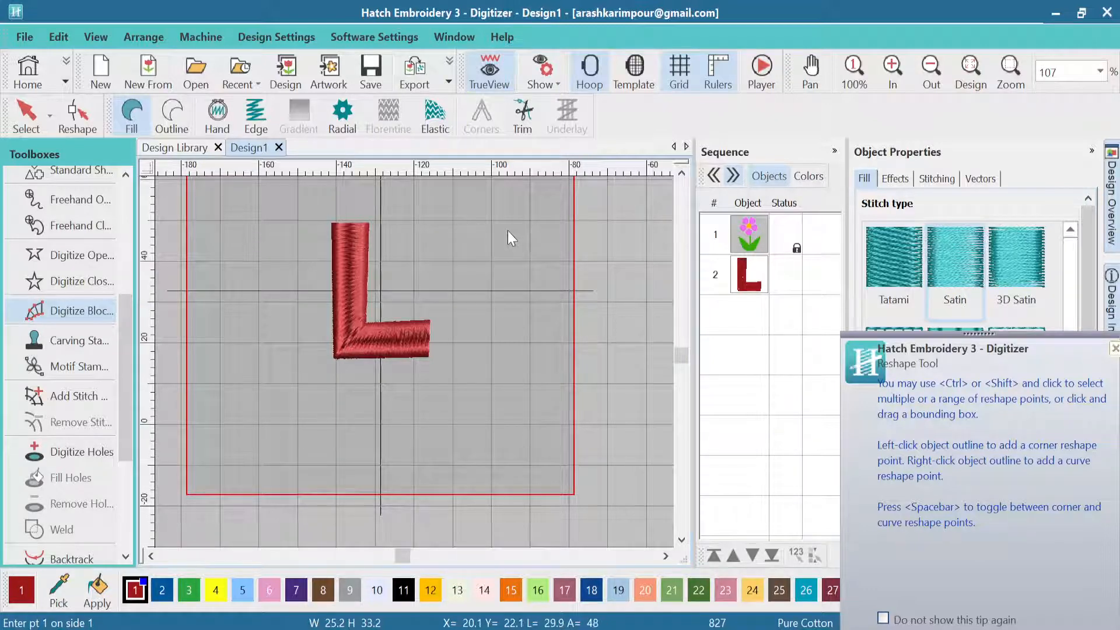
left_click(507, 230)
left_click(549, 228)
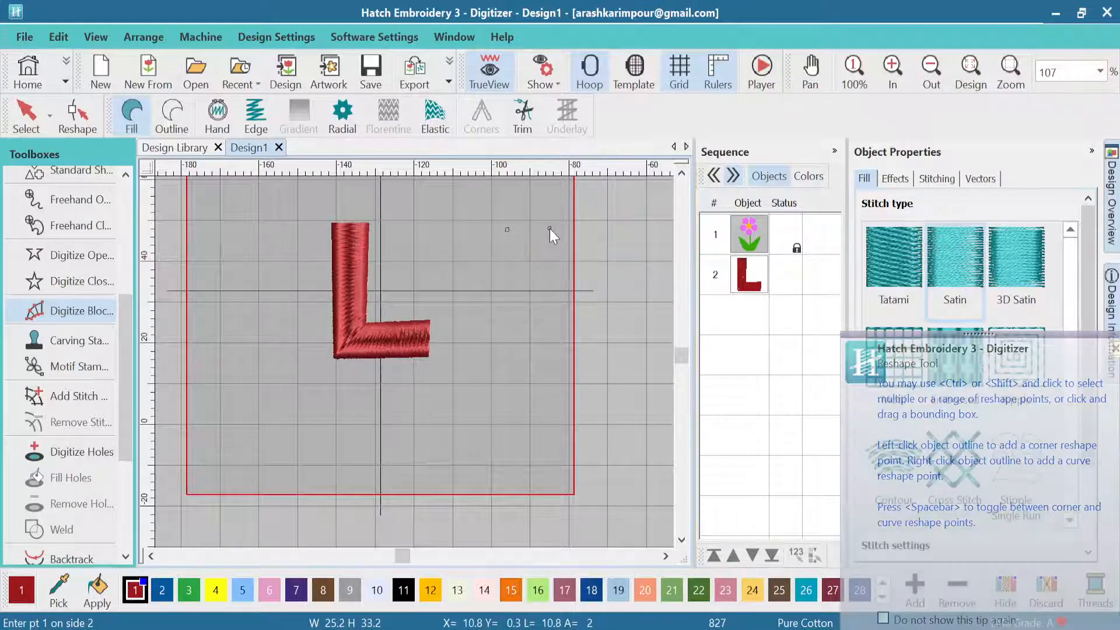
left_click(506, 274)
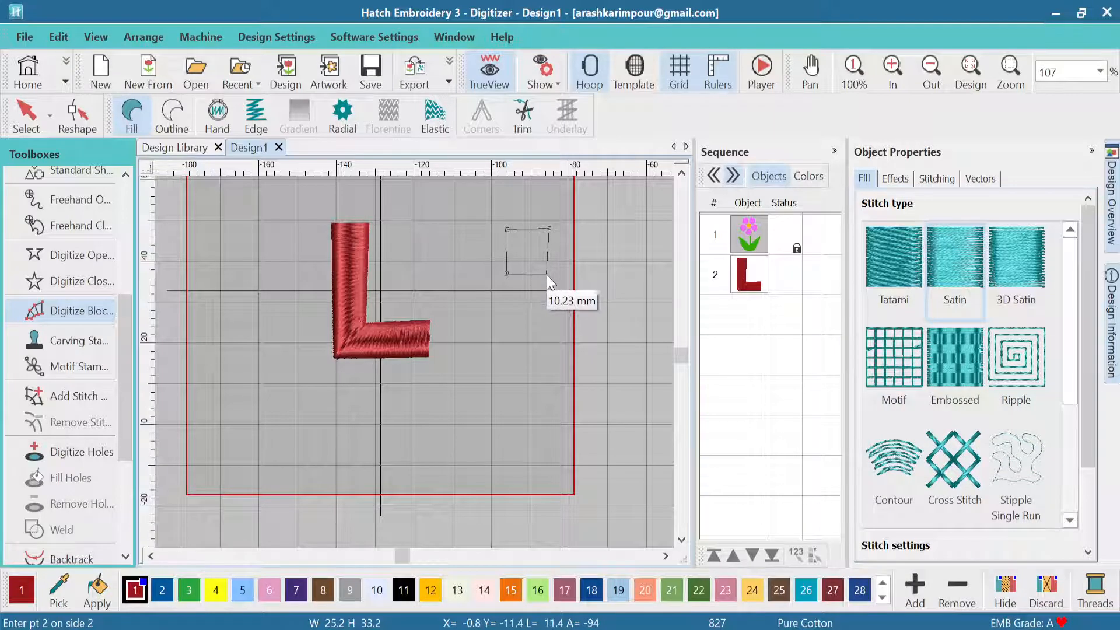
left_click(546, 274)
left_click(506, 347)
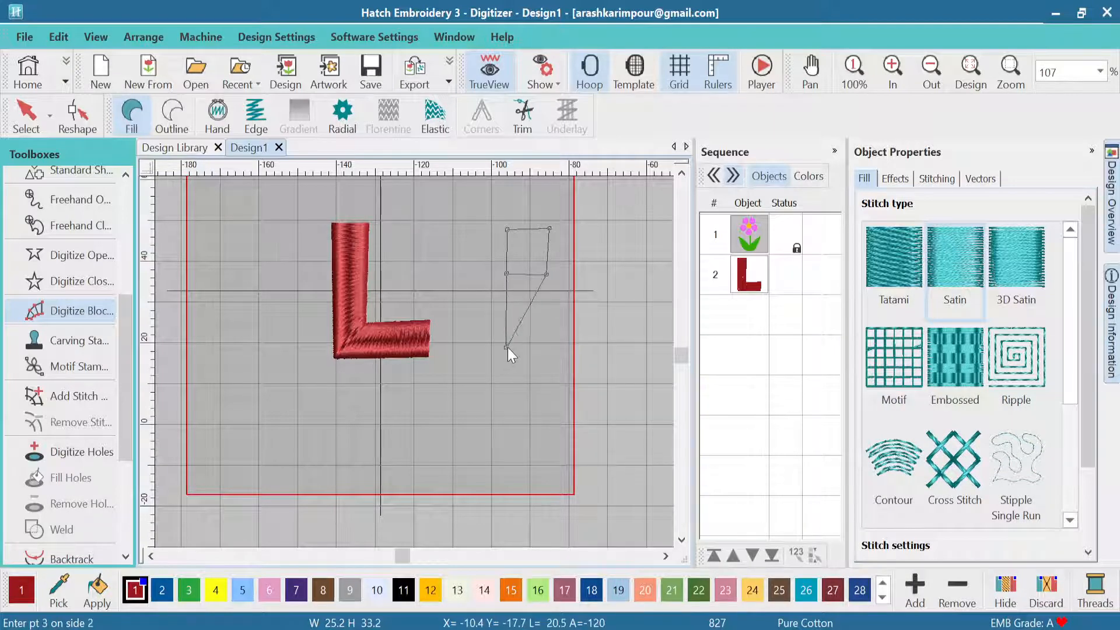
left_click(546, 317)
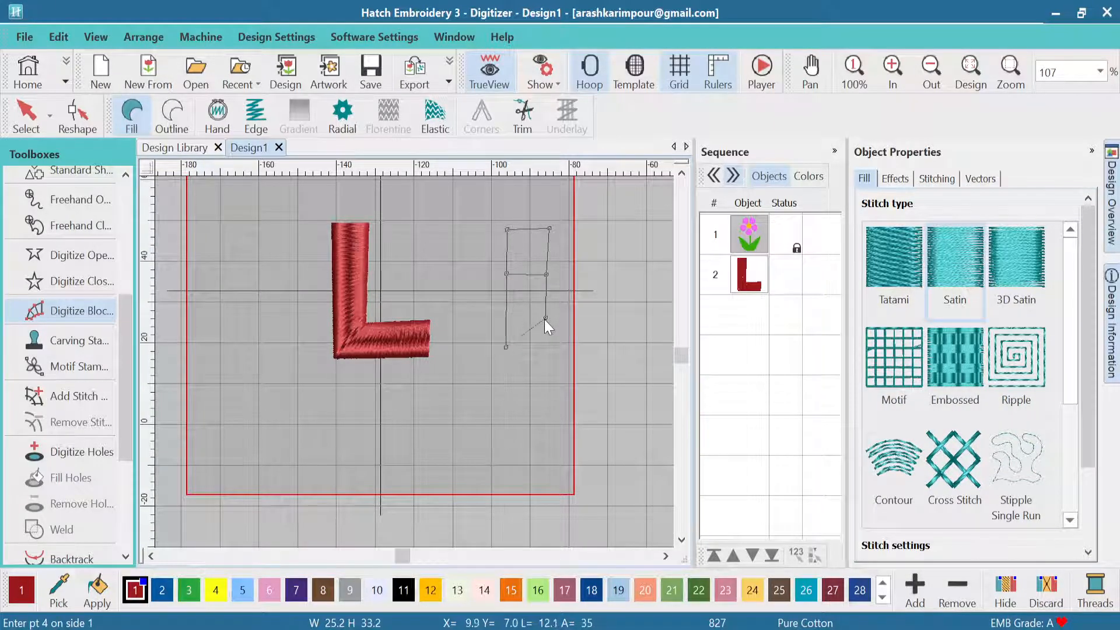
left_click(554, 346)
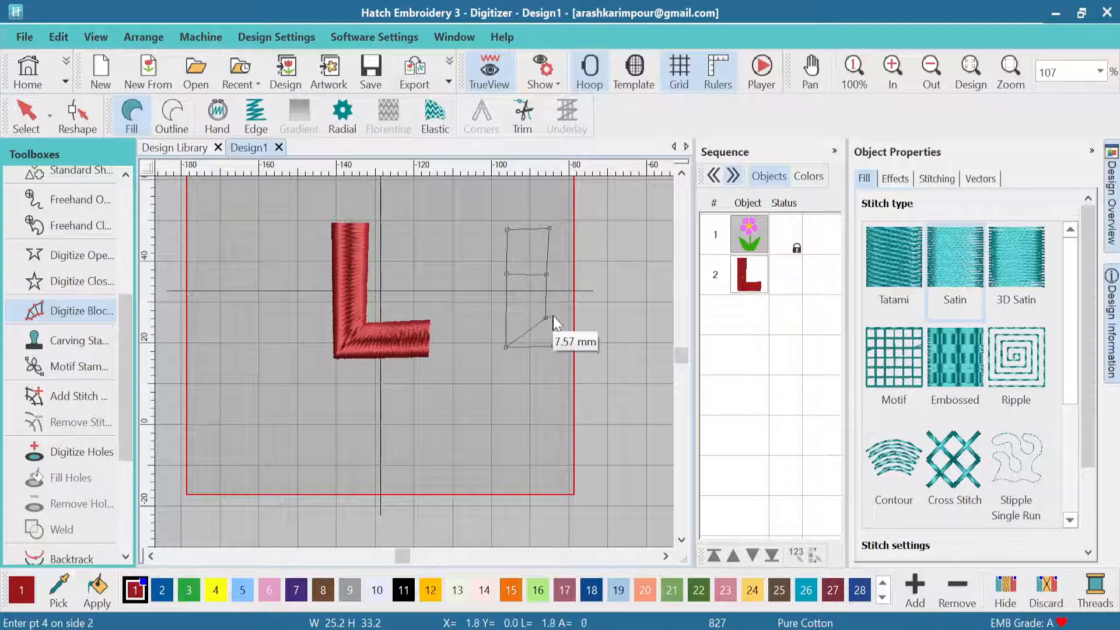
left_click(551, 320)
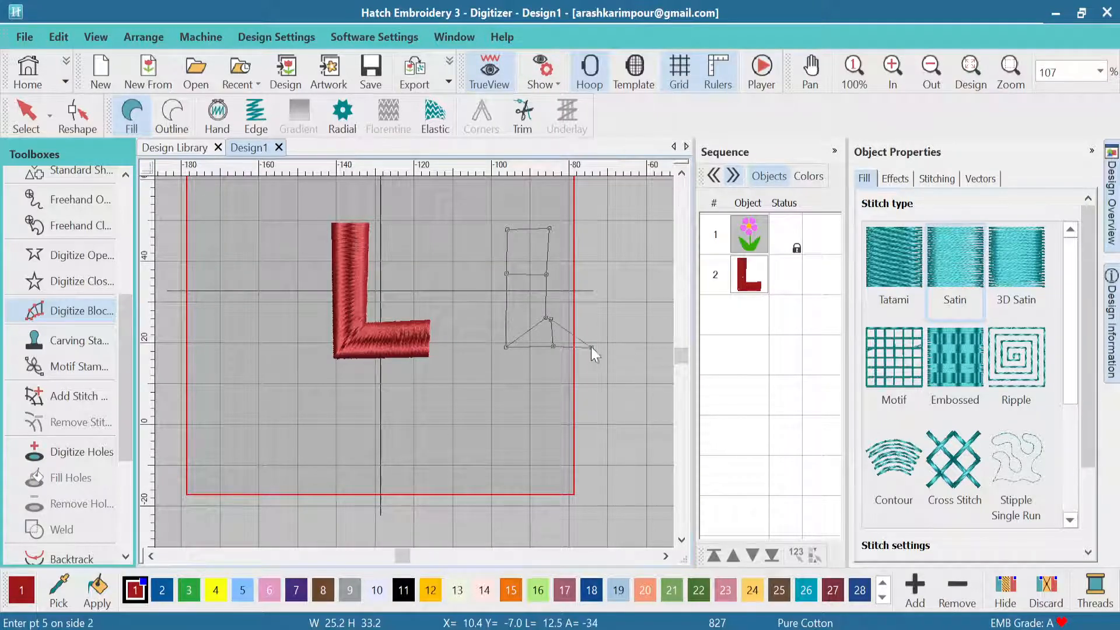
left_click(589, 318)
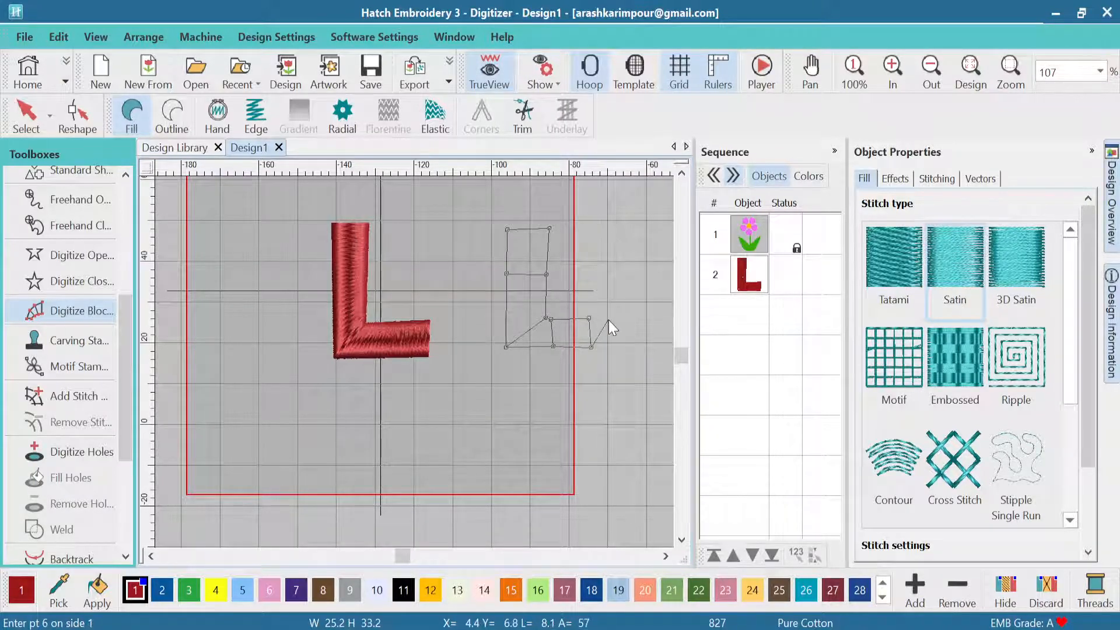
key("Return")
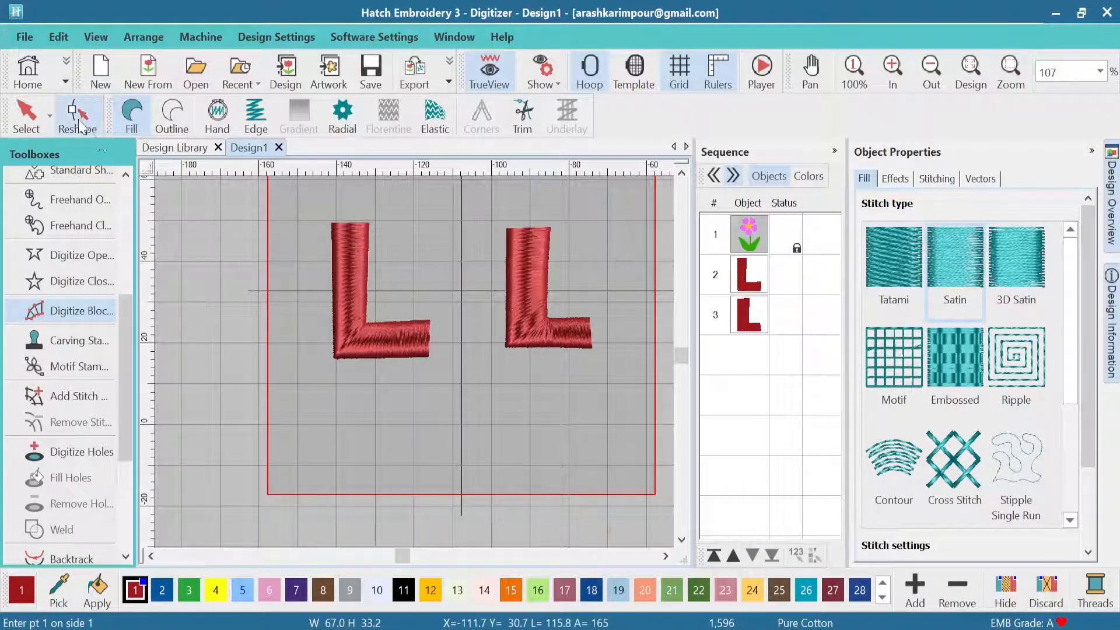
Reshape the block-digitized L by shifting the outline point on the outer edge of its upright slightly down.
left_click(532, 275)
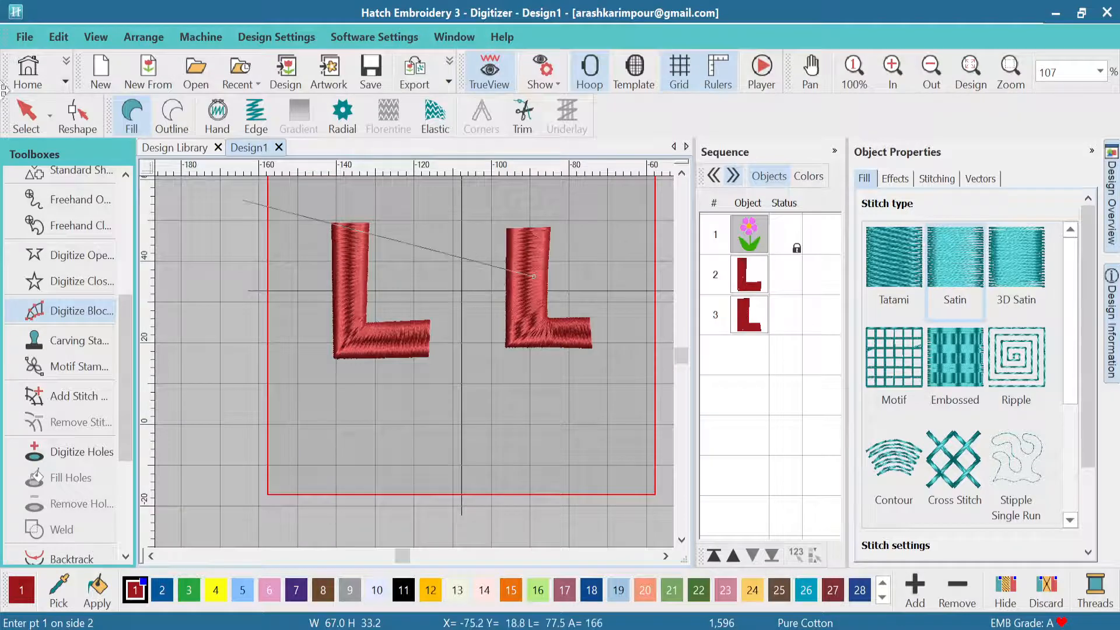
key("Escape")
left_click(51, 119)
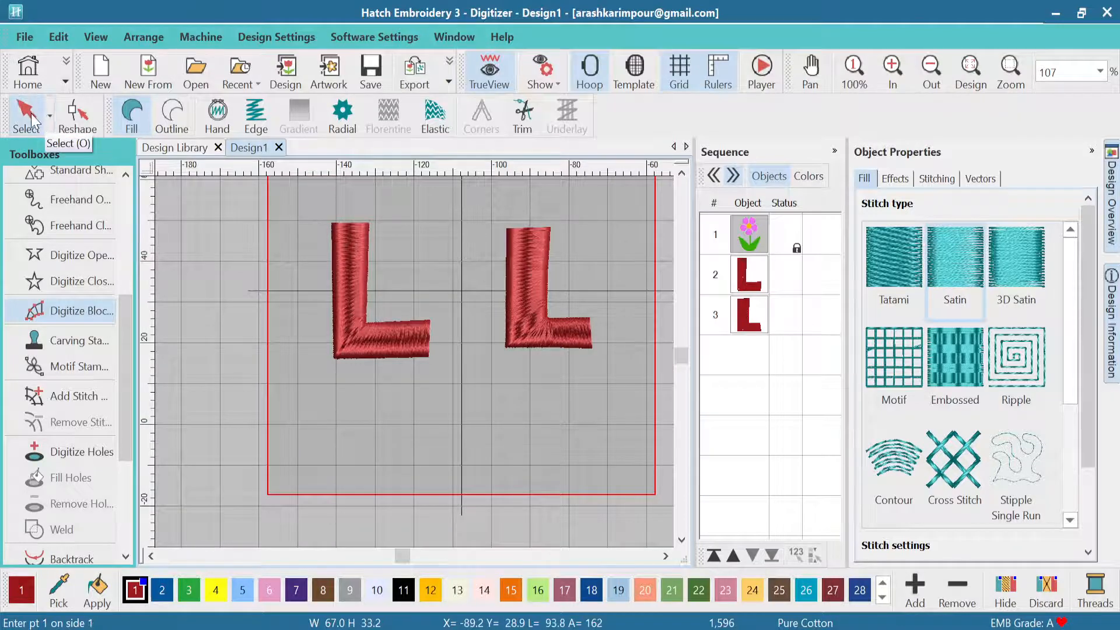
left_click(89, 127)
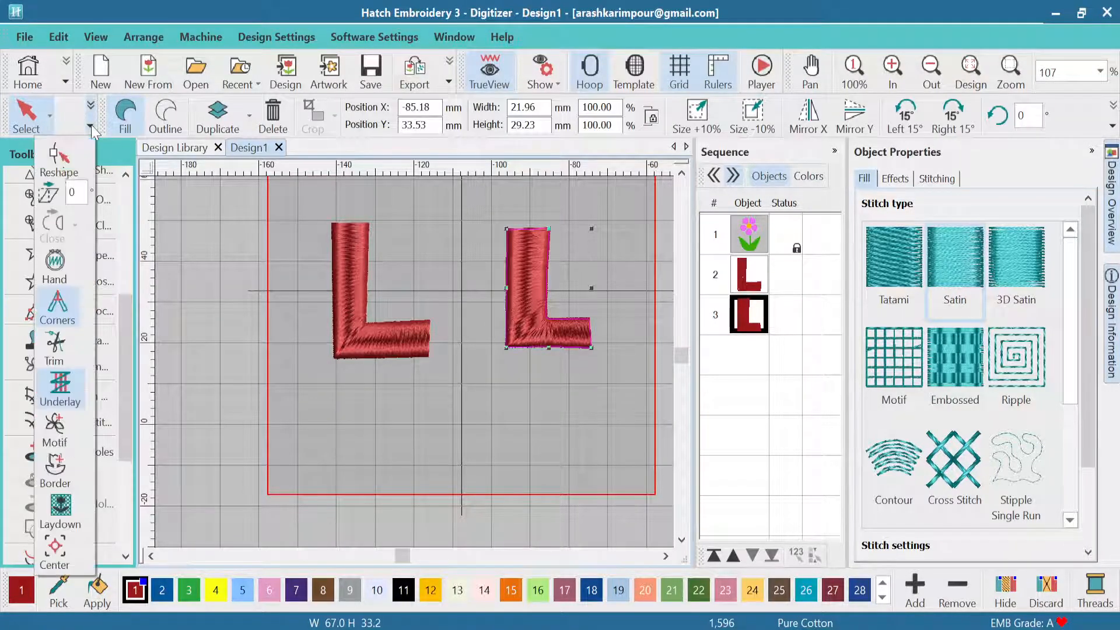
left_click(58, 166)
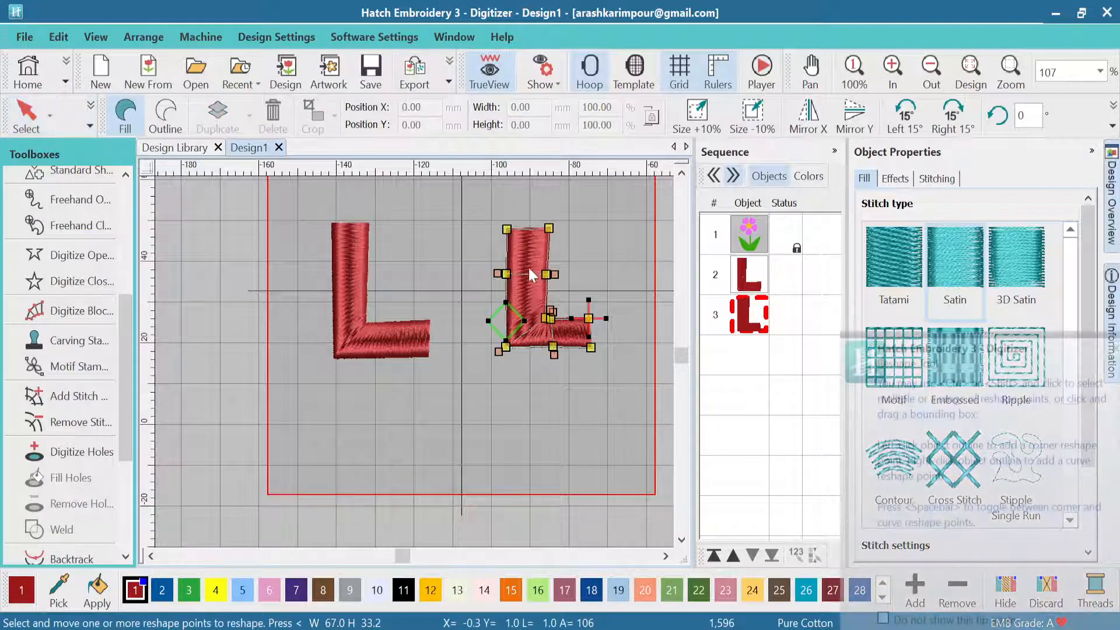
scroll(536, 270, "up", 1)
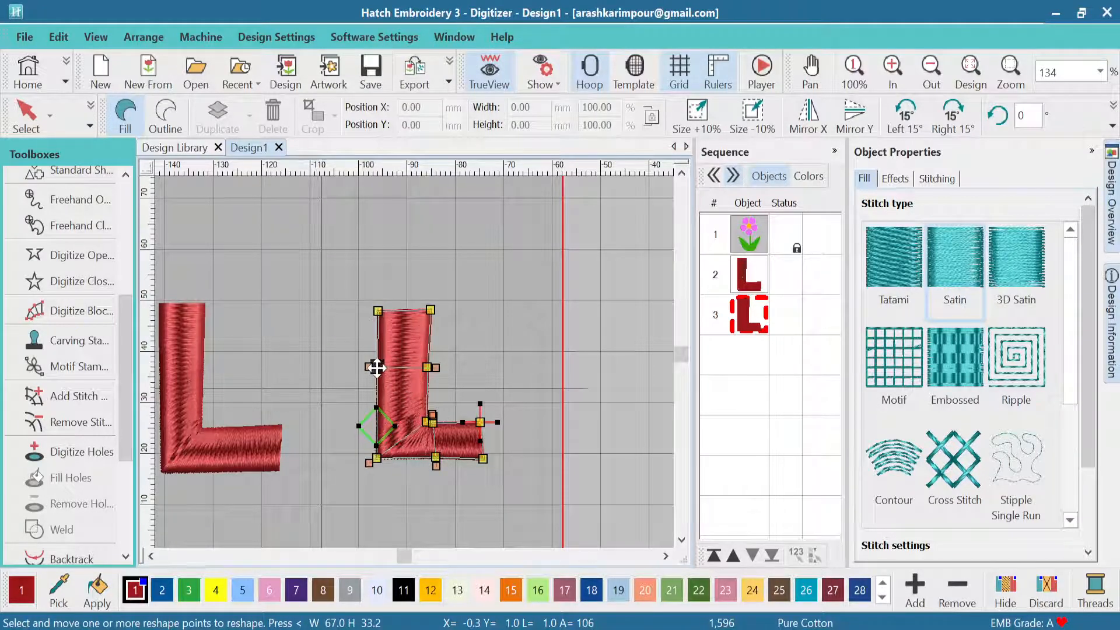
mouse_move(375, 368)
left_mouse_down()
mouse_move(370, 400)
mouse_move(375, 371)
left_mouse_up()
Move both ends of the stitch angle across the second L's upright higher, keeping it nearly horizontal.
left_click(435, 366)
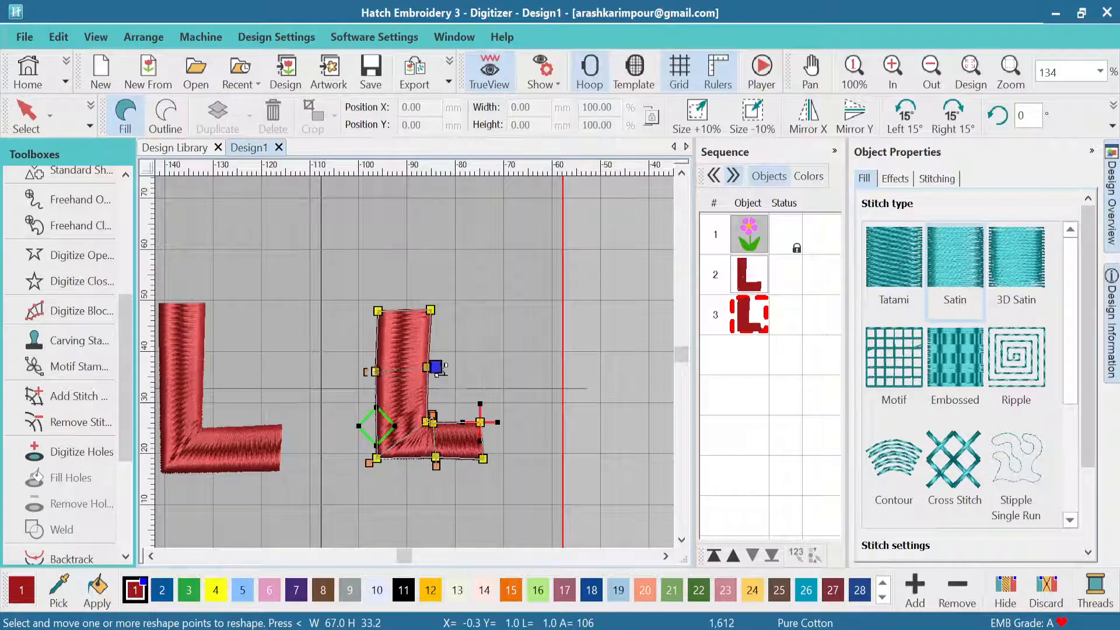
mouse_move(445, 366)
left_mouse_down()
mouse_move(447, 382)
mouse_move(454, 333)
mouse_move(438, 348)
left_mouse_up()
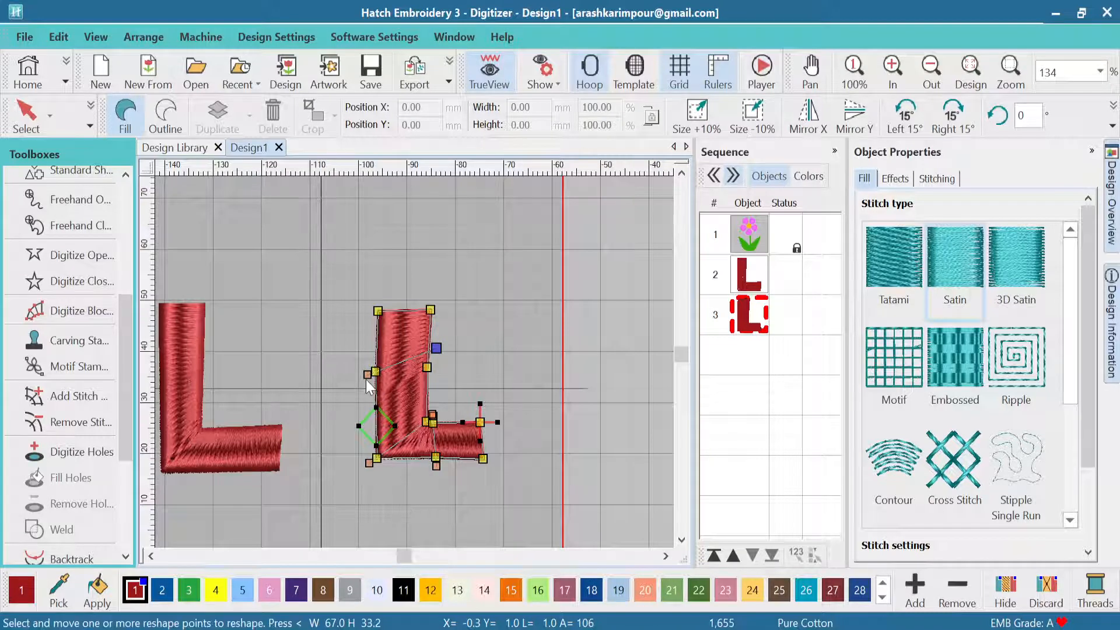
mouse_move(367, 374)
left_mouse_down()
mouse_move(368, 385)
mouse_move(367, 351)
left_mouse_up()
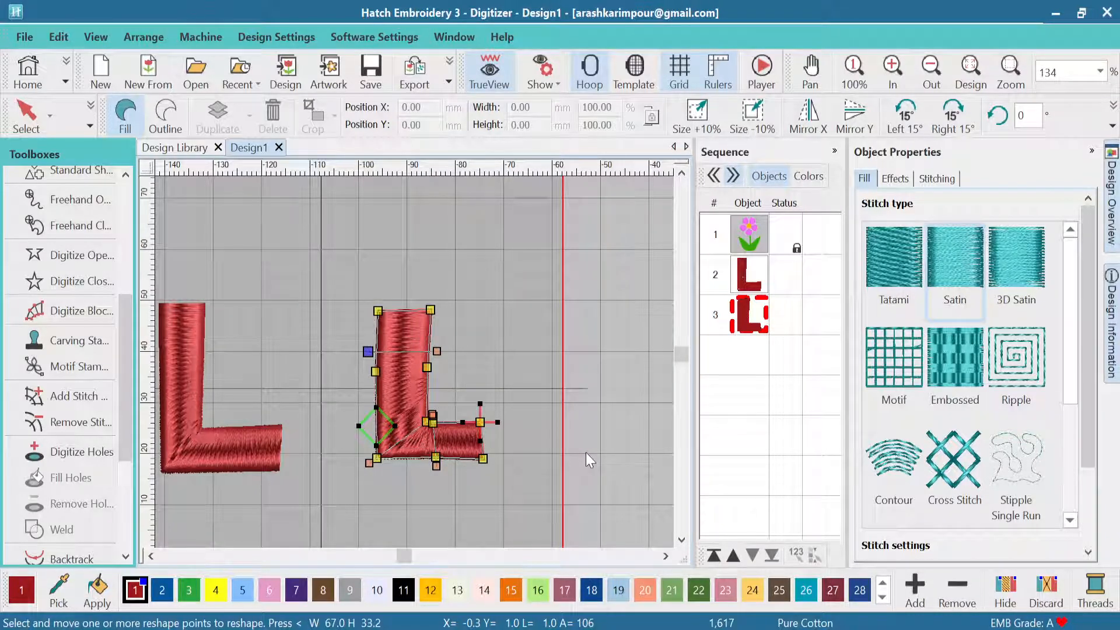
left_click(34, 123)
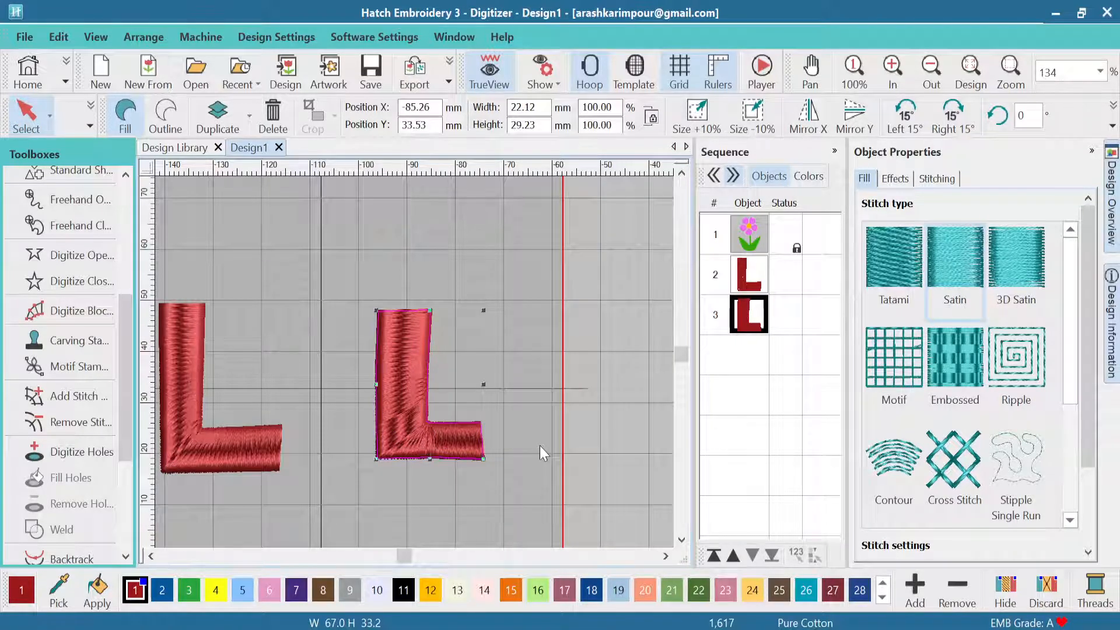
Digitize a closed outline rectangle about 36 mm wide and 28 mm high below the L shapes and set its outline stitch to Satin.
scroll(414, 362, "down", 2)
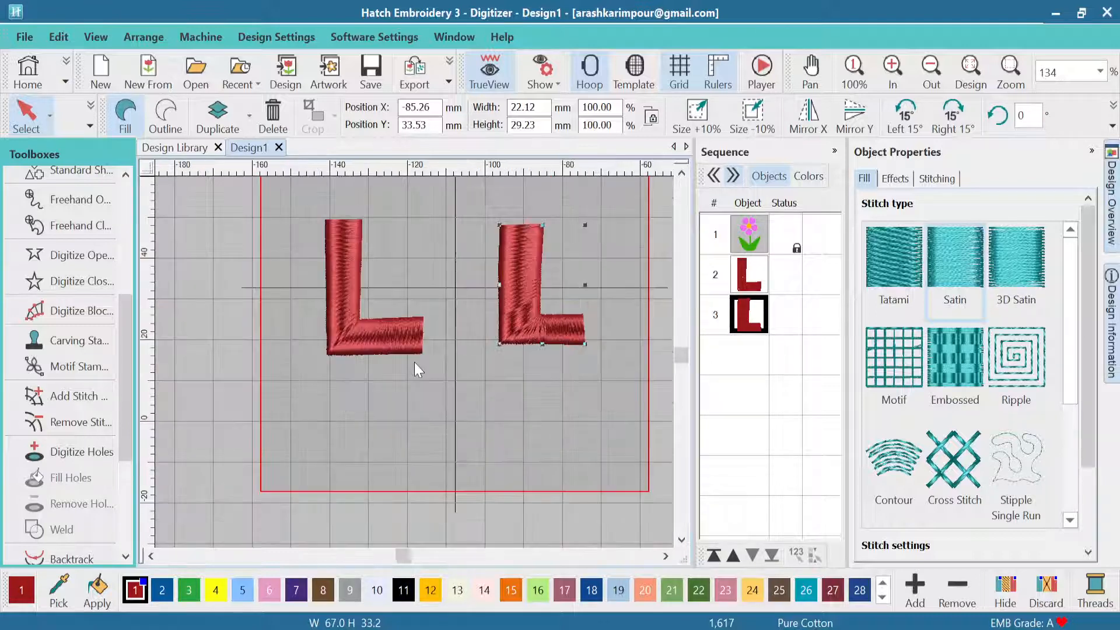
scroll(417, 373, "up", 1)
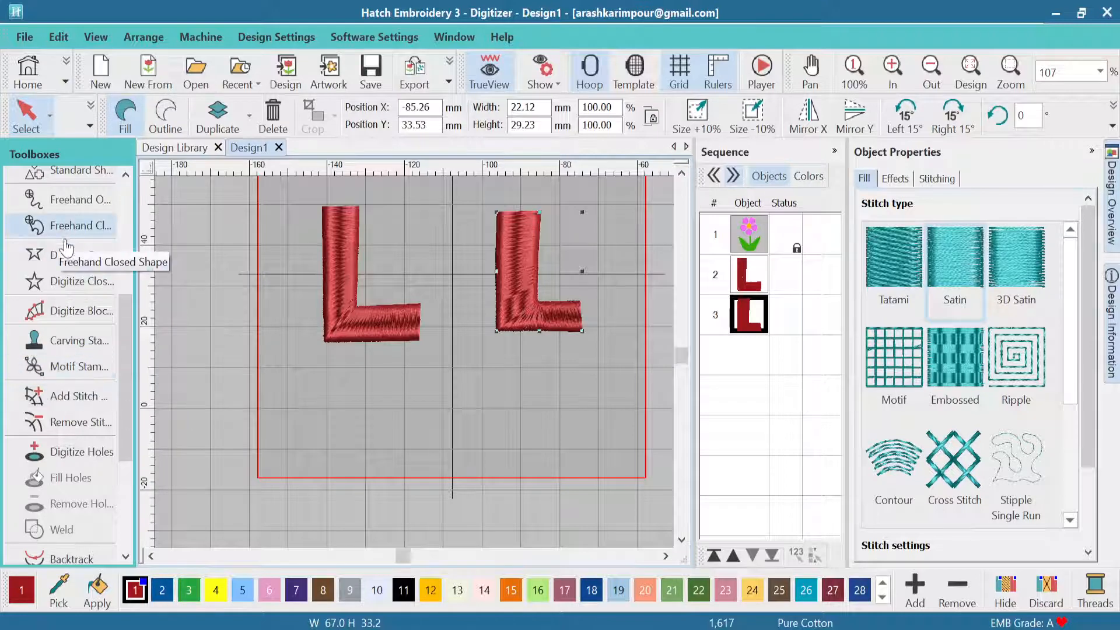
left_click(66, 294)
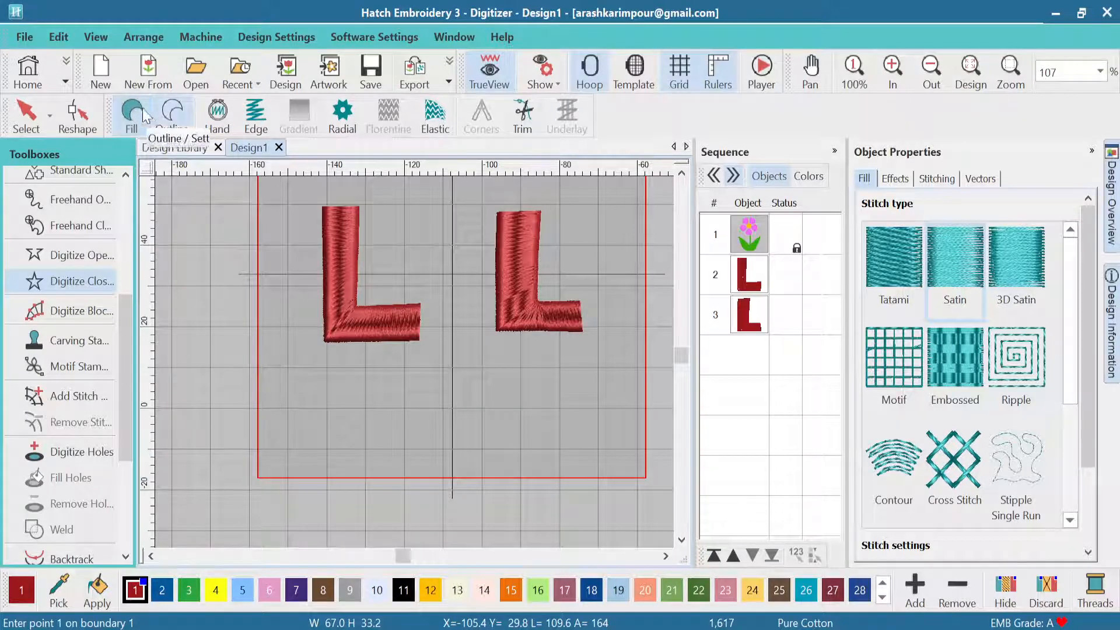
left_click(175, 120)
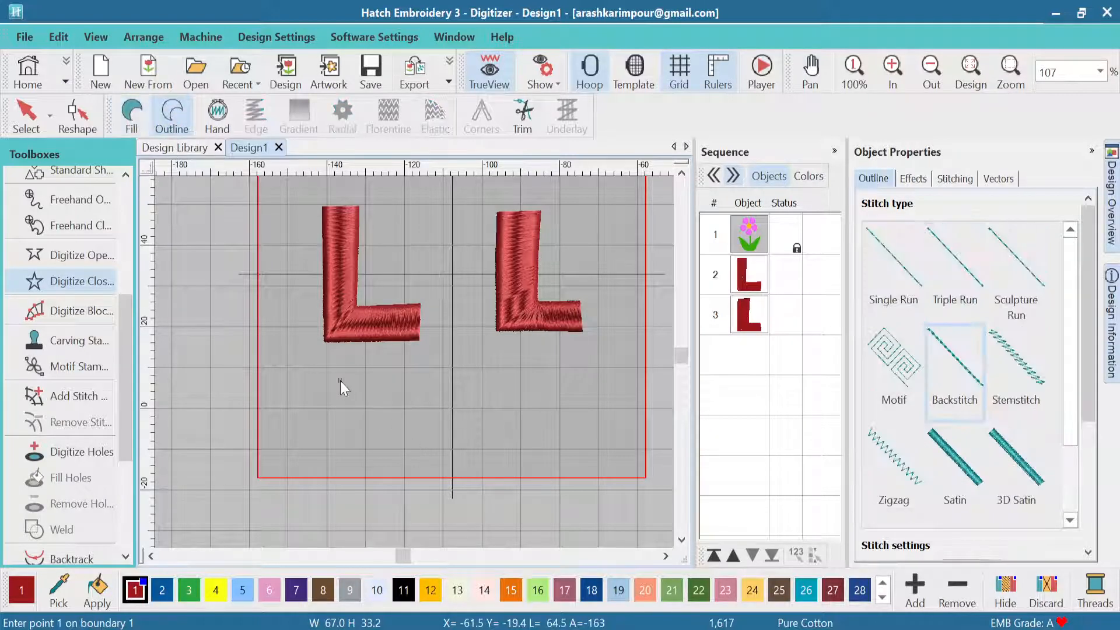
left_click(340, 380)
left_click(472, 382)
left_click(472, 495)
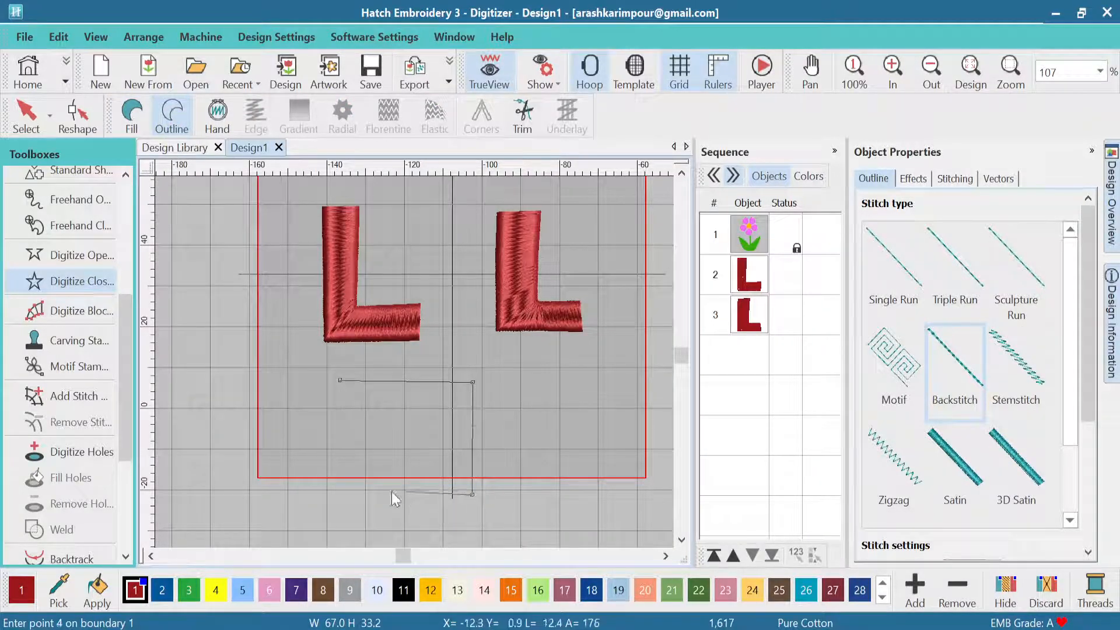
left_click(334, 495)
key("Return")
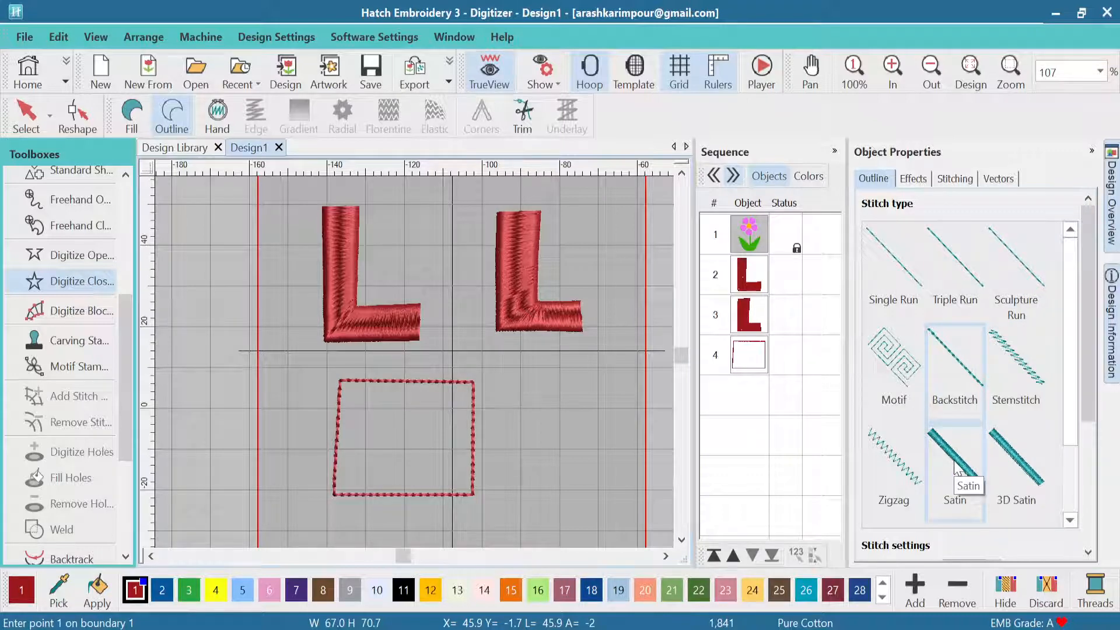
key("Escape")
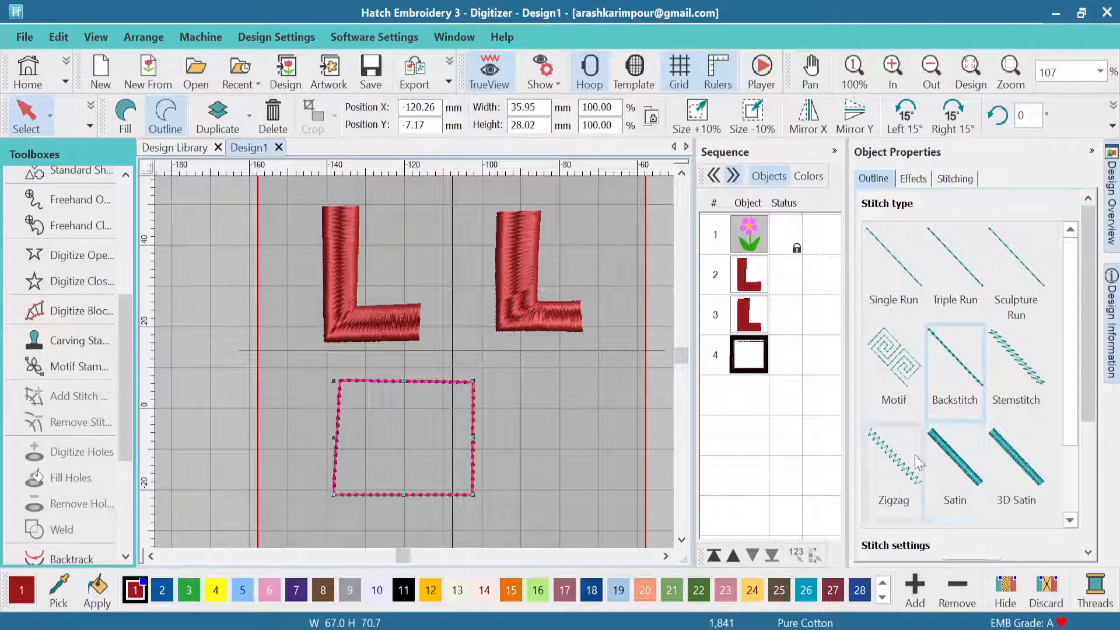
left_click(954, 461)
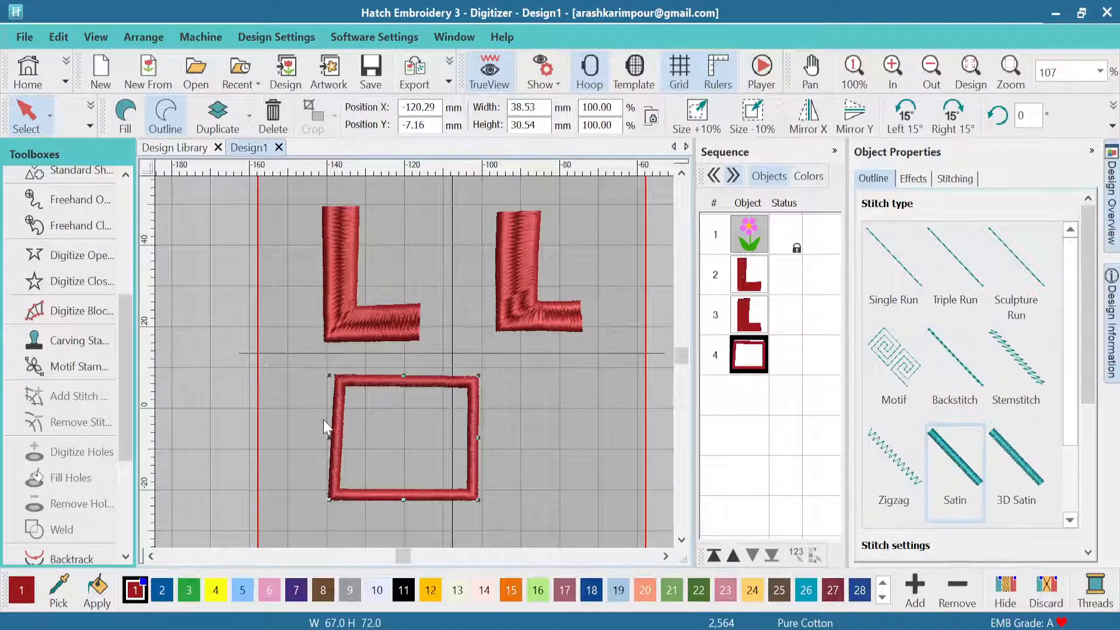
Digitize another closed rectangle with Backstitch outline below the satin frame, about 52 mm wide and 30 mm high.
scroll(323, 419, "down", 2)
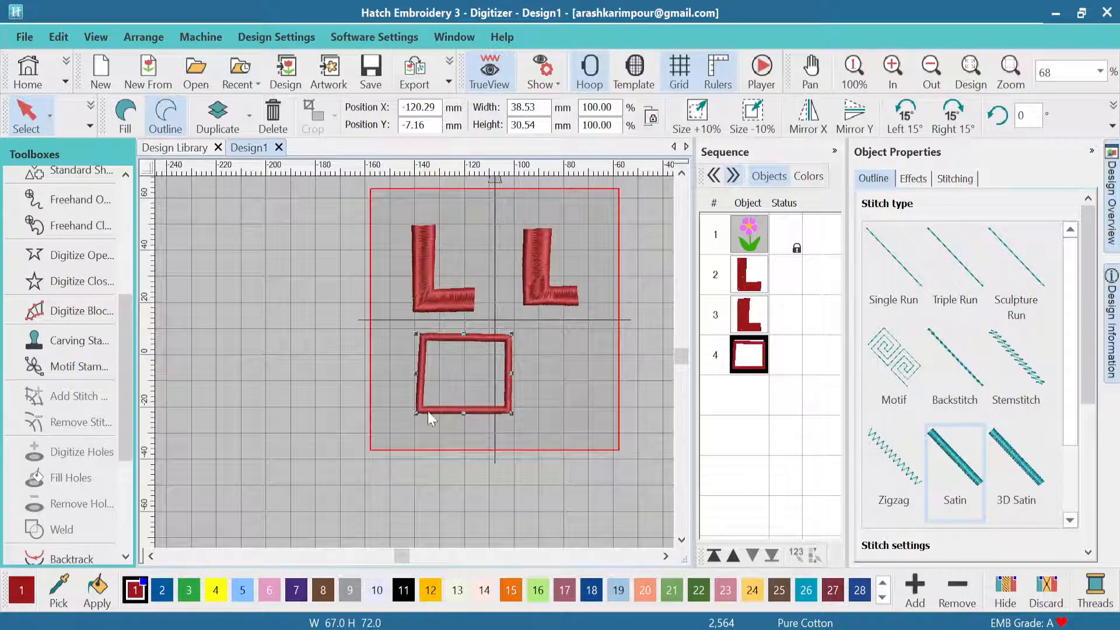
scroll(478, 483, "up", 1)
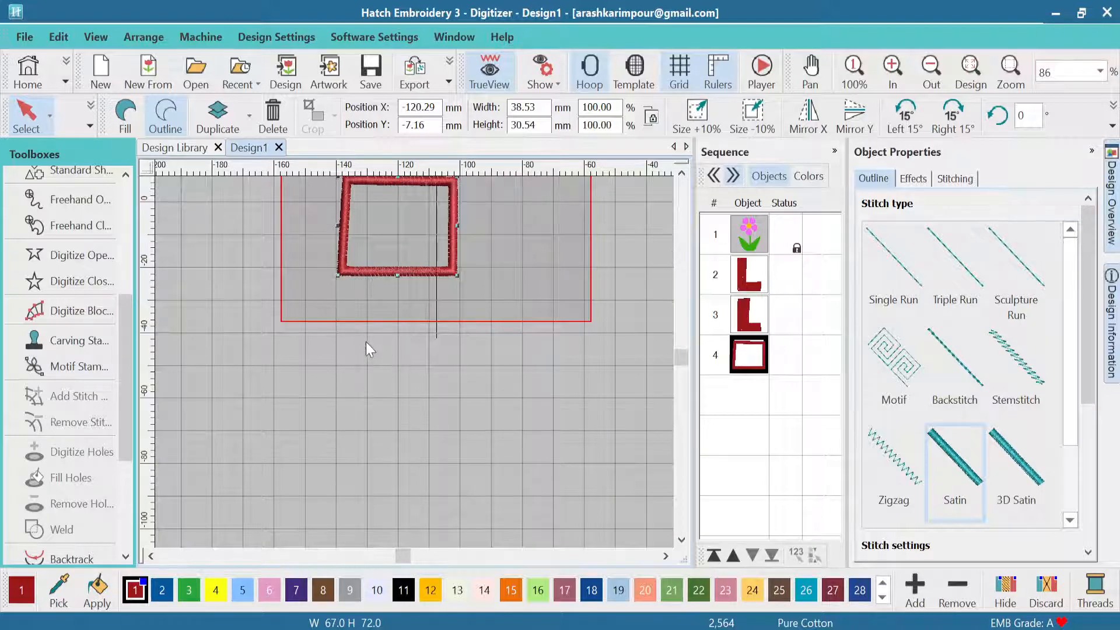
left_click(349, 355)
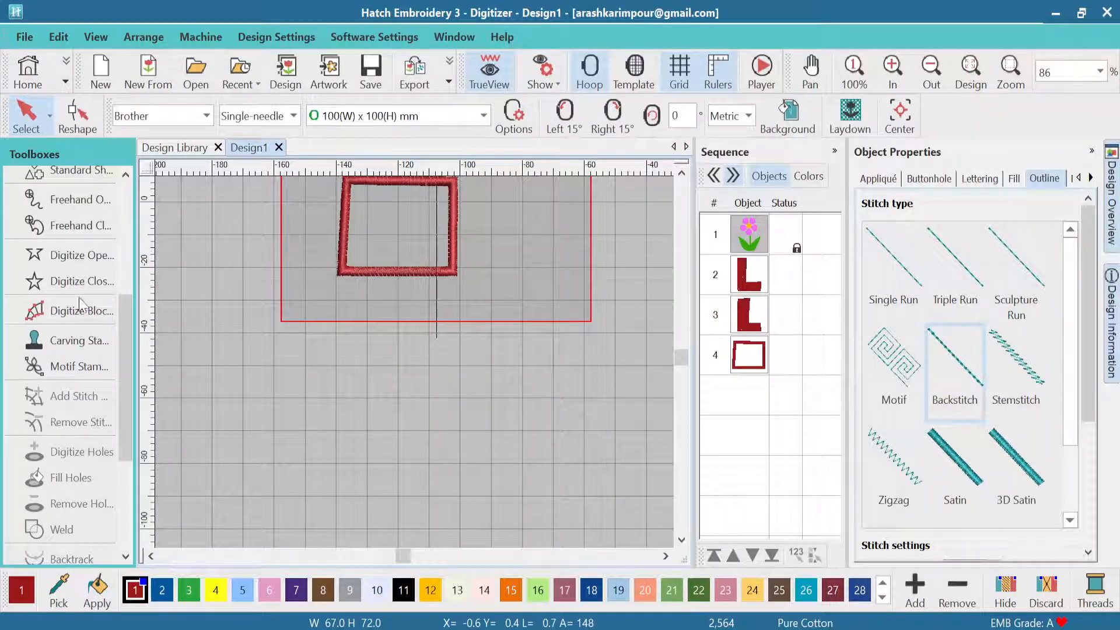
scroll(93, 357, "up", 3)
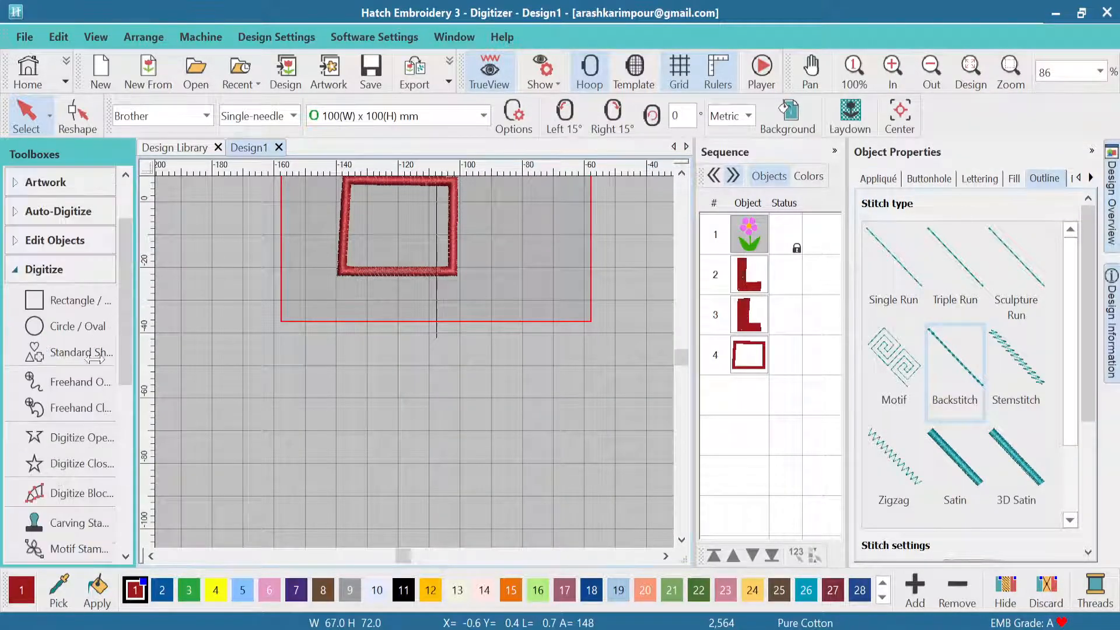
left_click(70, 389)
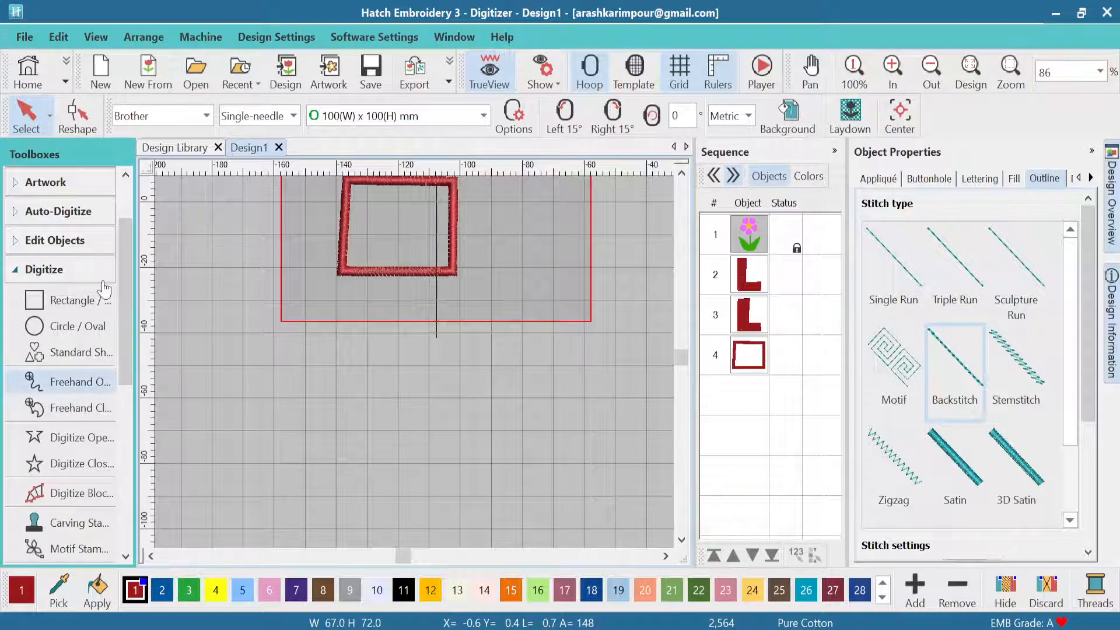
left_click(75, 438)
left_click(73, 467)
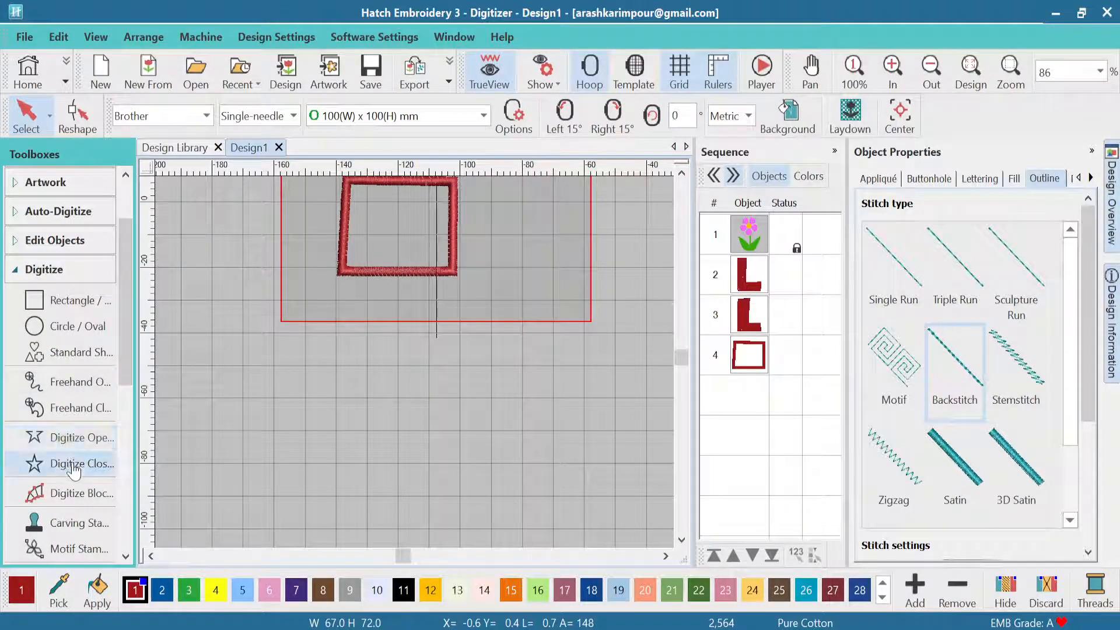
left_click(326, 370)
left_click(483, 366)
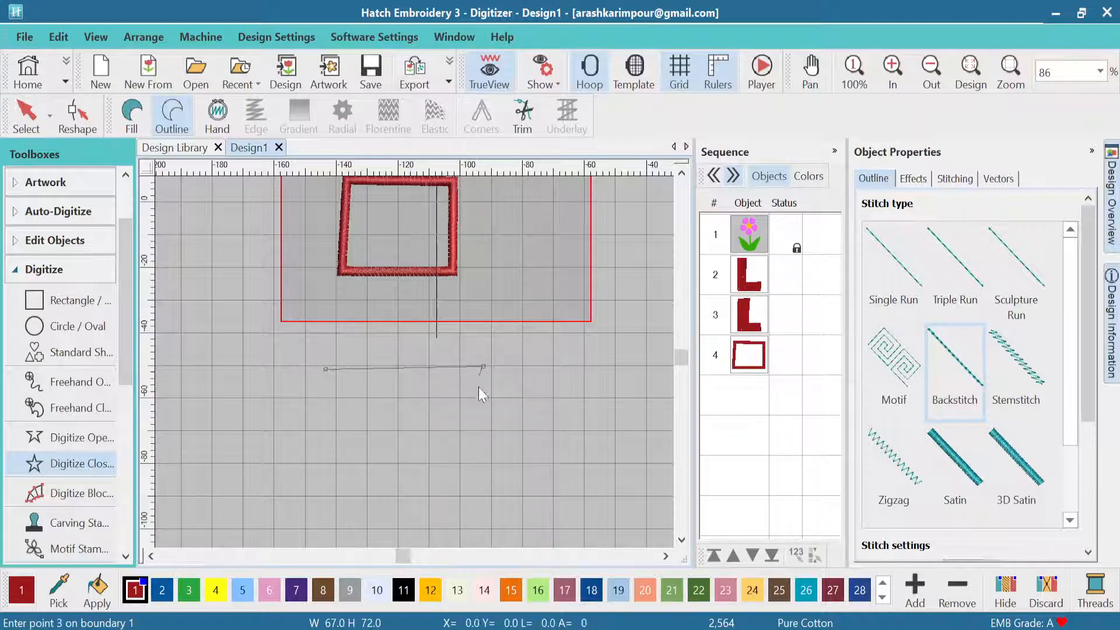
left_click(483, 465)
left_click(322, 465)
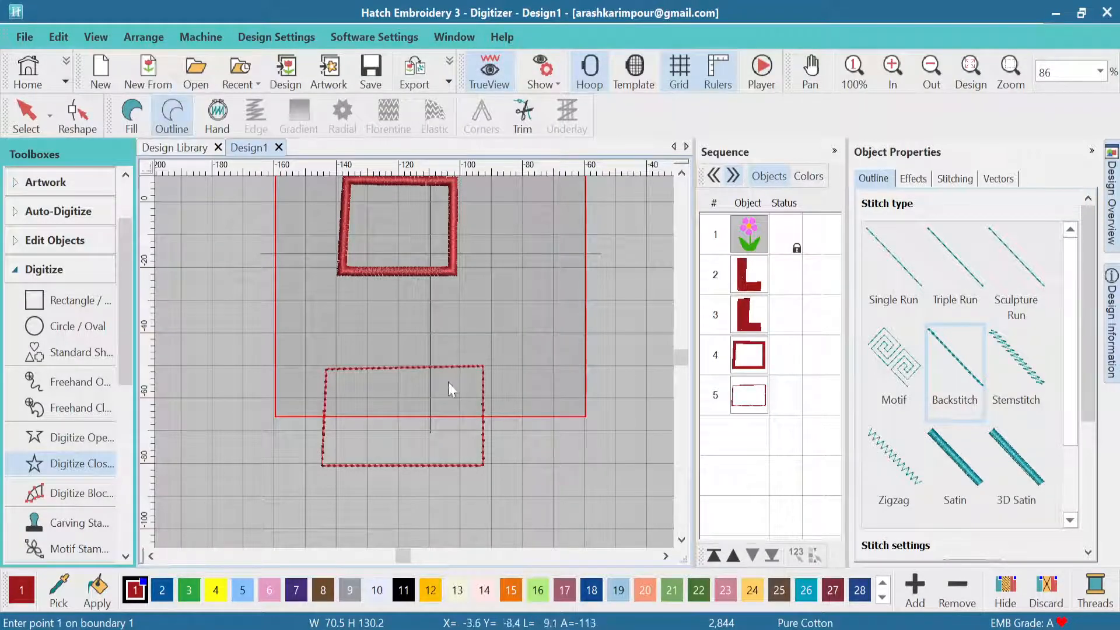
Convert the lower backstitch rectangle from outline to fill and set its fill type to Tatami.
left_click(133, 120)
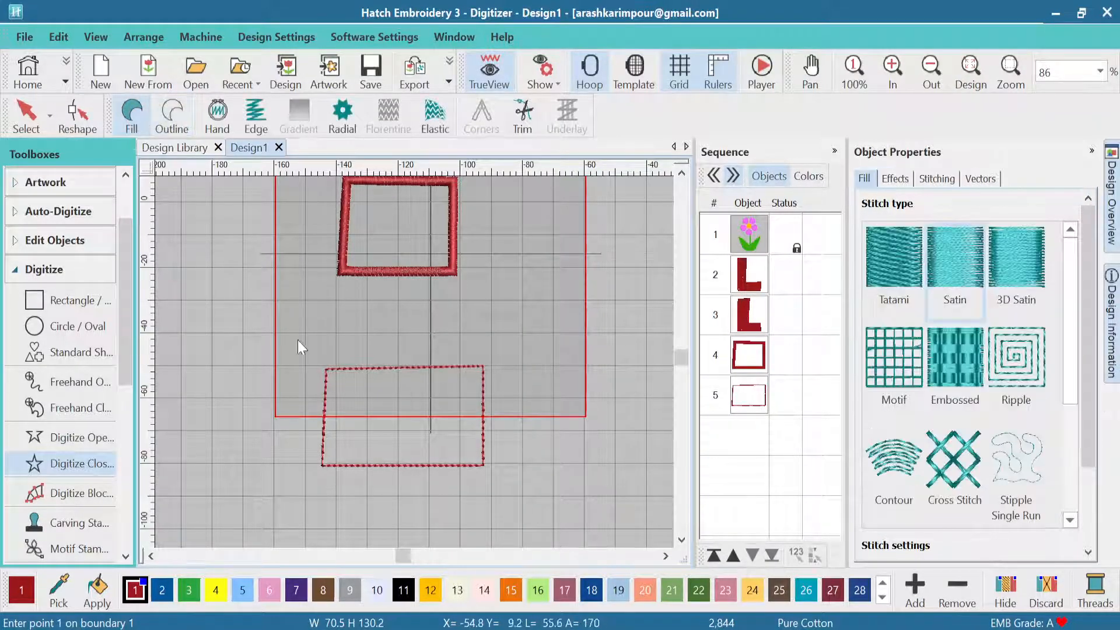
left_click(26, 114)
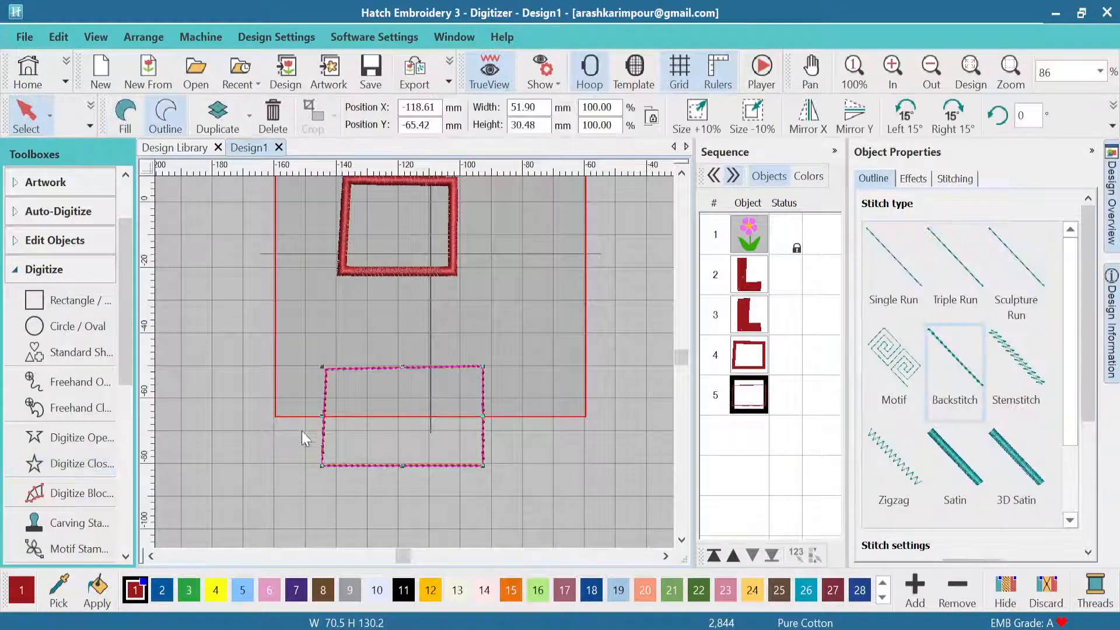
left_click(126, 114)
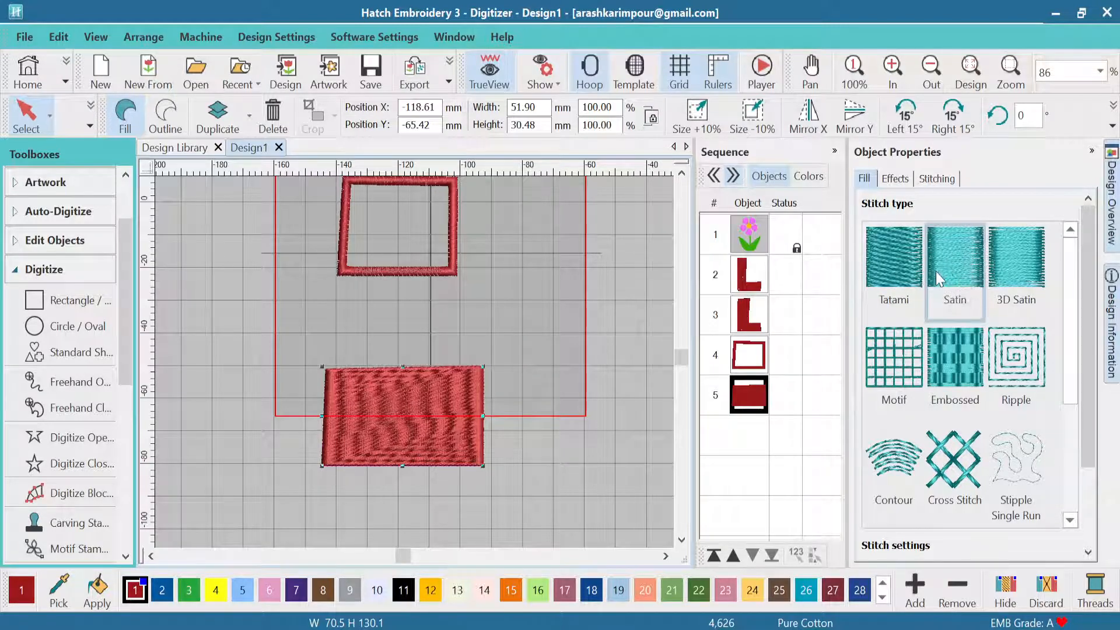
left_click(881, 278)
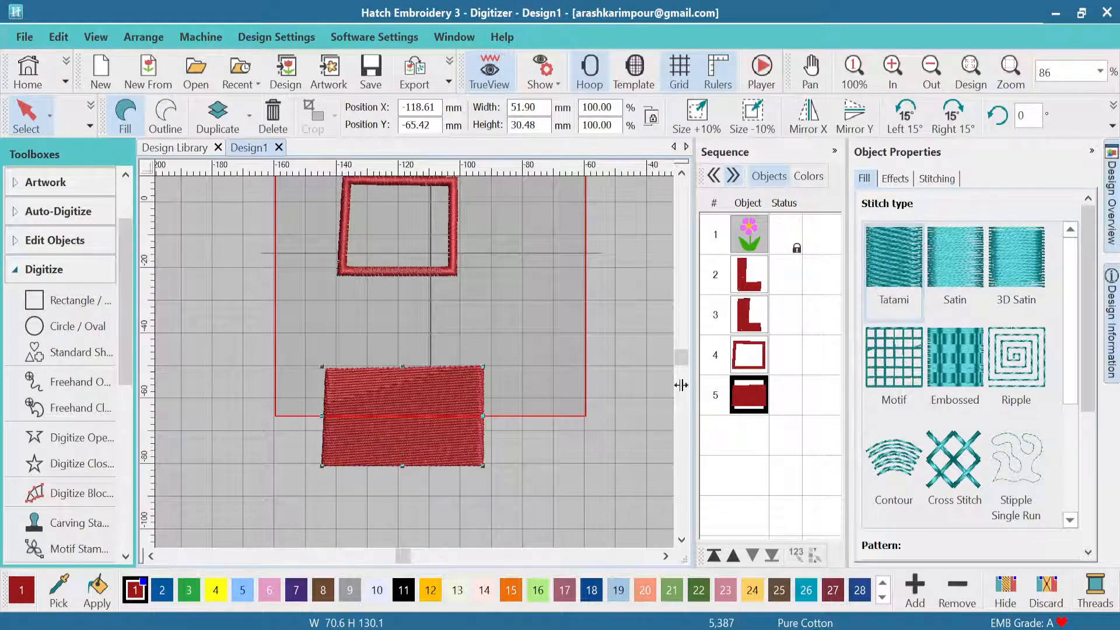
Change the lower rectangle's fill to Motif with the Cross10 pattern from the Blackwork category.
left_click(897, 369)
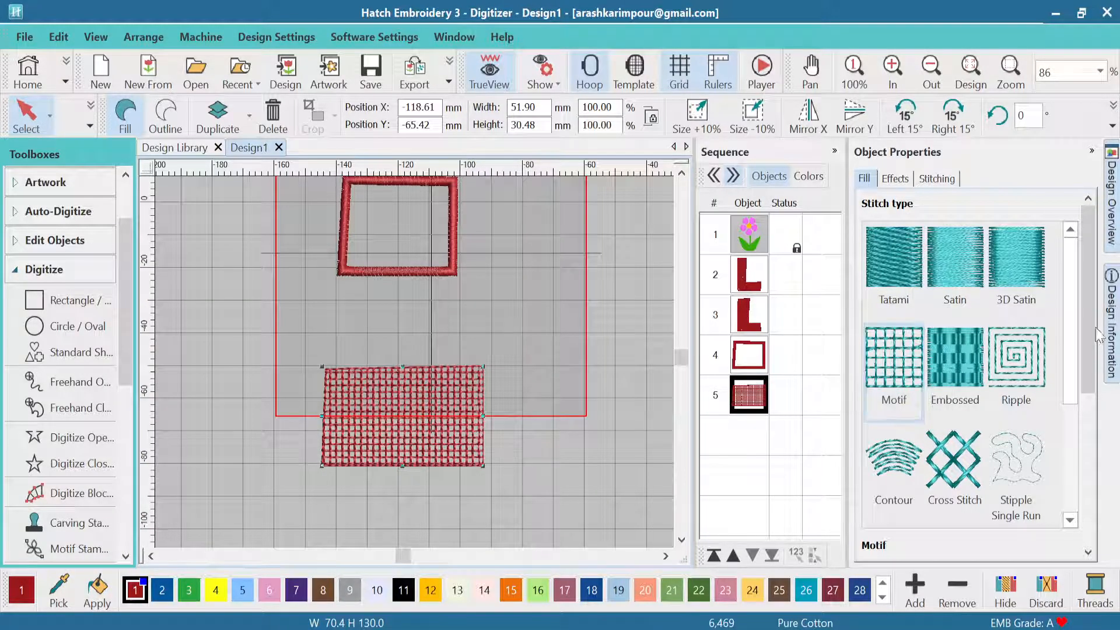
left_click_drag(1087, 343, 1086, 493)
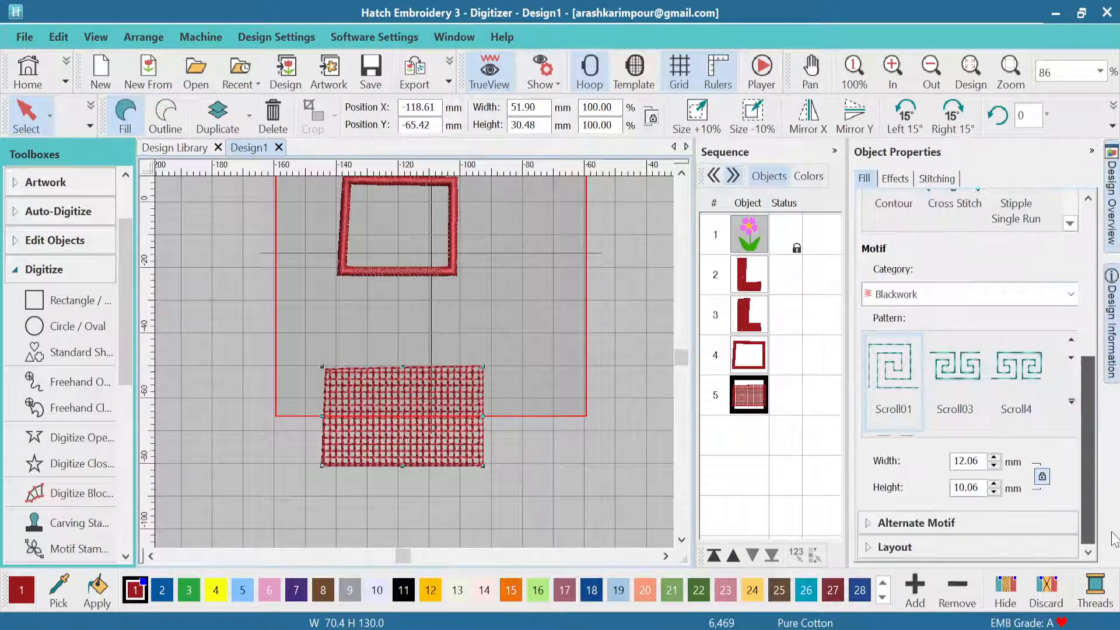
left_click(1069, 294)
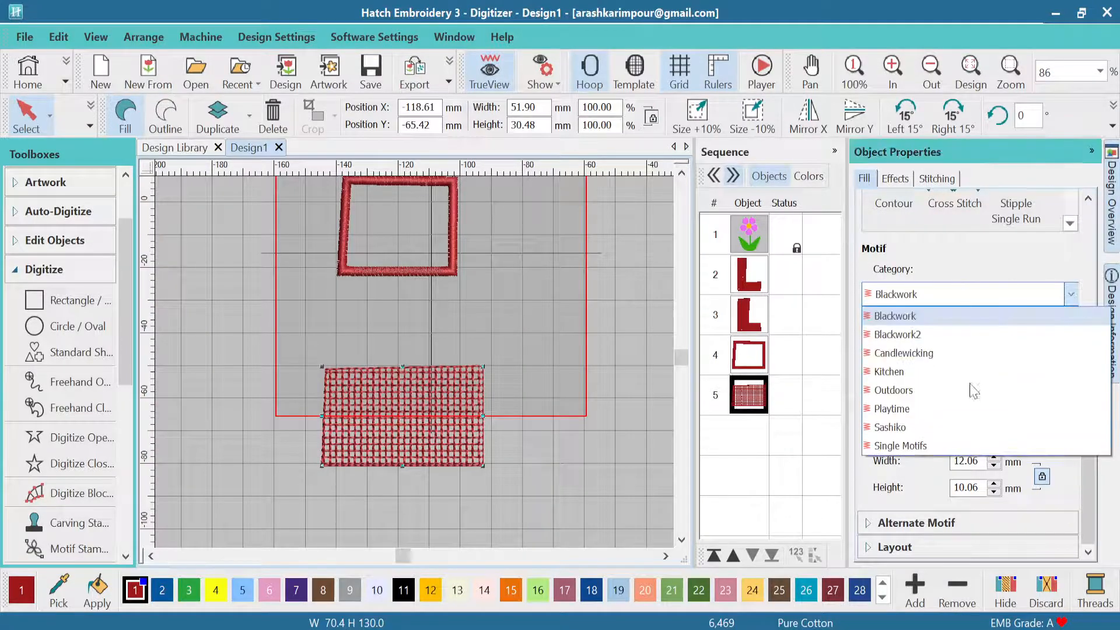
left_click(950, 318)
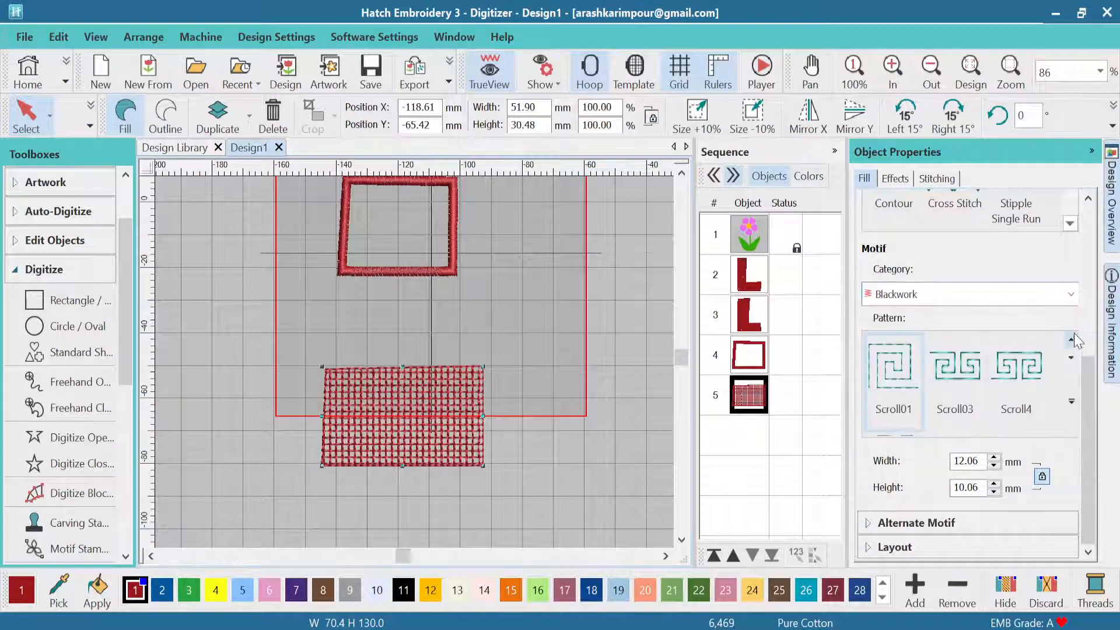
left_click(1071, 403)
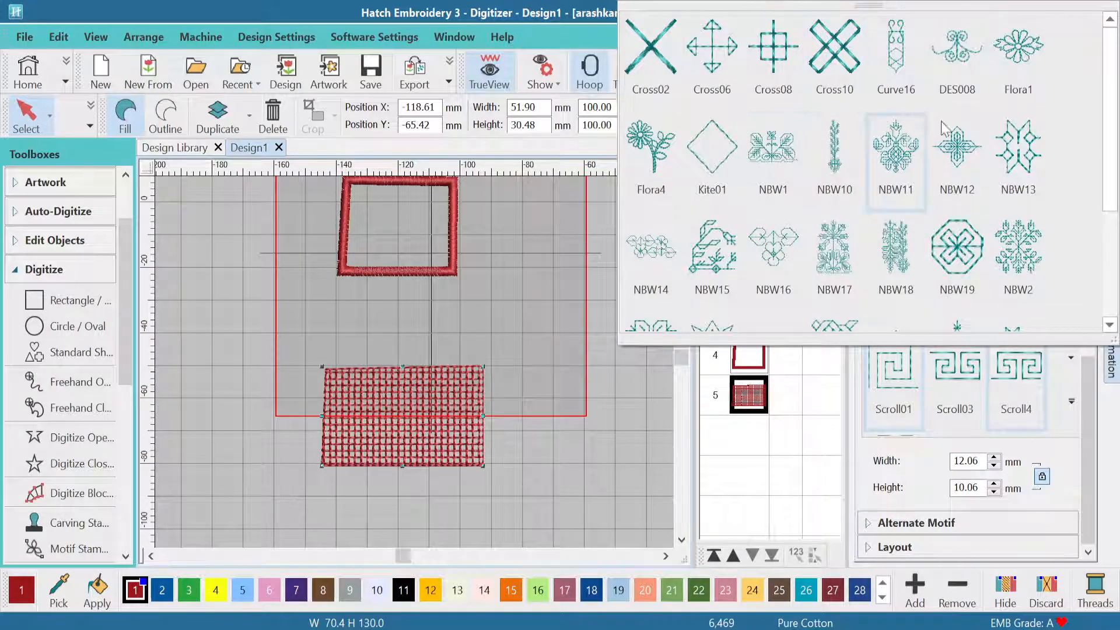
left_click(831, 58)
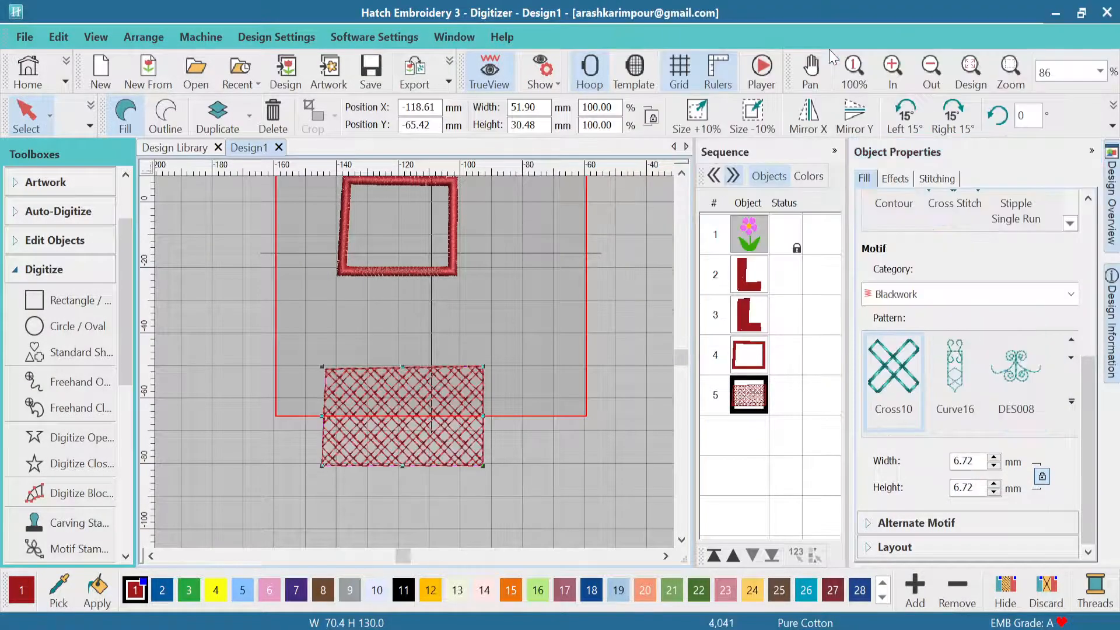
Delete all the practice shapes beside the flower, keeping only the locked artwork.
left_click(424, 473)
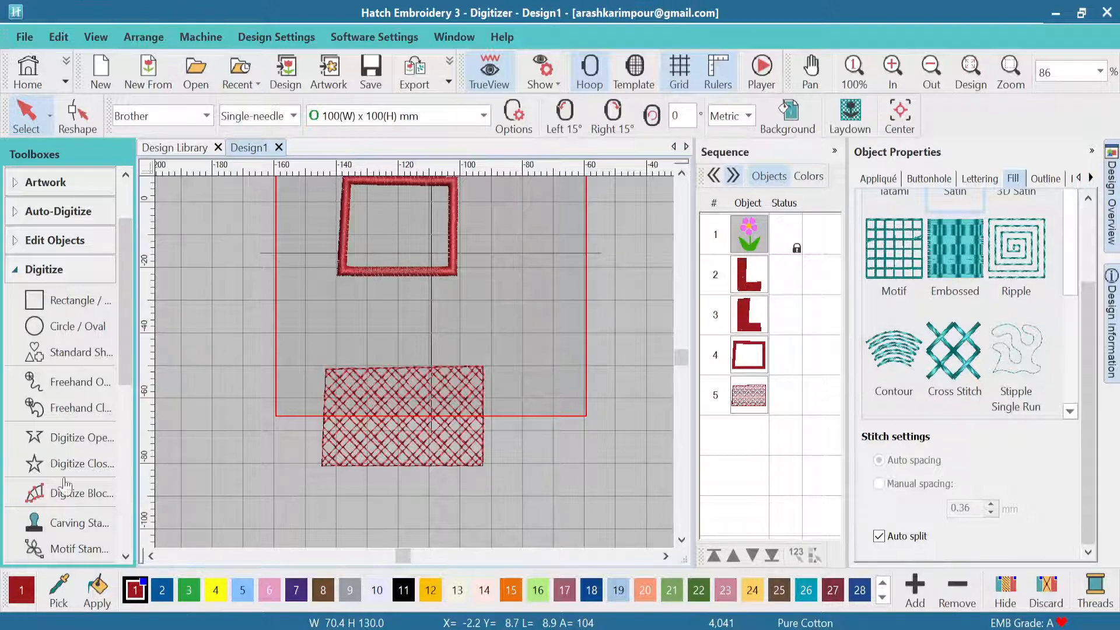
scroll(408, 366, "down", 1)
scroll(414, 362, "down", 2)
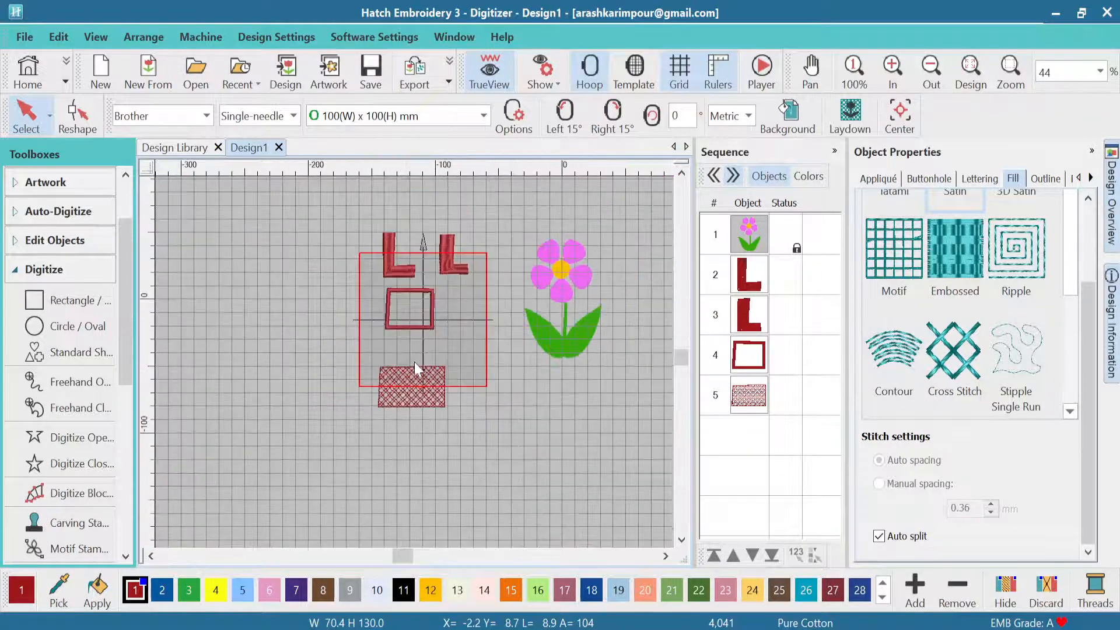
scroll(491, 229, "up", 1)
scroll(414, 362, "down", 1)
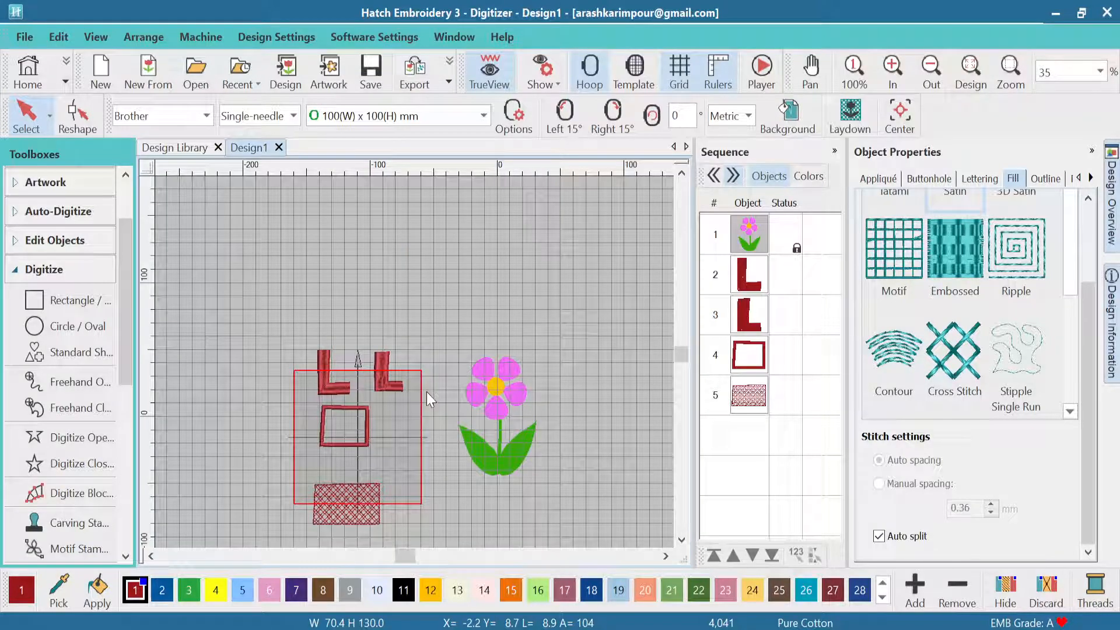
key("ctrl+a")
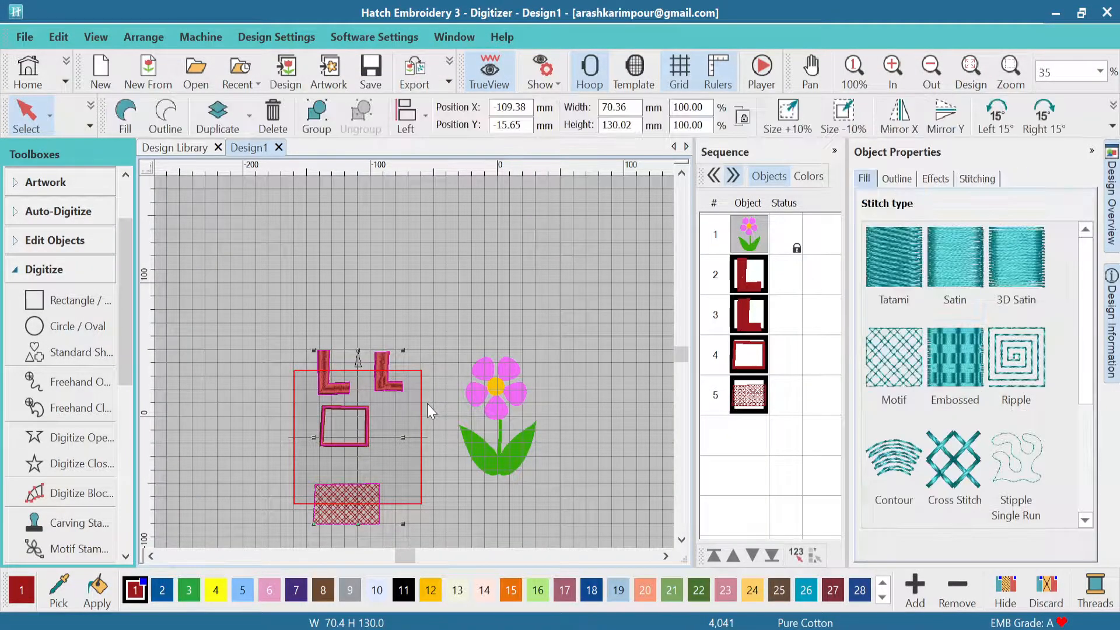
key("Delete")
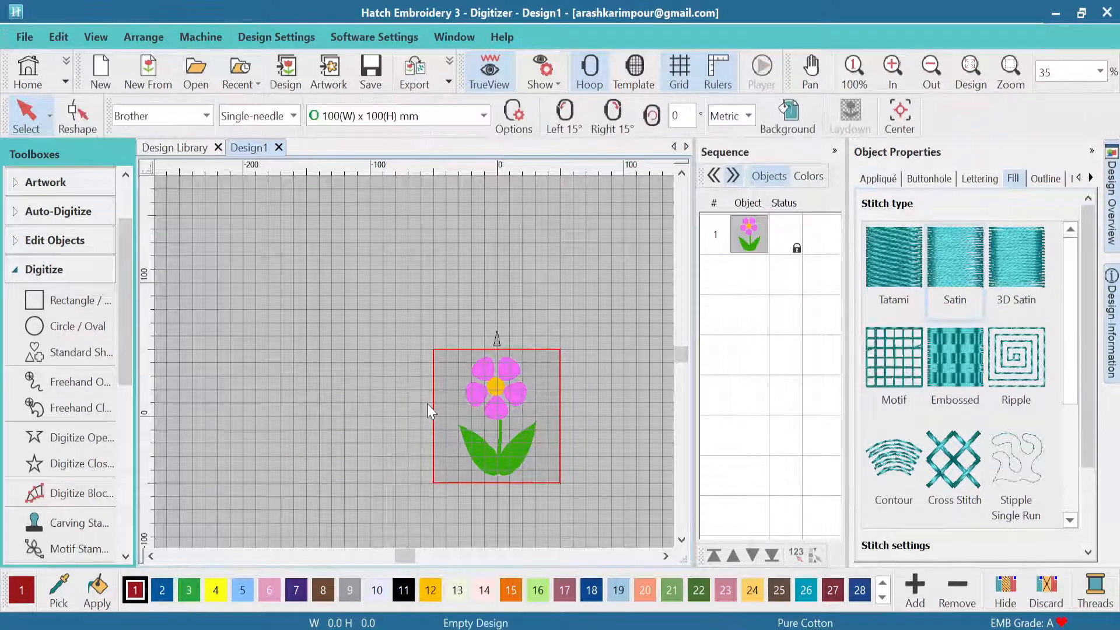
Digitize a closed straight-edged shape with two peaks and Satin fill beside the flower, about 86 mm wide and 21 mm high.
left_click(853, 70)
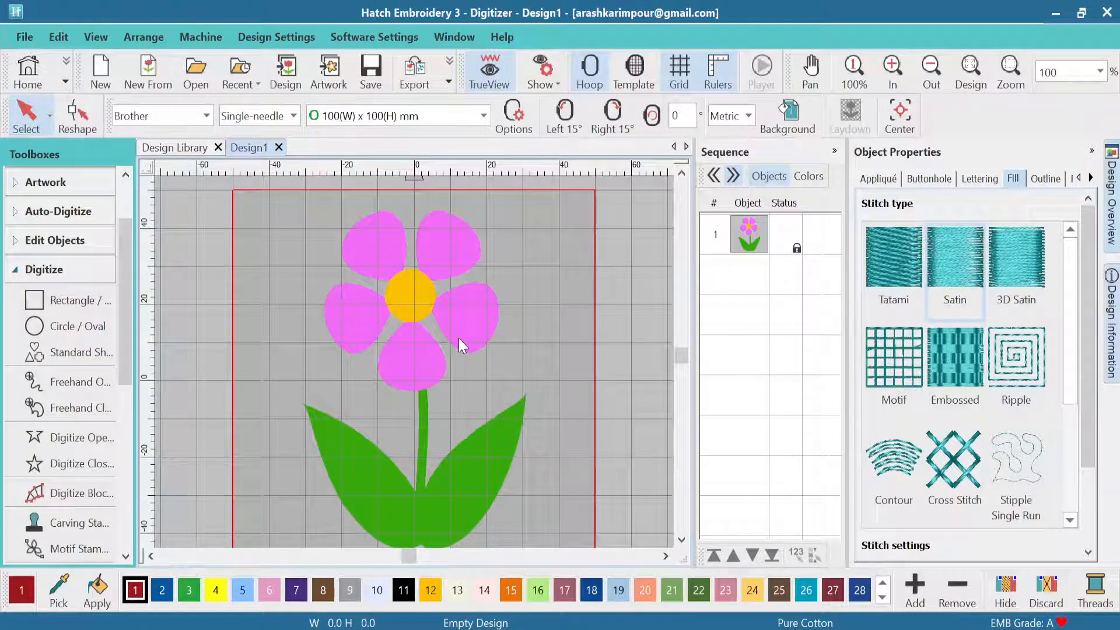
mouse_move(406, 553)
left_mouse_down()
mouse_move(375, 561)
mouse_move(403, 564)
left_mouse_up()
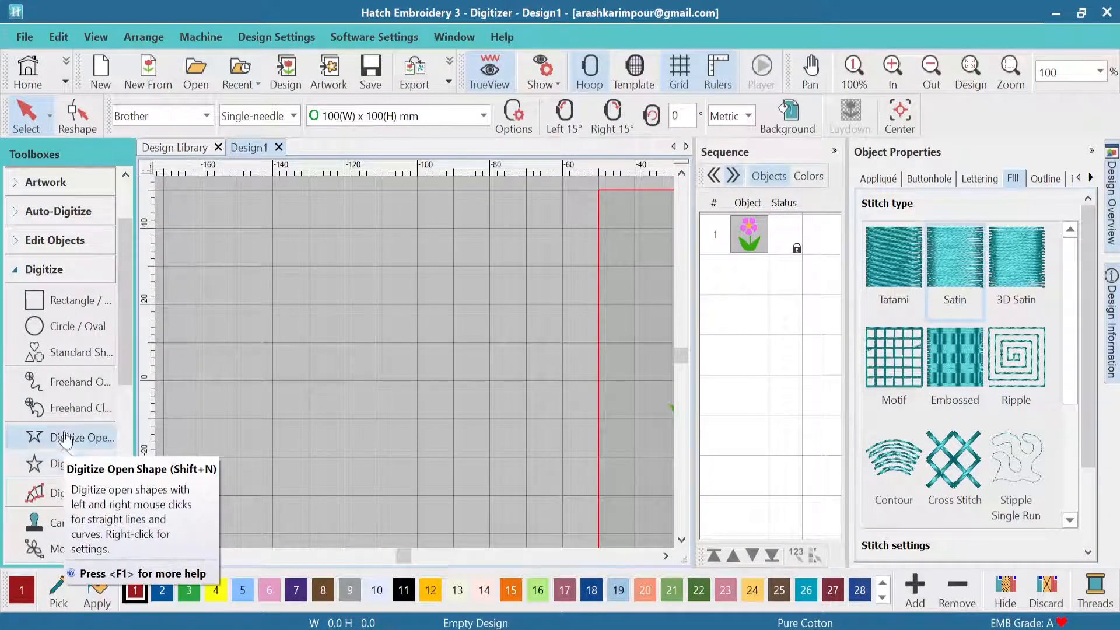
left_click(70, 463)
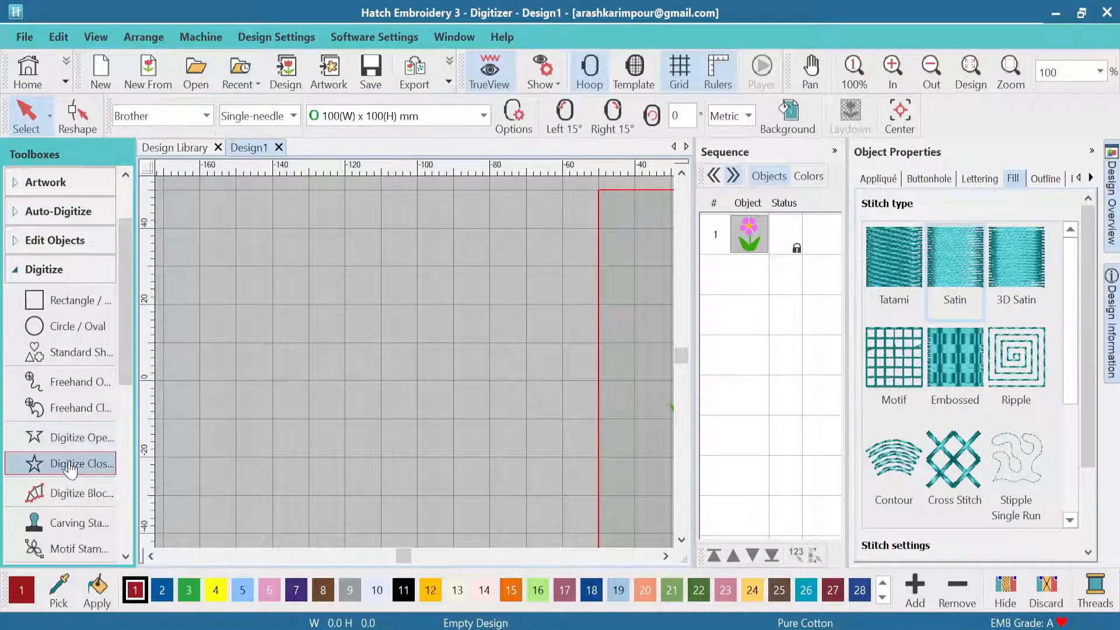
left_click(218, 336)
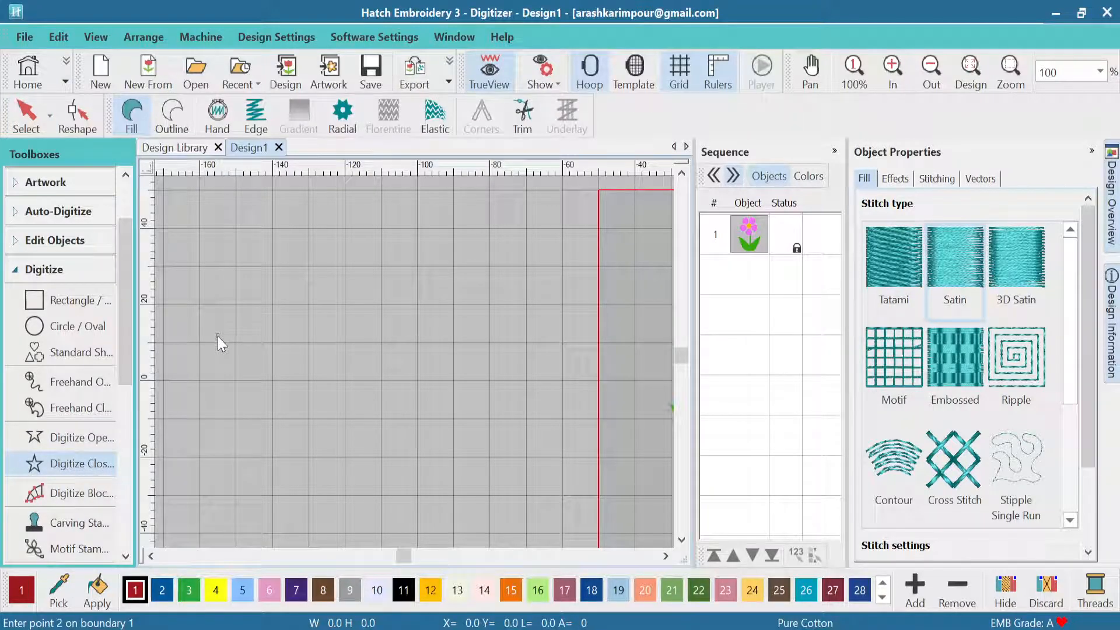
left_click(311, 269)
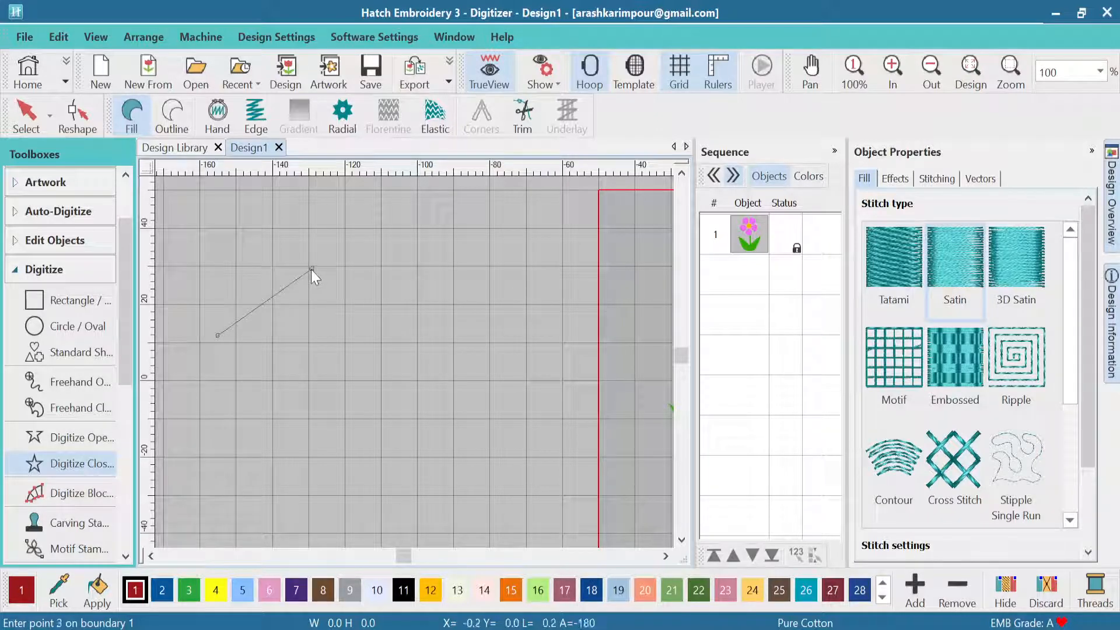
left_click(365, 308)
left_click(466, 256)
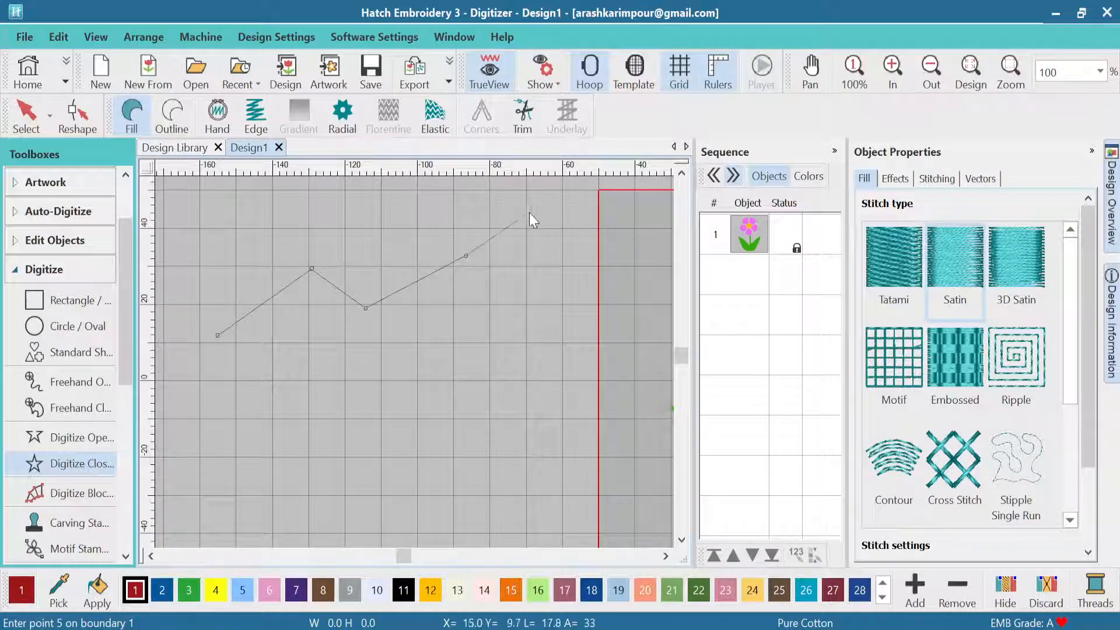
left_click(531, 312)
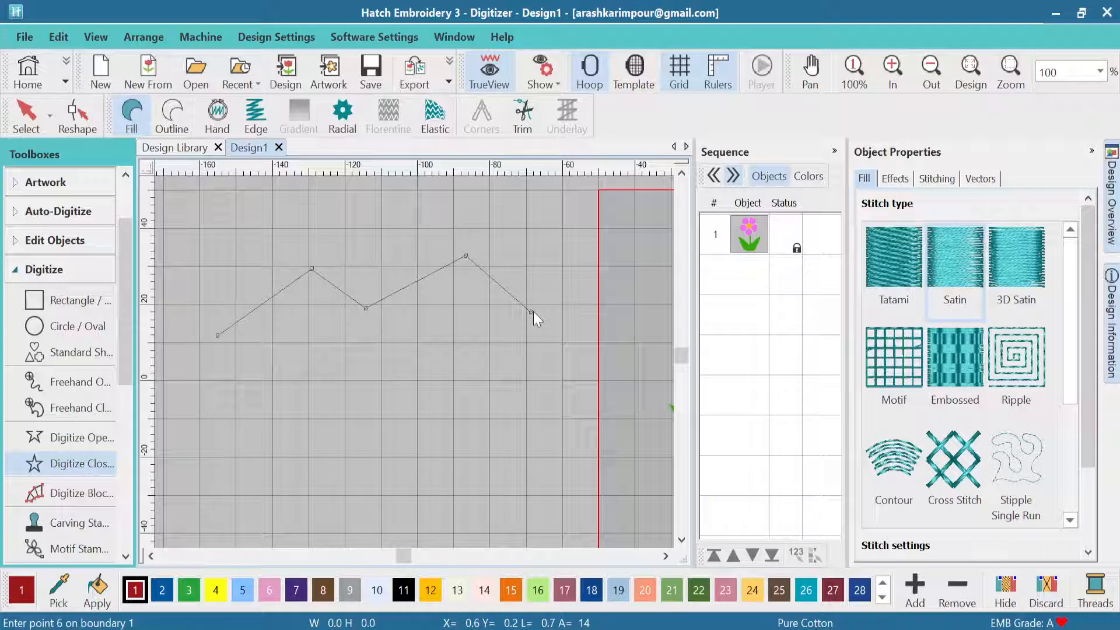
key("Return")
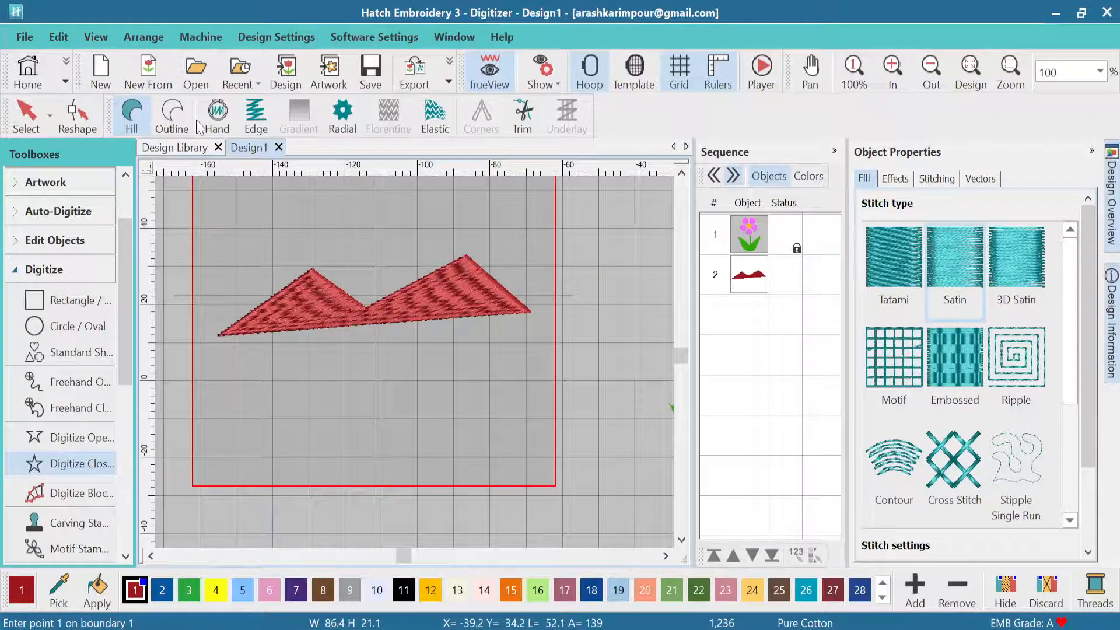
Switch closed-shape digitizing to Outline, abandon the new shape and delete the filled two-peak shape.
left_click(177, 117)
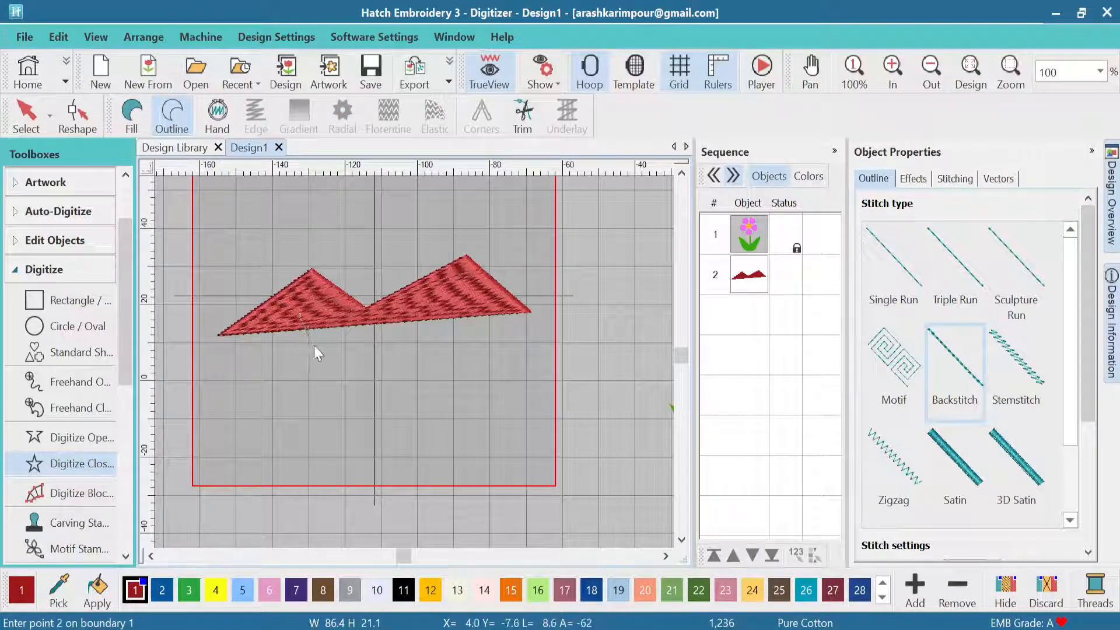
left_click(23, 128)
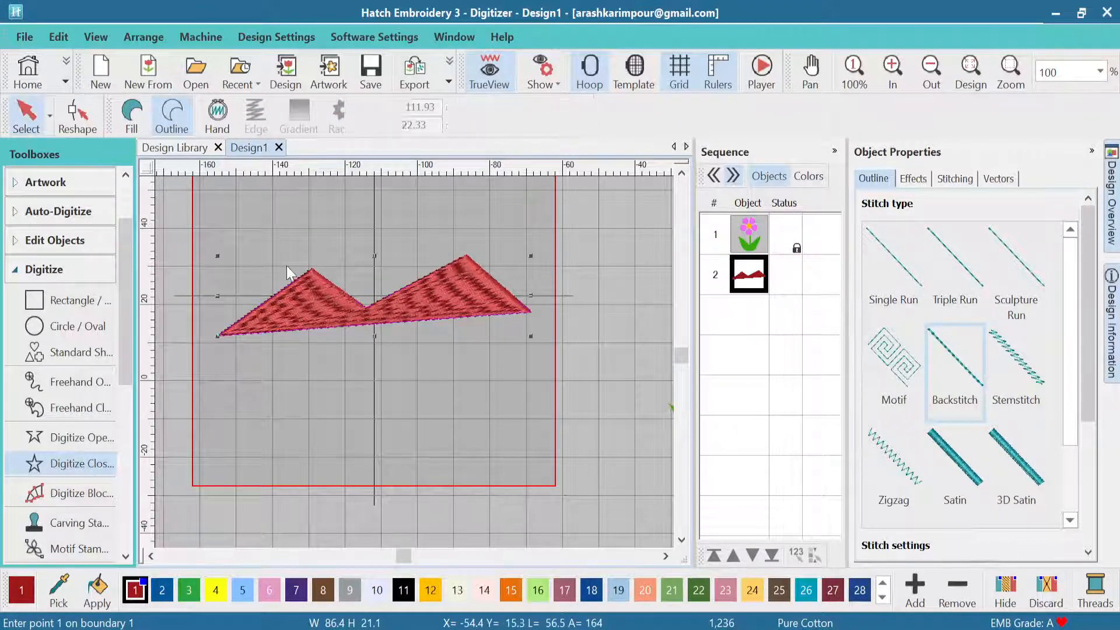
key("Delete")
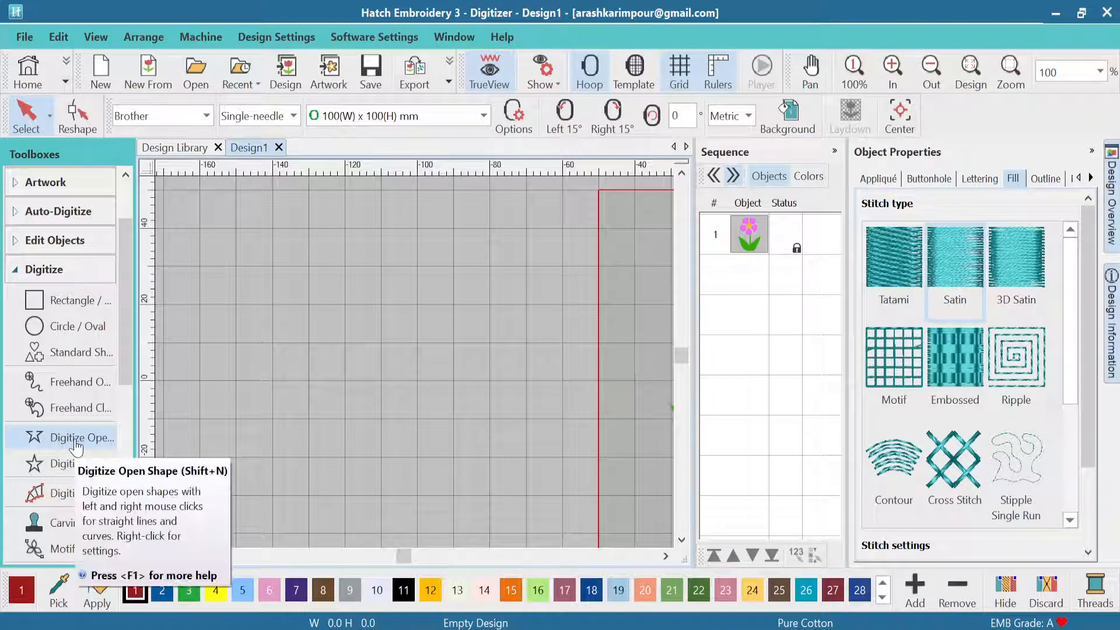
Digitize an open straight-line zigzag with two peaks in Backstitch, about 78 mm wide and 26 mm high.
left_click(76, 444)
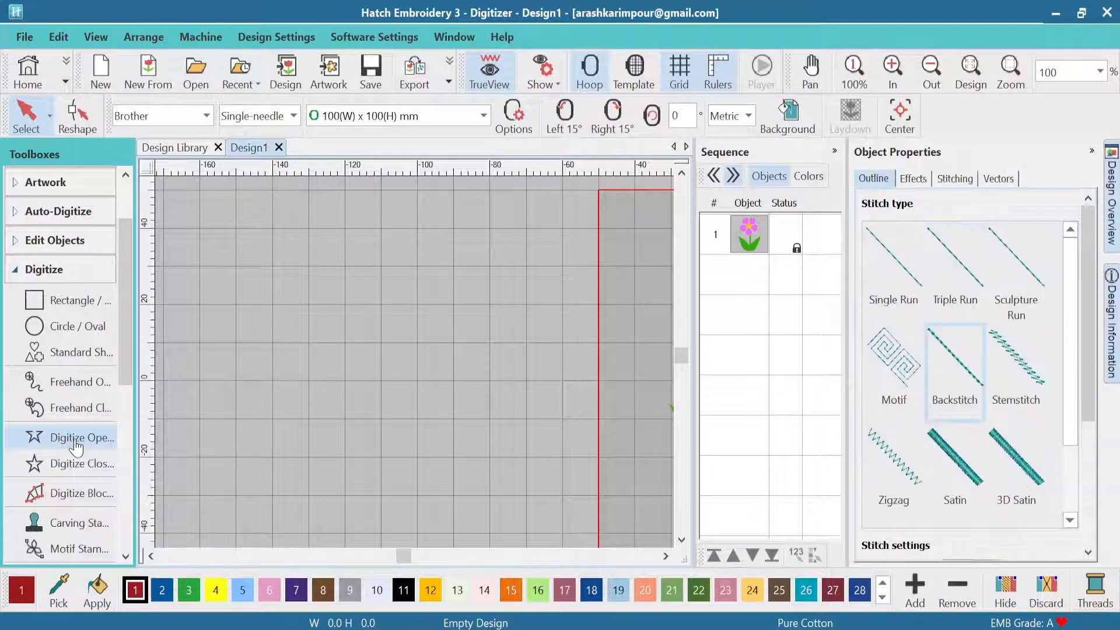
left_click(214, 328)
left_click(310, 235)
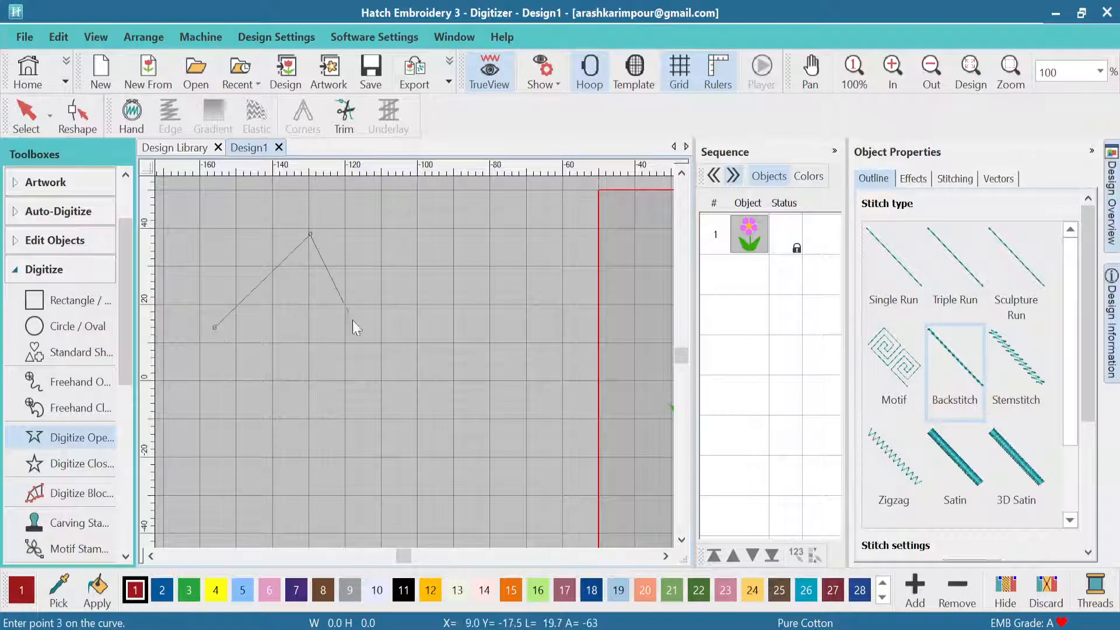
left_click(365, 333)
left_click(436, 234)
left_click(495, 334)
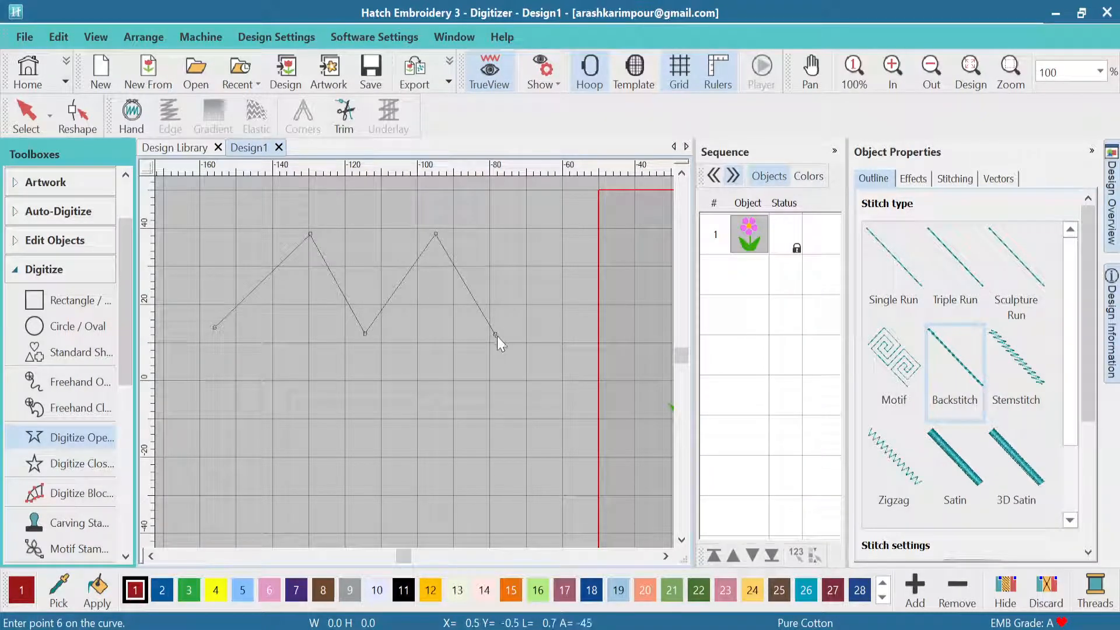
key("Return")
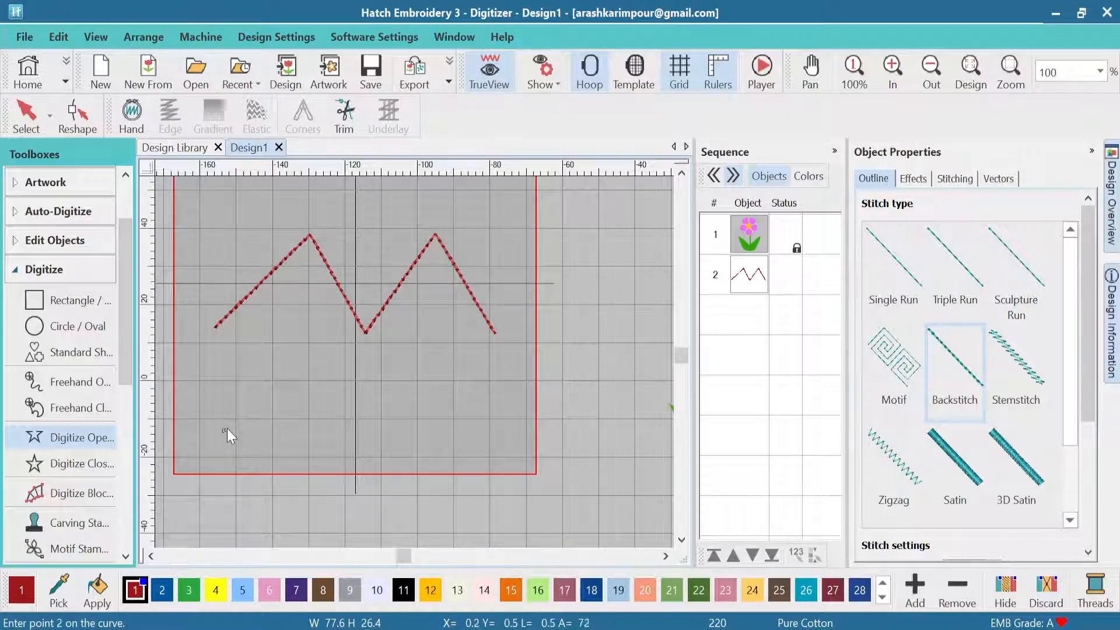
Digitize an open Backstitch wave from five points with smooth curves below the zigzag, about 92 mm wide.
left_click(224, 431)
left_click(334, 370)
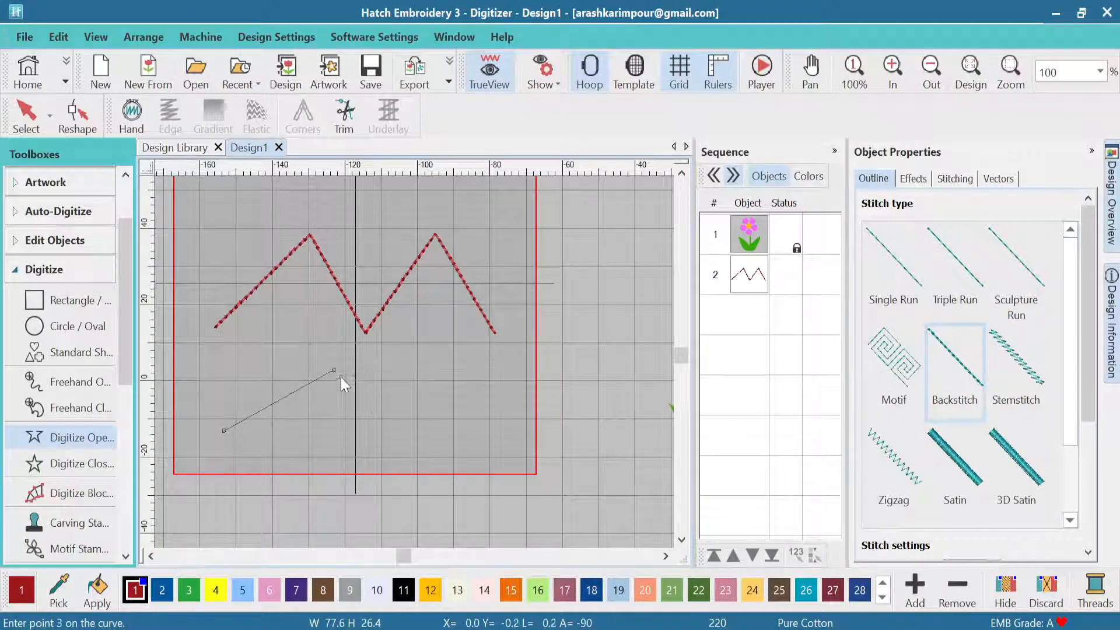
left_click(401, 445)
left_click(481, 376)
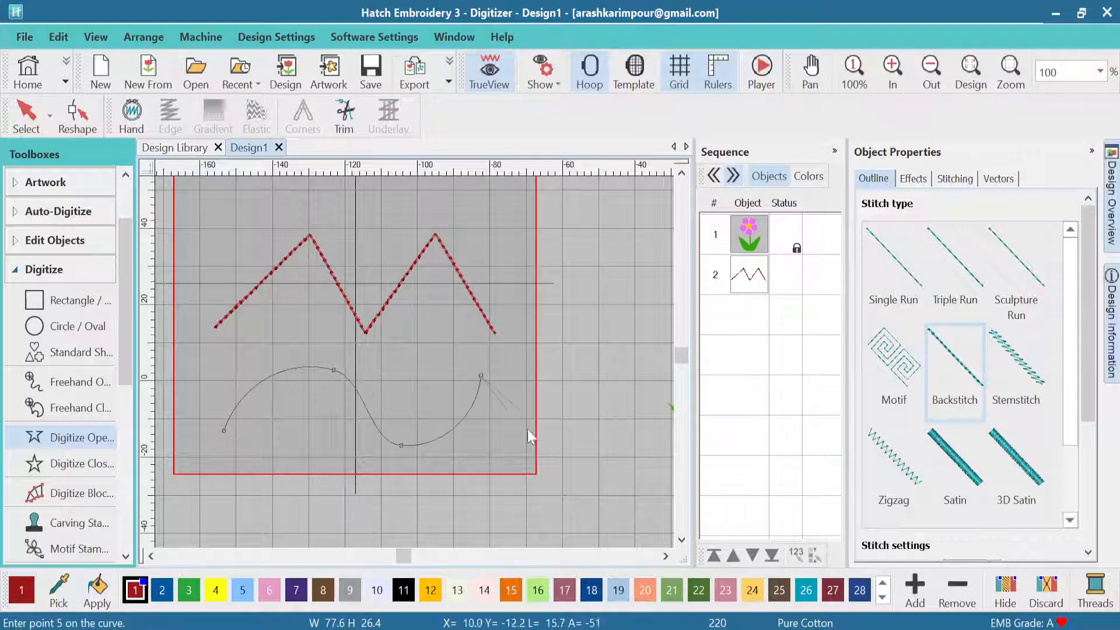
left_click(559, 450)
key("Return")
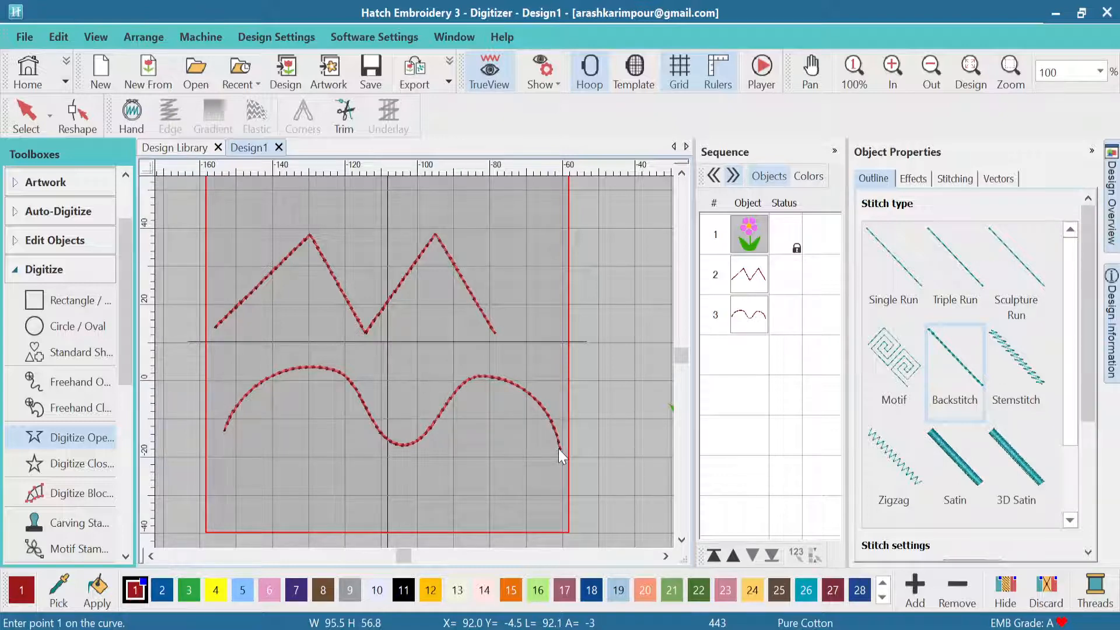
Digitize an open Backstitch line below the wave, joining an arch, a straight segment and a bowl curve, about 88 mm wide and 20 mm high.
left_click(234, 516)
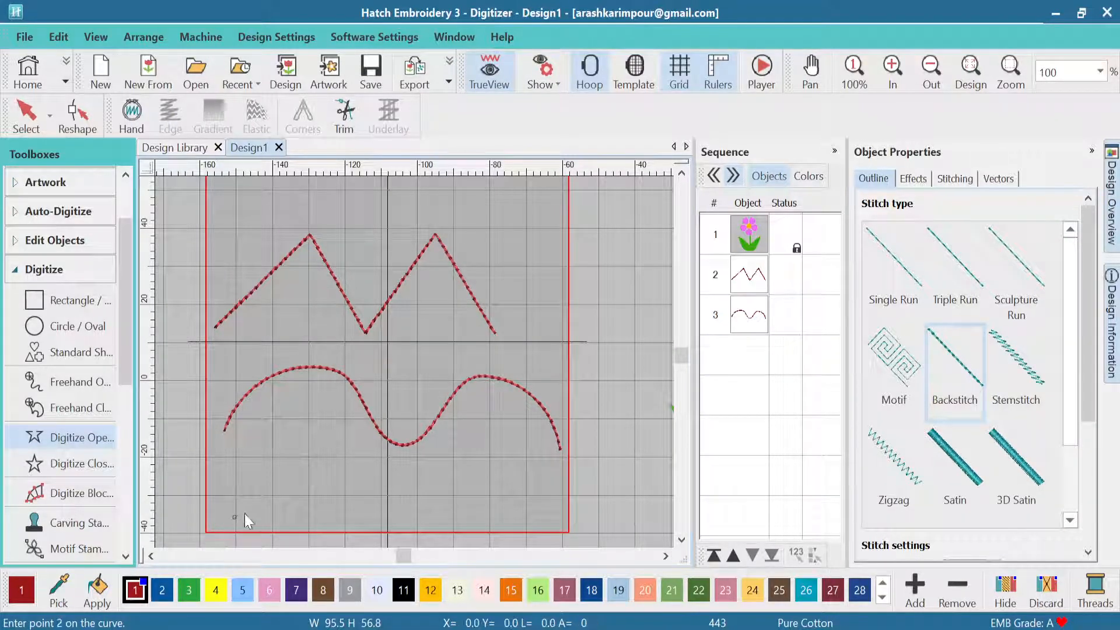
left_click(309, 447)
left_click(379, 519)
left_click(450, 460)
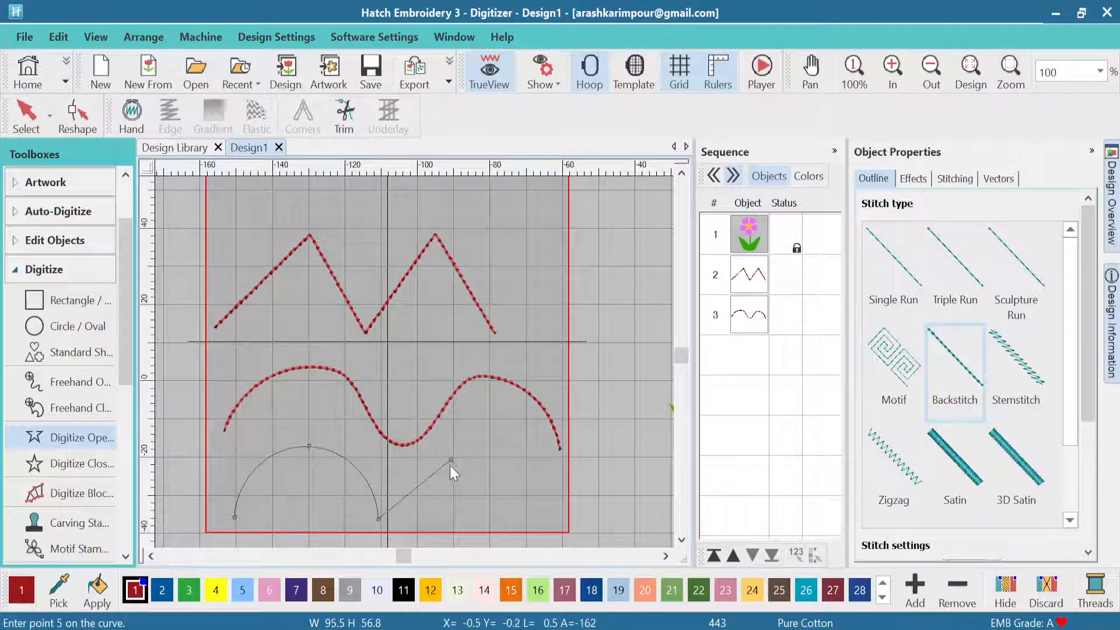
left_click(512, 519)
left_click(554, 464)
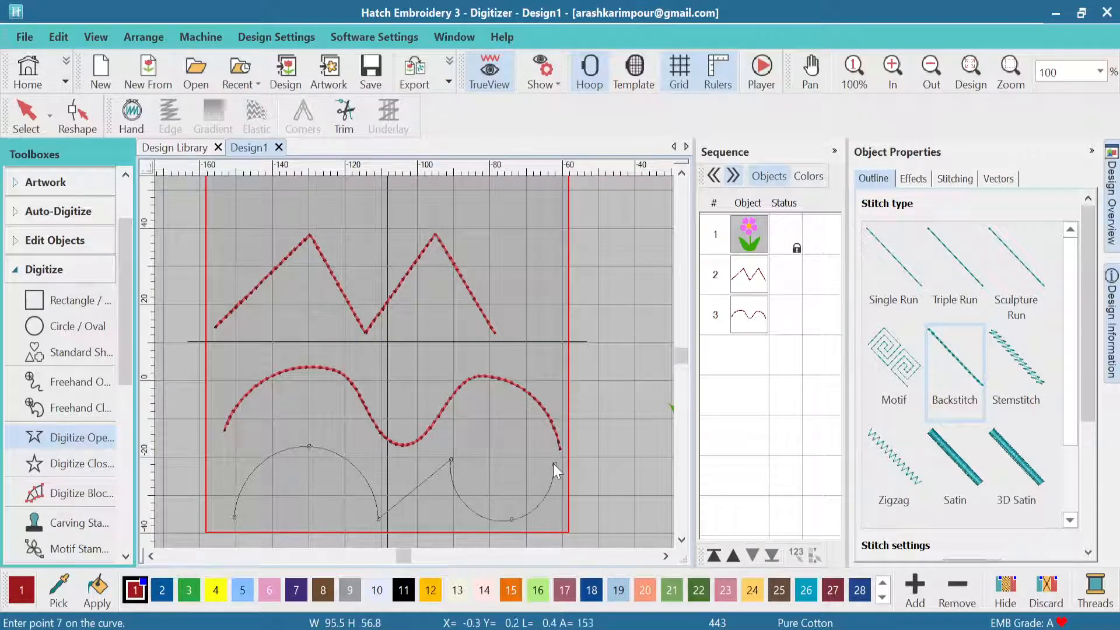
key("c")
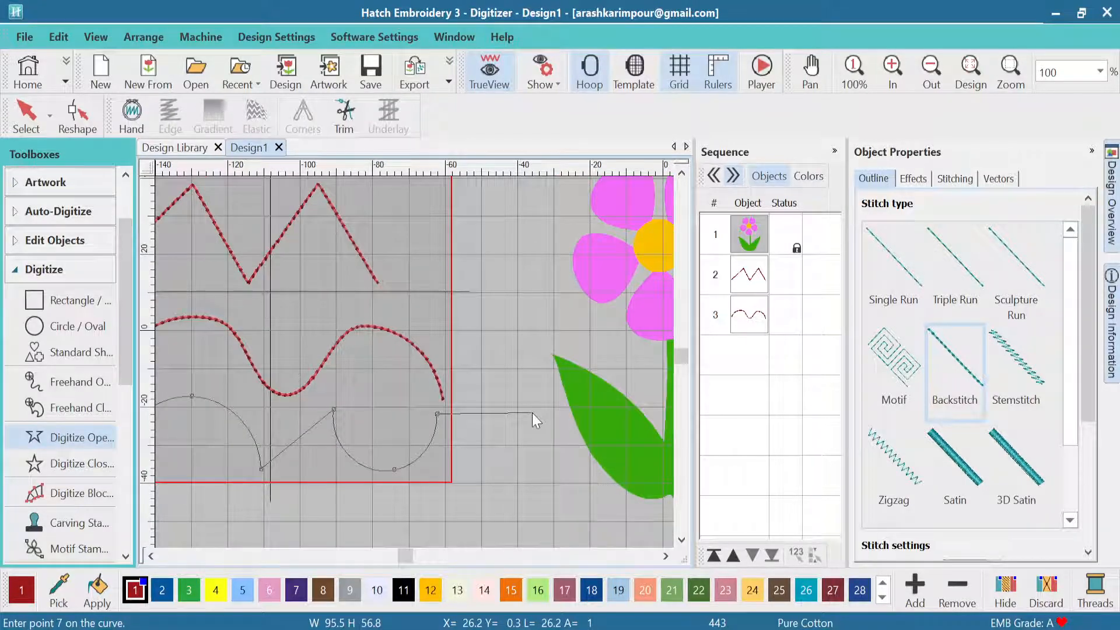
key("Return")
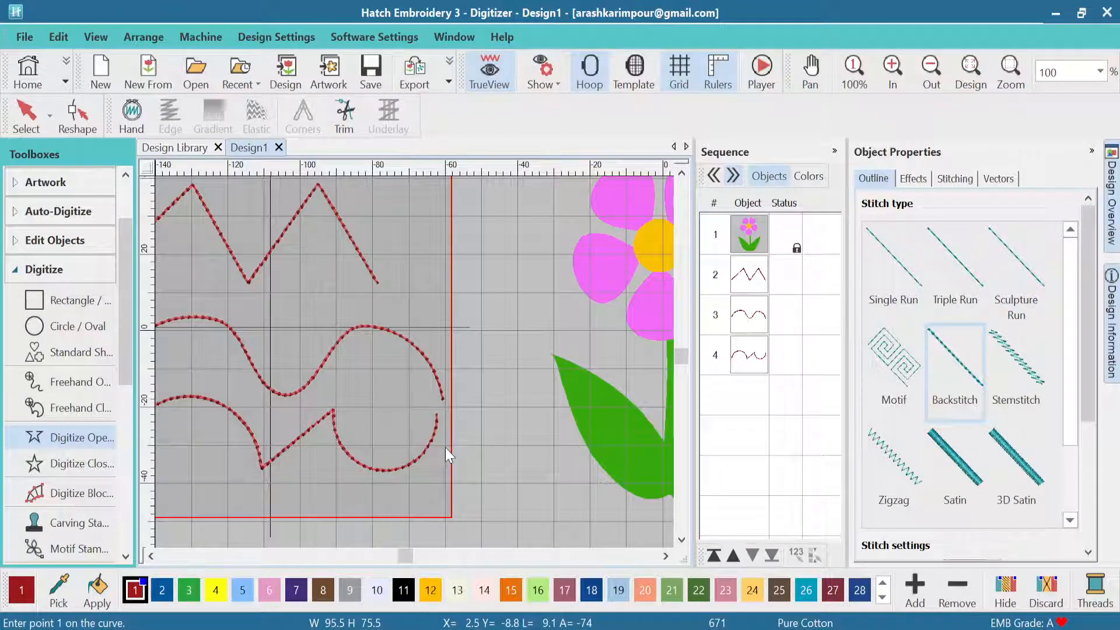
Reshape the lowest line by lowering the arch's top curve point and moving the corner before the bowl slightly up toward the arch.
scroll(282, 424, "down", 1)
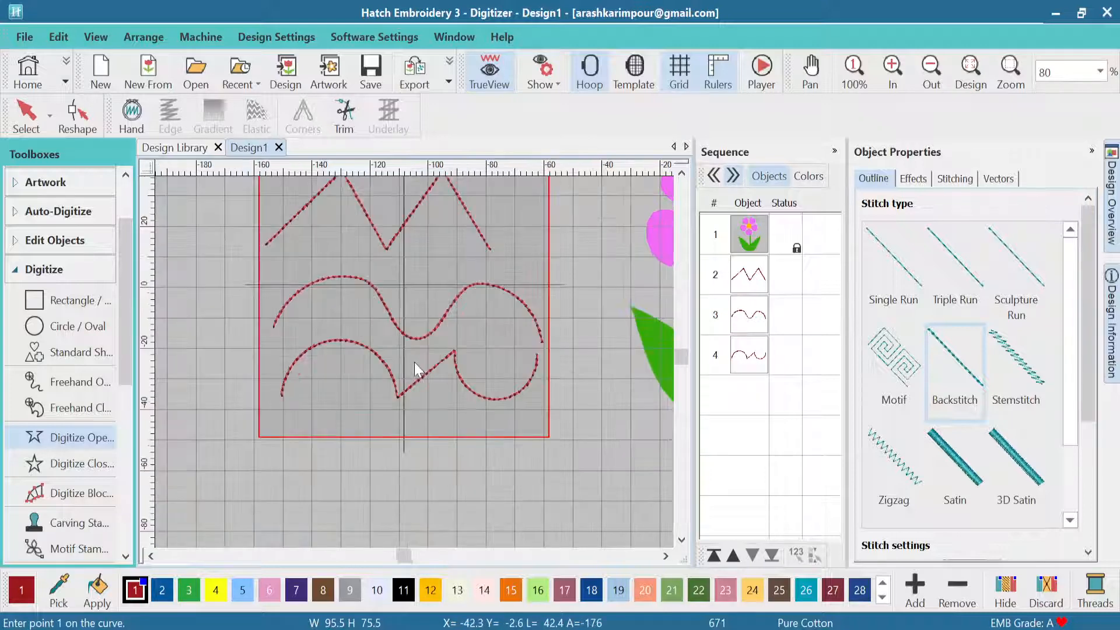
scroll(415, 358, "down", 1)
scroll(426, 310, "up", 1)
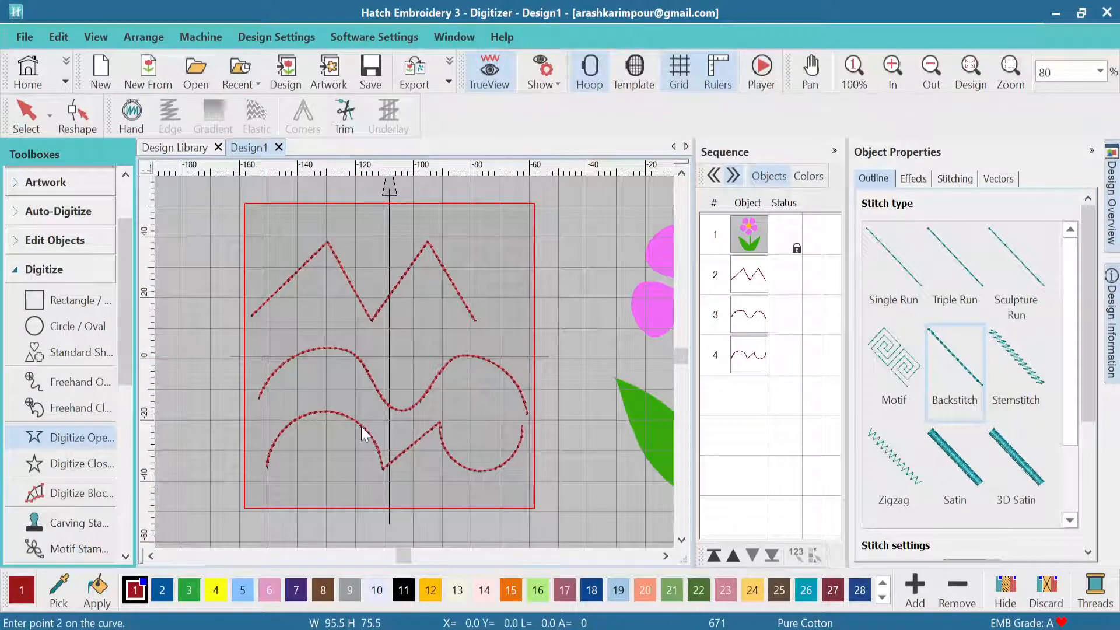
left_click(25, 122)
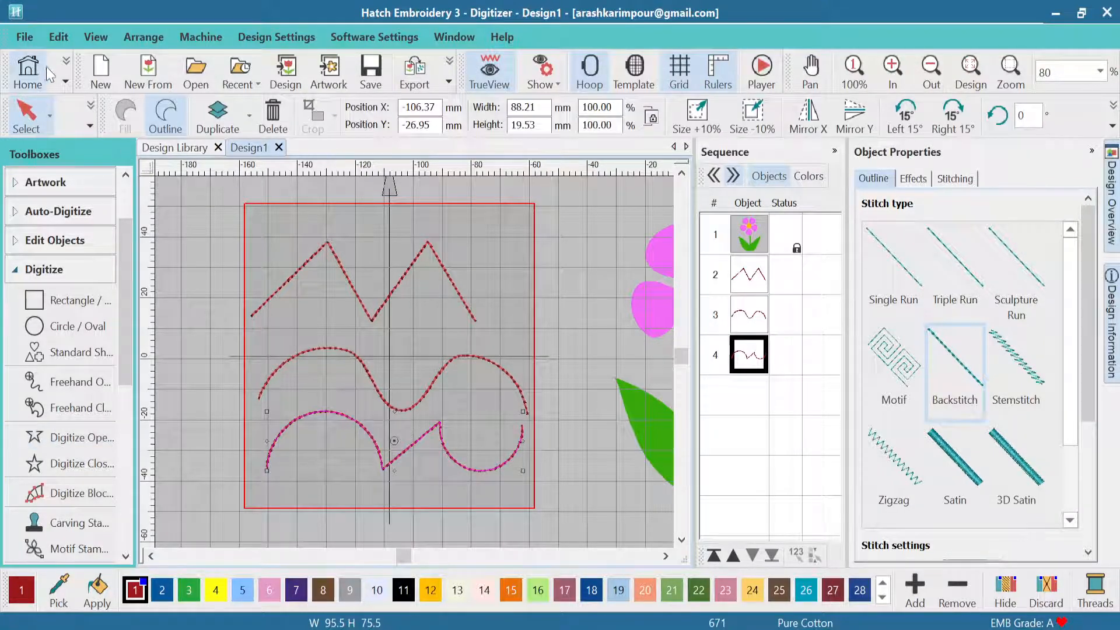
left_click(91, 126)
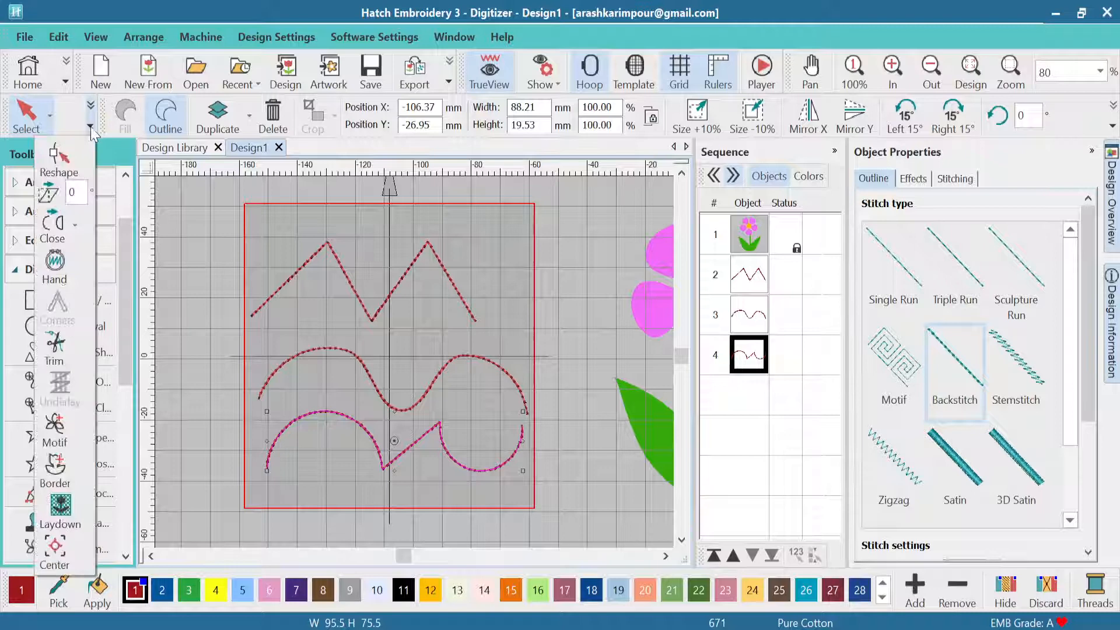
left_click(57, 157)
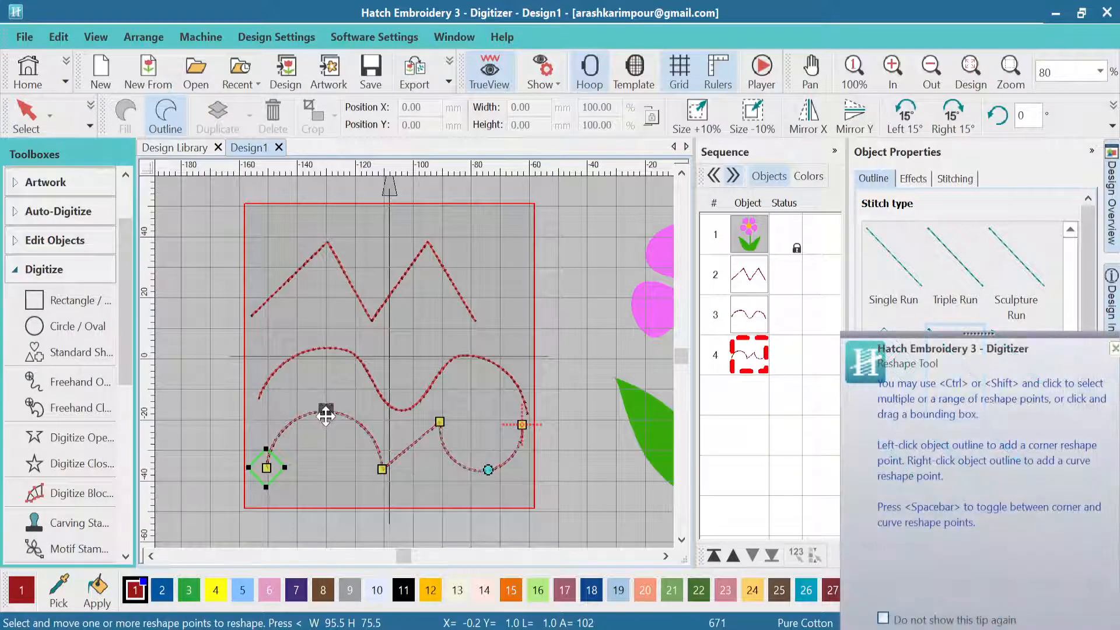
left_click_drag(321, 414, 320, 433)
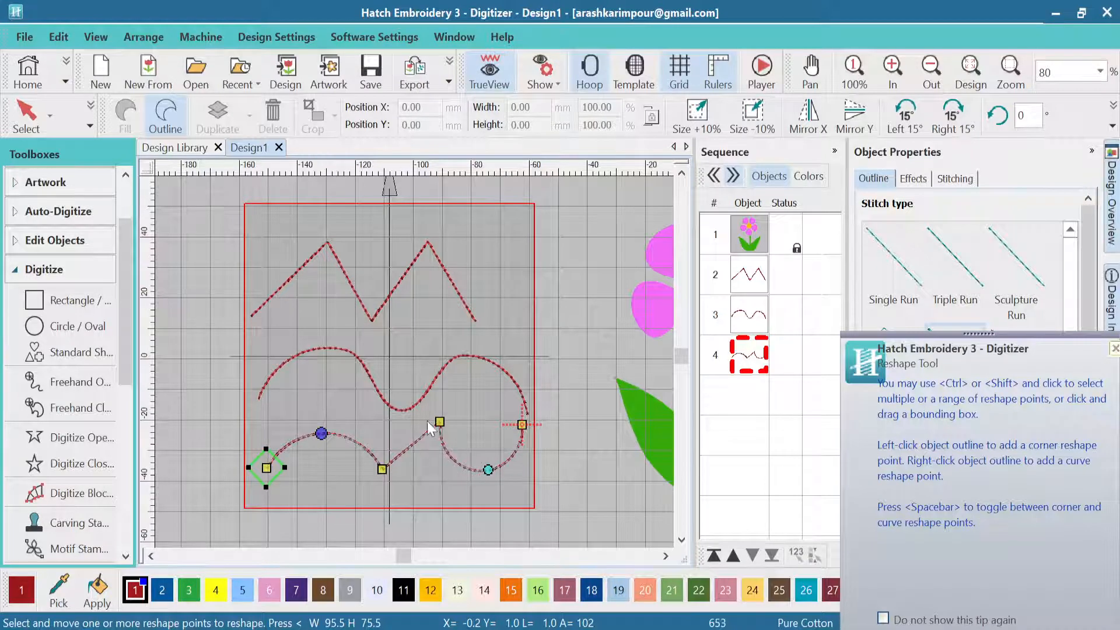
mouse_move(439, 421)
left_mouse_down()
mouse_move(442, 480)
mouse_move(435, 387)
mouse_move(455, 404)
mouse_move(421, 415)
left_mouse_up()
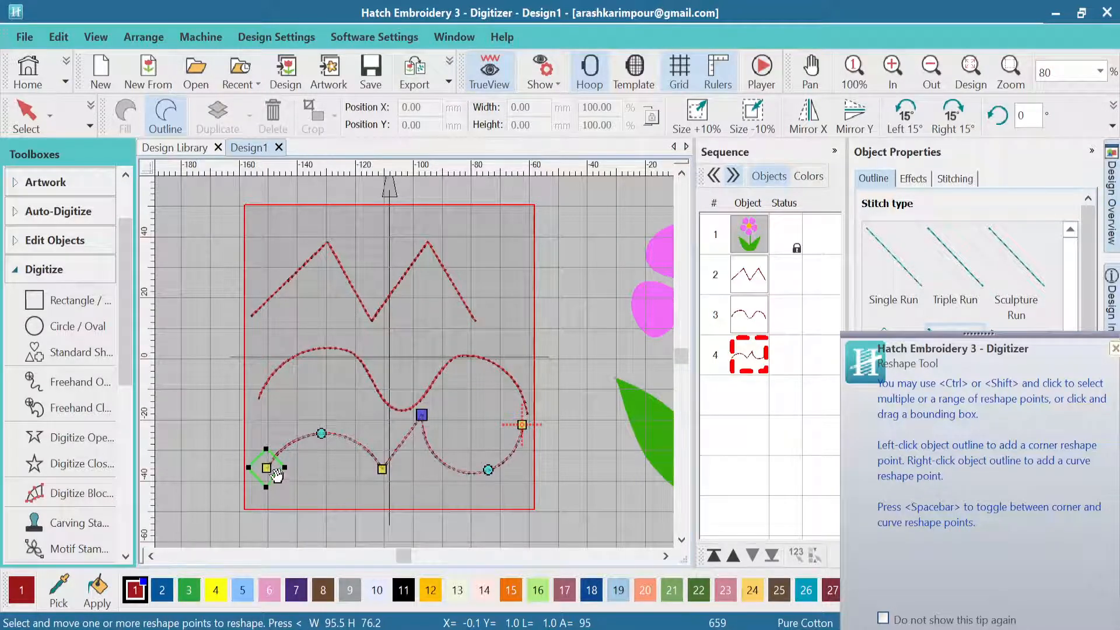
Move the lowest line's stitch start point to its right end, then delete all three practice lines.
mouse_move(277, 475)
left_mouse_down()
mouse_move(544, 449)
mouse_move(509, 432)
mouse_move(521, 428)
left_mouse_up()
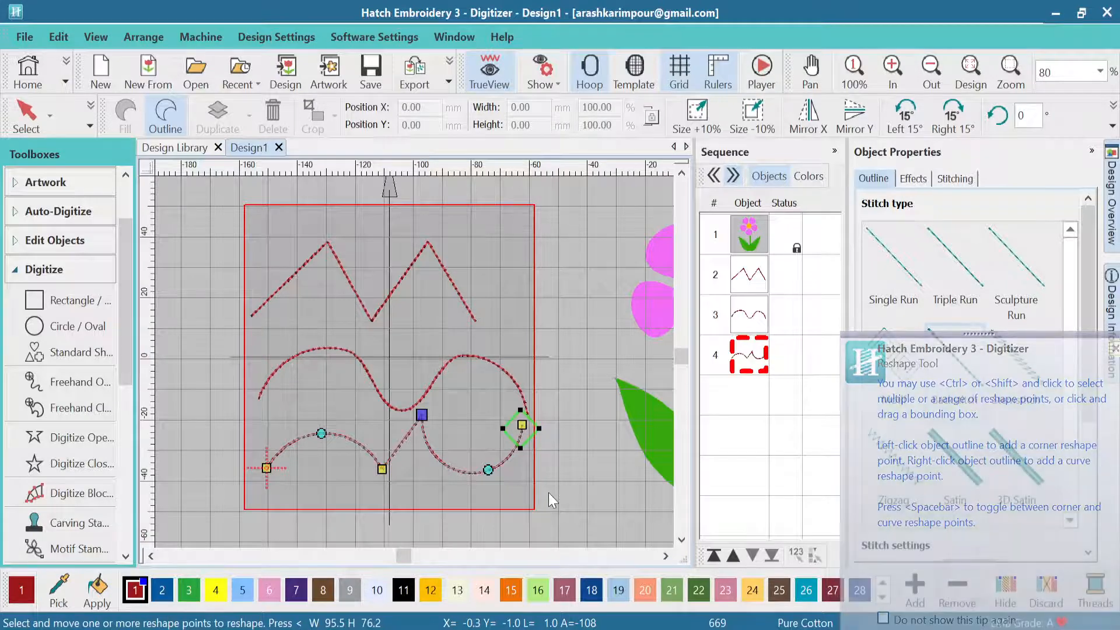
key("ctrl+a")
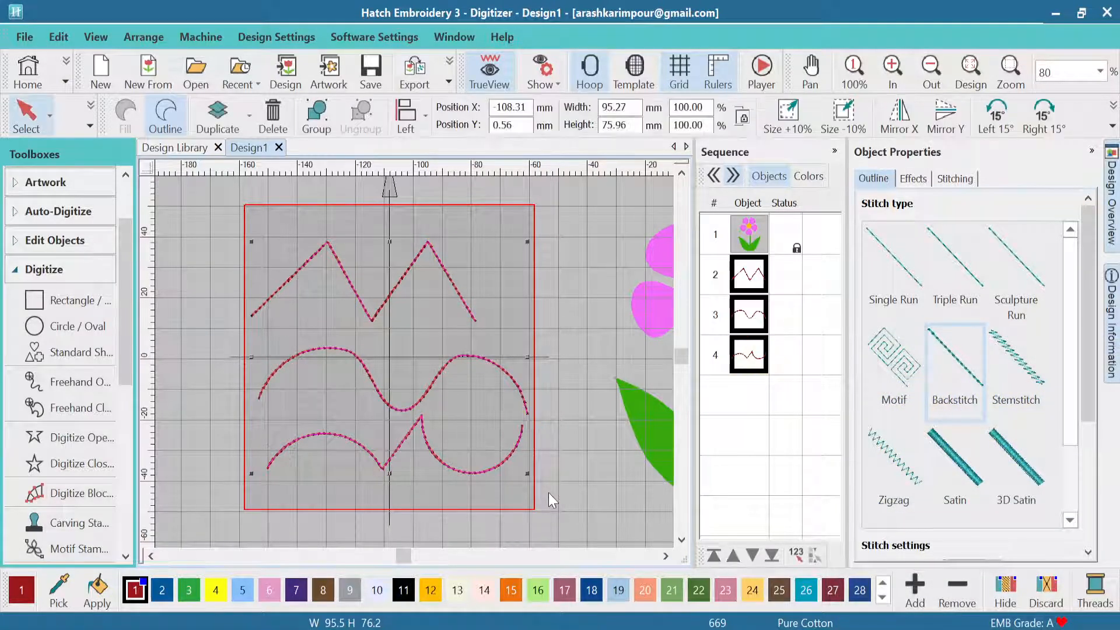
key("Delete")
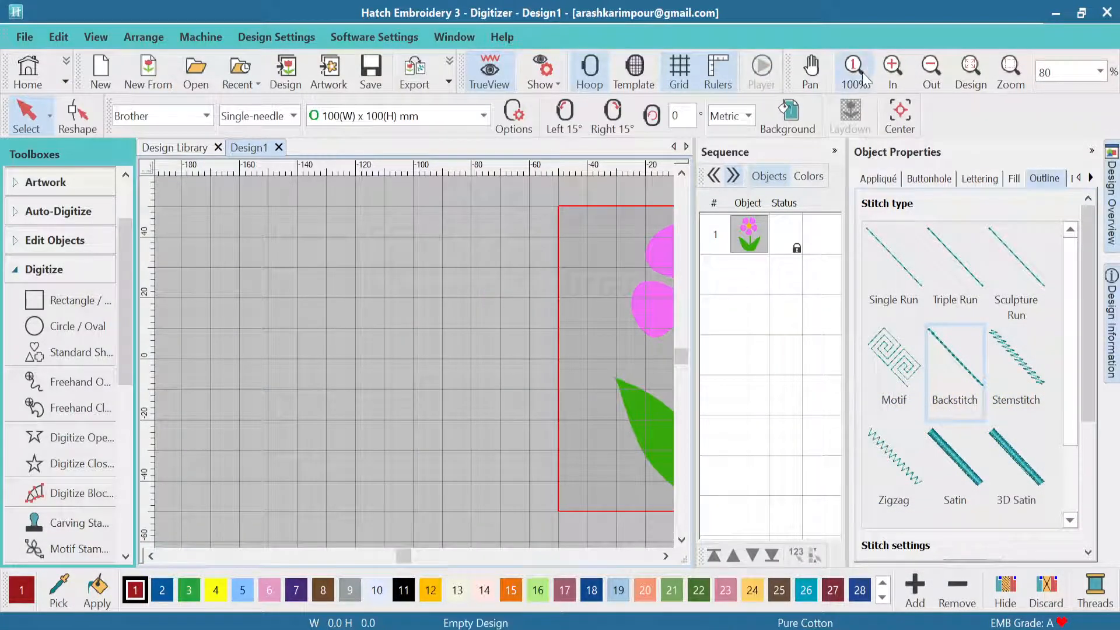
Begin a Satin column along the flower's stem with Digitize Blocks, placing point pairs from the base up to where the leaves meet.
left_click(853, 71)
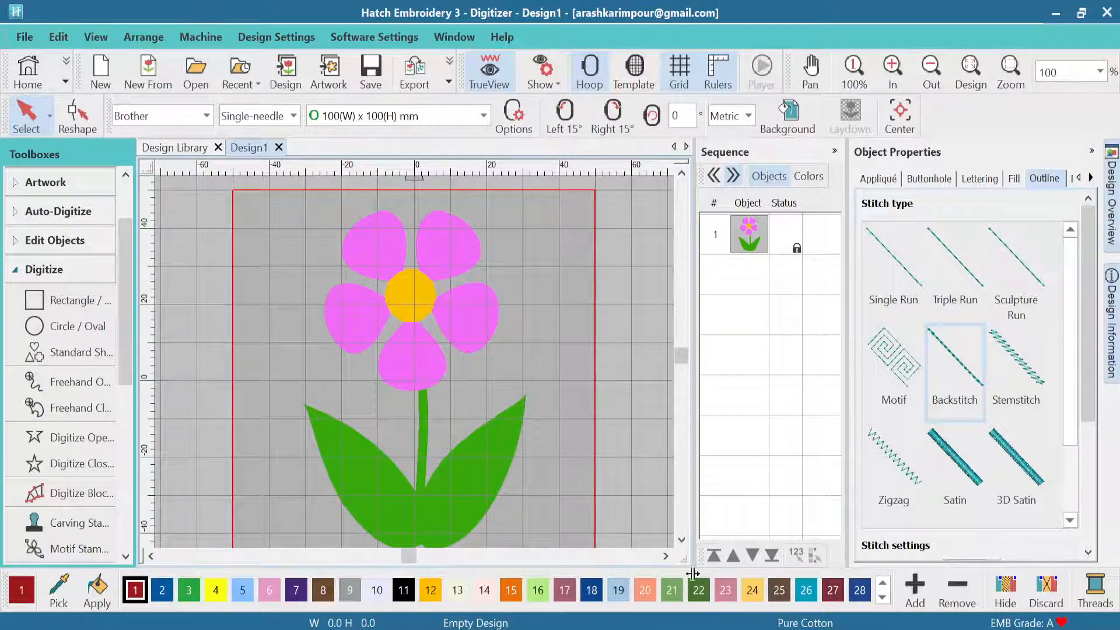
left_click(681, 539)
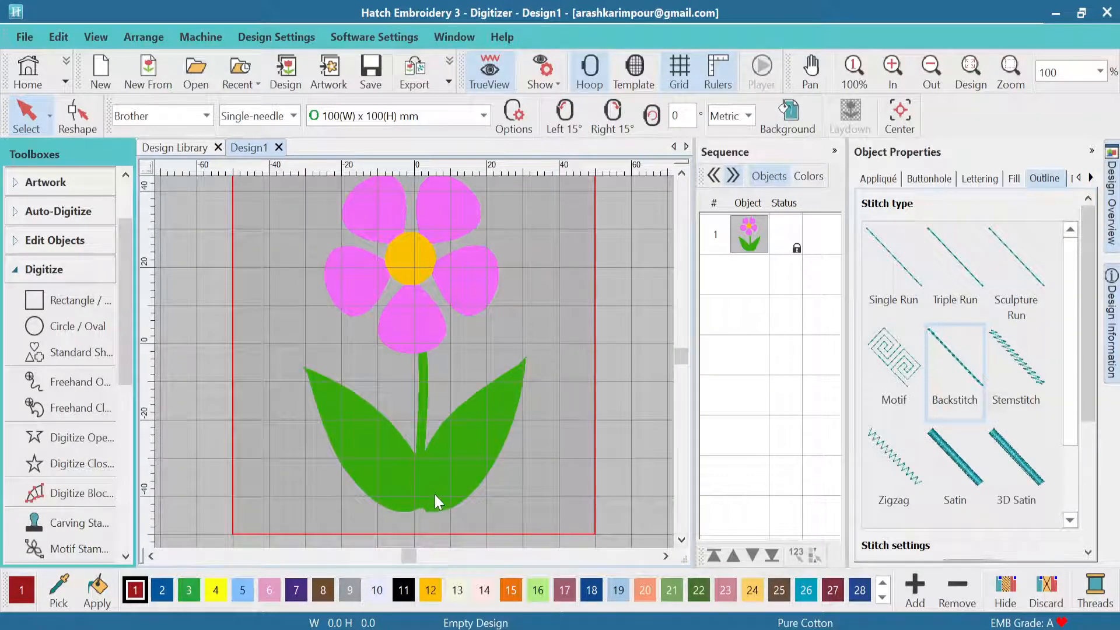
scroll(426, 494, "up", 1)
scroll(426, 347, "up", 1)
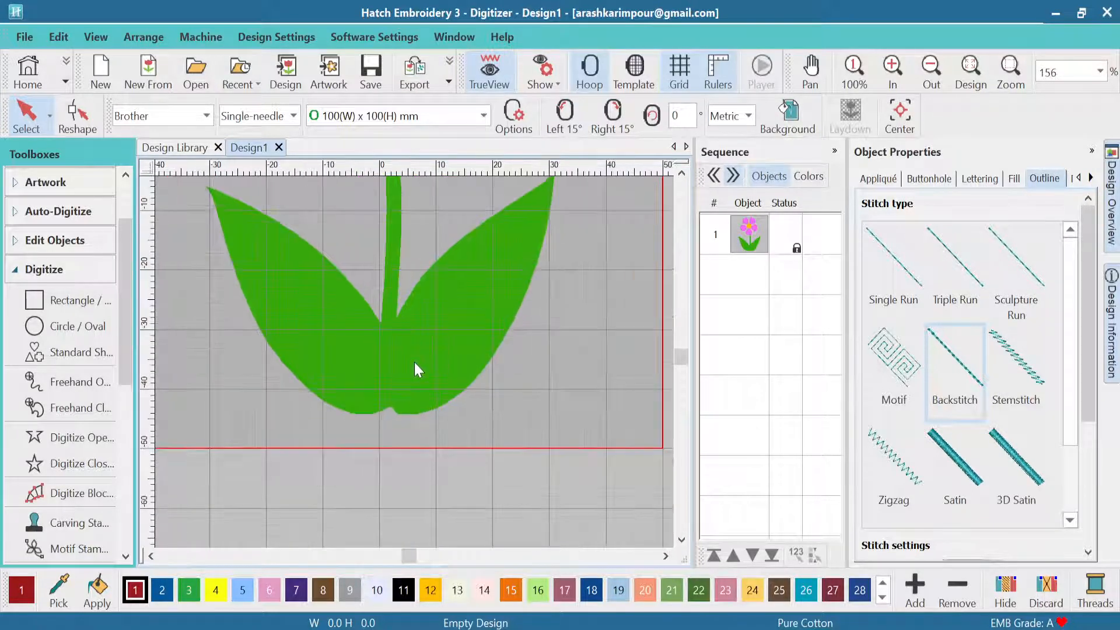
left_click(681, 174)
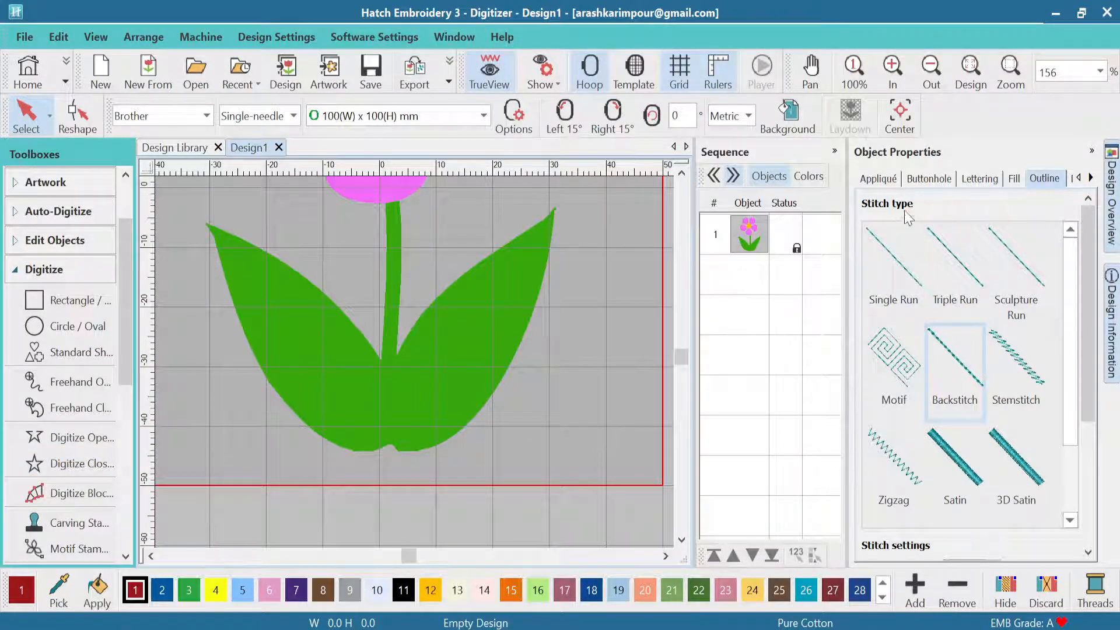
left_click(83, 497)
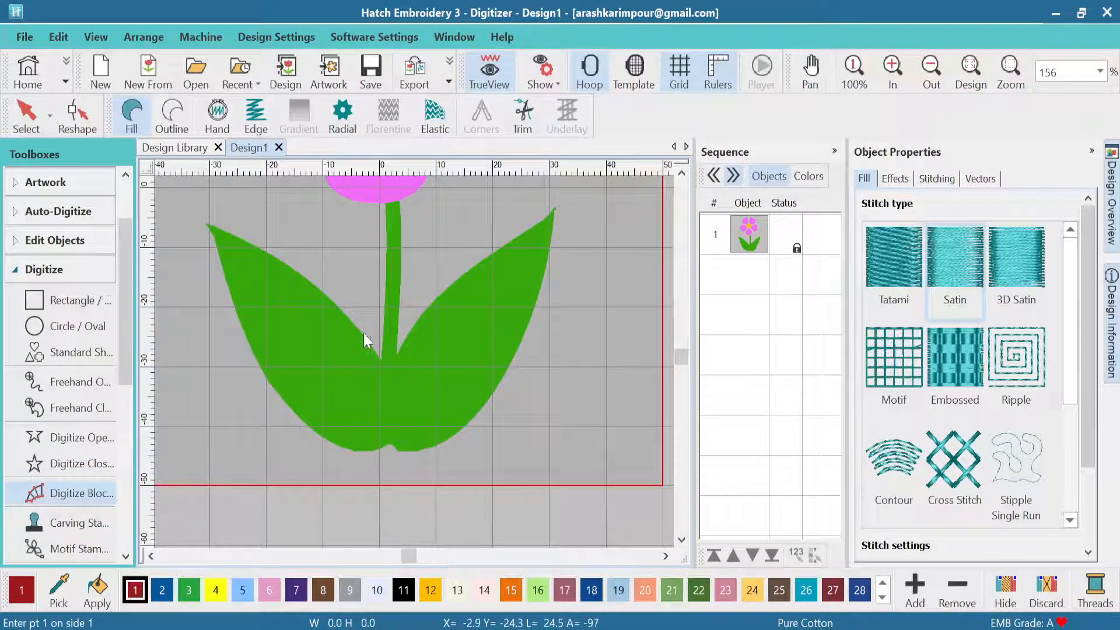
scroll(373, 329, "up", 1)
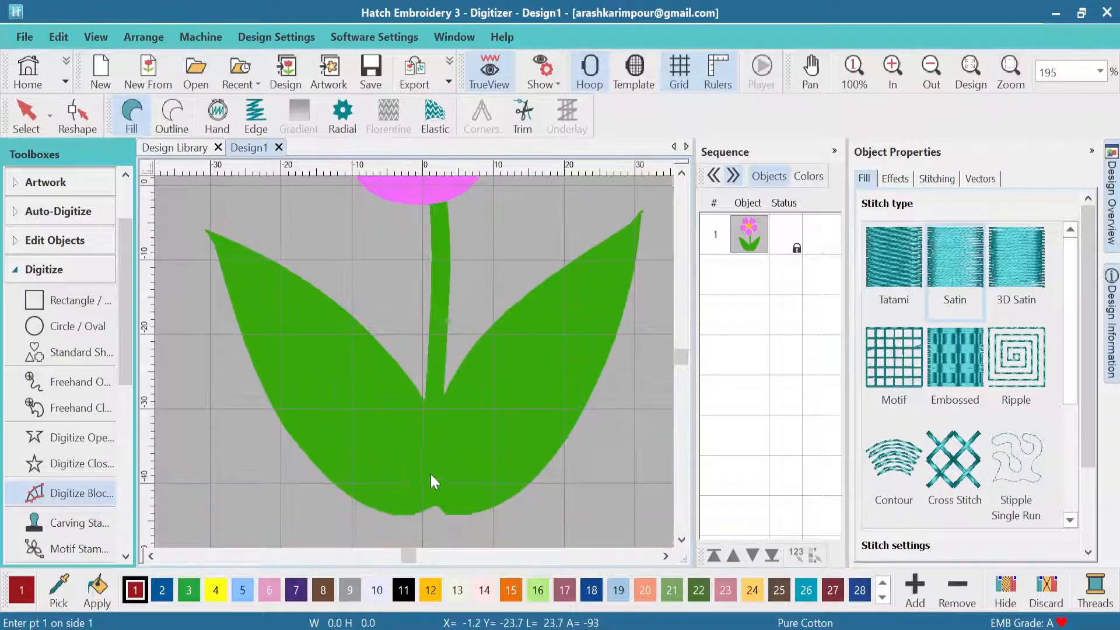
left_click(423, 505)
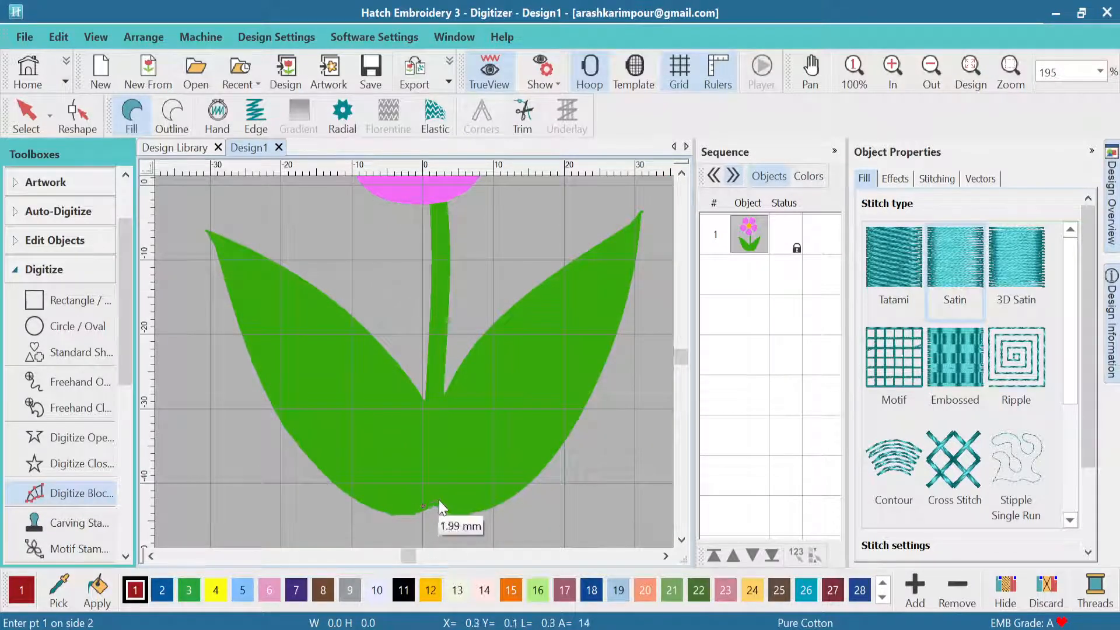
key("Escape")
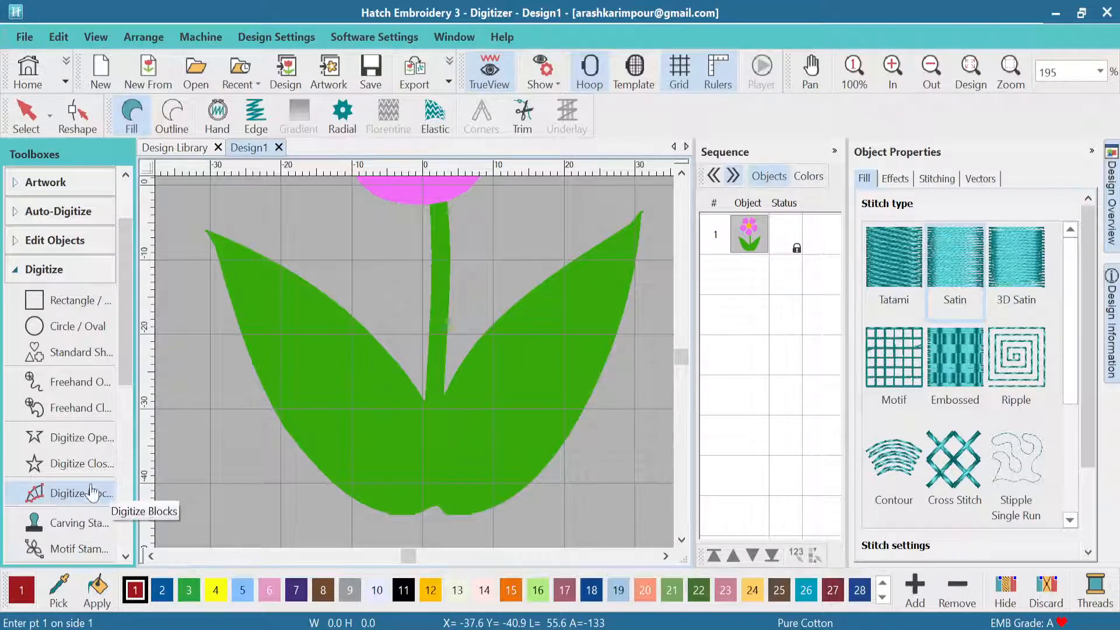
left_click(422, 508)
left_click(442, 503)
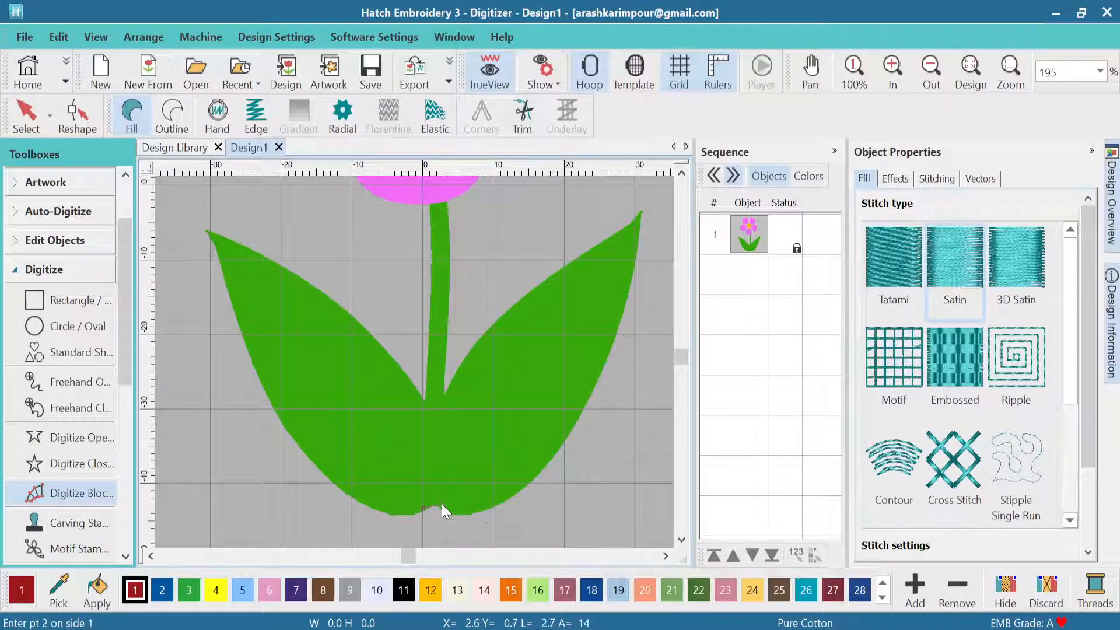
left_click(443, 455)
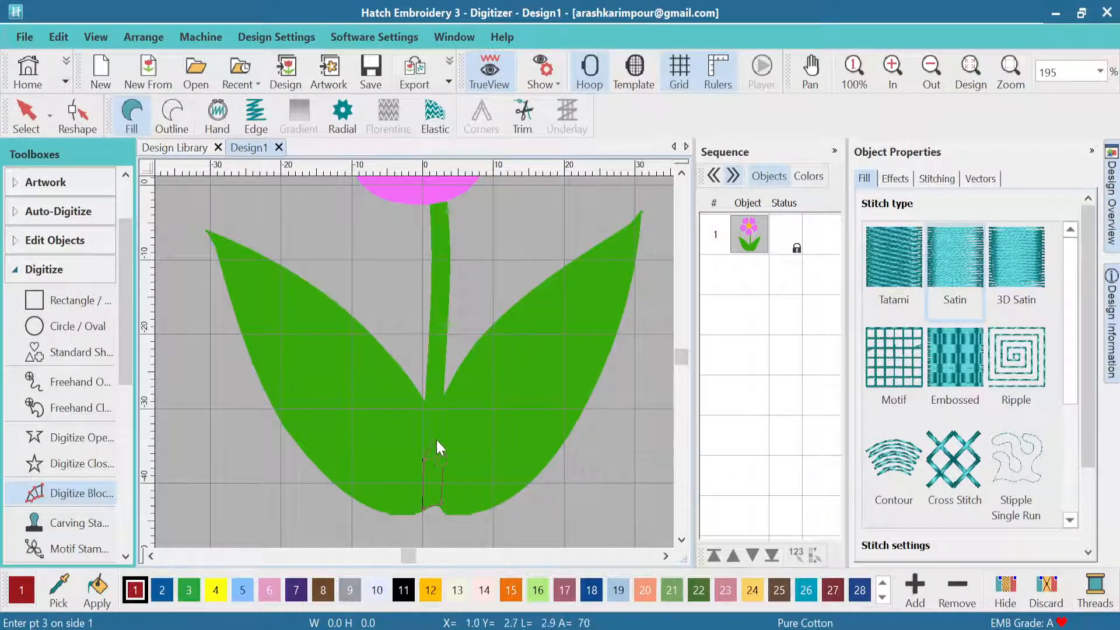
left_click(425, 401)
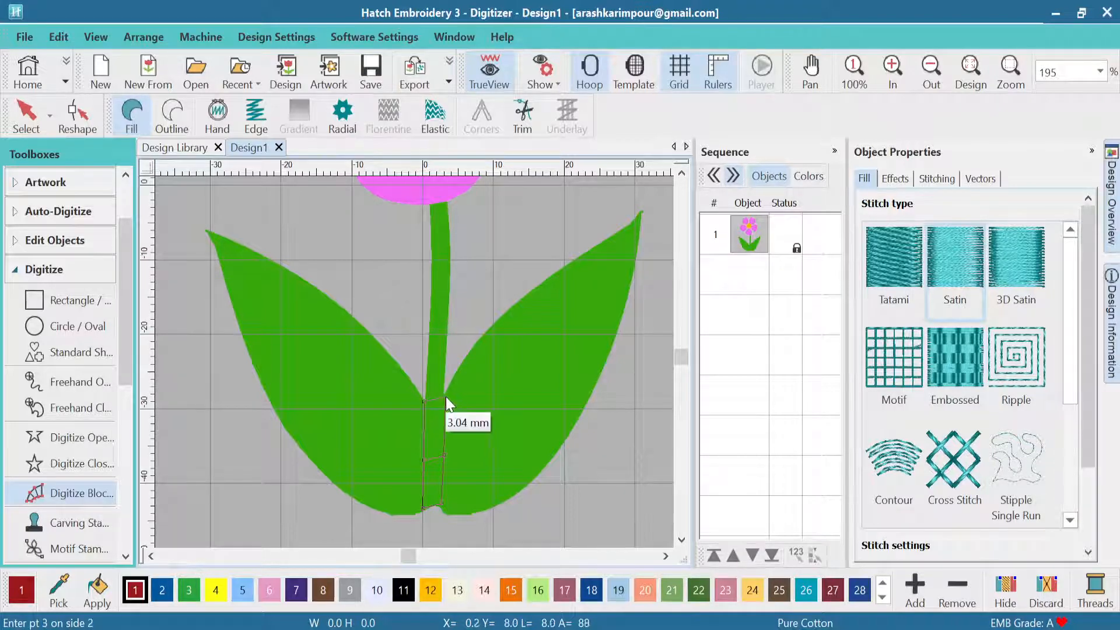
Continue the stem's point pairs upward until they slightly overlap the lowest pink petal, and finish the Satin column about 42 mm high.
left_click(427, 348)
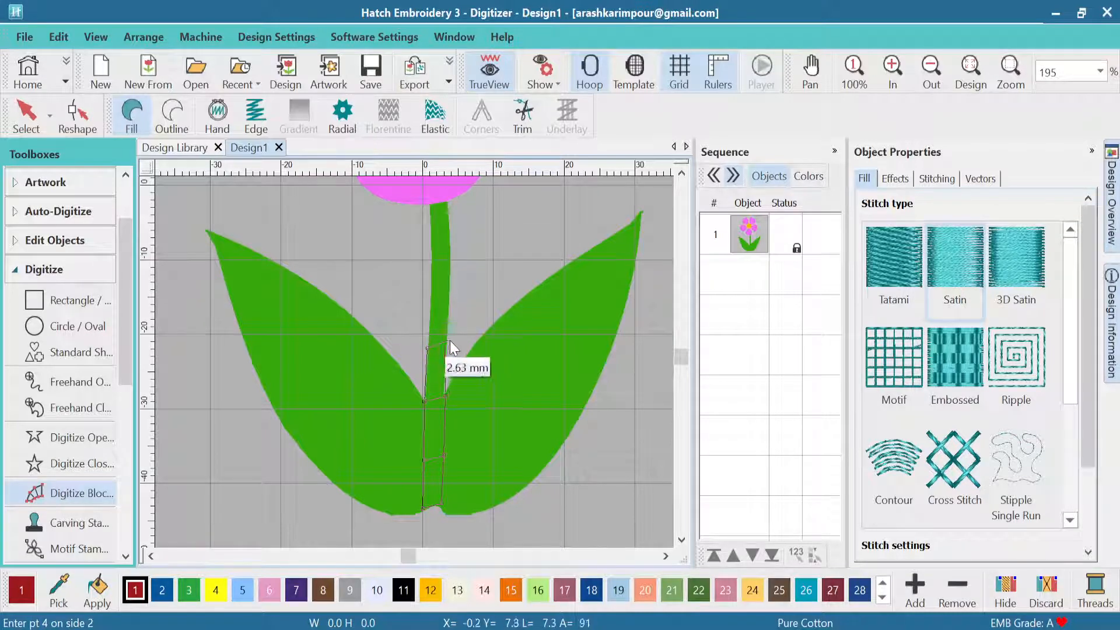
left_click(447, 343)
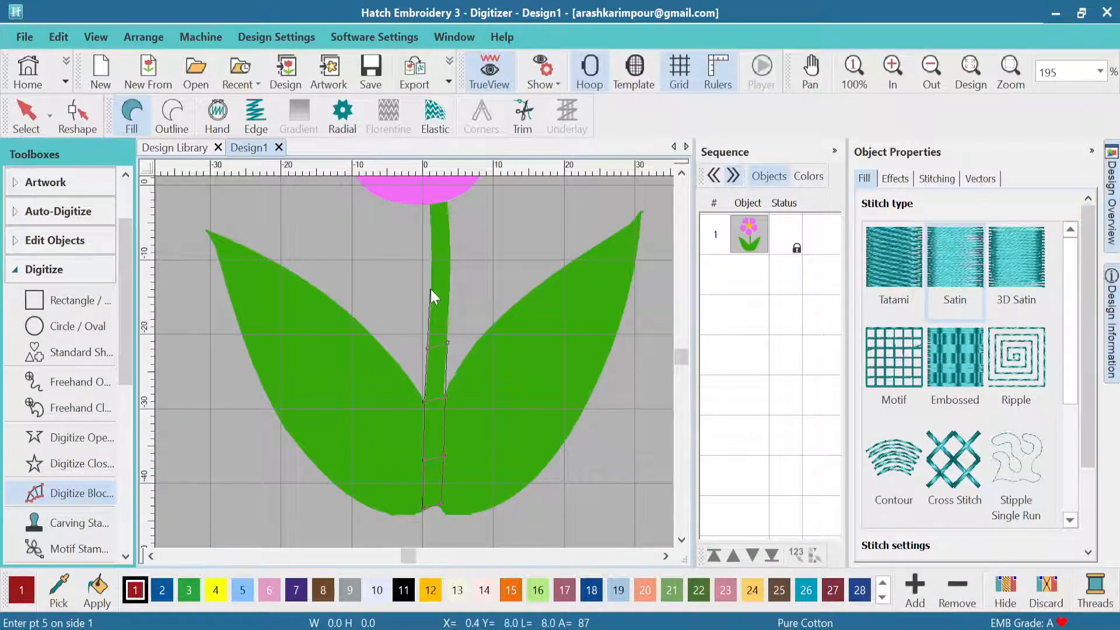
left_click(449, 283)
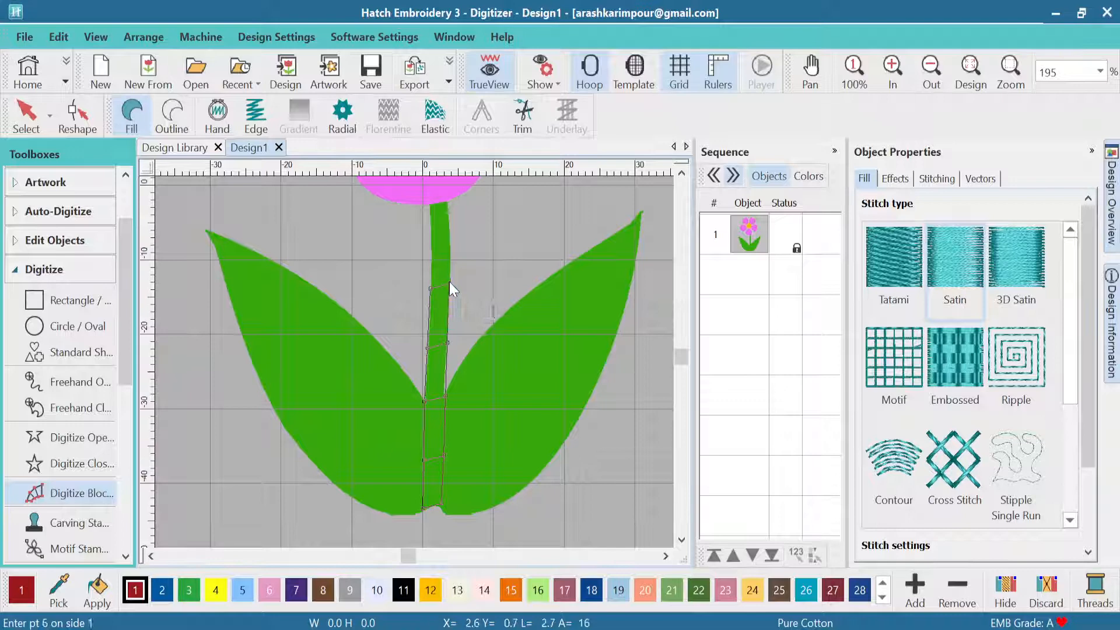
left_click(431, 229)
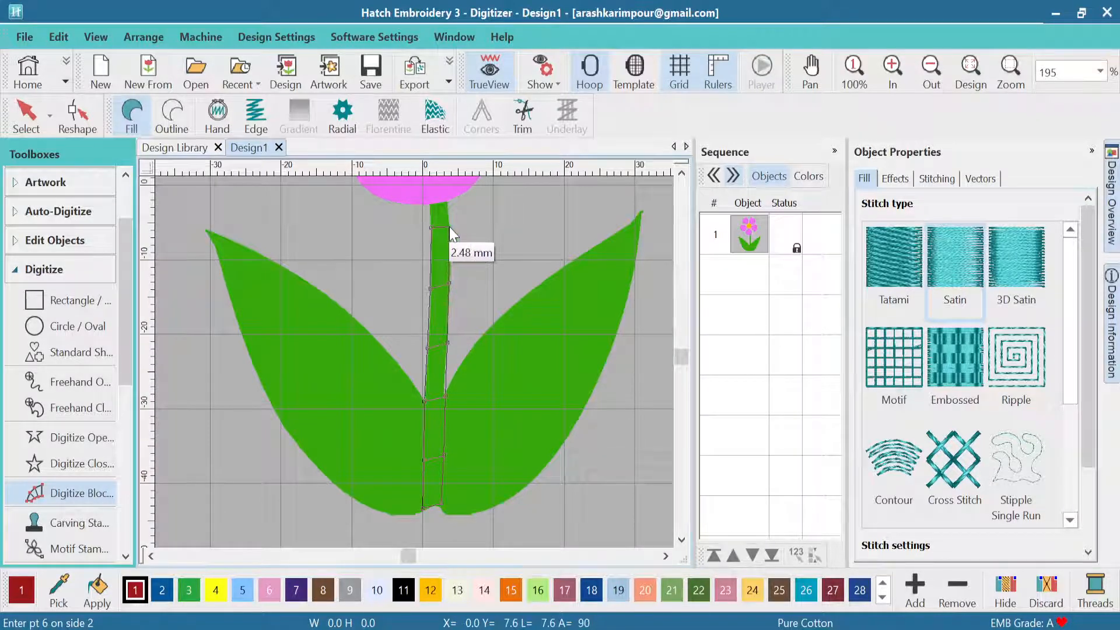
scroll(447, 195, "up", 2)
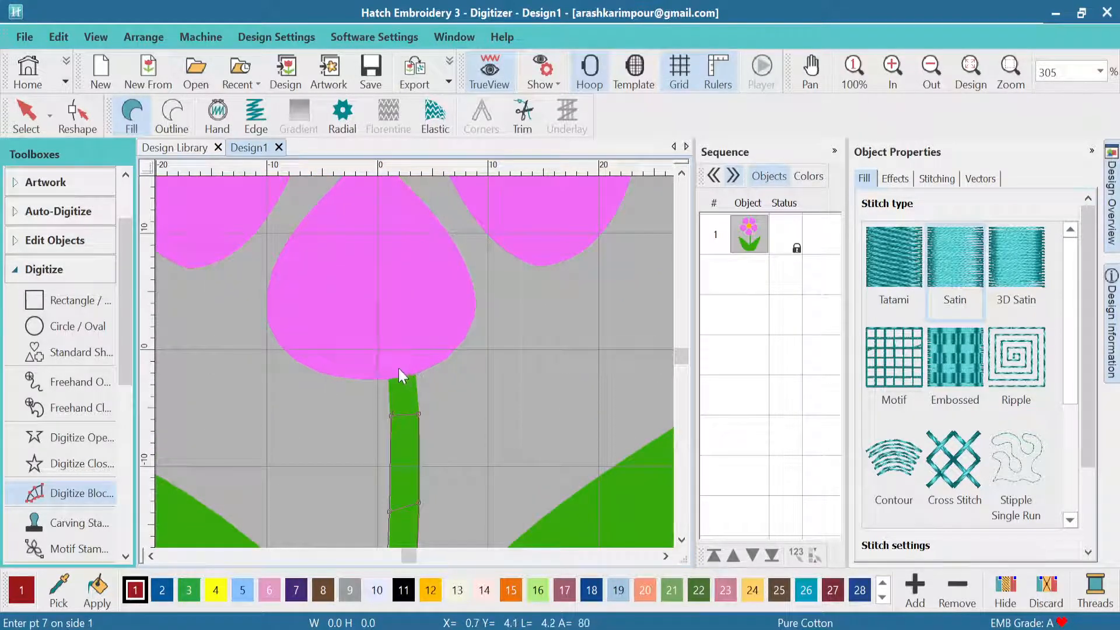
scroll(390, 376, "up", 2)
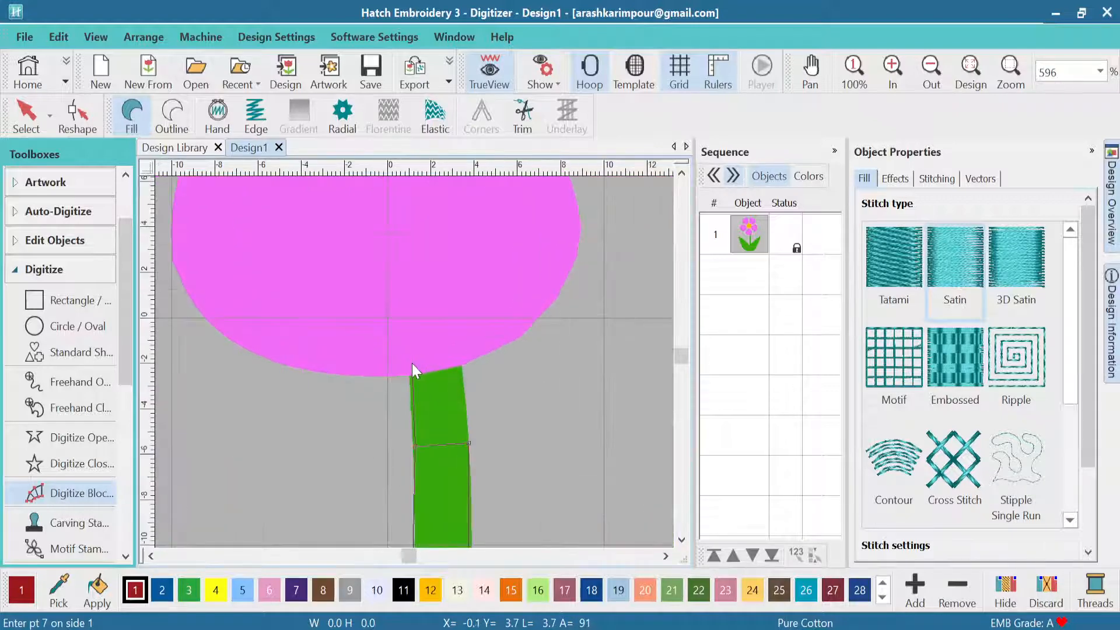
left_click(410, 365)
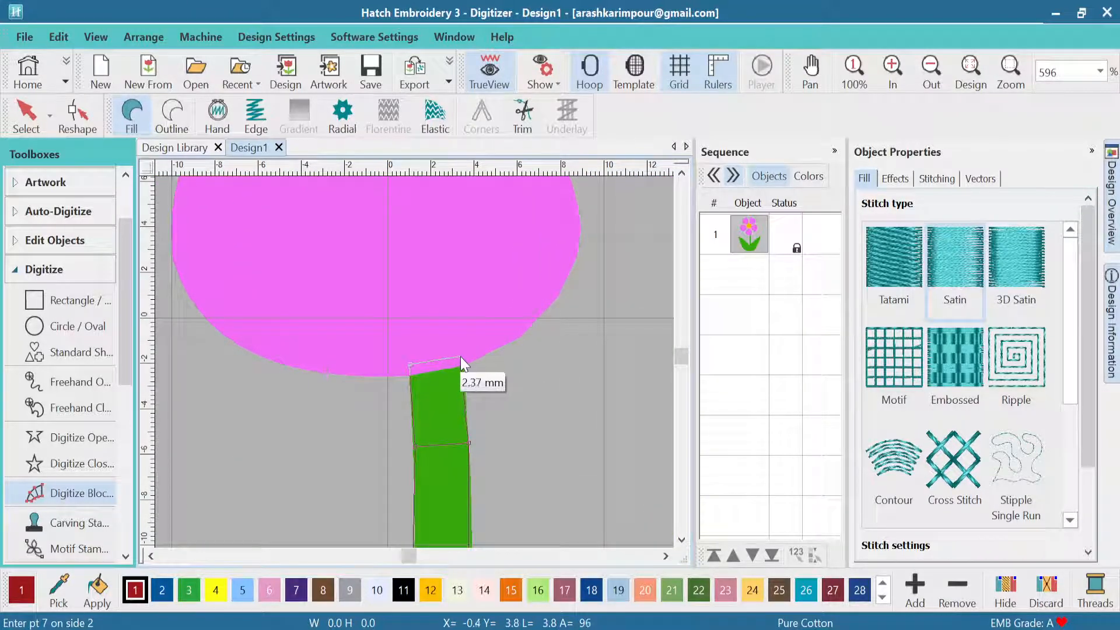
left_click(460, 358)
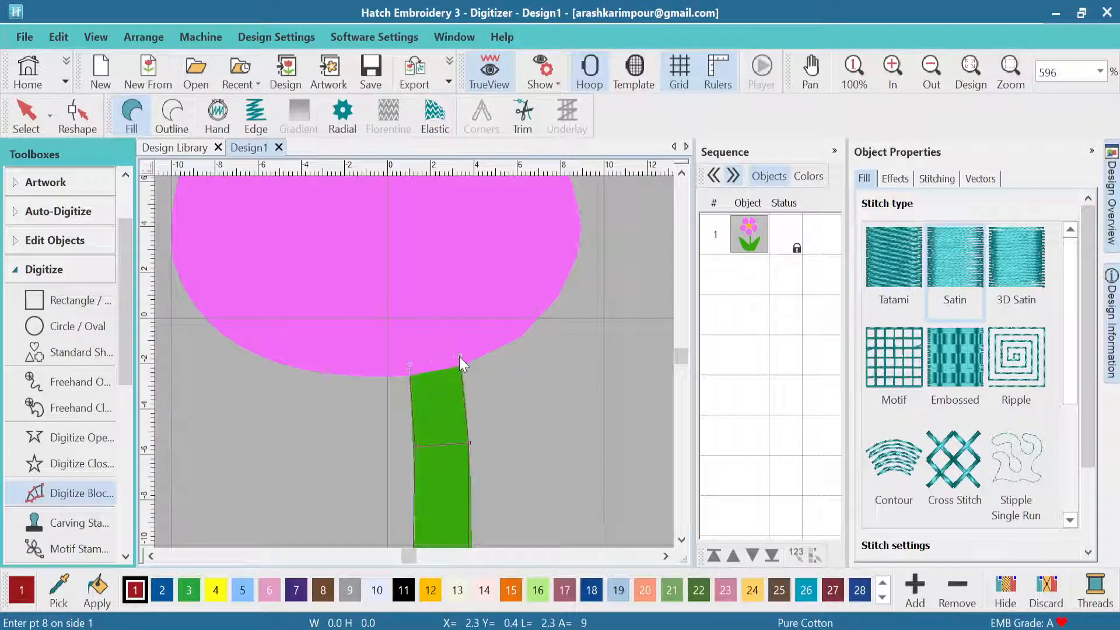
key("Return")
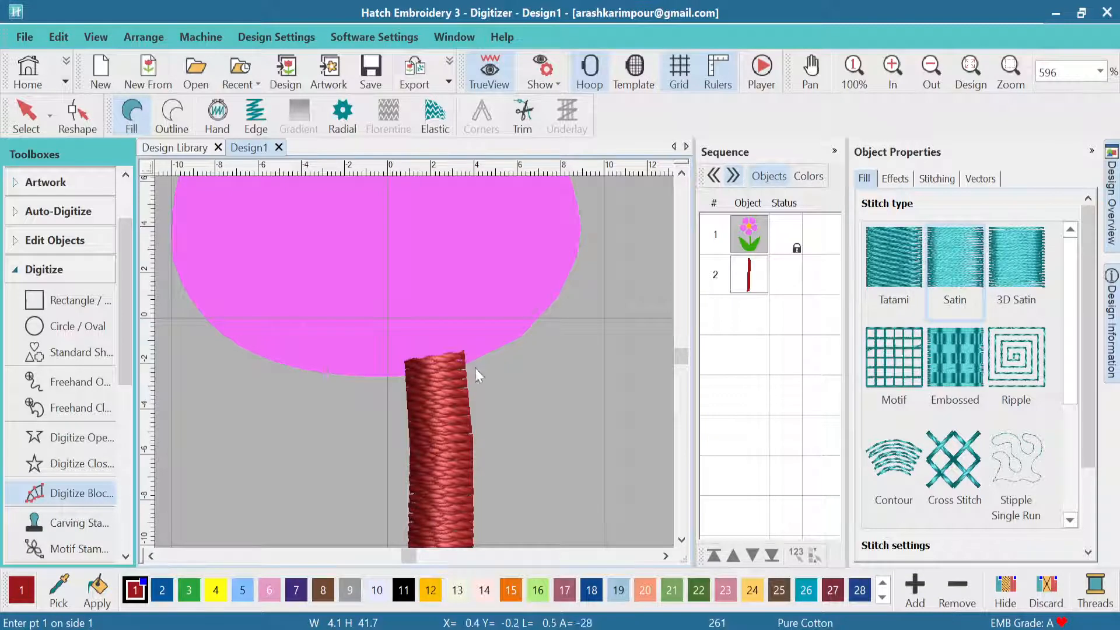
Recolor the digitized stem with green thread color 3.
left_click_drag(678, 357, 678, 365)
left_click(853, 69)
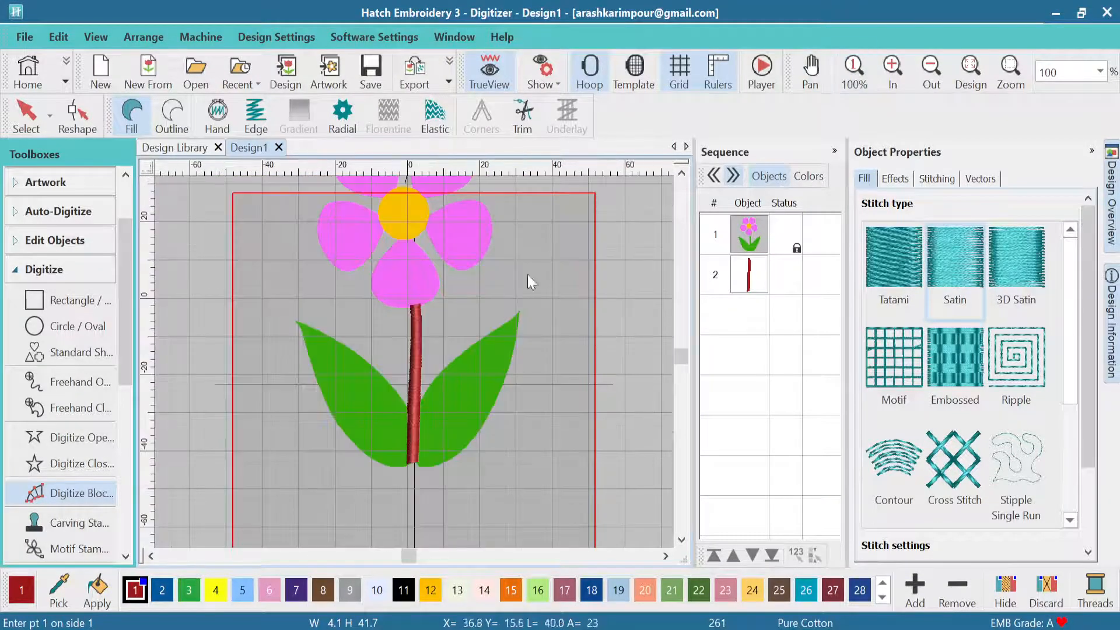
left_click(732, 288)
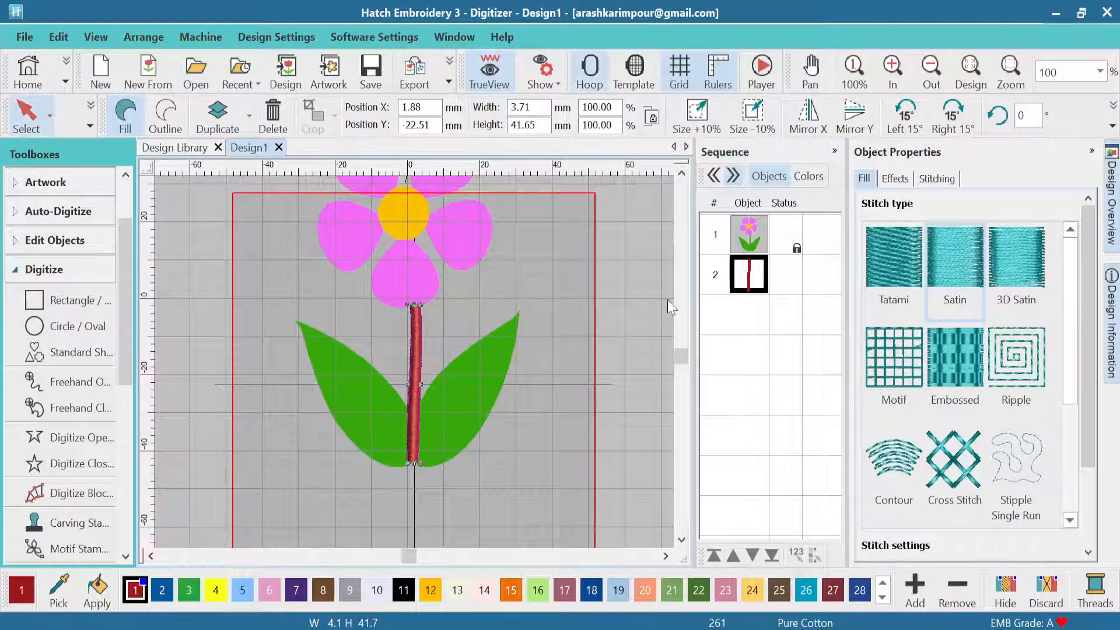
left_click(189, 589)
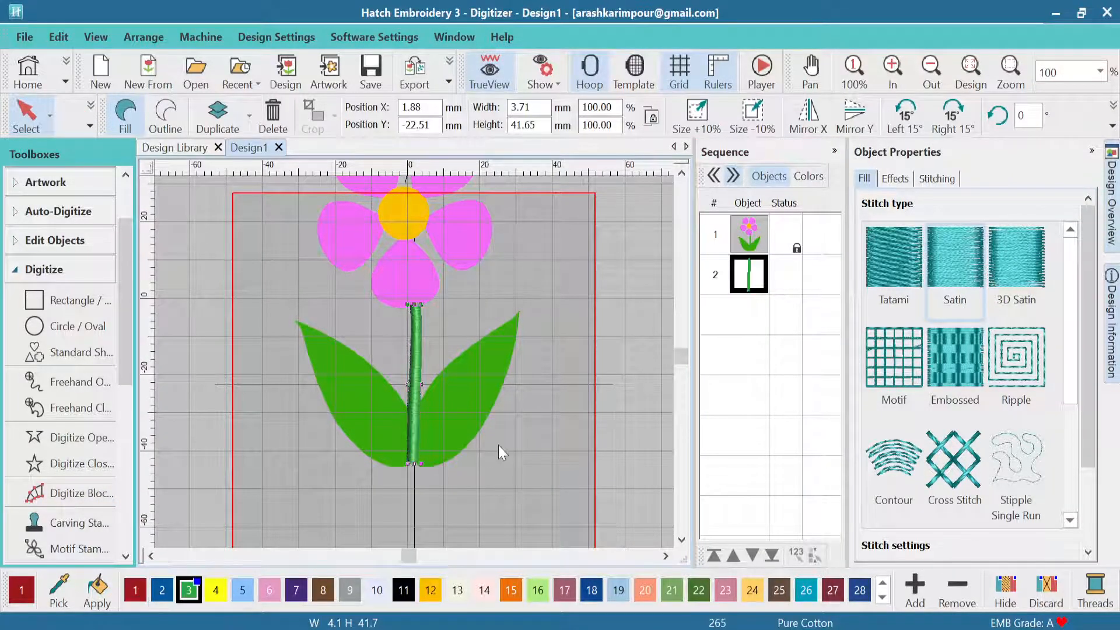
Examine the stem's satin stitches up close along with its fill, effects and underlay settings.
scroll(401, 422, "up", 1)
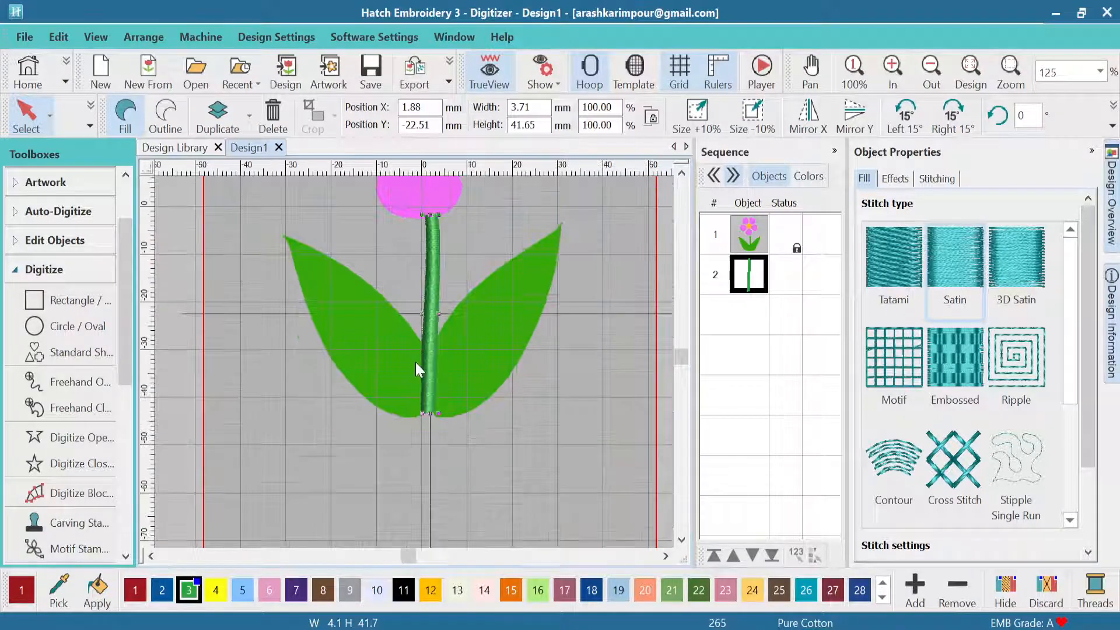
scroll(415, 362, "up", 4)
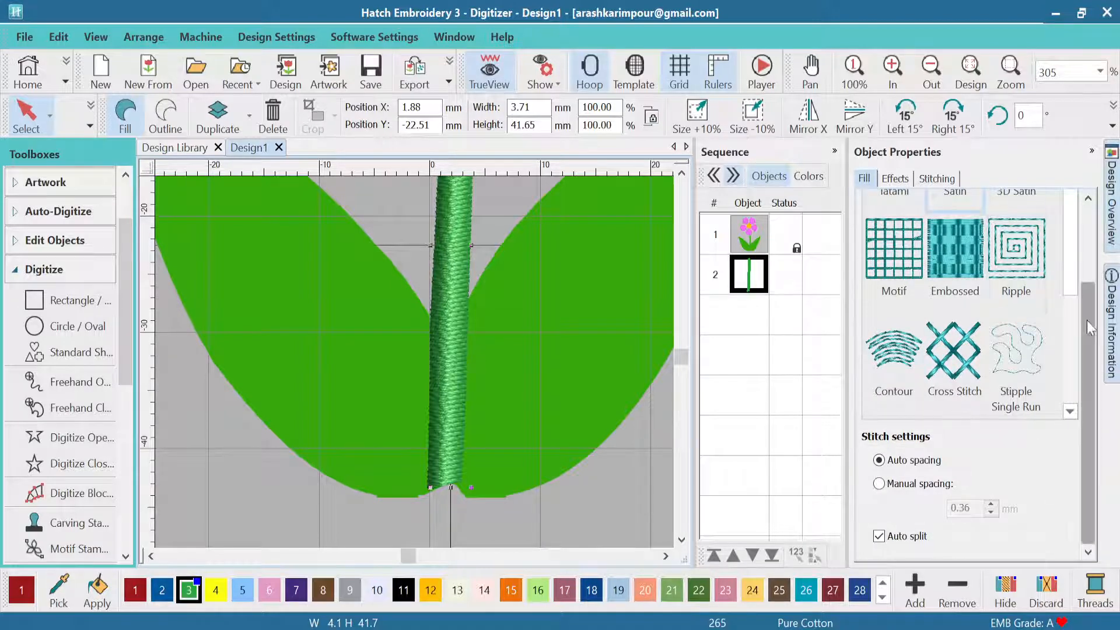
scroll(1086, 320, "up", 3)
left_click(895, 178)
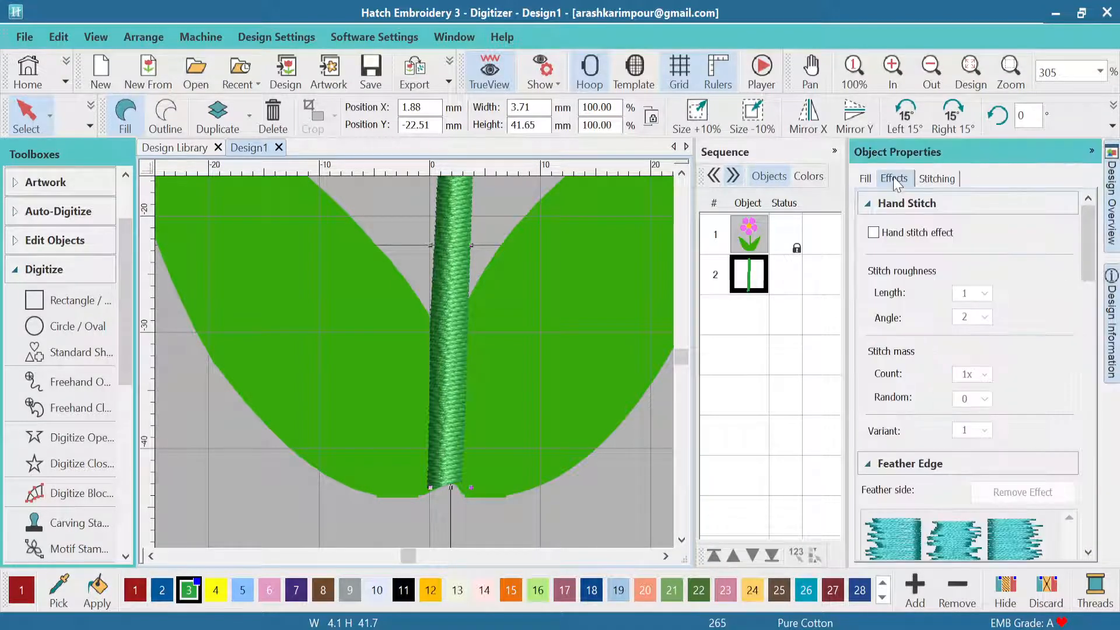
left_click(937, 178)
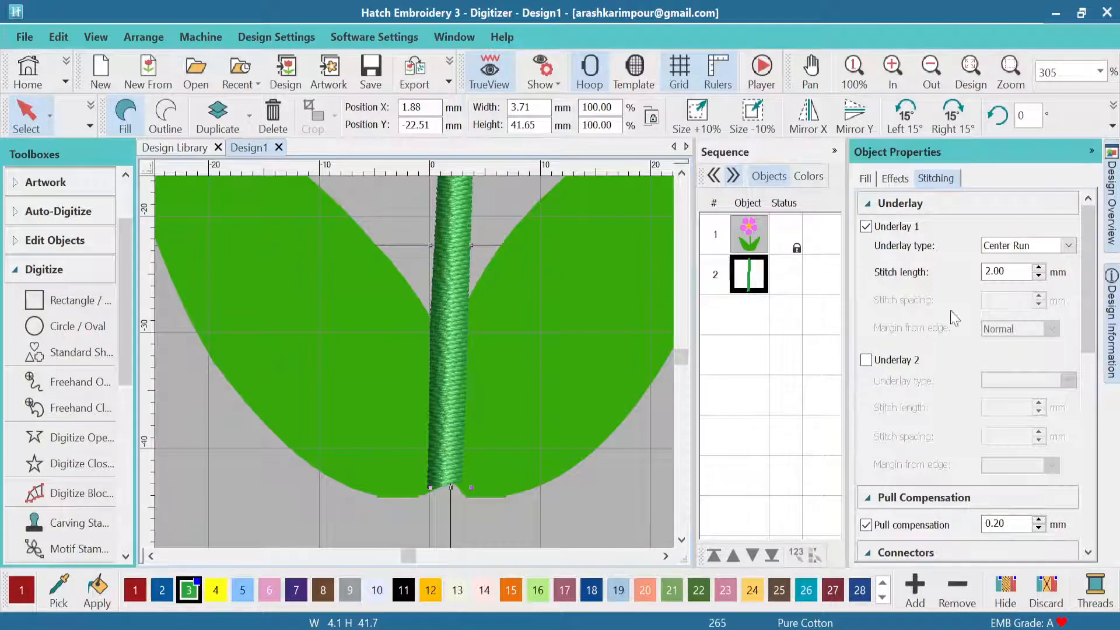
left_click(864, 179)
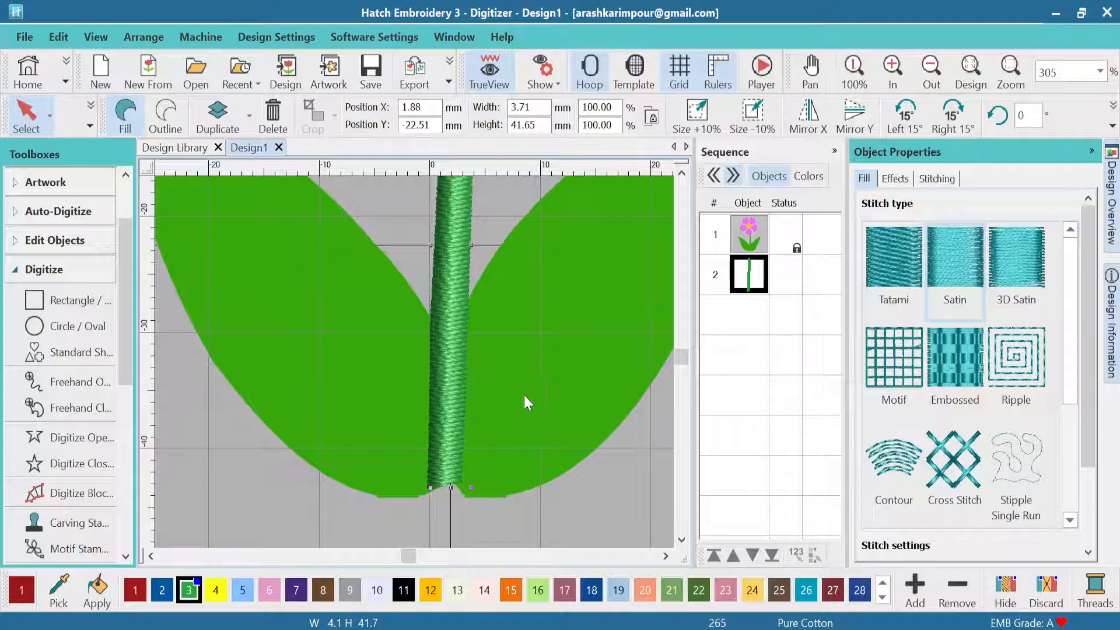
scroll(414, 362, "down", 2)
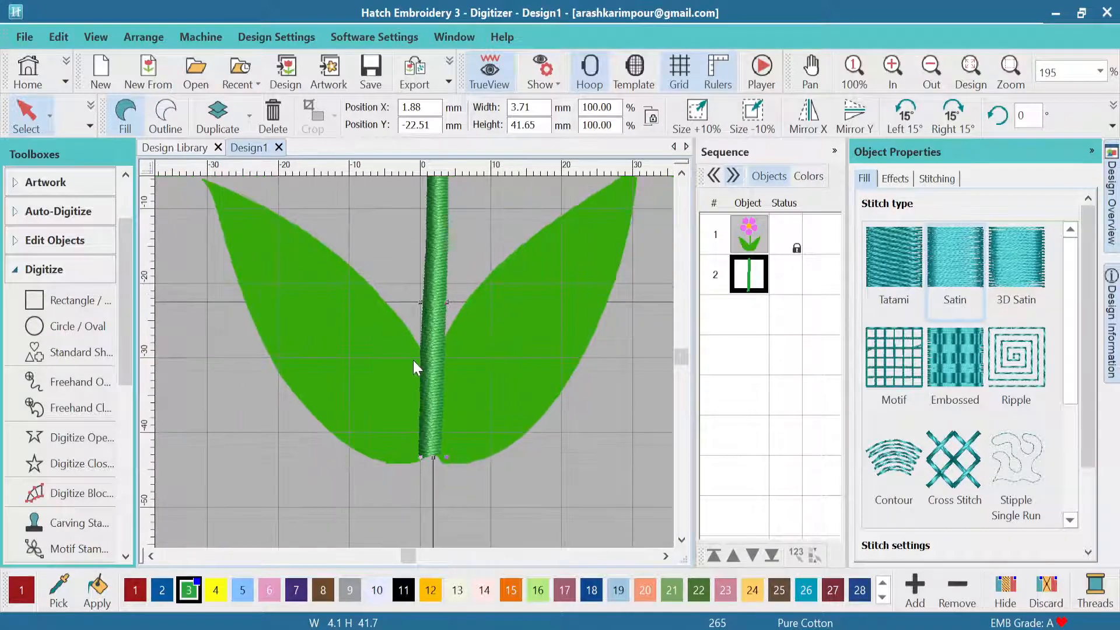
scroll(414, 357, "down", 1)
scroll(415, 367, "up", 1)
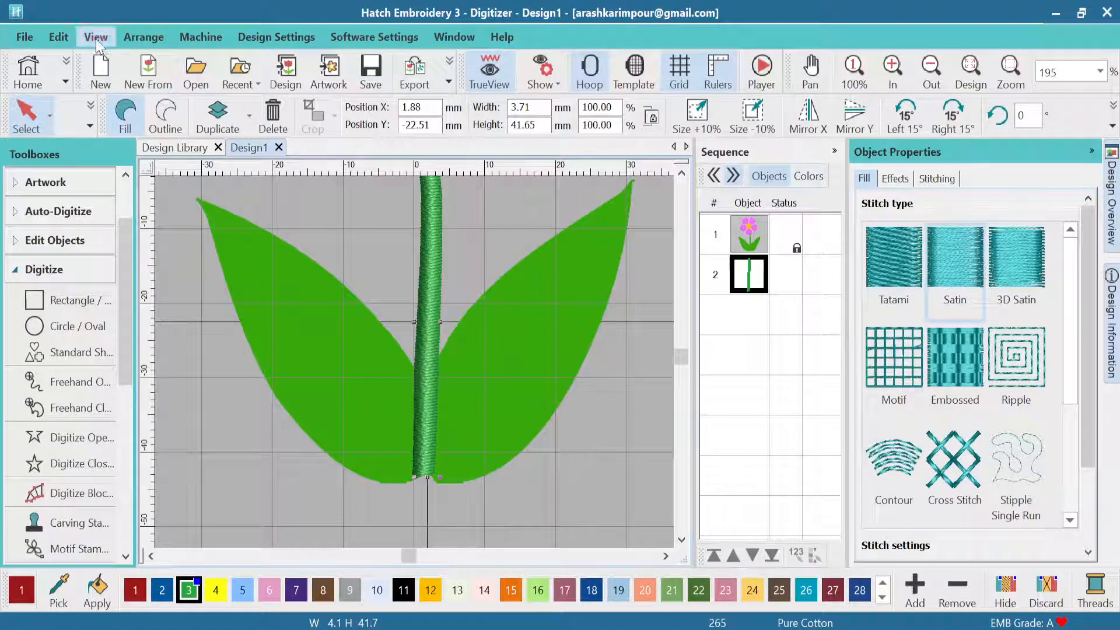
left_click(190, 38)
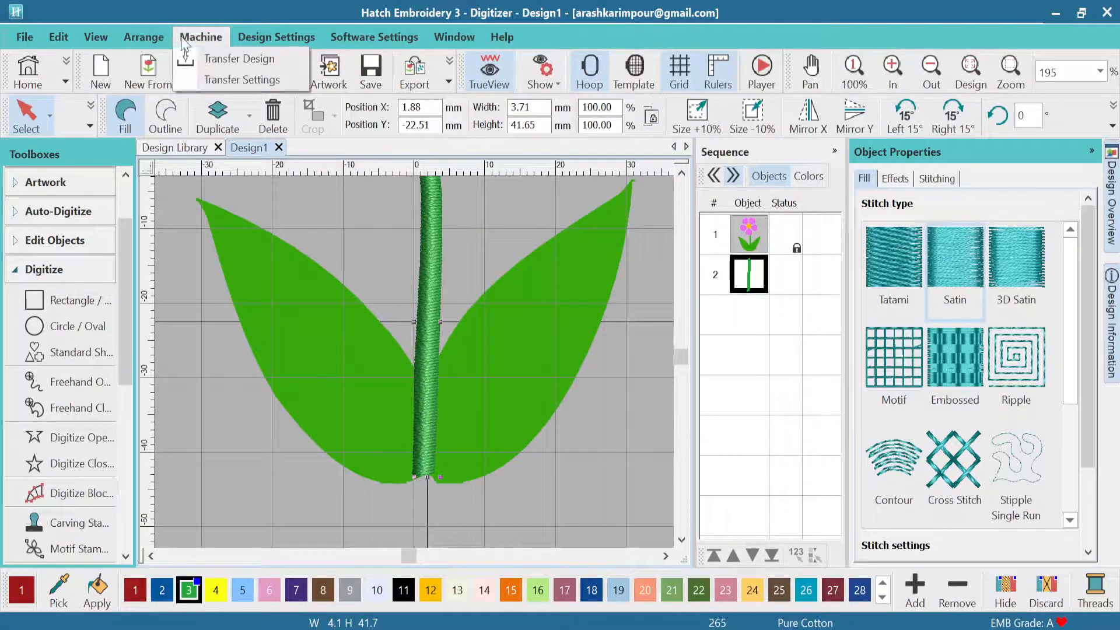
left_click(143, 36)
left_click(96, 37)
left_click(141, 217)
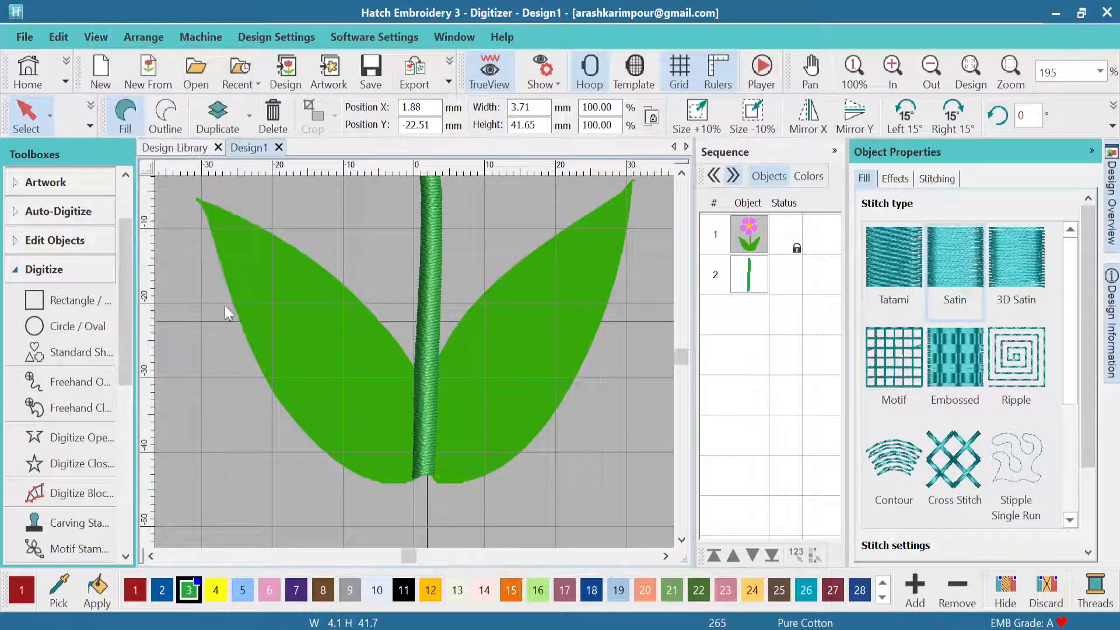
Measure the distance across the left leaf.
left_click(288, 412)
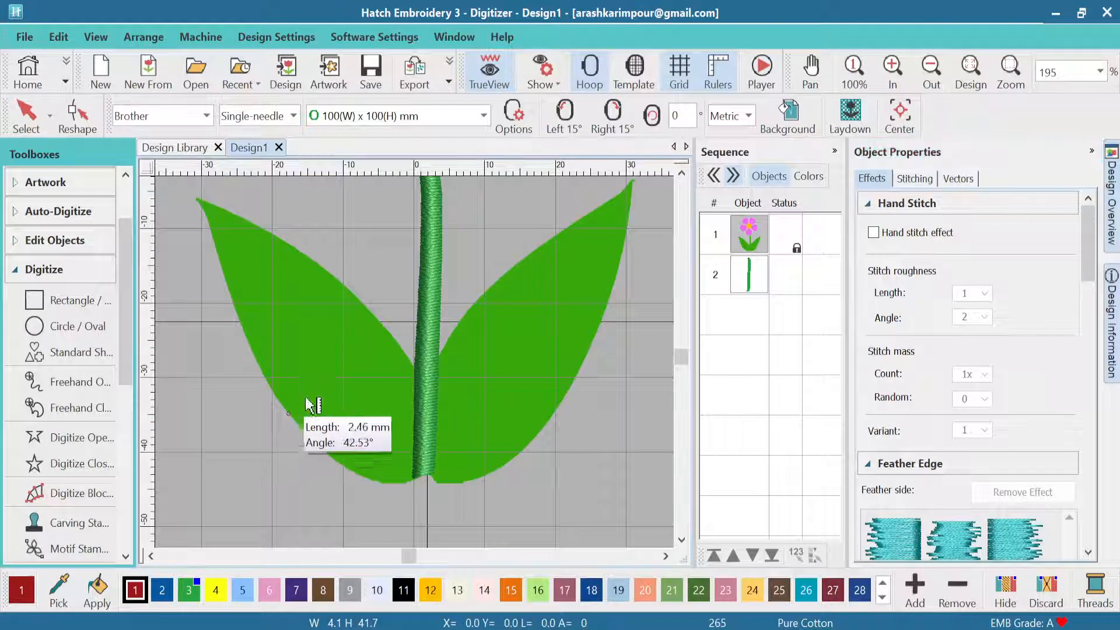
left_click(372, 330)
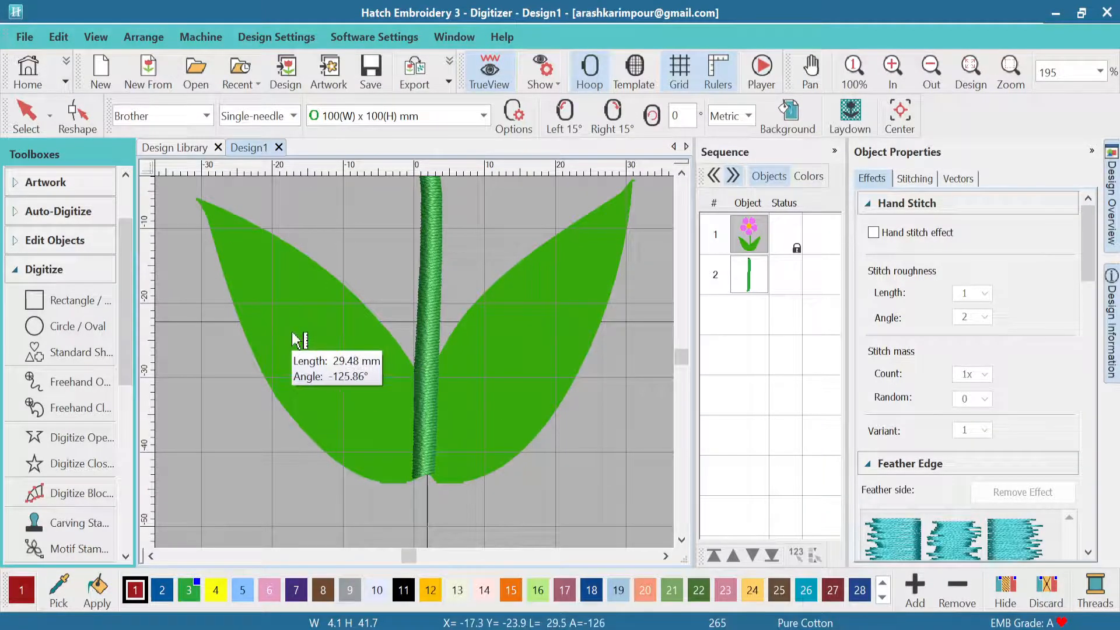
key("Escape")
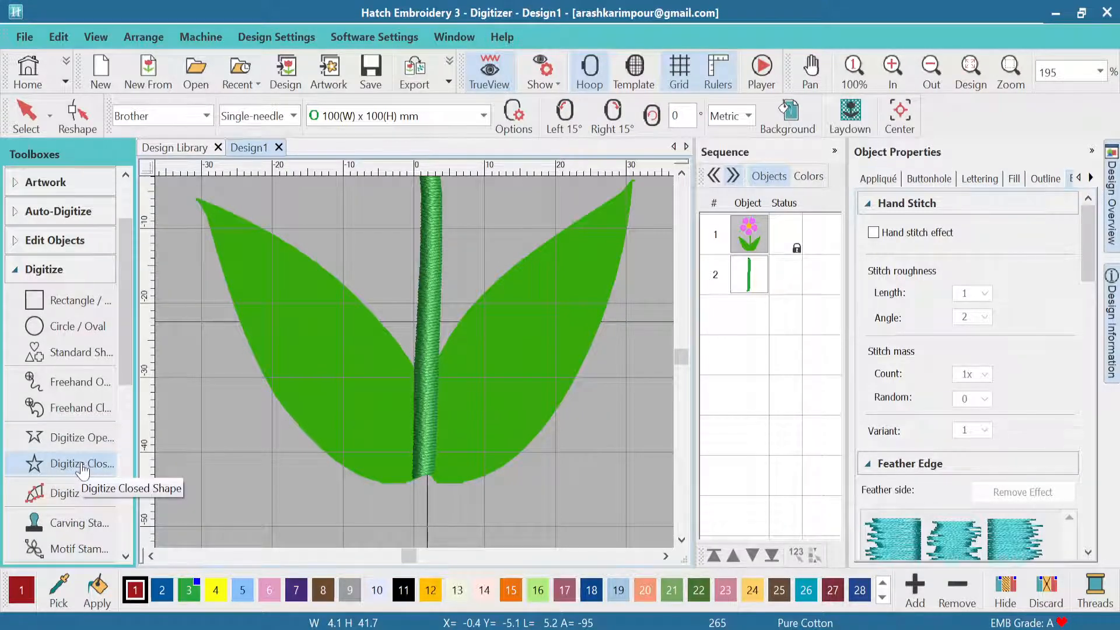
Turn off TrueView and begin a Satin-filled closed shape on the left leaf, placing points up its inner edge from slightly inside the stem.
left_click(489, 71)
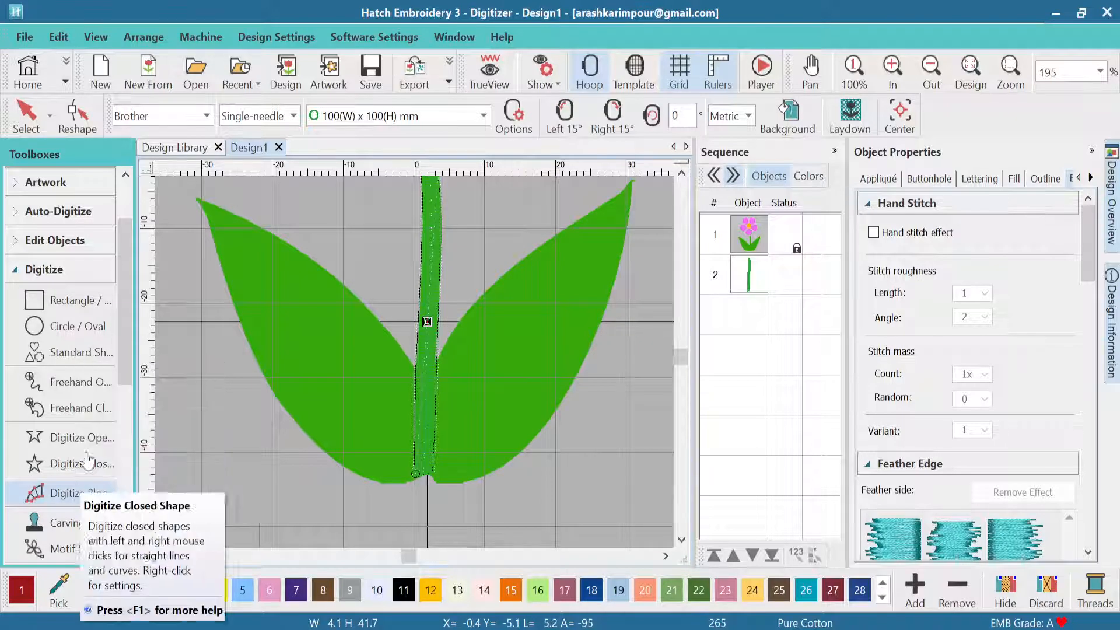
left_click(73, 465)
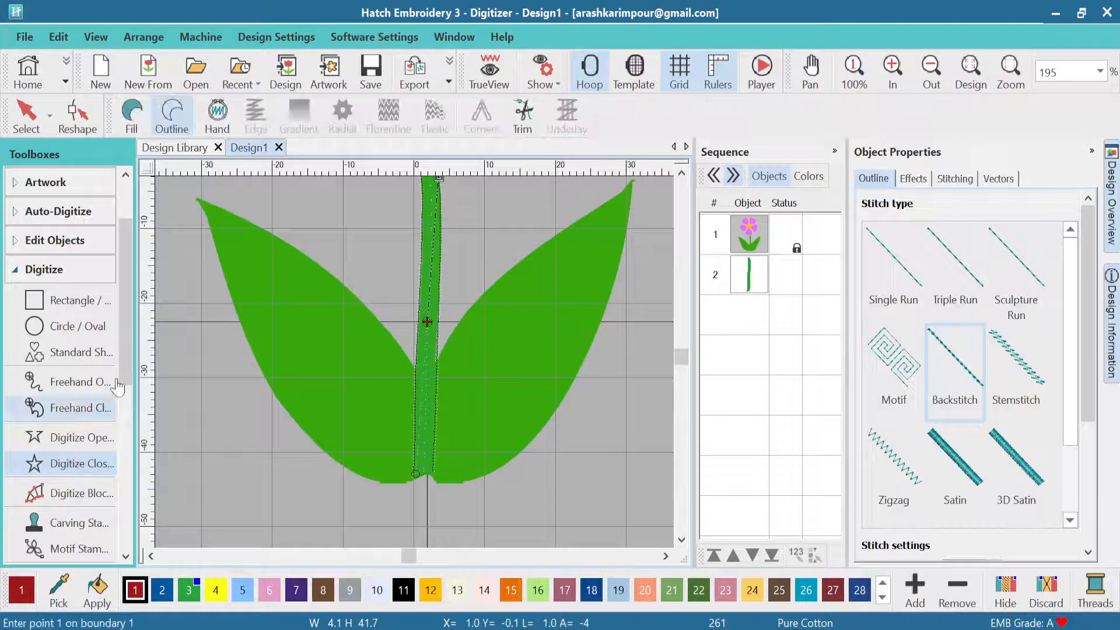
left_click(130, 116)
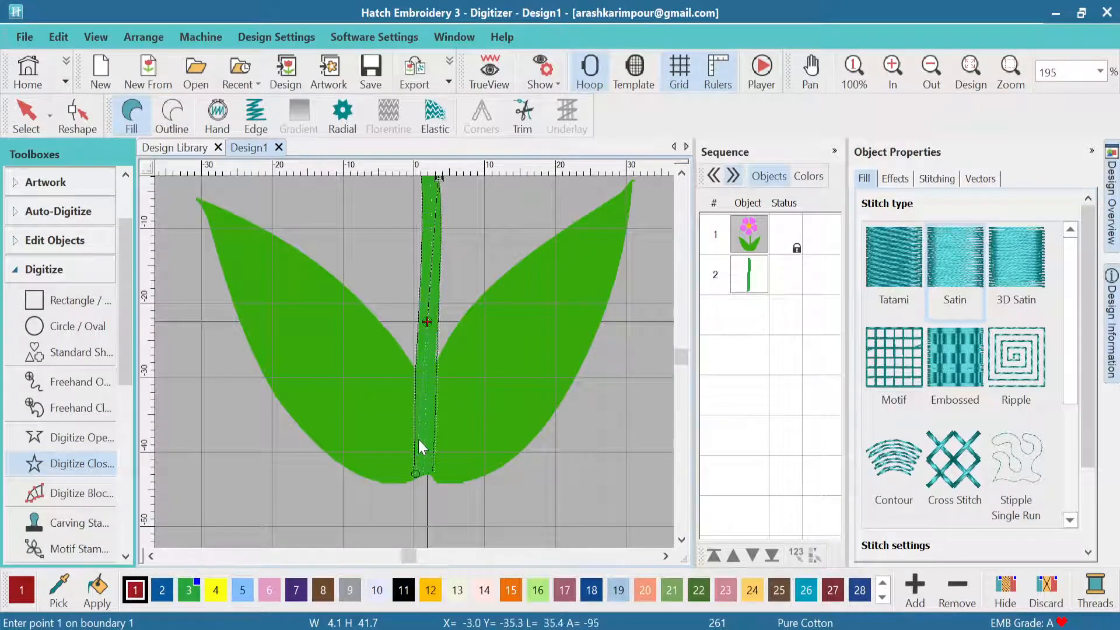
scroll(418, 373, "up", 2)
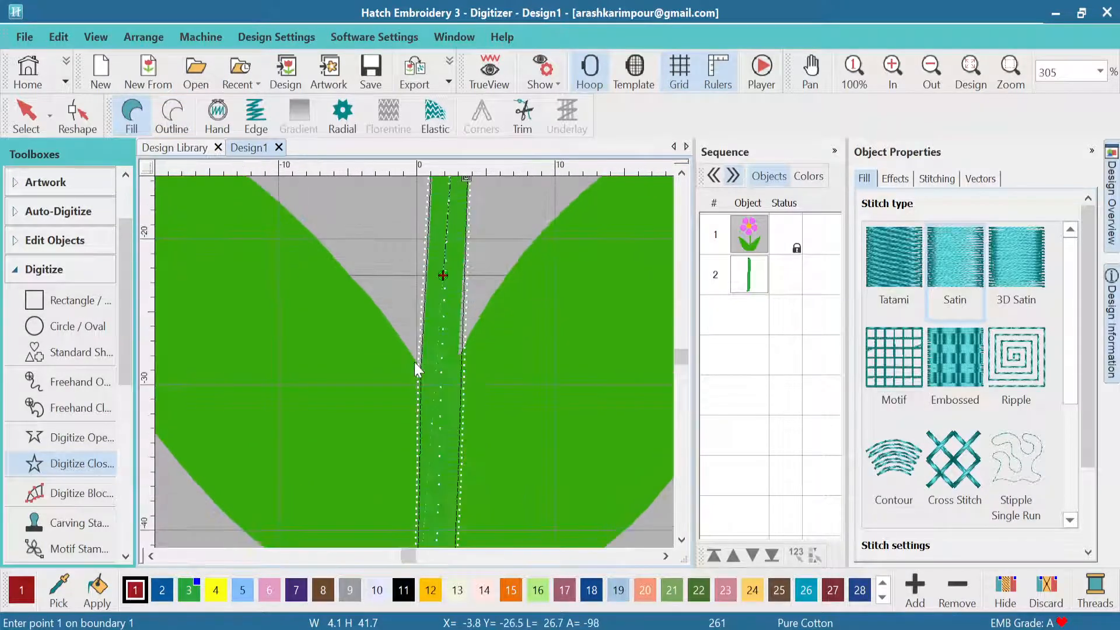
scroll(415, 363, "up", 2)
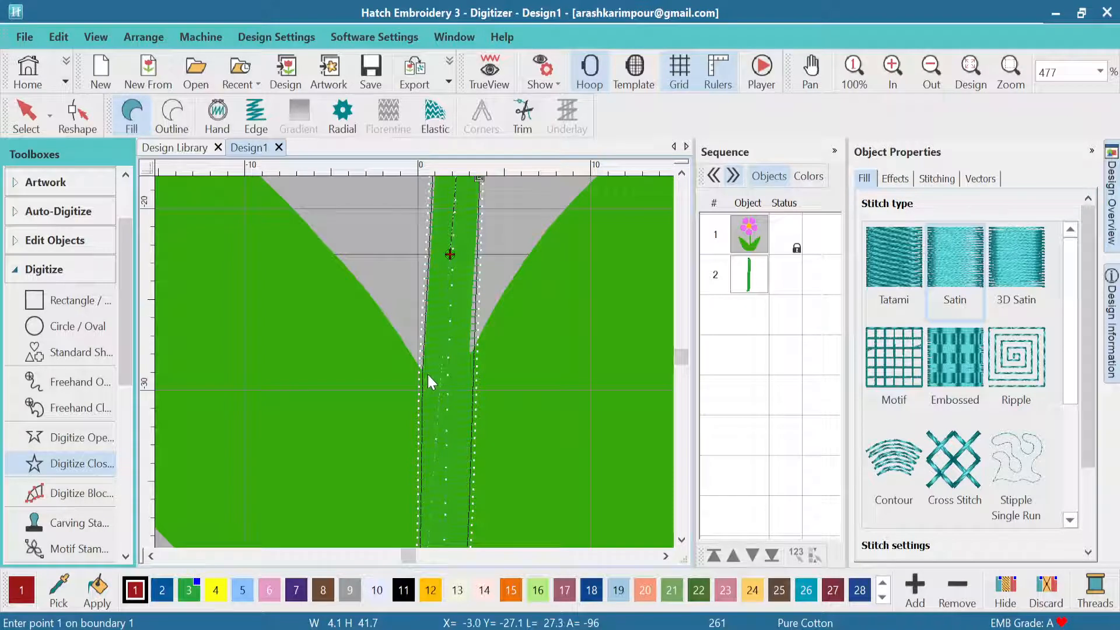
left_click(428, 374)
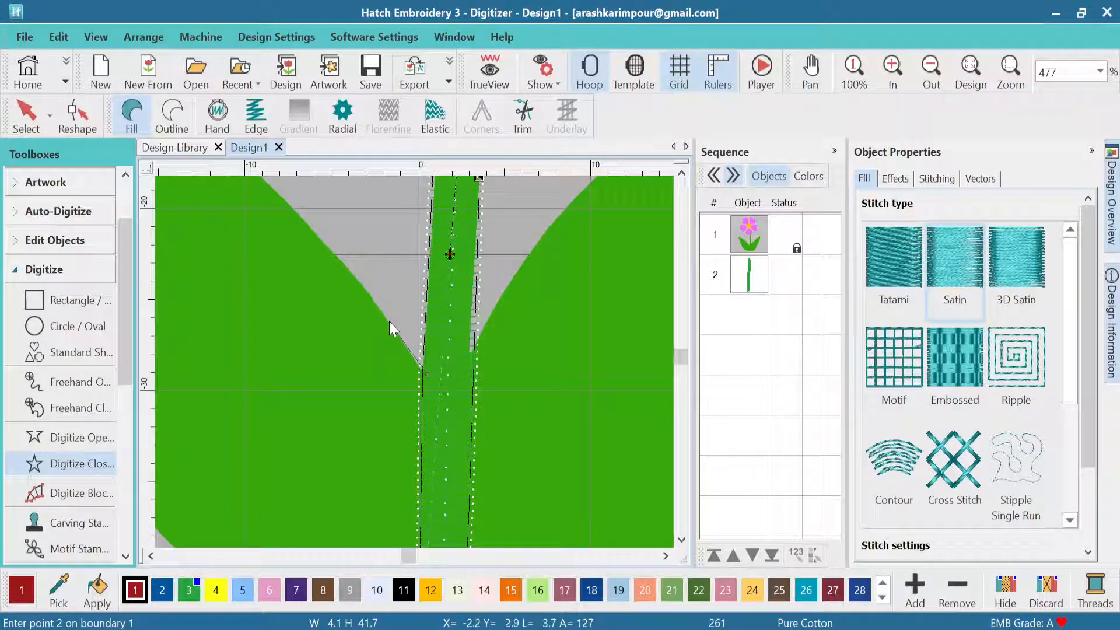
left_click(389, 321)
left_click(342, 261)
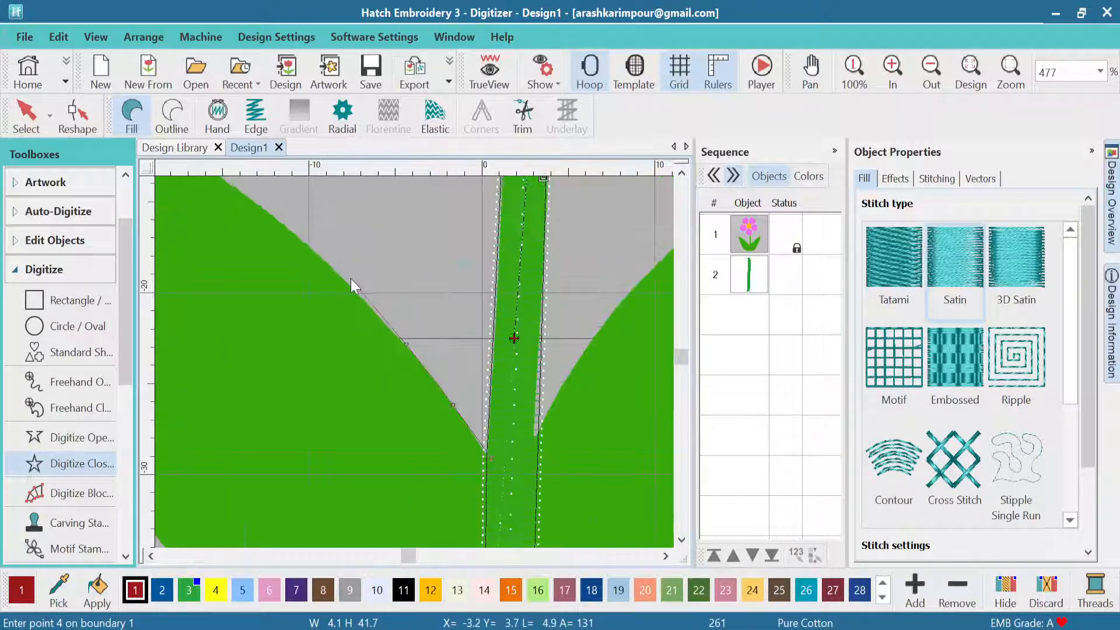
Continue the closed shape's points along the left leaf's upper edge to its pointed tip.
scroll(326, 283, "down", 2)
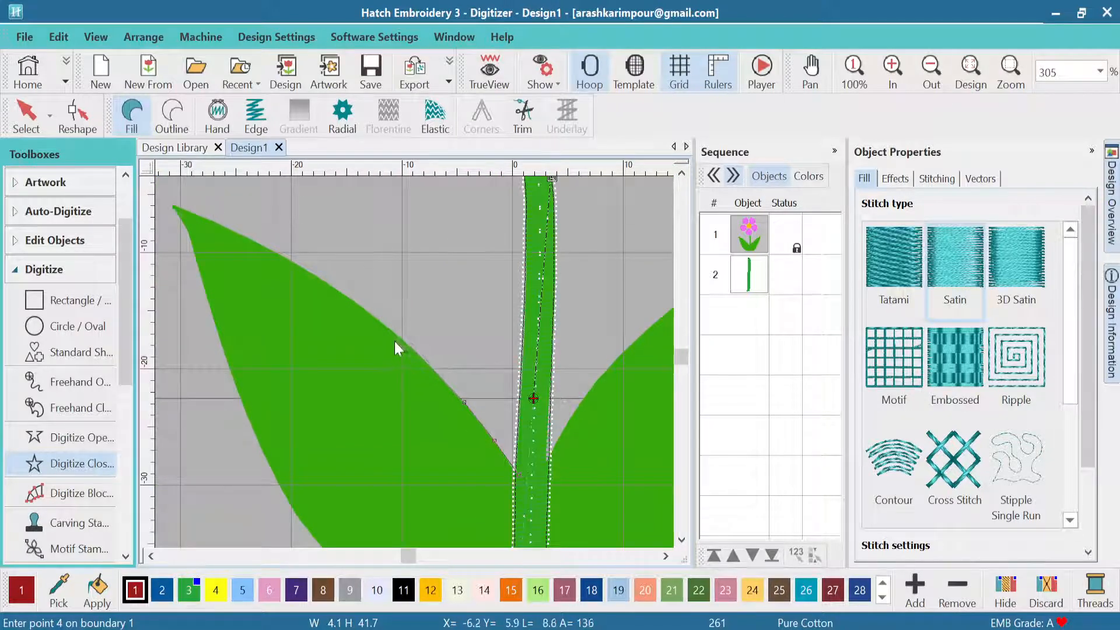
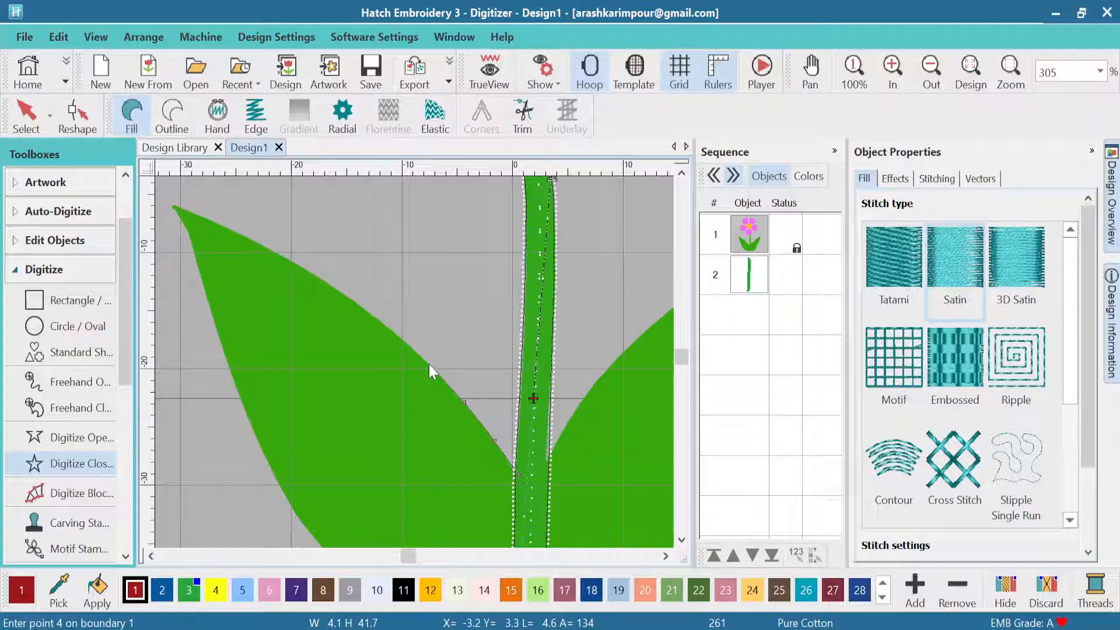
left_click(429, 364)
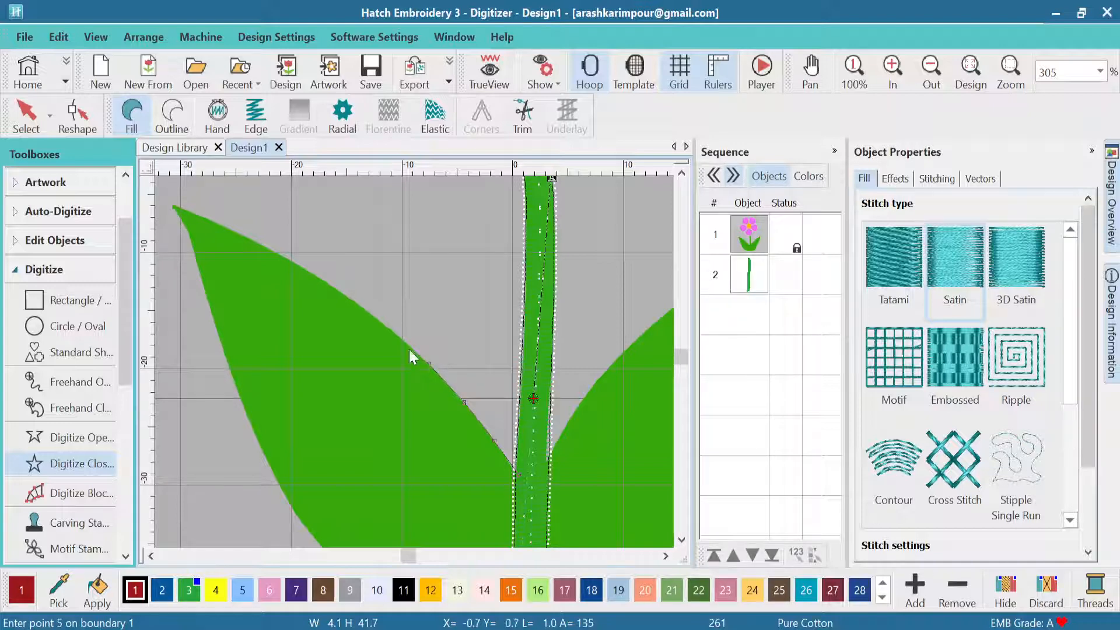
left_click(372, 313)
left_click(289, 260)
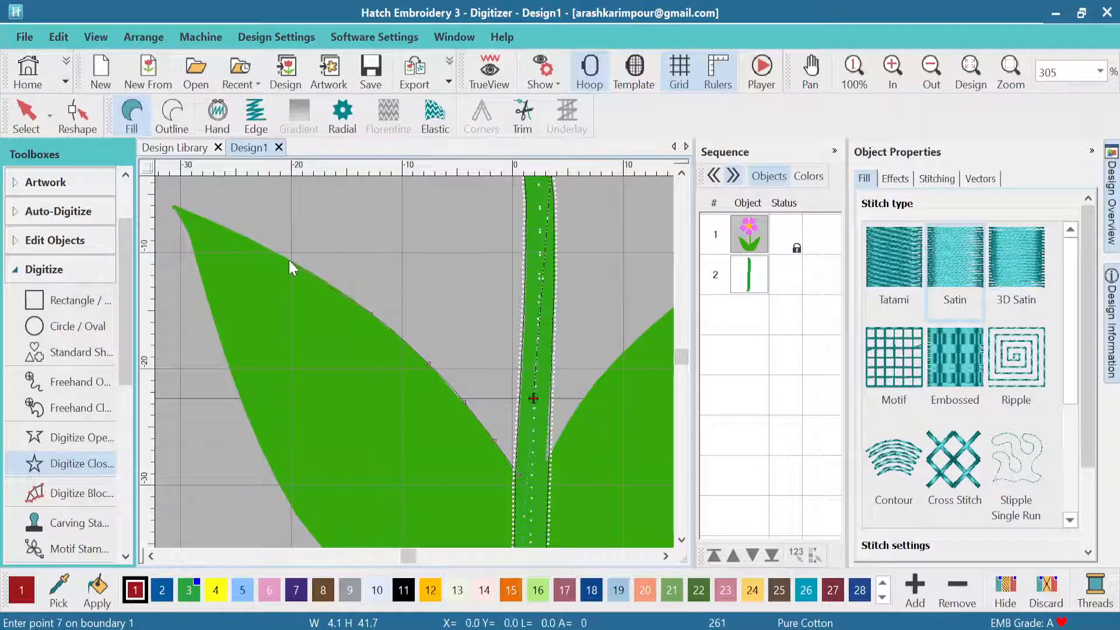
left_click(199, 216)
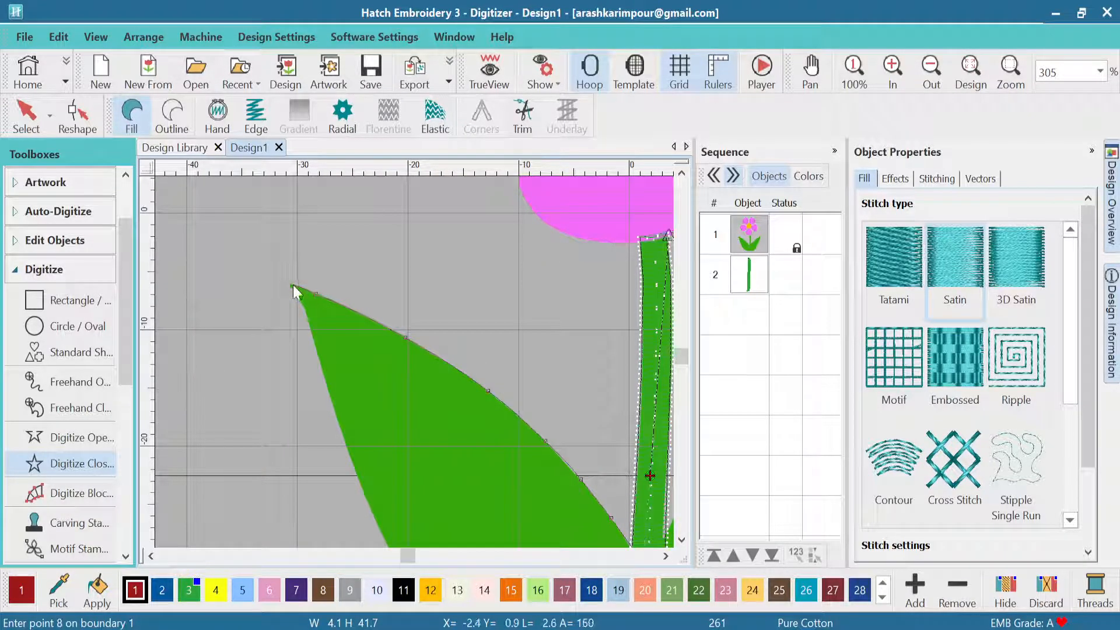
left_click(288, 282)
Trace the left leaf's outer edge from just below the tip down toward its base, using curve points along the long curve.
left_click(306, 309)
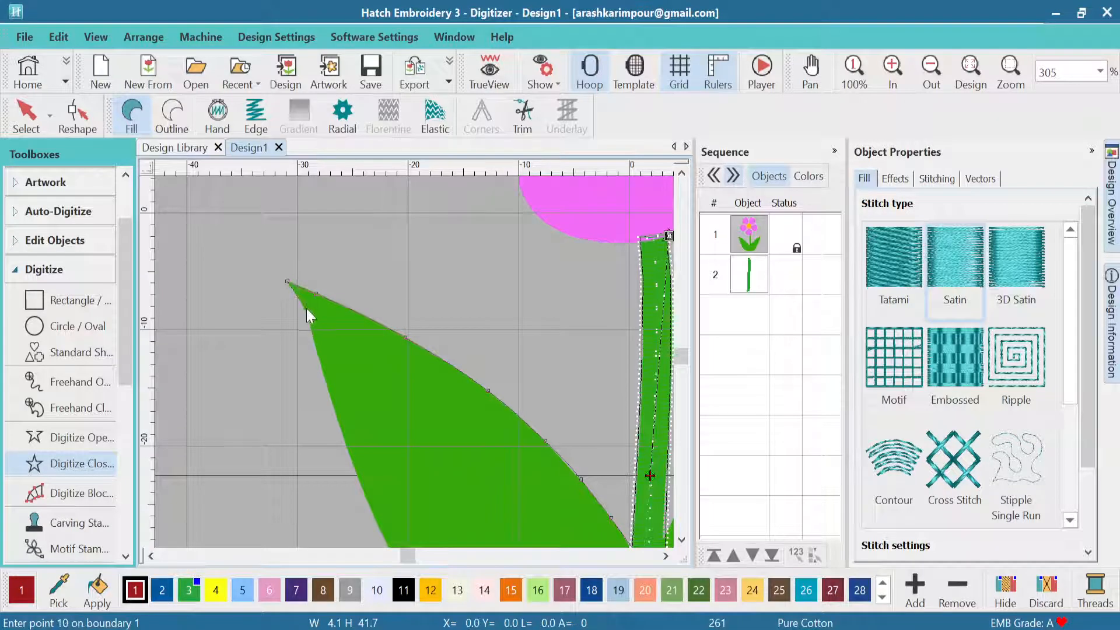
right_click(332, 402)
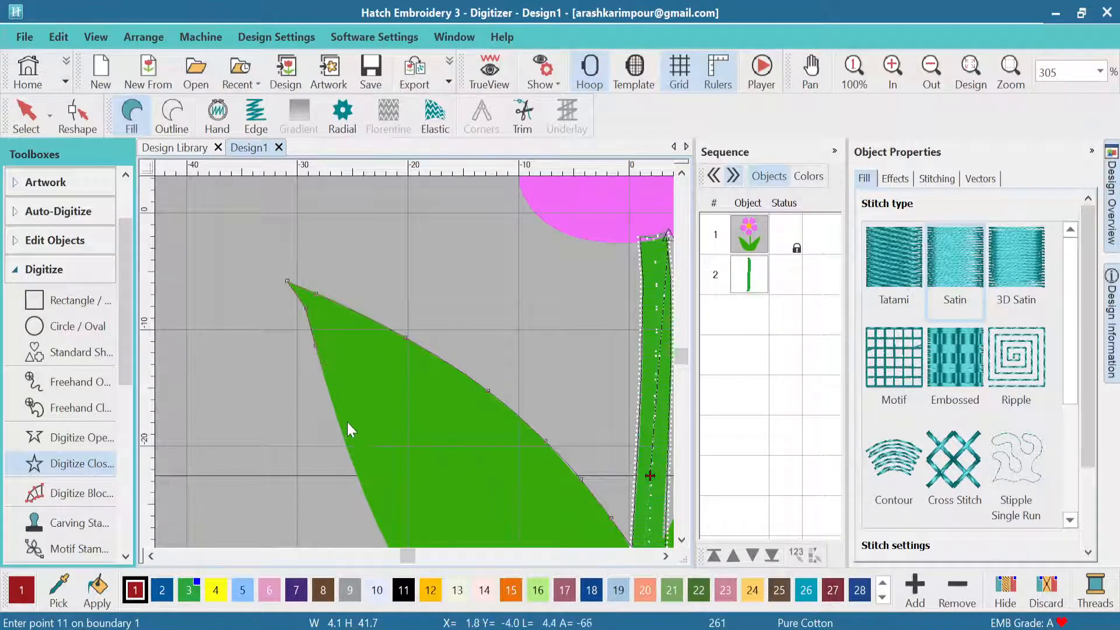
right_click(349, 448)
scroll(348, 444, "down", 2)
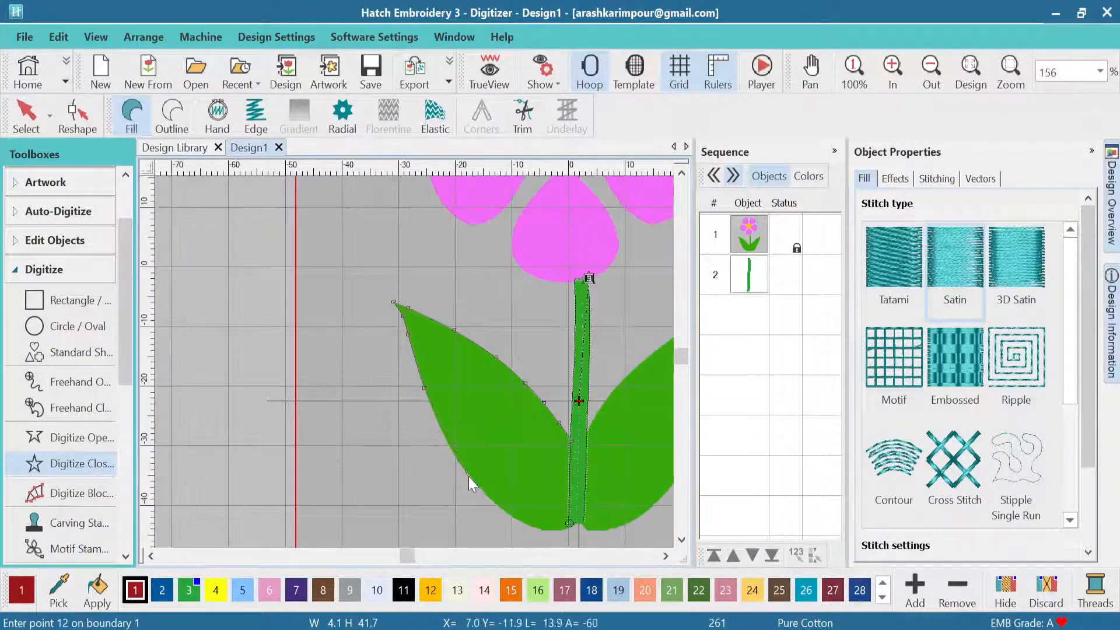
right_click(449, 442)
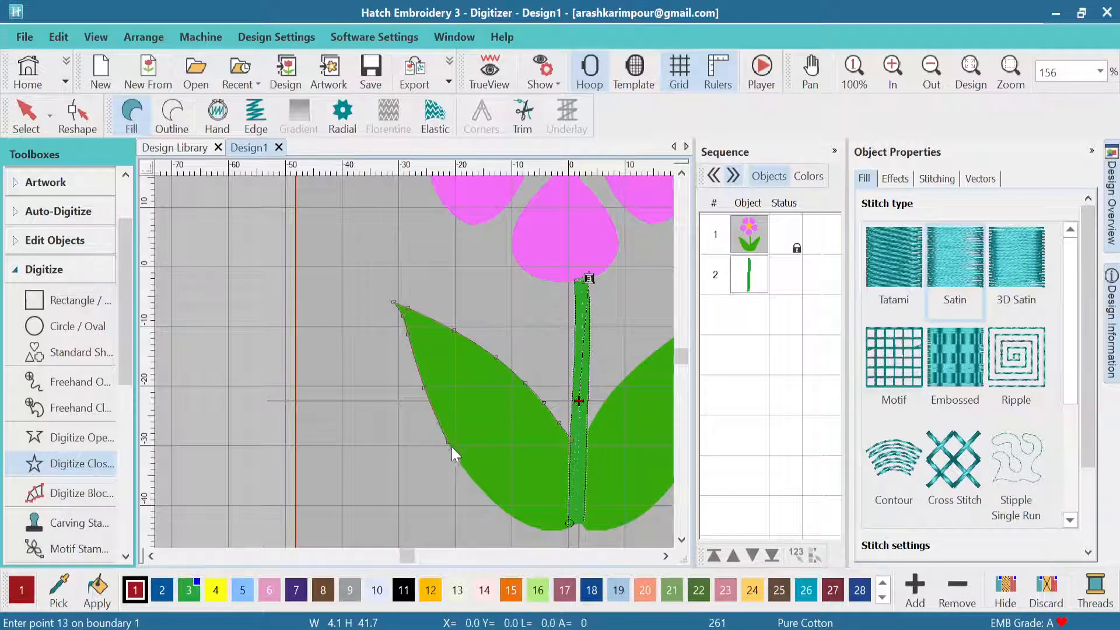
right_click(484, 492)
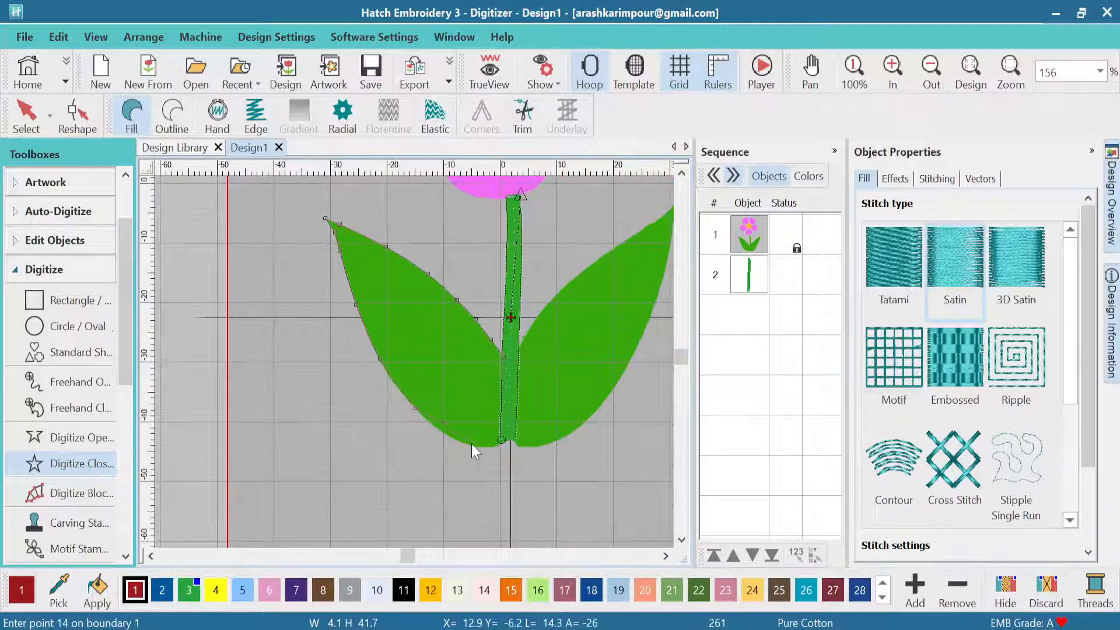
Trace the left leaf's rounded base to a corner point inside the stem and finish the filled shape, about 38 mm high.
scroll(472, 447, "up", 2)
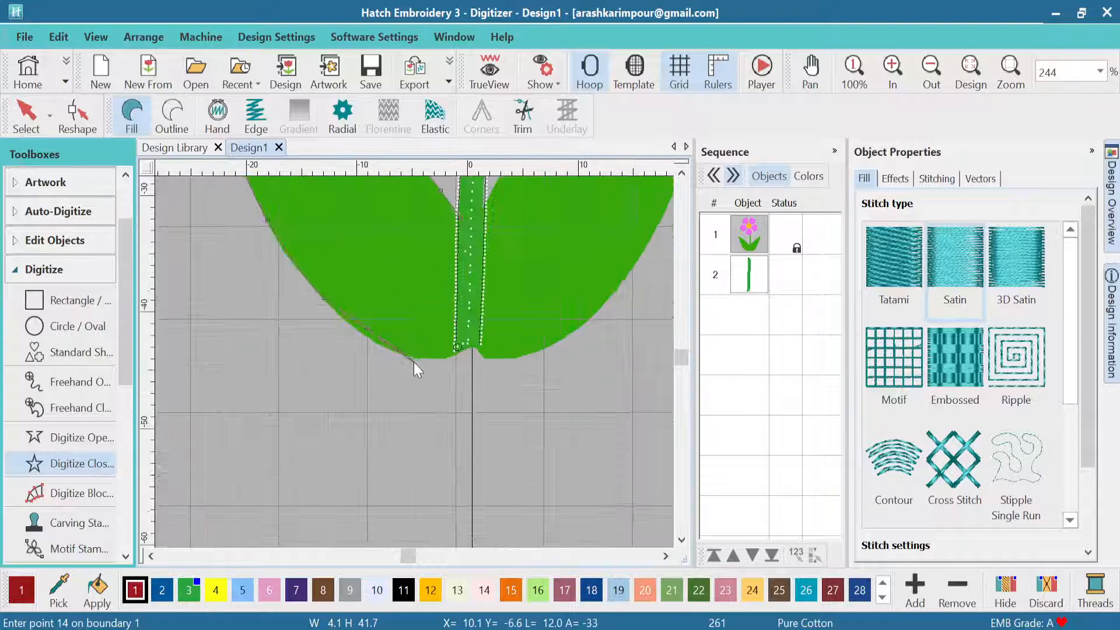
right_click(385, 349)
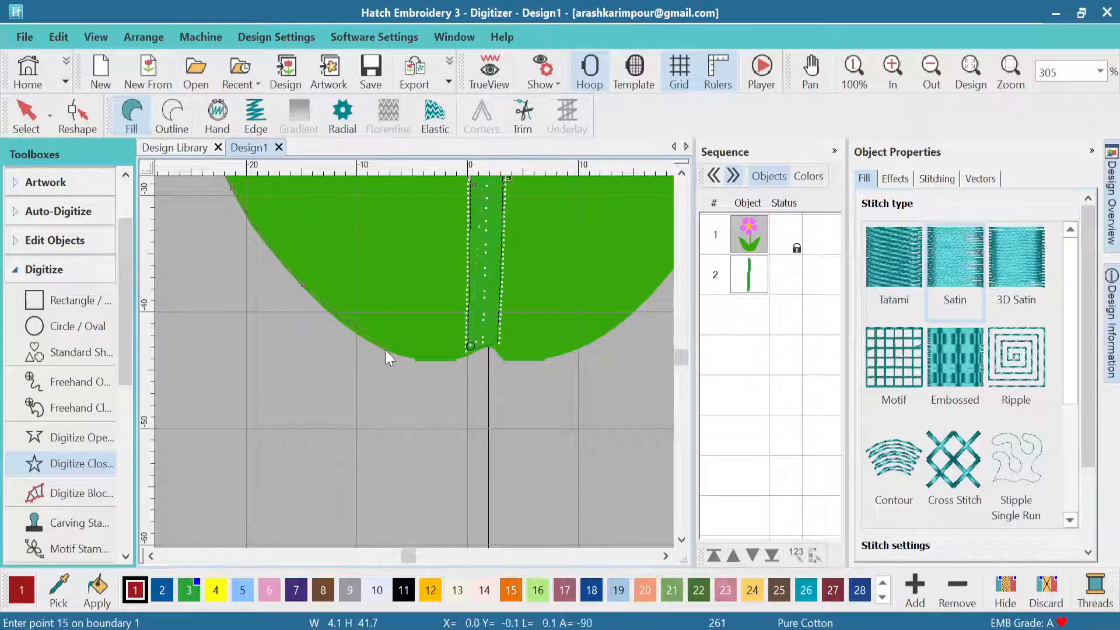
right_click(445, 361)
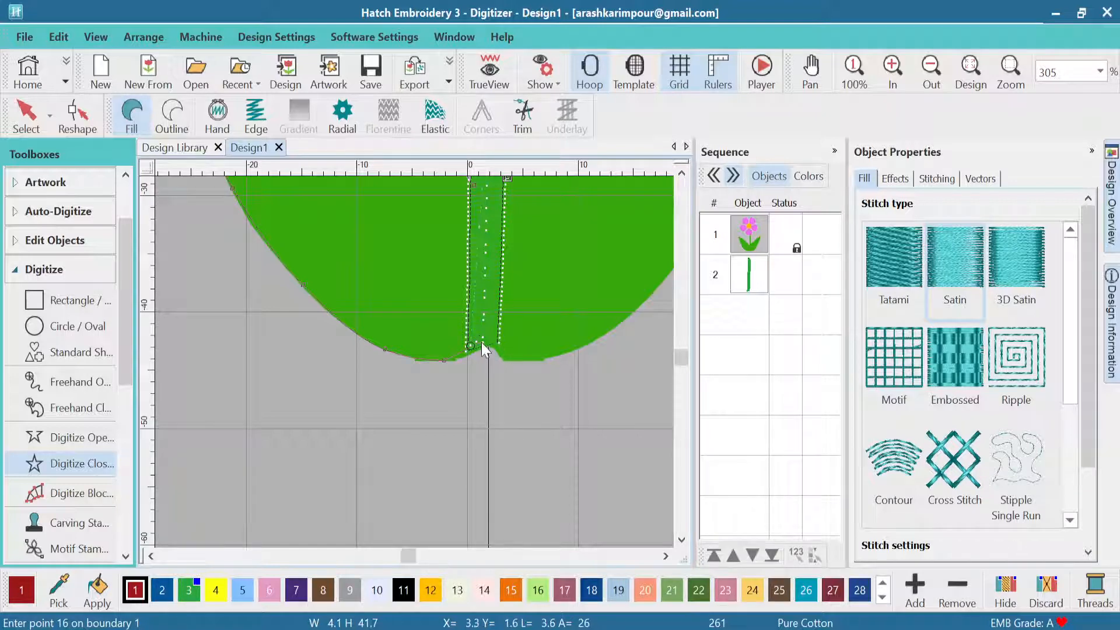
left_click(477, 341)
key("Return")
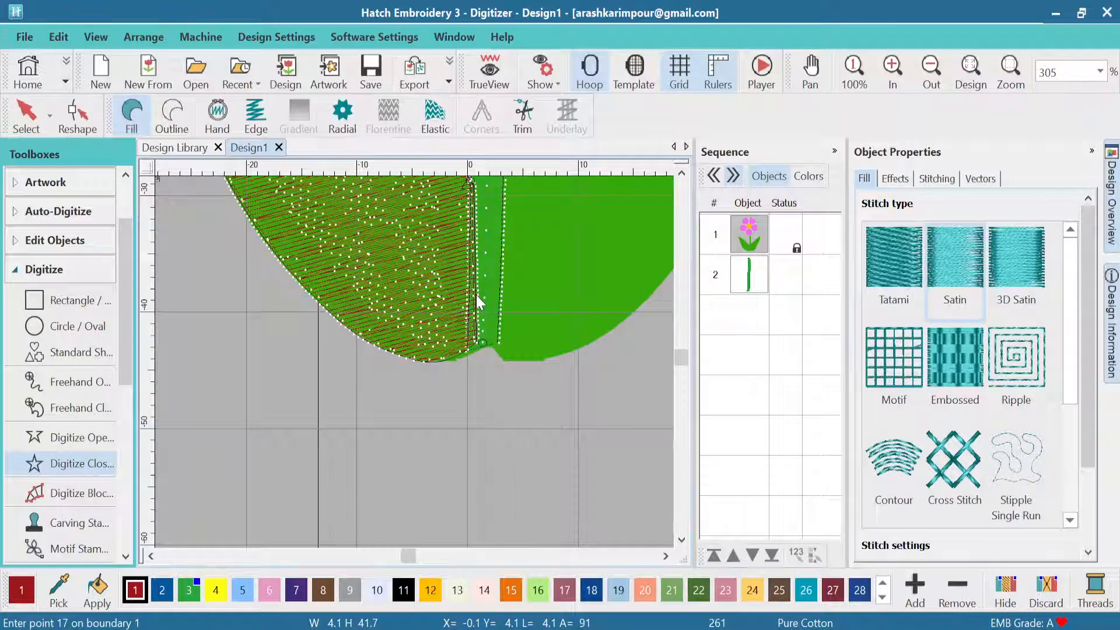
Reshape the left leaf by moving its bottom corner point slightly outward, reducing its overlap with the stem.
key("shift+z")
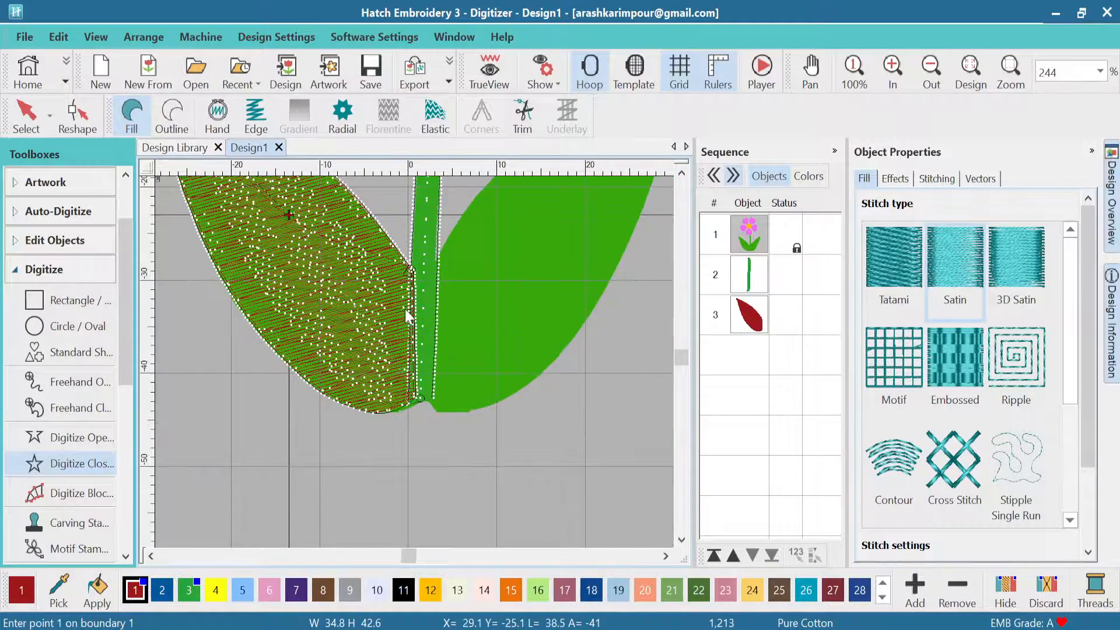
key("z")
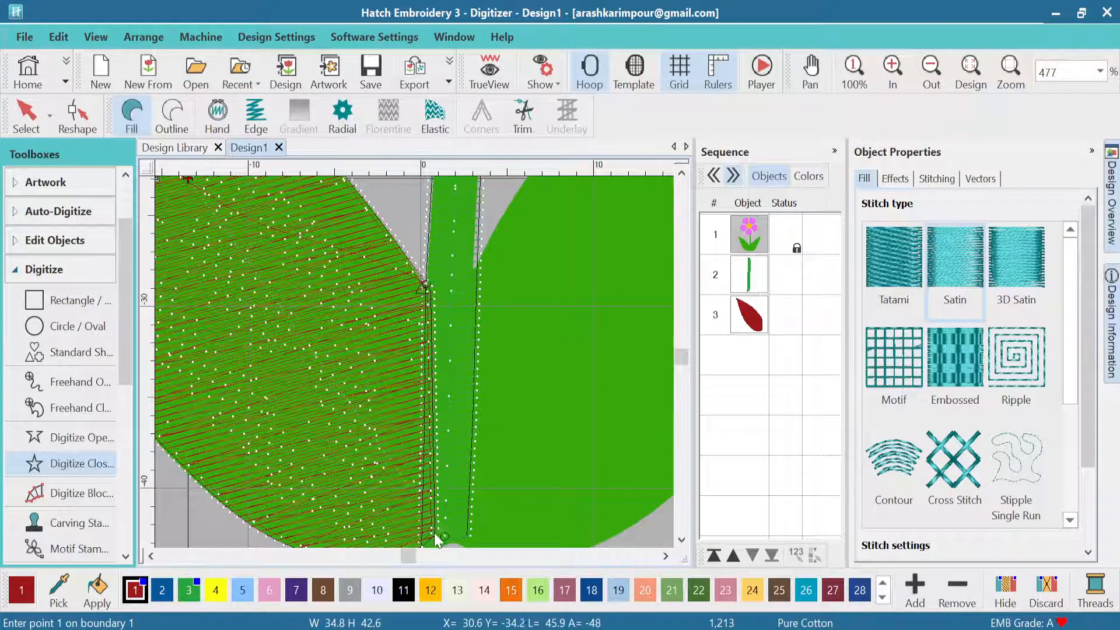
key("z")
key("z")
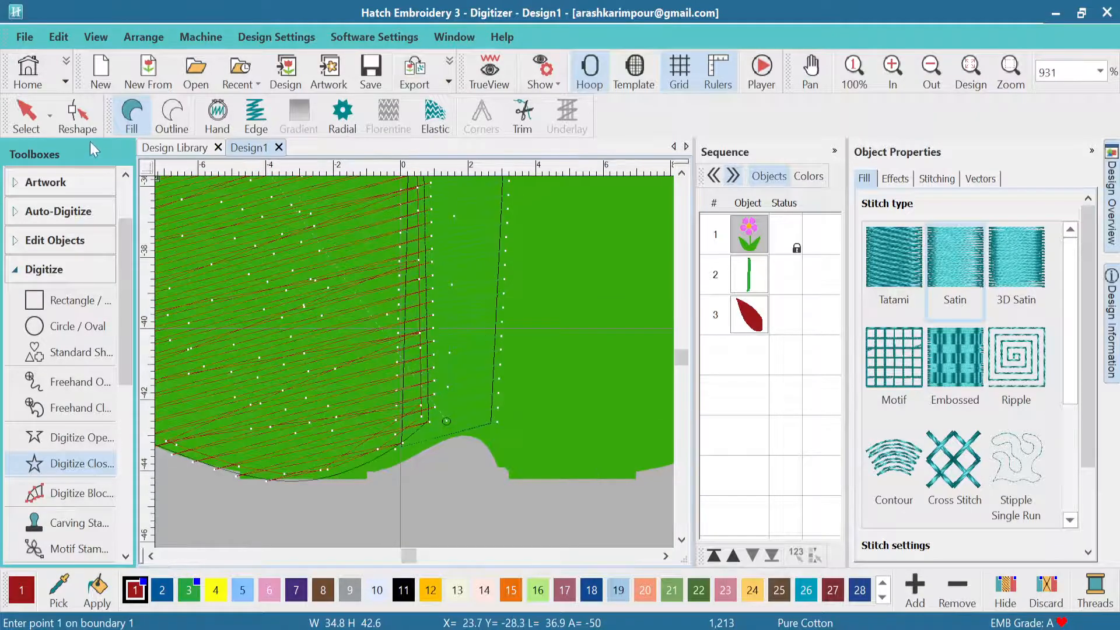
left_click(76, 109)
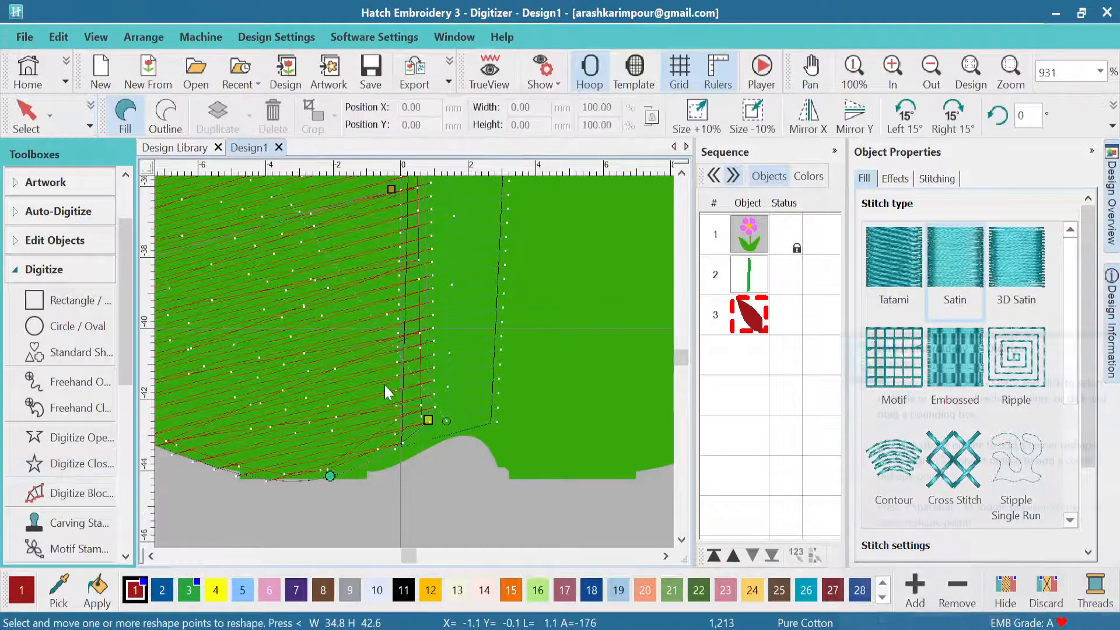
left_click_drag(427, 420, 415, 419)
scroll(414, 360, "down", 4)
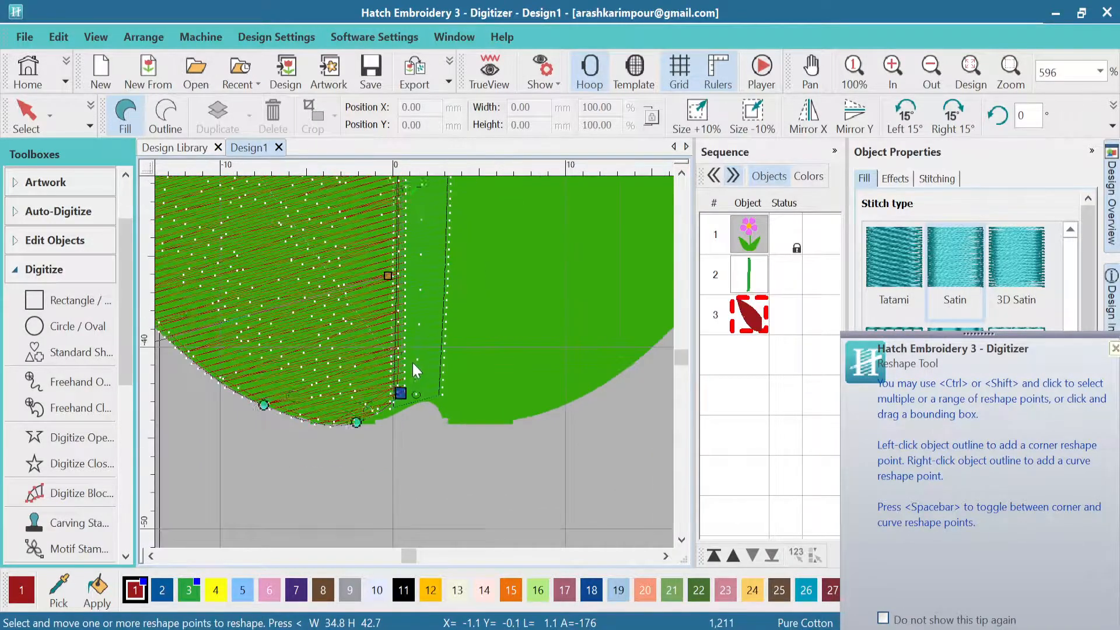
scroll(414, 362, "up", 4)
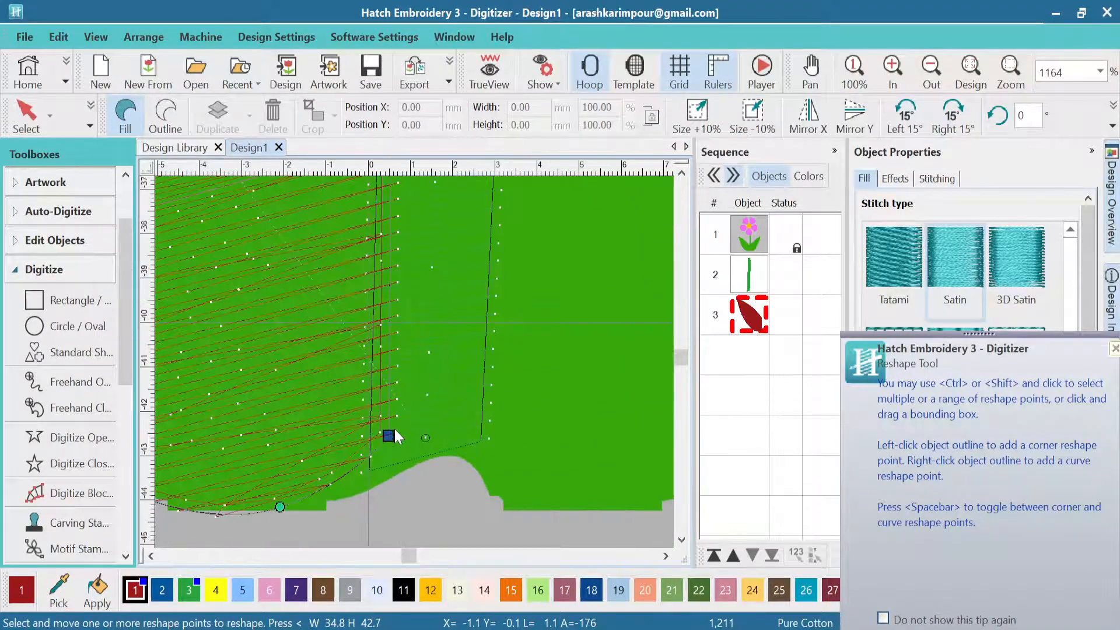
left_click_drag(389, 439, 384, 438)
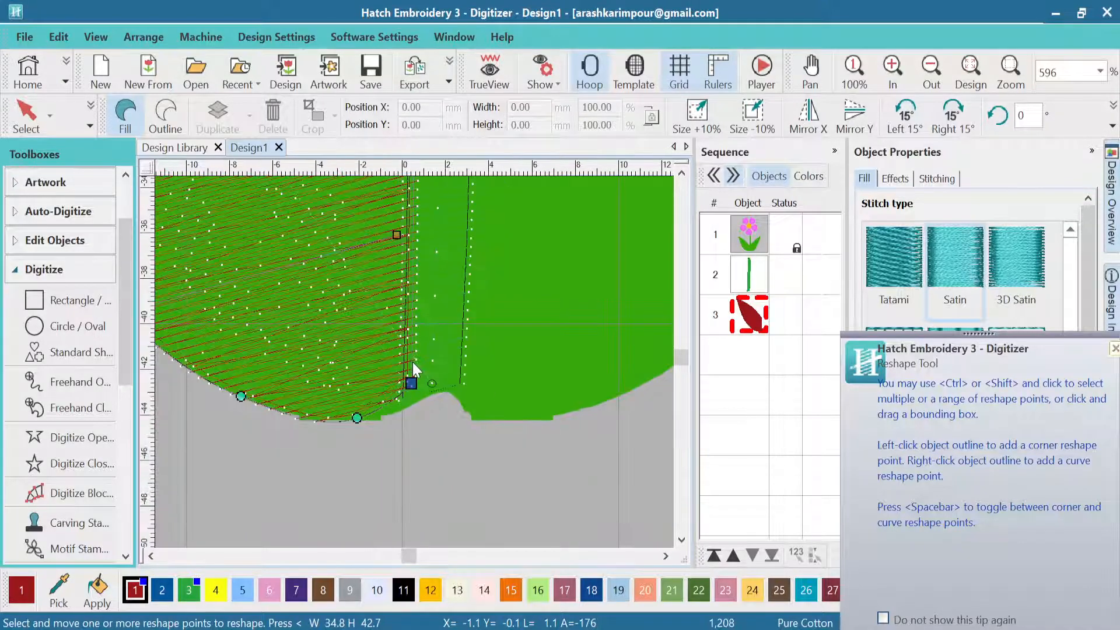
scroll(414, 362, "up", 2)
scroll(396, 348, "down", 5)
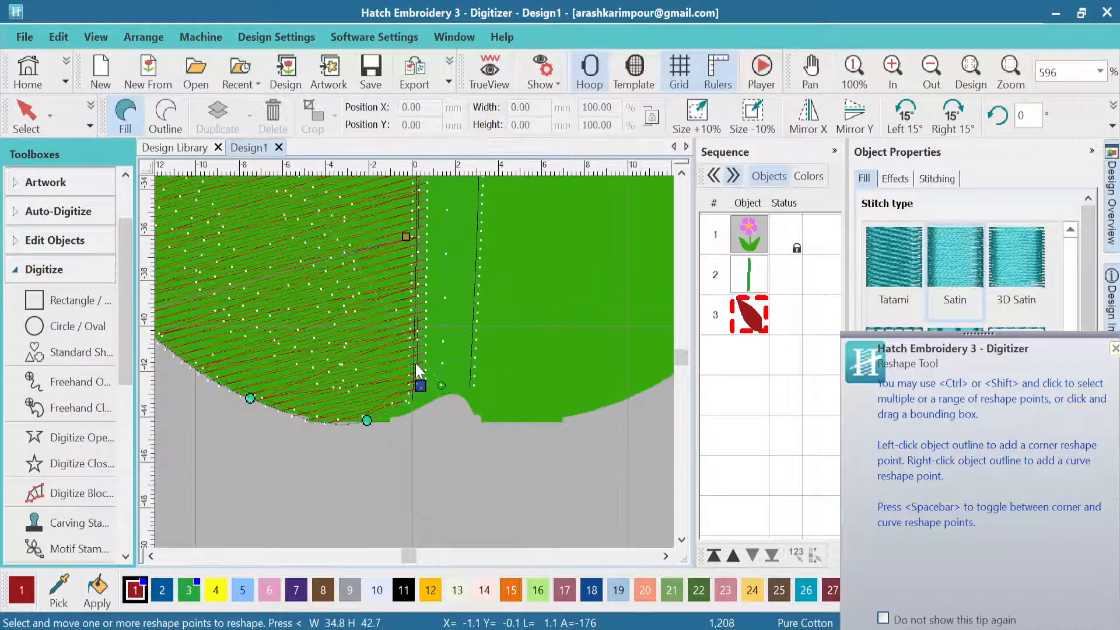
Recolor the digitized left leaf with green thread color 3 and deselect it.
left_click(26, 120)
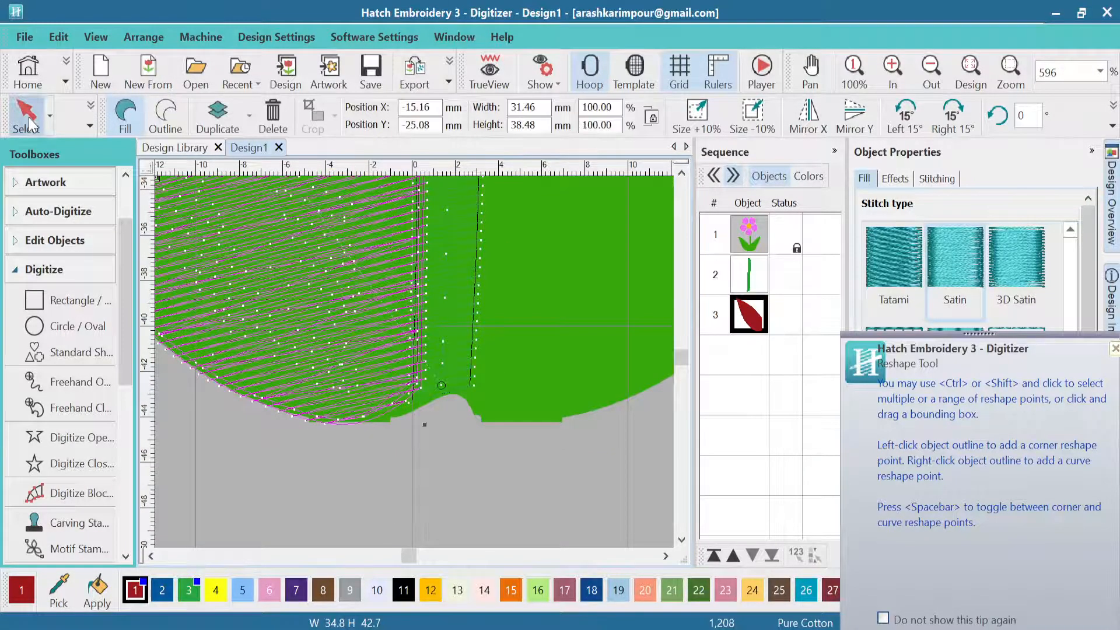
left_click(188, 590)
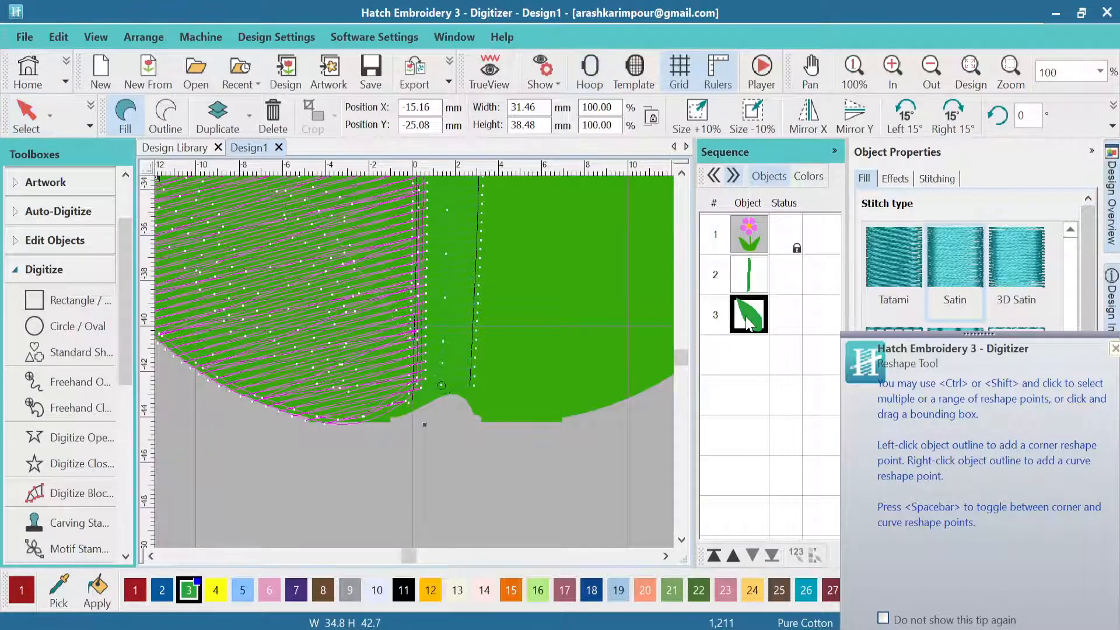
left_click(431, 457)
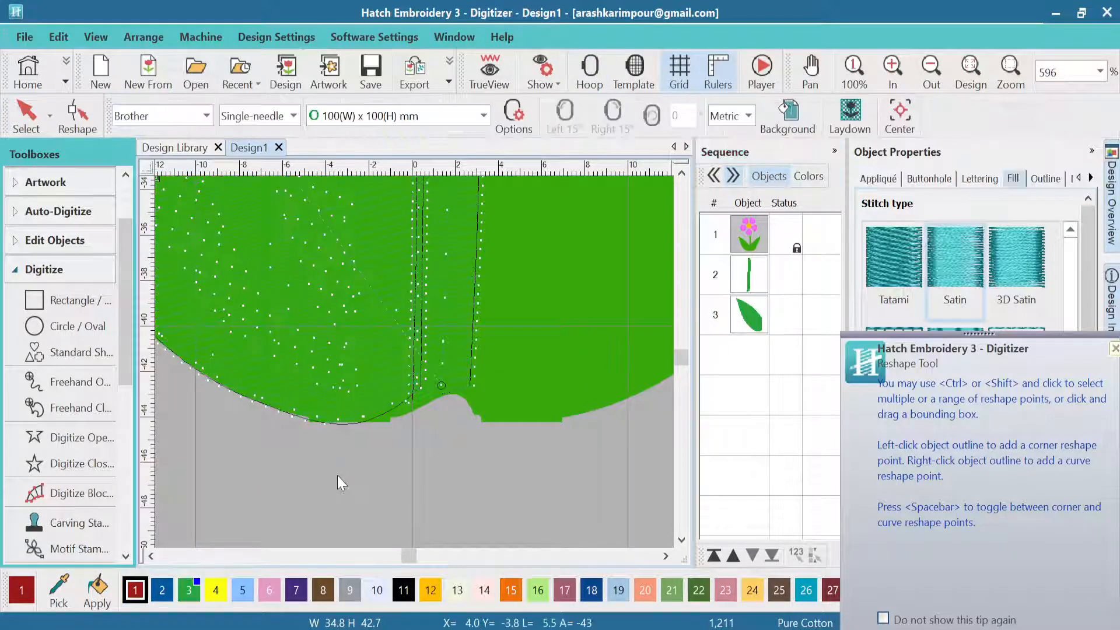
Show the design in TrueView and inspect where the left leaf meets the stem.
left_click(490, 75)
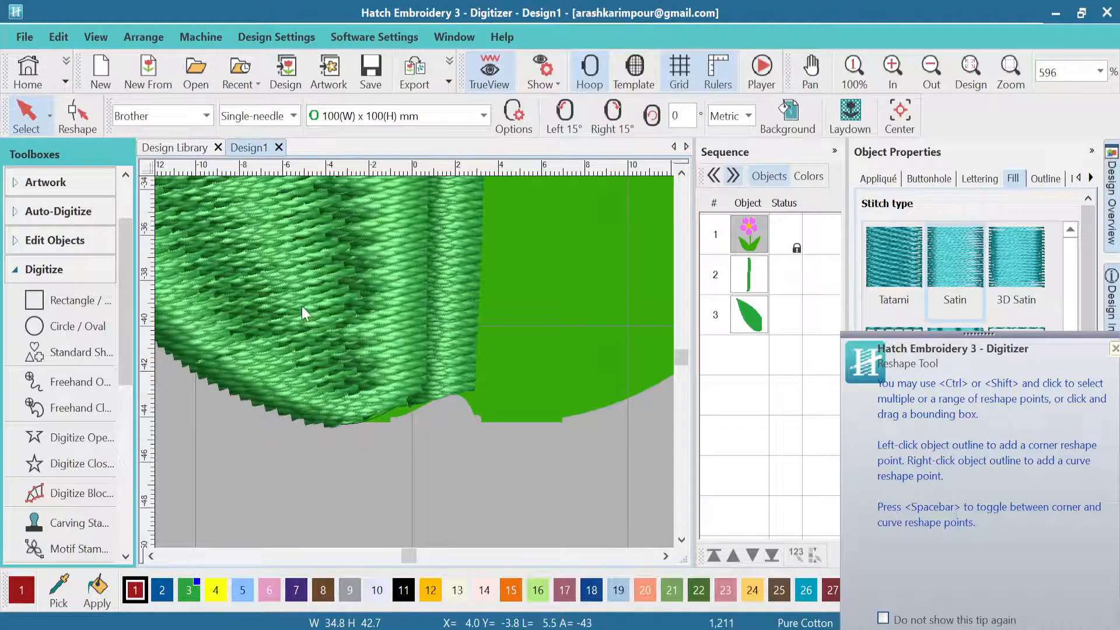
scroll(414, 363, "down", 6)
scroll(413, 362, "down", 2)
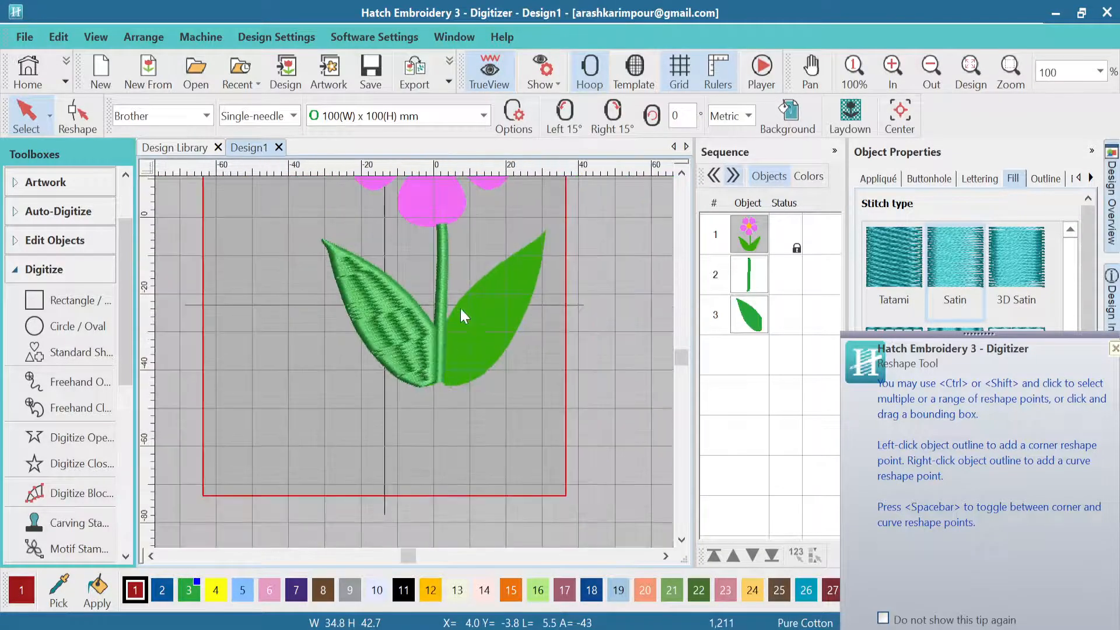
scroll(414, 362, "up", 5)
scroll(414, 366, "up", 1)
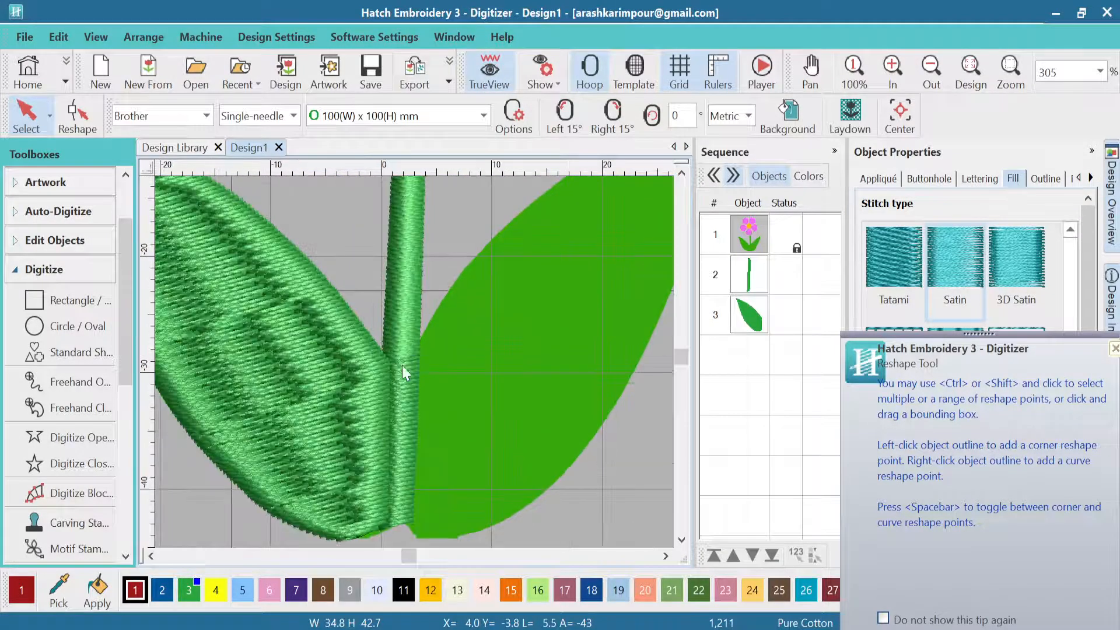
scroll(414, 363, "down", 2)
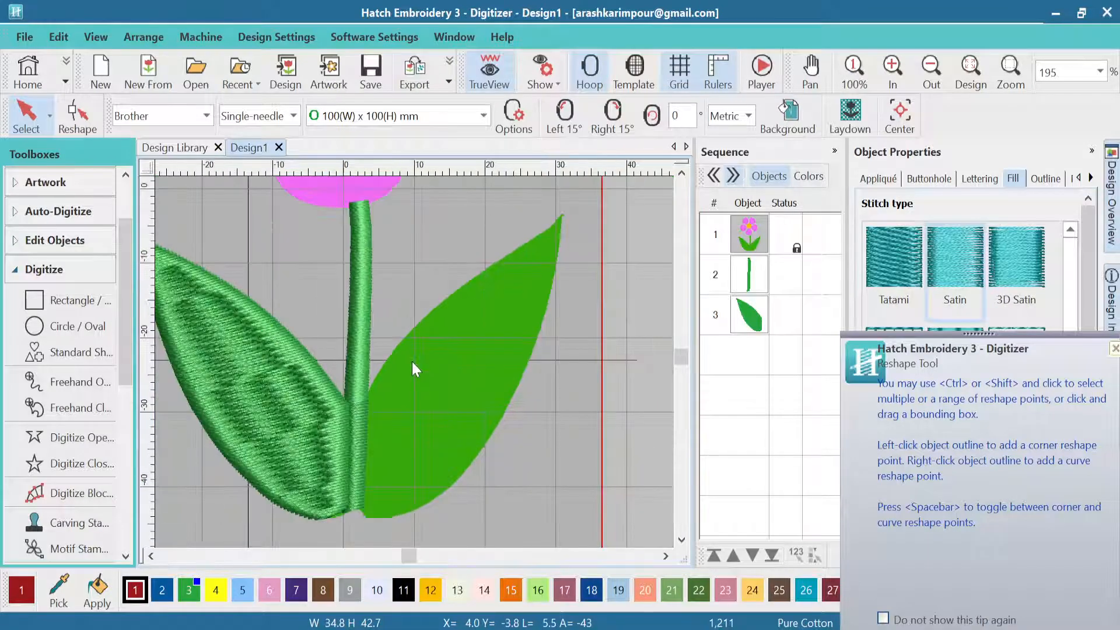
scroll(414, 365, "up", 2)
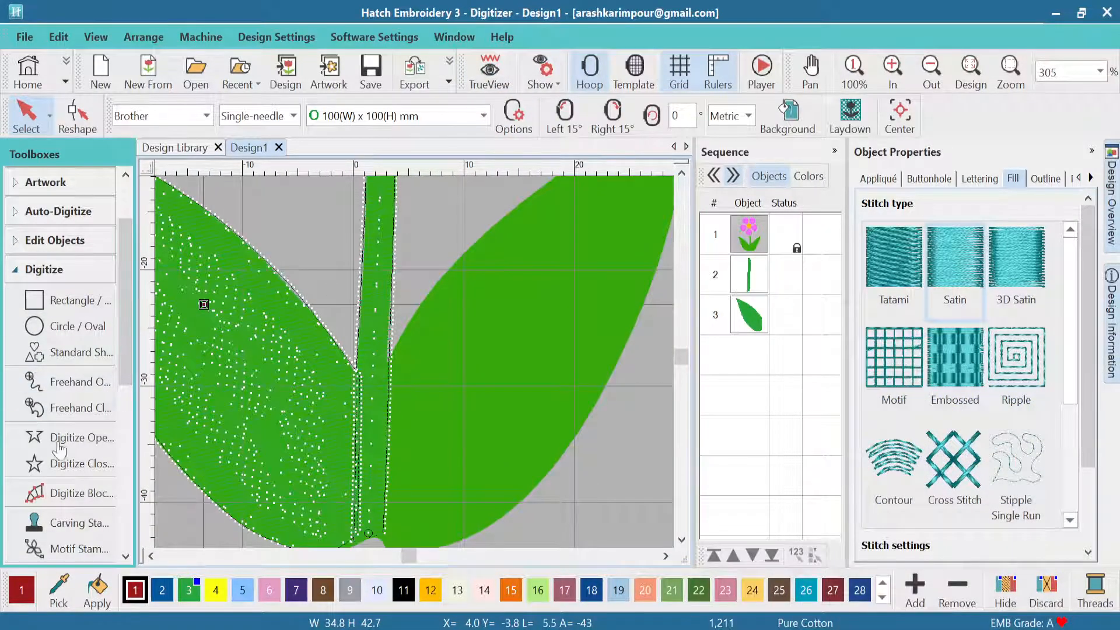
Start a filled closed shape at the stem's right edge and trace the right leaf's inner edge up to its tip with curve points.
left_click(76, 463)
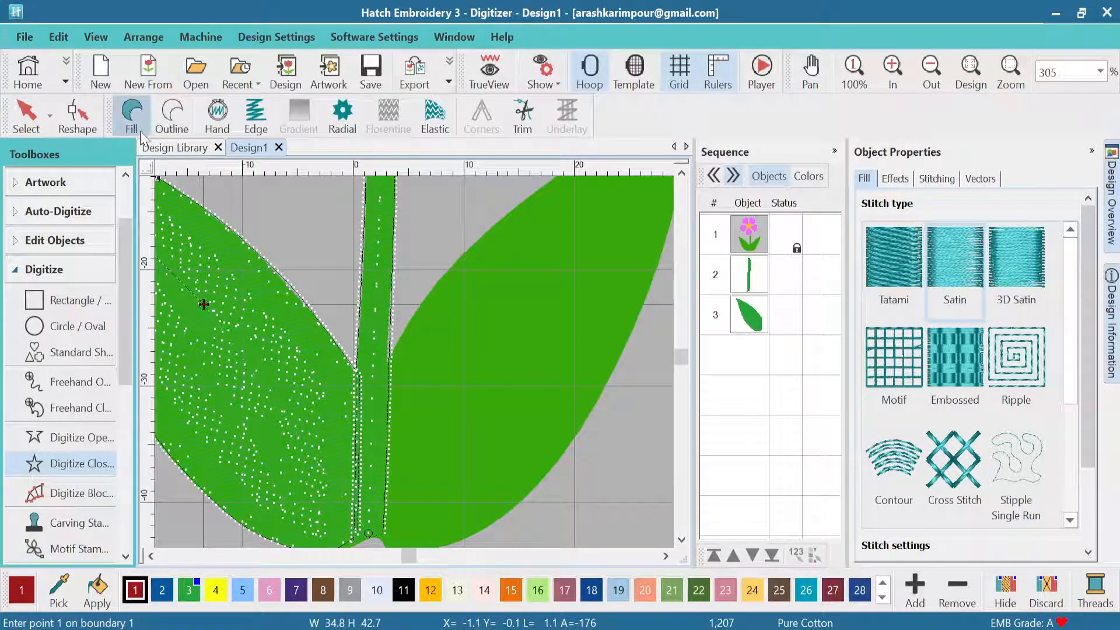
left_click(385, 370)
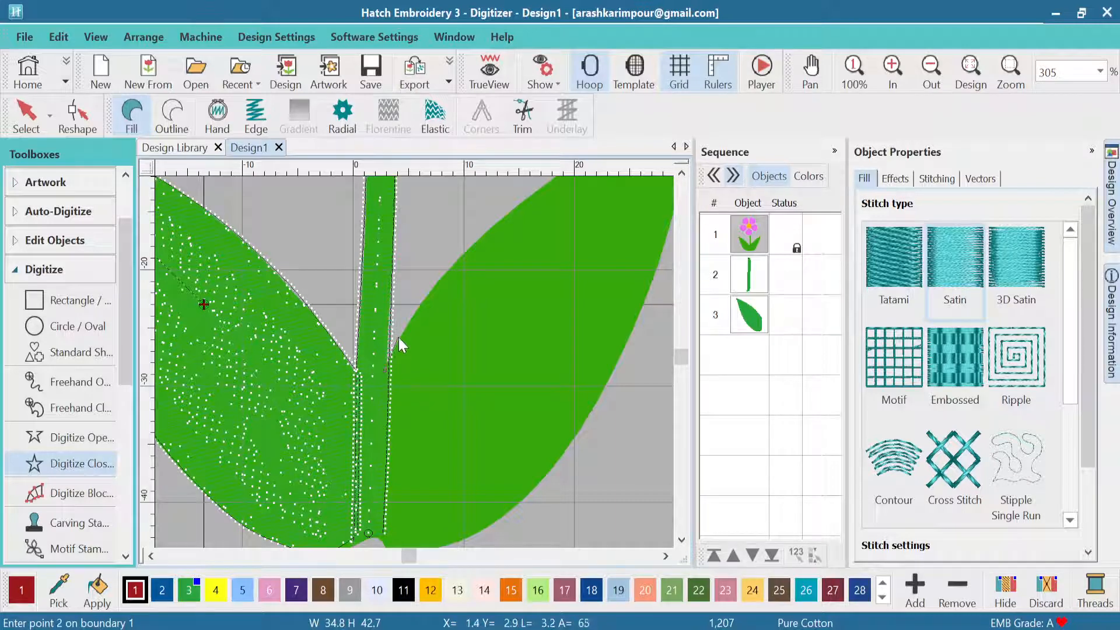
left_click(398, 338)
left_click(415, 309)
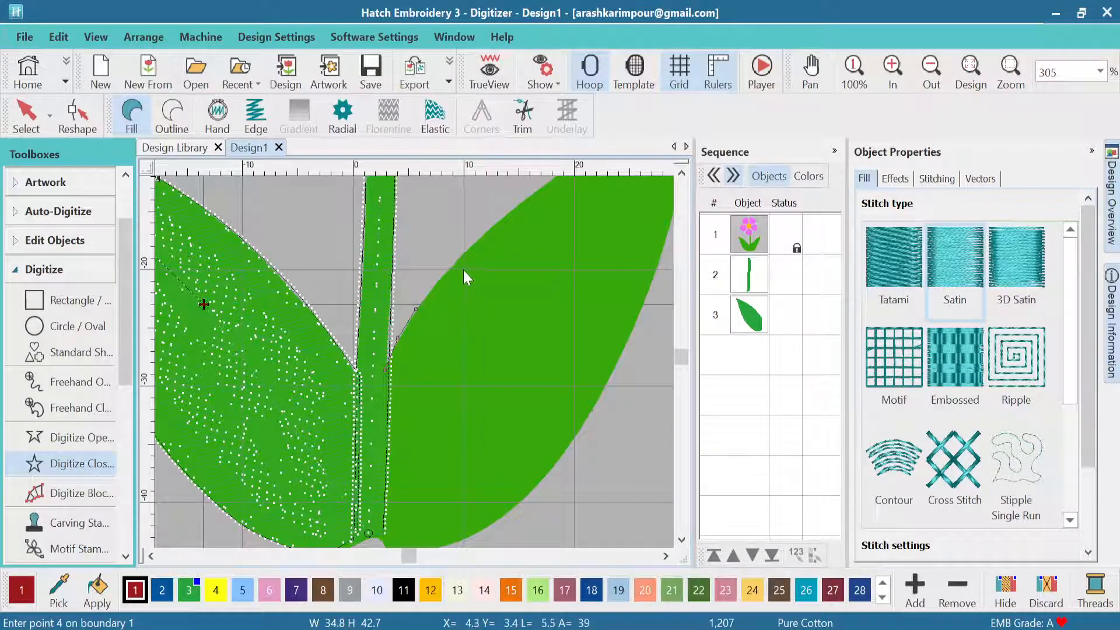
left_click(449, 270)
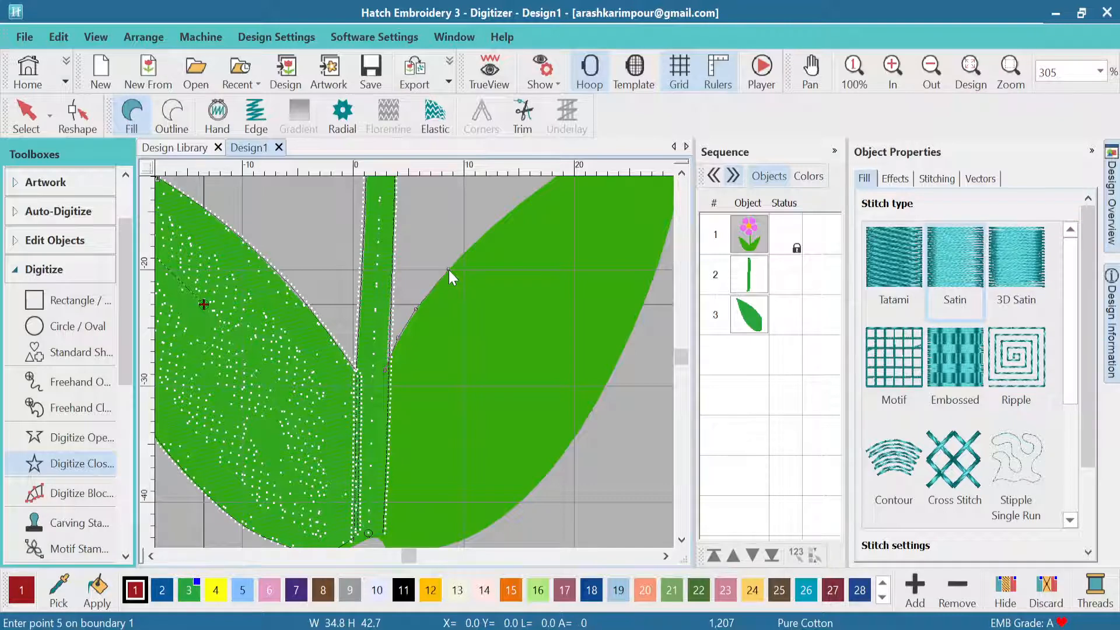
left_click(508, 214)
key("shift+z")
key("shift+z")
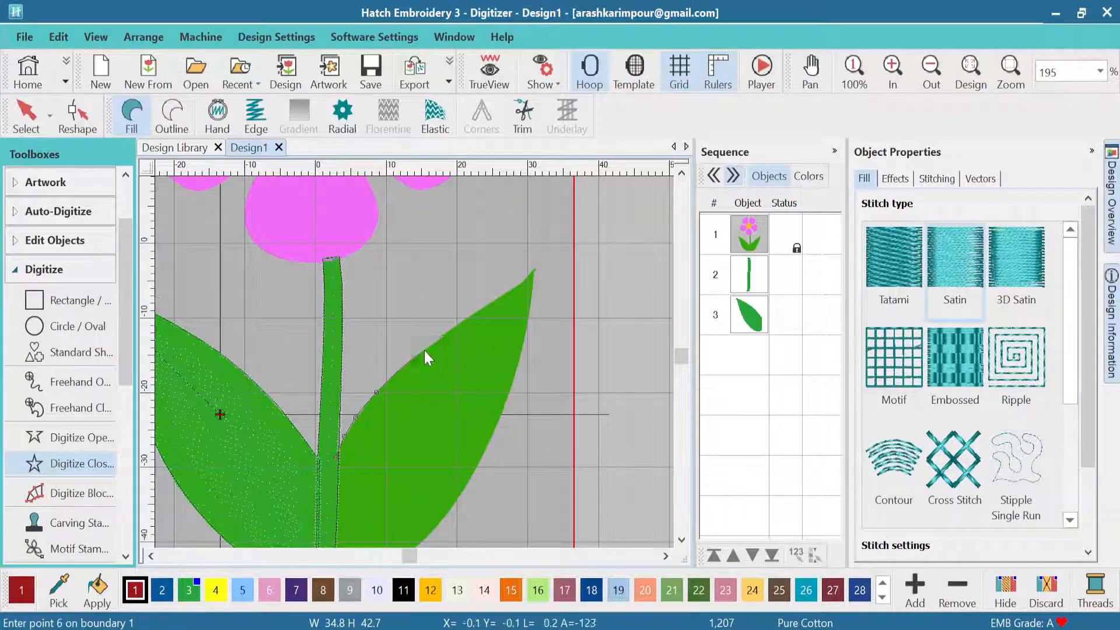
left_click(446, 333)
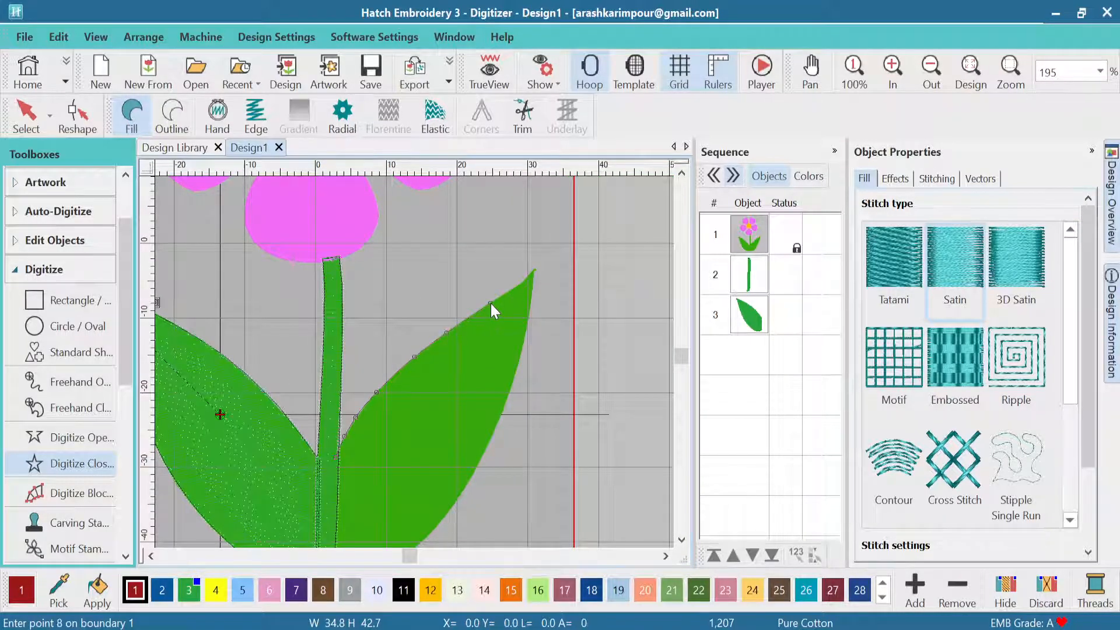
left_click(526, 281)
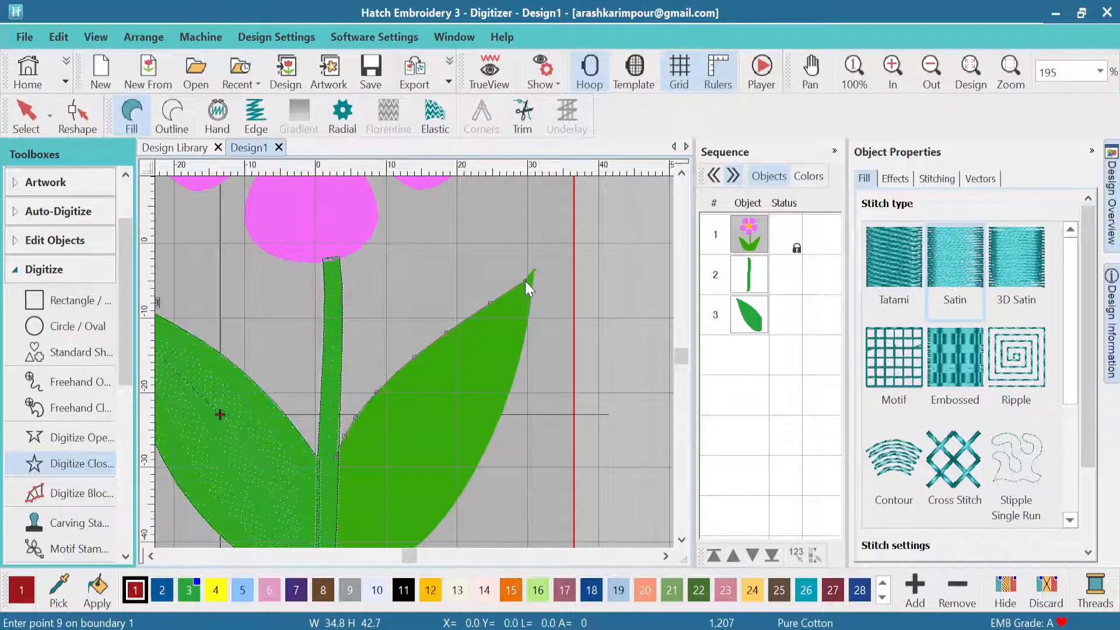
left_click(534, 268)
Trace the right leaf's outer edge from the tip down toward its base, using curve points along the long curve.
left_click(524, 338)
left_click(503, 411)
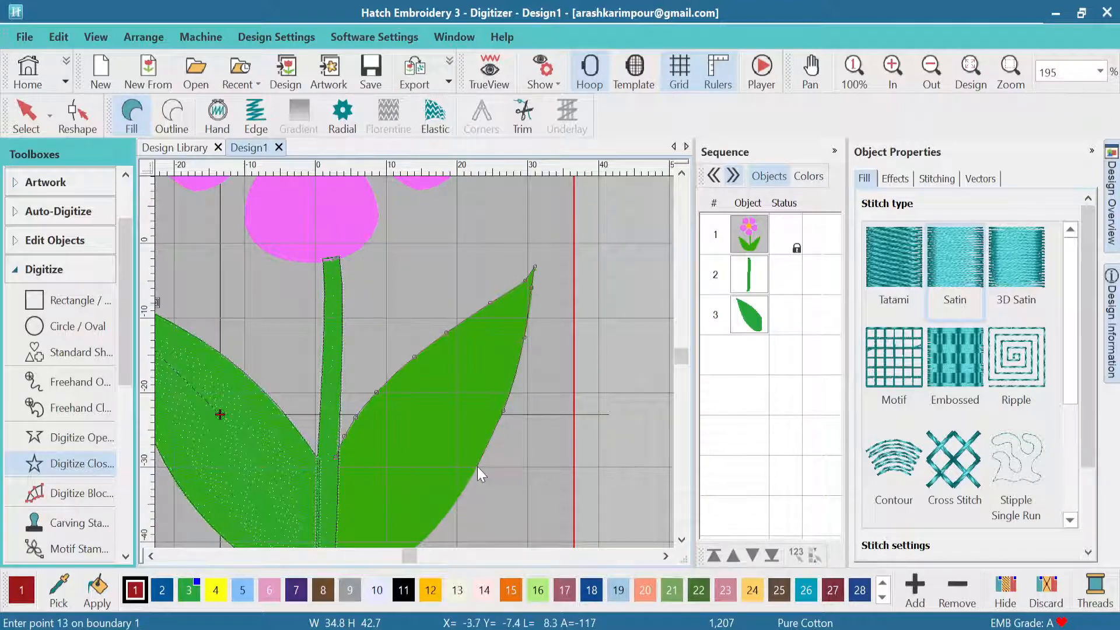
left_click(477, 466)
left_click(436, 527)
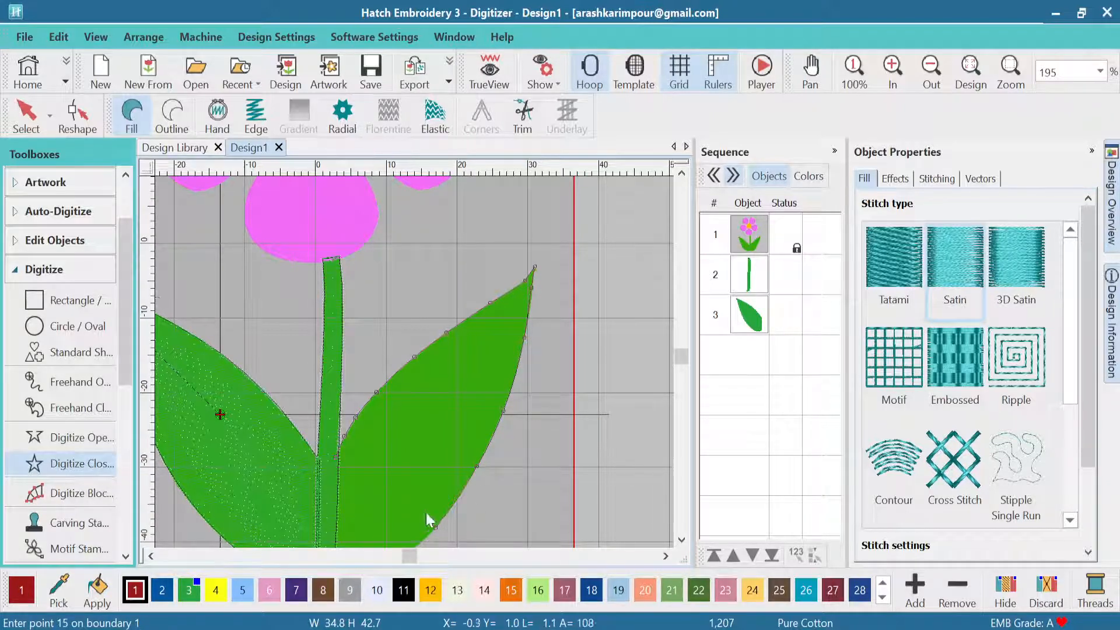
scroll(413, 352, "down", 3)
scroll(414, 362, "up", 3)
scroll(414, 362, "up", 1)
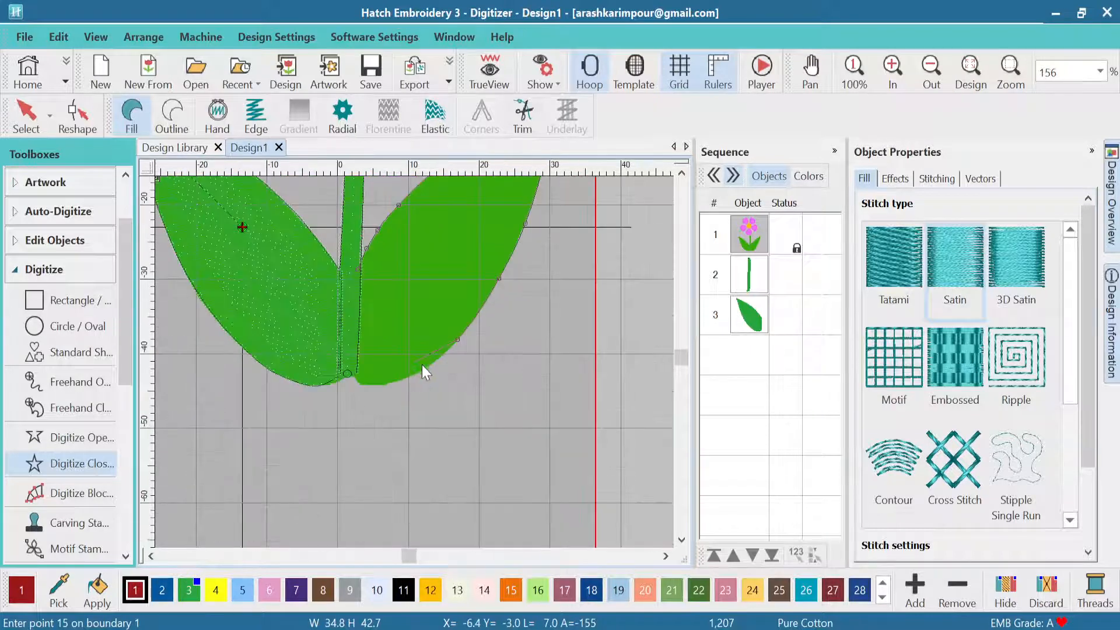
left_click(421, 367)
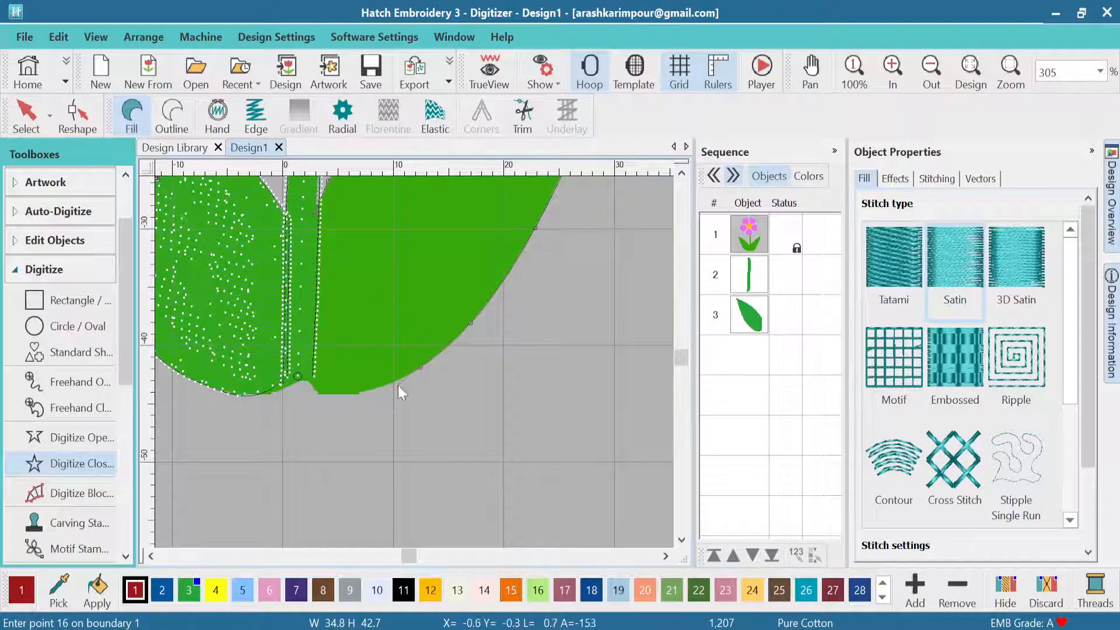
Trace the right leaf's base to a corner point inside the stem and finish the filled shape, about 29 mm wide and 41 mm high.
left_click(356, 394)
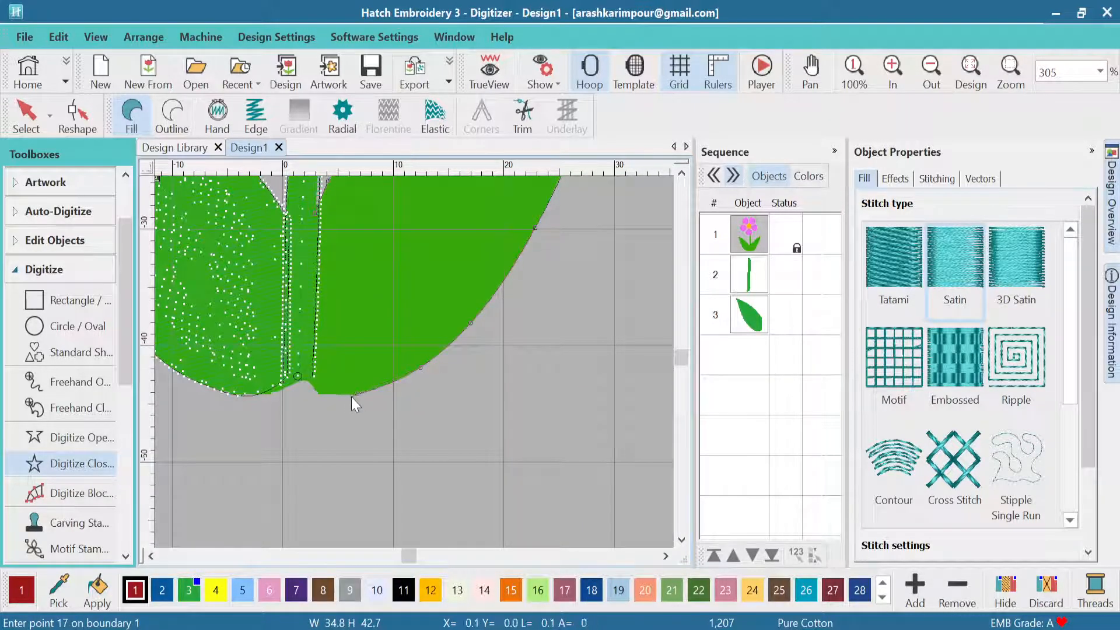
left_click(319, 394)
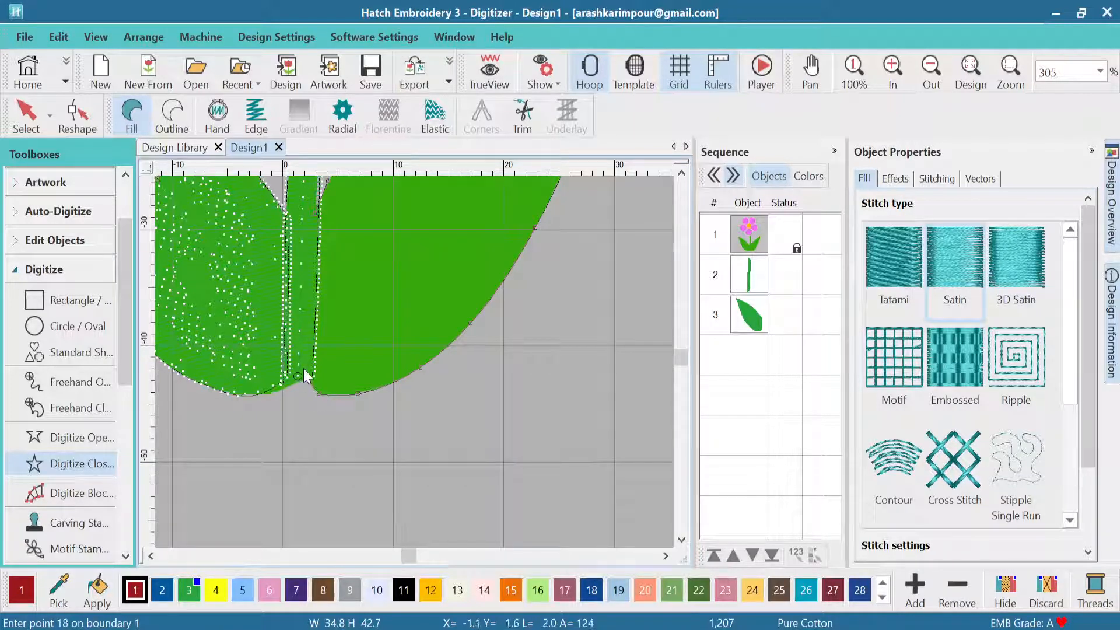
left_click(307, 374)
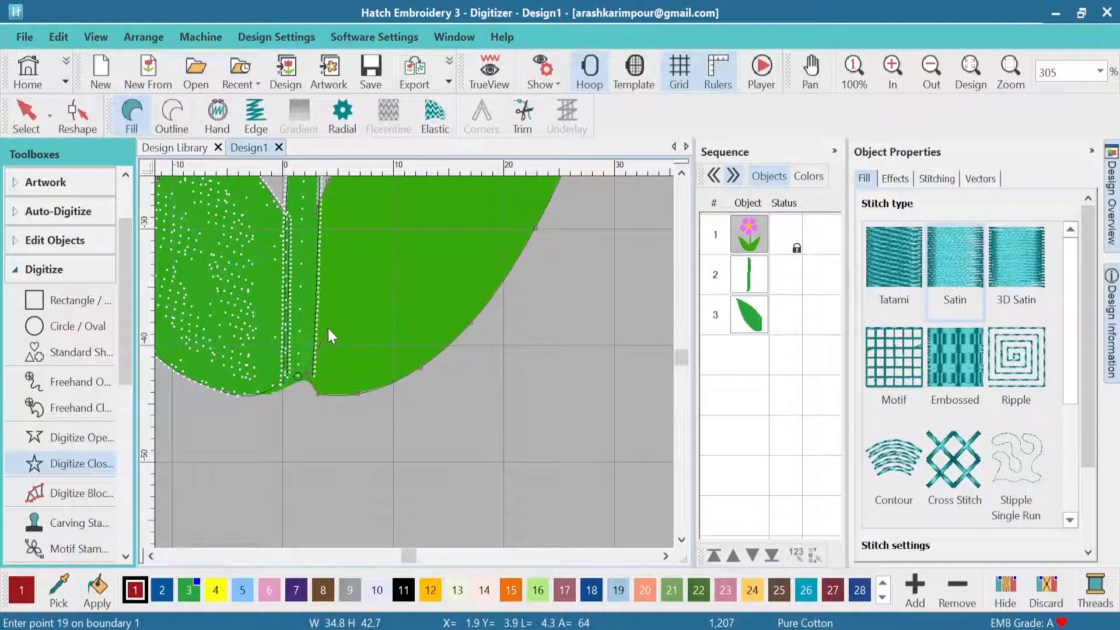
key("Return")
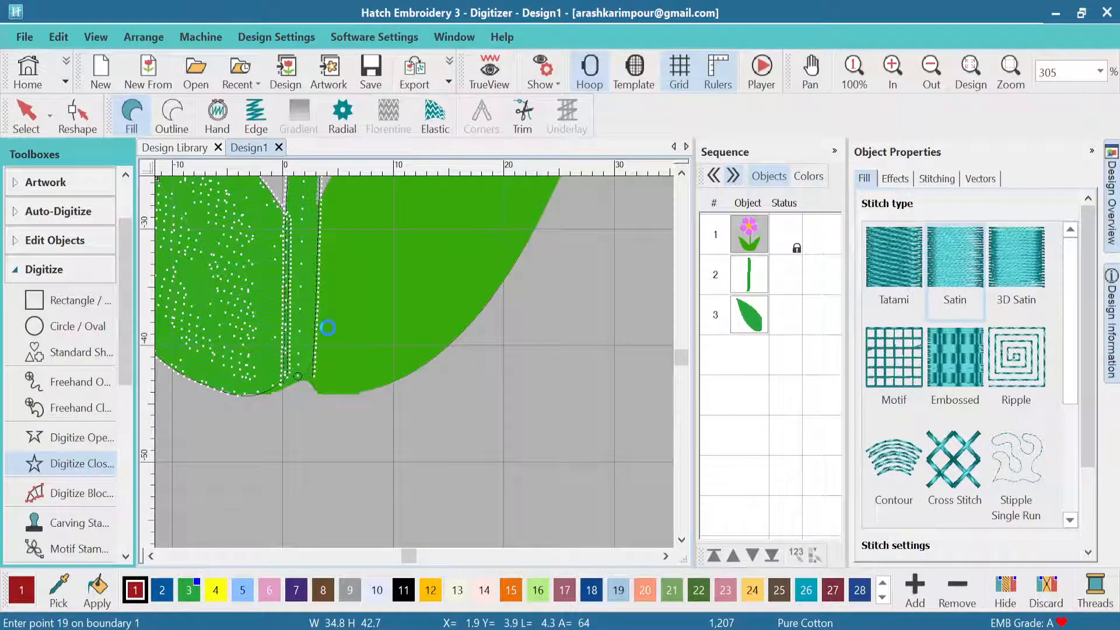
Reshape the right leaf by moving its corner point inside the stem slightly outward, reducing the overlap with the stem.
scroll(310, 321, "up", 1)
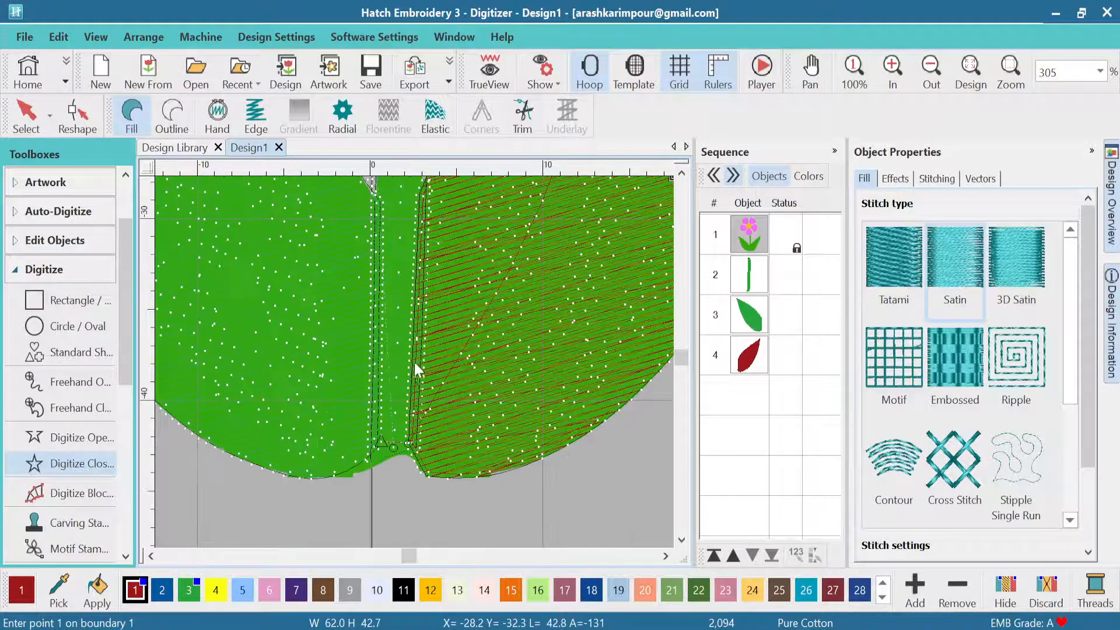
scroll(442, 414, "up", 1)
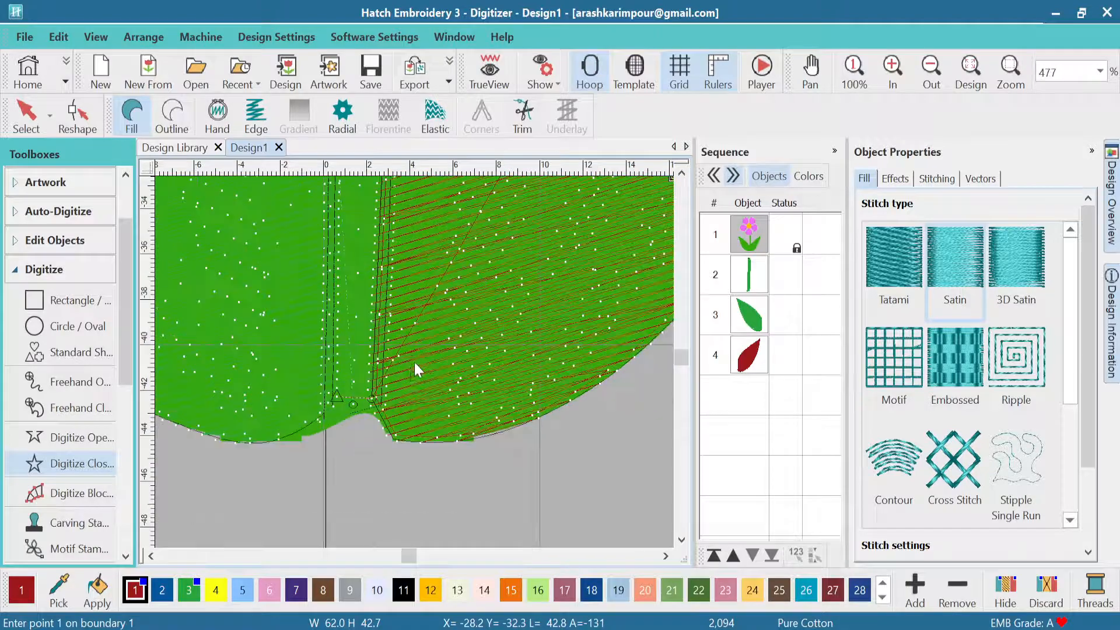
left_click(29, 121)
left_click(29, 121)
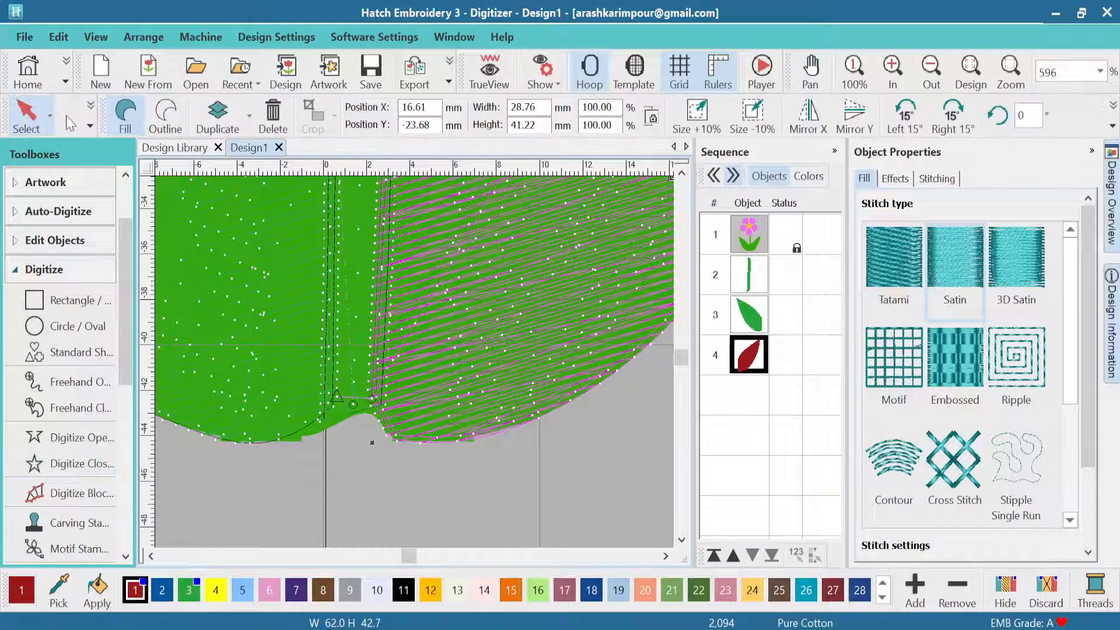
left_click(90, 125)
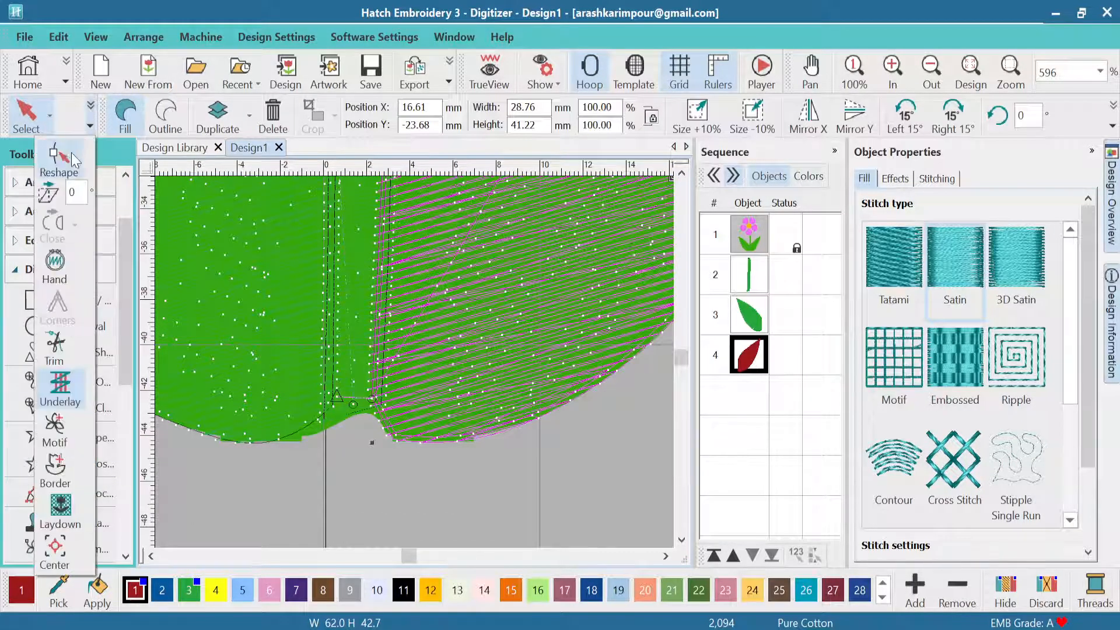
left_click(64, 154)
left_click_drag(372, 402, 377, 402)
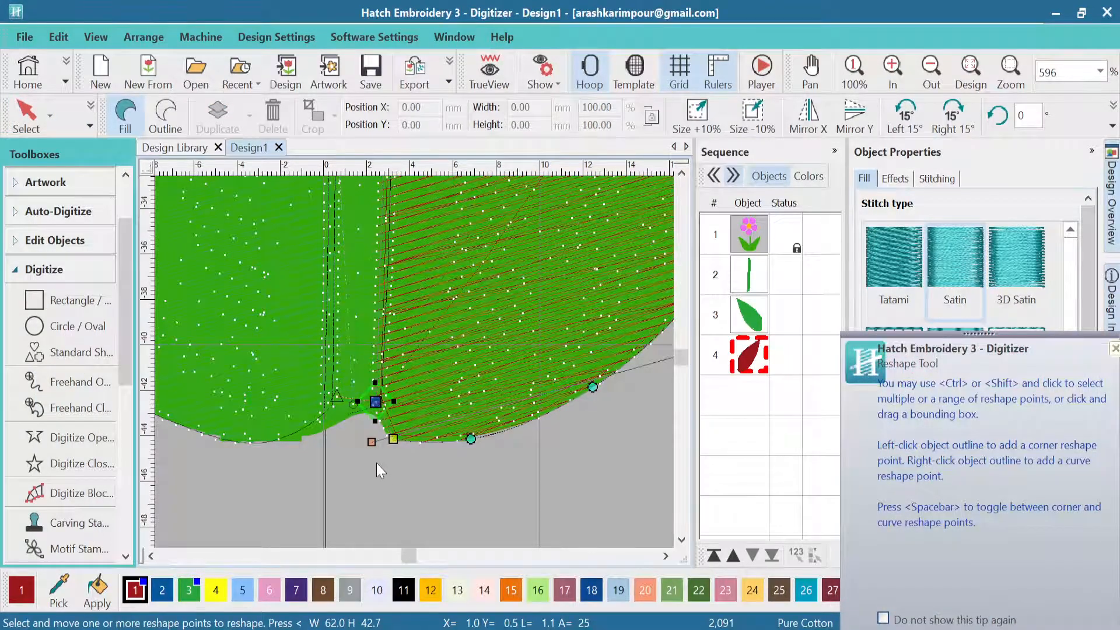
left_click(37, 109)
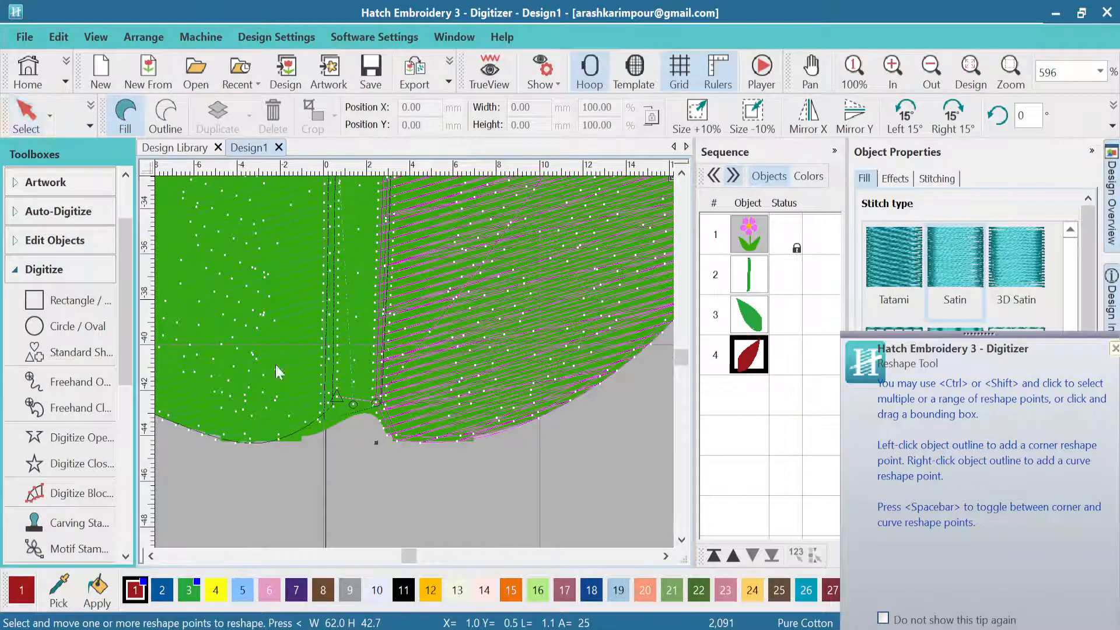
Recolor the right leaf with green thread color 3, then deselect it and view the whole flower in TrueView.
left_click(187, 596)
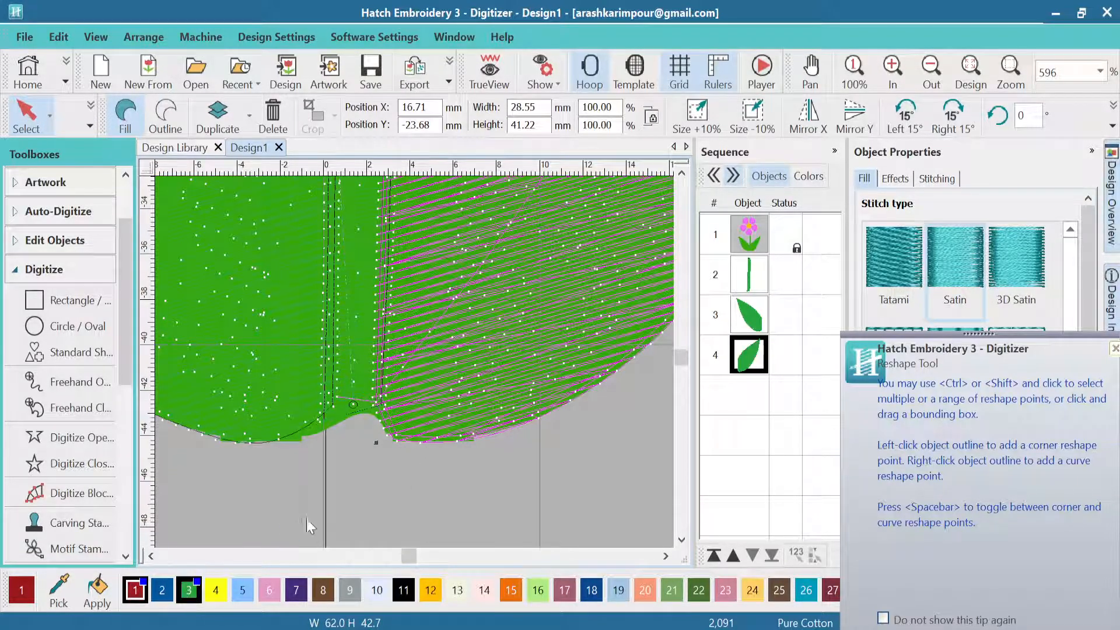
left_click(477, 92)
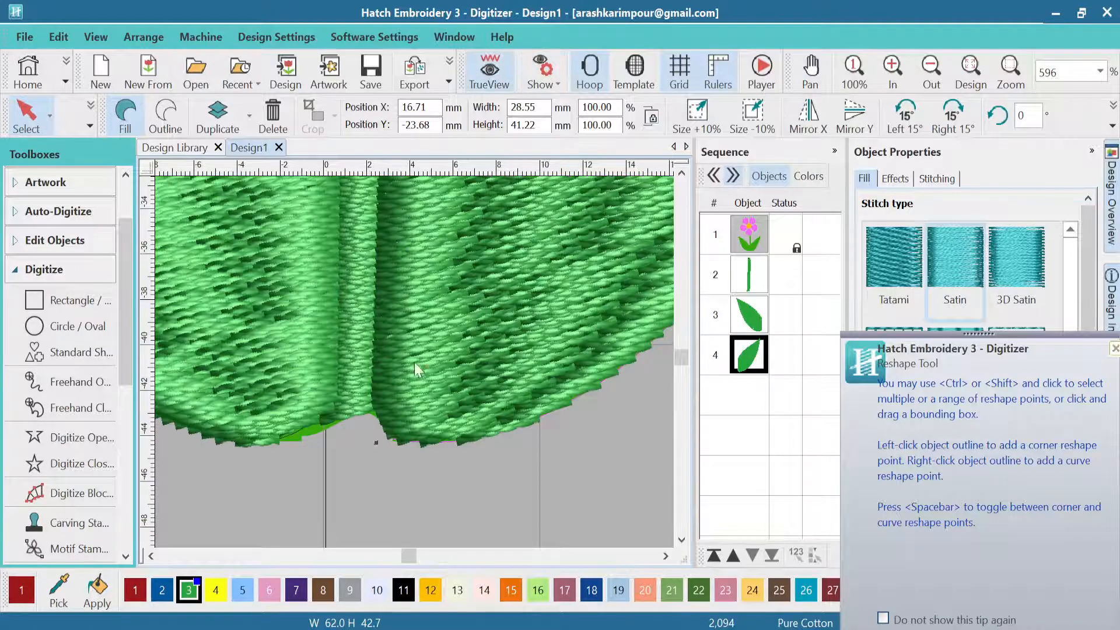
scroll(414, 362, "down", 5)
left_click(428, 467)
scroll(414, 363, "down", 3)
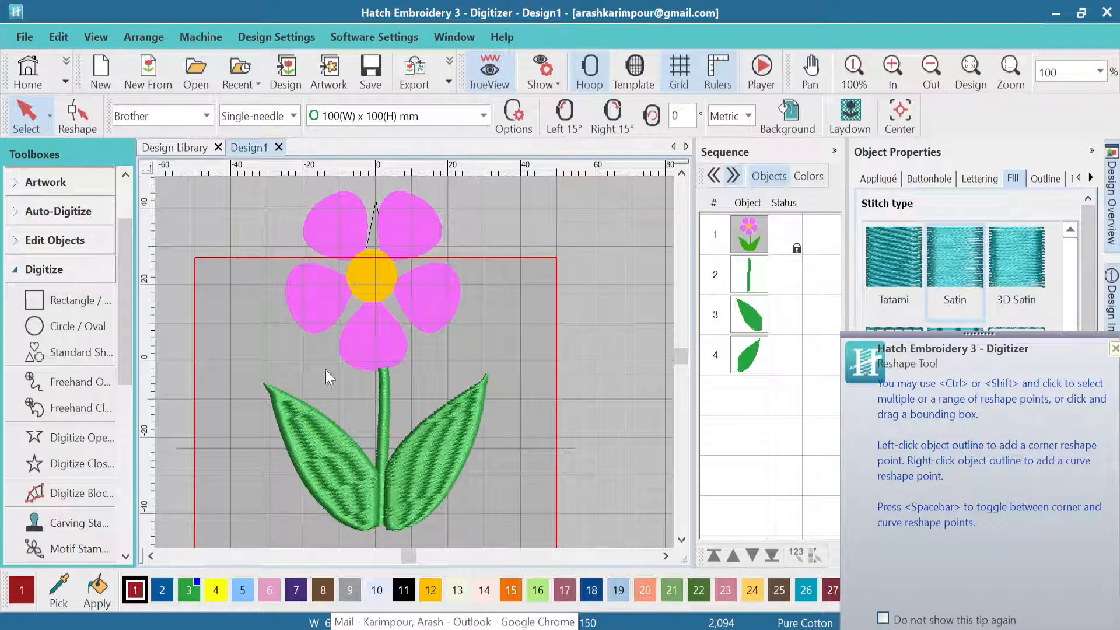
scroll(414, 363, "down", 2)
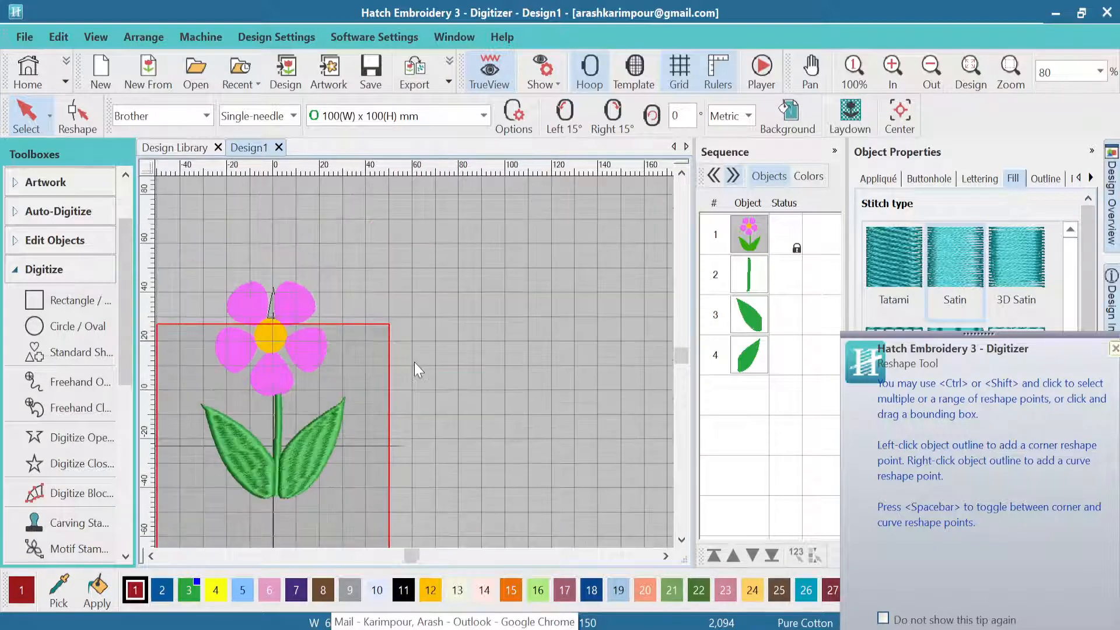
scroll(414, 362, "up", 2)
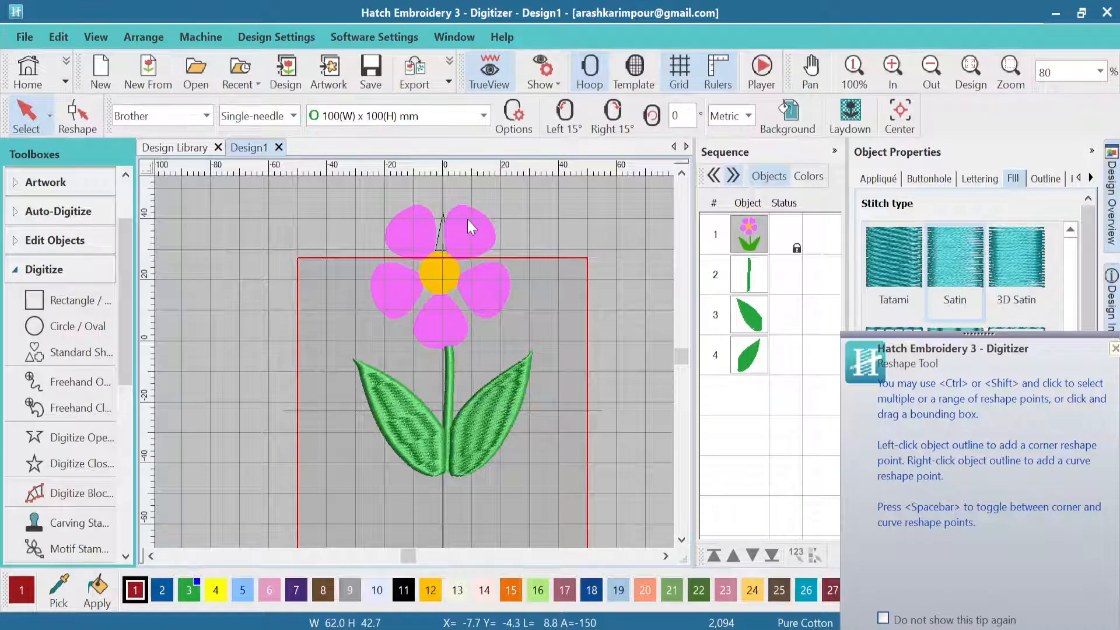
Hide the hoop and turn off TrueView, leaving Digitize Closed Shape active for the bottom petal.
left_click(589, 70)
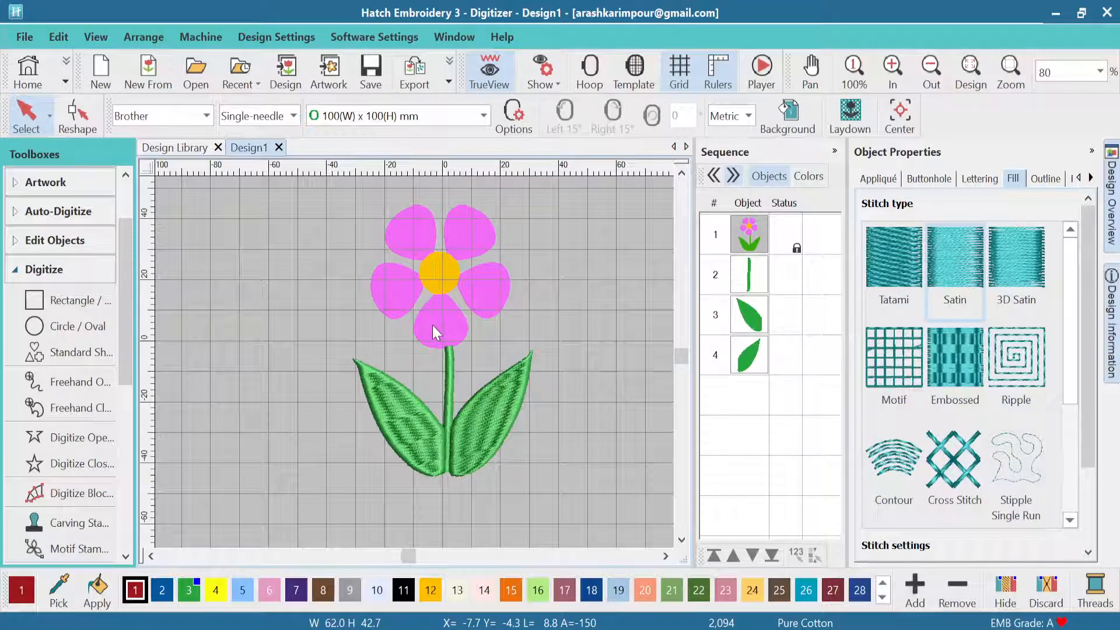
scroll(432, 325, "up", 1)
scroll(414, 362, "up", 2)
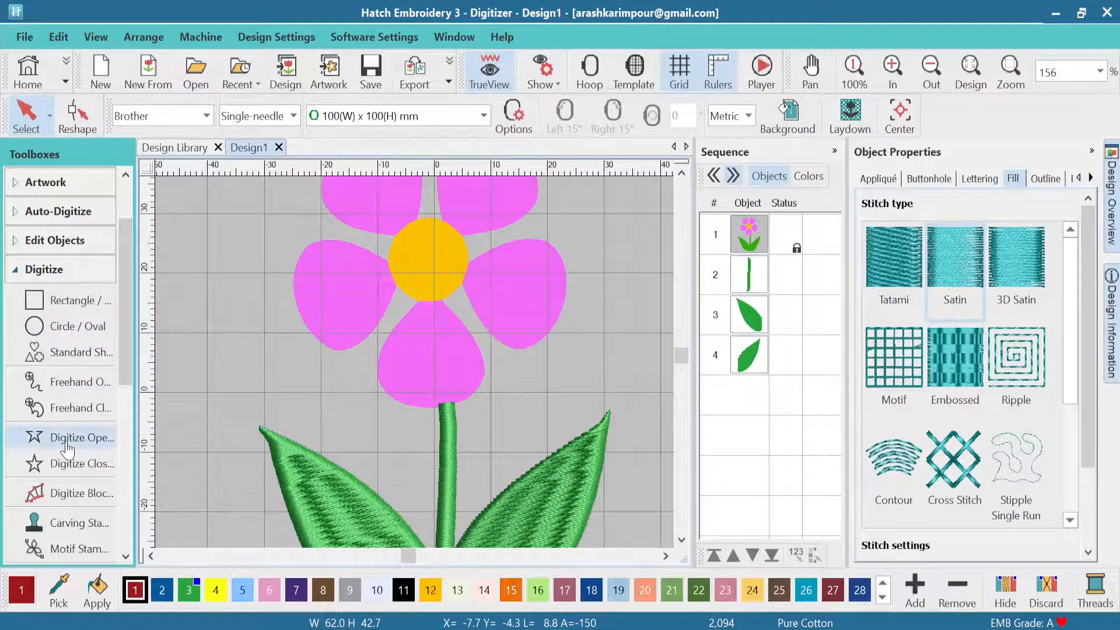
left_click(64, 467)
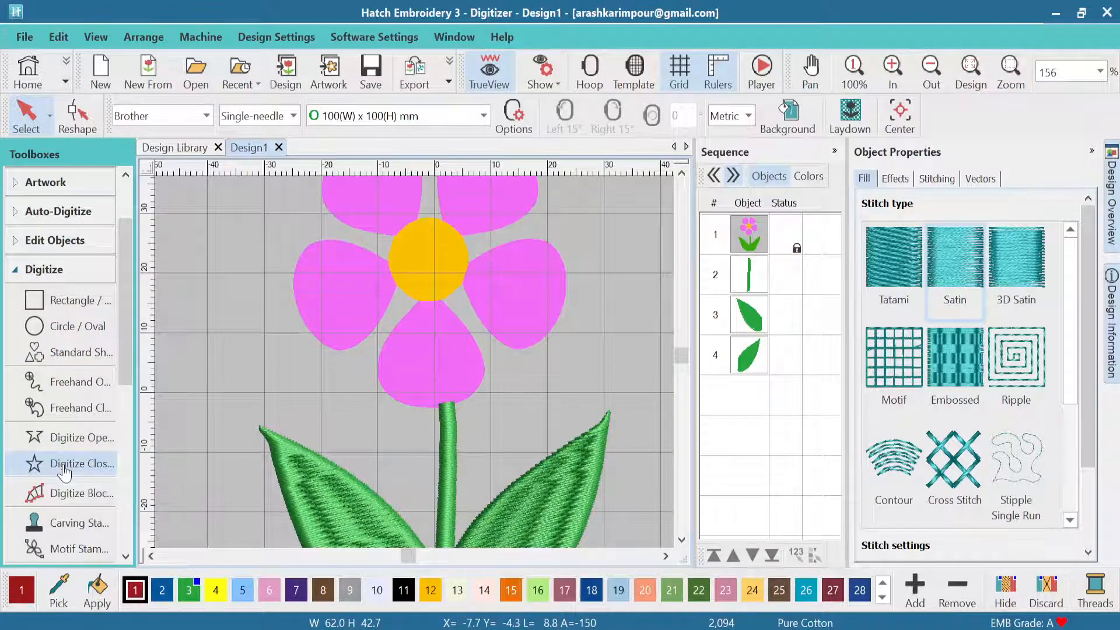
left_click(482, 68)
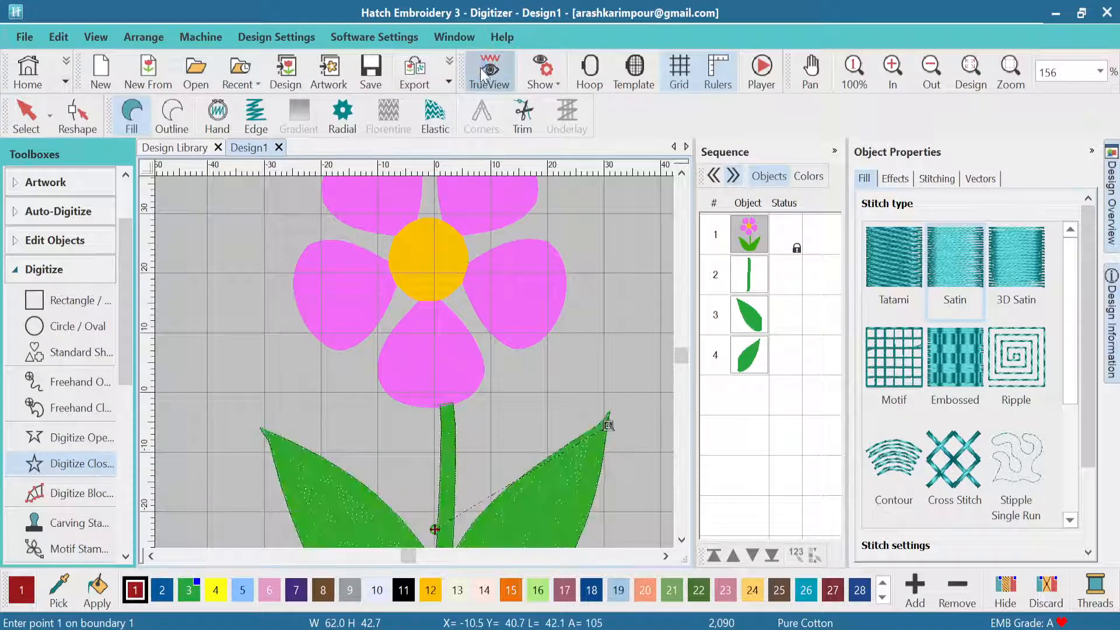
Trace the bottom petal's right edge from the yellow center down to just beside the stem, using curve points along the bulge.
scroll(446, 411, "up", 2)
scroll(415, 363, "up", 4)
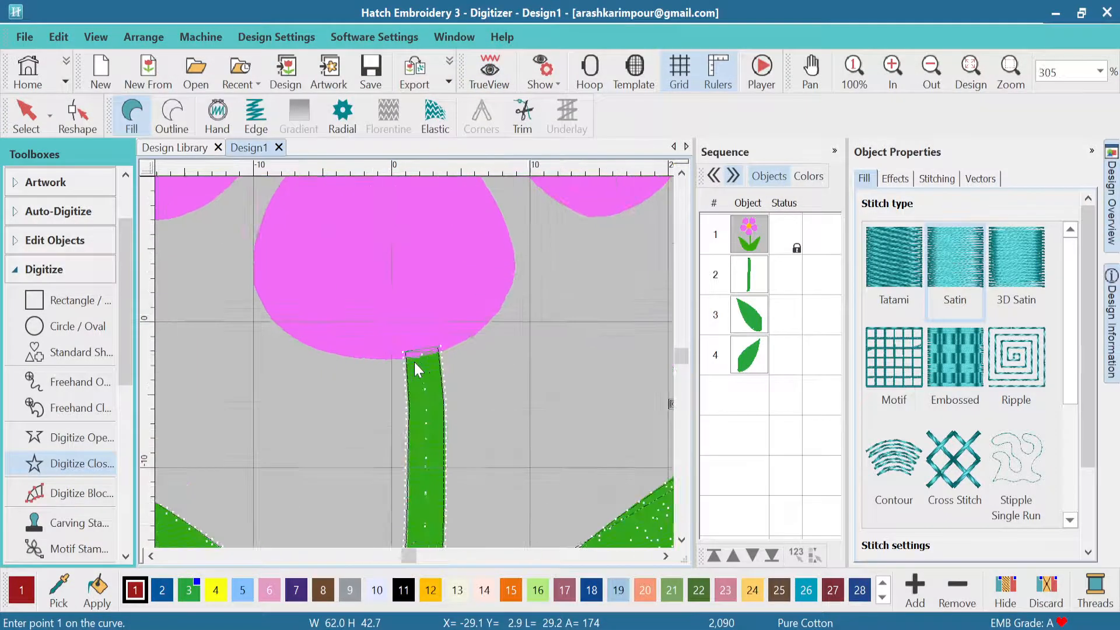
scroll(414, 362, "down", 3)
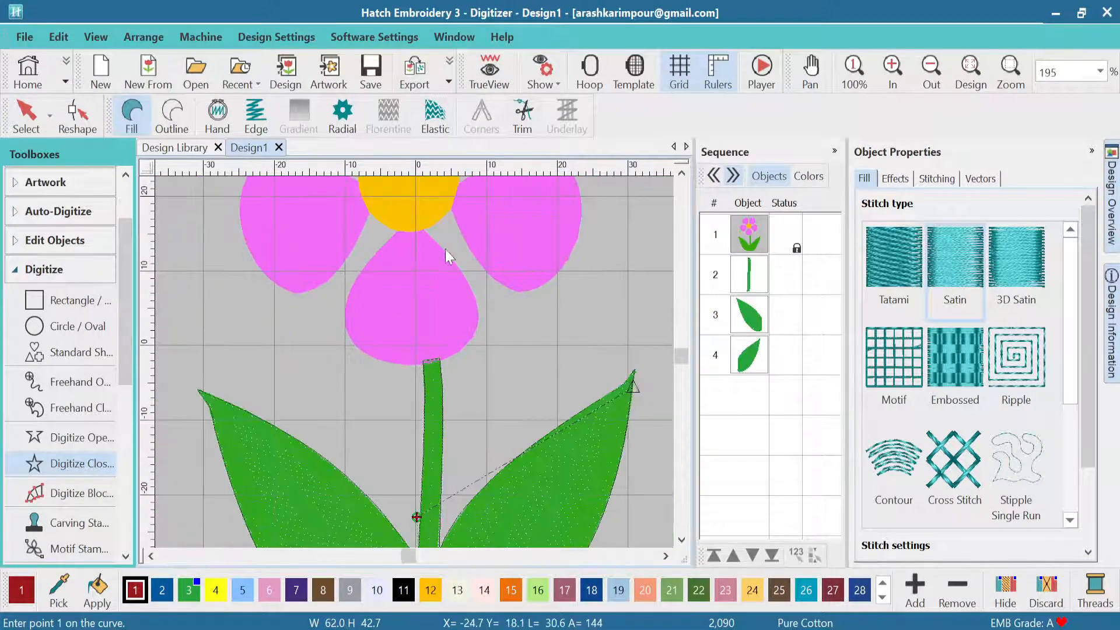
scroll(412, 361, "up", 2)
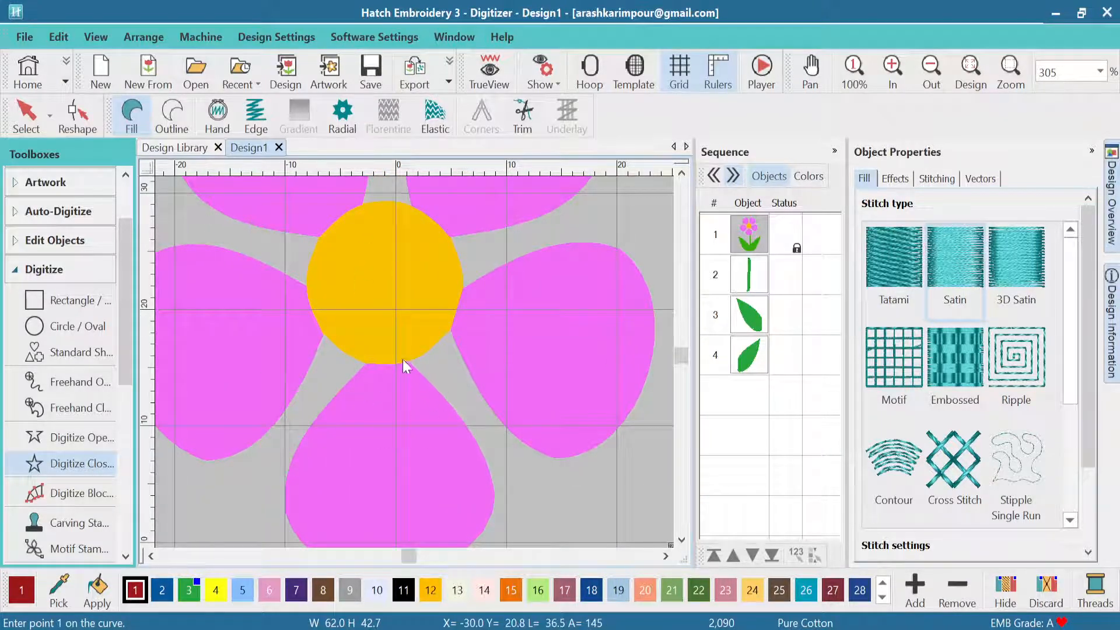
scroll(402, 358, "up", 2)
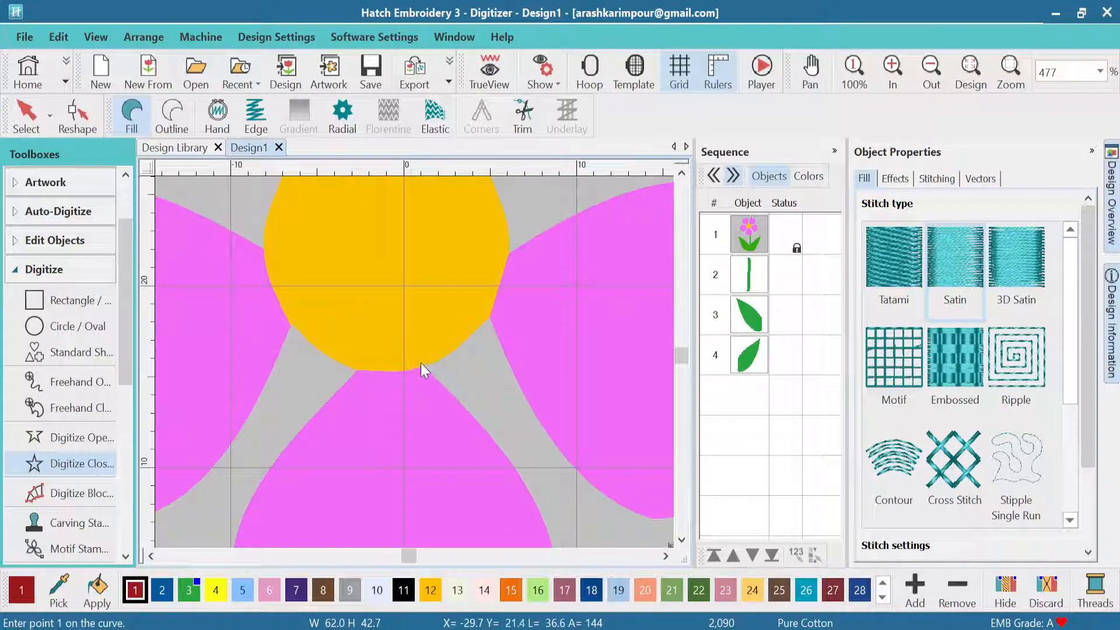
left_click(421, 364)
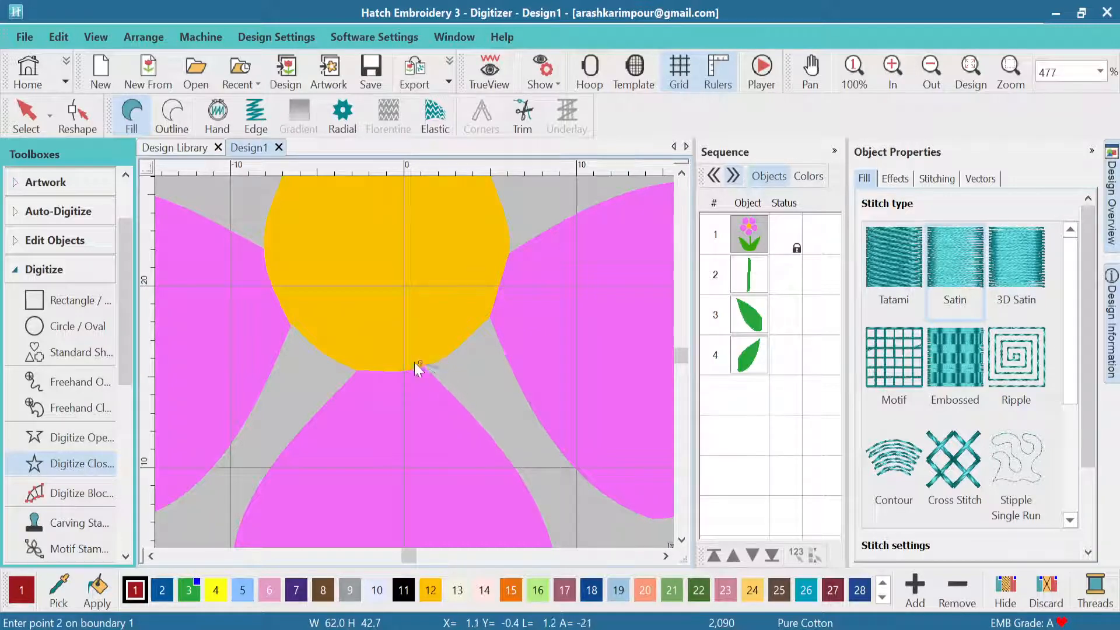
scroll(412, 359, "down", 2)
scroll(438, 484, "up", 1)
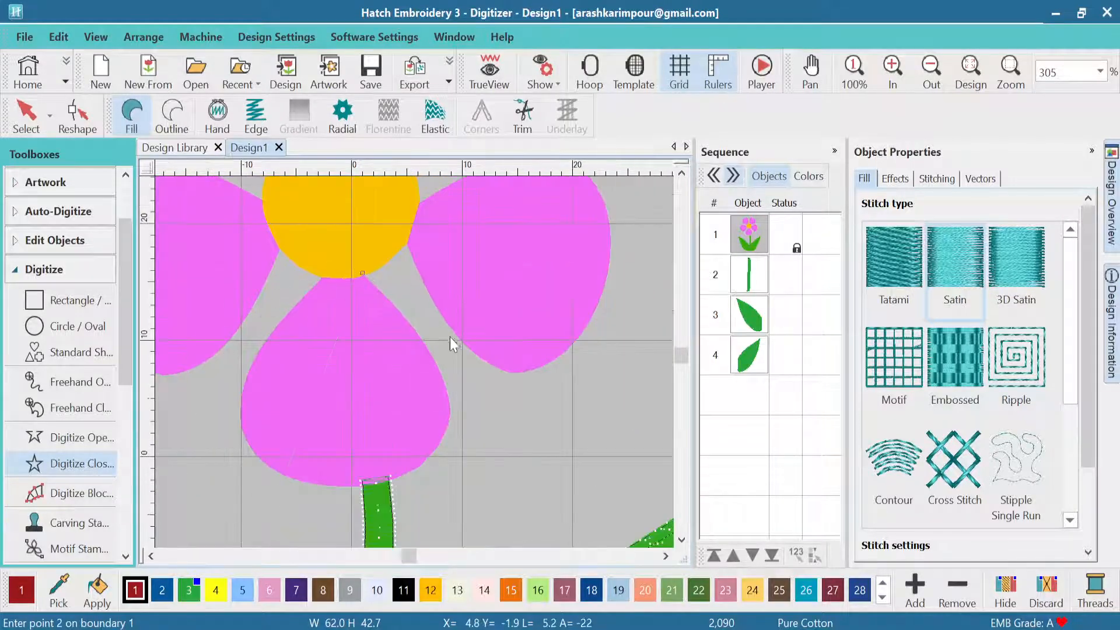
left_click(386, 296)
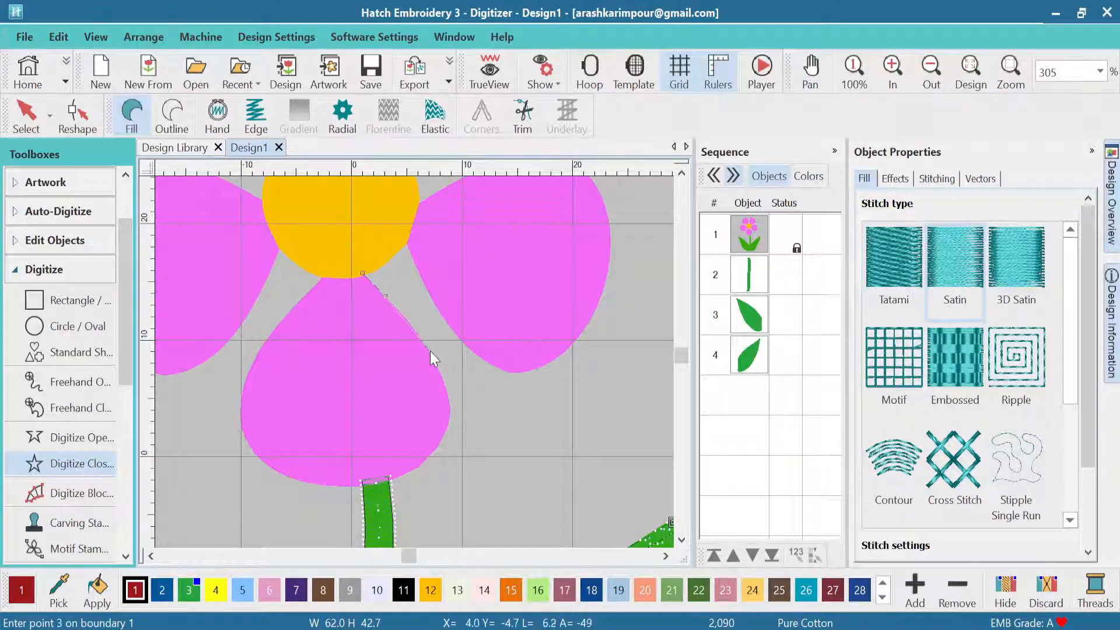
left_click(427, 347)
left_click(448, 394)
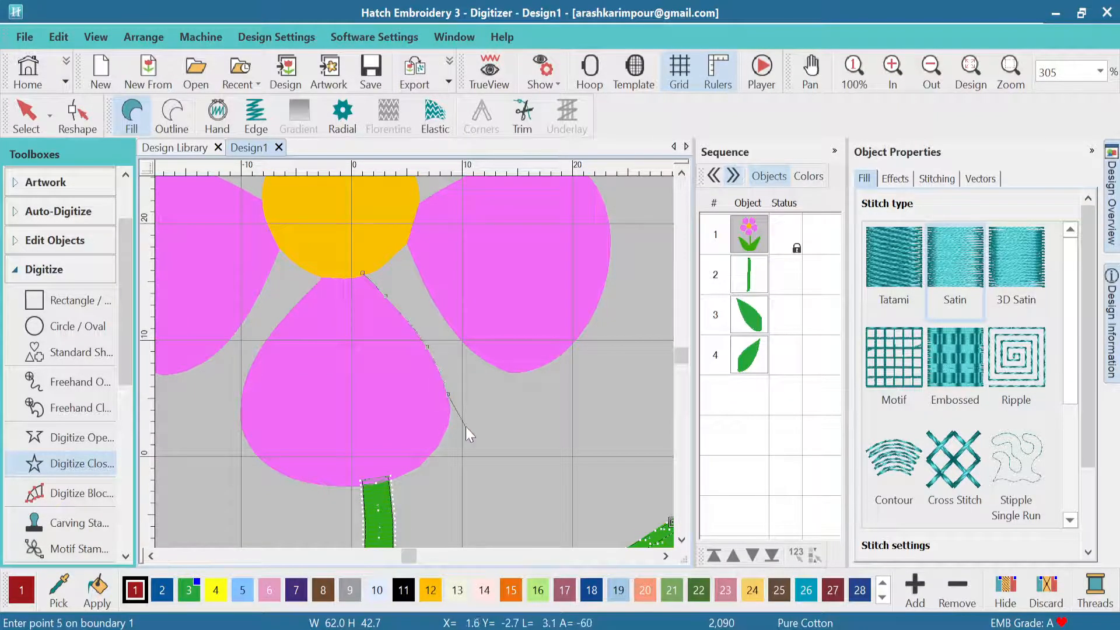
left_click(446, 429)
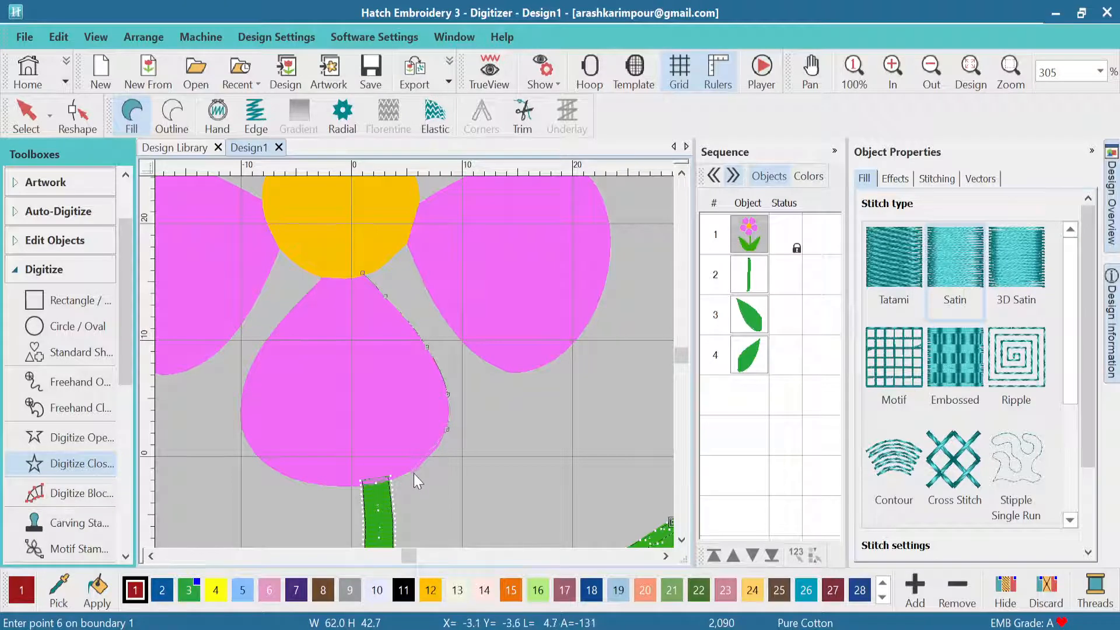
left_click(411, 474)
Continue the bottom petal's outline across the top of the stem and around its lower left curve.
scroll(414, 362, "up", 2)
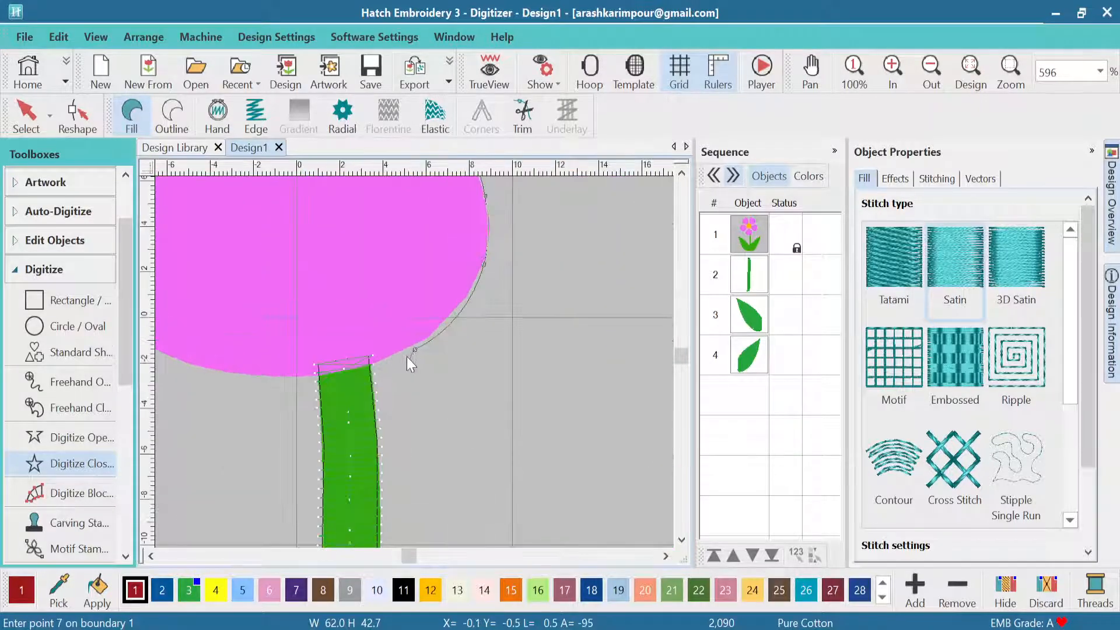
left_click(310, 376)
scroll(414, 362, "down", 1)
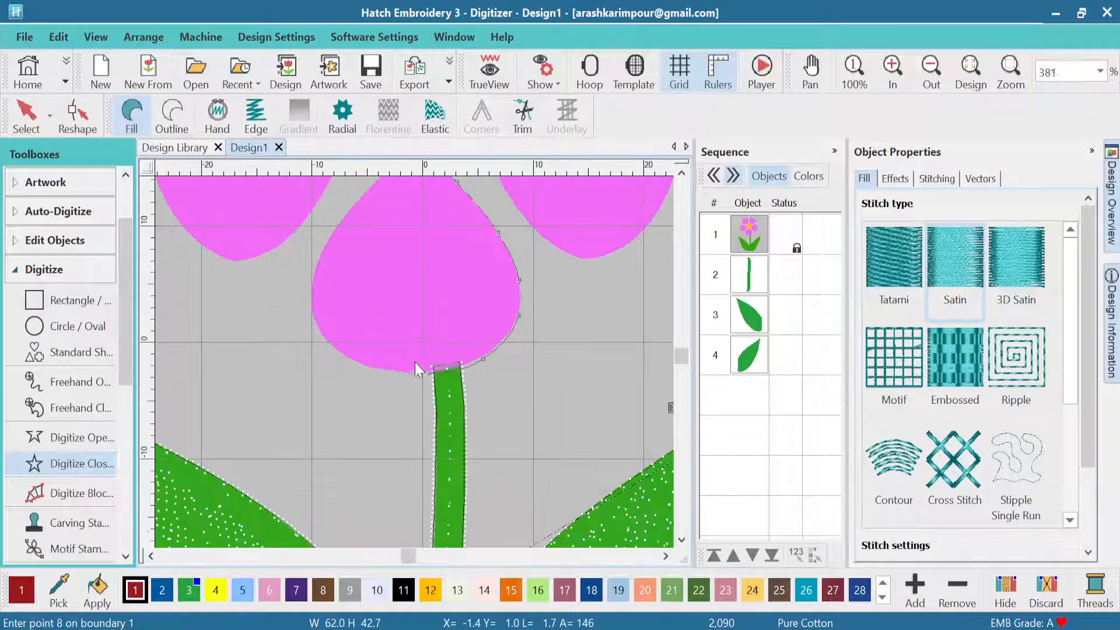
left_click(372, 367)
left_click(326, 340)
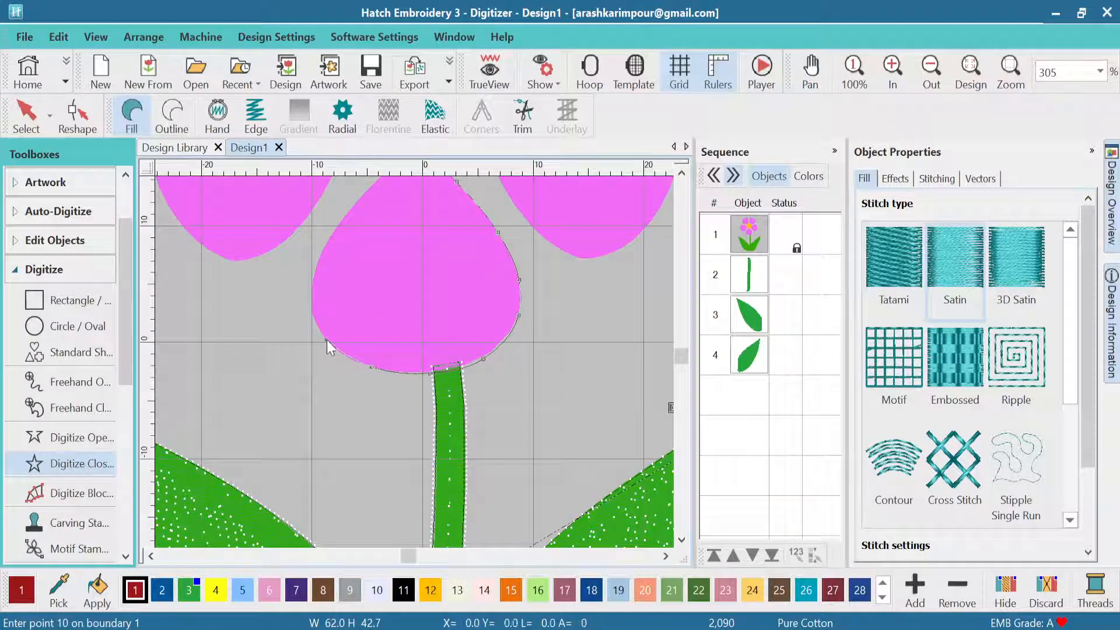
left_click(311, 301)
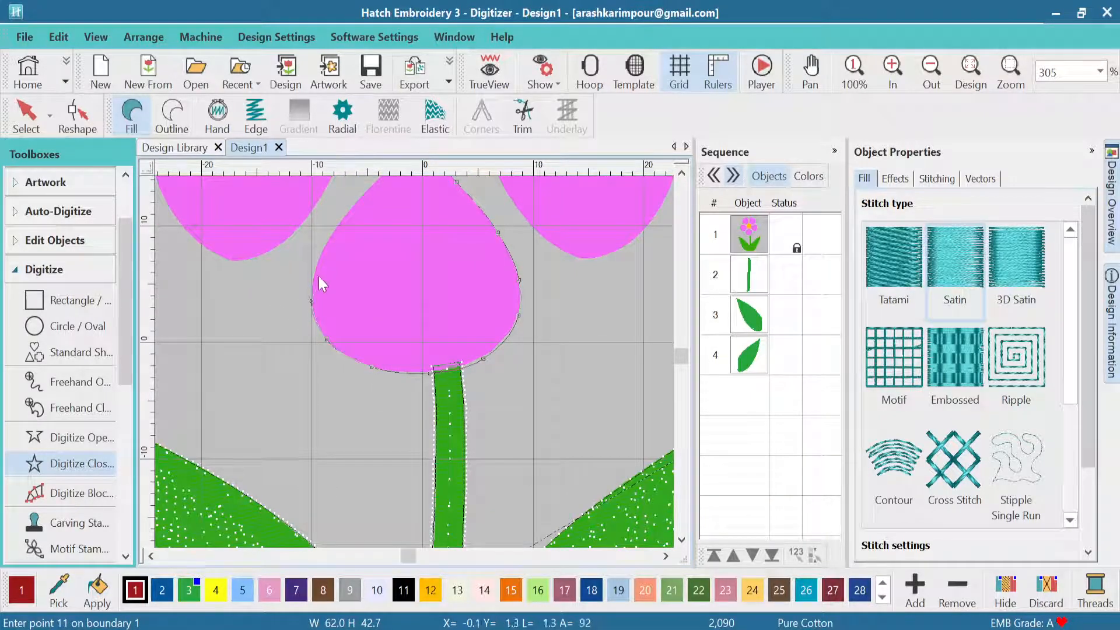
left_click(328, 243)
Trace the bottom petal's upper left edge to the yellow center and finish the satin shape, about 19 mm wide and 19 mm high.
scroll(327, 243, "down", 2)
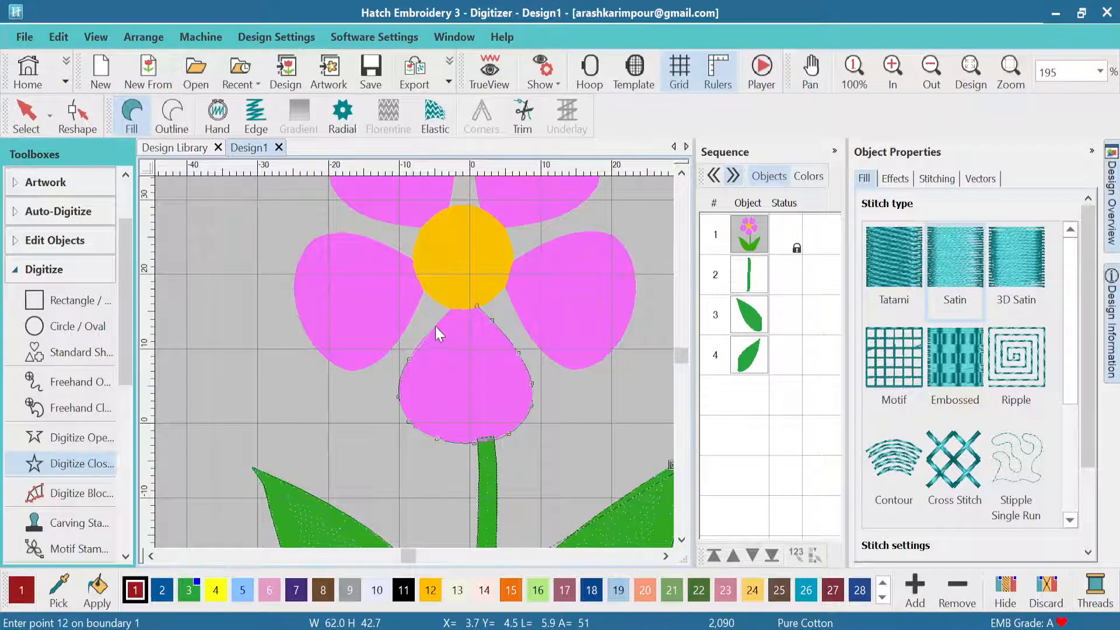
left_click(435, 327)
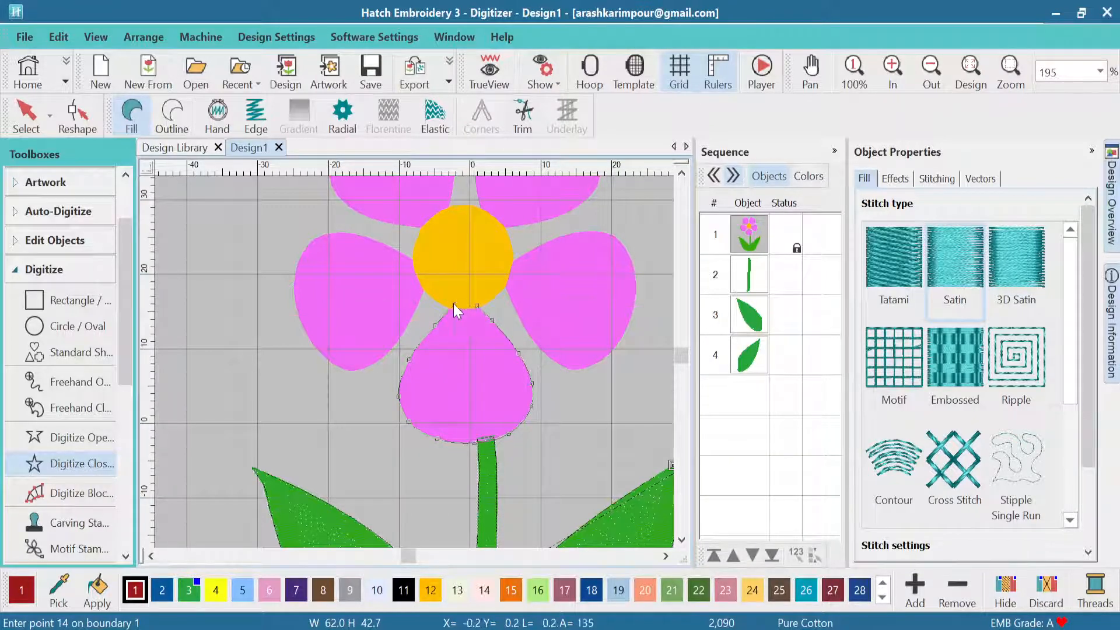
left_click(454, 304)
key("Return")
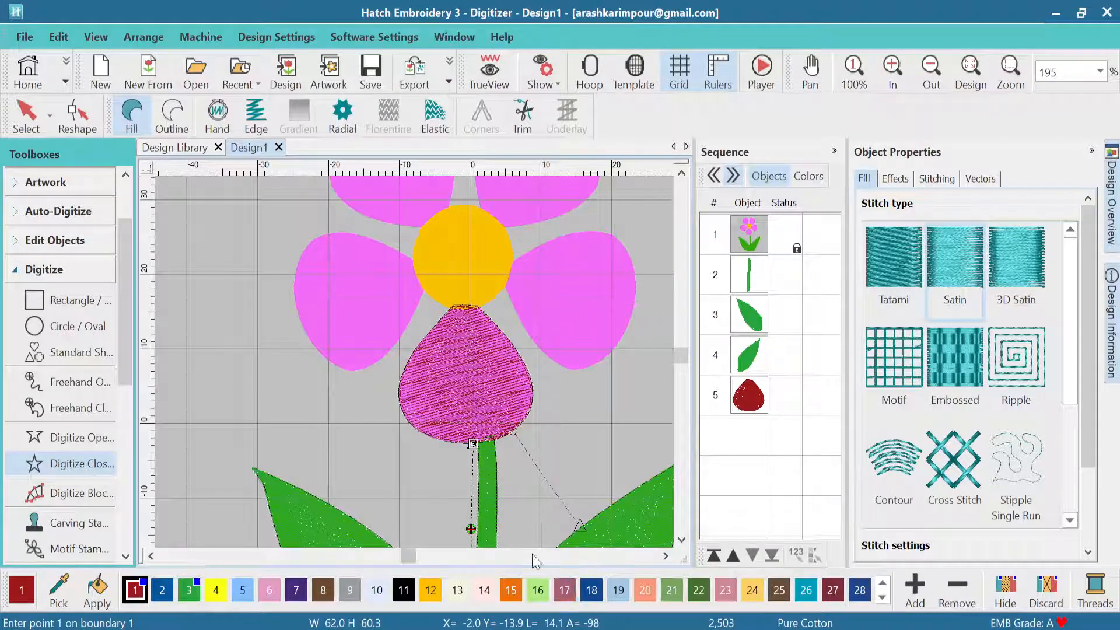
Recolor the bottom petal with pink thread color 6.
left_click(772, 401)
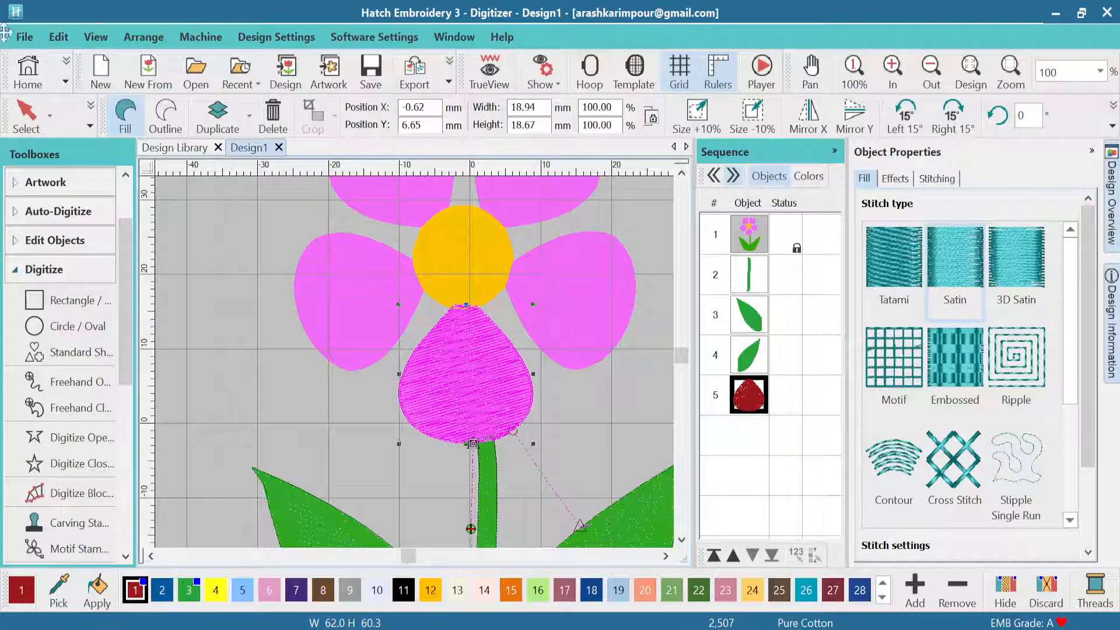
left_click(270, 591)
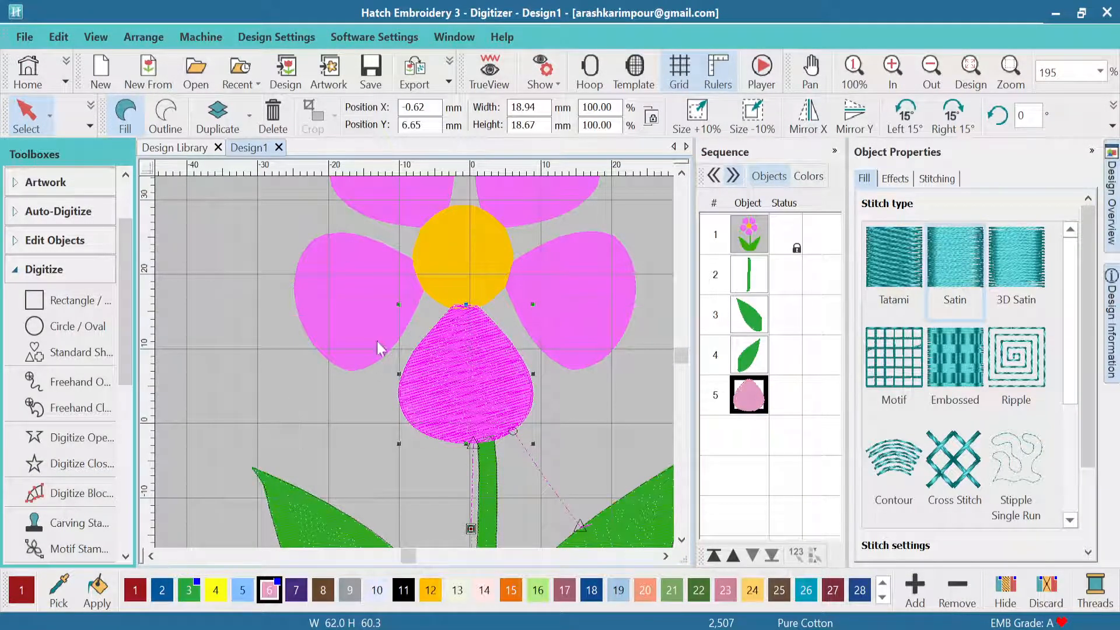
scroll(469, 392, "up", 1)
scroll(414, 362, "down", 1)
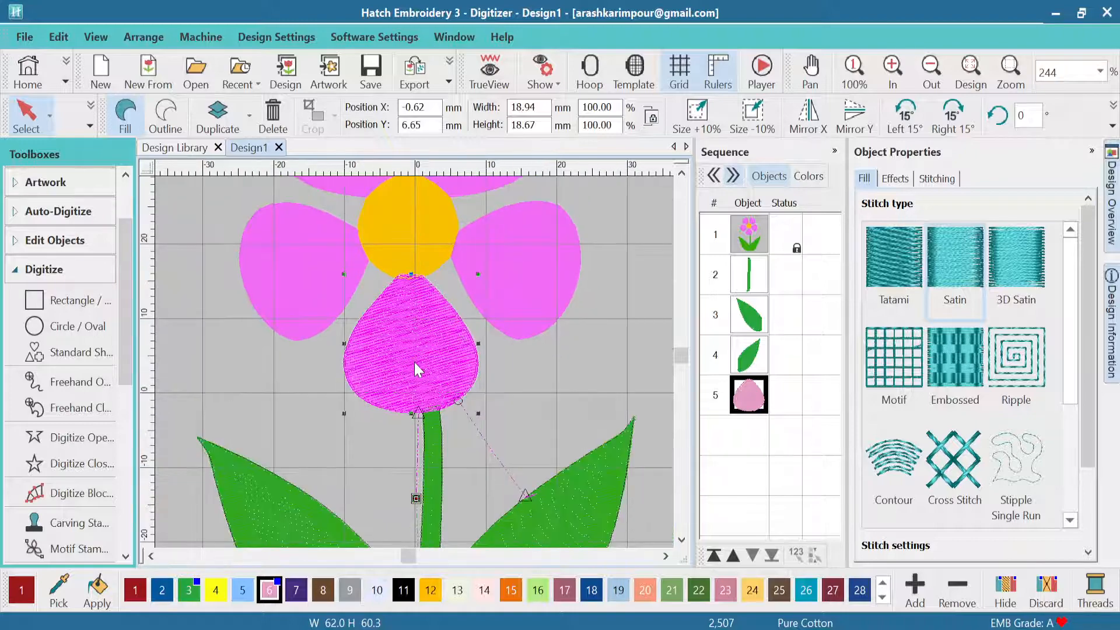
scroll(415, 365, "down", 2)
scroll(415, 364, "up", 3)
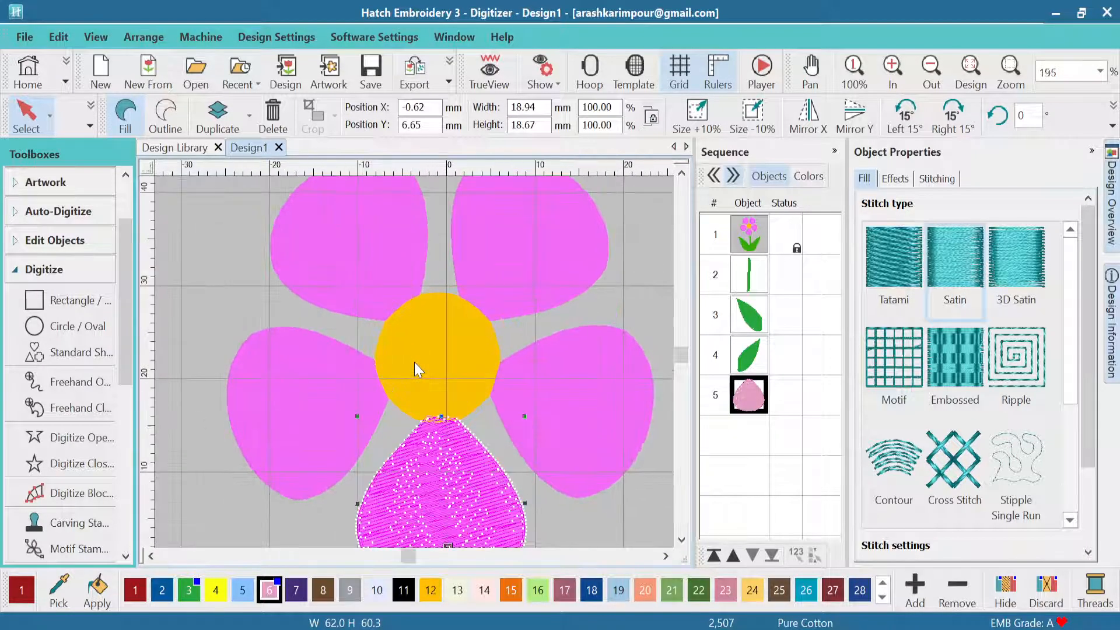
scroll(414, 362, "down", 1)
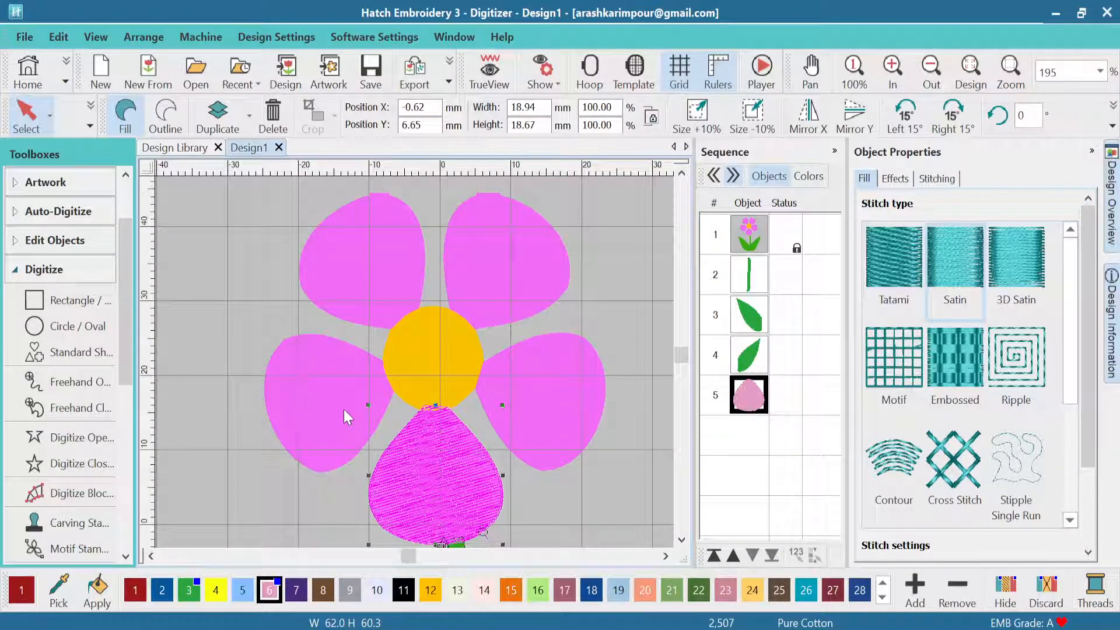
Start a closed shape for the lower left petal, tracing from the yellow center along its lower edge to its outermost side.
left_click(70, 464)
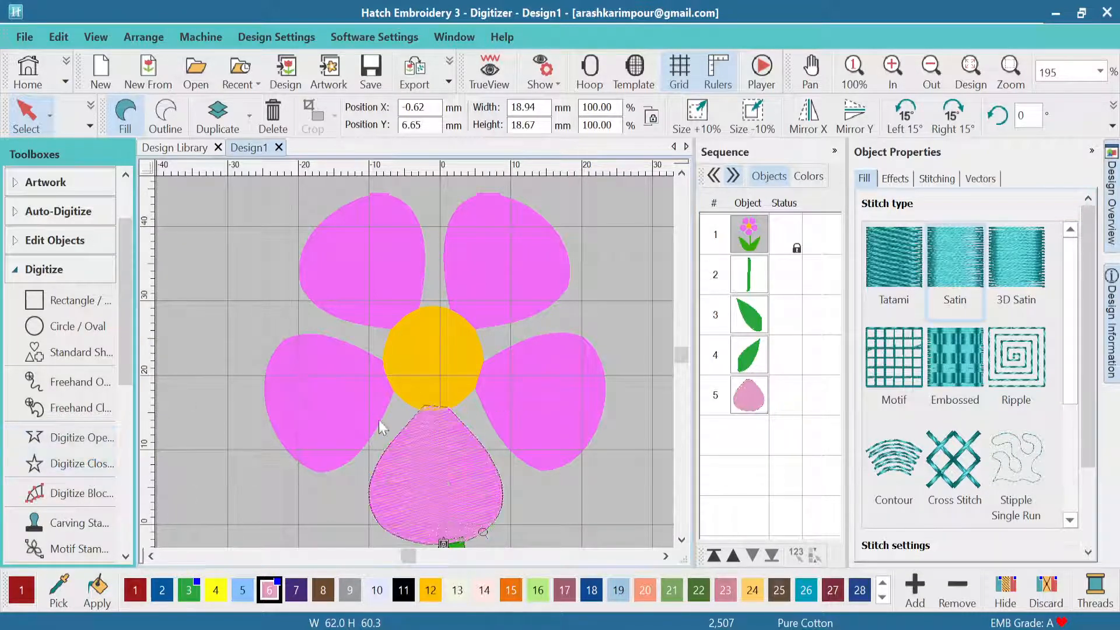
scroll(414, 363, "up", 2)
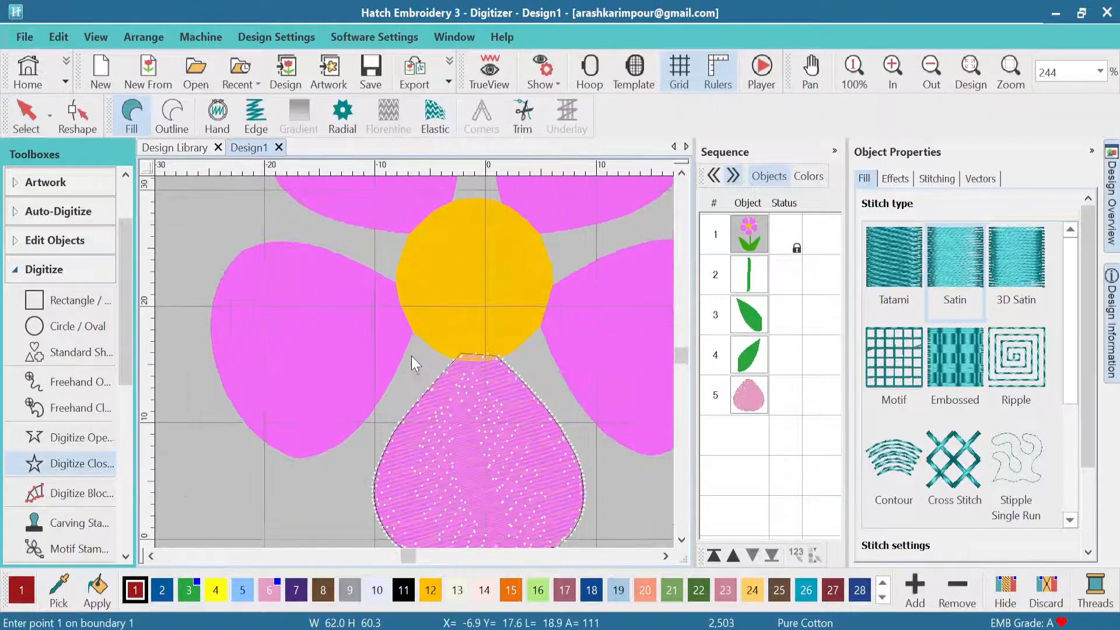
left_click(417, 326)
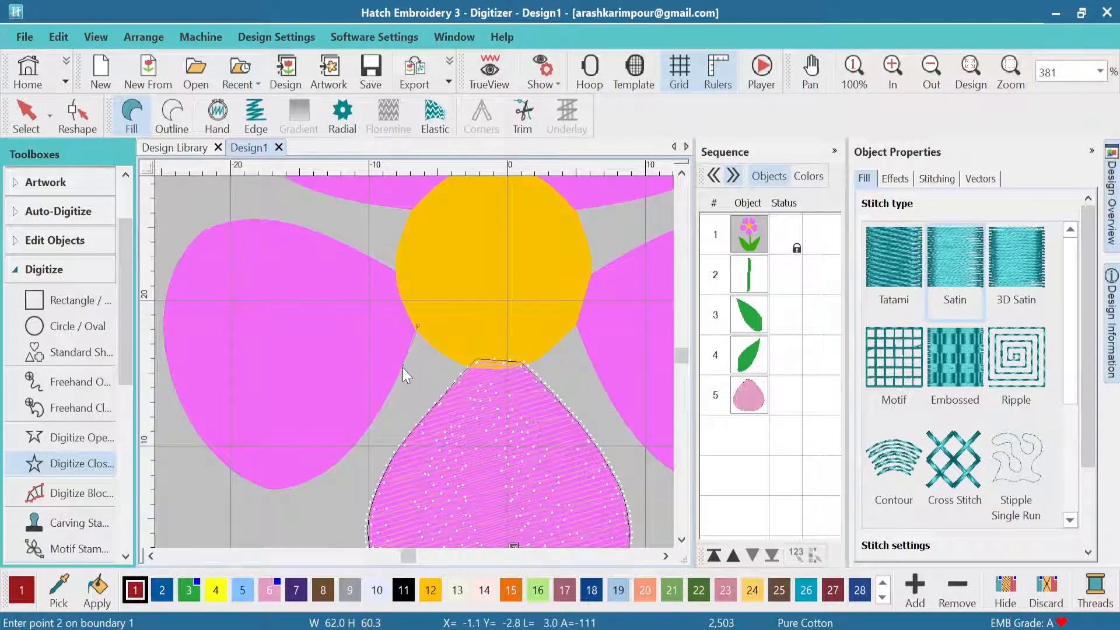
left_click(403, 367)
left_click(363, 435)
left_click(311, 480)
left_click(263, 491)
left_click(192, 428)
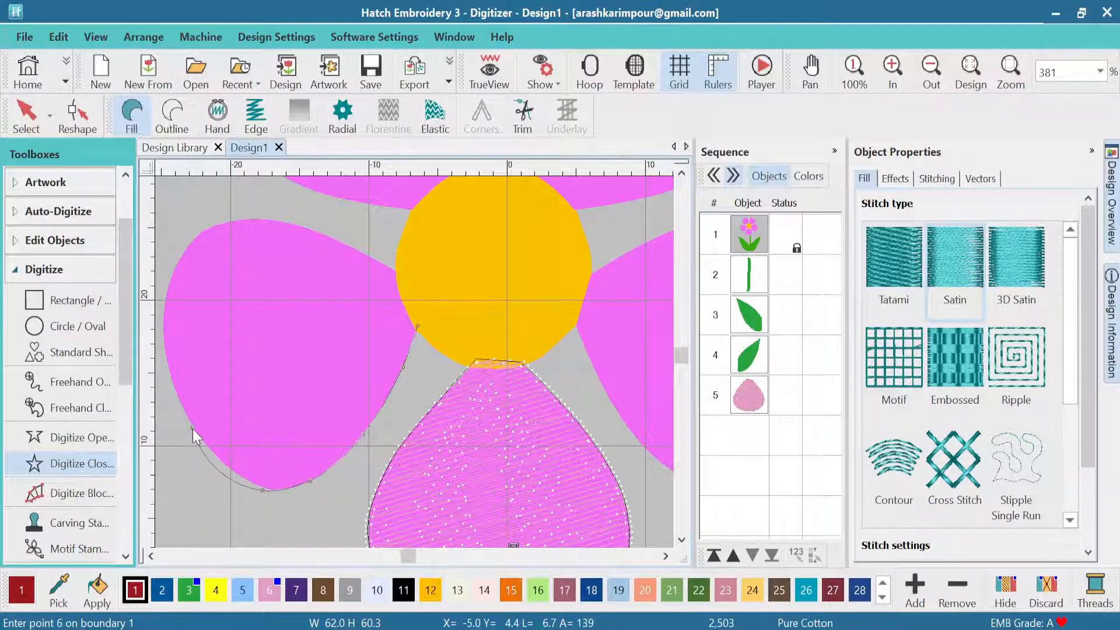
left_click(162, 342)
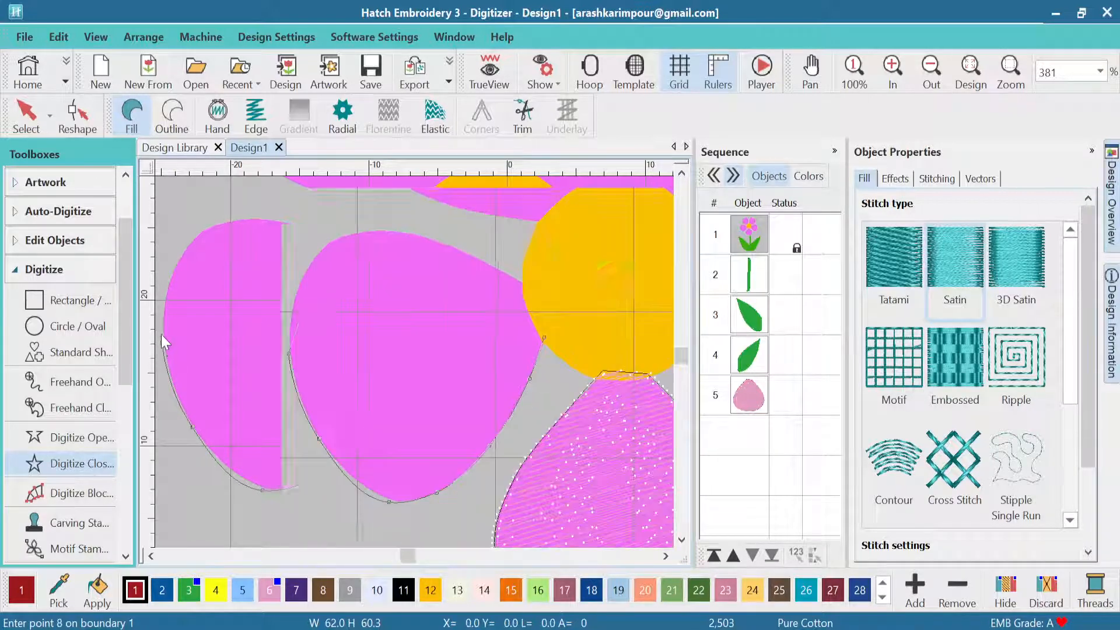
Trace the lower left petal's upper edge back to the yellow center and finish the filled satin shape.
left_click(304, 274)
left_click(357, 231)
left_click(459, 247)
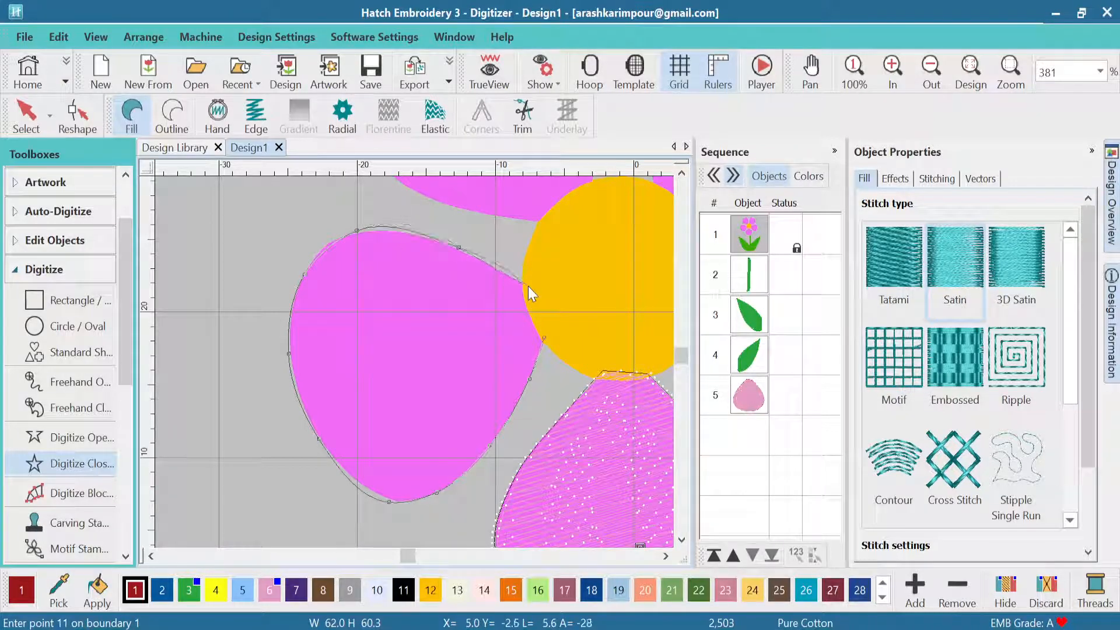
key("Return")
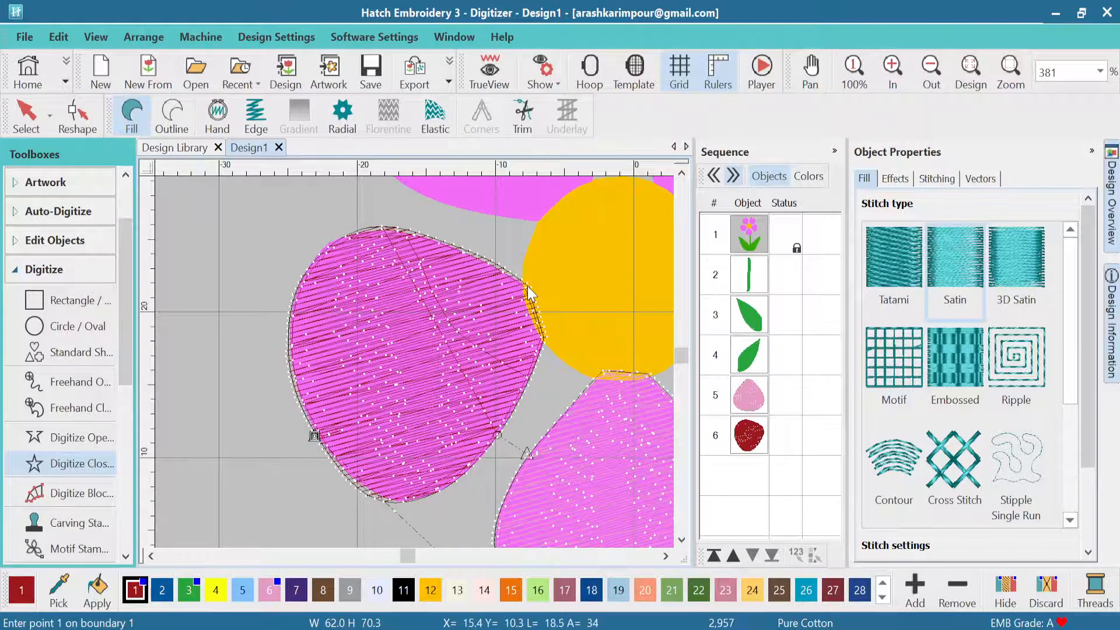
Start a closed shape for the upper left petal, tracing from the yellow center along its lower edge to its outermost side.
scroll(529, 292, "down", 3)
scroll(418, 292, "up", 3)
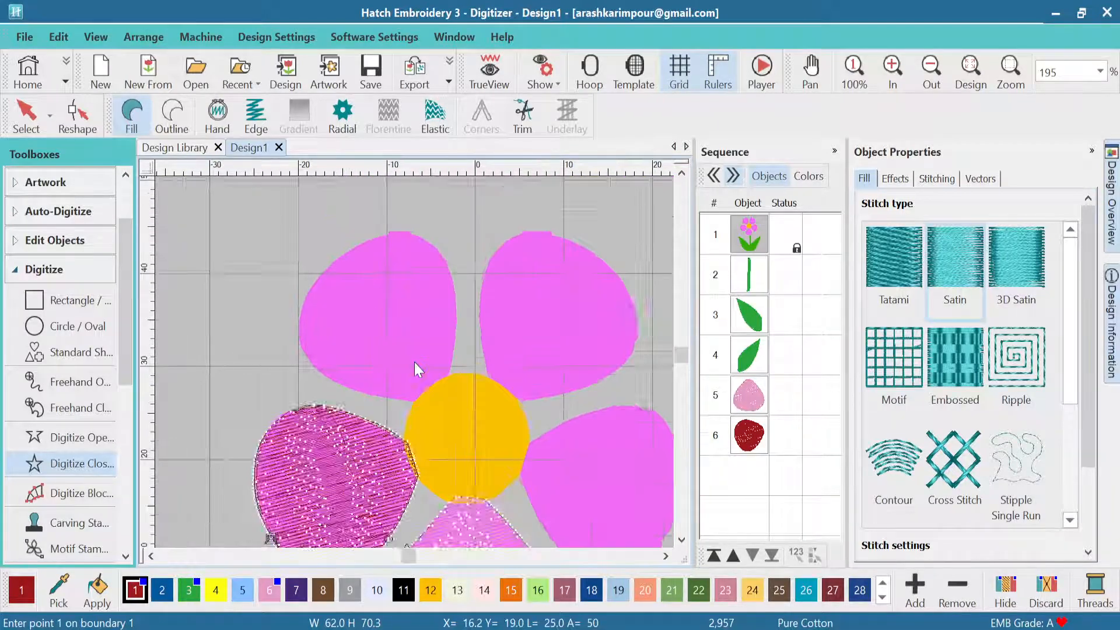
left_click(421, 425)
left_click(375, 419)
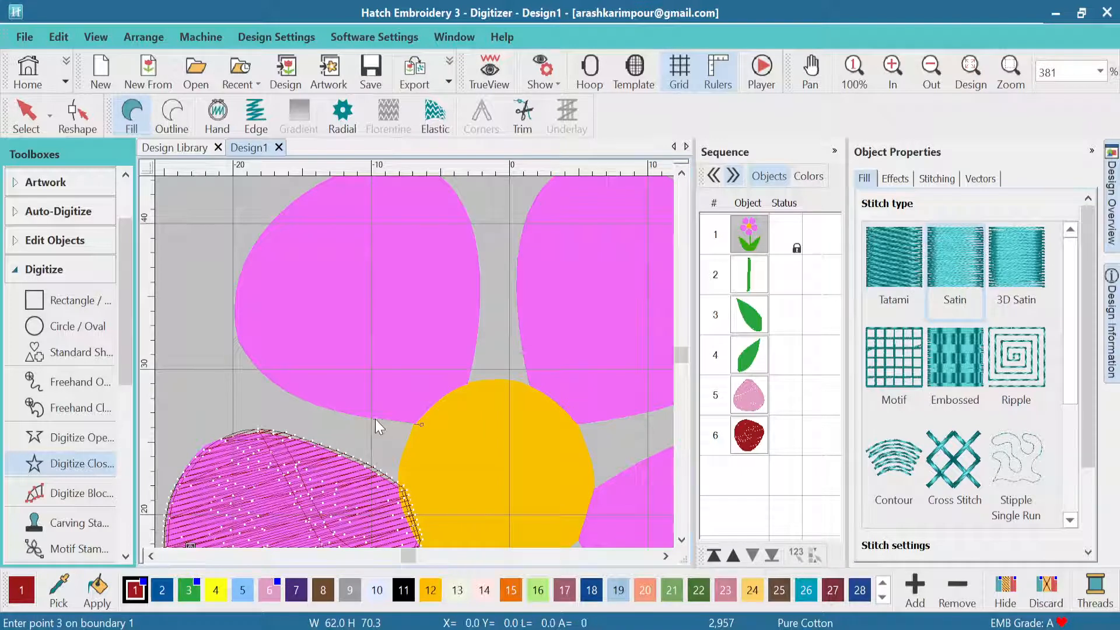
left_click(331, 410)
left_click(261, 371)
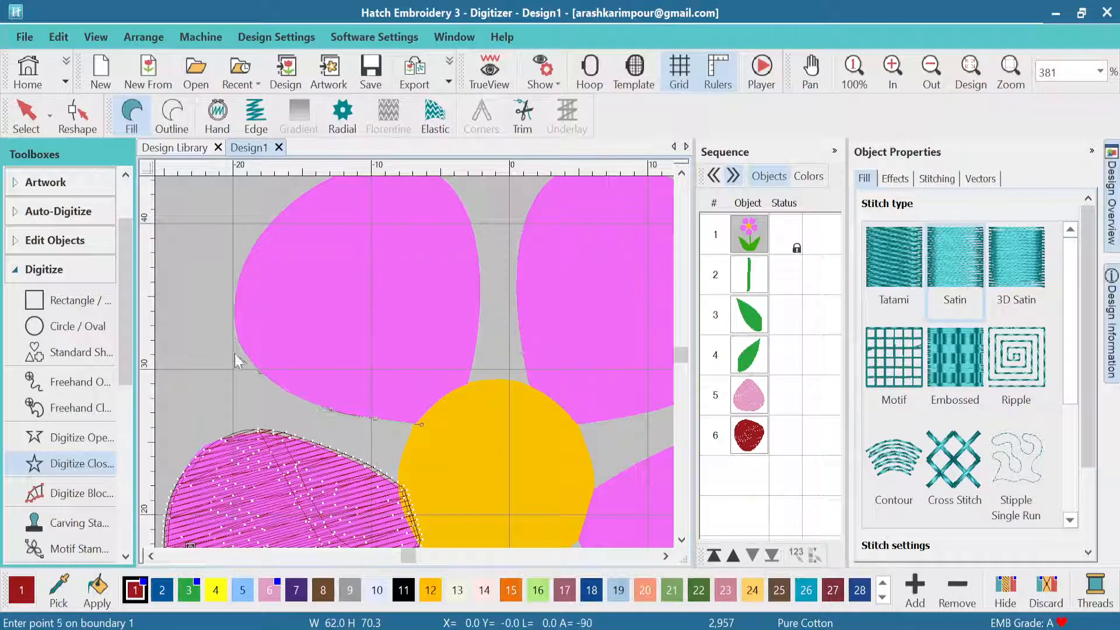
left_click(236, 317)
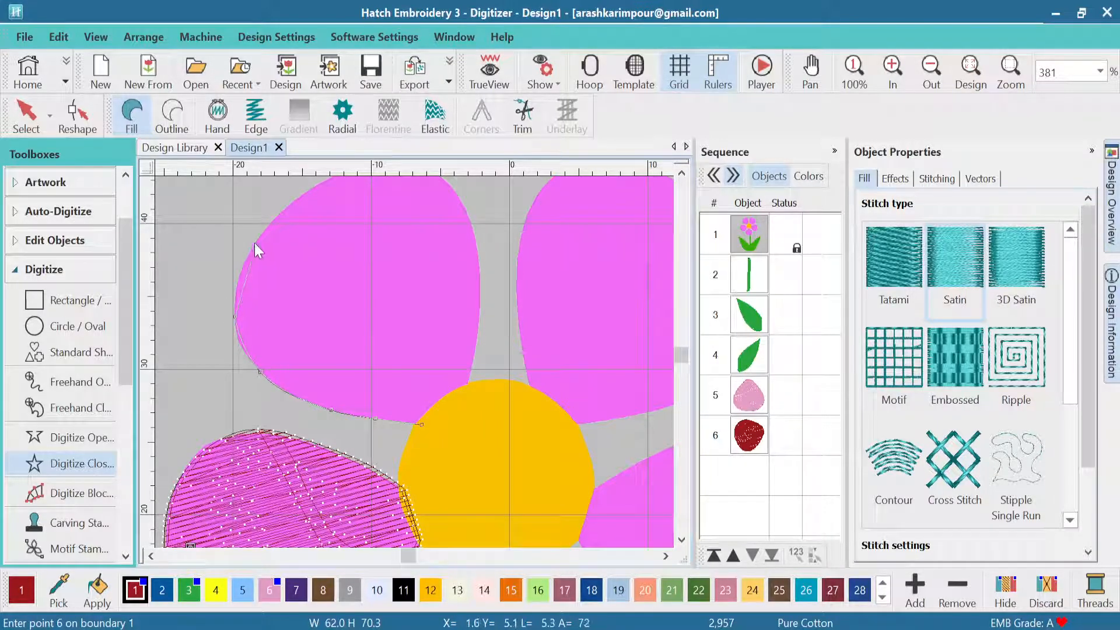
Trace the upper left petal over its top and down its inner edge to the yellow center, and finish the satin shape.
left_click(253, 242)
key("c")
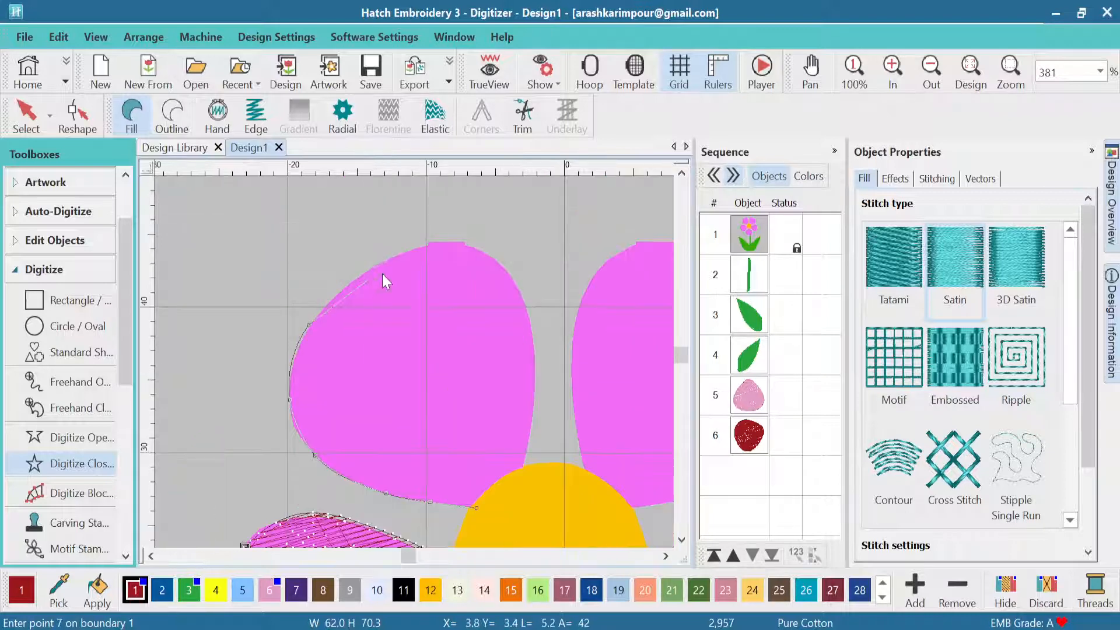
left_click(377, 264)
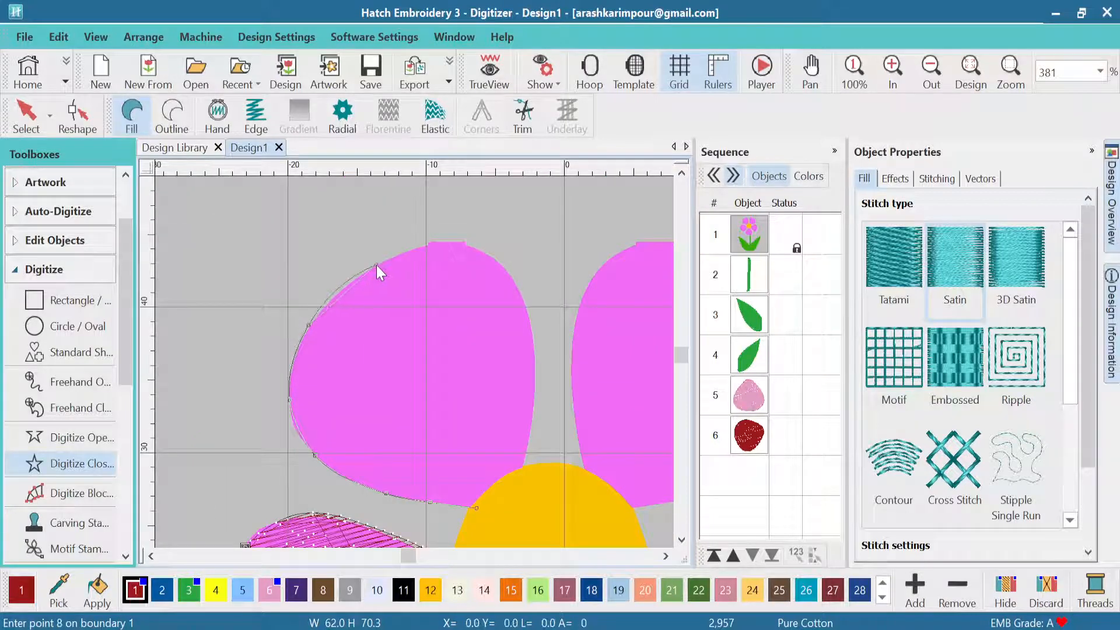
left_click(466, 244)
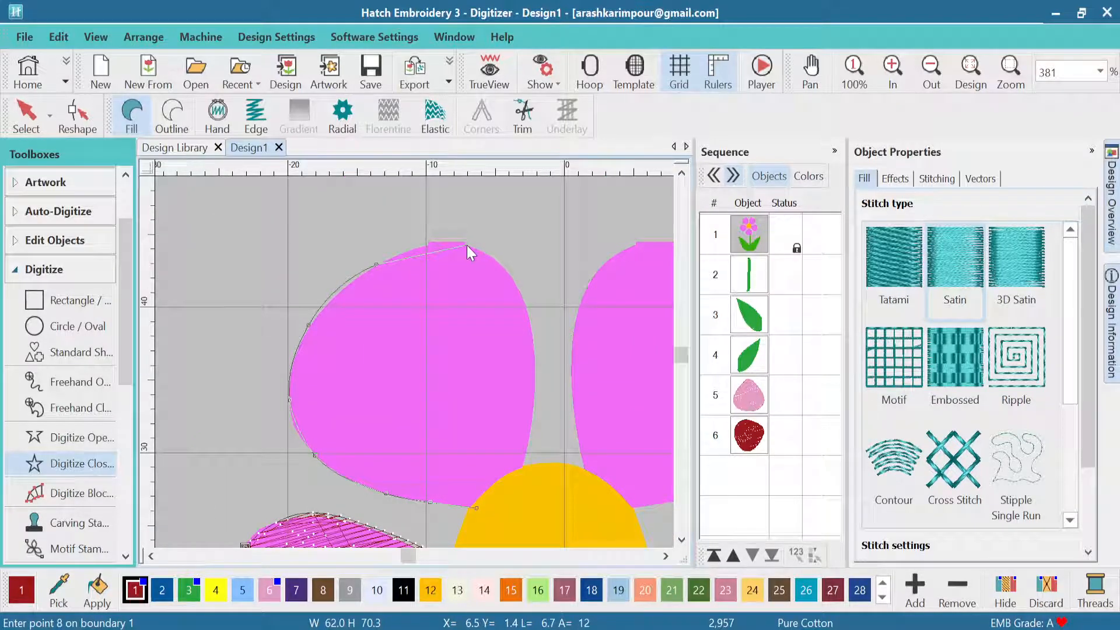
left_click(518, 290)
left_click(535, 397)
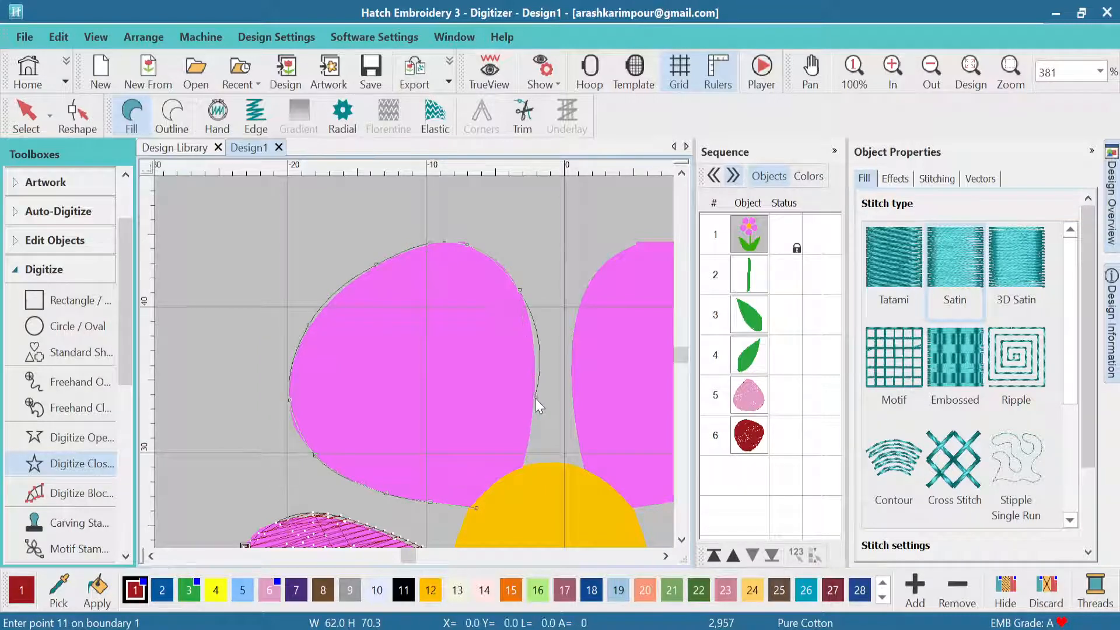
left_click(523, 477)
key("Return")
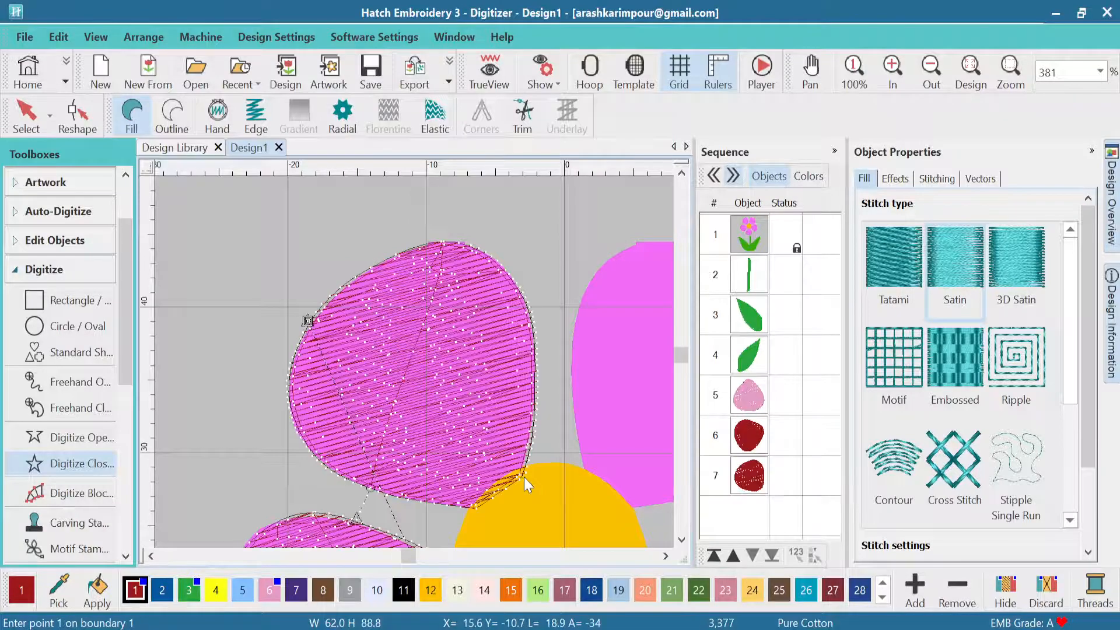
Start a closed shape for the upper right petal, tracing from the yellow center up its inner edge toward the top.
scroll(508, 480, "down", 2)
scroll(415, 366, "up", 1)
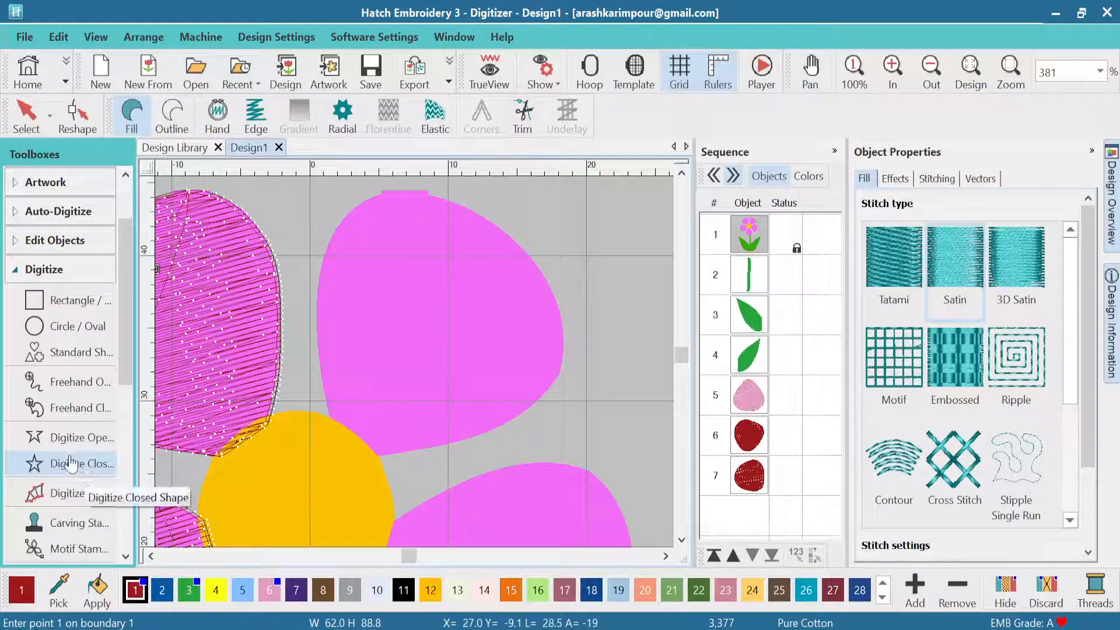
left_click(334, 428)
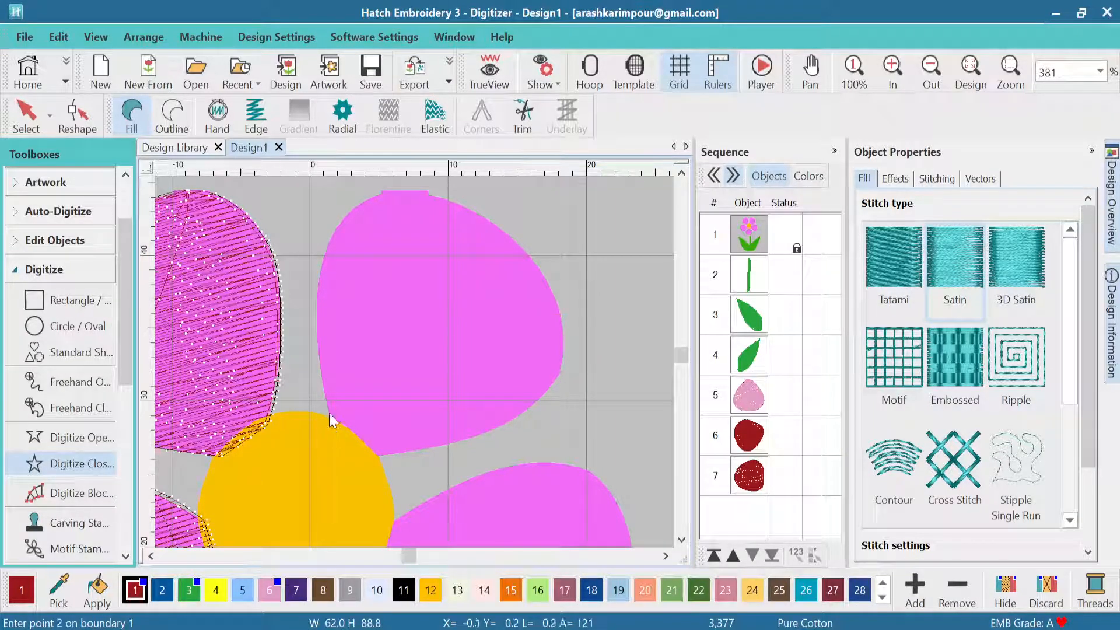
left_click(323, 375)
left_click(317, 289)
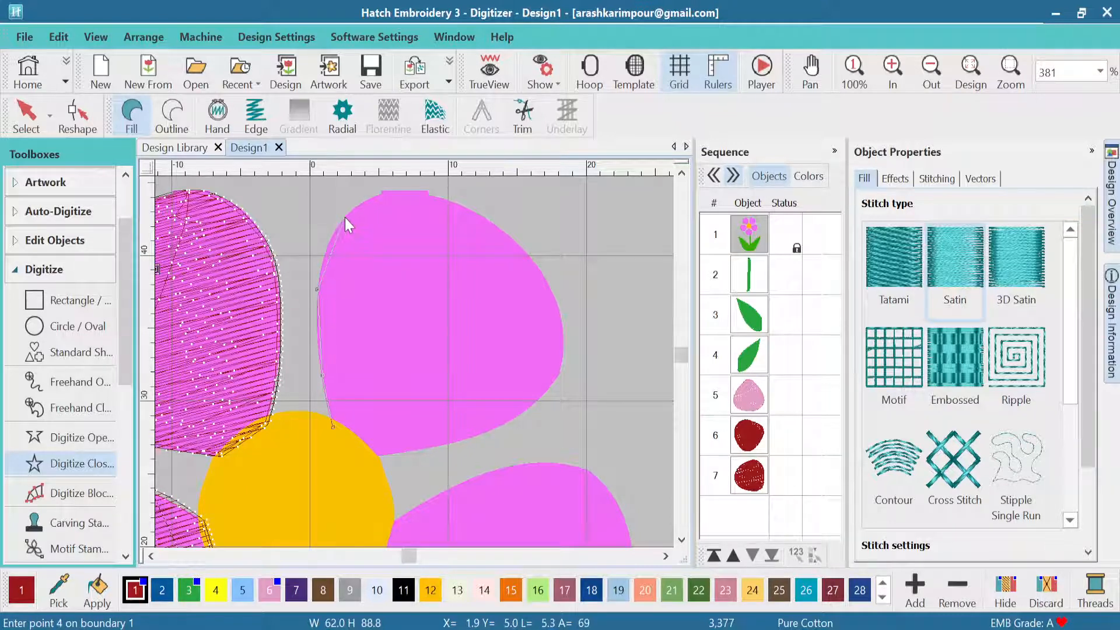
left_click(345, 218)
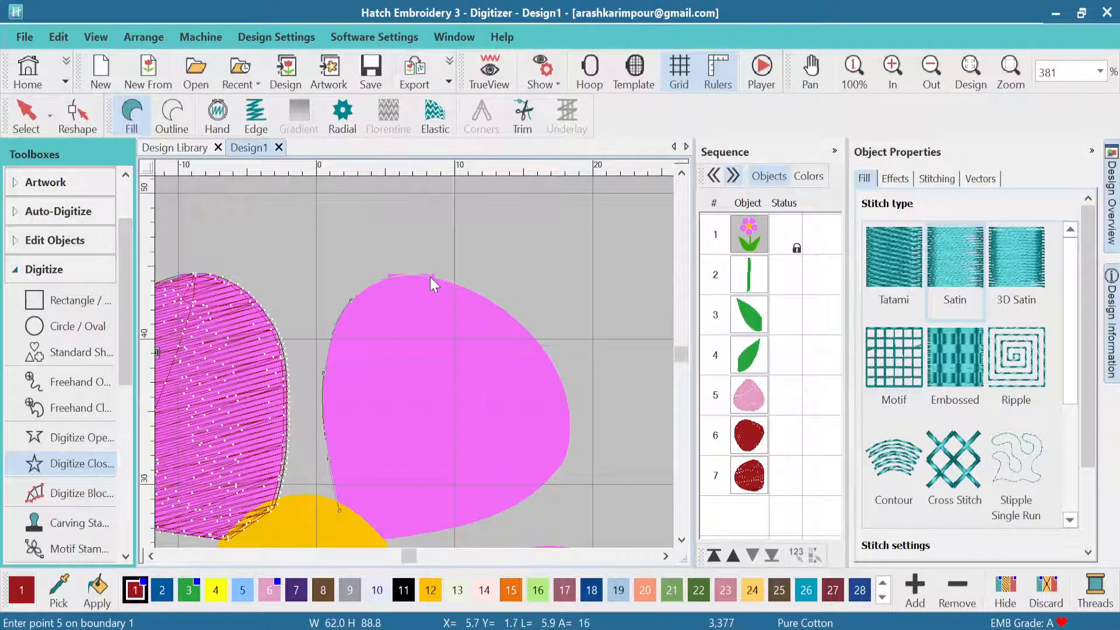
Finish tracing the flower's upper-right petal as a closed satin-filled shape, following the artwork's edge down to the yellow centre.
left_click(501, 309)
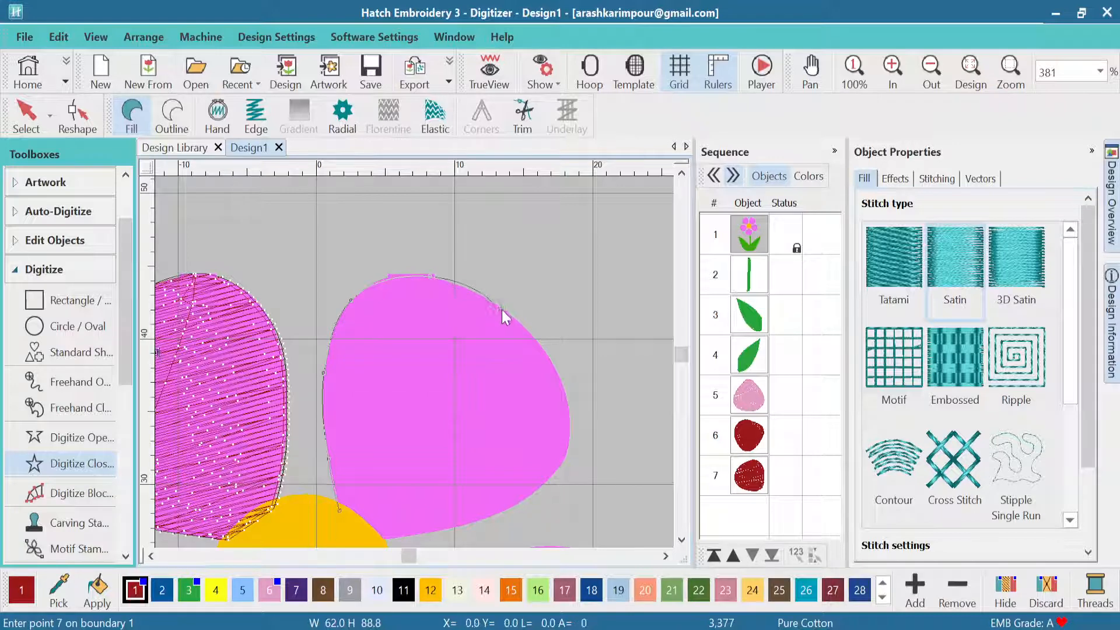
left_click(562, 380)
left_click(565, 454)
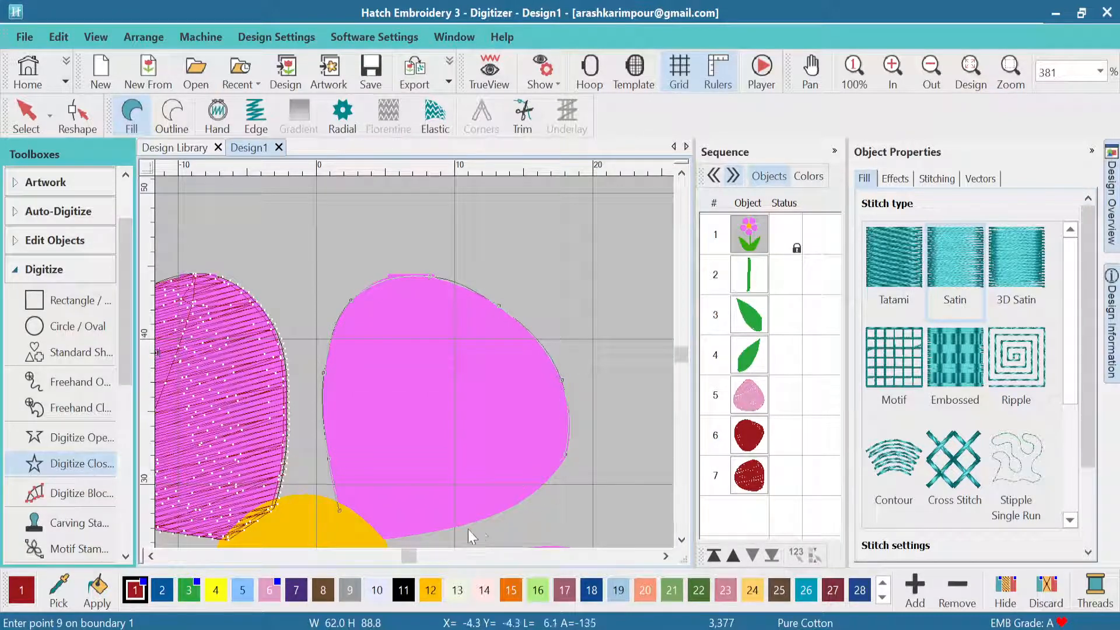
left_click(481, 427)
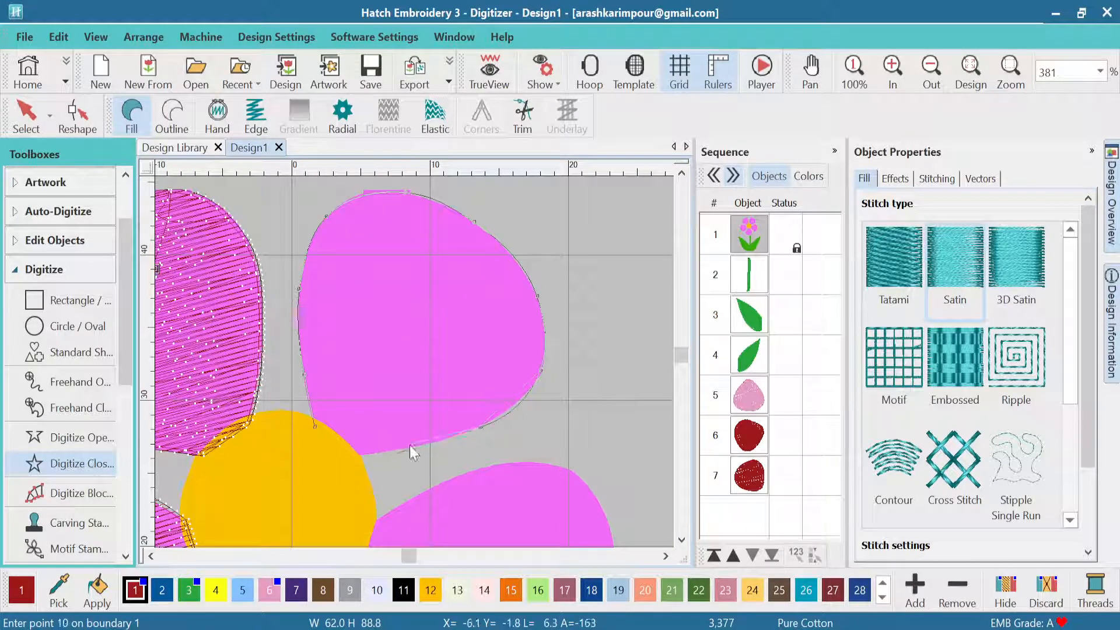
left_click(403, 449)
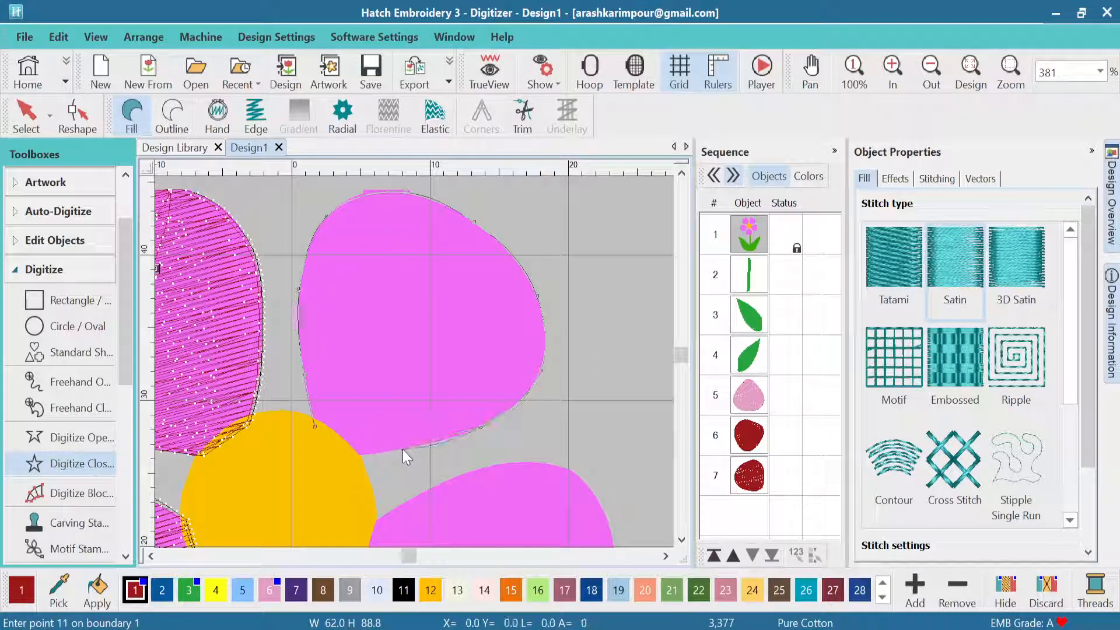
left_click(351, 456)
key("Return")
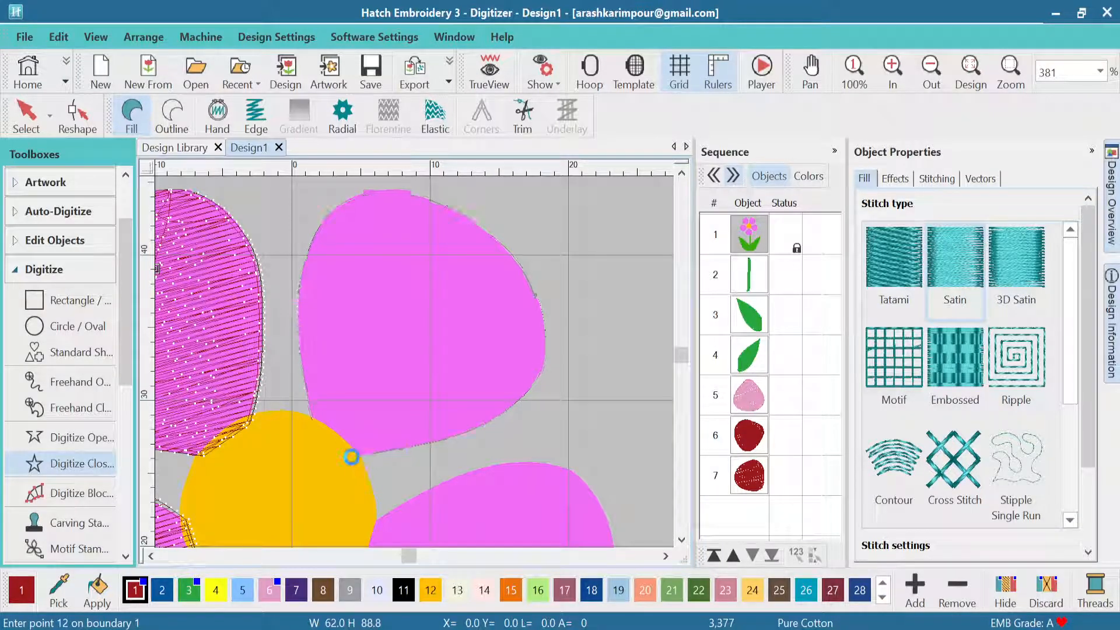
Digitize the flower's lower-right petal as a closed satin-filled shape, overlapping the edge of the yellow centre slightly.
scroll(414, 362, "down", 2)
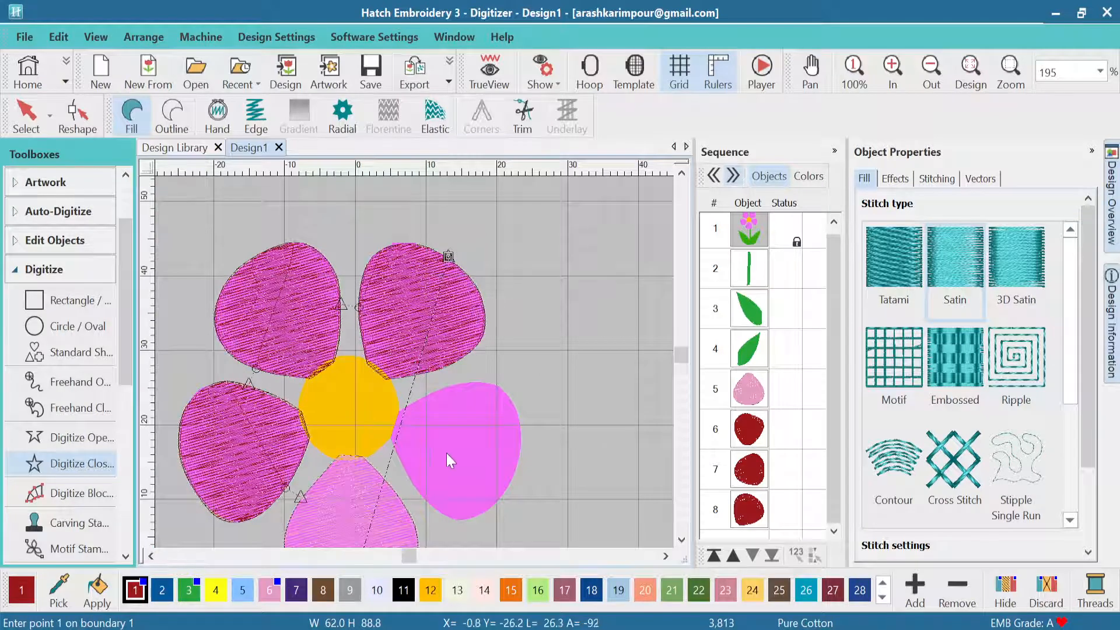
scroll(414, 361, "up", 1)
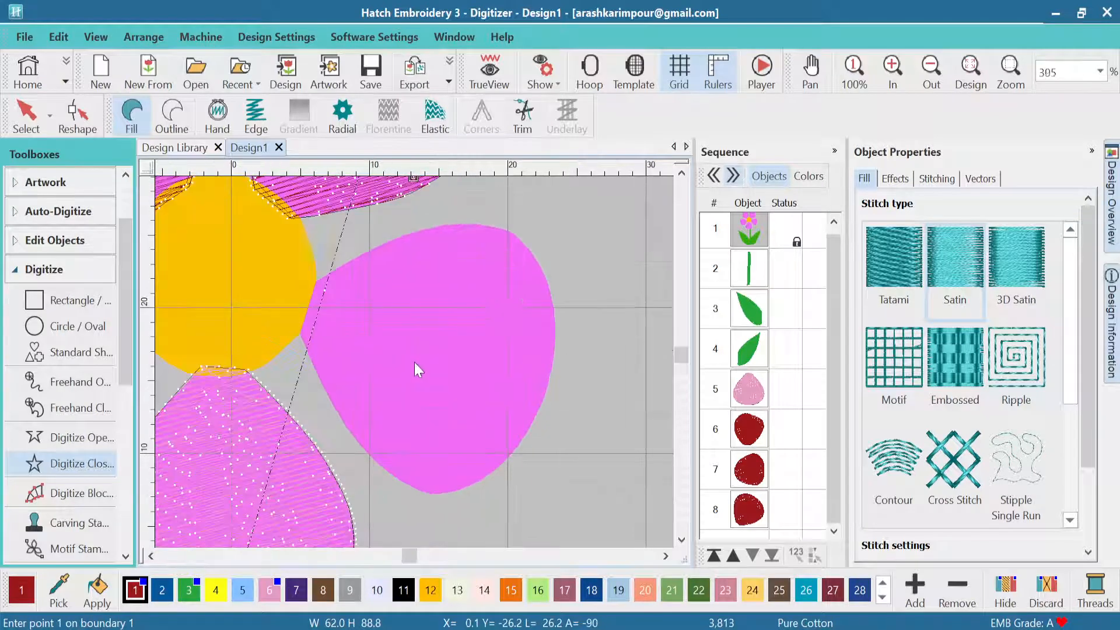
left_click(310, 284)
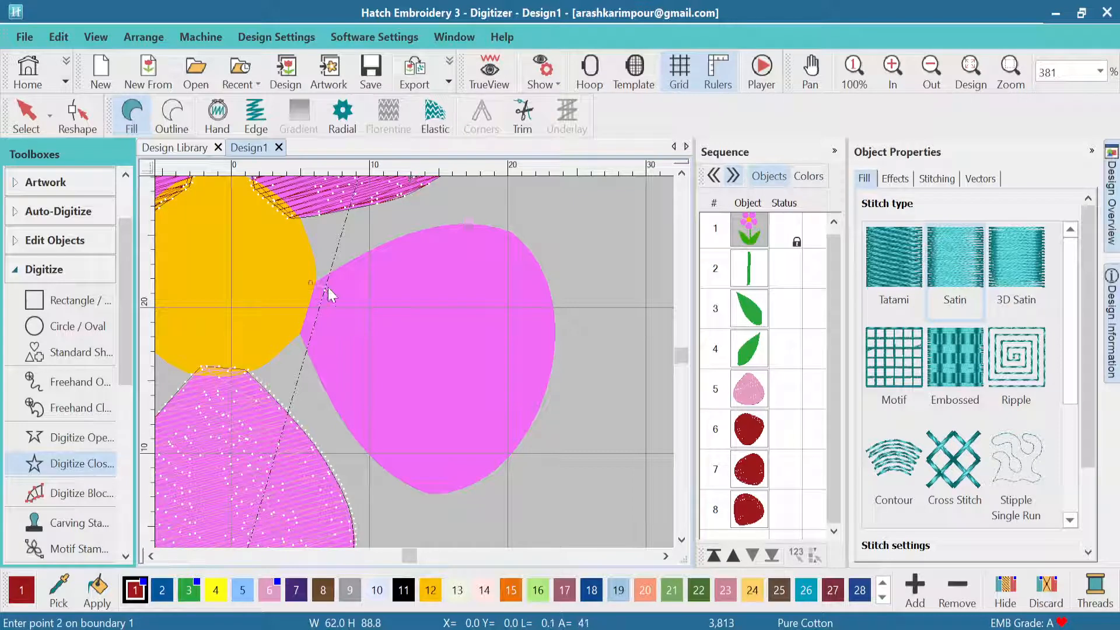
left_click(370, 250)
left_click(432, 227)
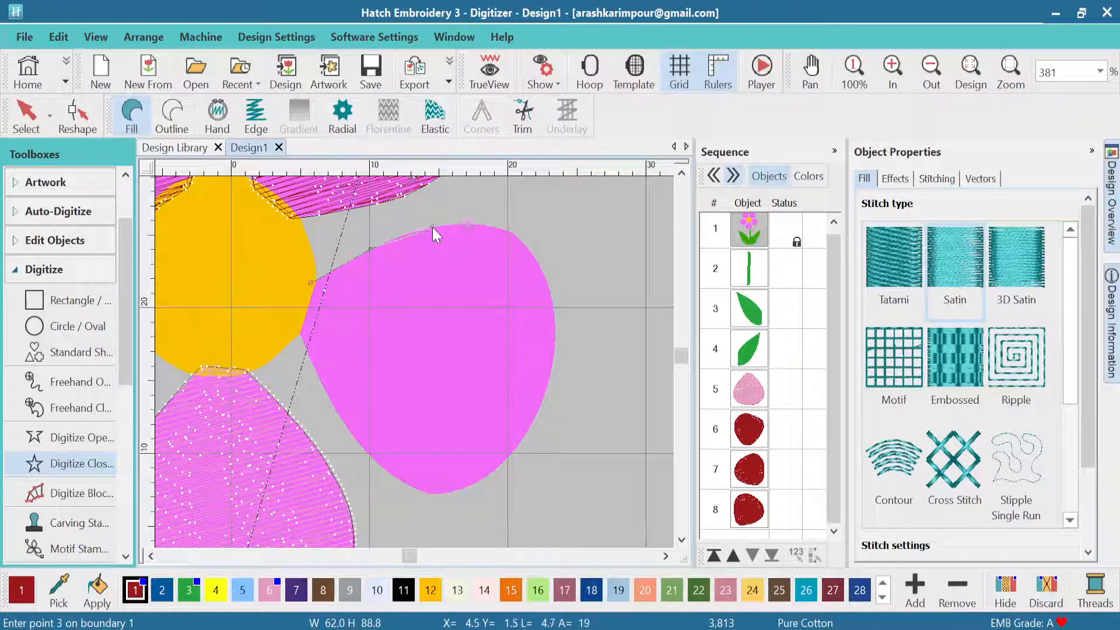
left_click(510, 232)
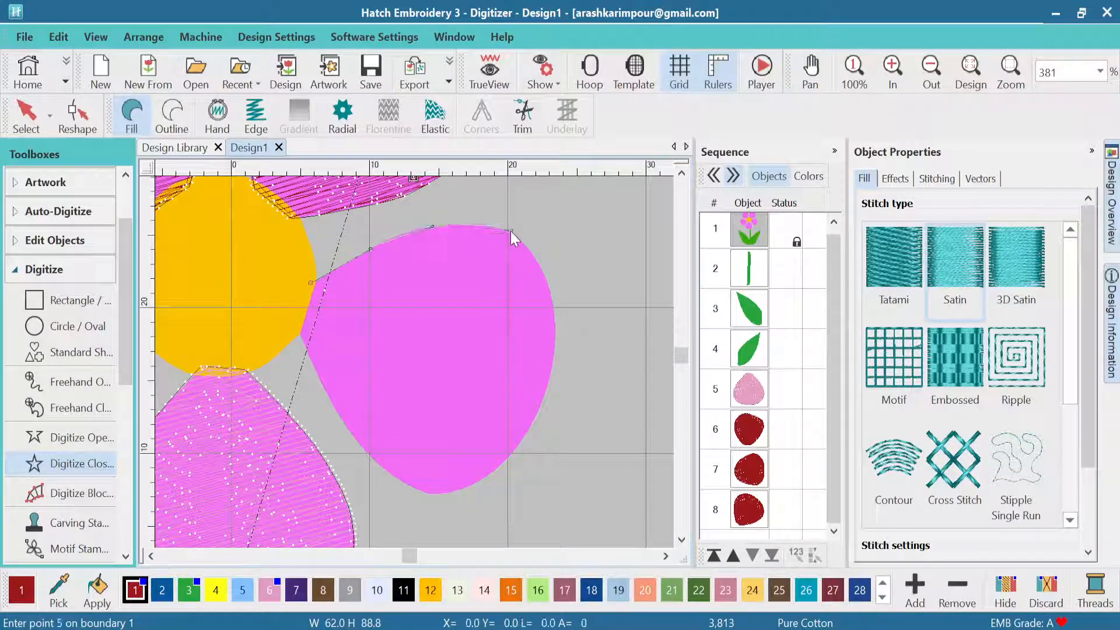
left_click(555, 332)
left_click(522, 437)
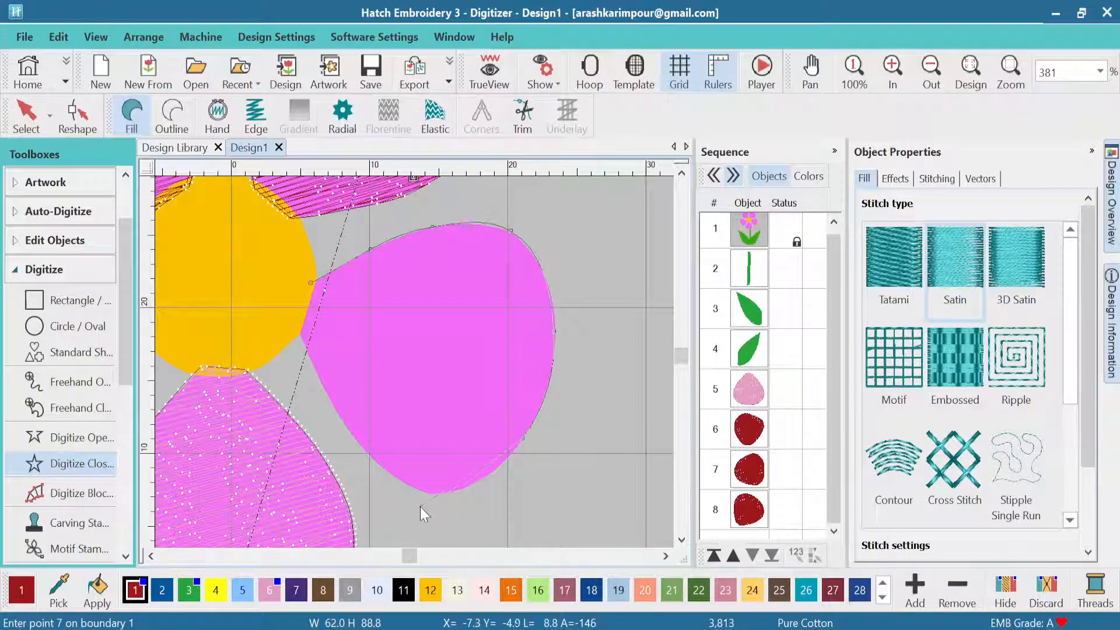
left_click(450, 493)
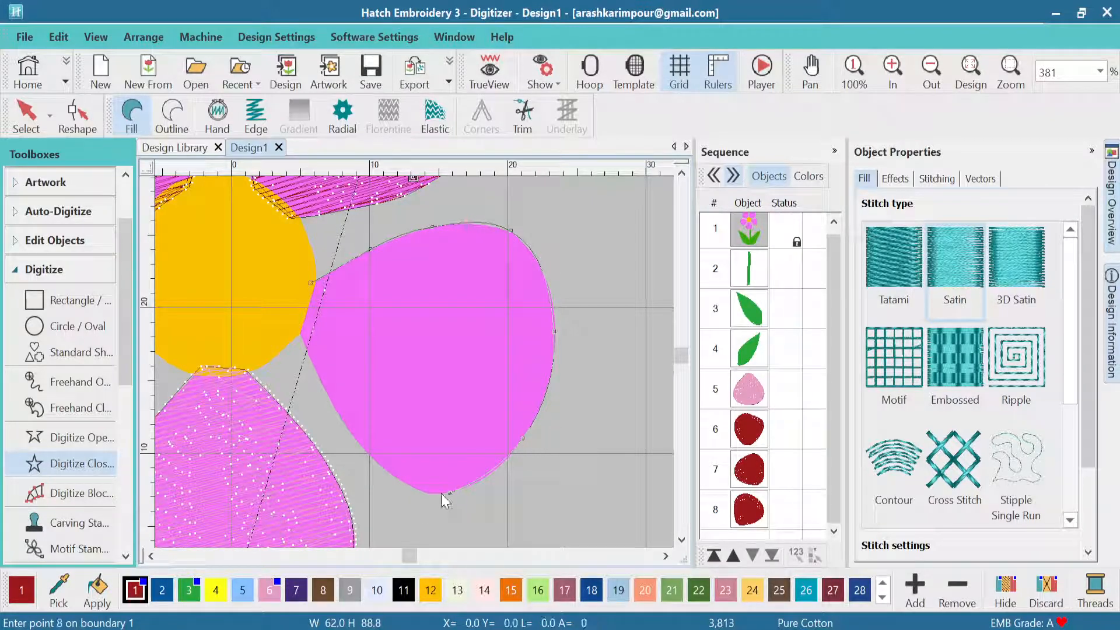
left_click(375, 463)
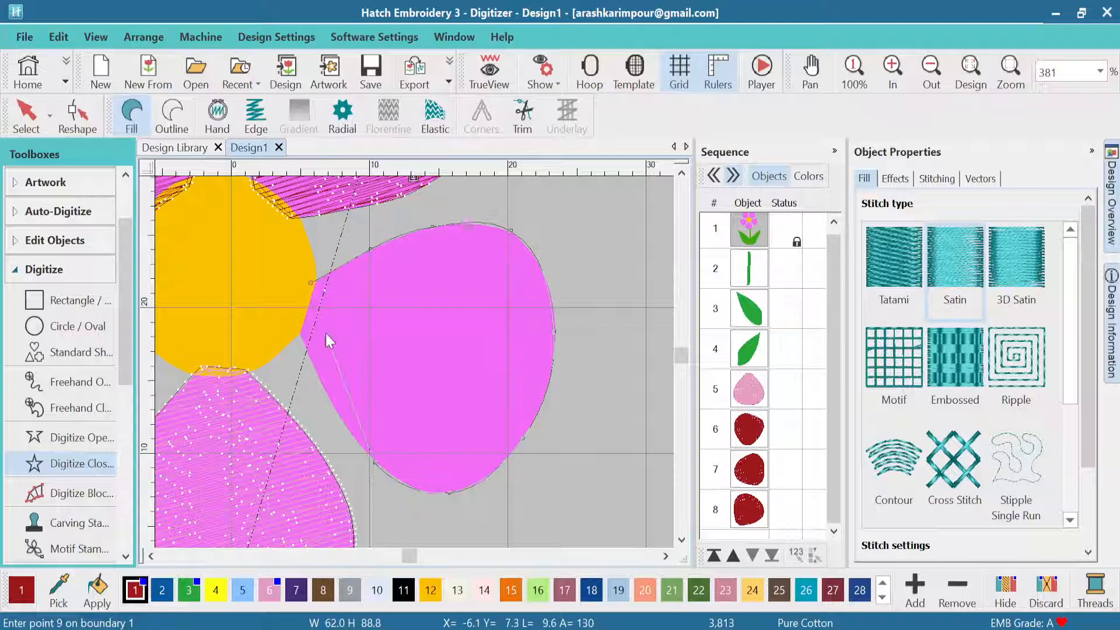
left_click(312, 362)
left_click(295, 322)
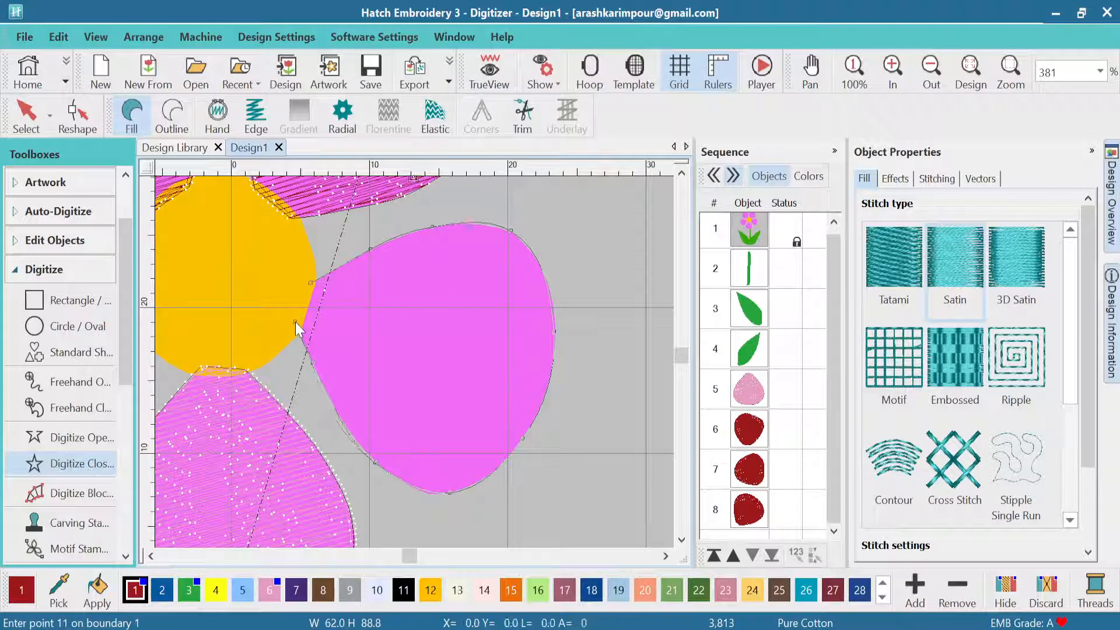
key("Return")
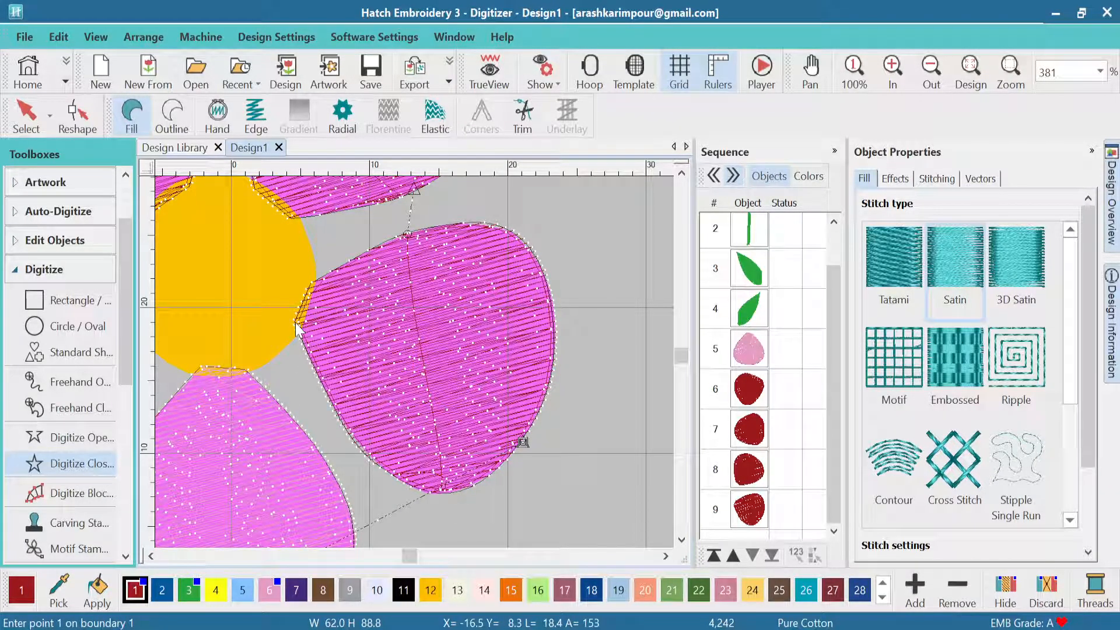
Select the four dark red petals, objects 6 to 9, and recolour them with pink thread colour 6.
left_click(26, 113)
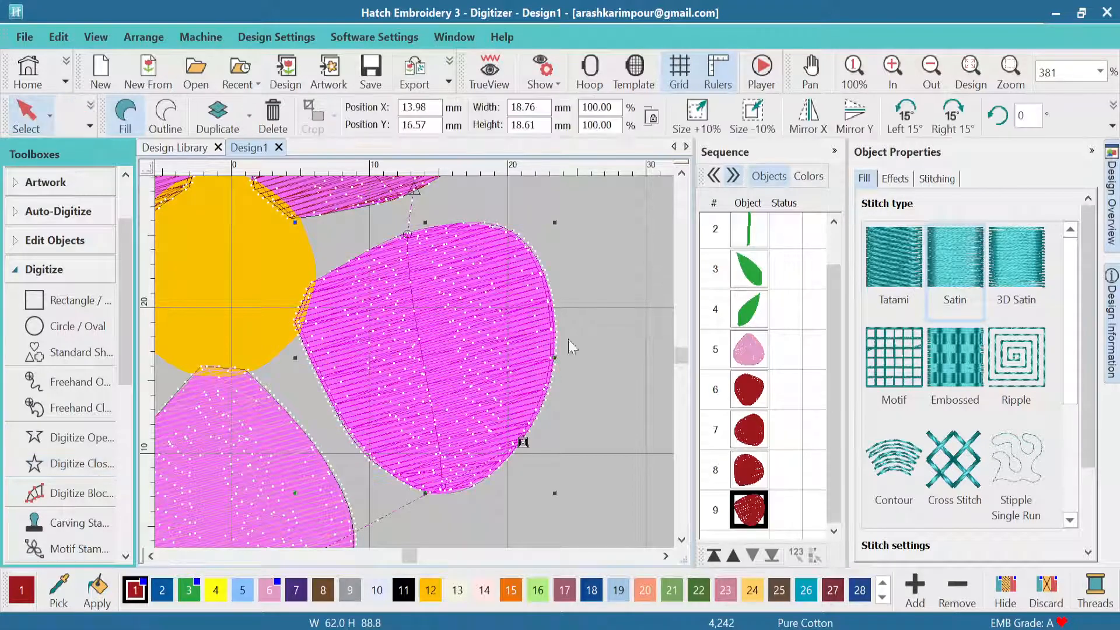
left_click(756, 387)
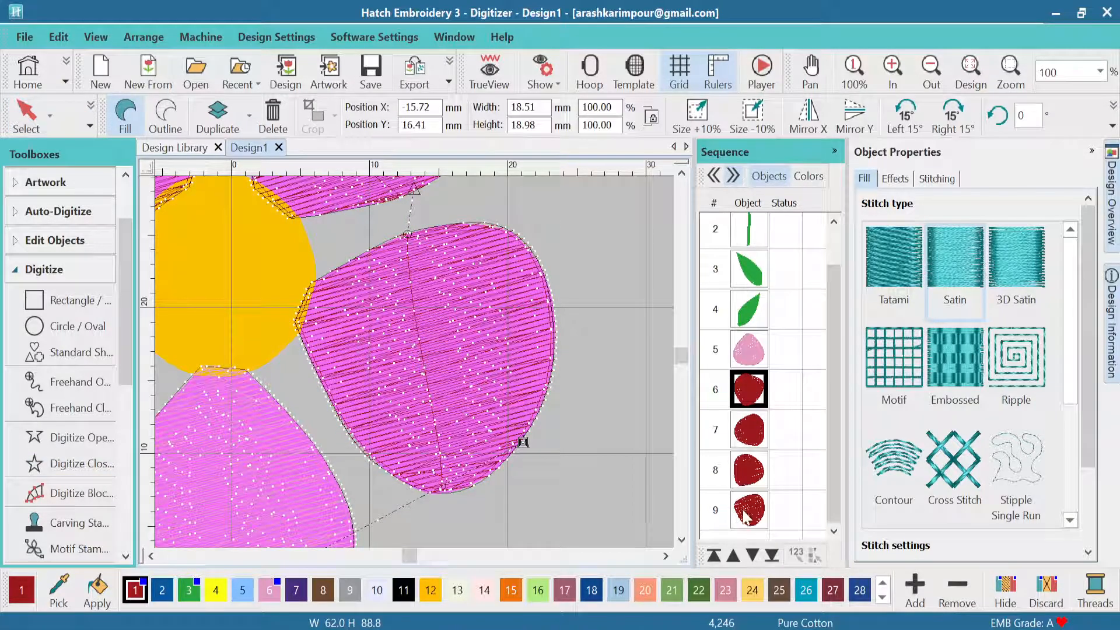
left_click(748, 510, "shift")
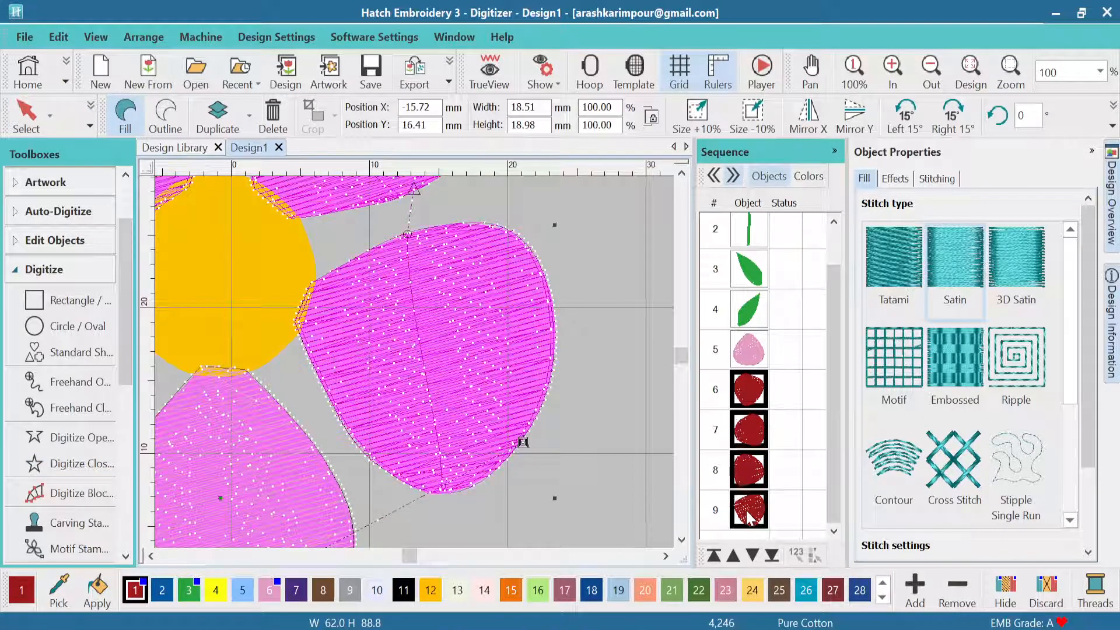
left_click(761, 385)
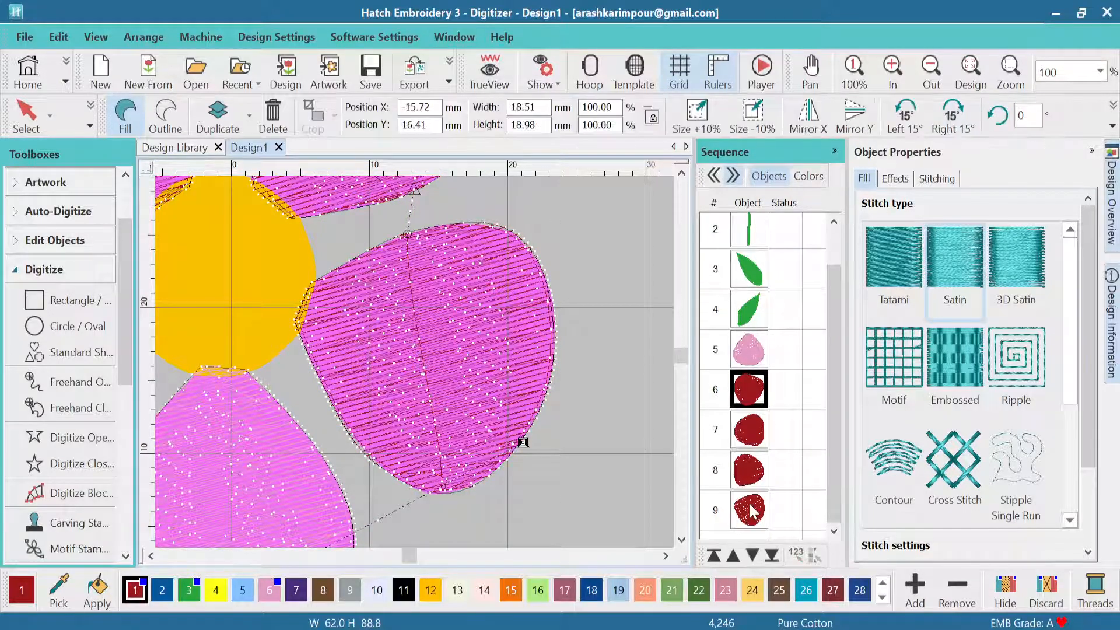
left_click(748, 504, "shift")
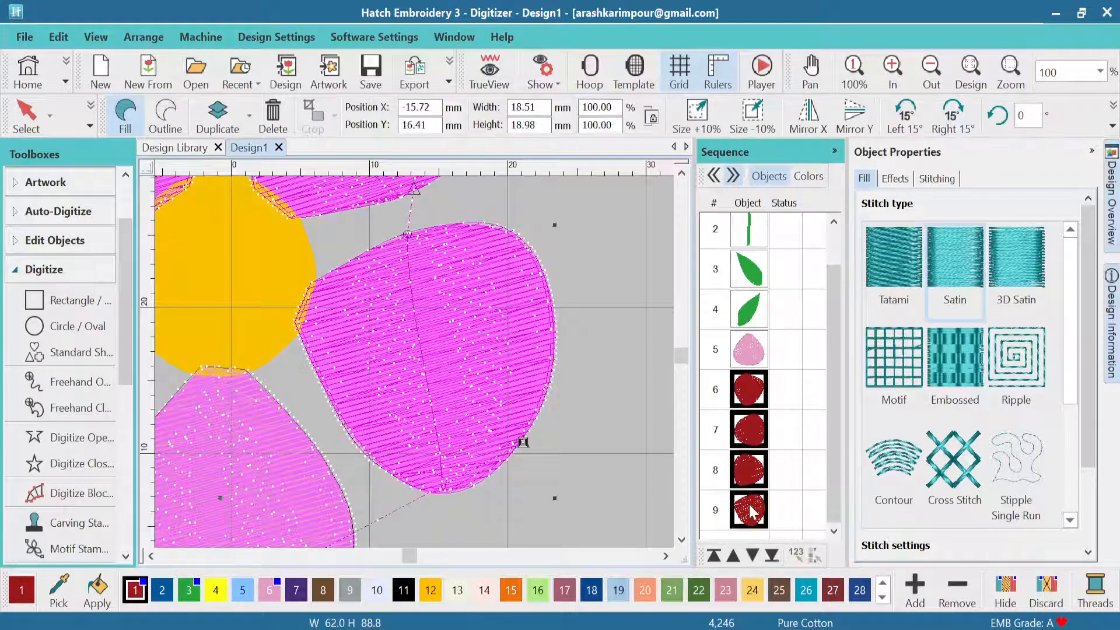
left_click(269, 589)
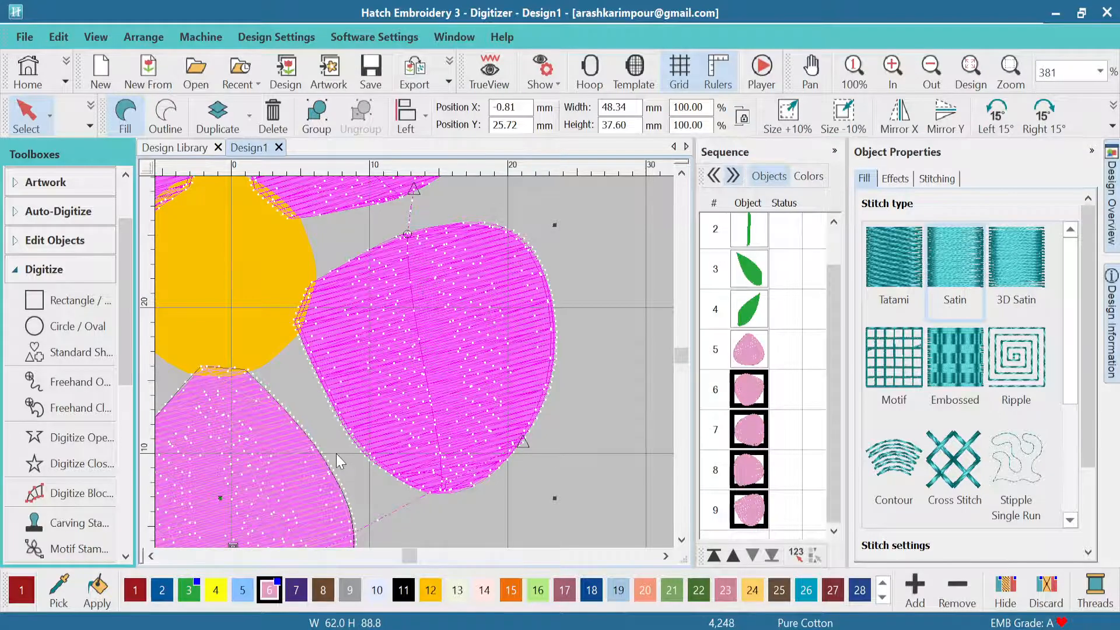
Preview the stitched petals and the whole flower in TrueView, and return to the normal stitch view.
scroll(414, 362, "down", 3)
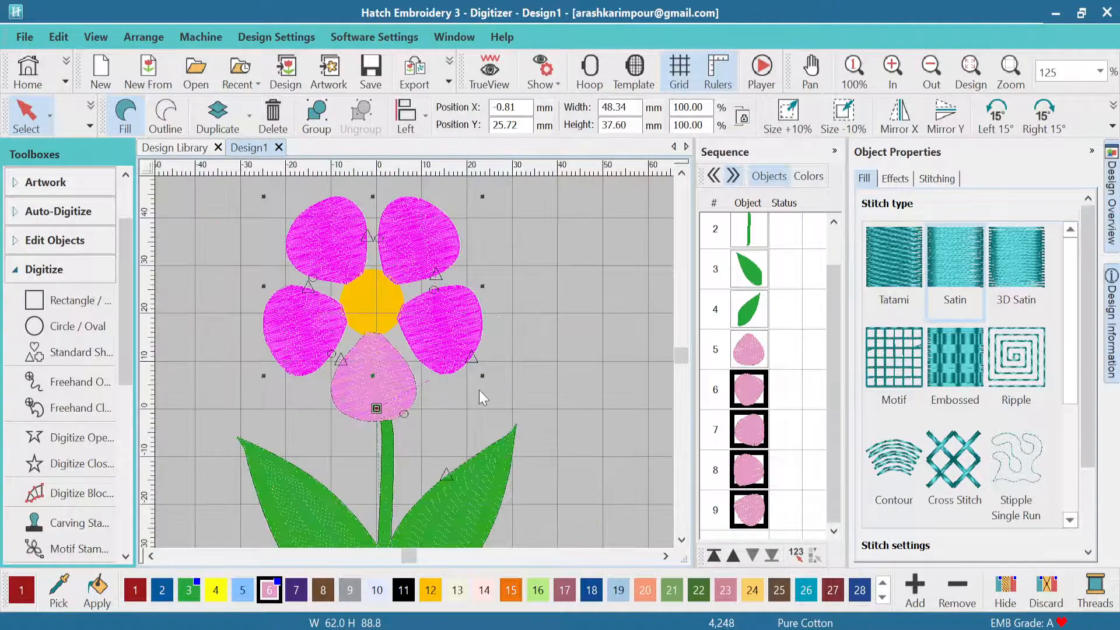
left_click(489, 71)
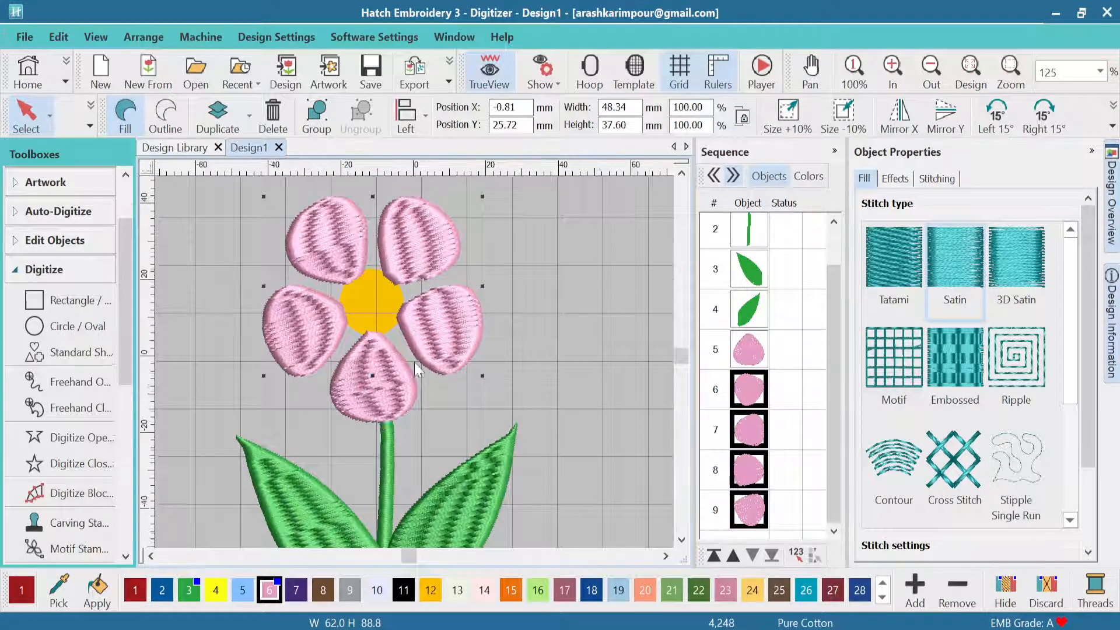
scroll(414, 362, "down", 2)
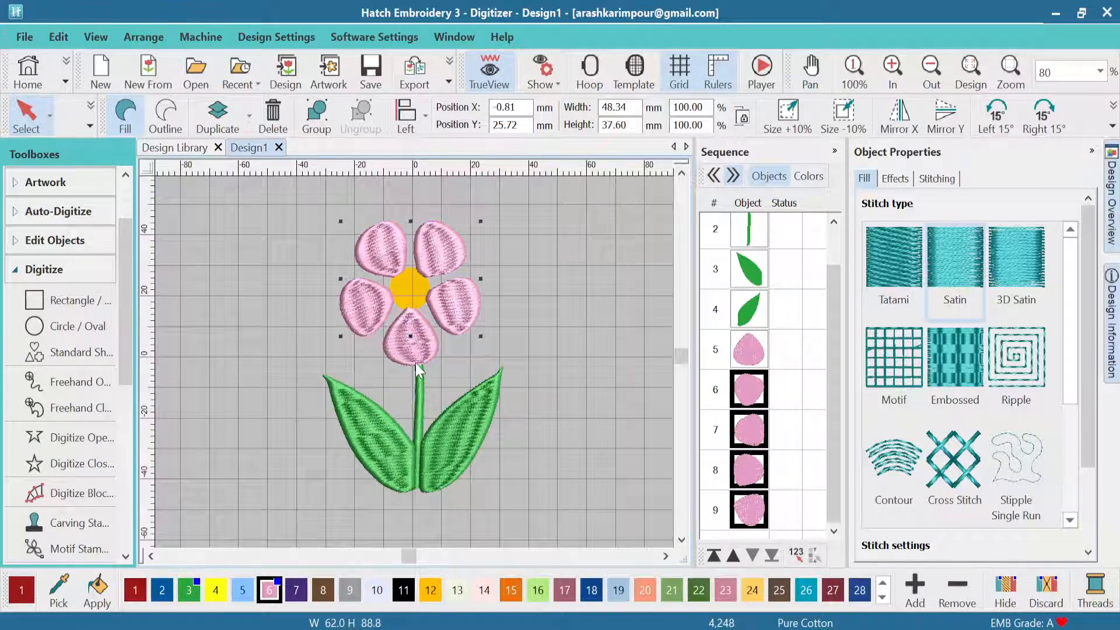
scroll(418, 367, "up", 2)
scroll(417, 367, "down", 2)
scroll(417, 367, "up", 1)
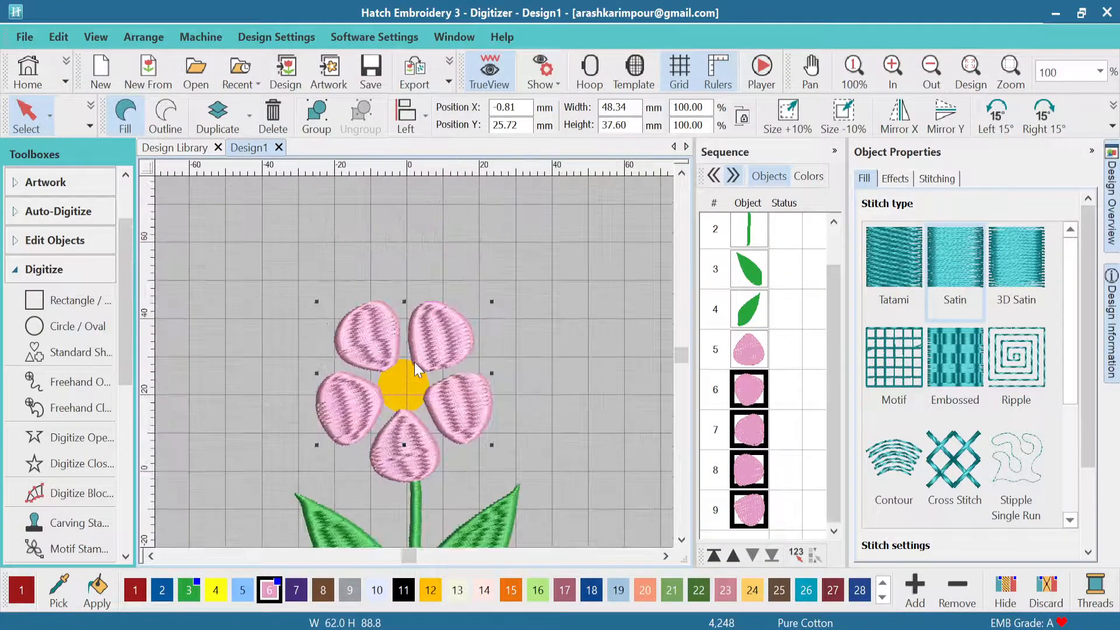
scroll(416, 367, "up", 1)
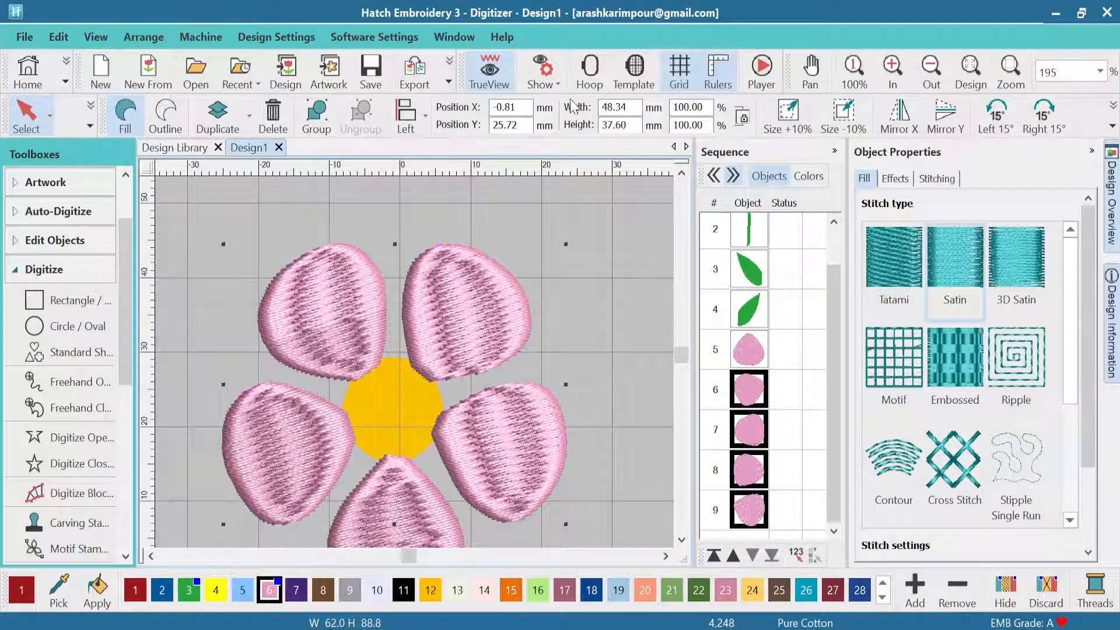
left_click(489, 69)
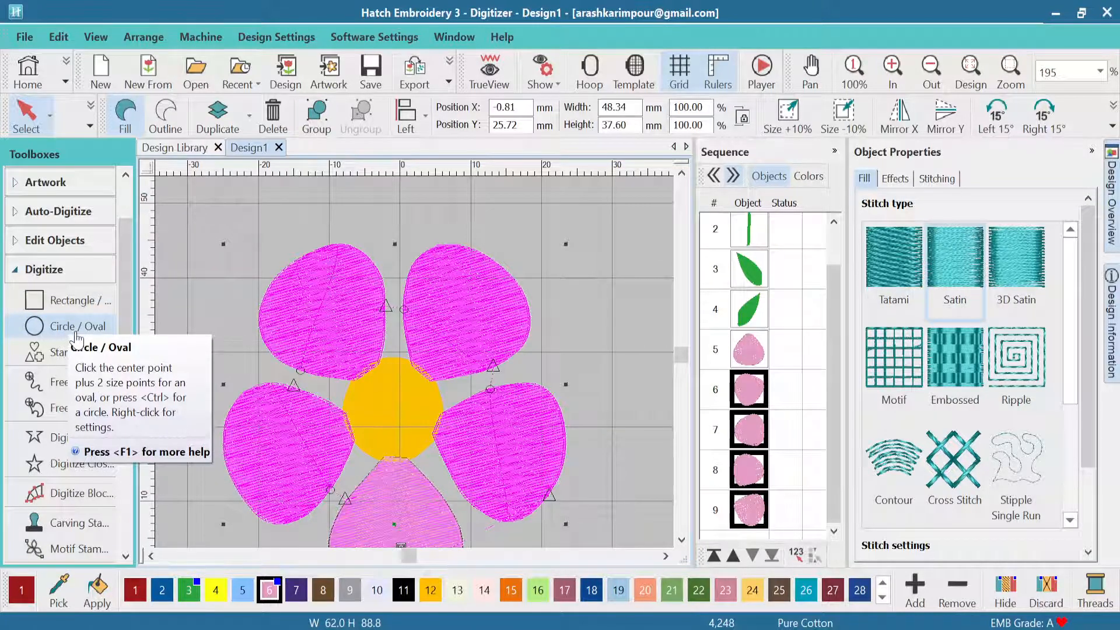
scroll(315, 326, "down", 2)
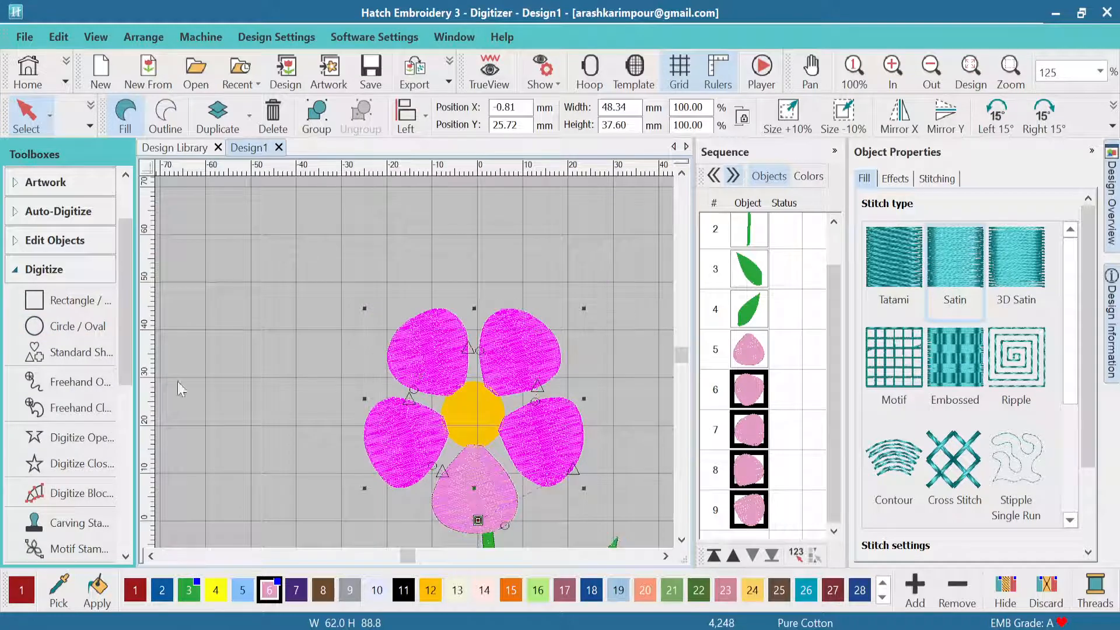
left_click(65, 327)
left_click(235, 264)
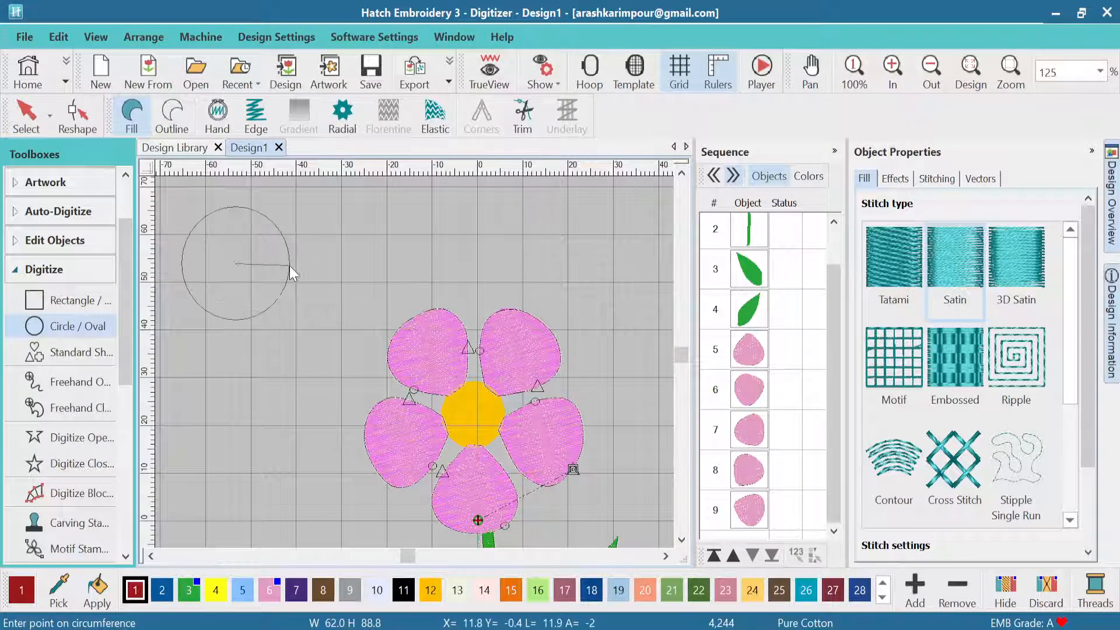
left_click(286, 260)
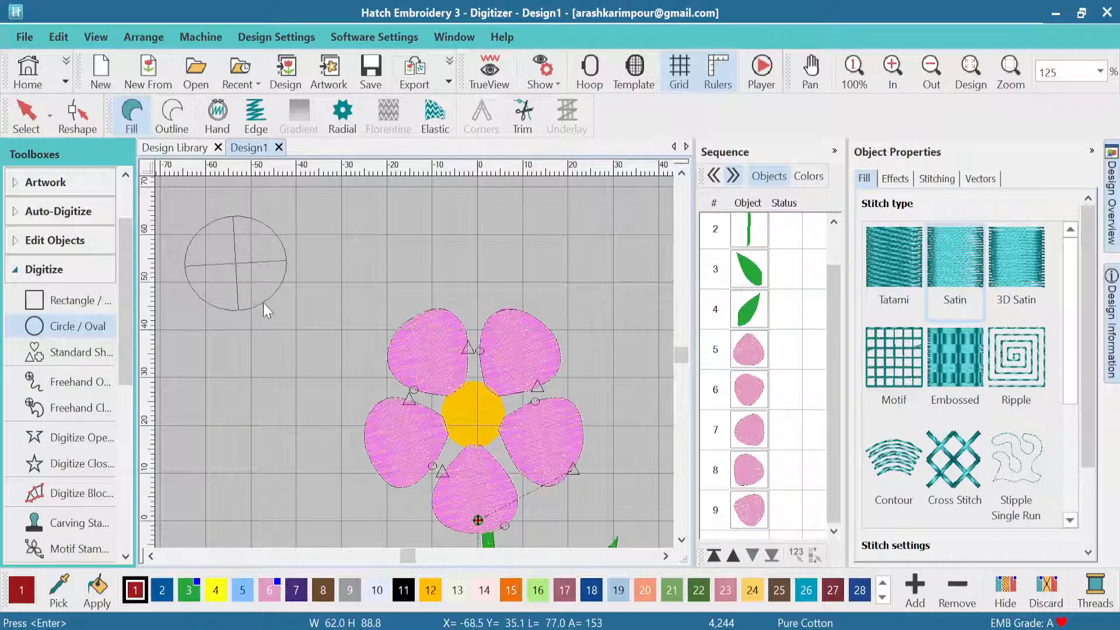
key("Escape")
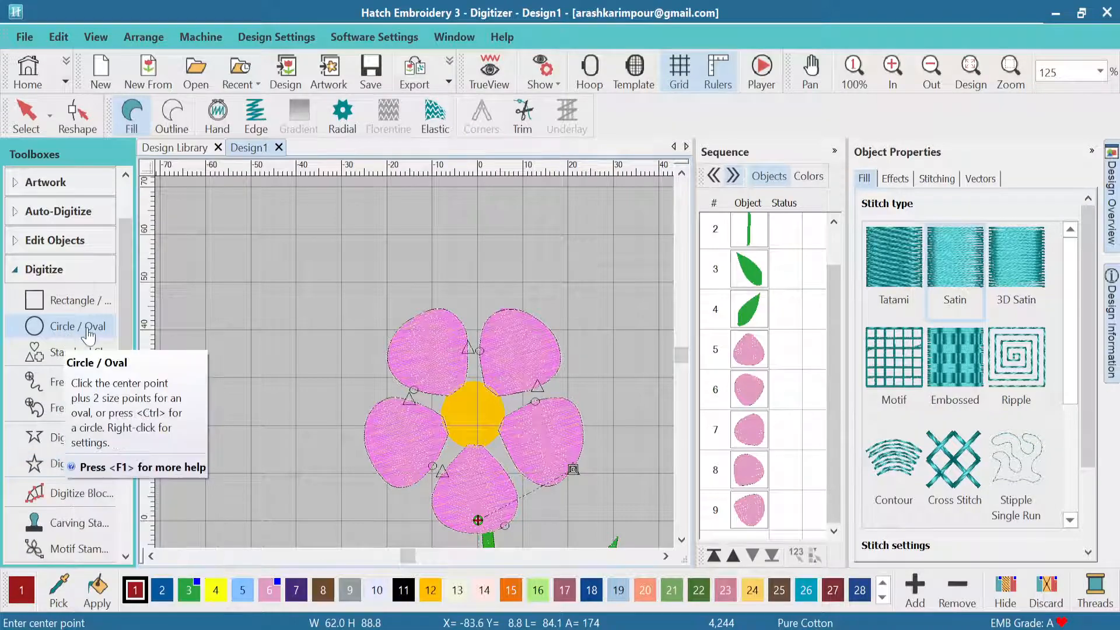
Digitize a satin-filled circle over the flower's yellow centre, placing its centre point in the middle and its circumference on the artwork's edge.
scroll(417, 368, "up", 1)
scroll(414, 362, "up", 4)
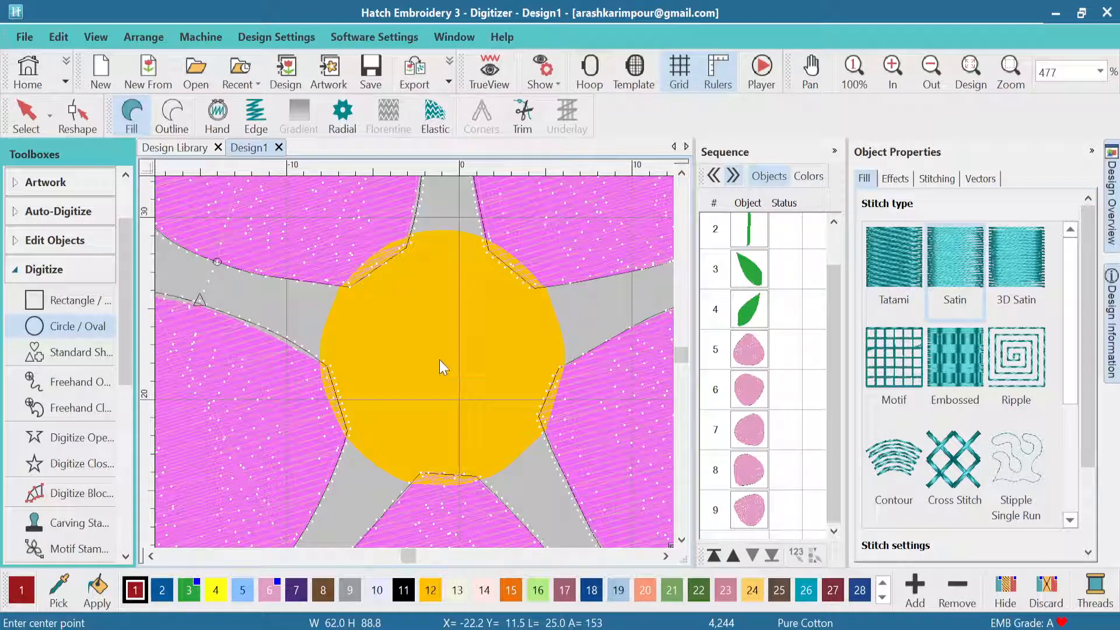
left_click(439, 359)
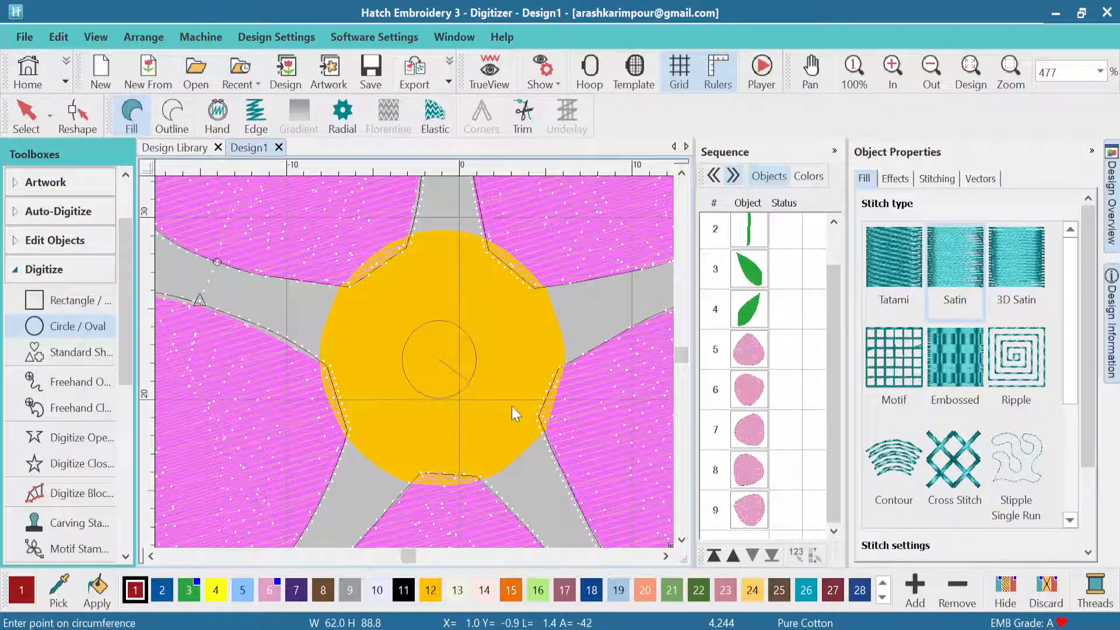
left_click(563, 344)
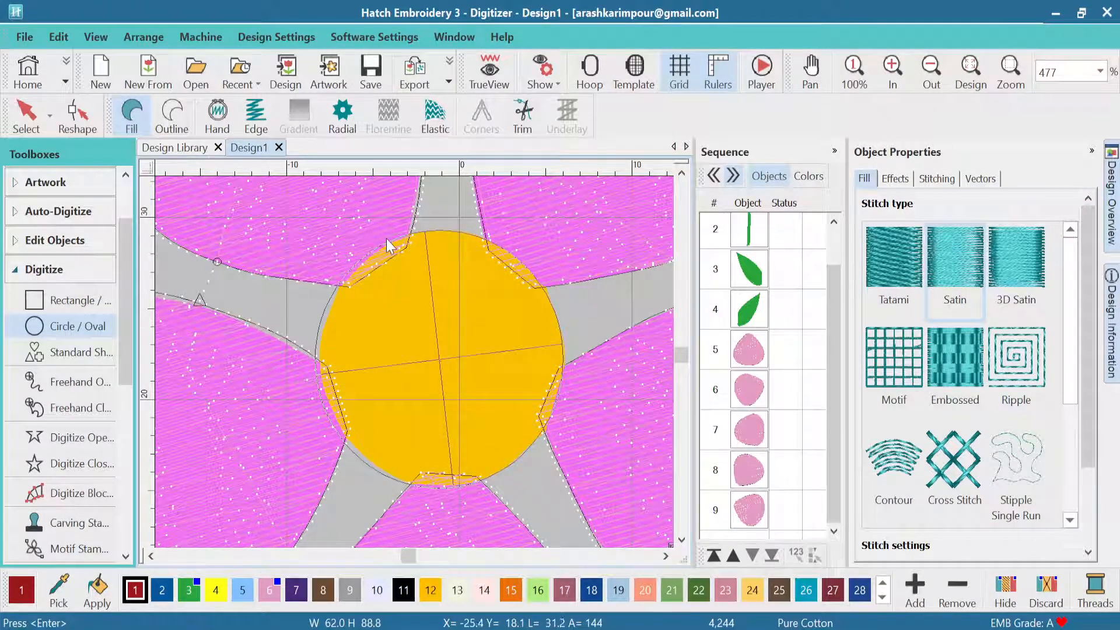
key("Return")
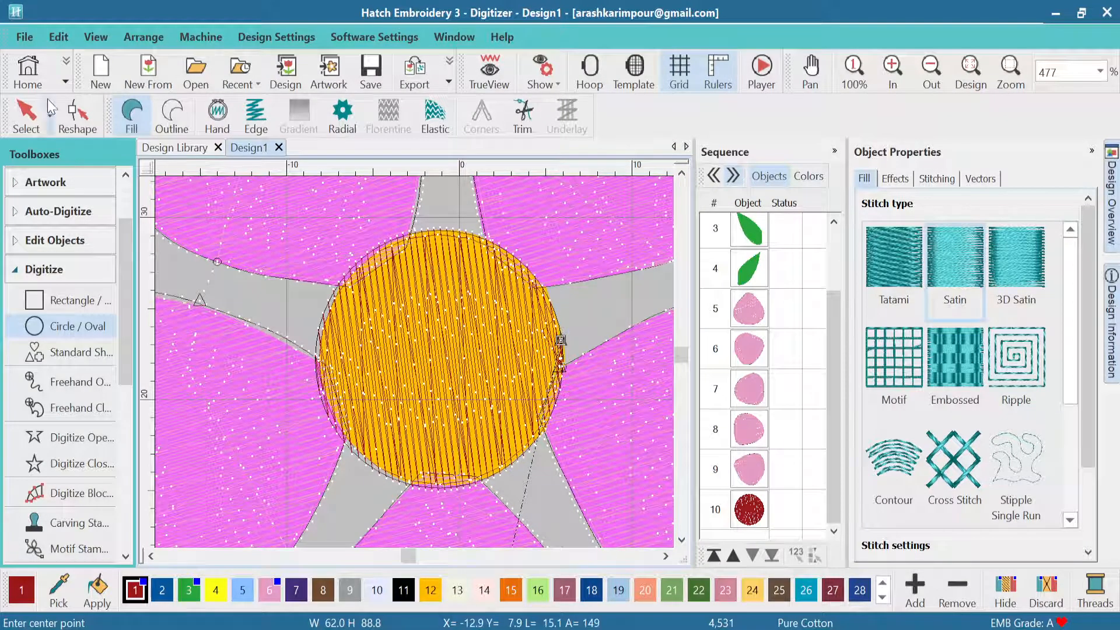
Recolour the flower's centre circle, object 10, with yellow thread colour 12 and preview the whole flower in TrueView.
left_click(754, 511)
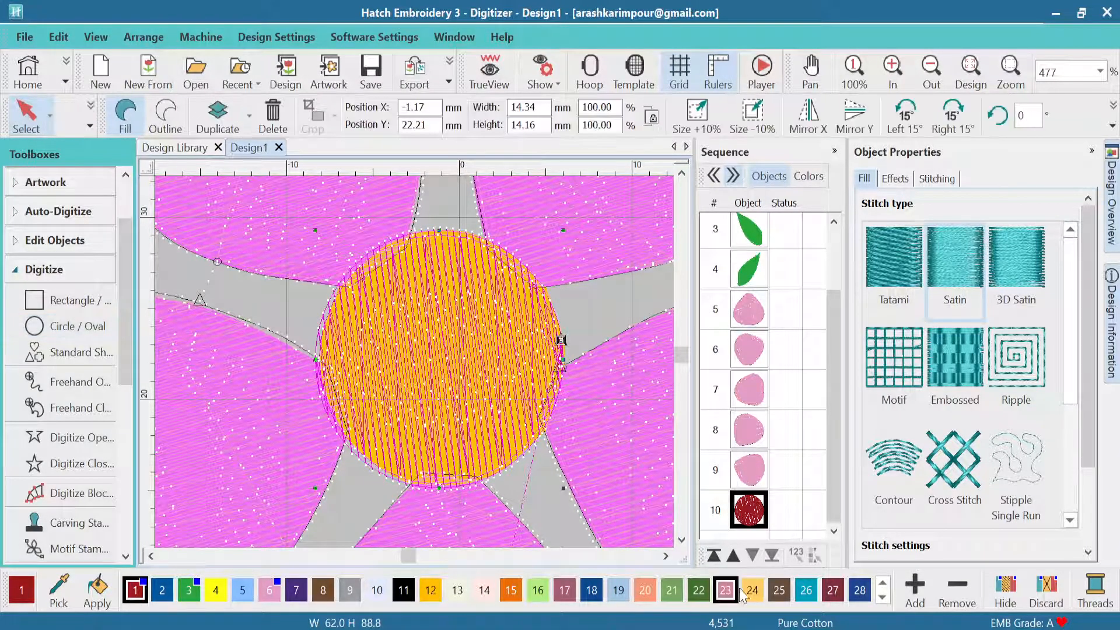
left_click(432, 592)
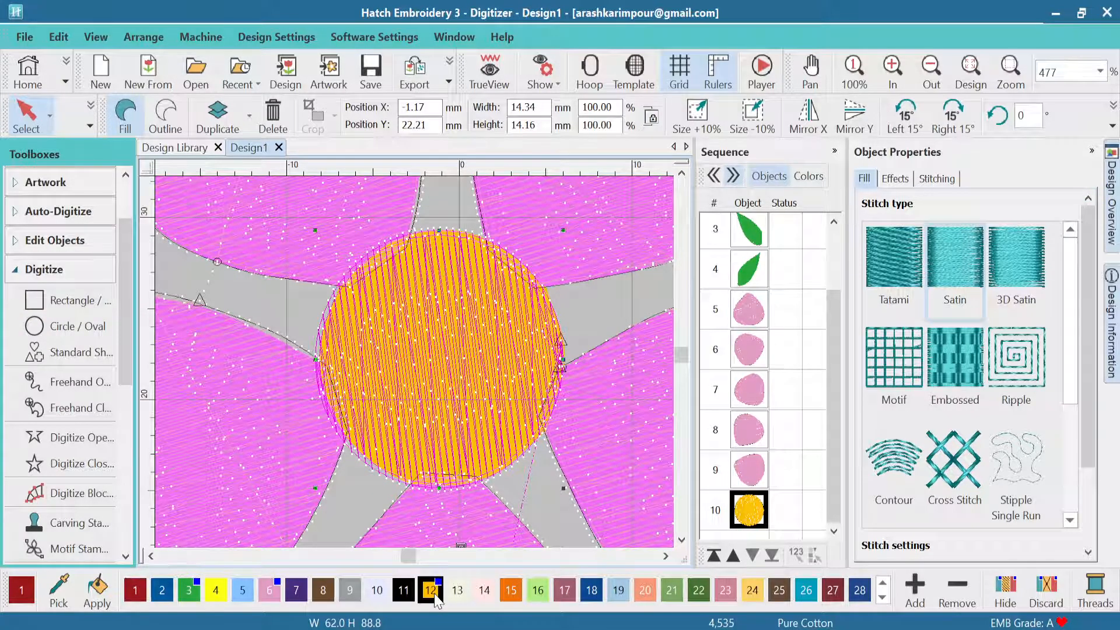
left_click(490, 70)
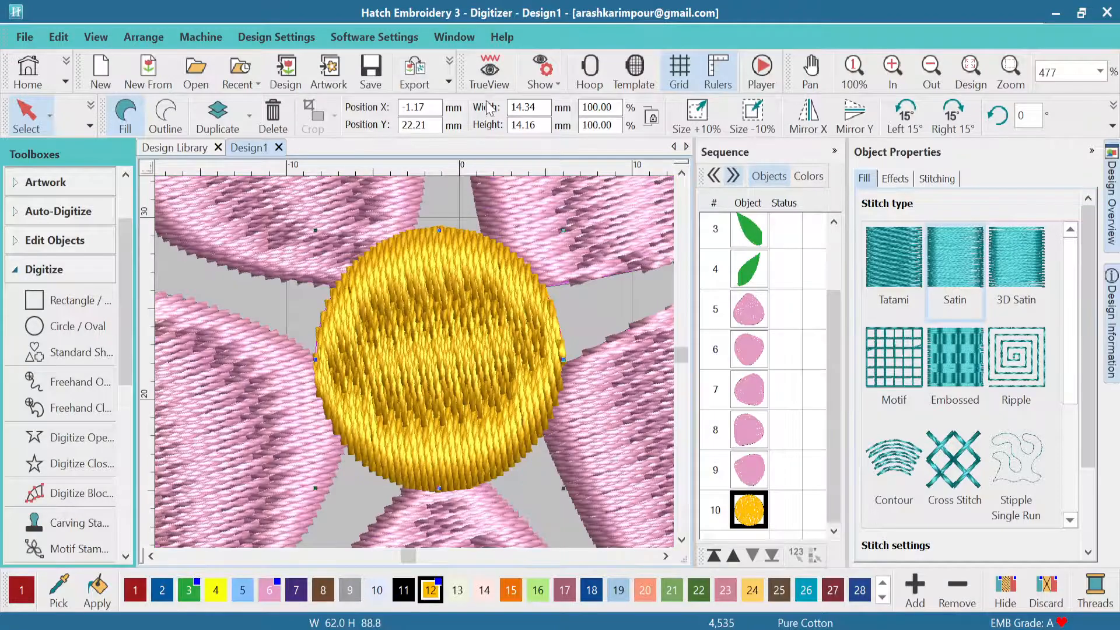
scroll(412, 362, "down", 3)
scroll(411, 362, "down", 5)
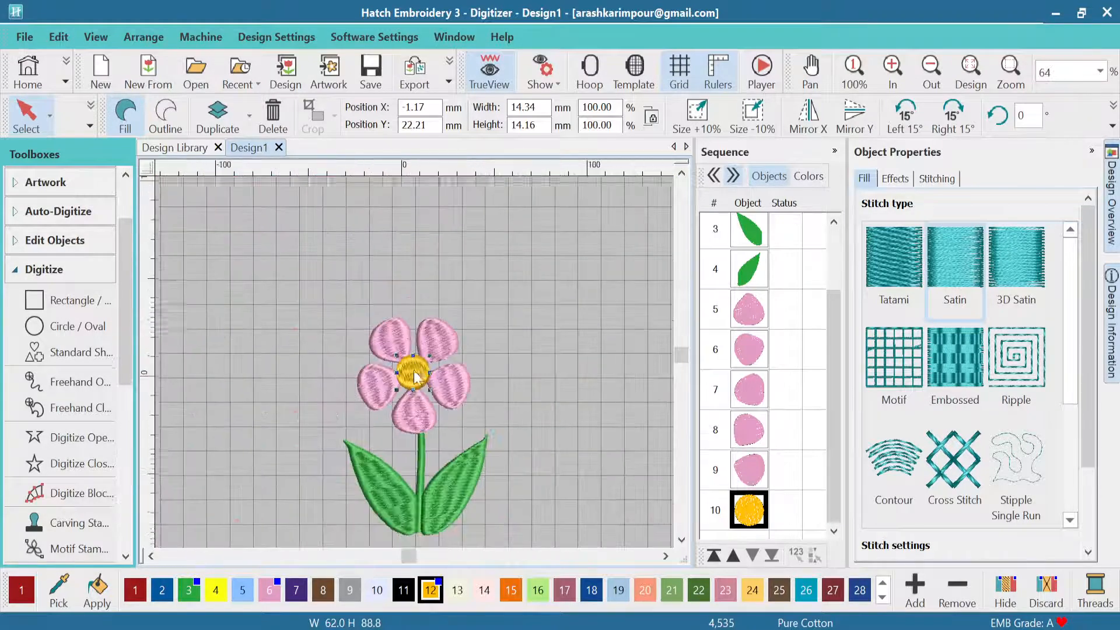
scroll(415, 362, "up", 2)
scroll(415, 369, "down", 3)
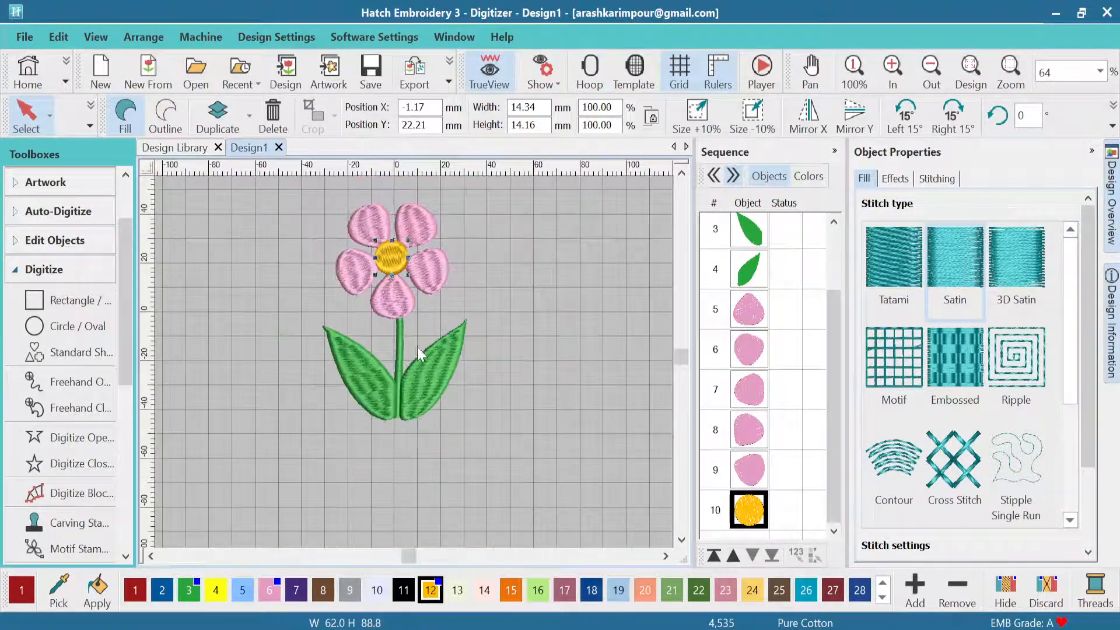
left_click(441, 301)
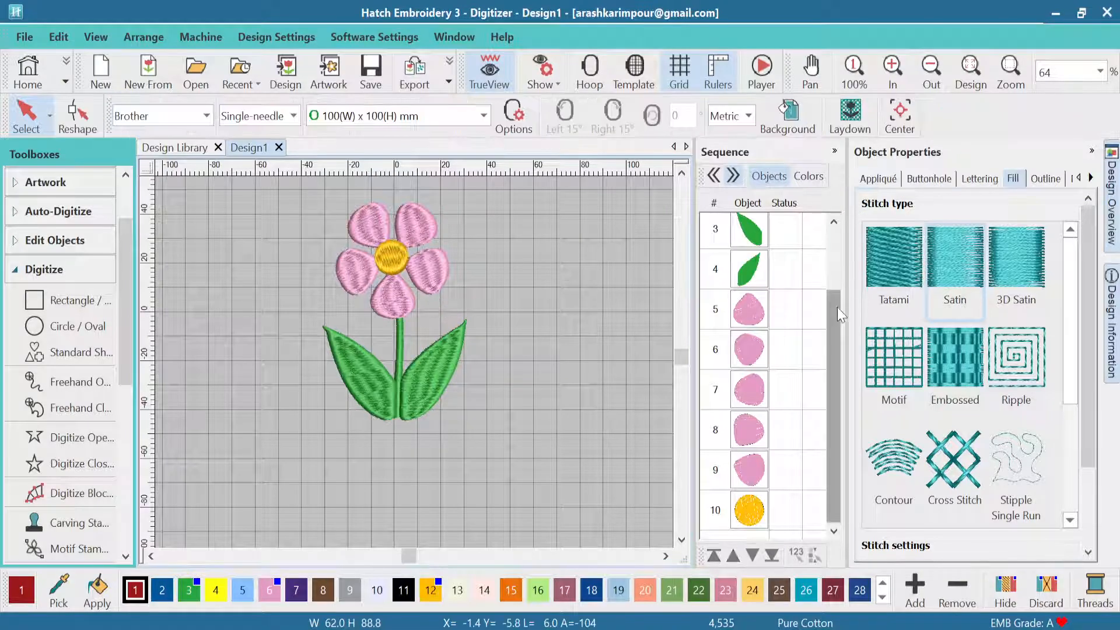
Hide the locked flower artwork, object 1, so that only the stitched objects are displayed.
left_click_drag(838, 307, 832, 199)
left_click(748, 234)
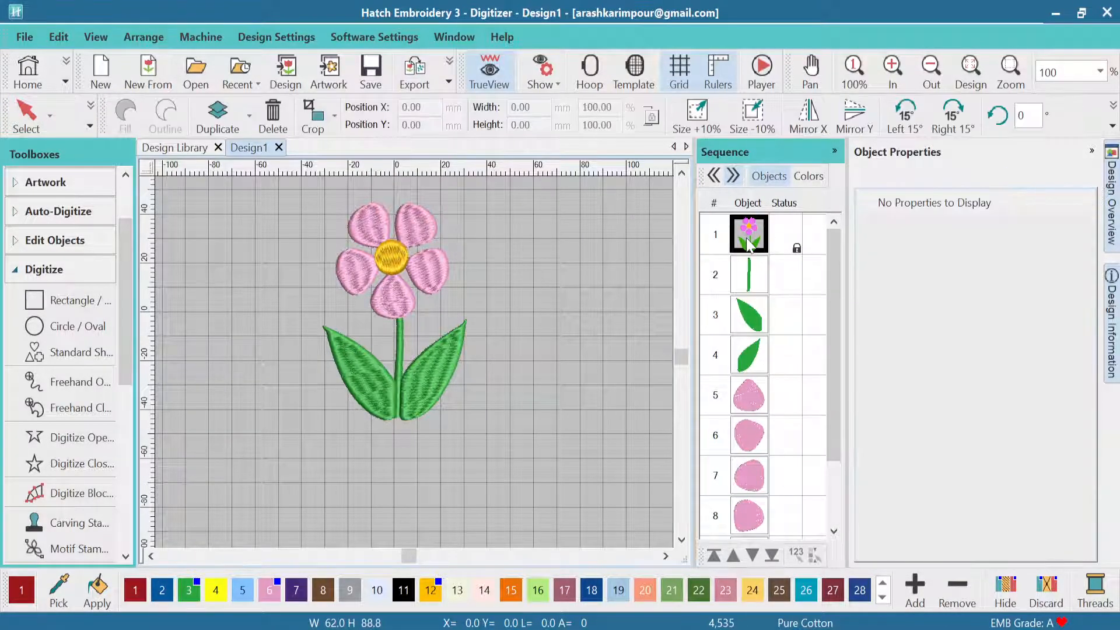
right_click(751, 241)
left_click(815, 482)
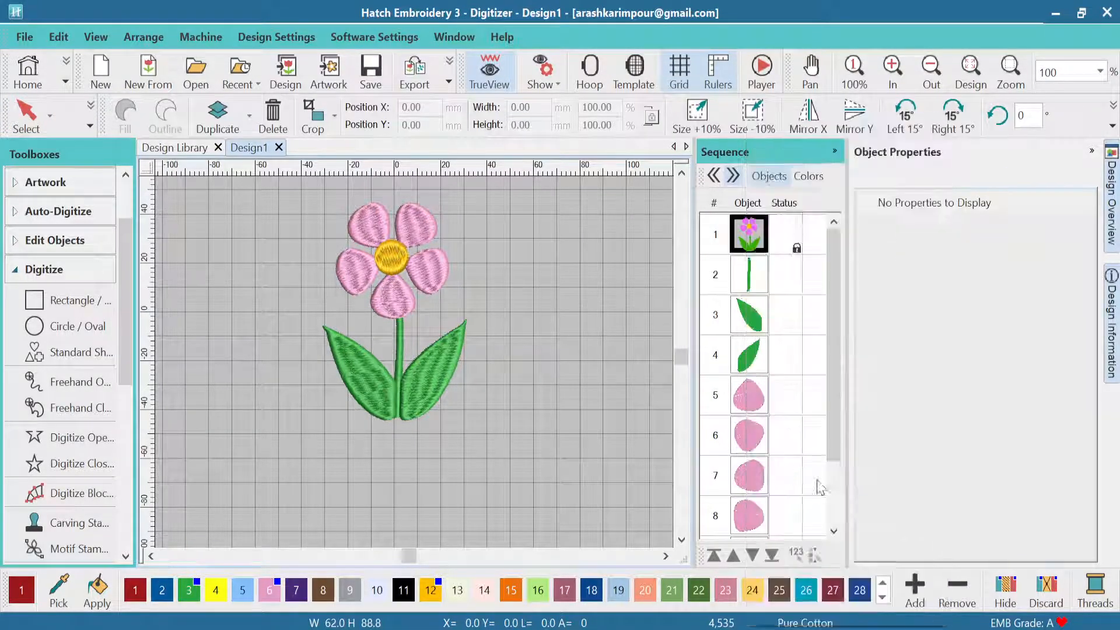
left_click_drag(389, 247, 416, 370)
scroll(417, 370, "down", 1)
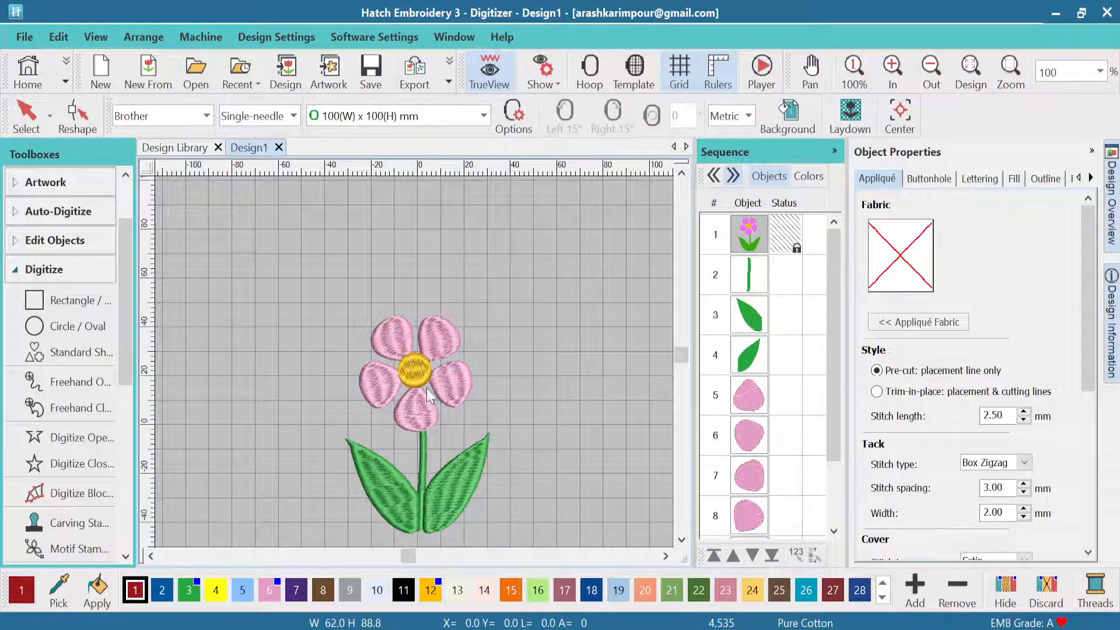
Reshape the left leaf's stitch angle, moving its angle handle just beyond the leaf tip so the stitches run diagonally along the leaf.
scroll(414, 361, "up", 2)
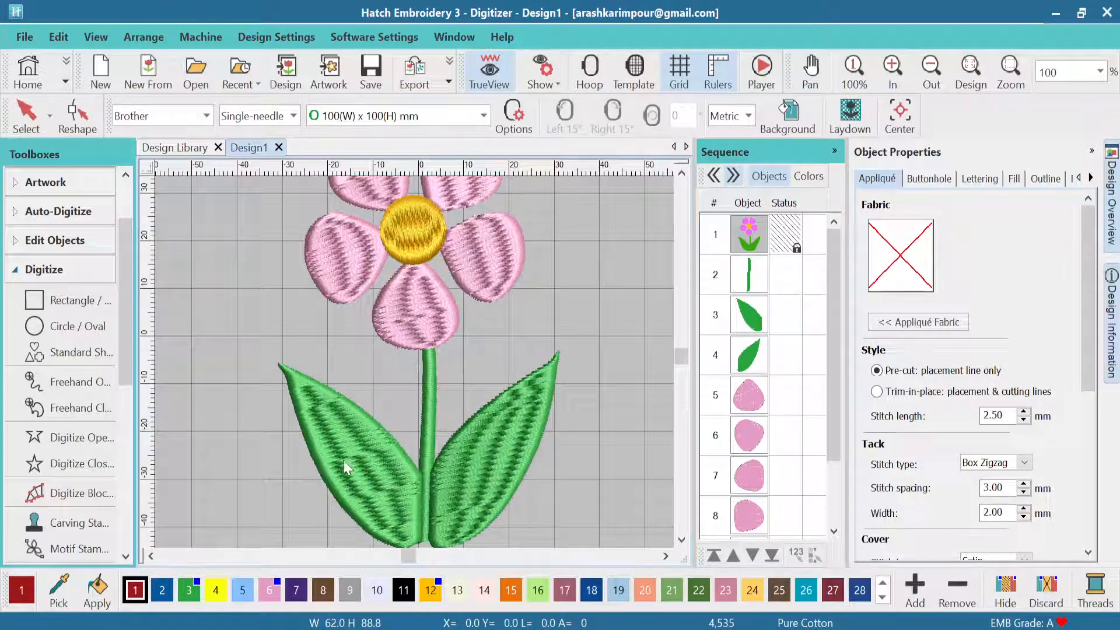
left_click(754, 353)
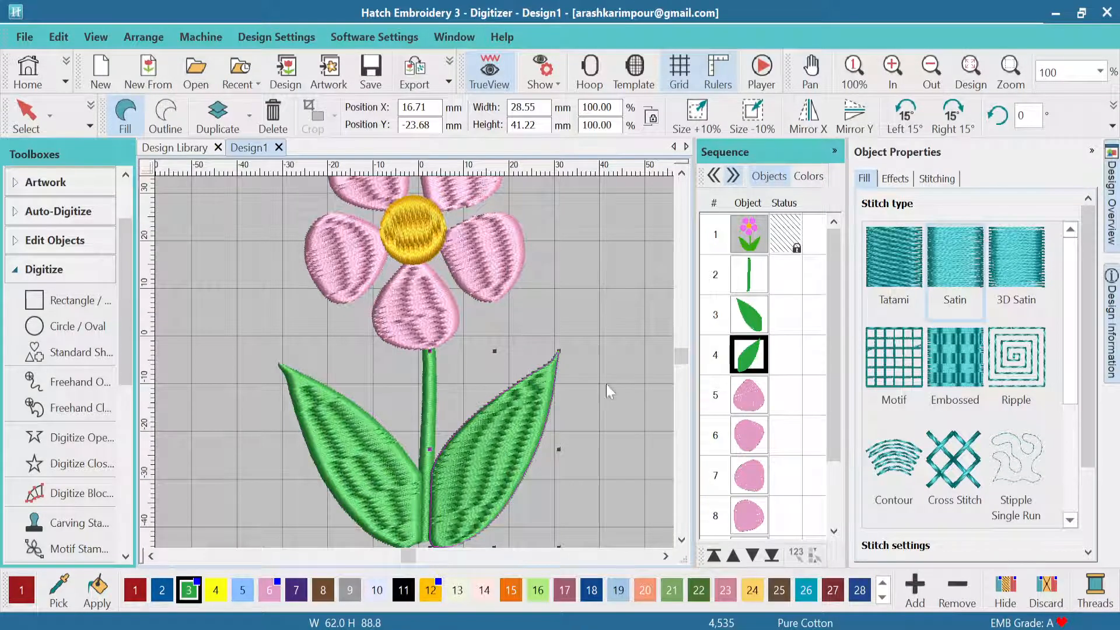
left_click(363, 460)
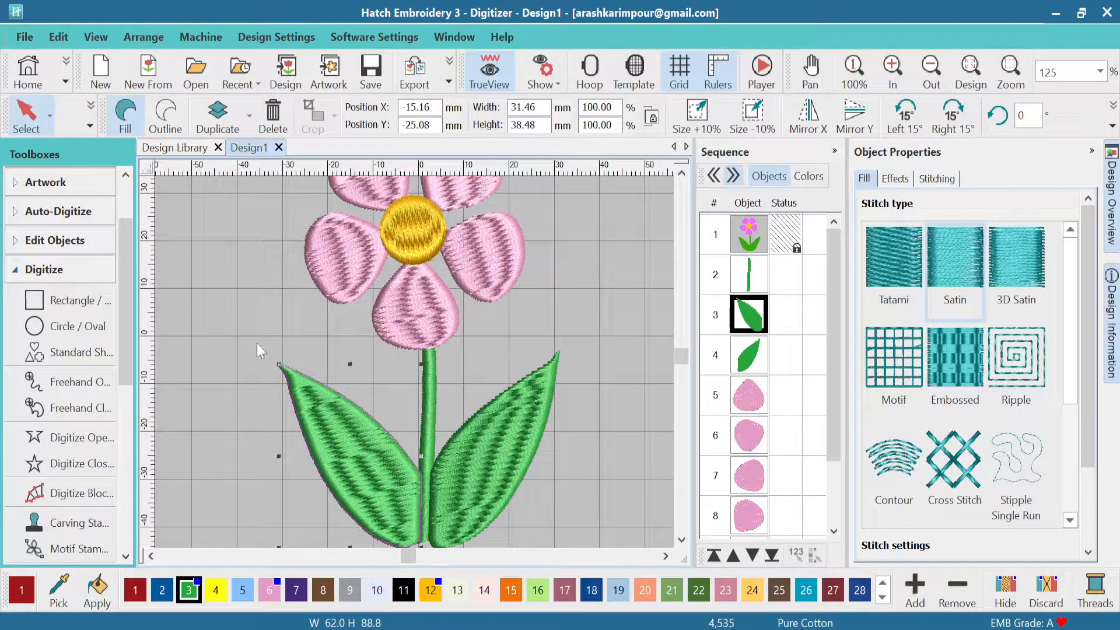
left_click(90, 126)
left_click(64, 159)
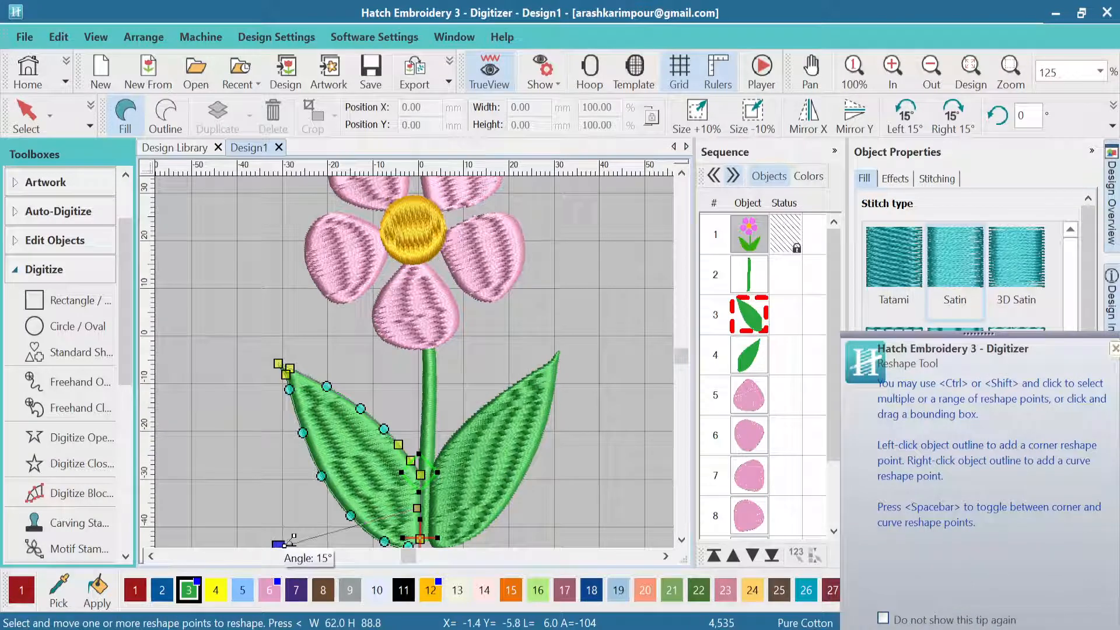
left_click_drag(279, 543, 255, 339)
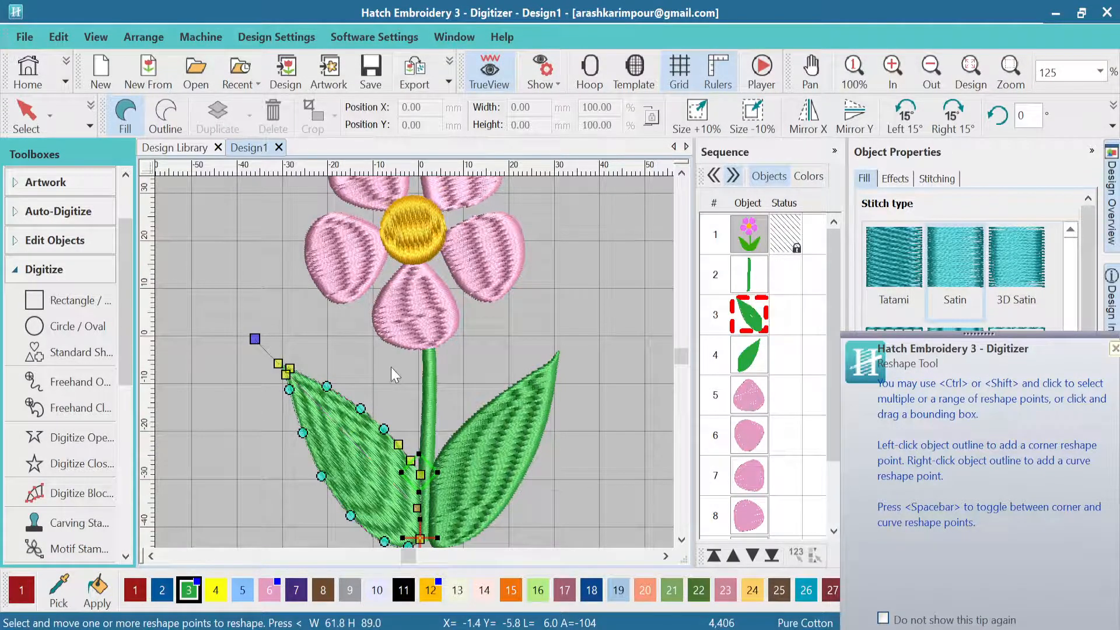
left_click(30, 125)
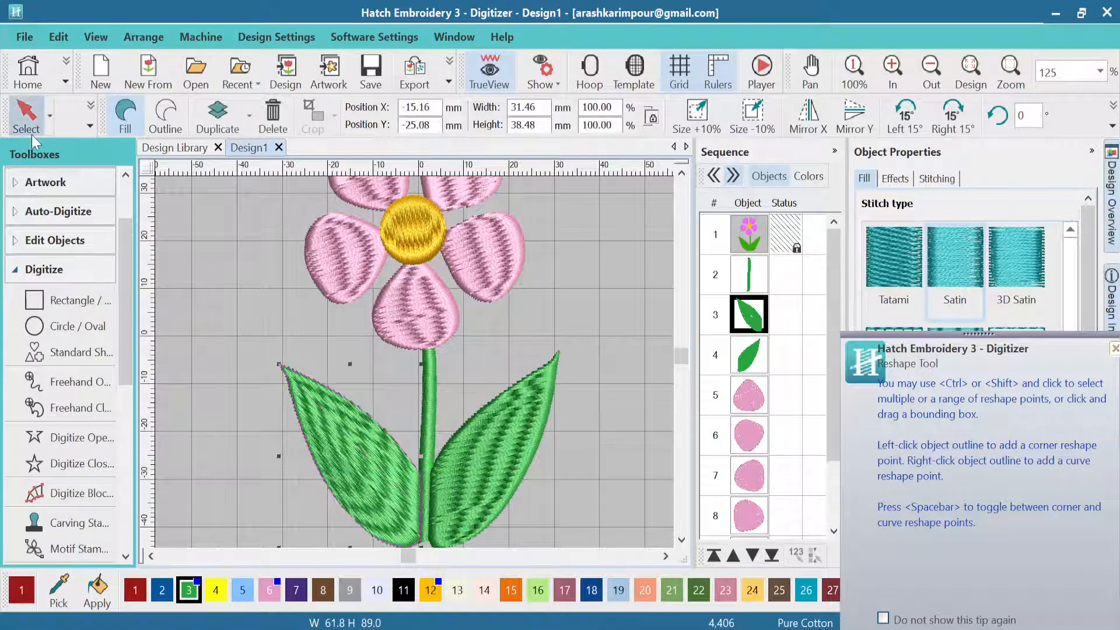
Reshape the right leaf's stitch angle to about 52°, moving its angle handle just beyond the leaf tip, and dismiss the reshape tip.
left_click(490, 463)
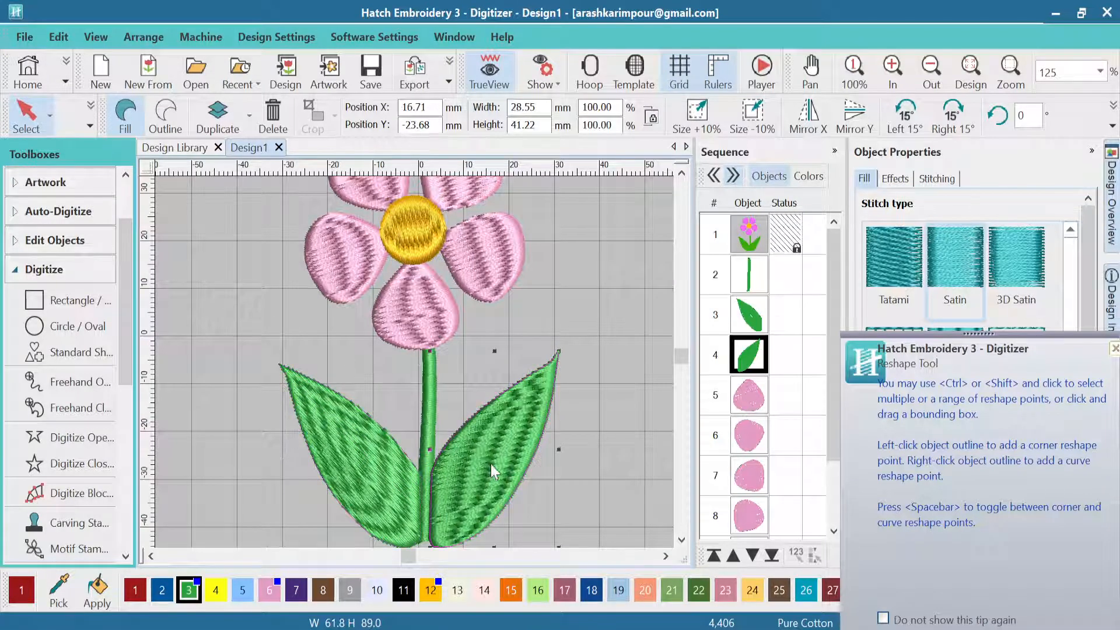
left_click(93, 115)
left_click(68, 155)
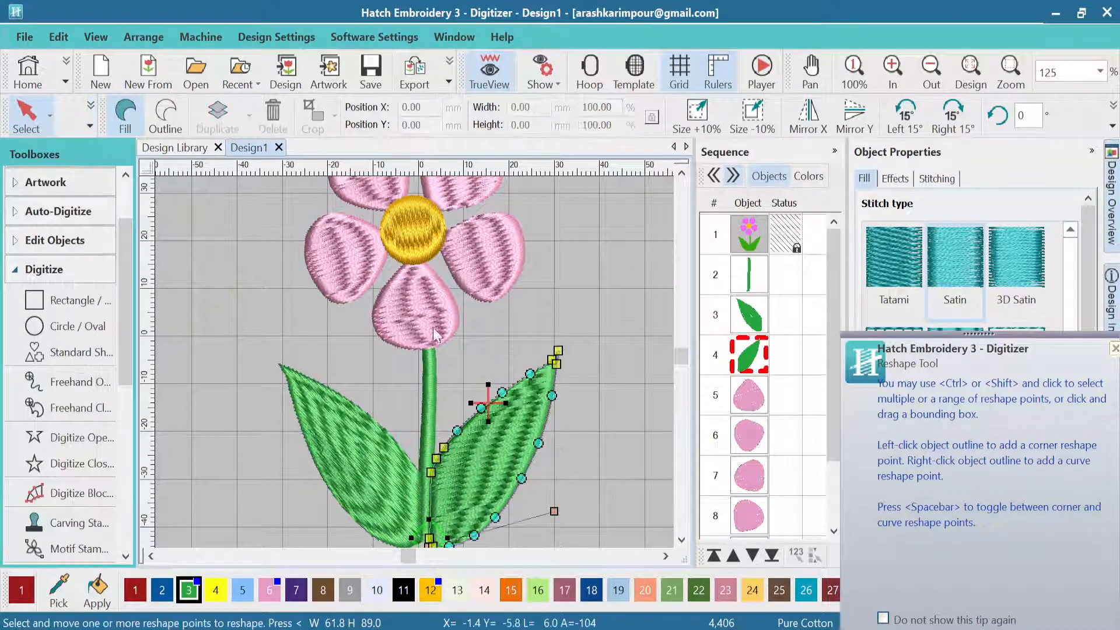
left_click_drag(563, 504, 595, 348)
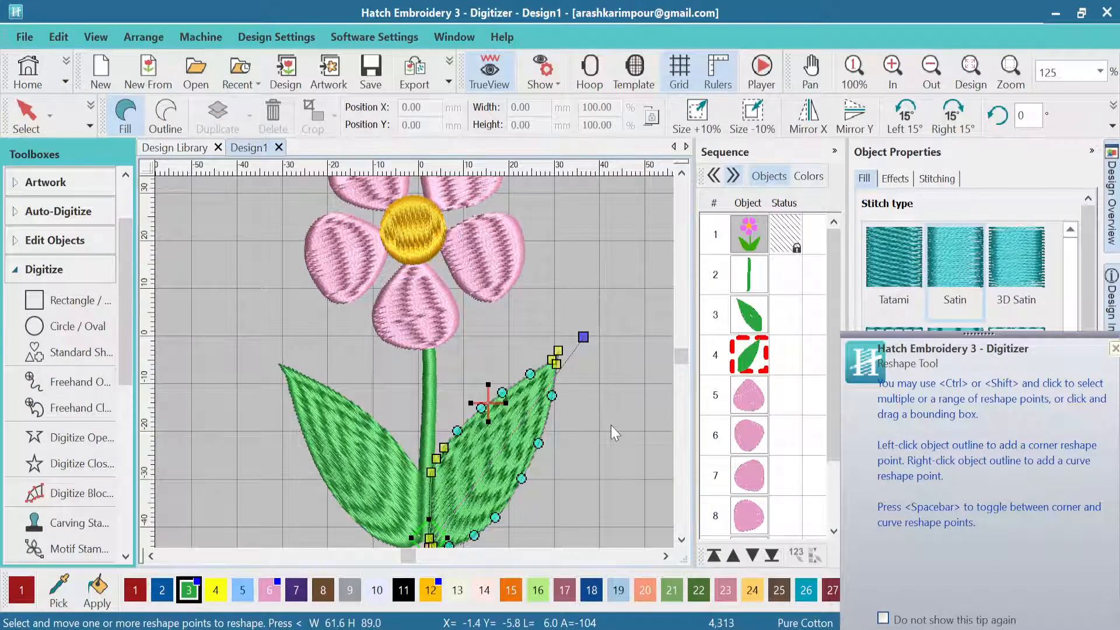
left_click(26, 114)
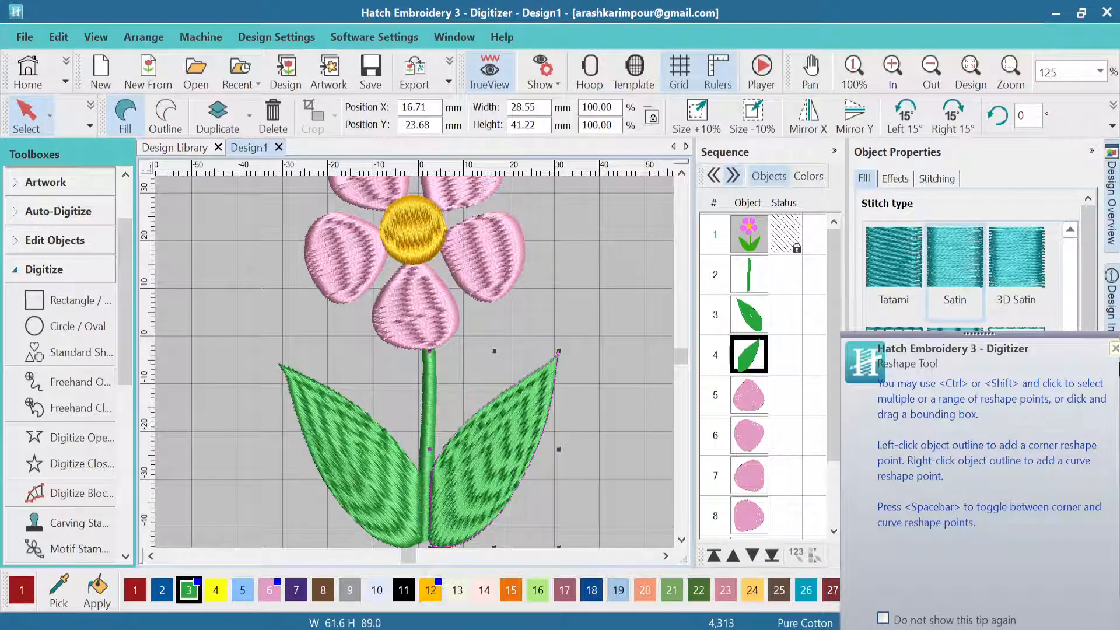
left_click(1114, 348)
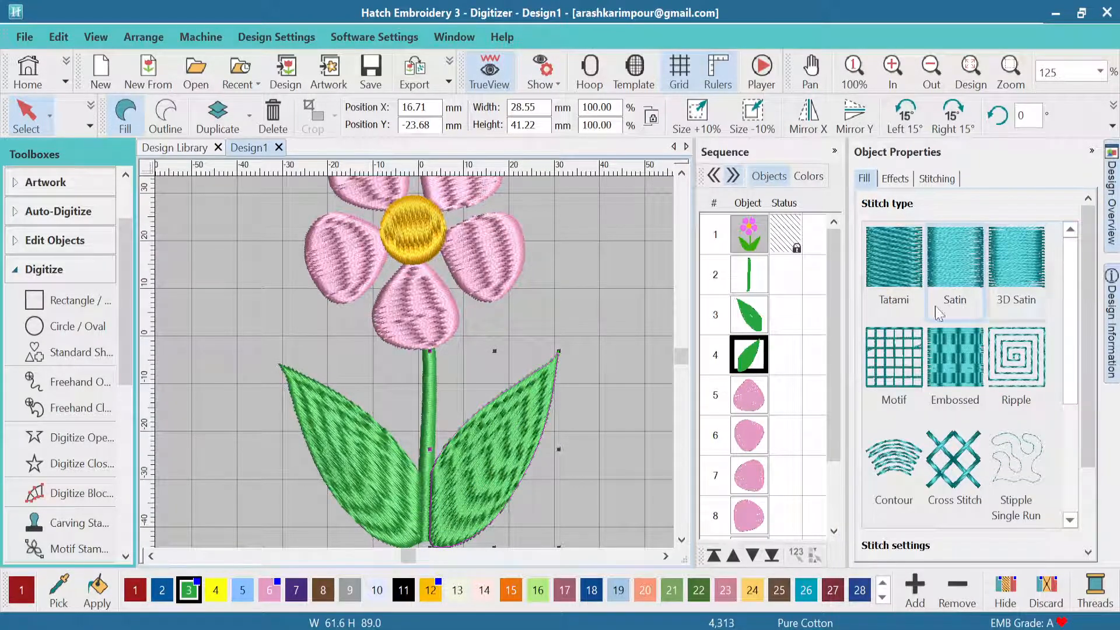
Examine the right leaf's fill spacing, effects, underlay, pull compensation and stitch angle settings.
scroll(1090, 356, "down", 1)
scroll(1091, 356, "down", 2)
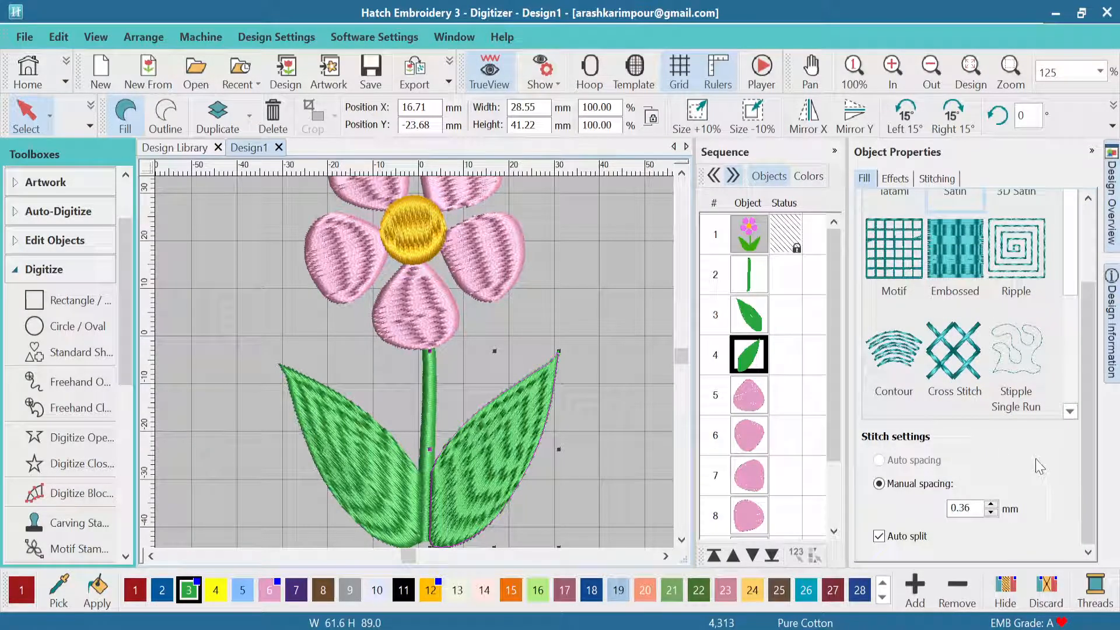
left_click(912, 181)
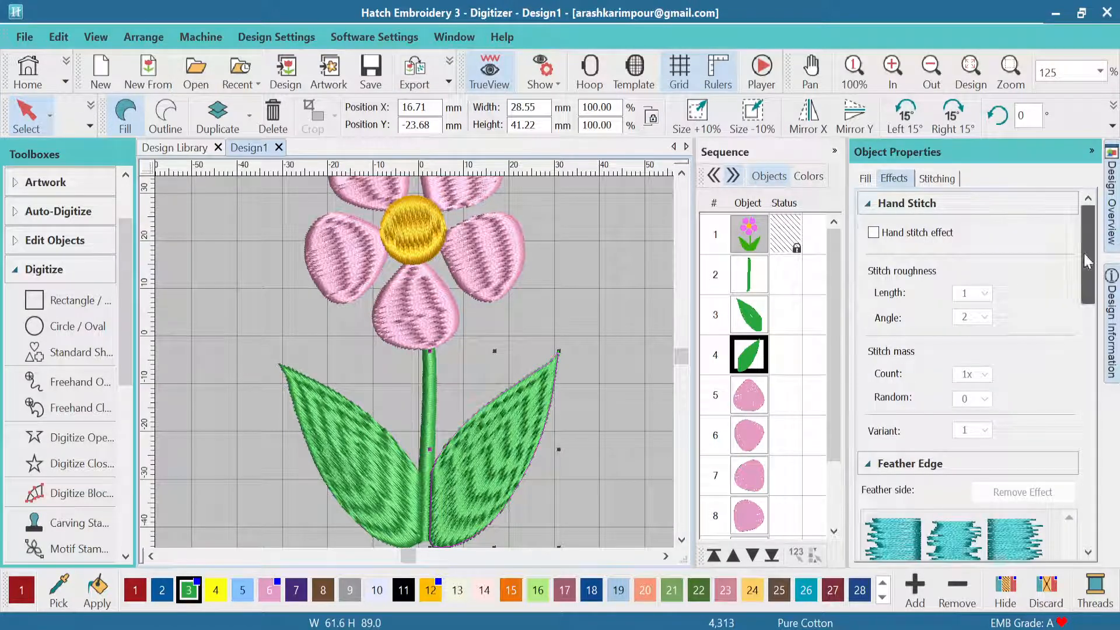
left_click(938, 180)
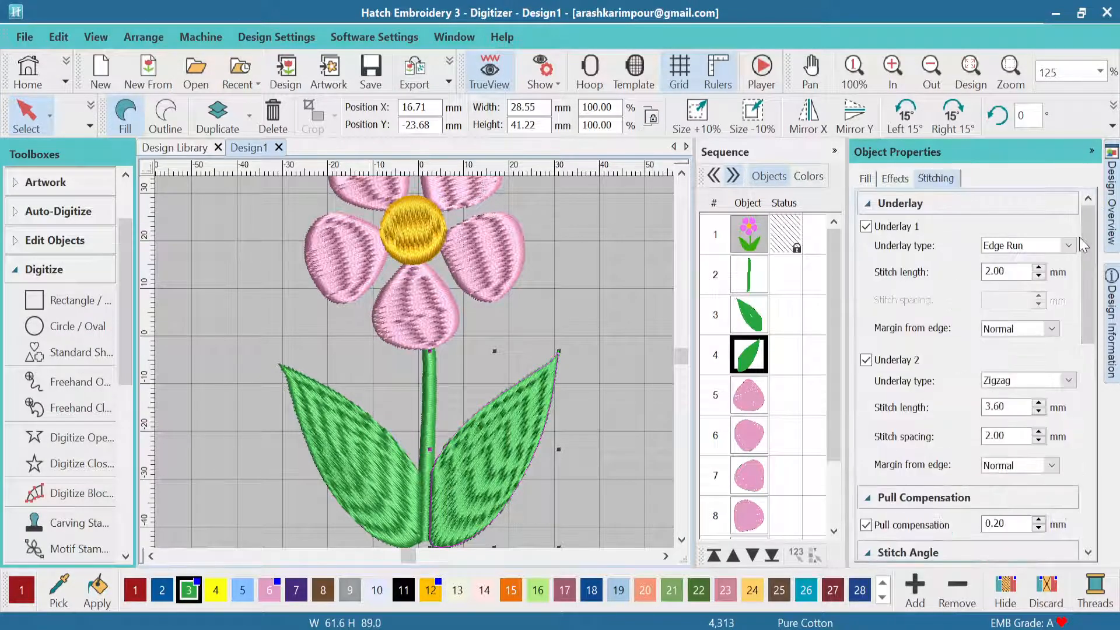
left_click_drag(1087, 242, 1105, 346)
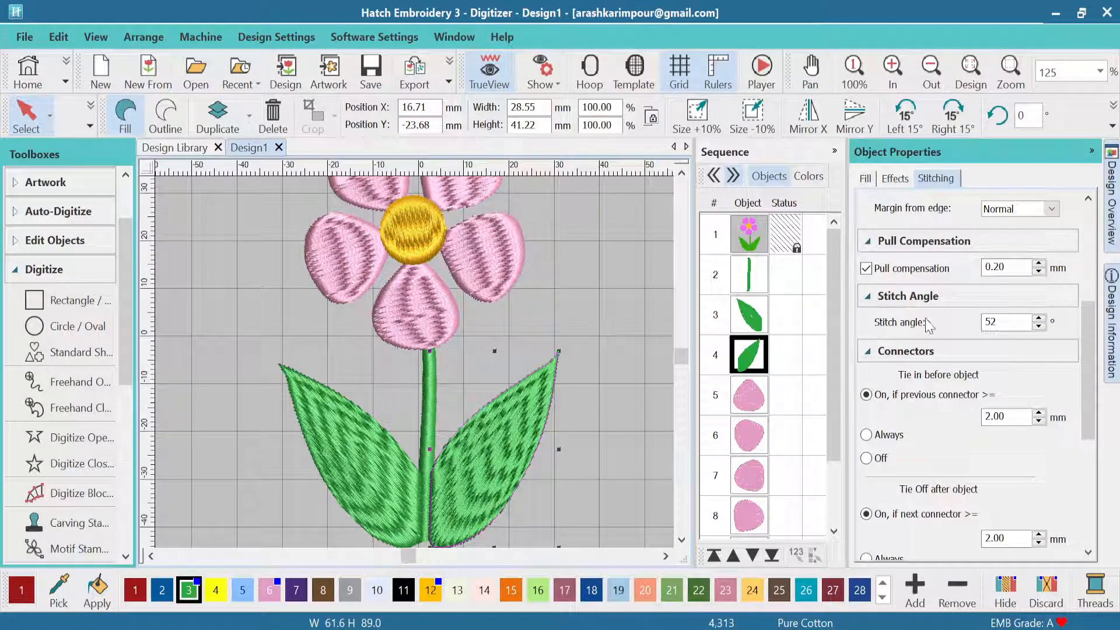
left_click_drag(1090, 349, 1088, 253)
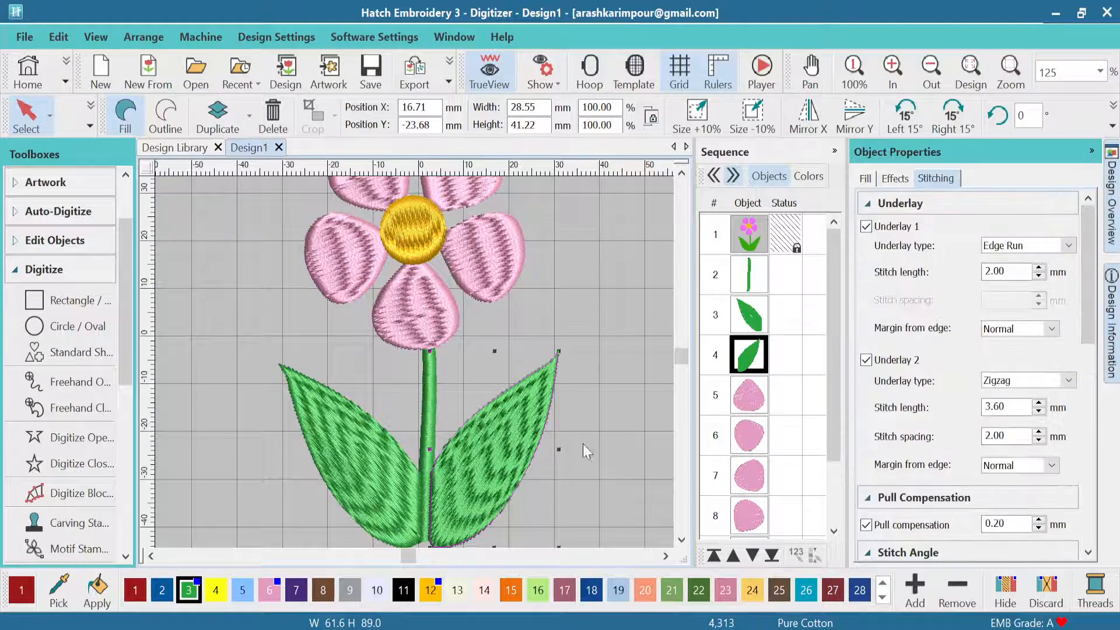
left_click(618, 421)
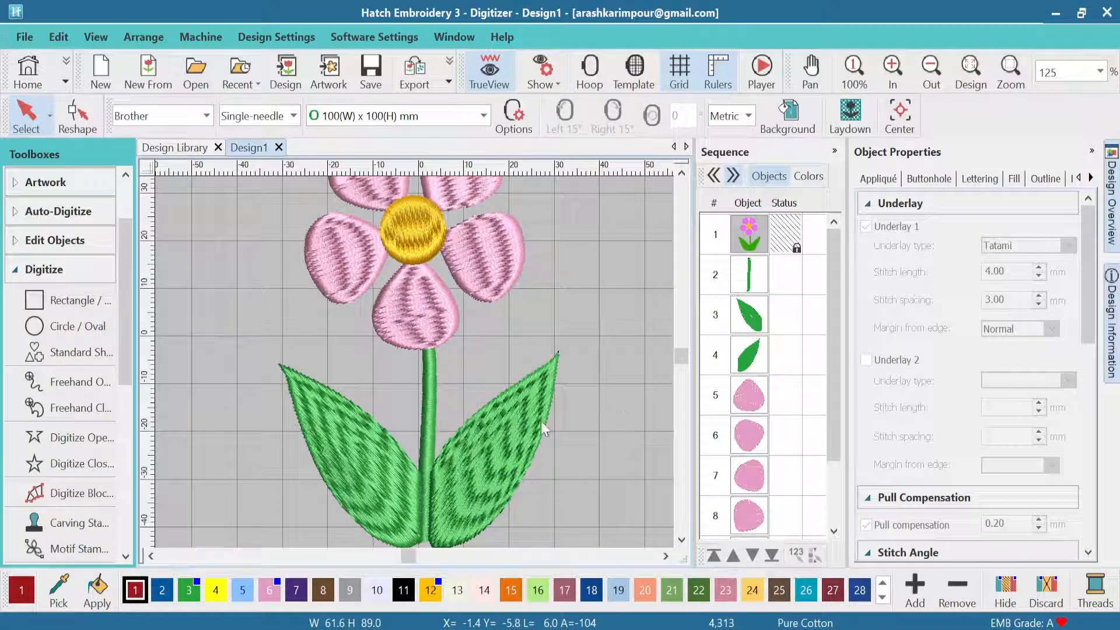
left_click(526, 429)
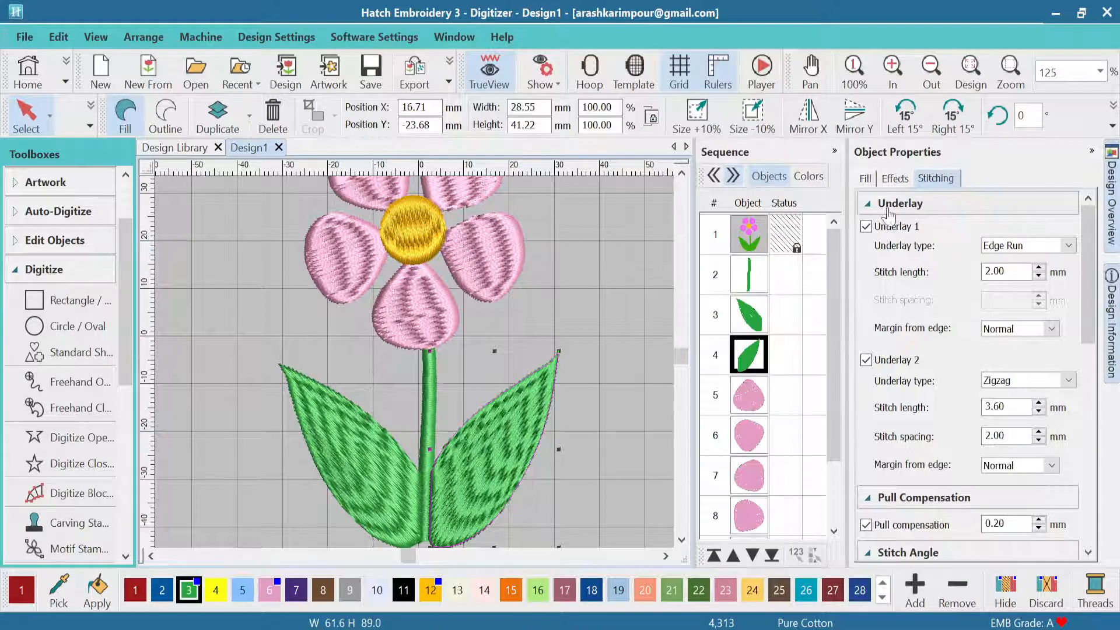
left_click(865, 179)
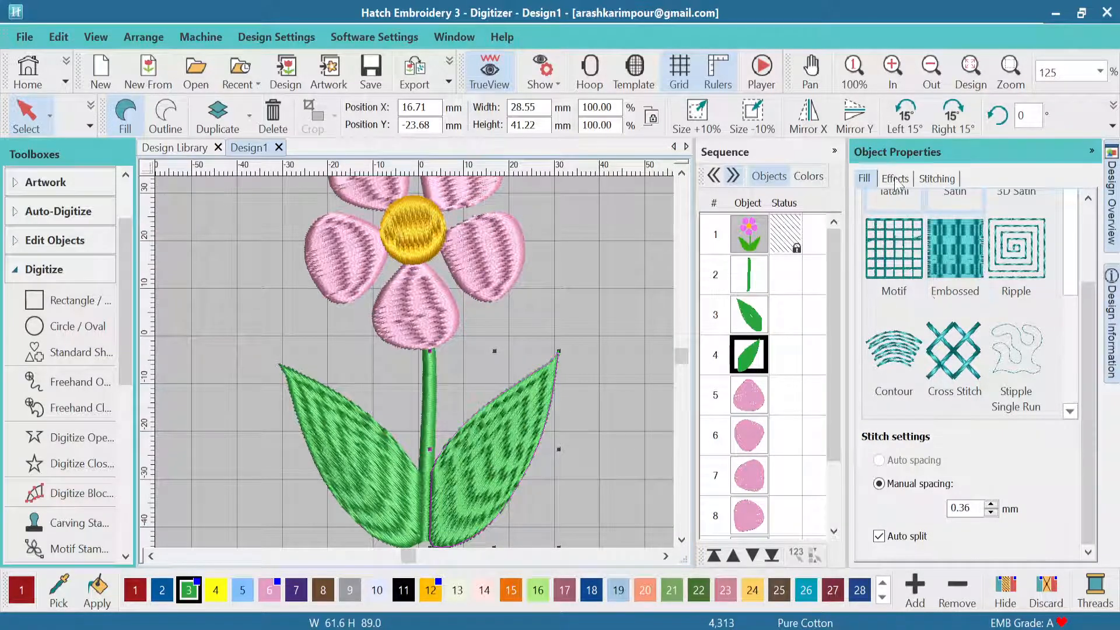
left_click(946, 181)
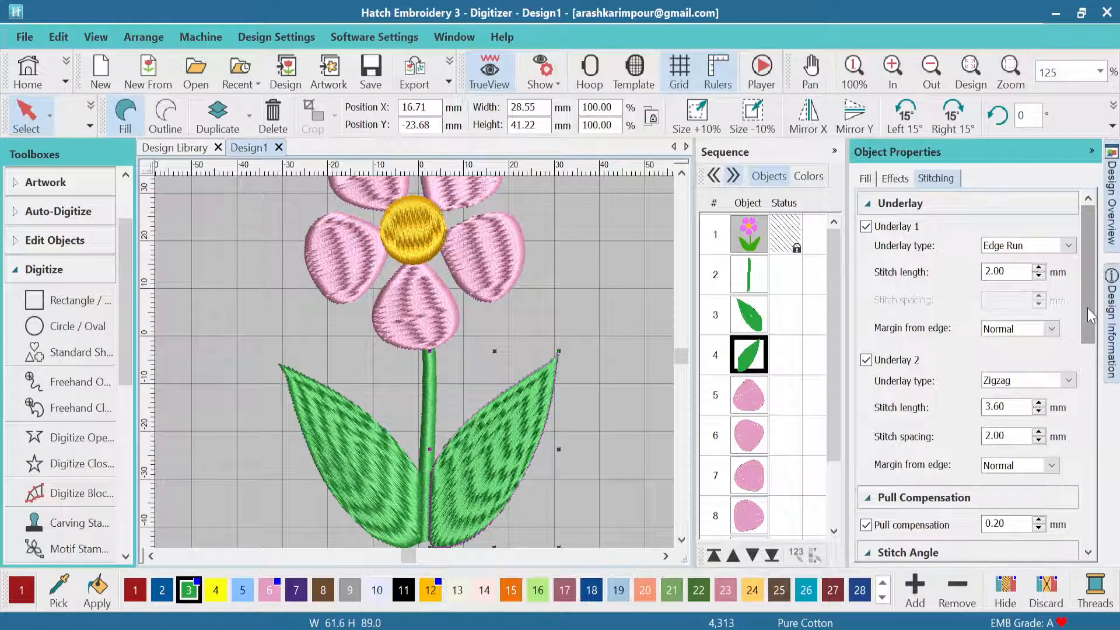
left_click_drag(1087, 308, 1096, 402)
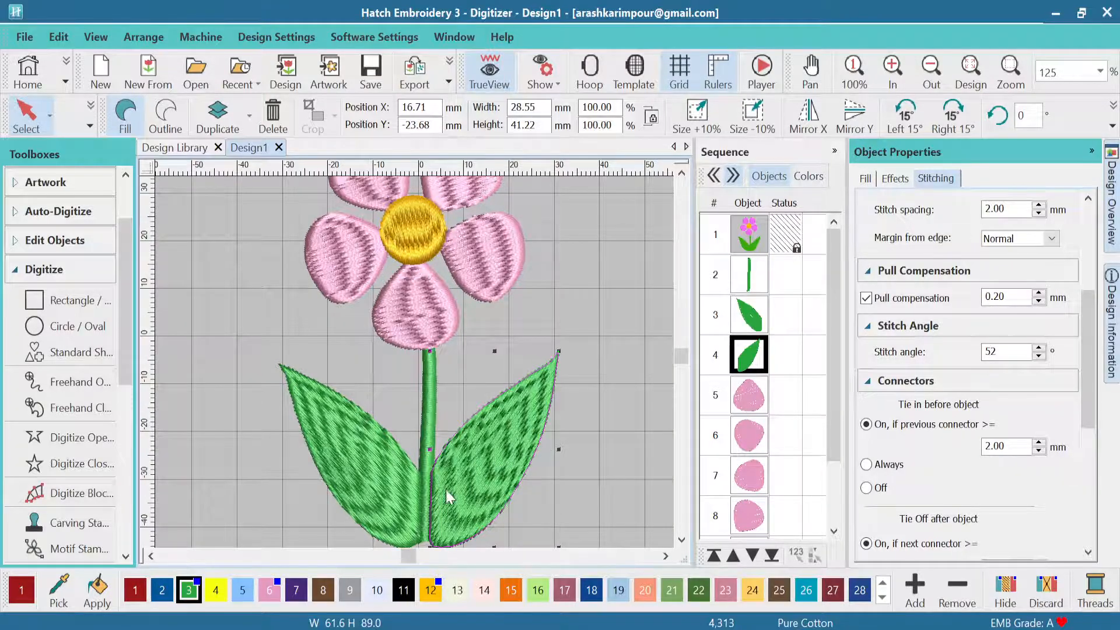
Return to the normal stitch view at the leaf bases, hide the stem, object 2, and select the right leaf, object 4.
scroll(414, 362, "up", 5)
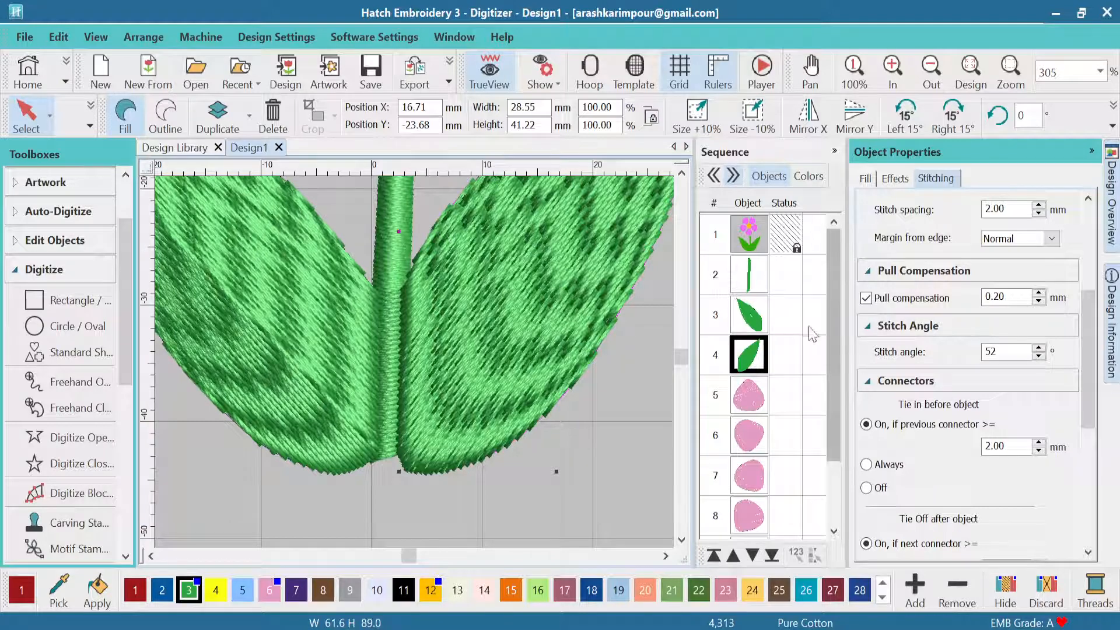
left_click(489, 70)
scroll(402, 385, "up", 5)
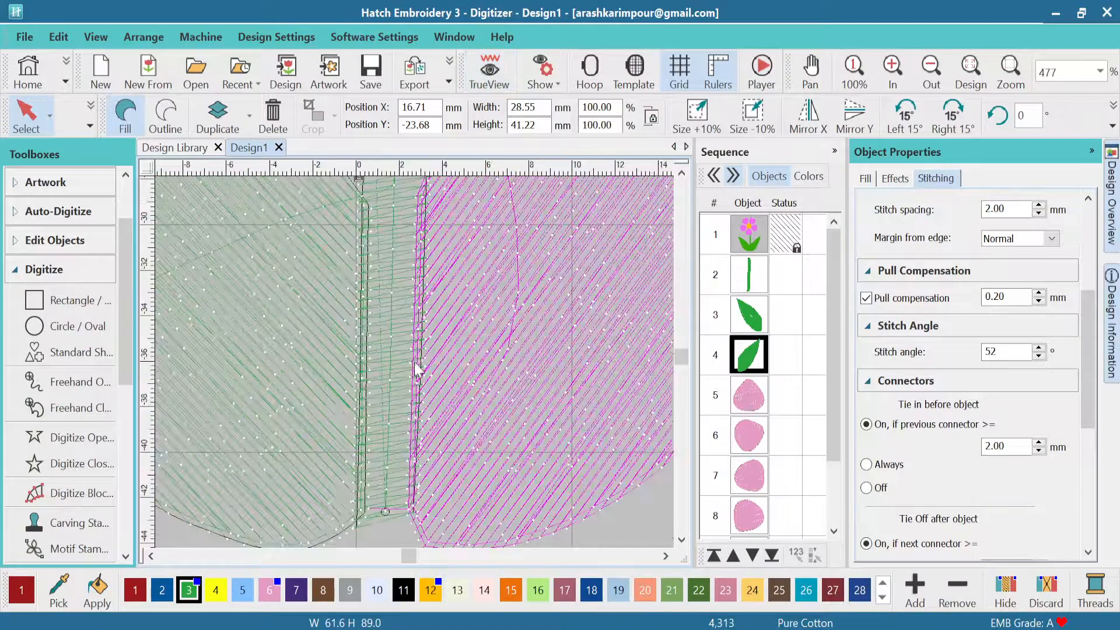
left_click(751, 287)
right_click(751, 287)
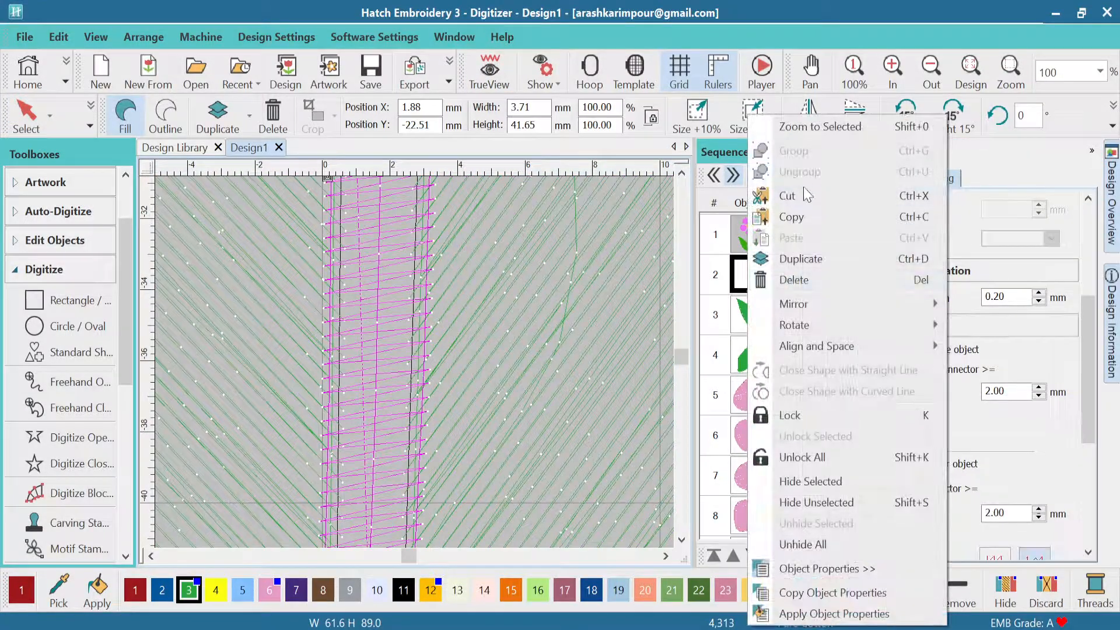
left_click(823, 482)
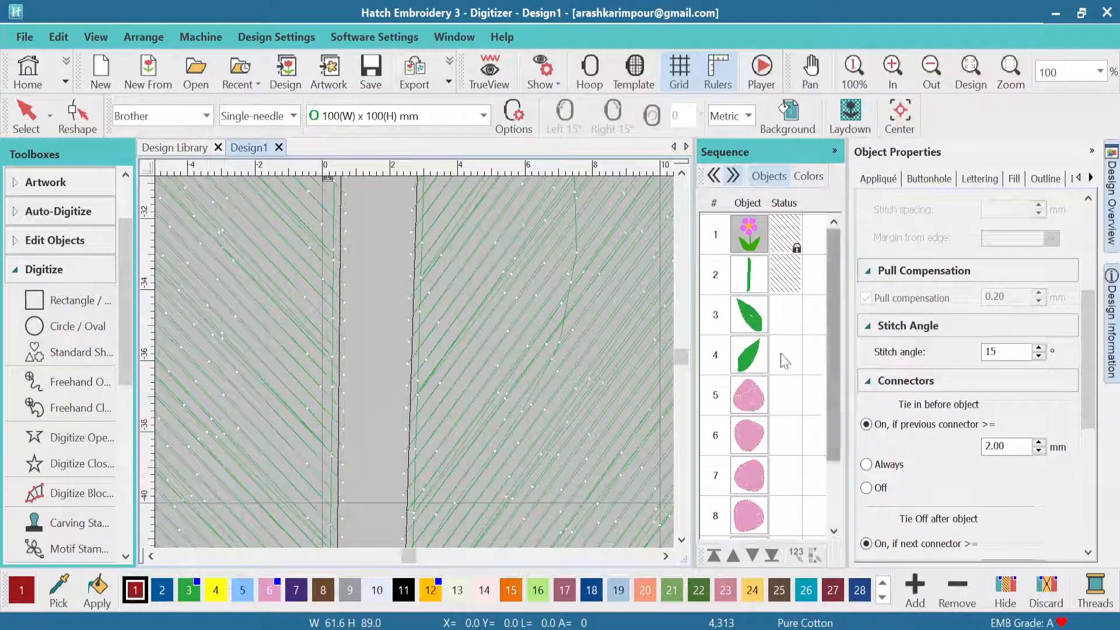
left_click(758, 360)
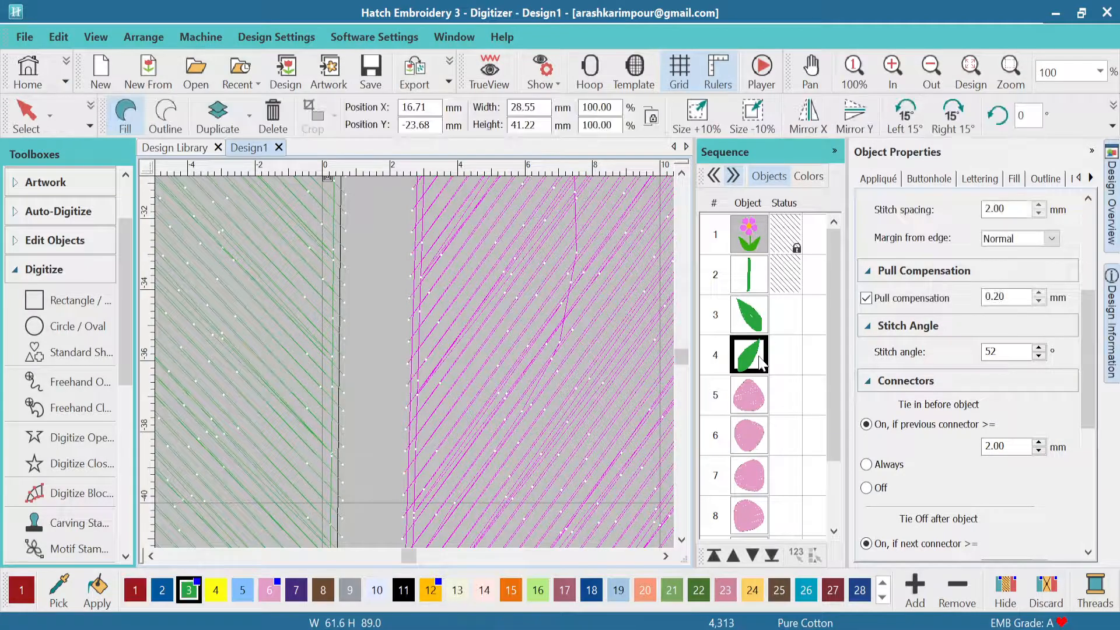
Hide the left leaf, object 3, so only the right leaf's stitches show near the stem.
left_click(751, 324)
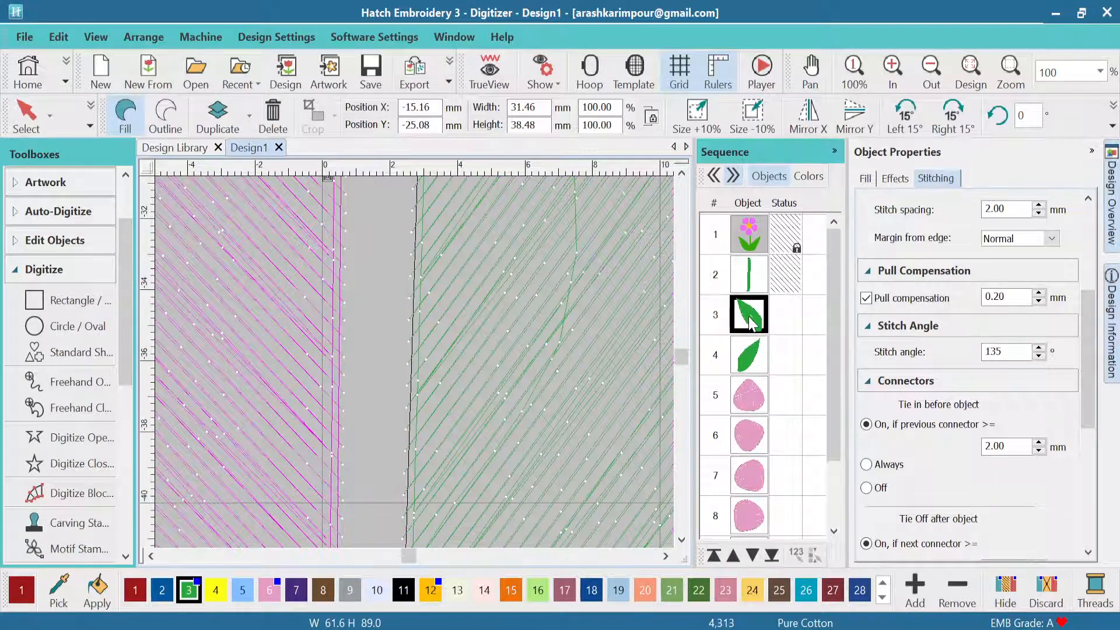
right_click(750, 323)
left_click(802, 375)
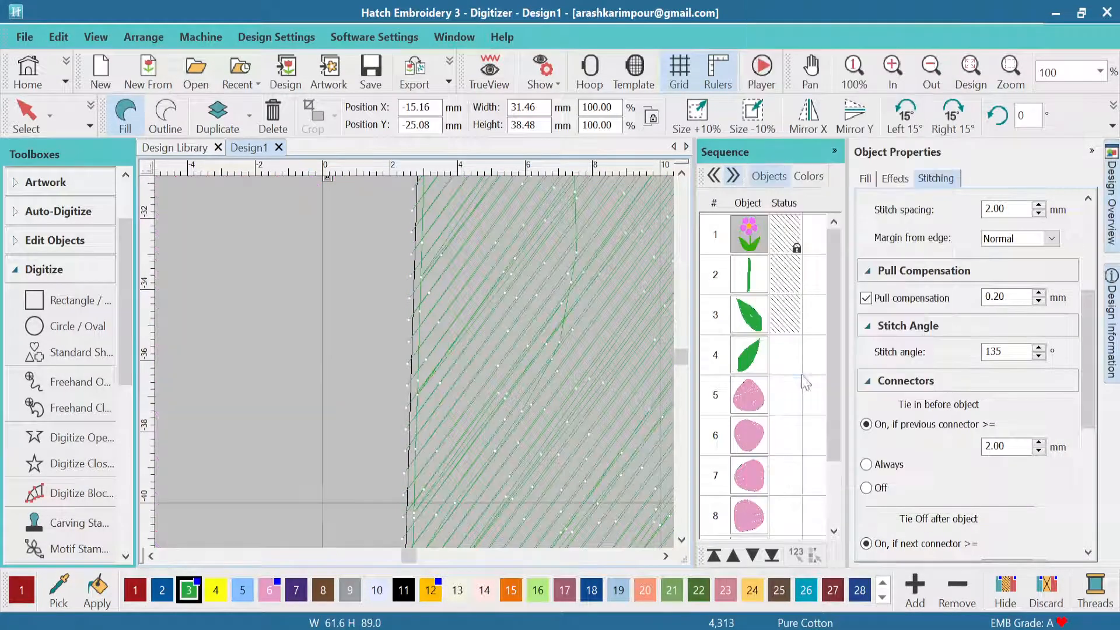
Set the right leaf's pull compensation to 0 mm.
scroll(405, 328, "up", 4)
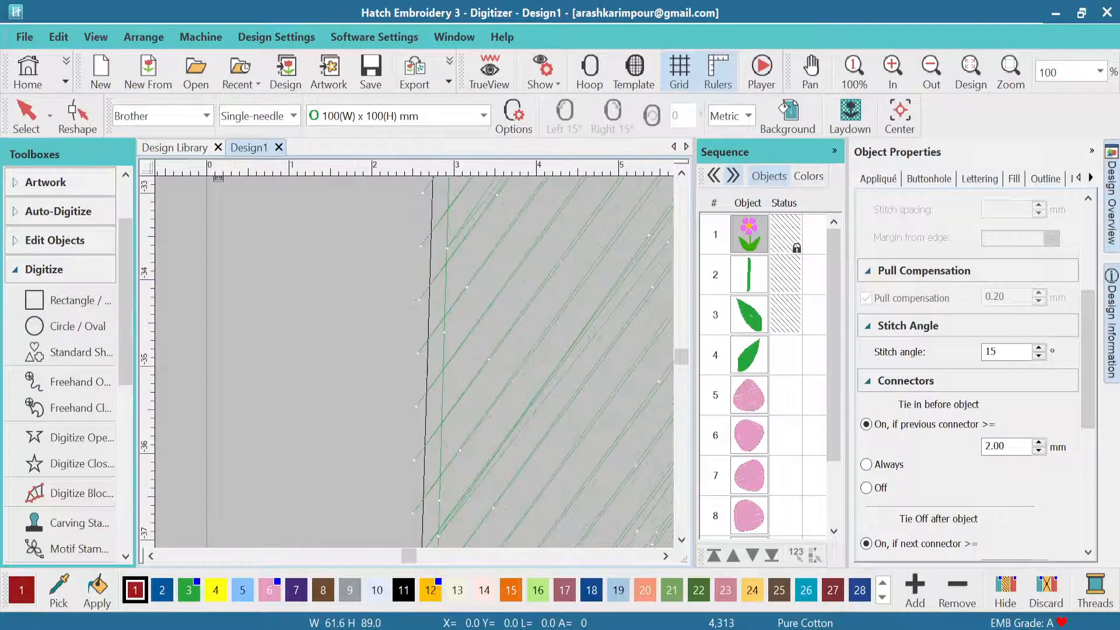
left_click(738, 348)
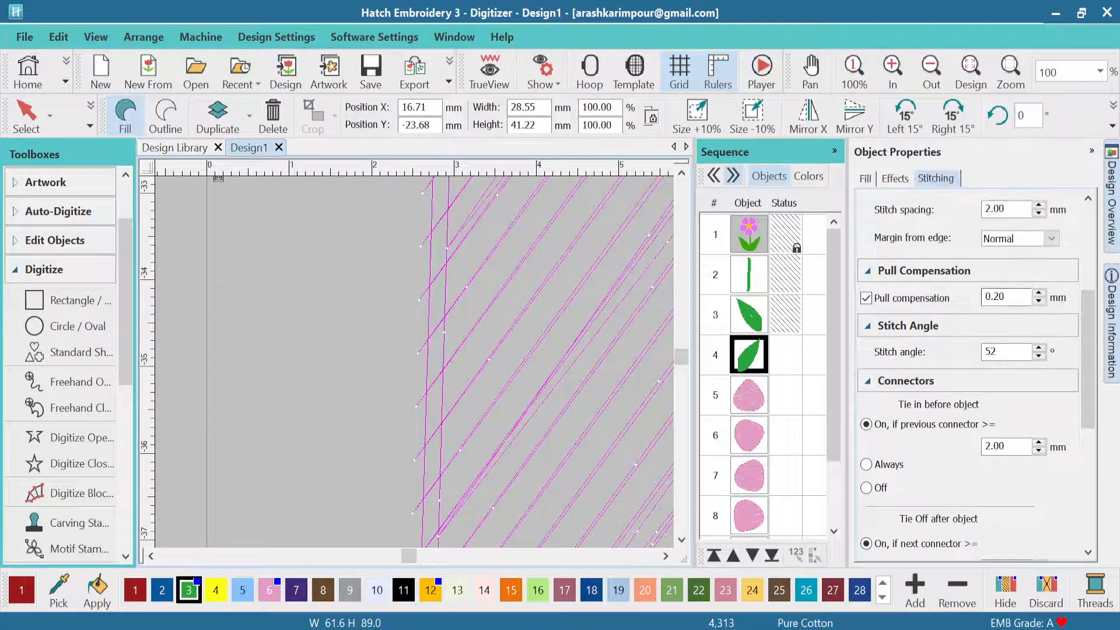
double_click(995, 297)
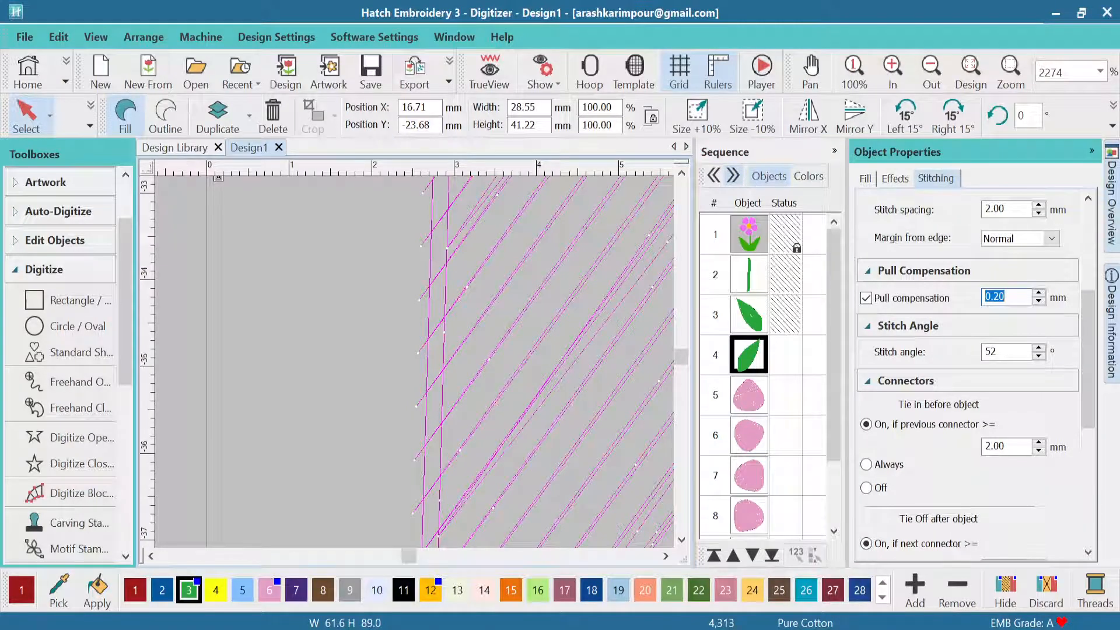
type("0")
key("Return")
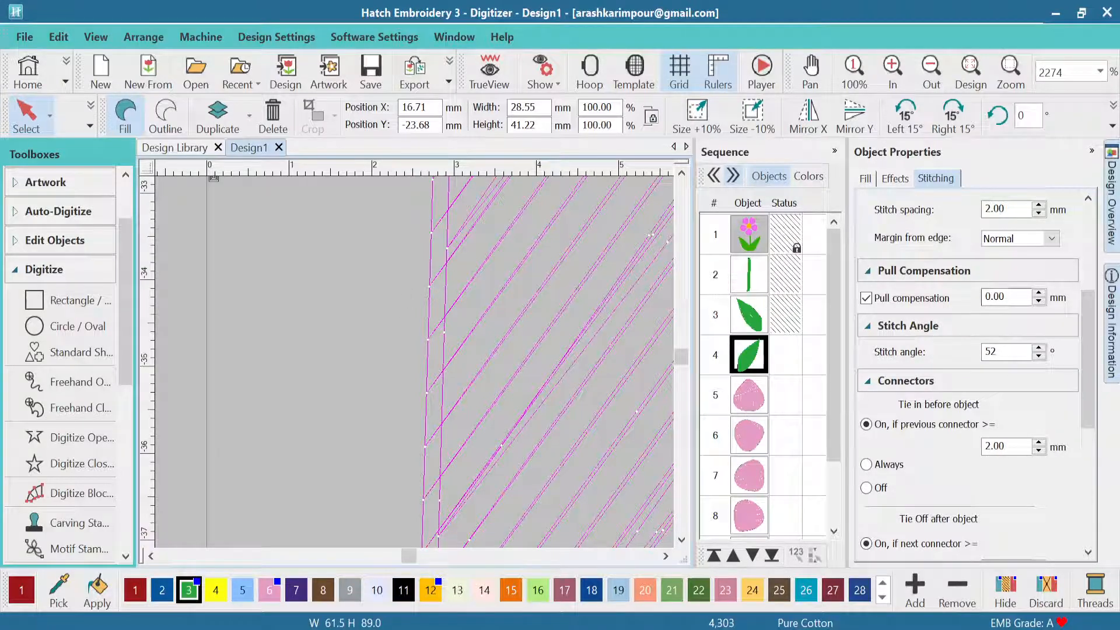
Set the right leaf's pull compensation to 0.40 mm.
left_click(996, 296)
type("4")
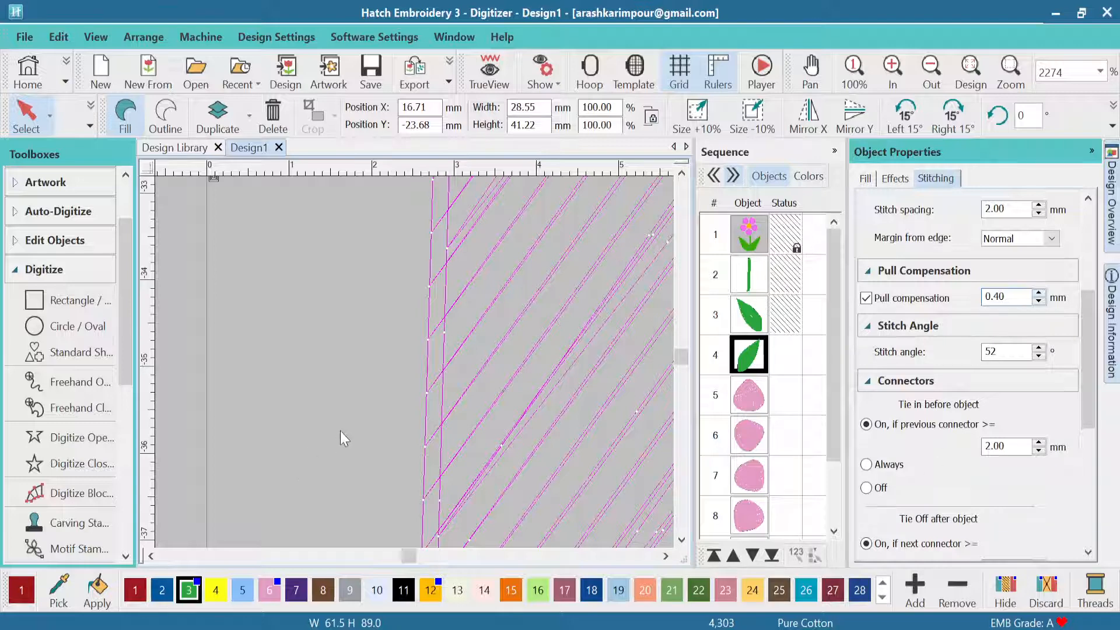
key("Return")
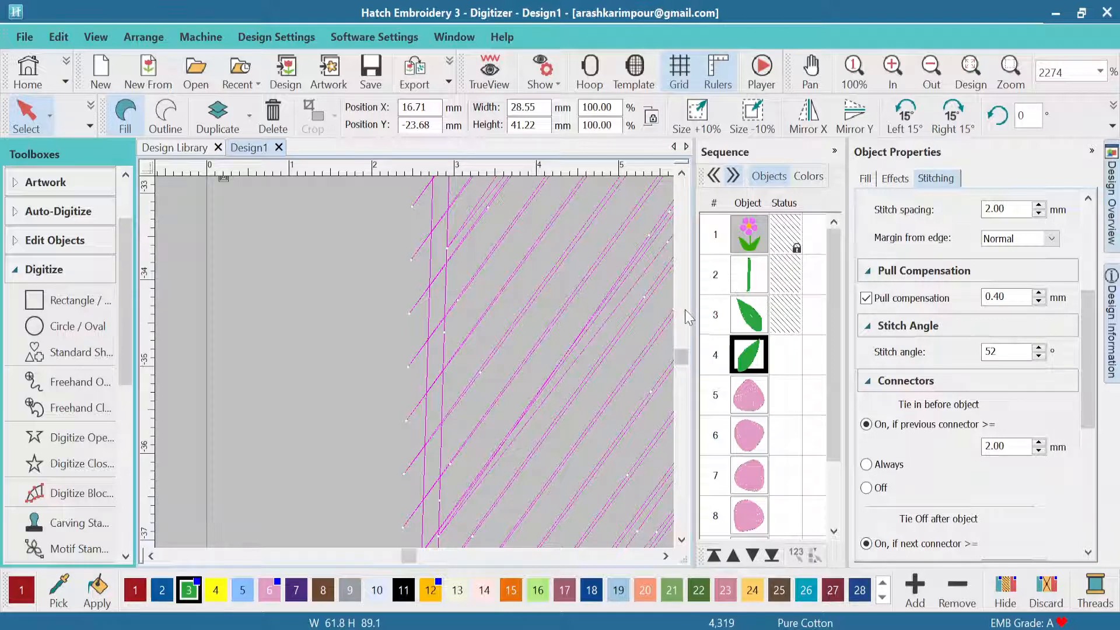
Unhide the left leaf, object 3, and the stem, object 2, and show the whole flower.
left_click(781, 324)
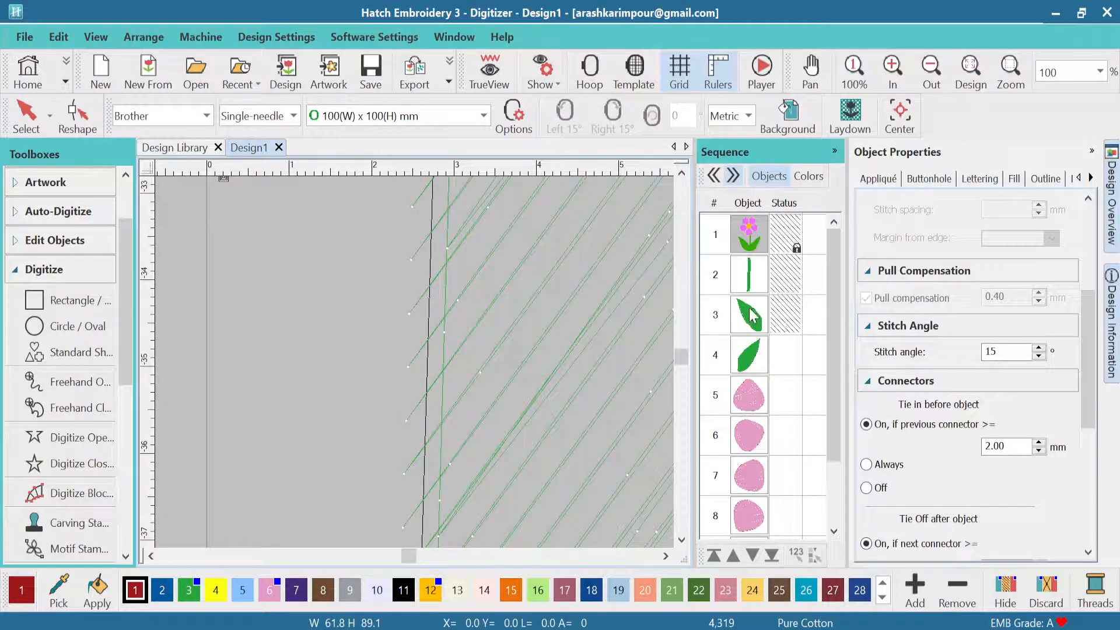
left_click(751, 315)
right_click(752, 318)
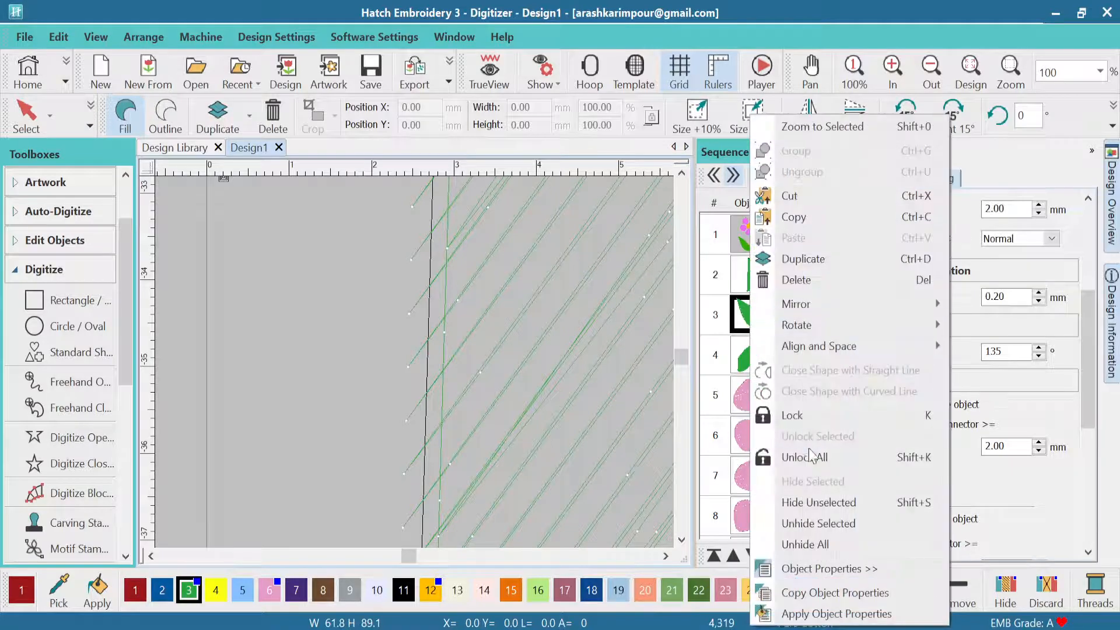
left_click(813, 543)
left_click(748, 274)
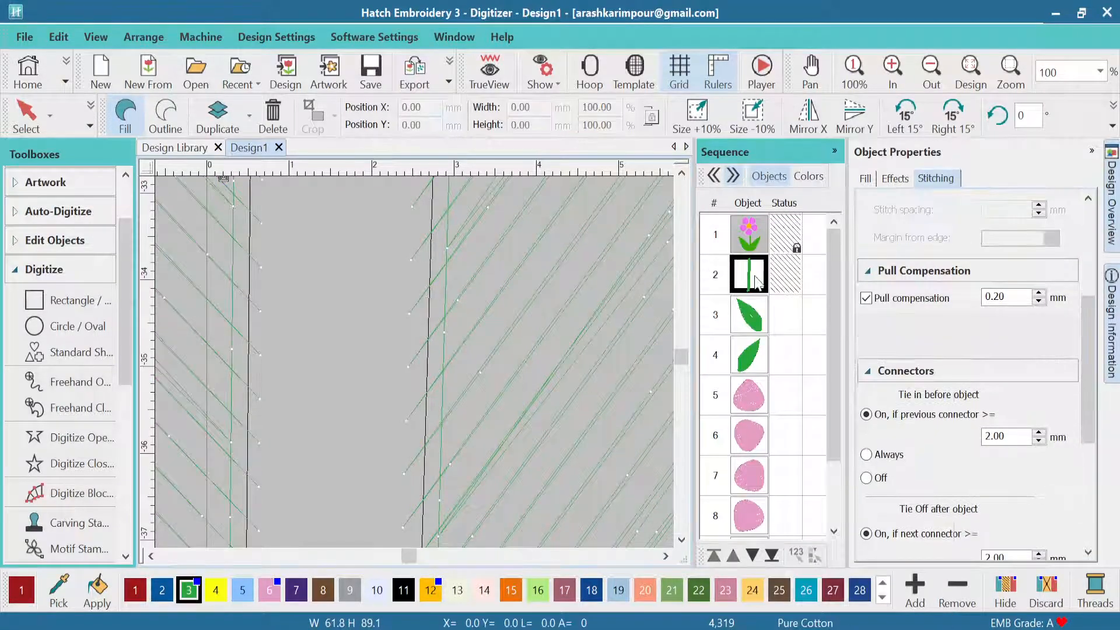
right_click(756, 274)
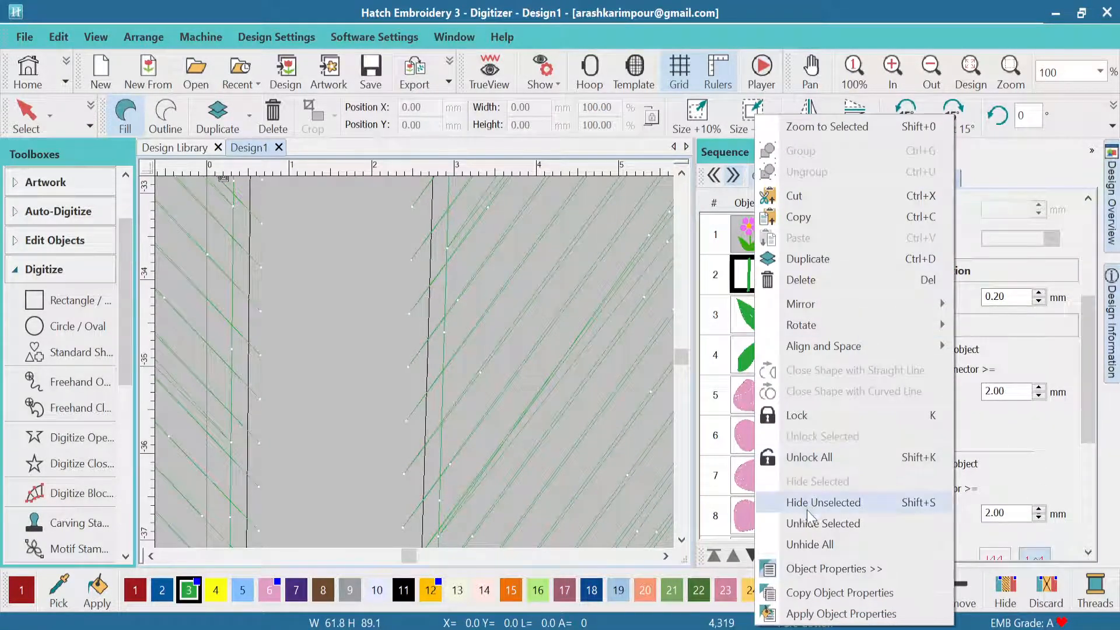
left_click(823, 523)
scroll(414, 363, "down", 8)
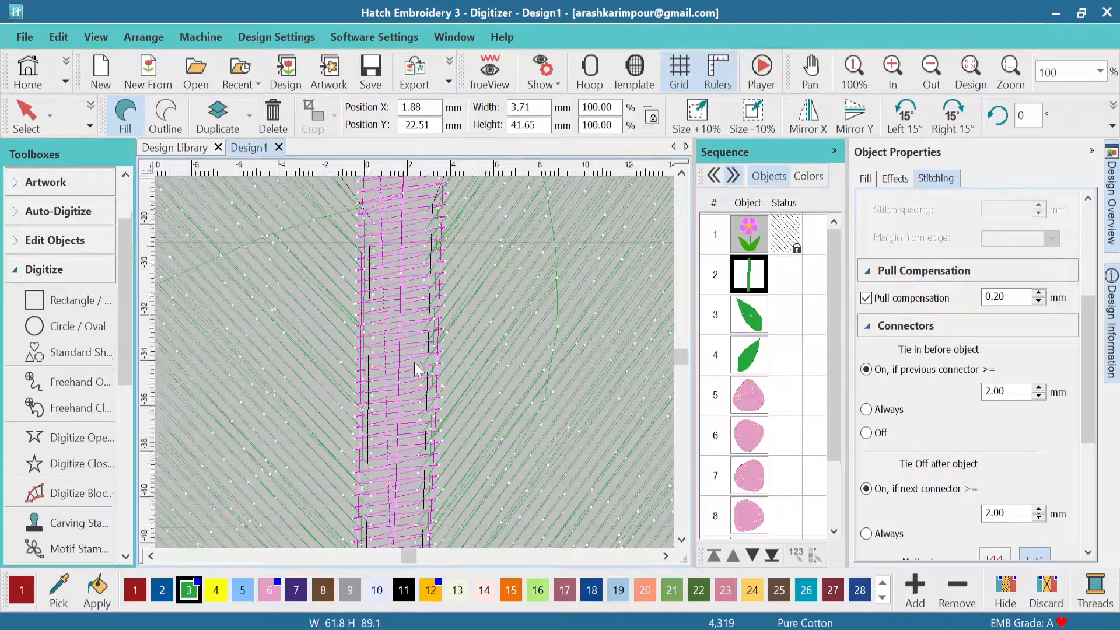
scroll(415, 366, "down", 3)
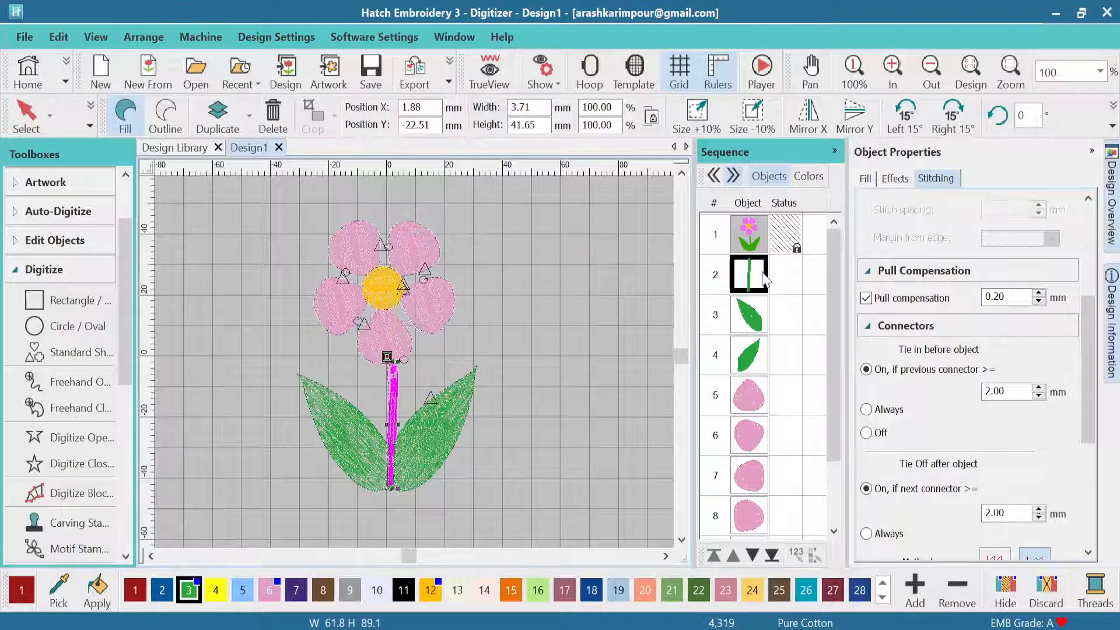
Simulate the stitch-out in the Player and step through the stem, left leaf and right leaf to examine their sewing order.
left_click(749, 360)
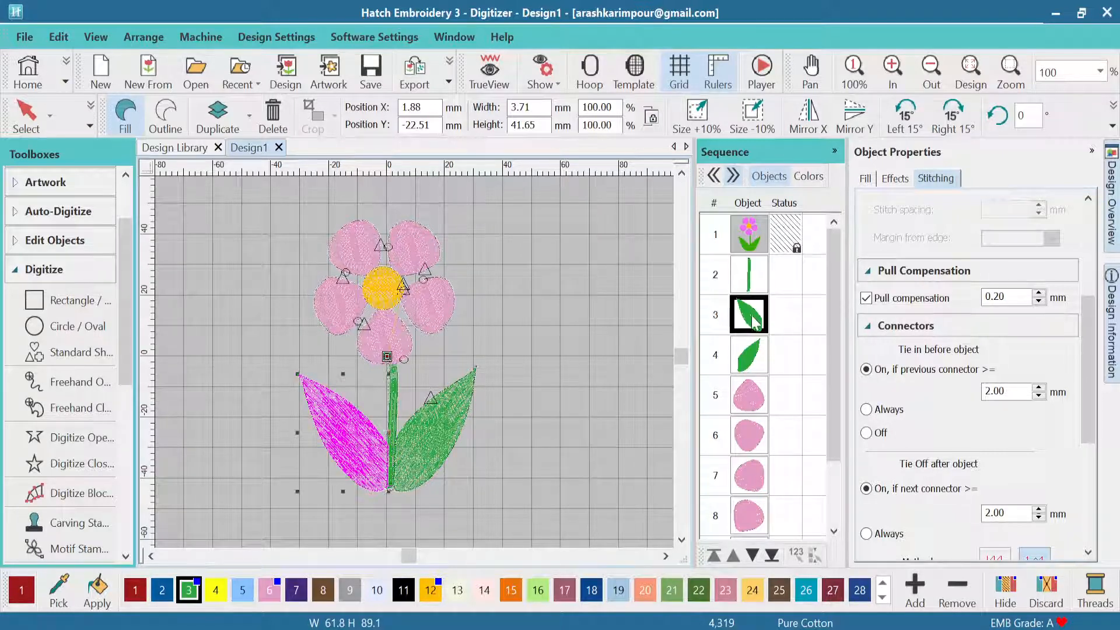
left_click(749, 274)
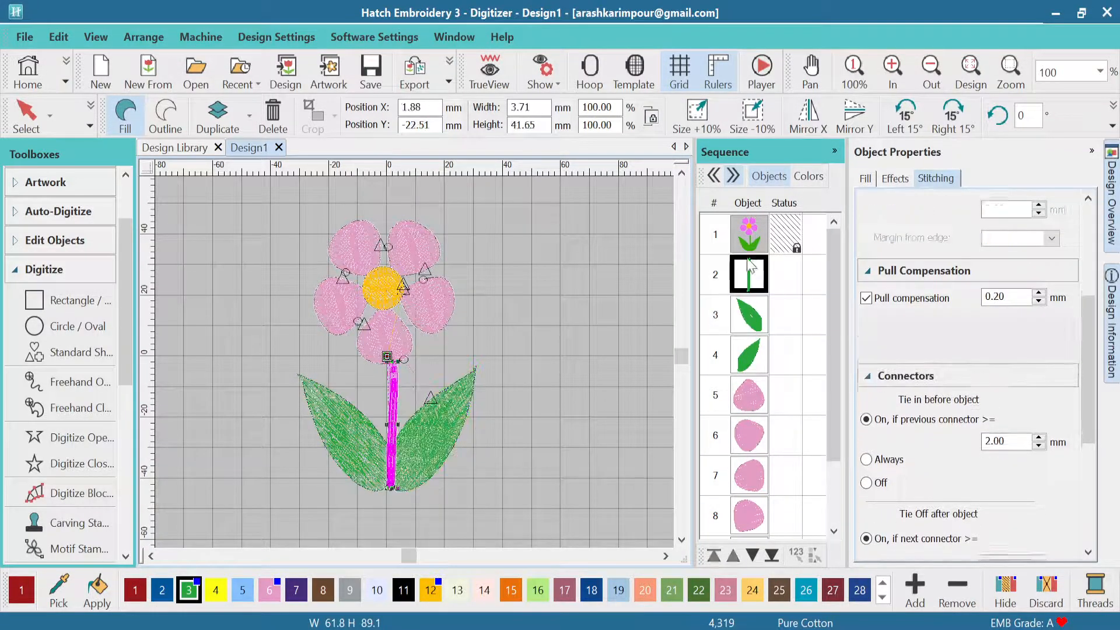
left_click(762, 70)
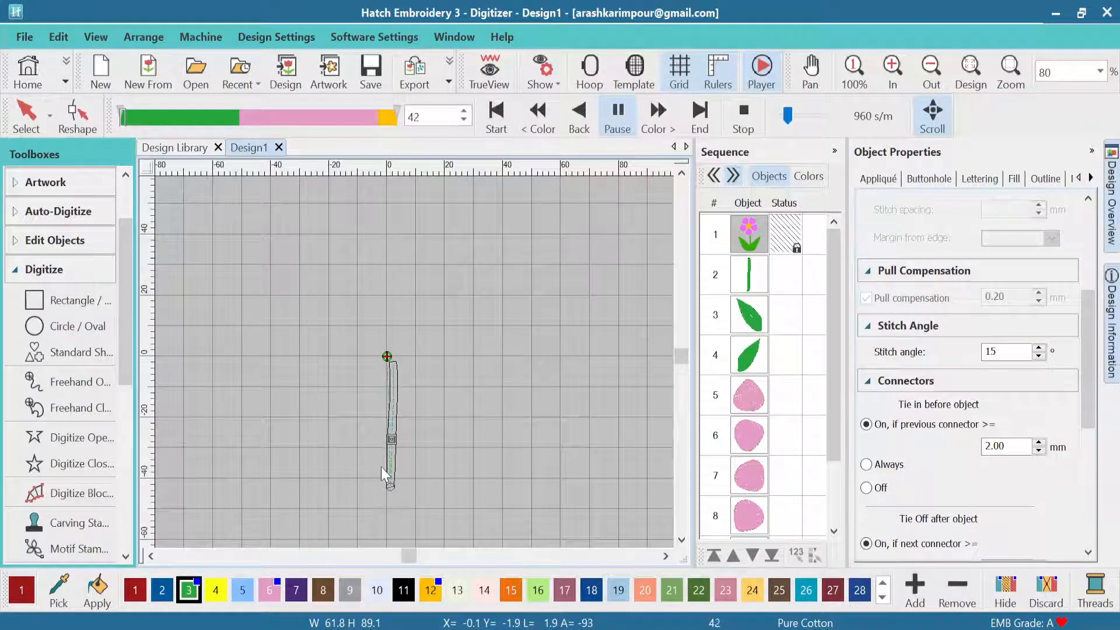
scroll(415, 363, "up", 2)
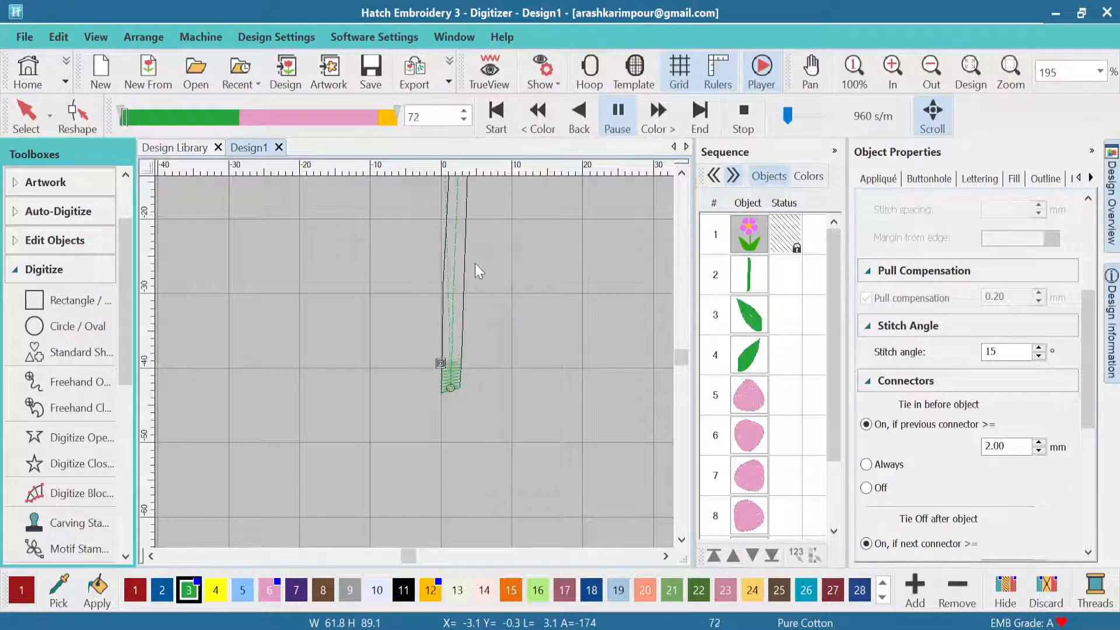
scroll(509, 278, "down", 2)
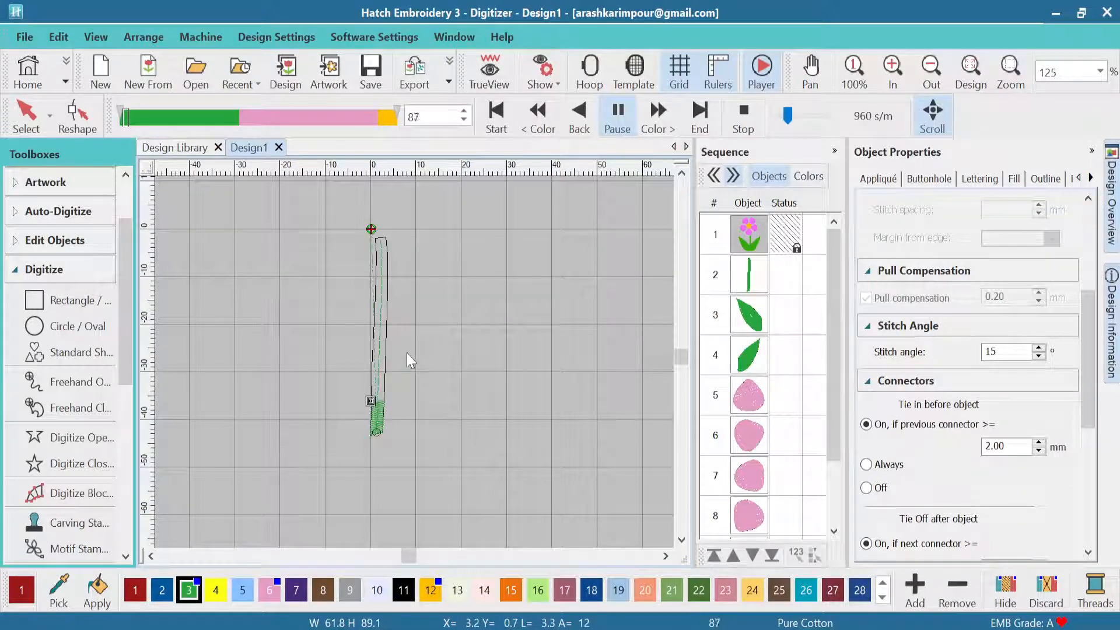
left_click(134, 117)
left_click_drag(134, 116, 138, 115)
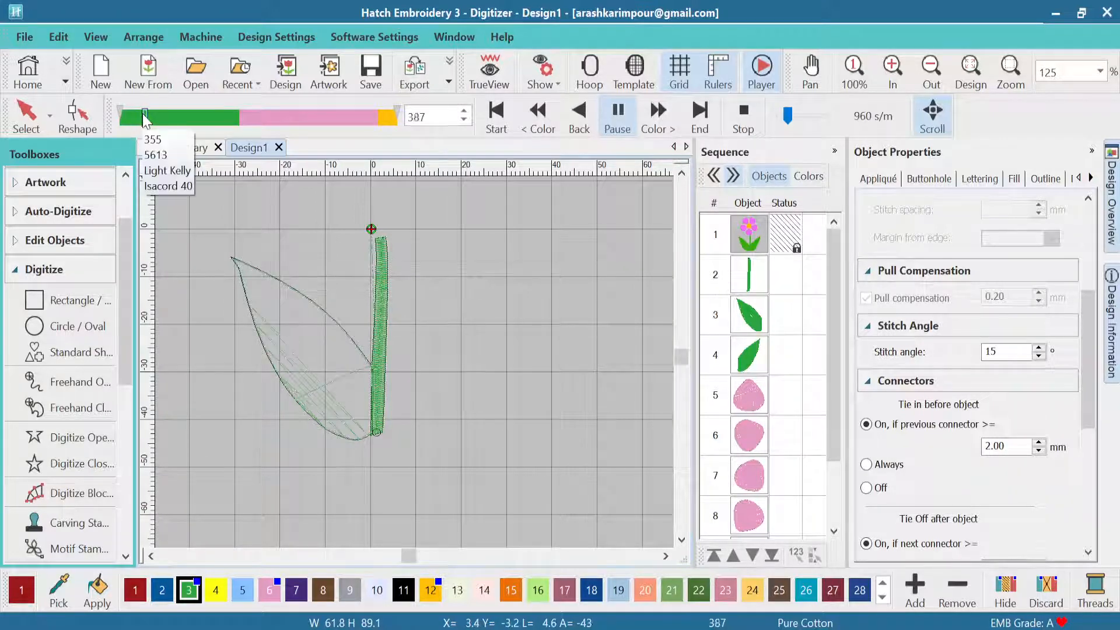
left_click_drag(143, 120, 188, 119)
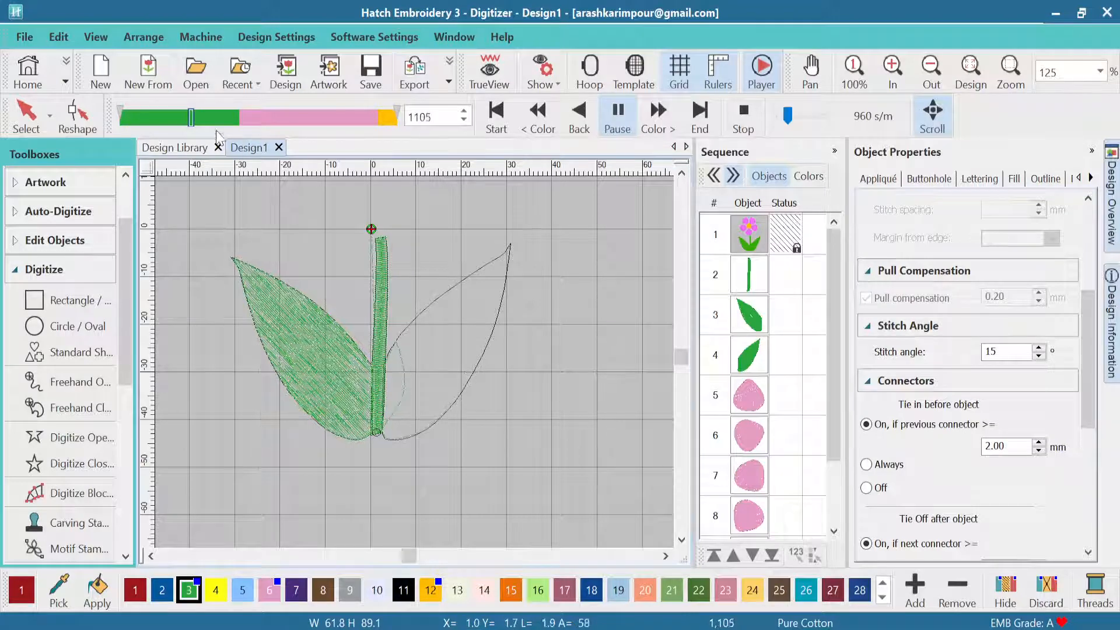
left_click_drag(192, 114, 227, 117)
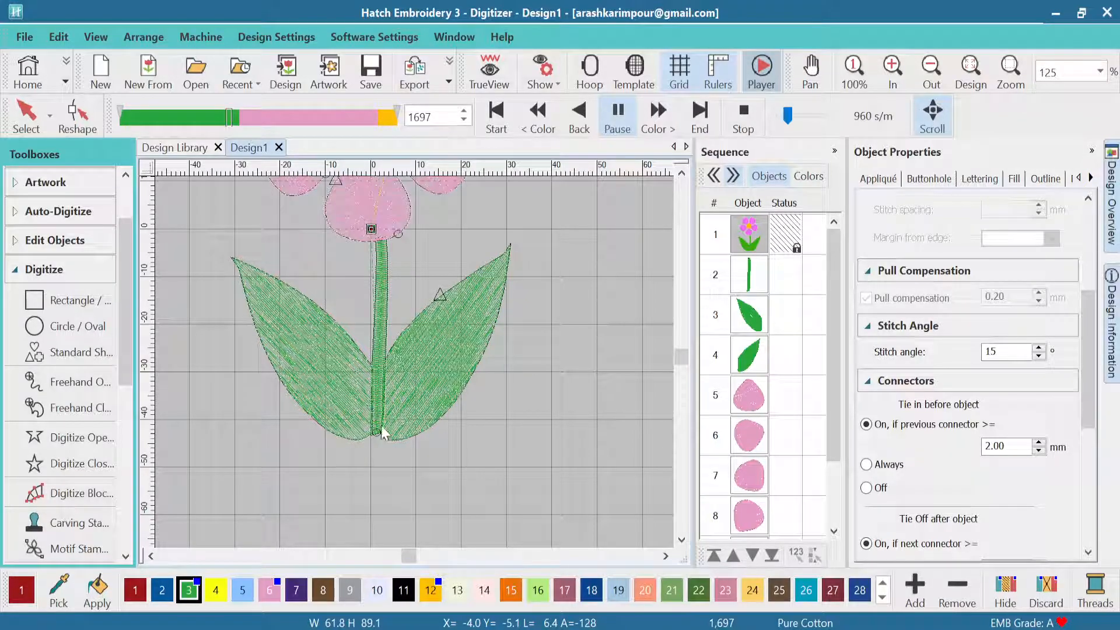
Close the stitch simulation and examine the reshape points at the base of the left leaf and the right leaf.
scroll(368, 414, "up", 5)
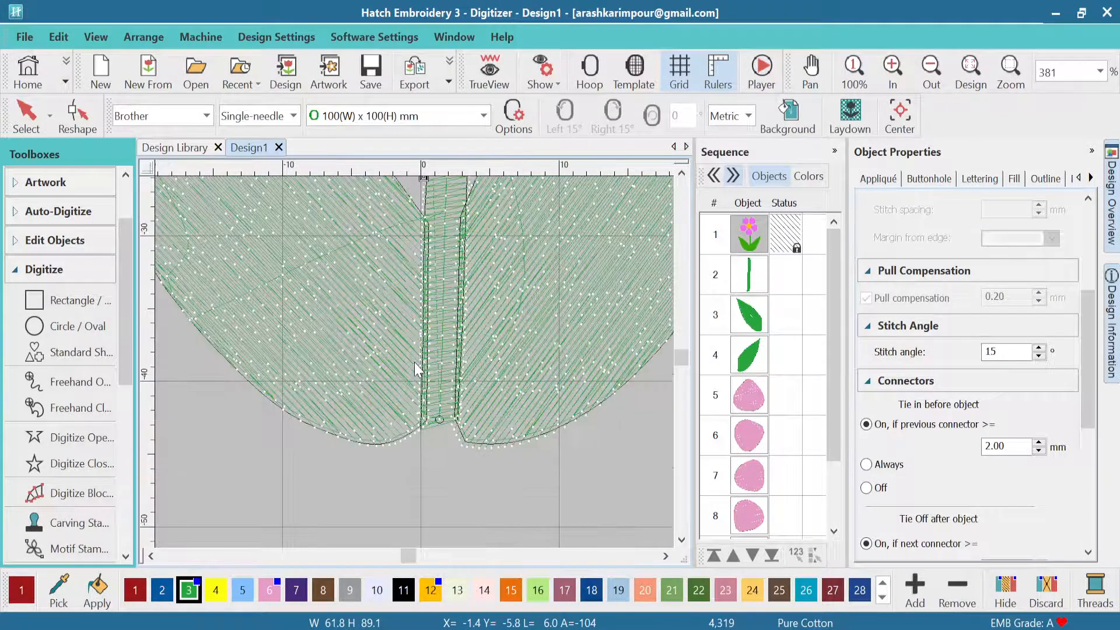
scroll(414, 362, "up", 2)
left_click(337, 420)
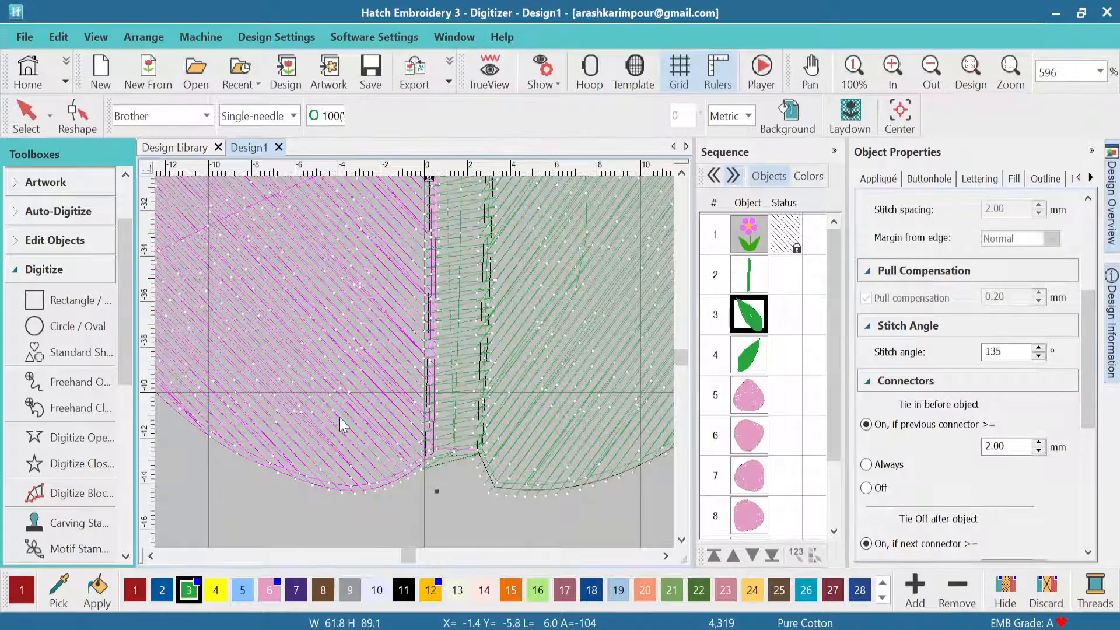
left_click(90, 125)
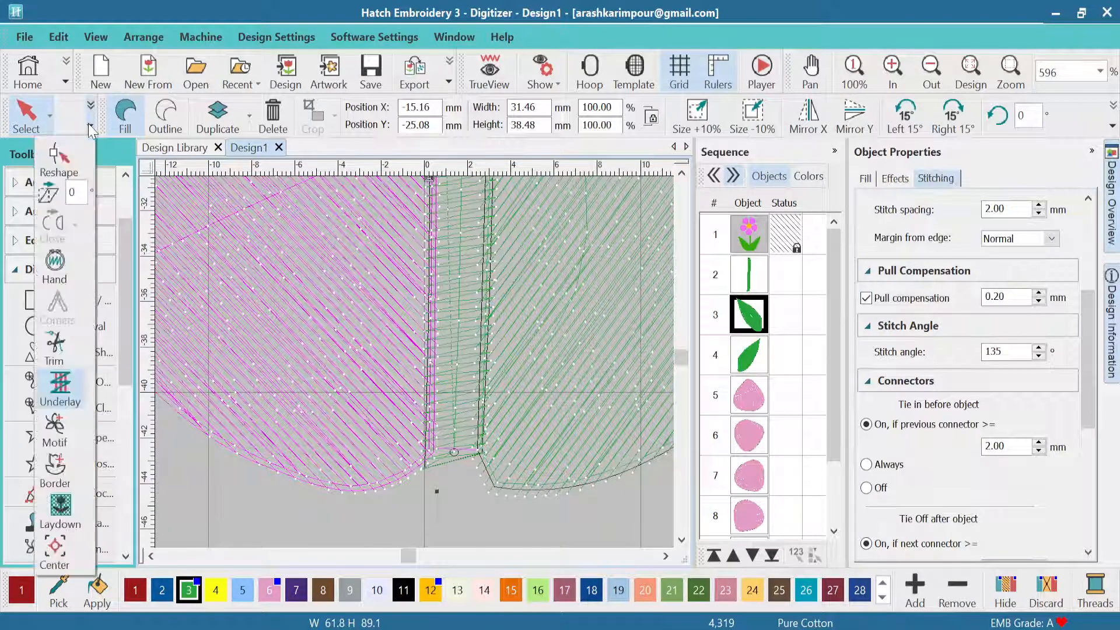
left_click(59, 159)
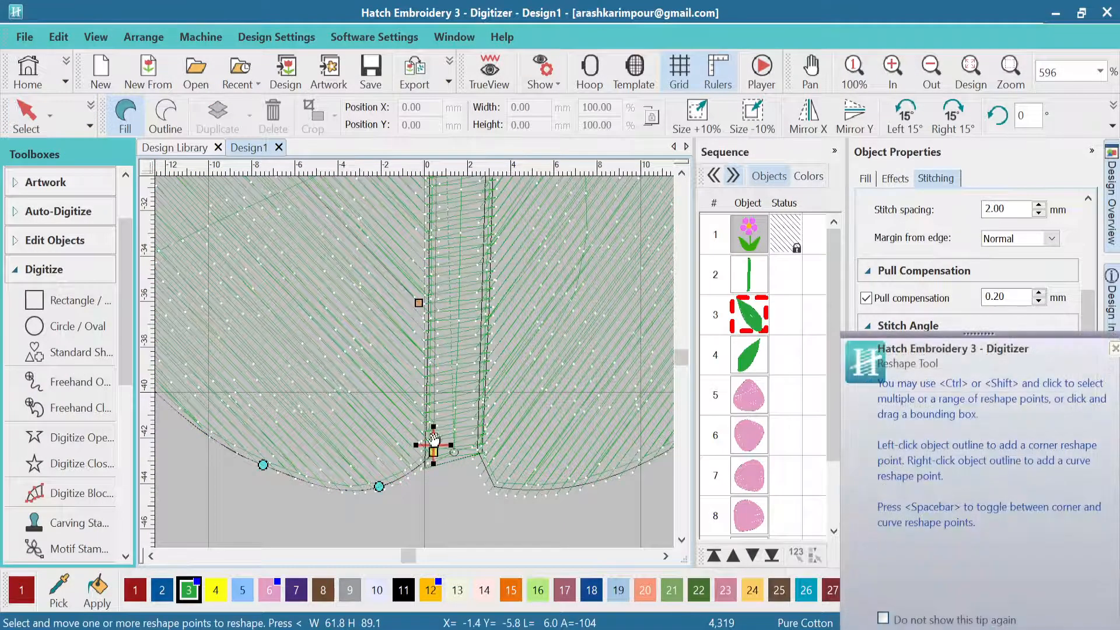
left_click(26, 112)
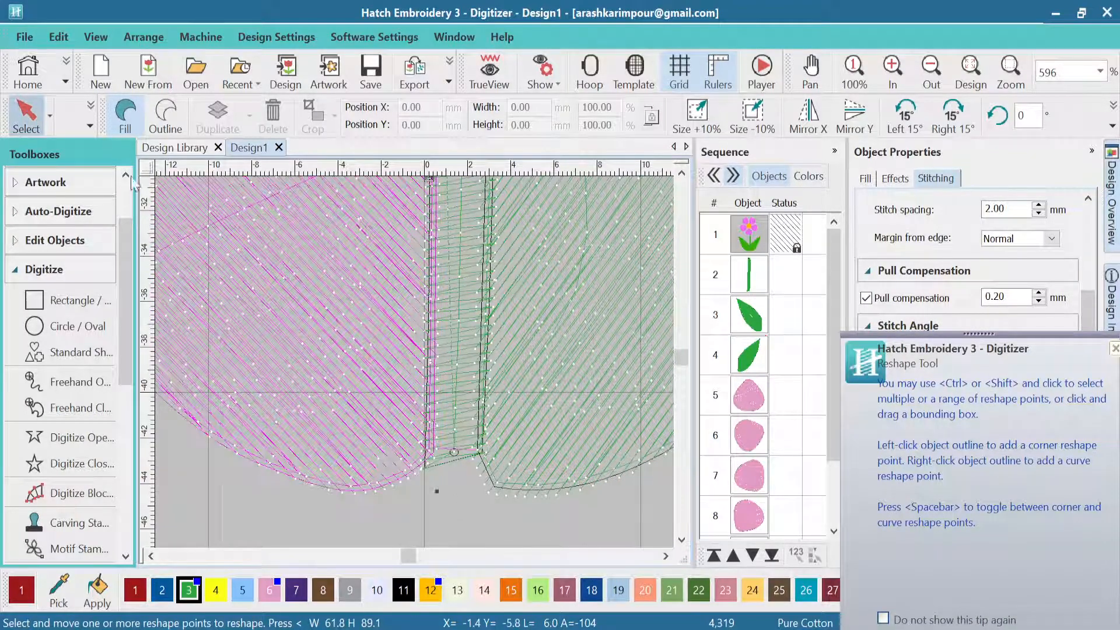
left_click(628, 359)
left_click(87, 122)
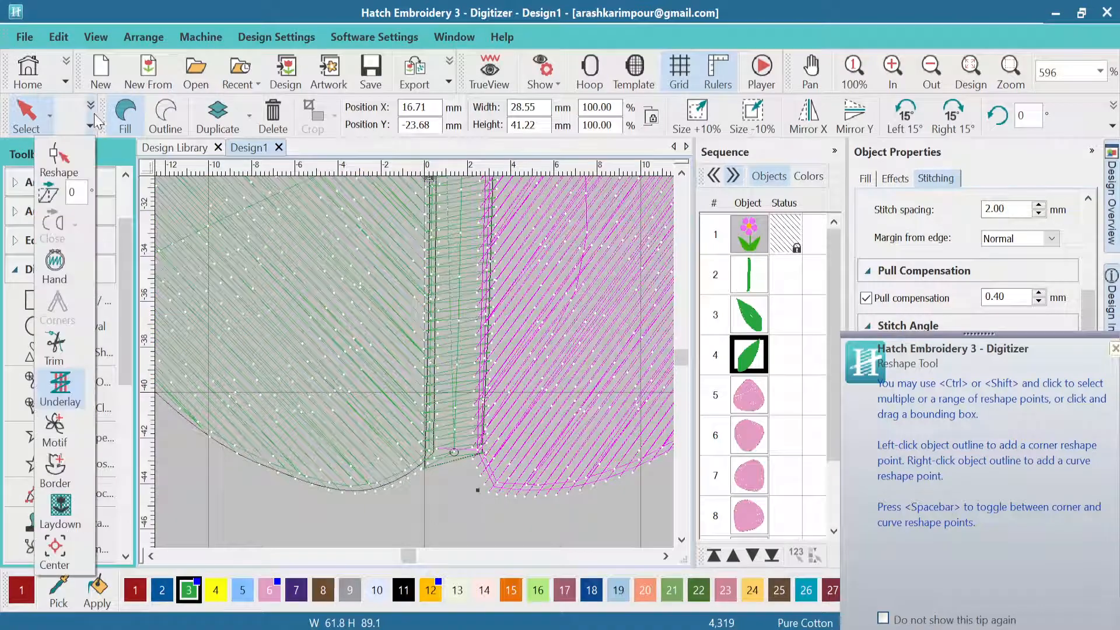
left_click(71, 155)
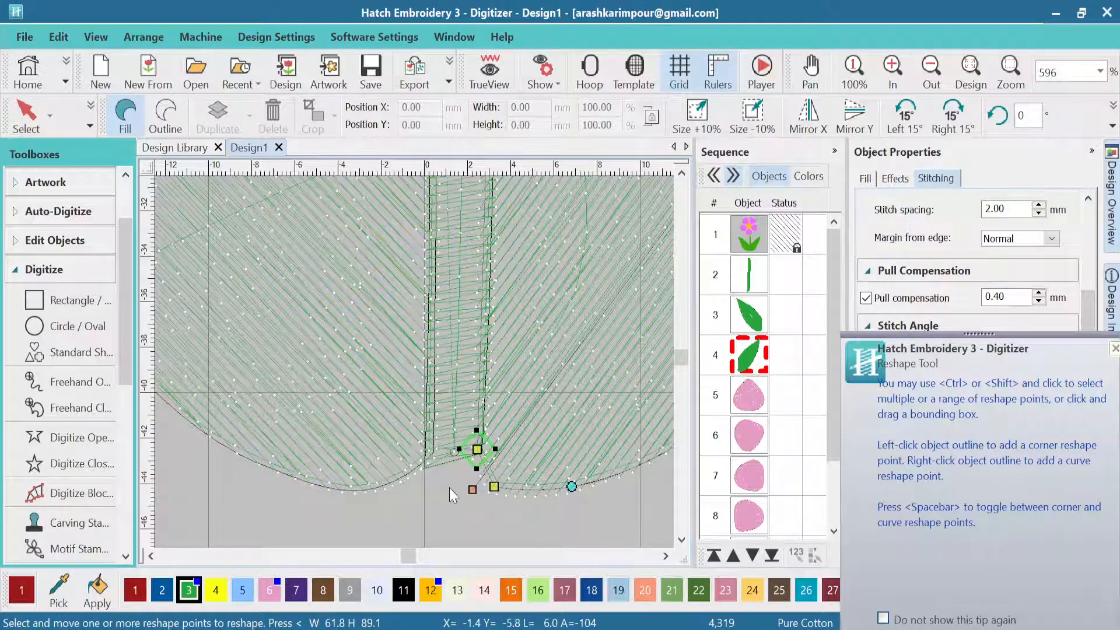
Leave Reshape and hide the stem, object 2, to examine the connecting stitch between the leaf bases.
left_click(758, 279)
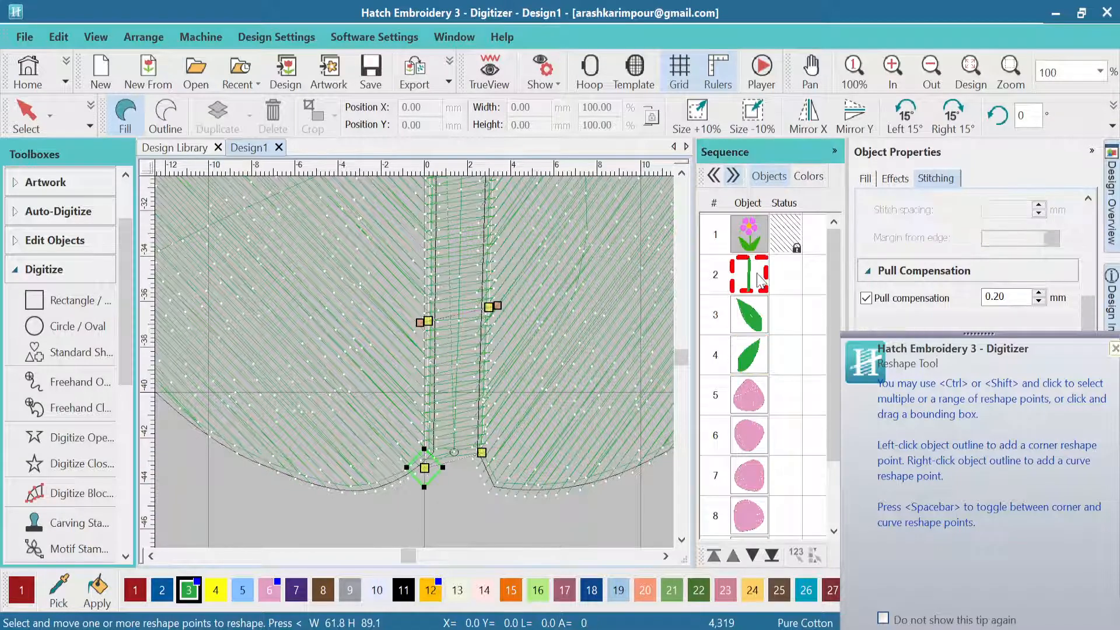
right_click(758, 280)
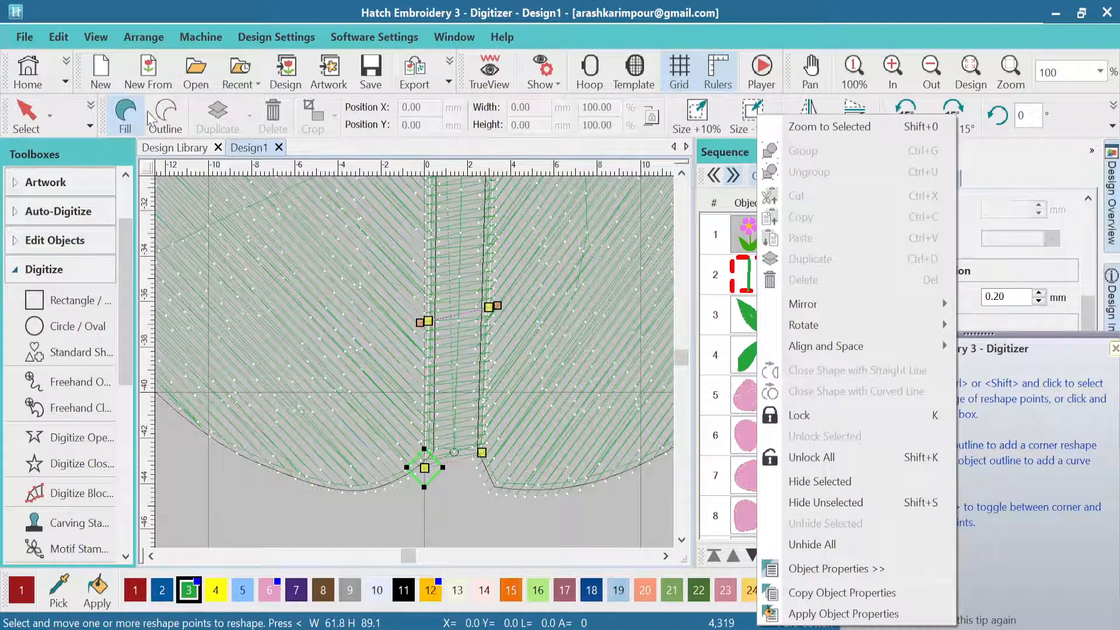
left_click(28, 111)
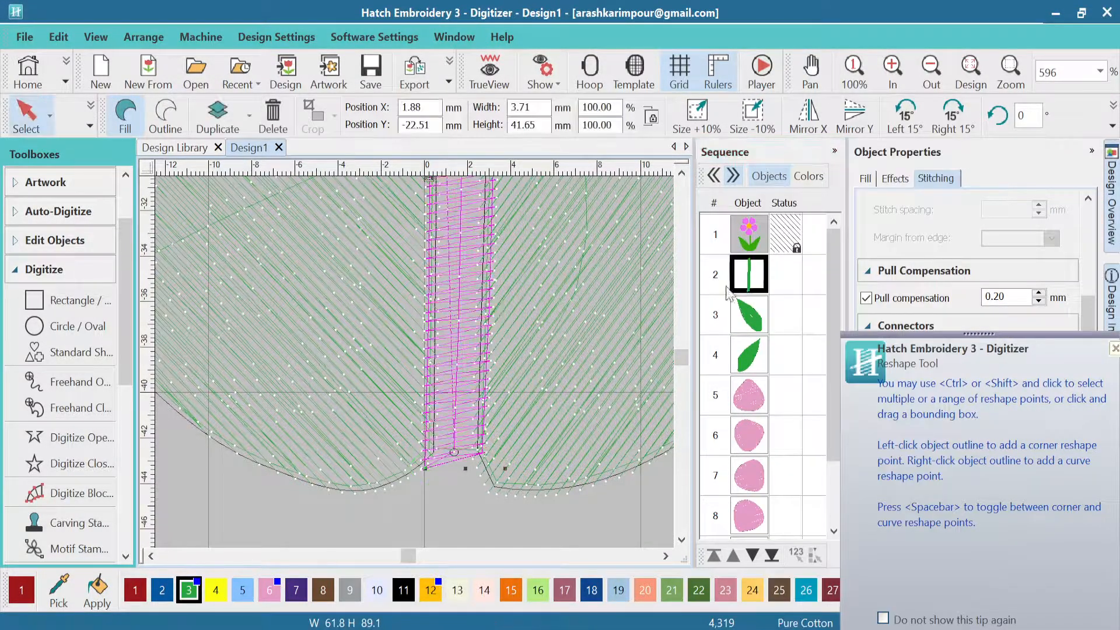
right_click(753, 281)
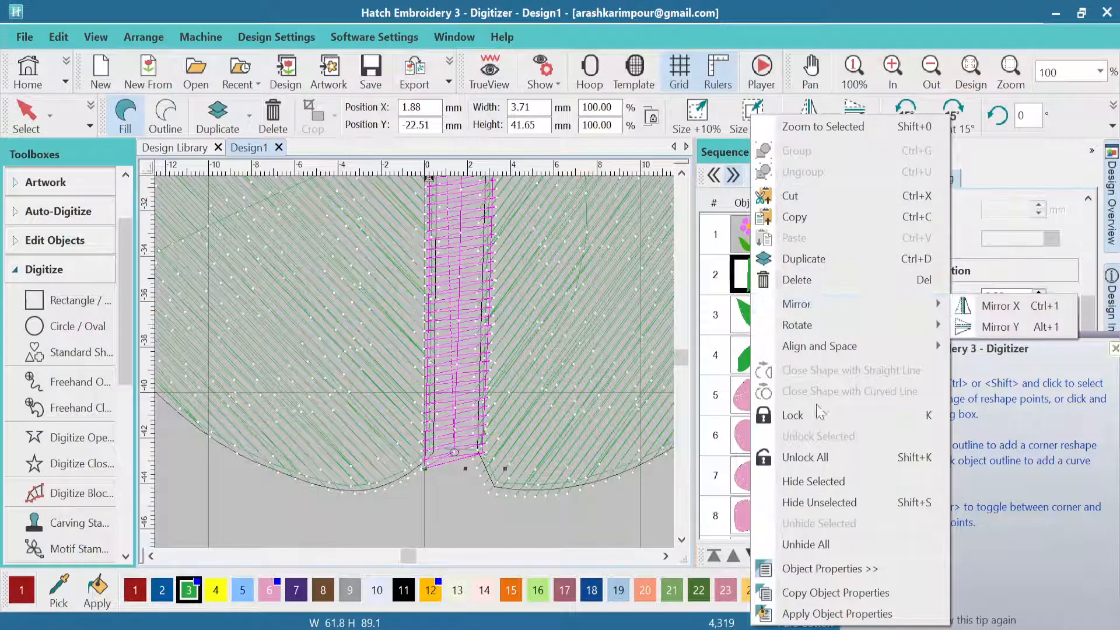
left_click(816, 481)
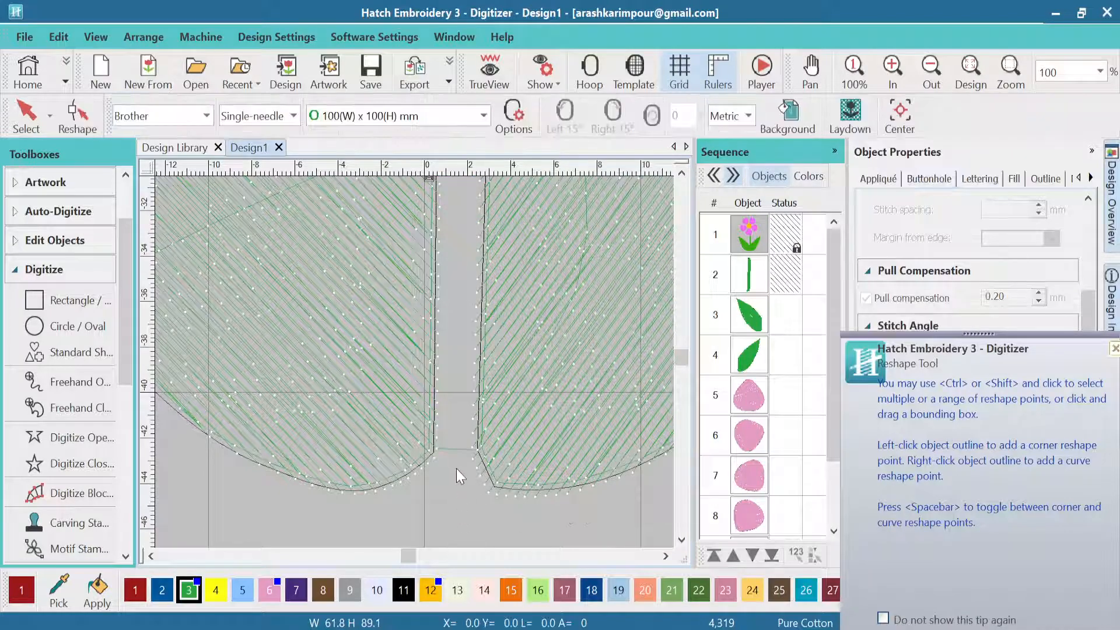
scroll(457, 449, "up", 3)
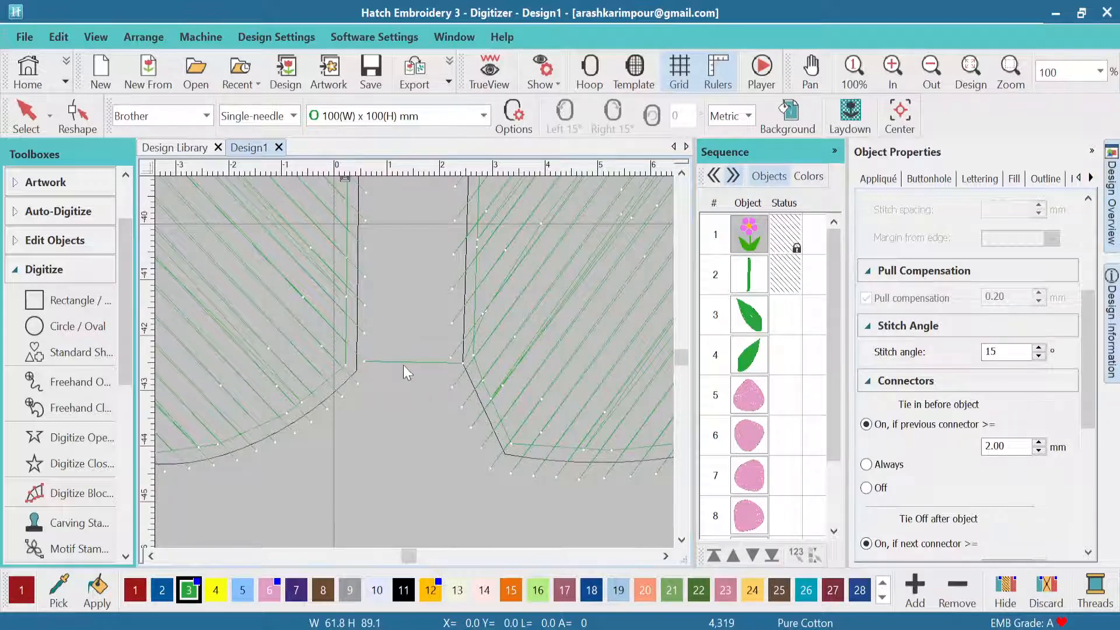
Digitize an open line about 2.3 mm long between the two leaf bases and set its outline stitch type to Single Run.
left_click(68, 441)
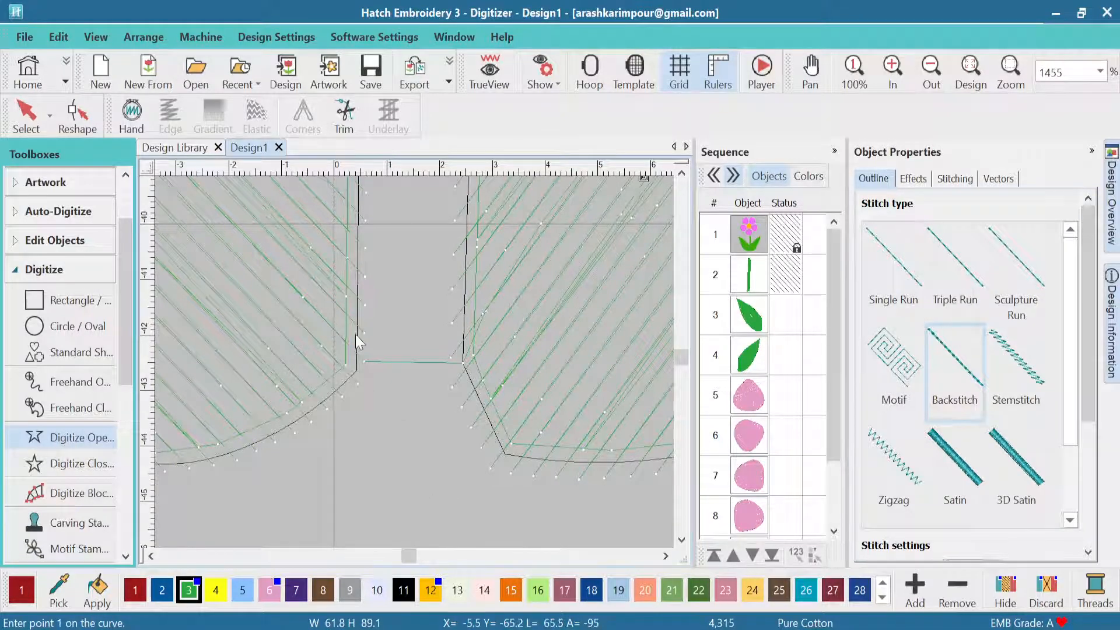
left_click(351, 361)
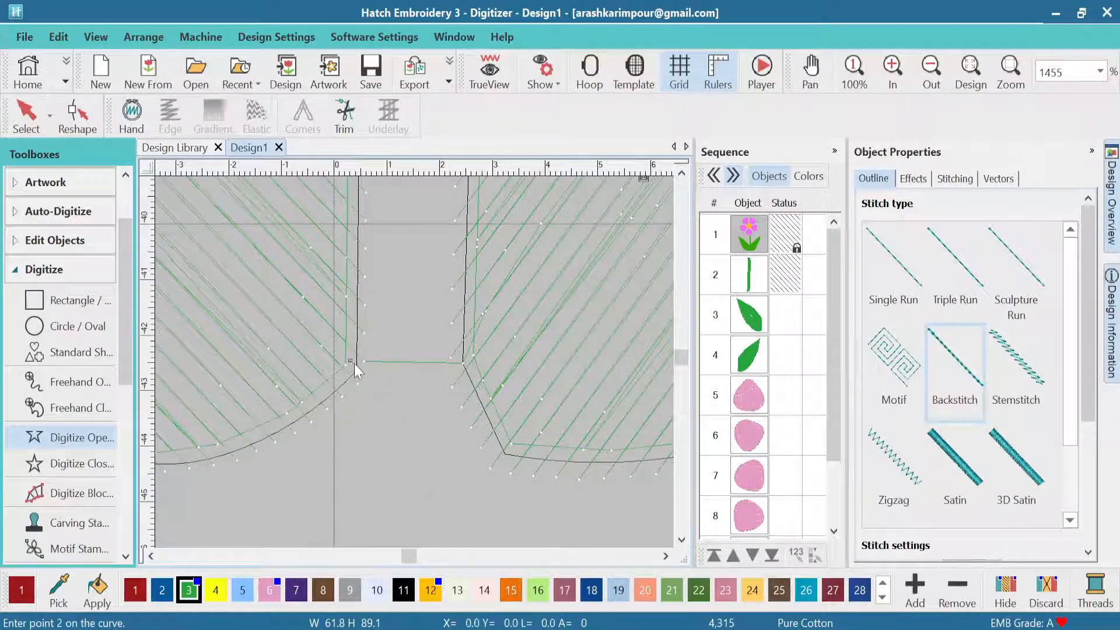
left_click(472, 363)
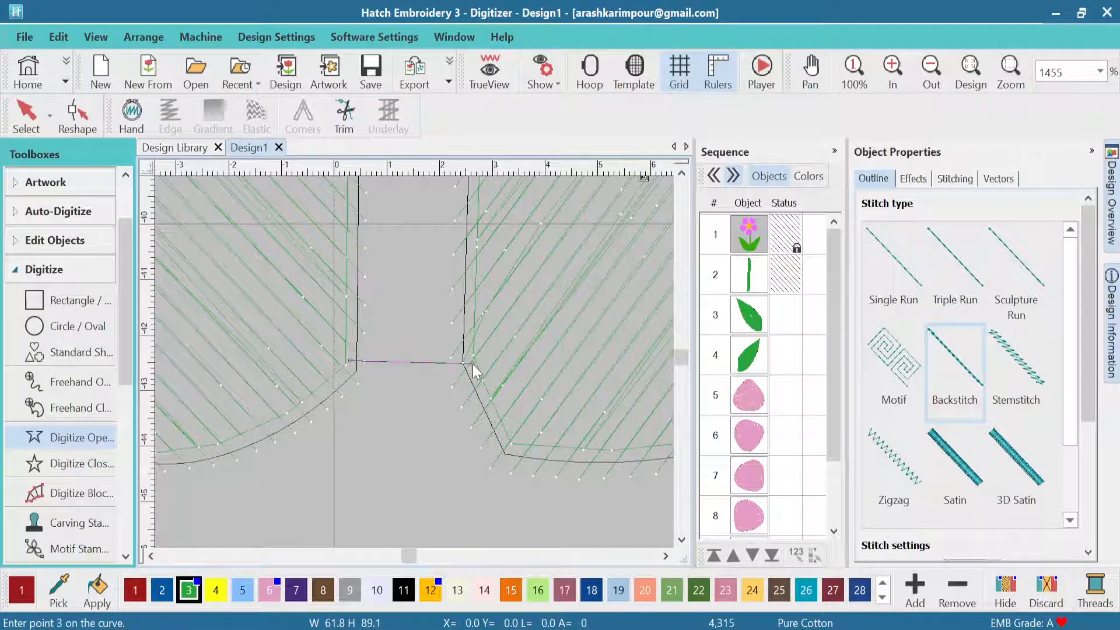
key("Return")
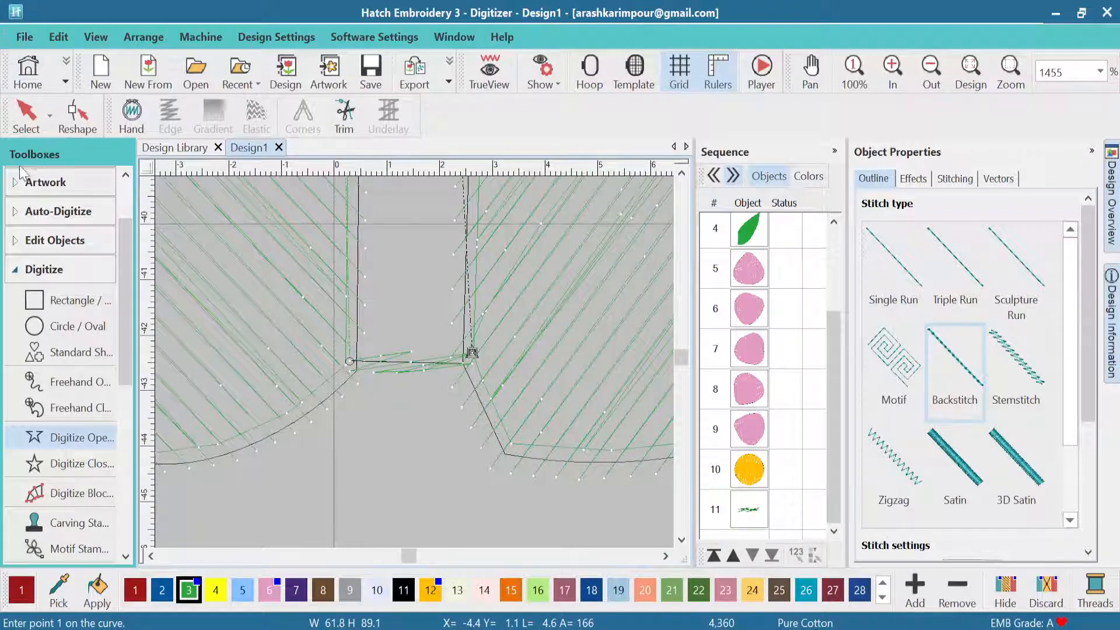
left_click(26, 128)
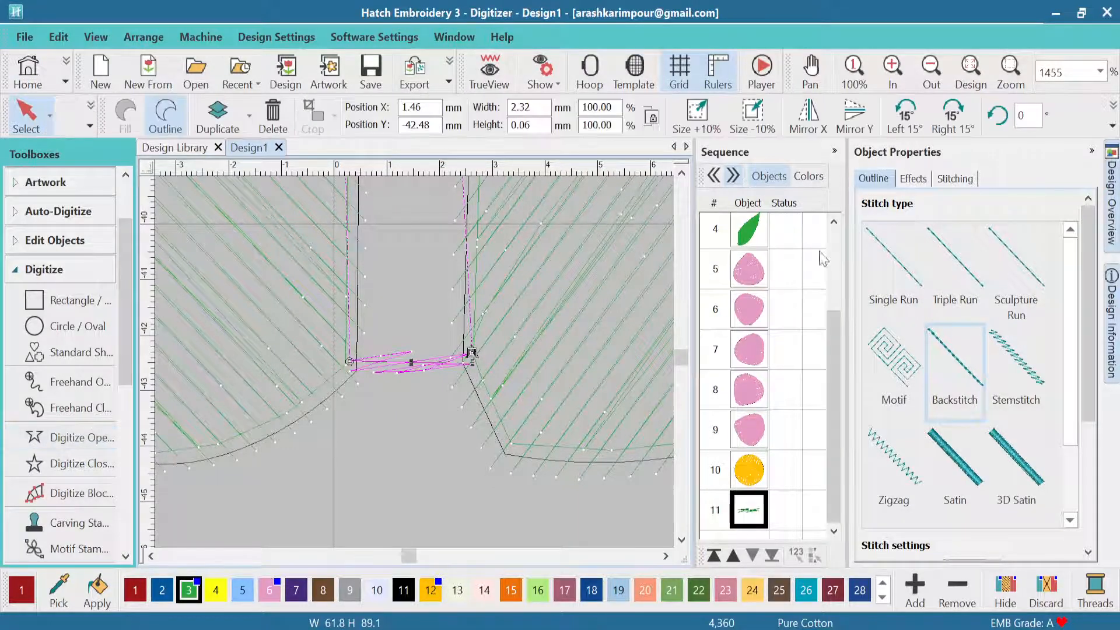
left_click(906, 247)
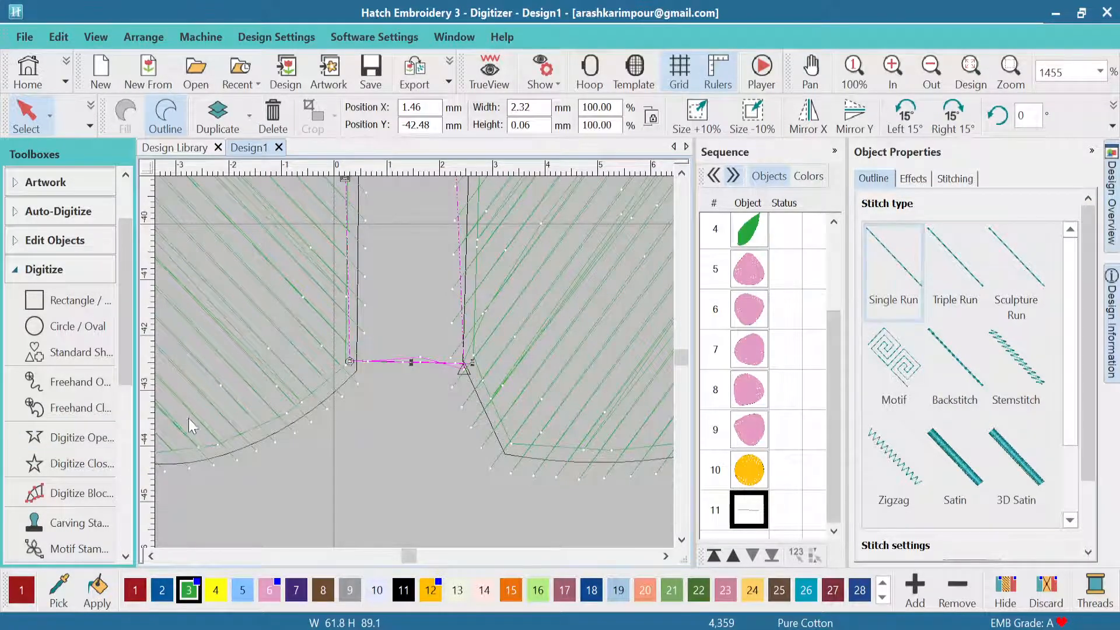
Examine the start and end points of the new connecting line between the leaf bases in Reshape, and return to selection.
left_click(90, 123)
left_click(65, 155)
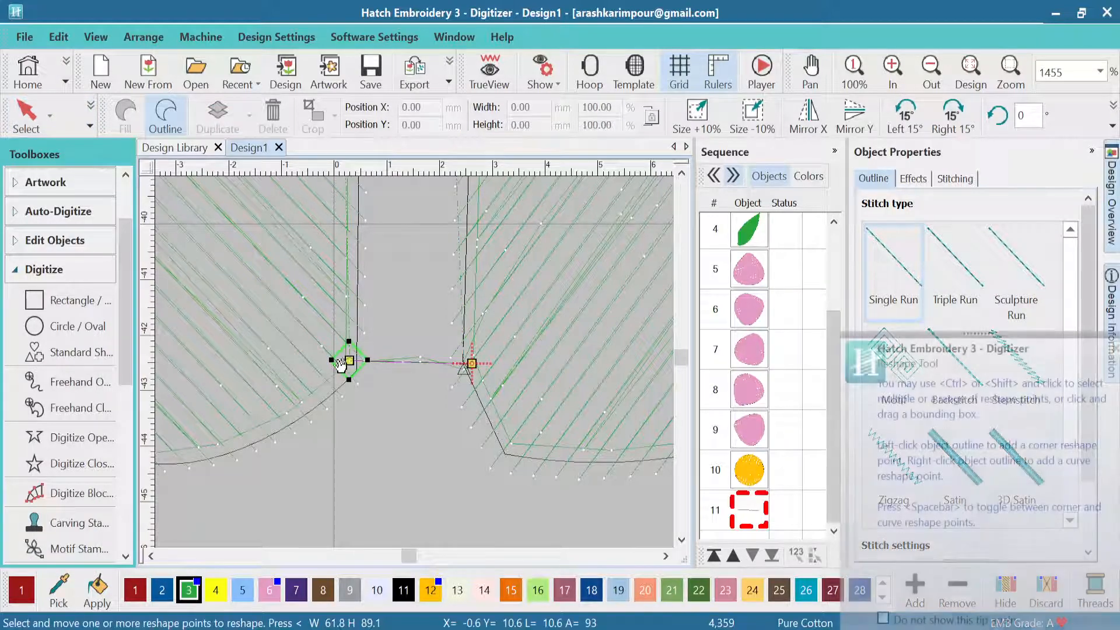
scroll(418, 370, "up", 4)
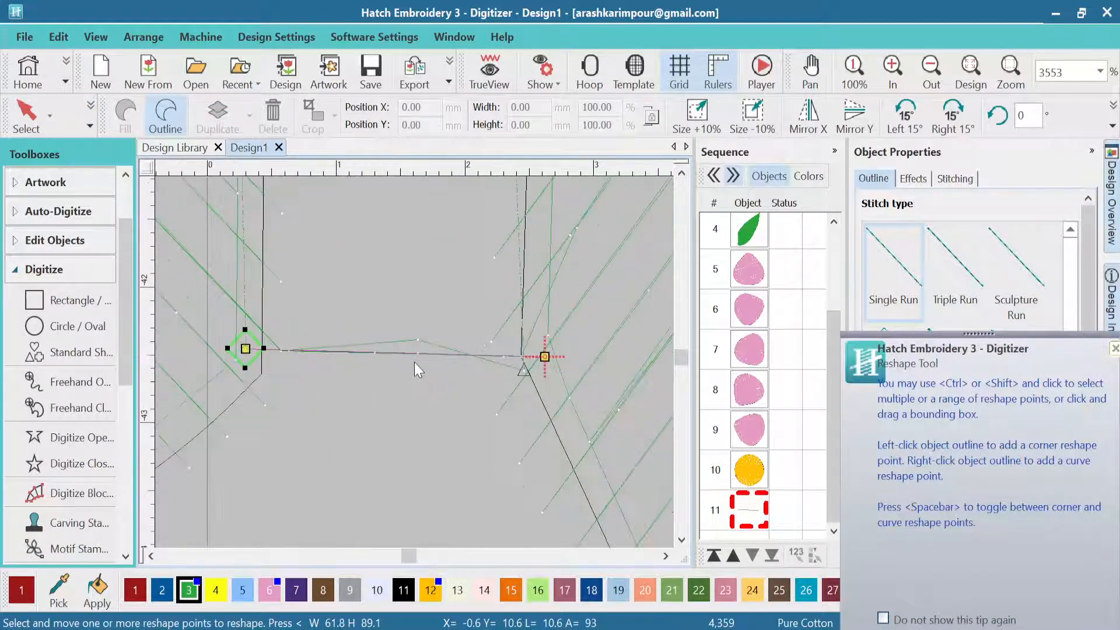
left_click(544, 357)
scroll(414, 350, "down", 8)
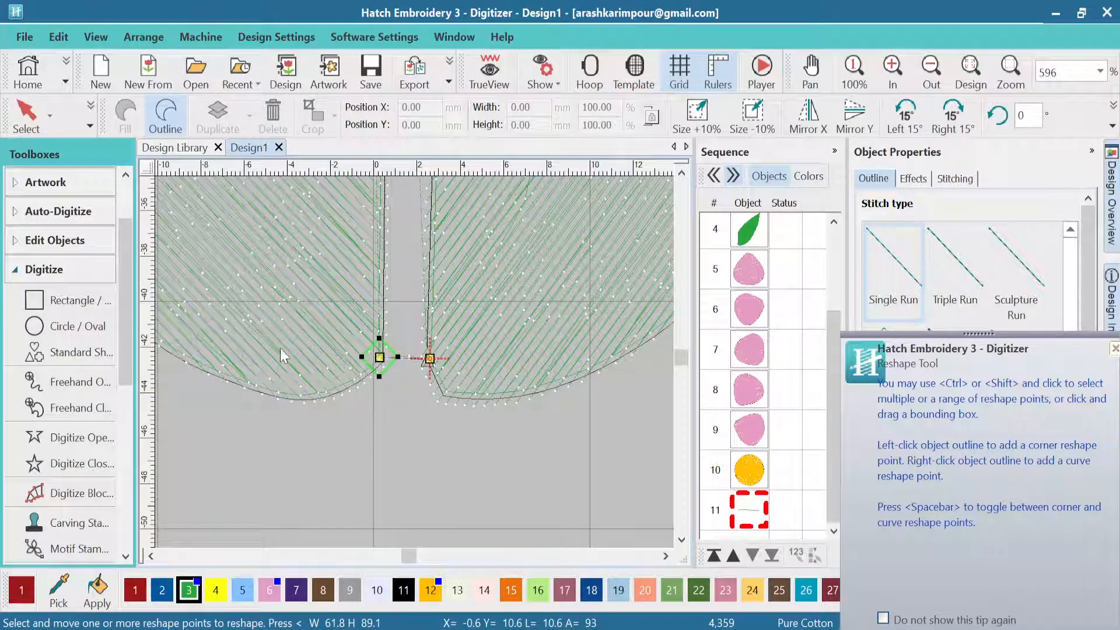
scroll(414, 362, "up", 4)
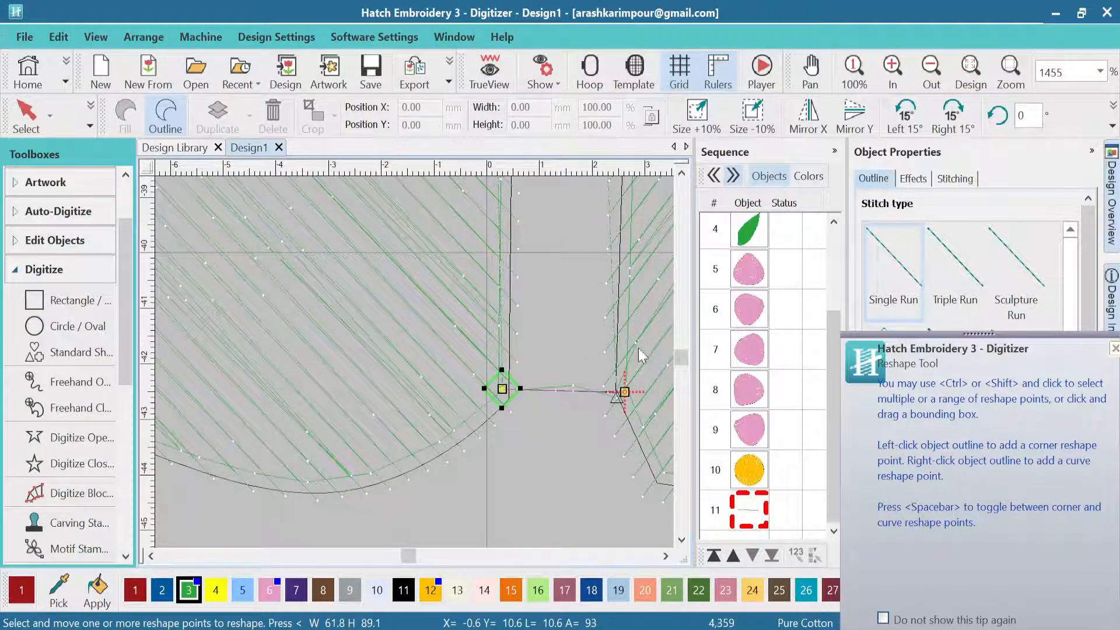
scroll(412, 366, "down", 2)
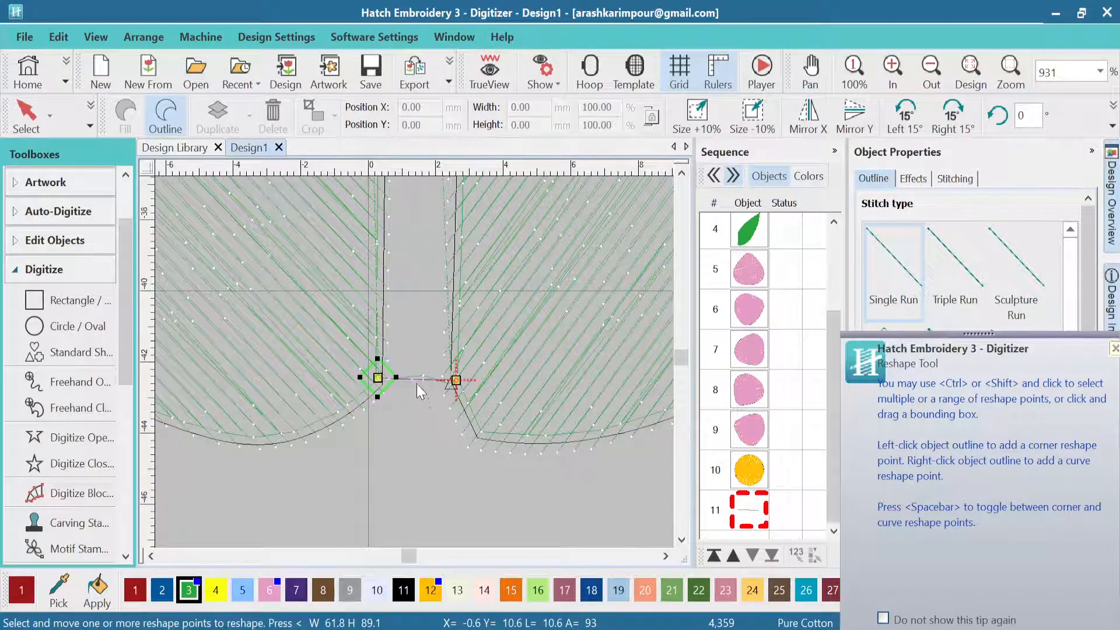
left_click(27, 114)
scroll(414, 362, "up", 3)
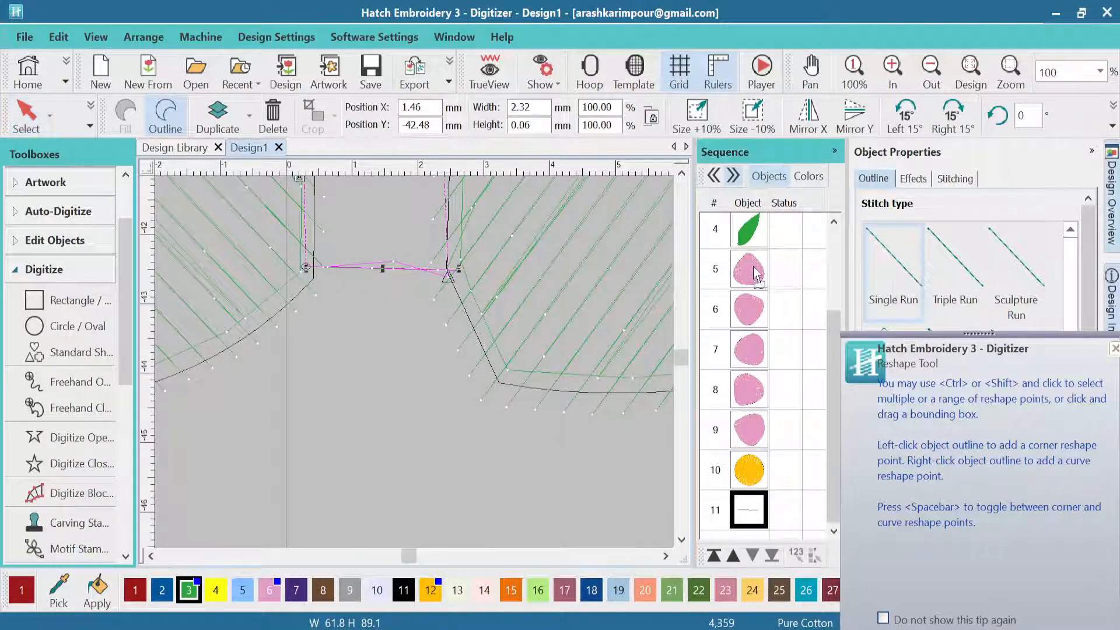
Move the connecting line in the sewing sequence to position 4, between the left leaf and the right leaf.
left_click_drag(755, 271, 754, 273)
left_click_drag(832, 352, 835, 271)
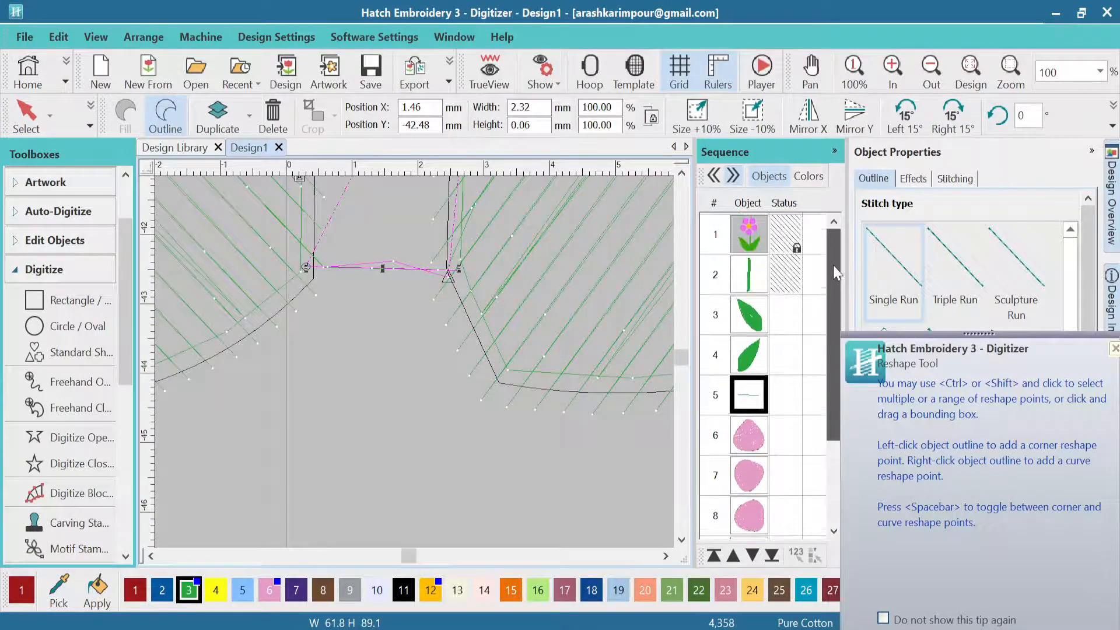
left_click_drag(751, 348, 752, 350)
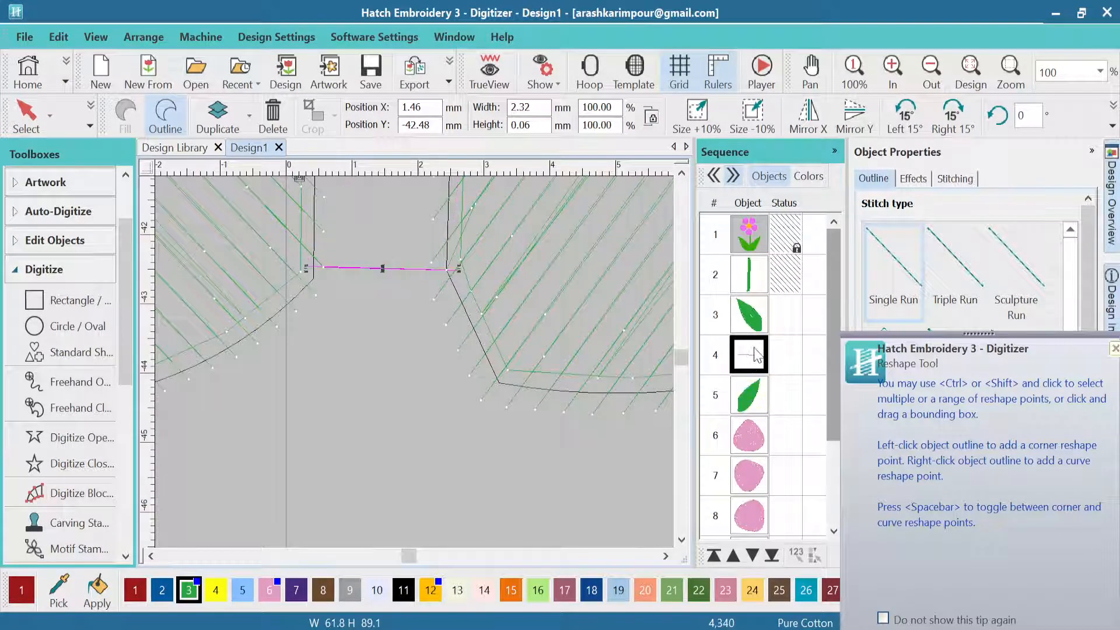
left_click(755, 330)
left_click(748, 363)
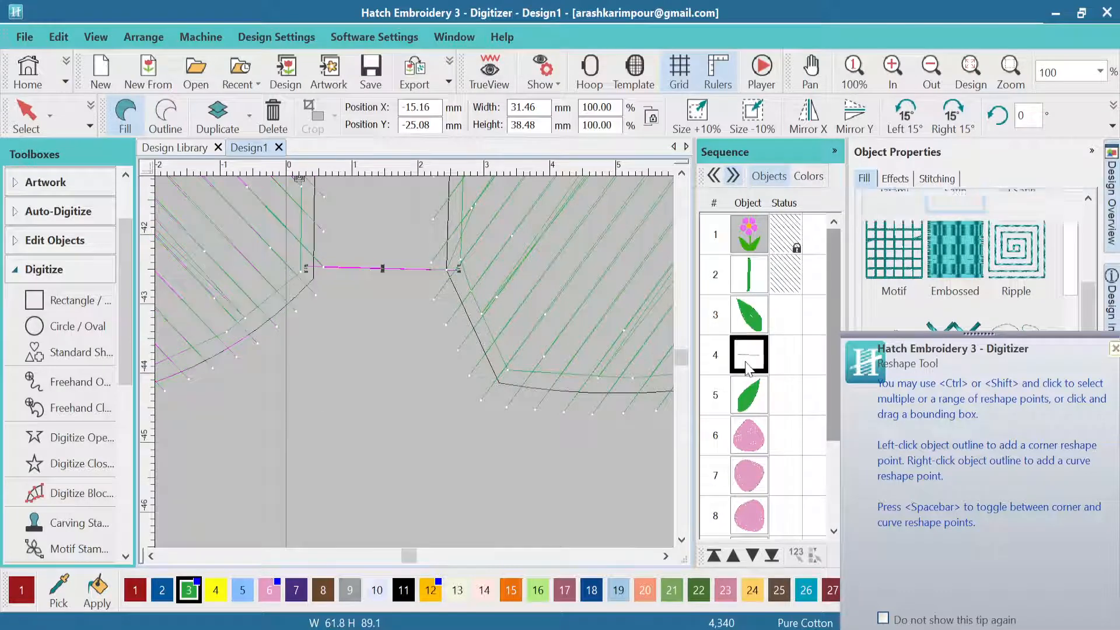
left_click(752, 400)
Examine the start and end points of the left leaf, the connecting line and the right leaf in Reshape.
left_click(762, 315)
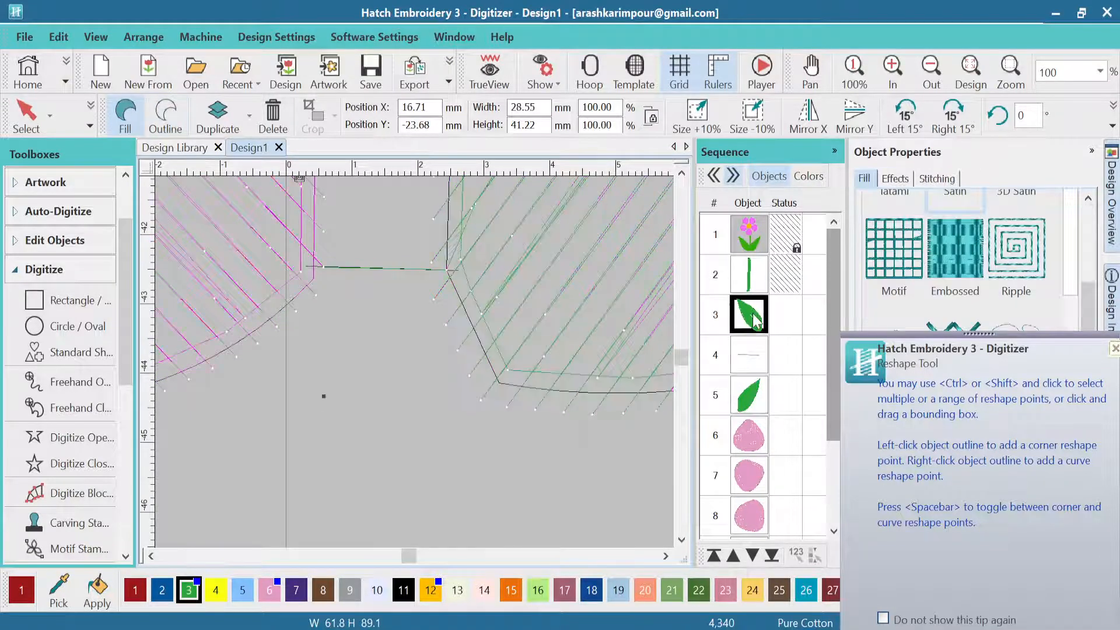
left_click(93, 125)
left_click(58, 157)
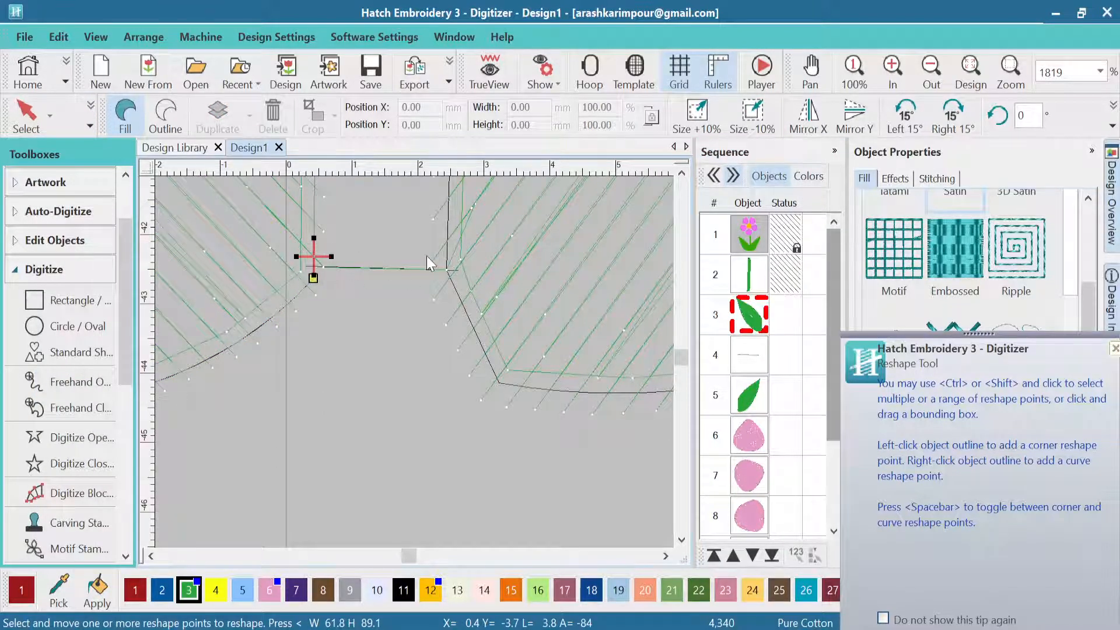
left_click(761, 357)
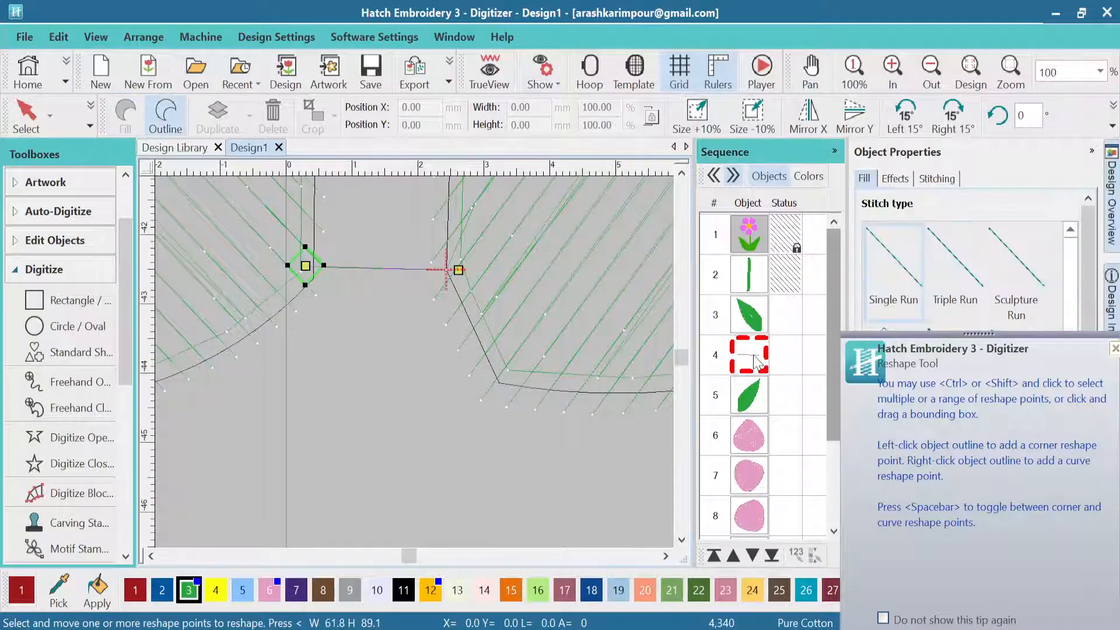
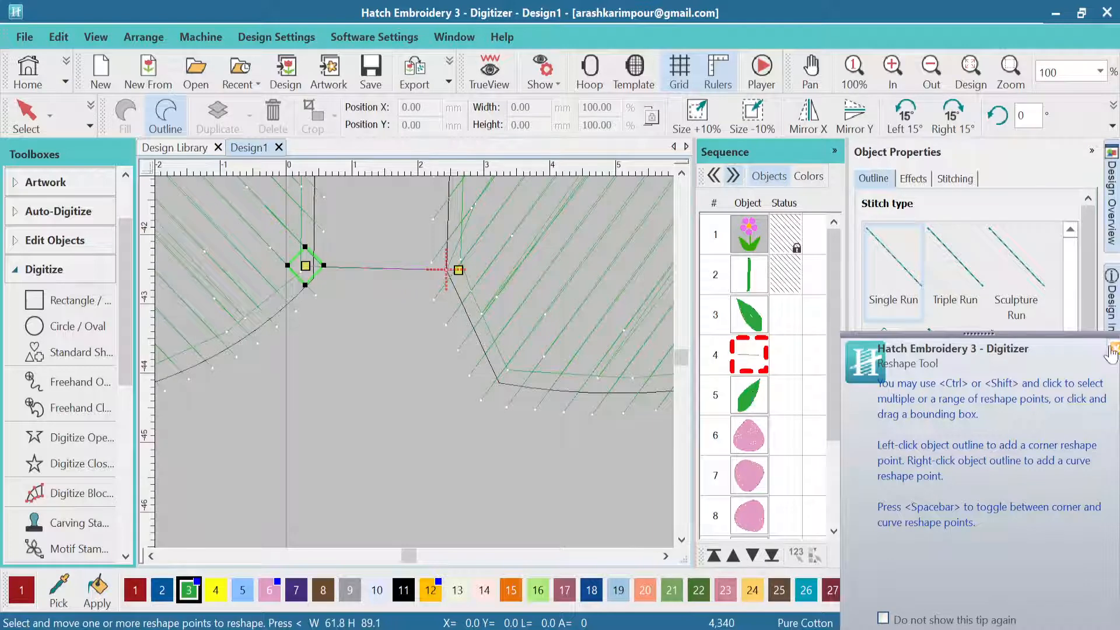
left_click(746, 400)
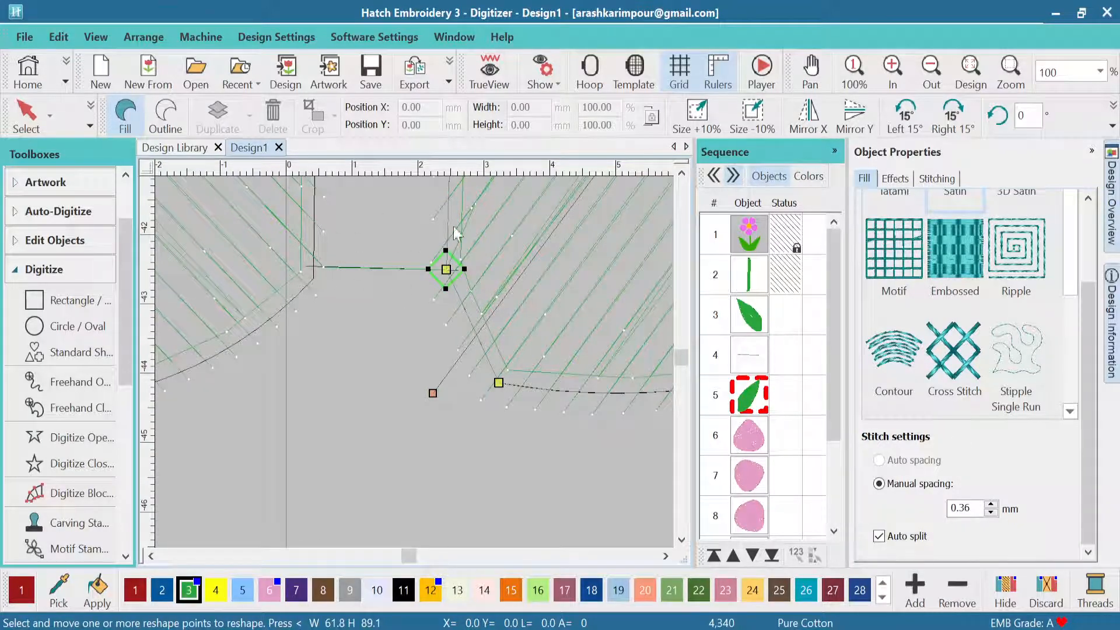
Unhide the stem, object 2, leave Reshape and show the whole flower.
scroll(417, 370, "down", 10)
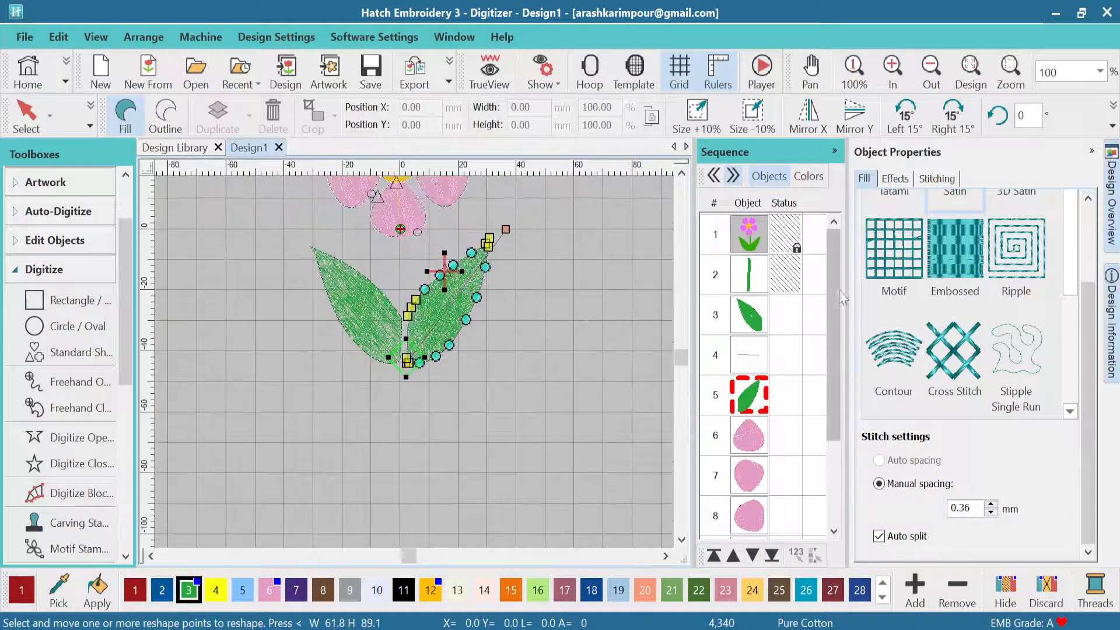
left_click(758, 285)
right_click(758, 286)
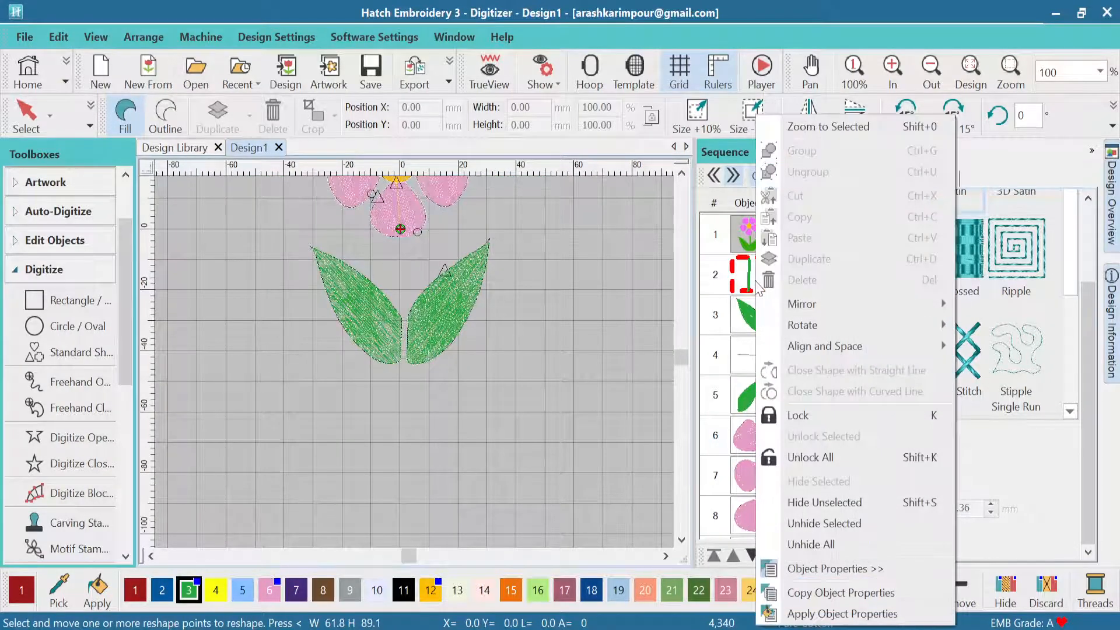
left_click(842, 523)
scroll(414, 372, "up", 1)
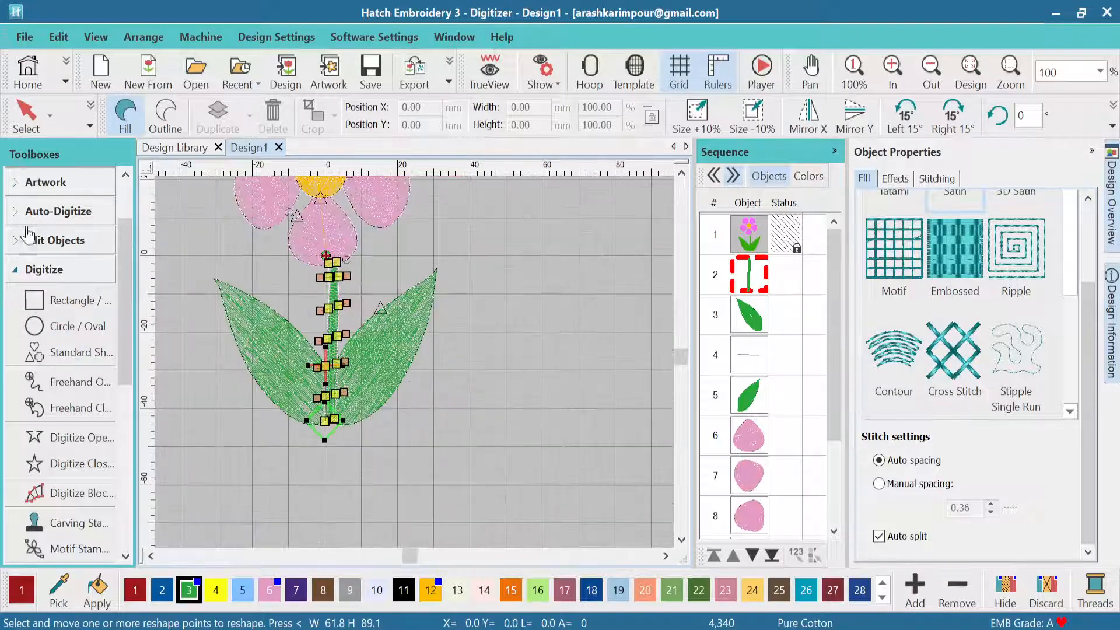
left_click(26, 113)
scroll(430, 333, "down", 1)
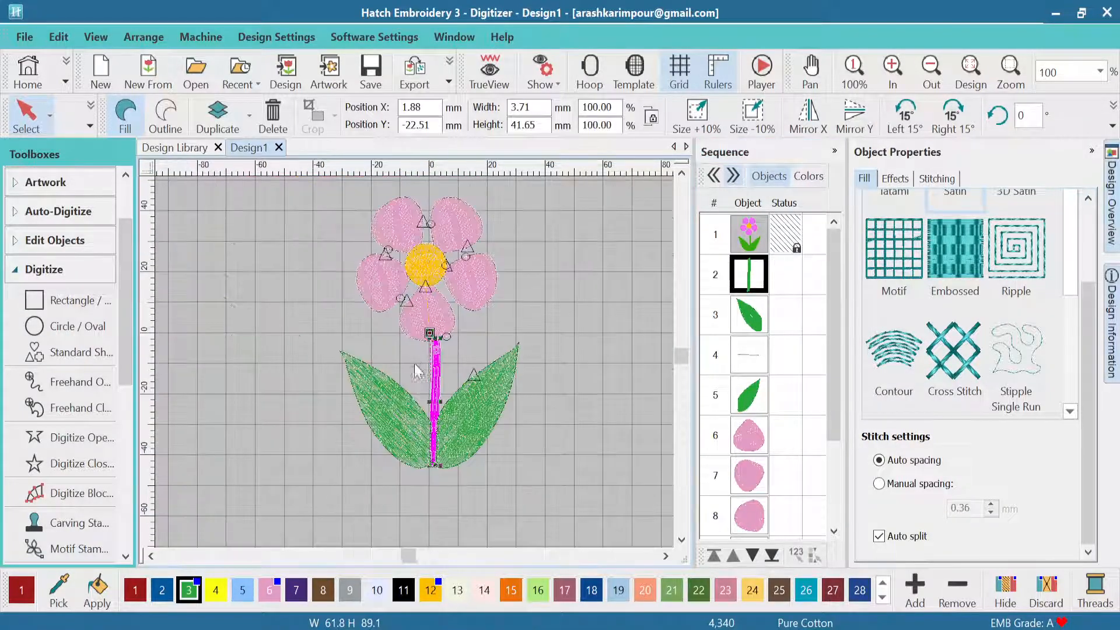
Examine the connectors between the petals, check the Connectors display option and deselect the stem.
scroll(418, 326, "up", 2)
scroll(414, 362, "down", 1)
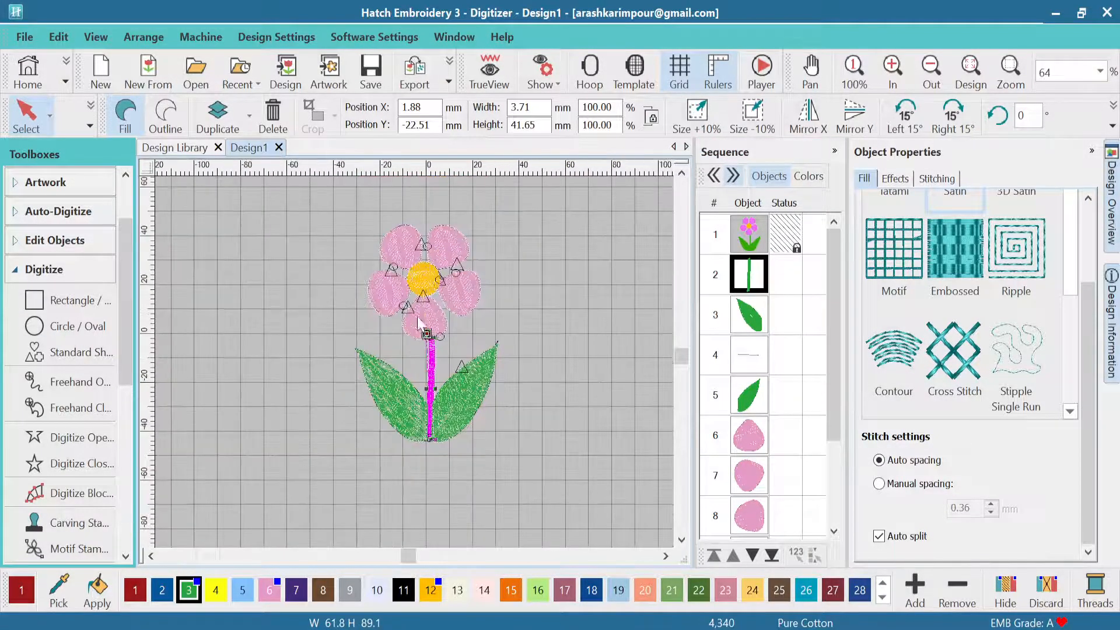
scroll(411, 373, "up", 2)
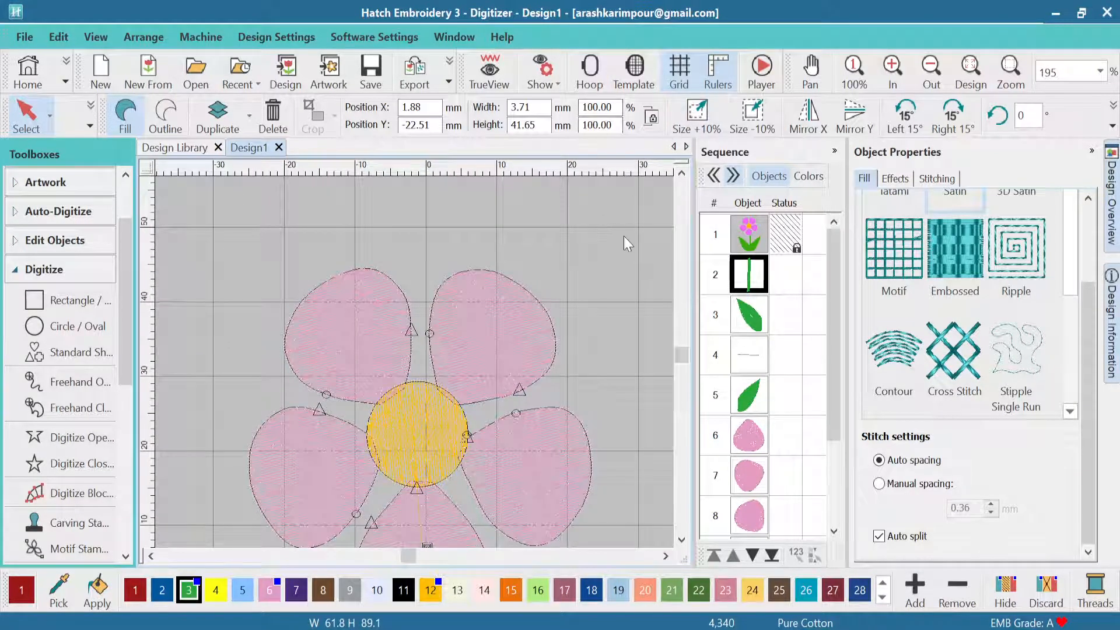
left_click(551, 86)
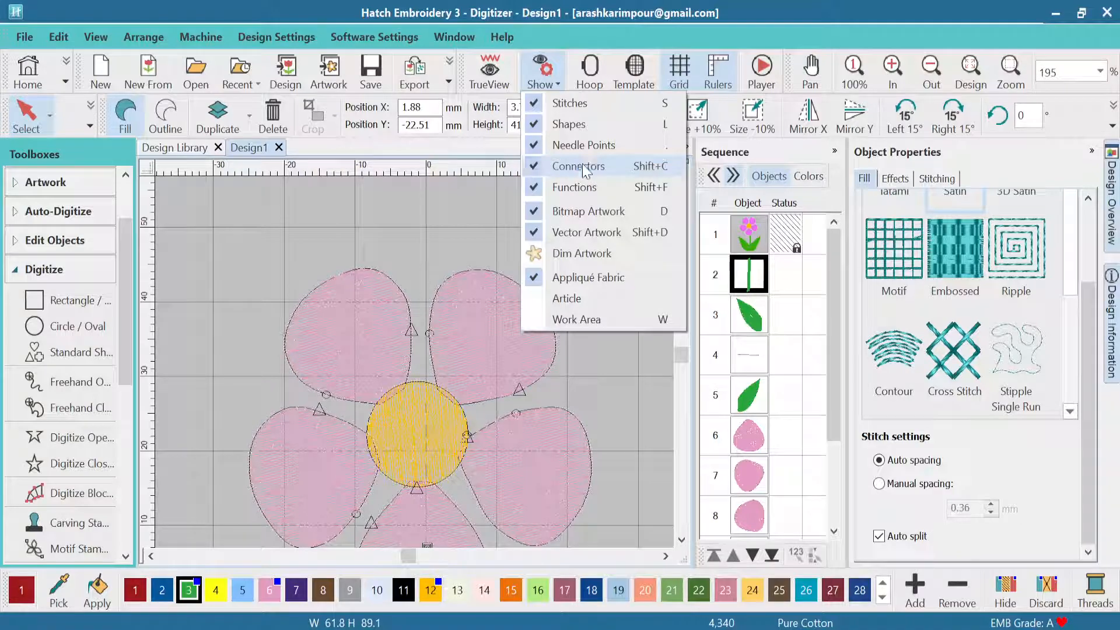
left_click(416, 271)
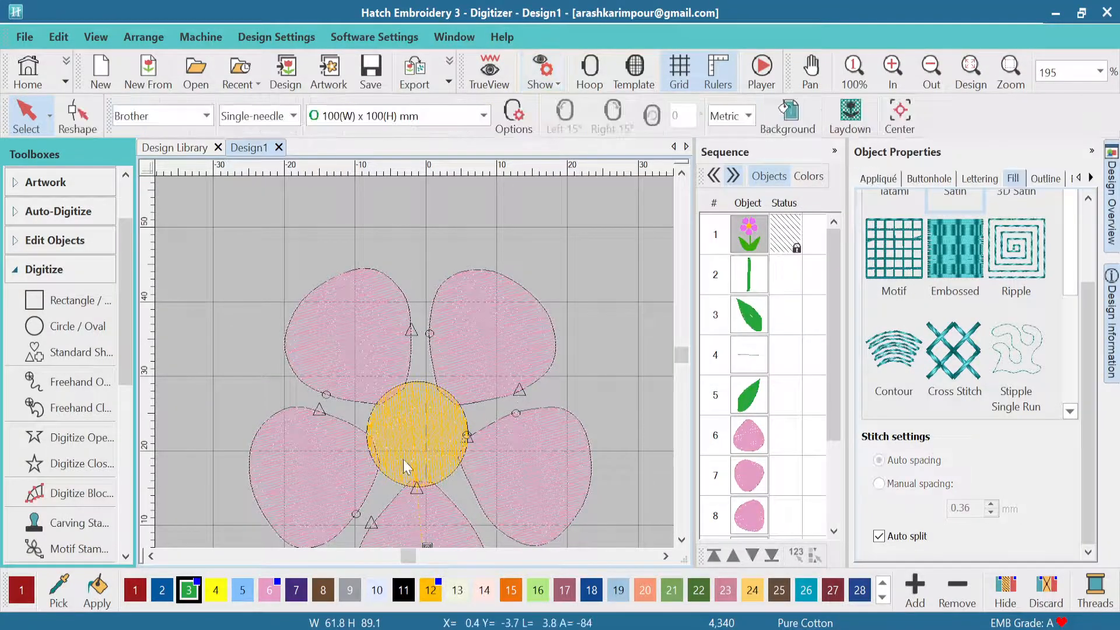
Hide the yellow flower centre, object 11, to expose the inner ends of the petals.
scroll(413, 459, "up", 2)
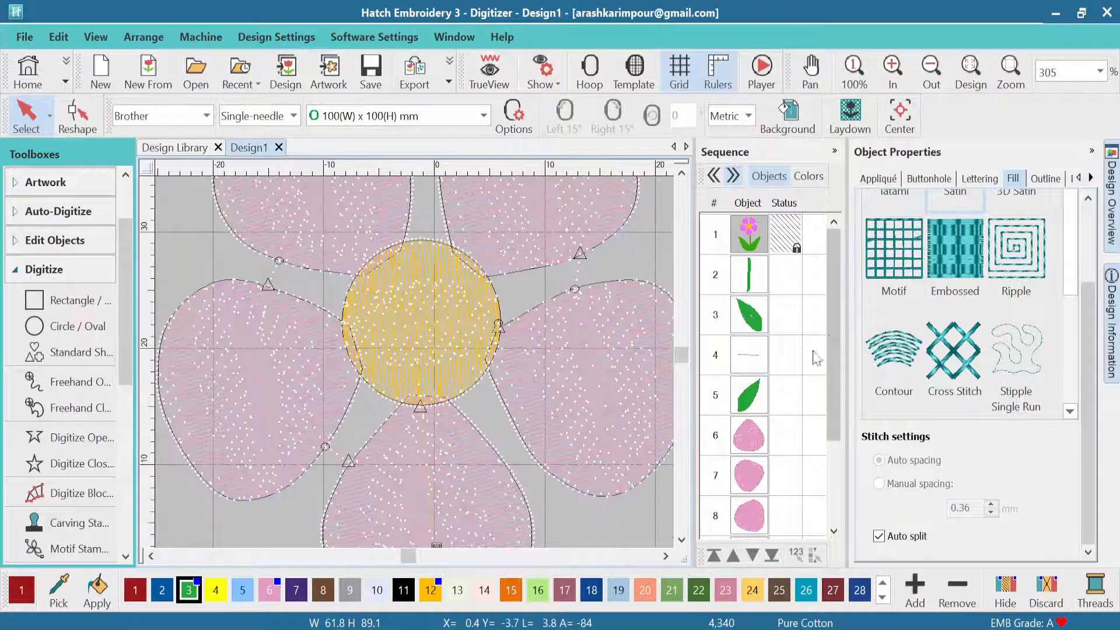
left_click_drag(836, 383, 831, 509)
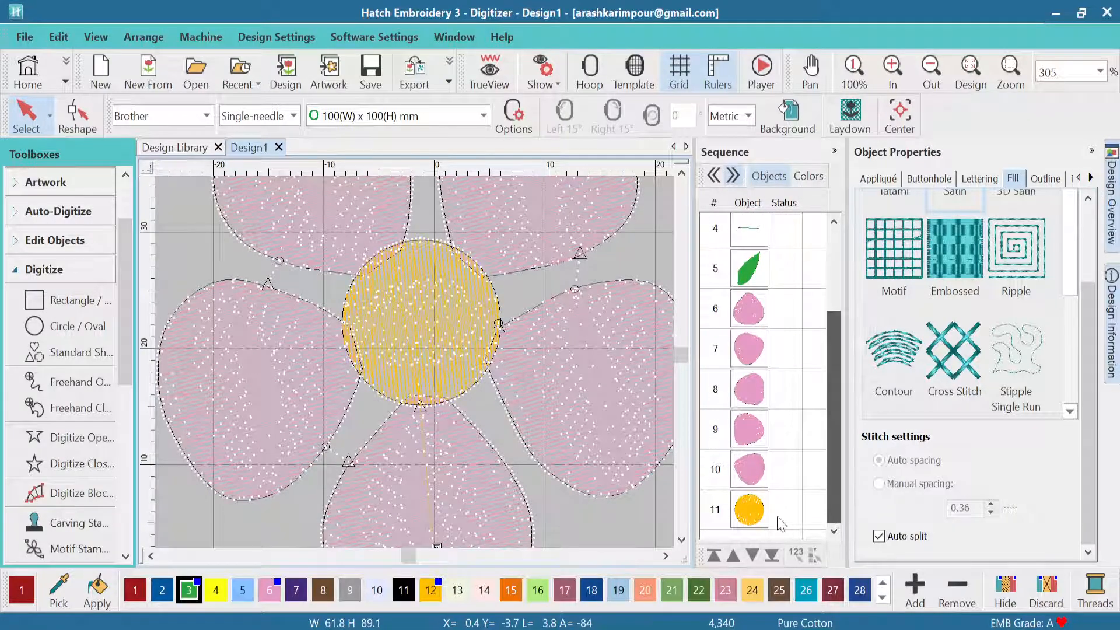
left_click(752, 513)
right_click(754, 516)
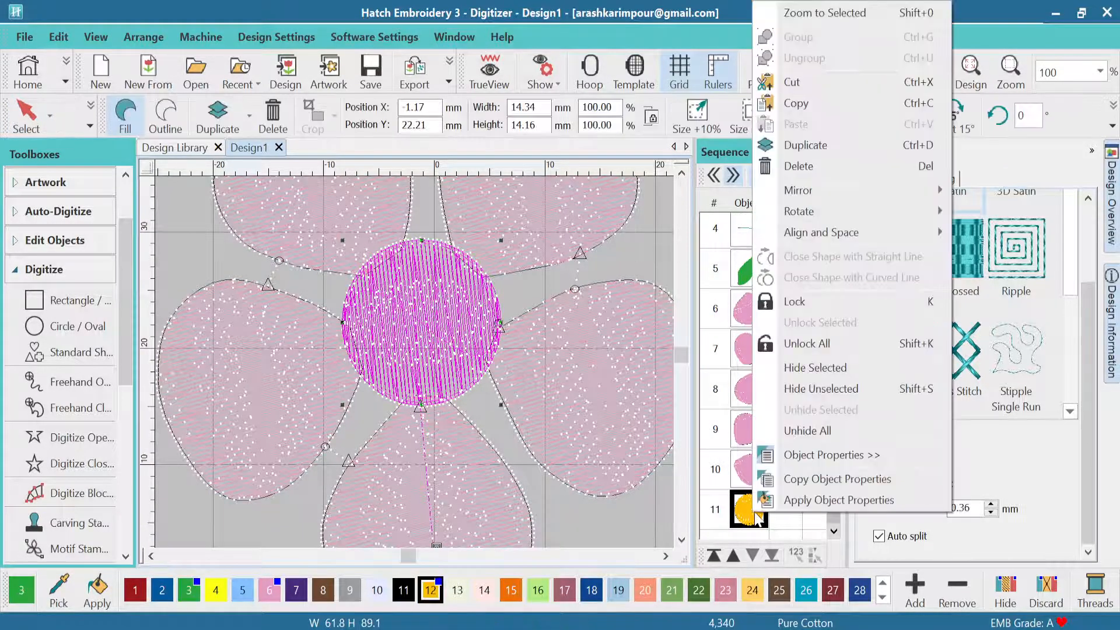
left_click(823, 367)
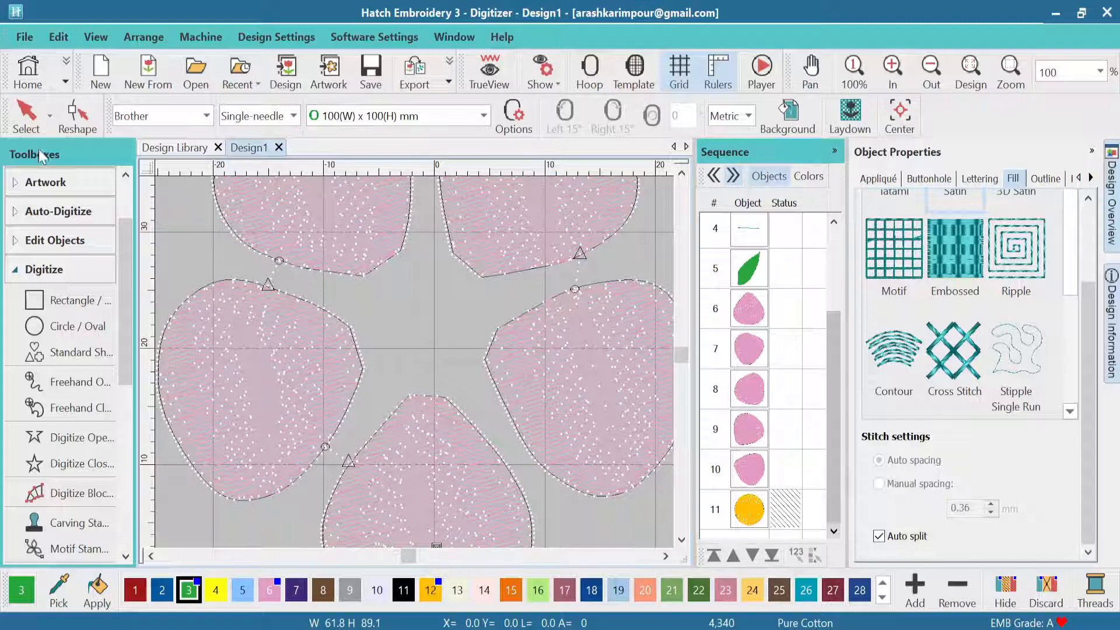
Examine the end point of the bottom petal and the start and end points of the left petal in Reshape.
left_click(76, 114)
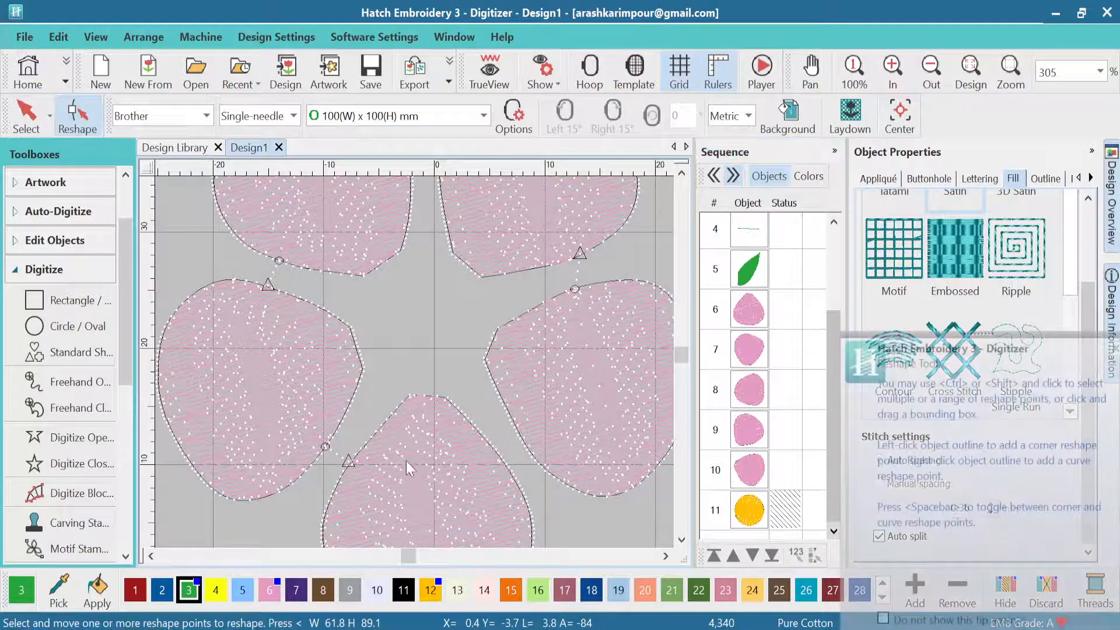
left_click(350, 462)
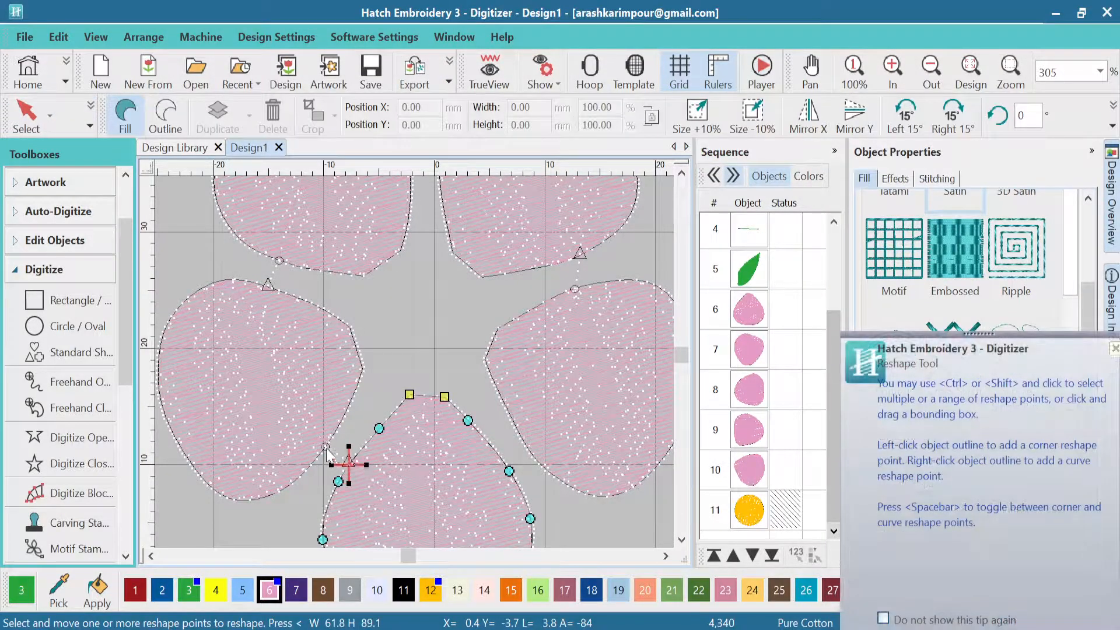
left_click(759, 321)
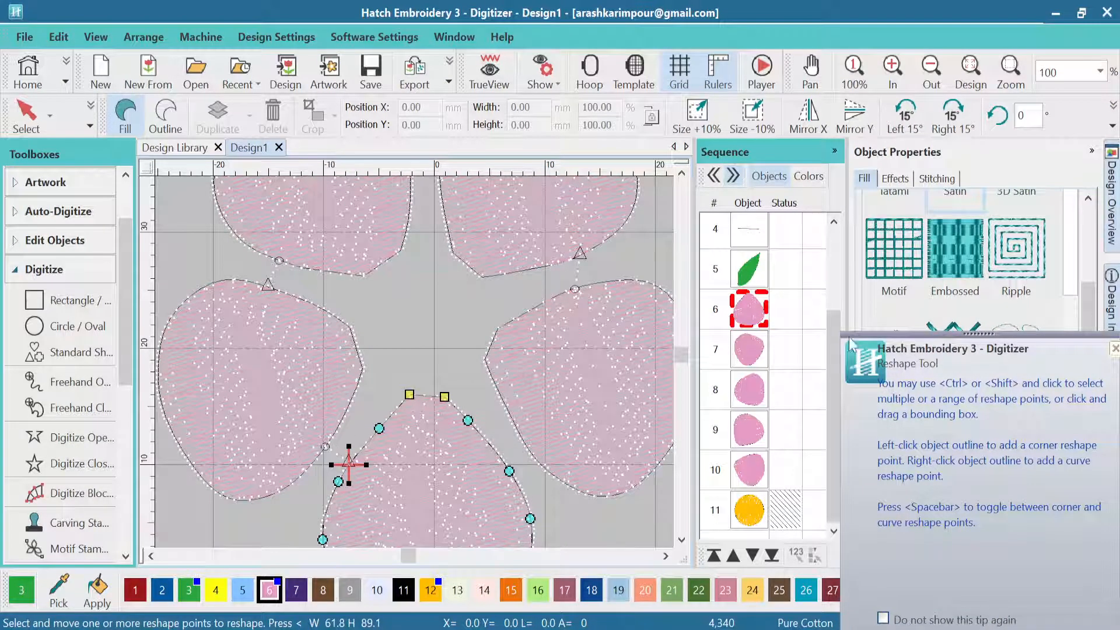
left_click(749, 350)
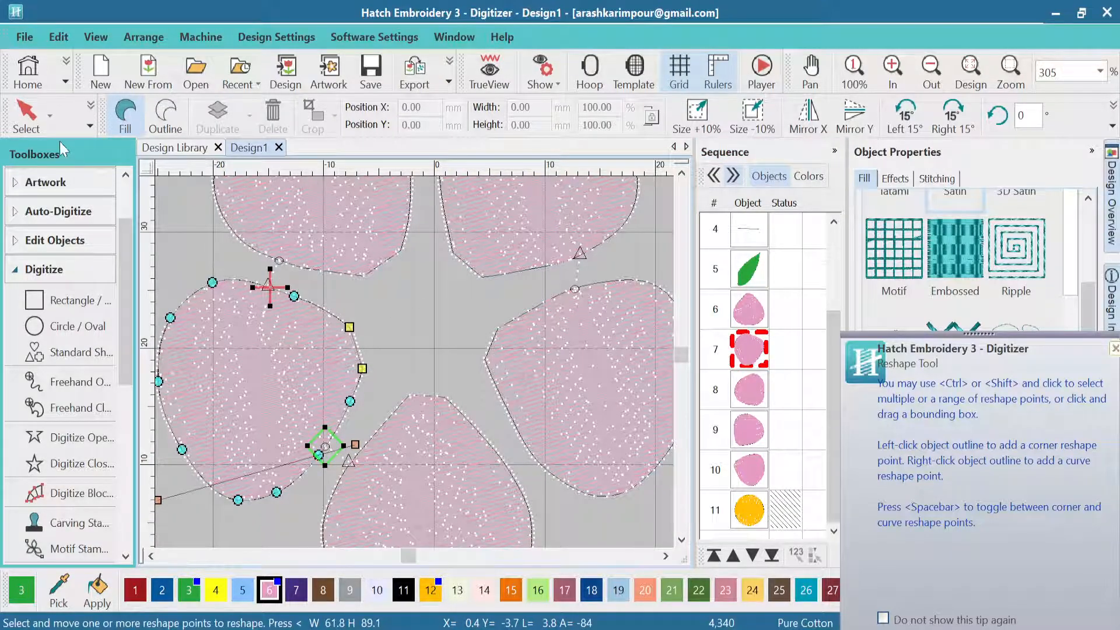
left_click(26, 114)
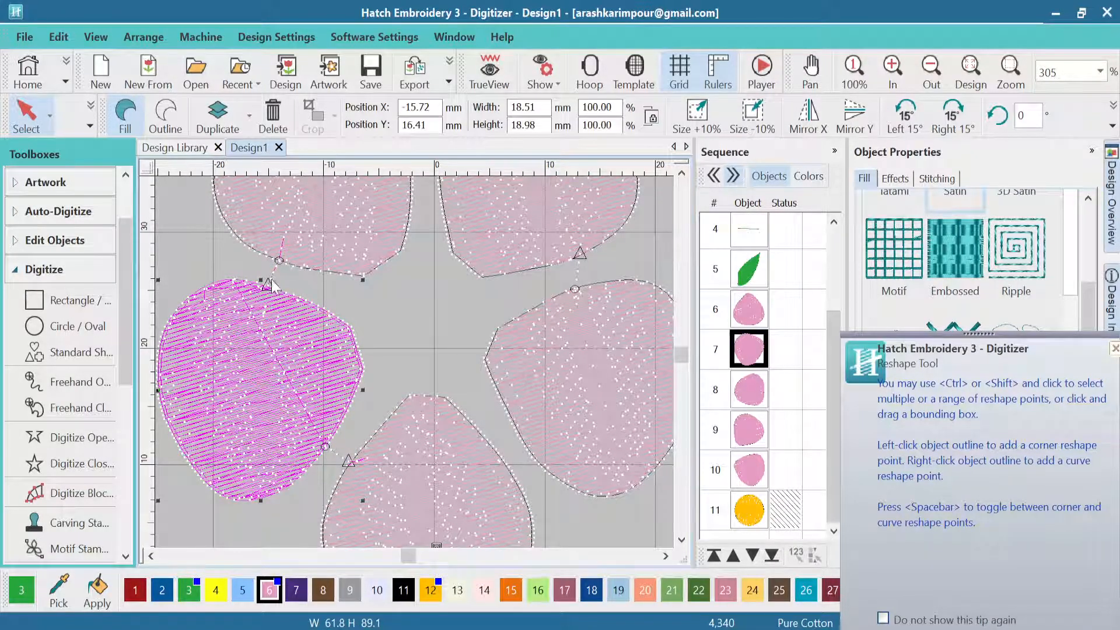
Examine the connectors between the petals, check the object-editing tools with all visible objects selected, and clear the selection.
scroll(398, 248, "down", 2)
scroll(430, 317, "up", 2)
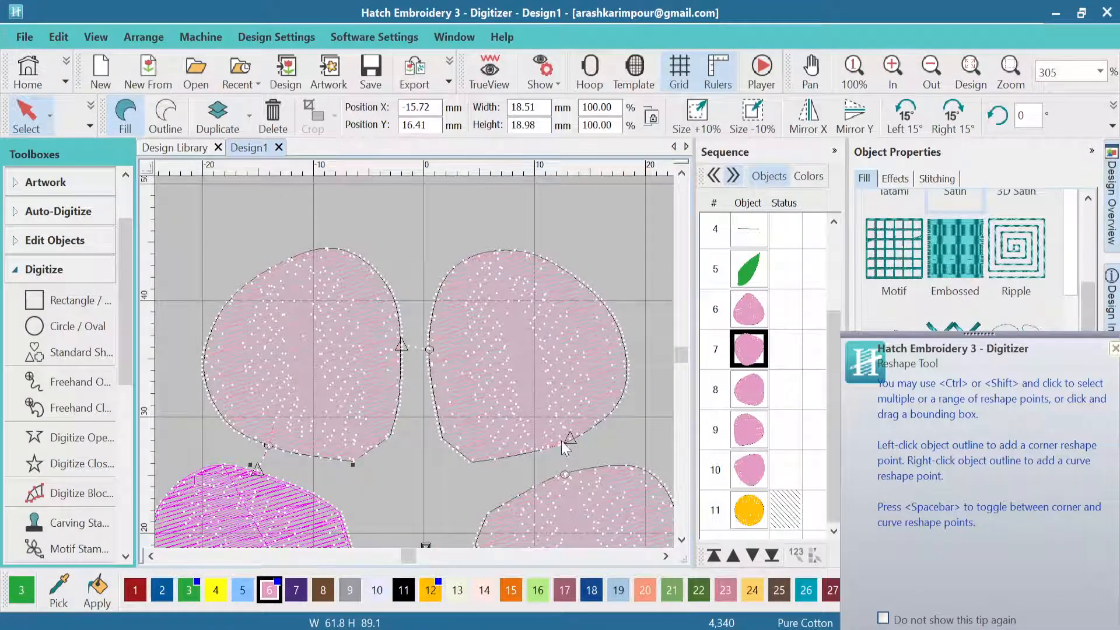
scroll(577, 465, "down", 3)
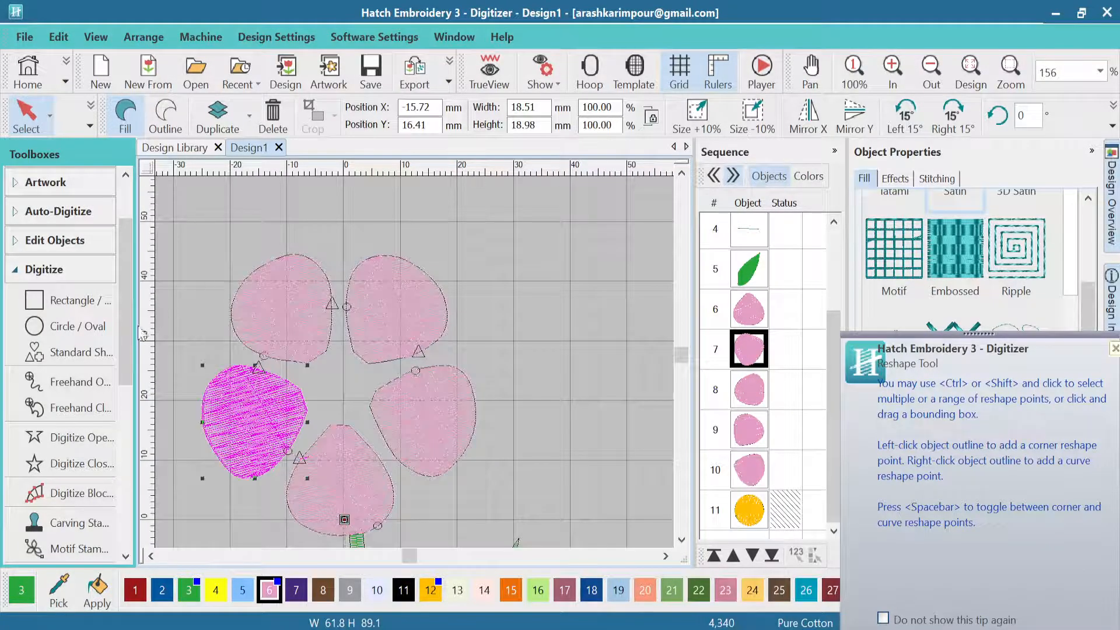
left_click_drag(127, 333, 128, 390)
left_click(94, 329)
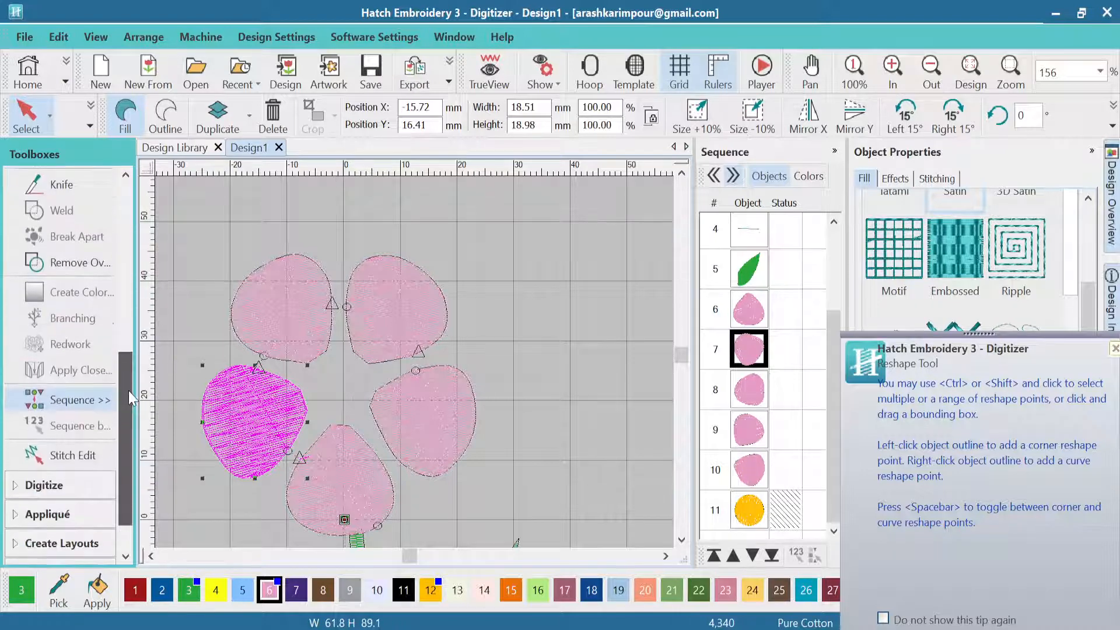
left_click(524, 360)
key("ctrl+a")
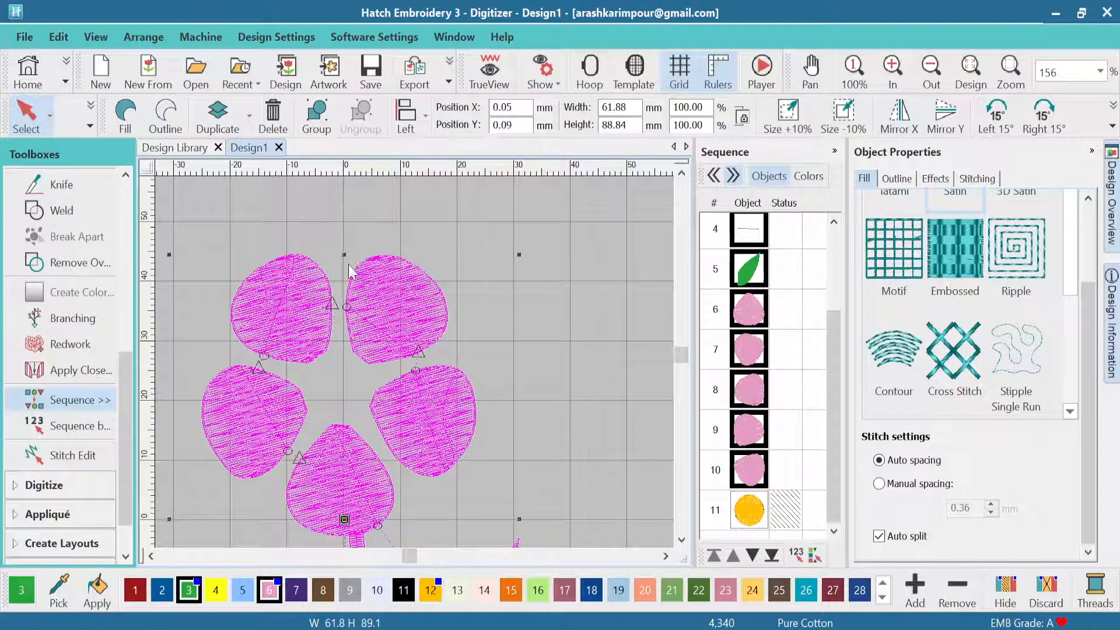
left_click(551, 312)
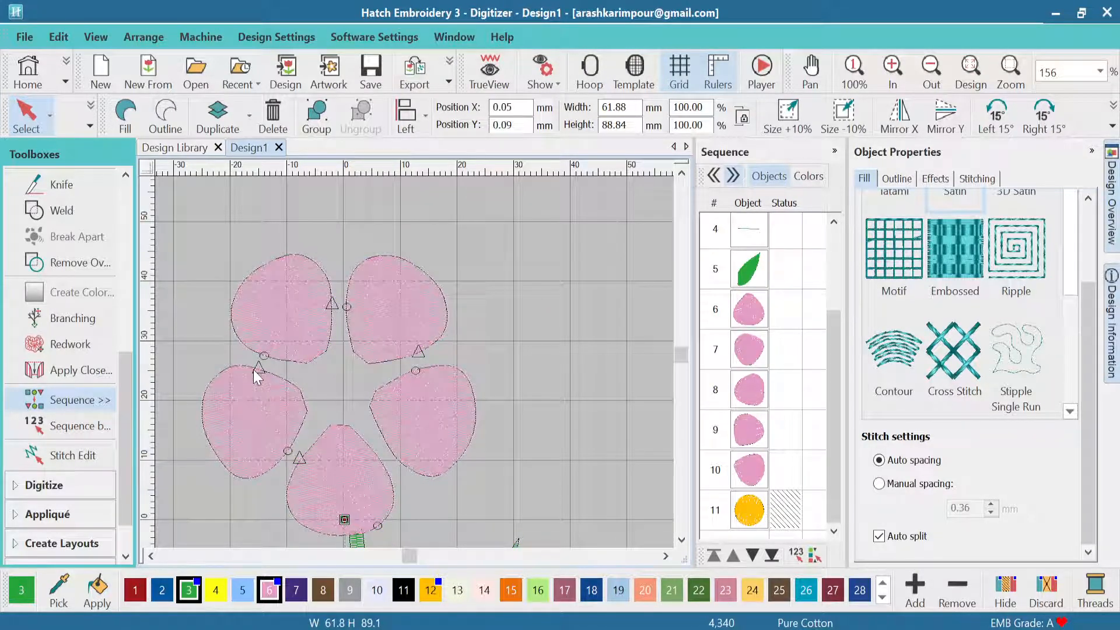
Reshape the bottom petal, object 6, by moving its end point onto the short inner edge between its two corner points.
scroll(253, 370, "up", 1)
scroll(446, 364, "up", 3)
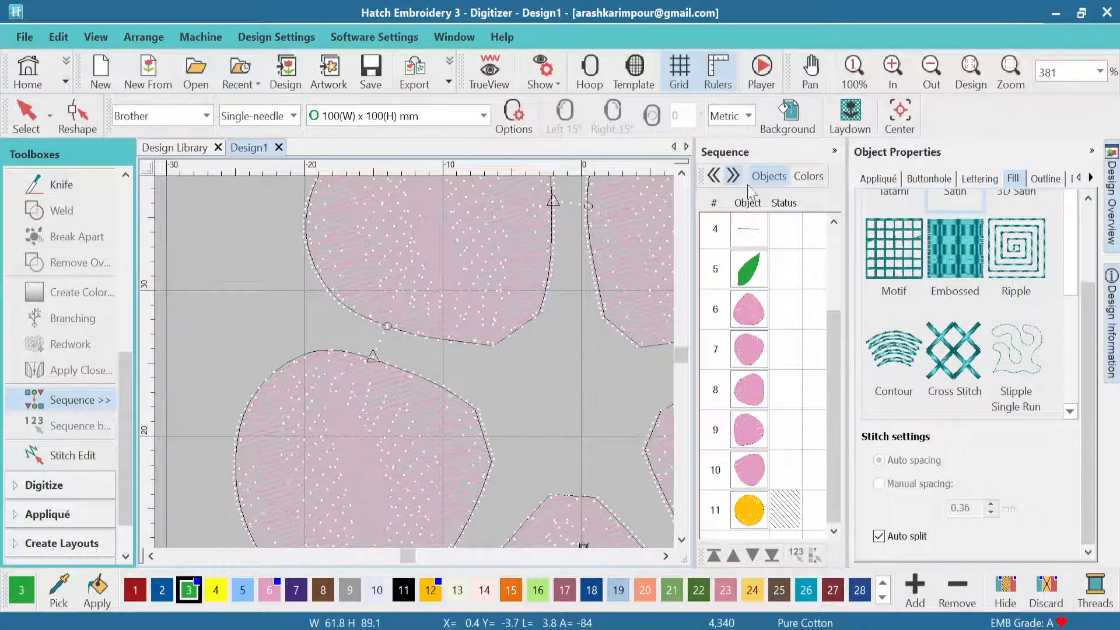
scroll(411, 362, "down", 2)
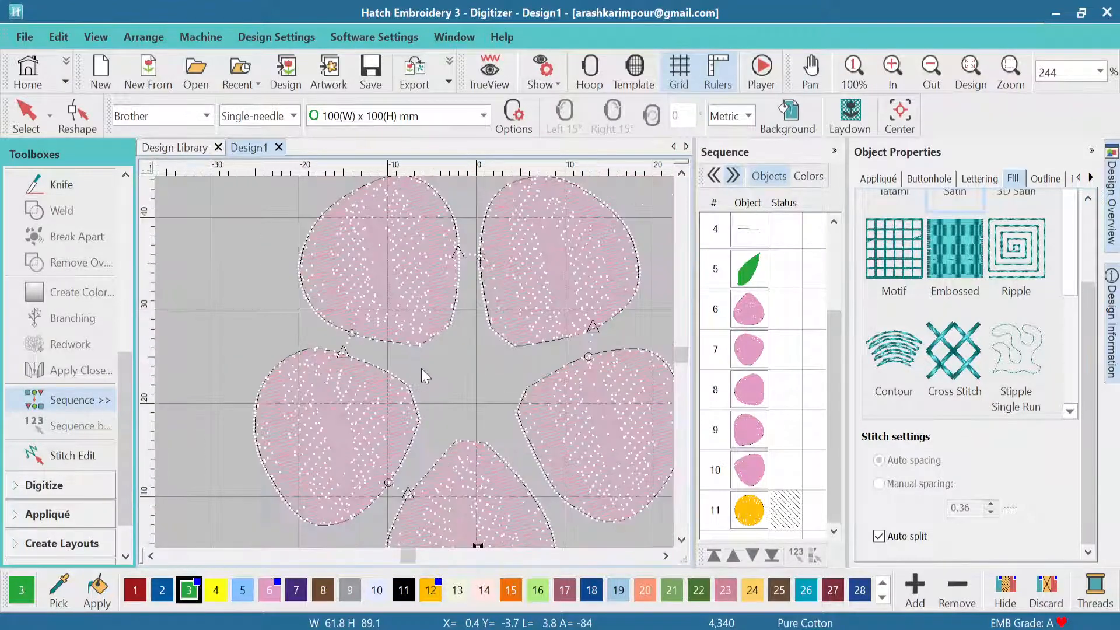
scroll(416, 365, "up", 2)
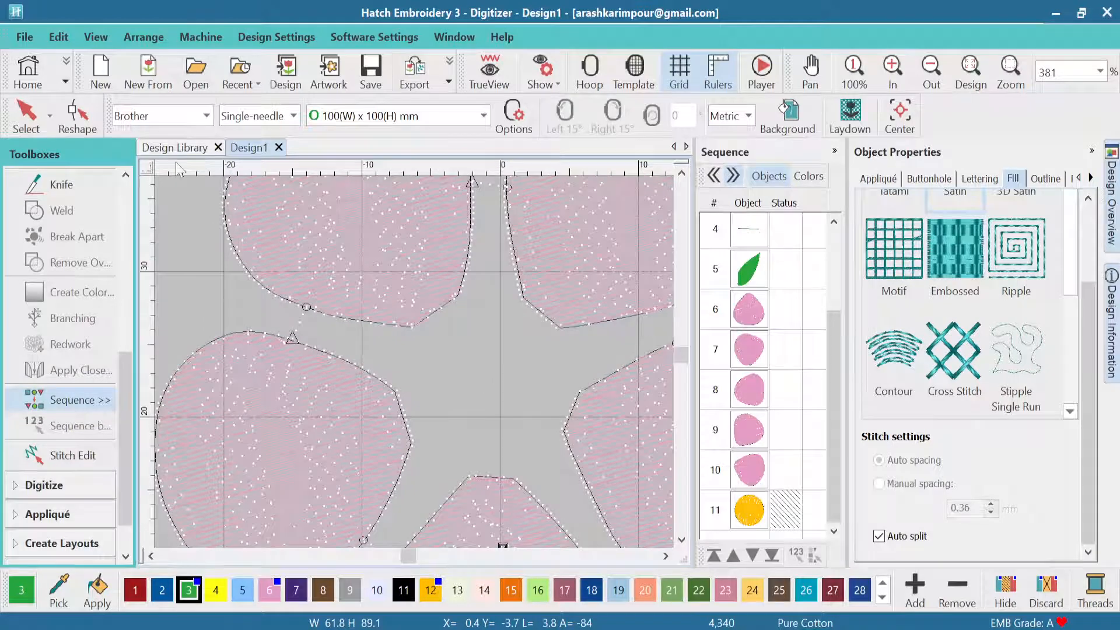
left_click(746, 309)
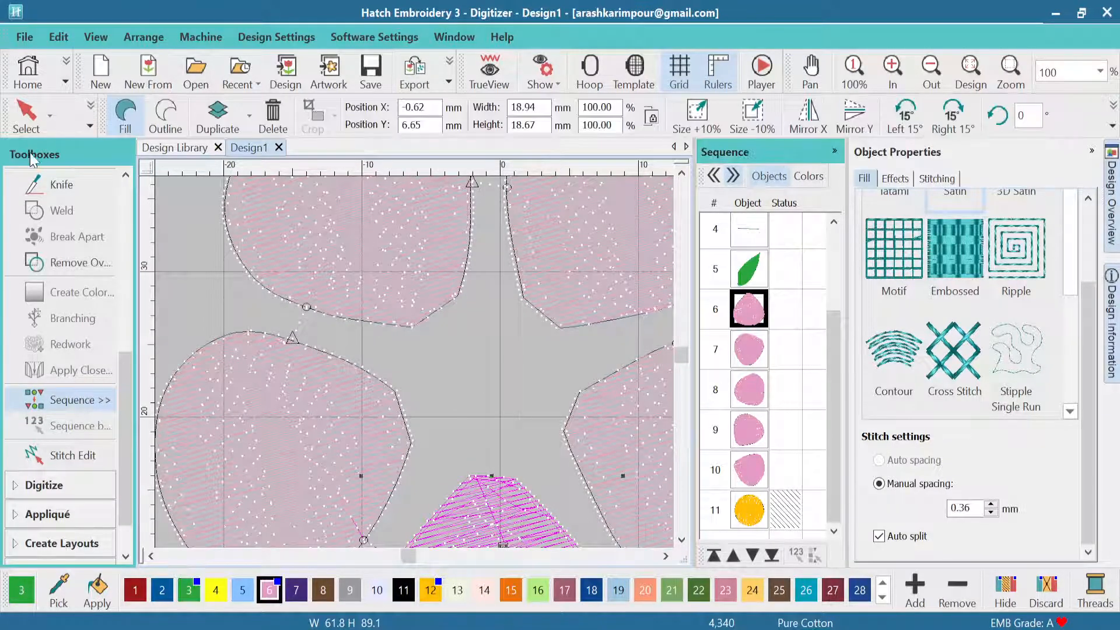
left_click(90, 122)
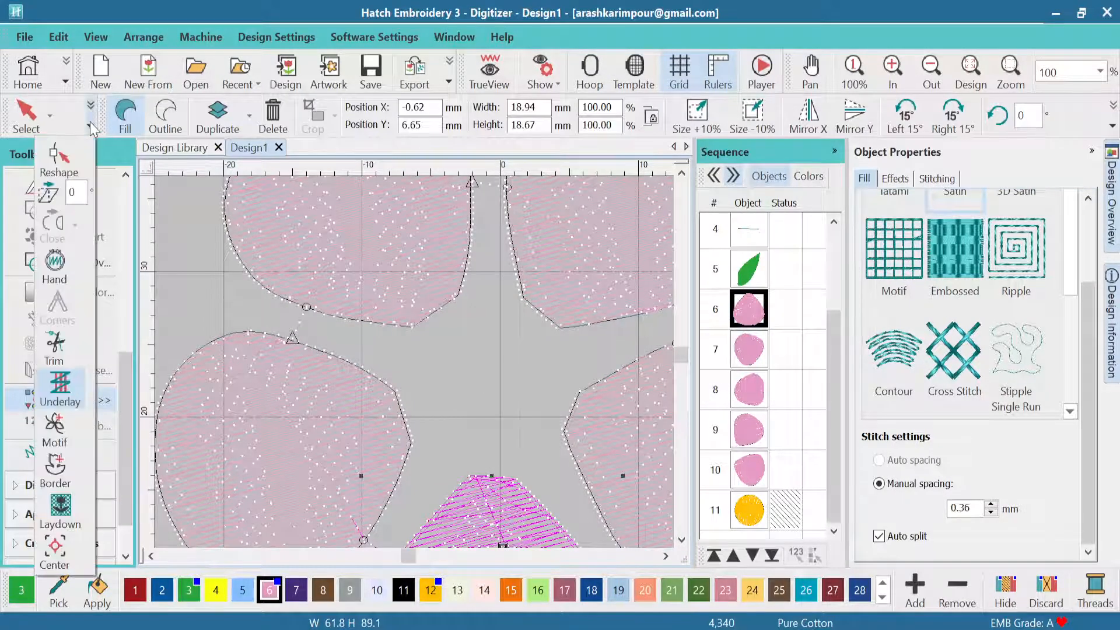
left_click(67, 175)
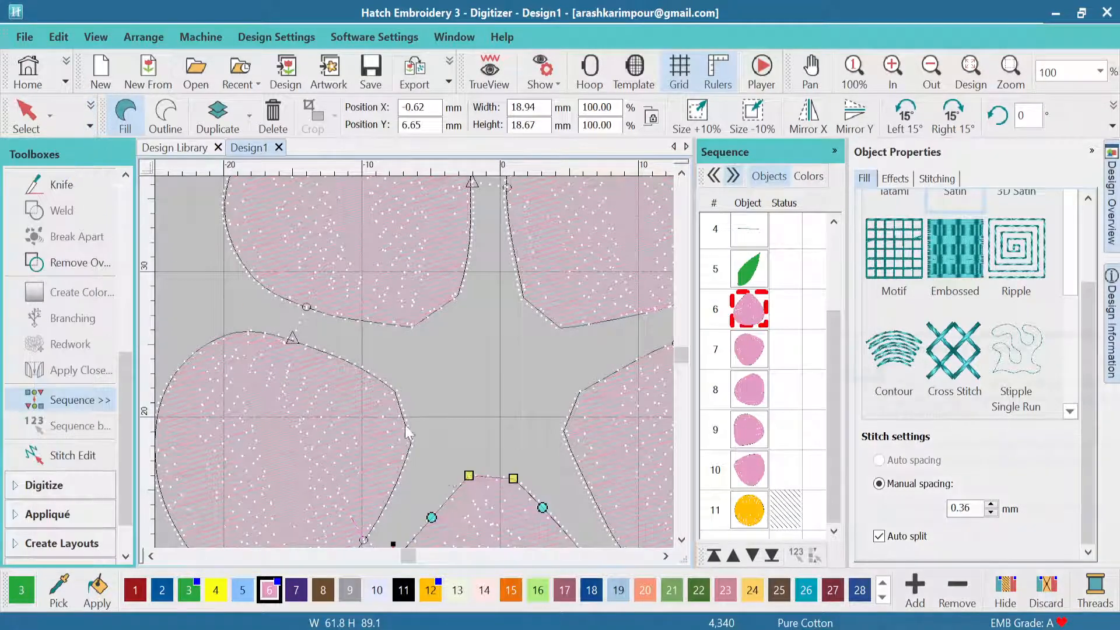
scroll(492, 470, "up", 5)
scroll(383, 347, "up", 1)
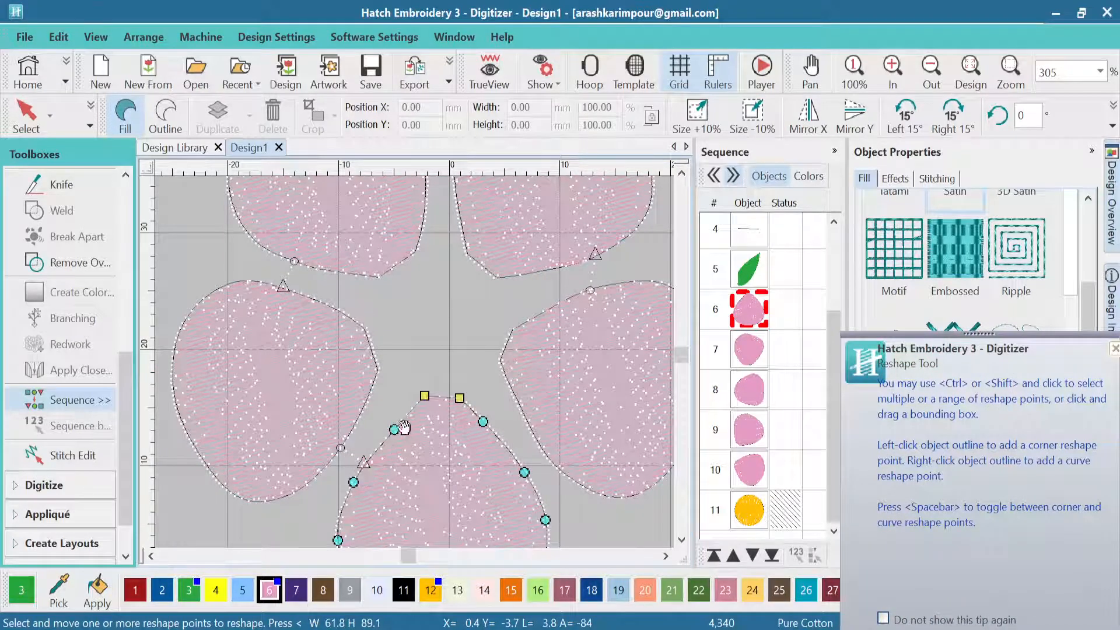
left_click(435, 393)
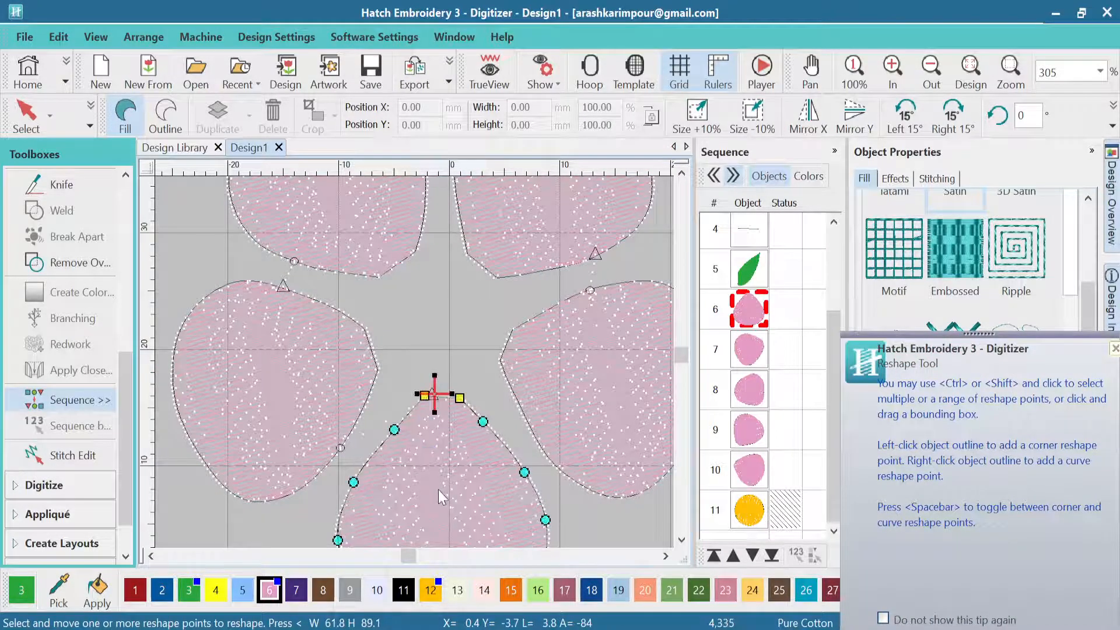
Move the start point of the left petal, object 7, to its inner edge facing the flower centre and leave Reshape.
left_click(747, 358)
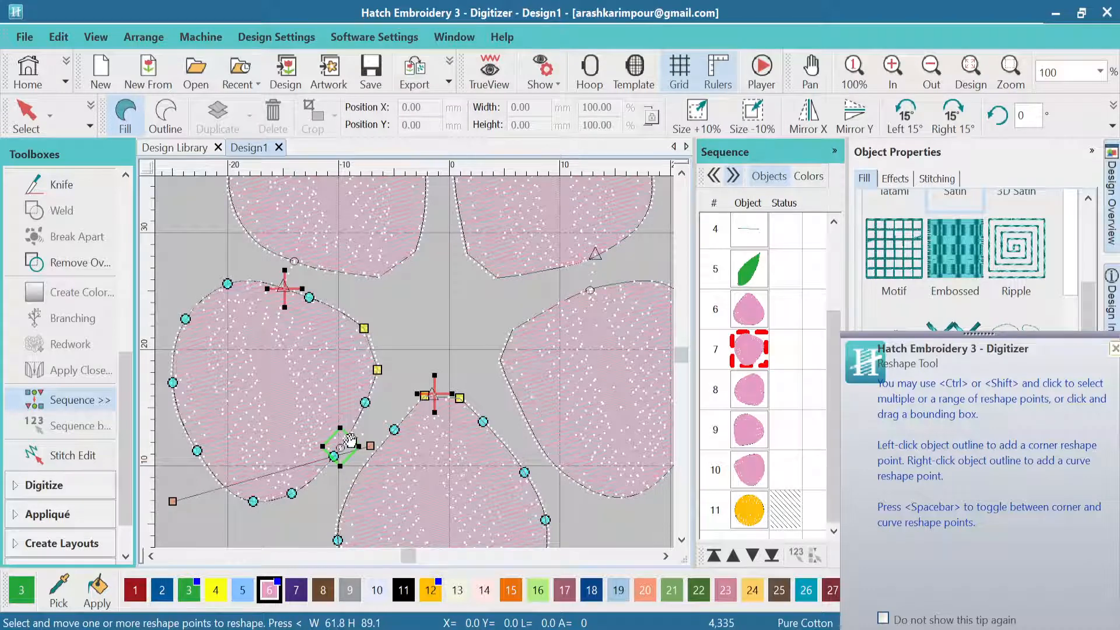
left_click_drag(347, 442, 385, 353)
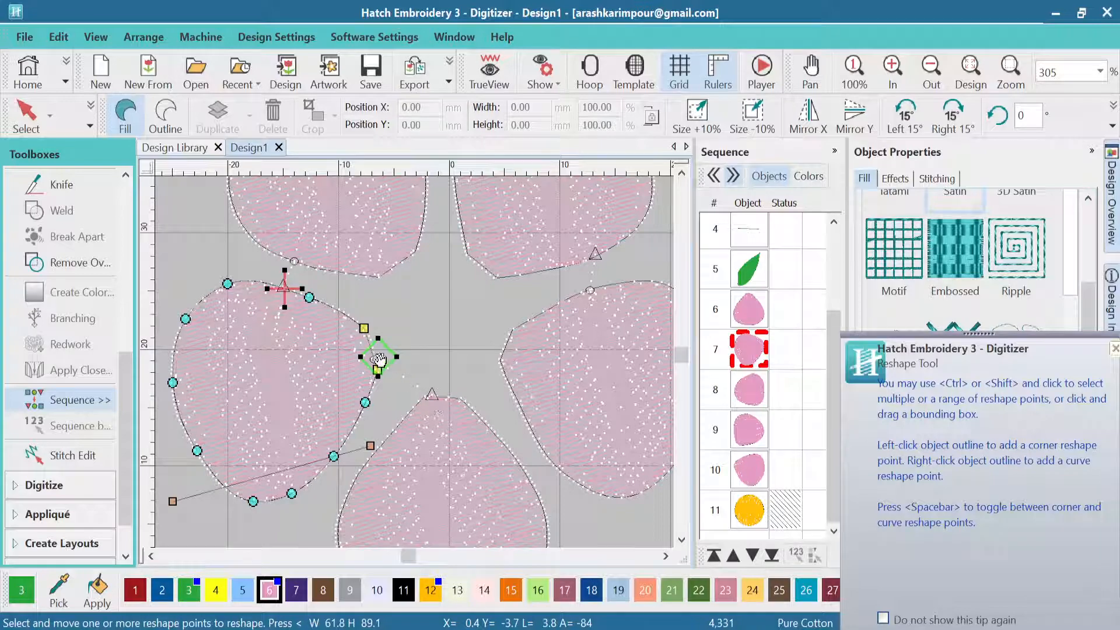
left_click(26, 117)
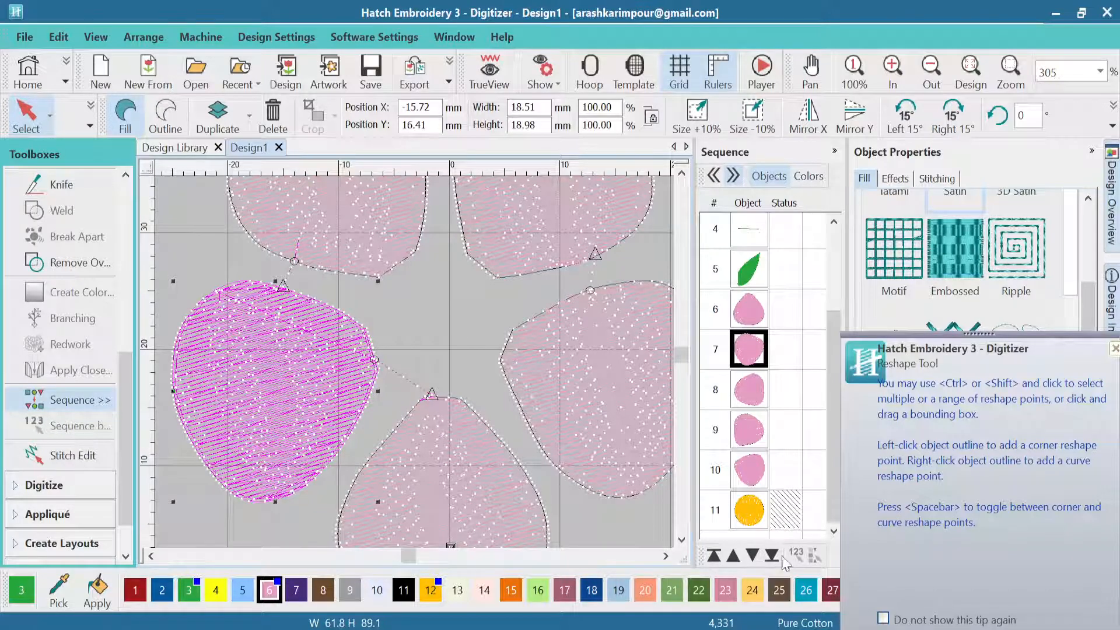
left_click(760, 517)
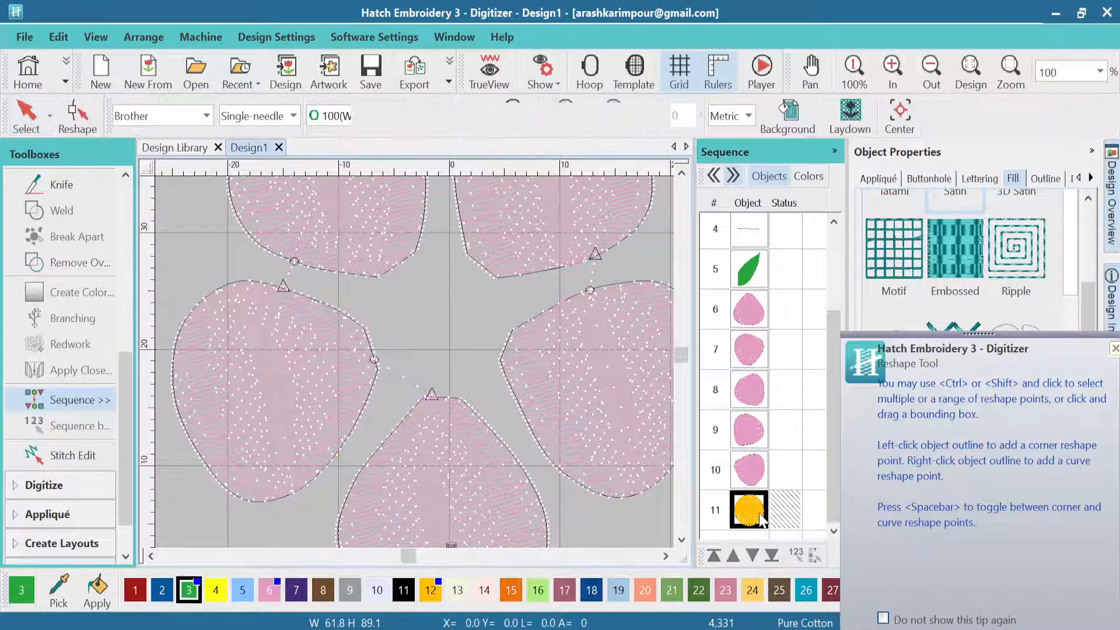
right_click(760, 517)
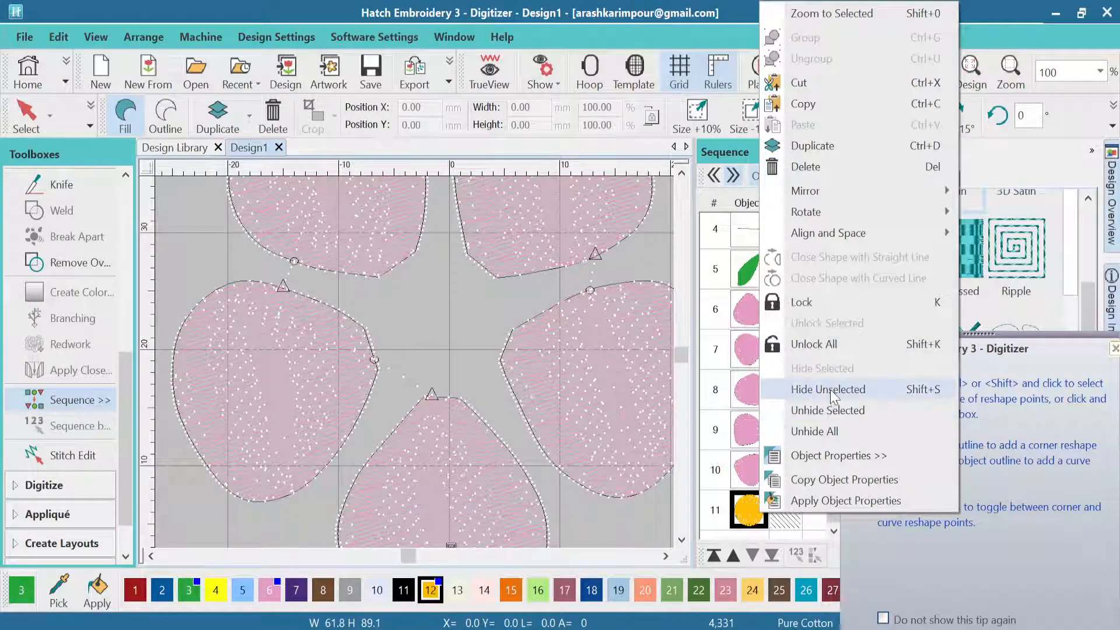
left_click(814, 389)
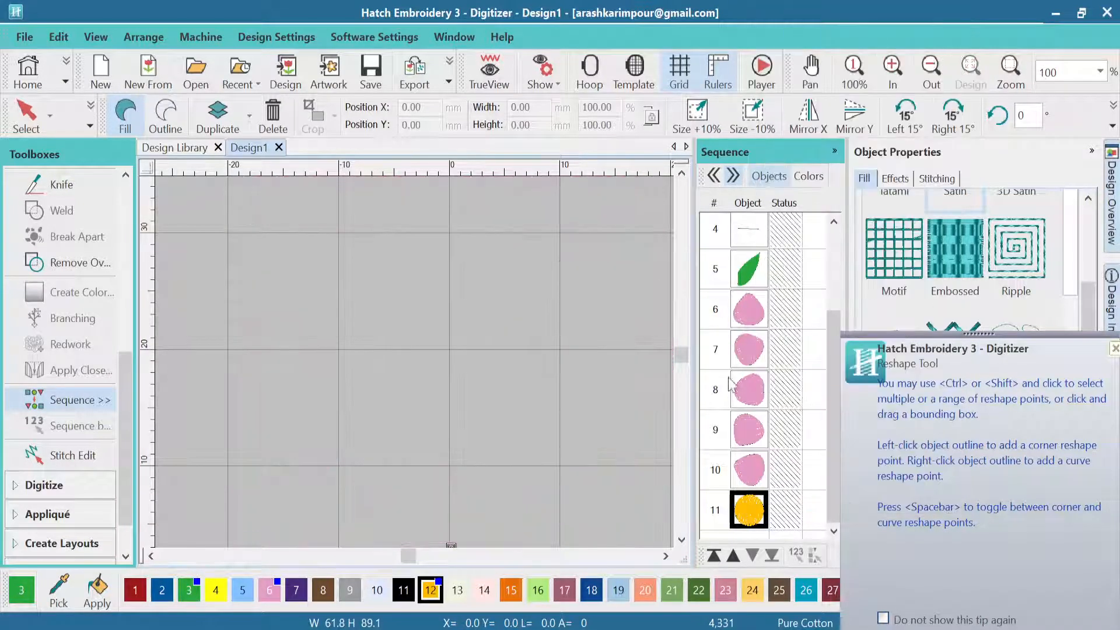
right_click(759, 513)
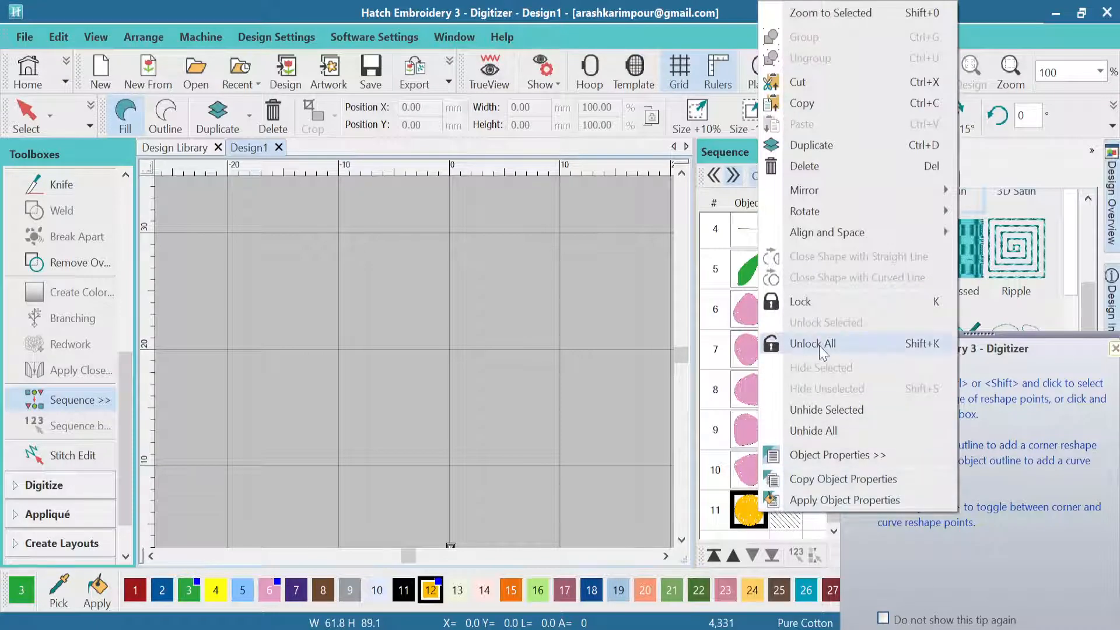
left_click(742, 523)
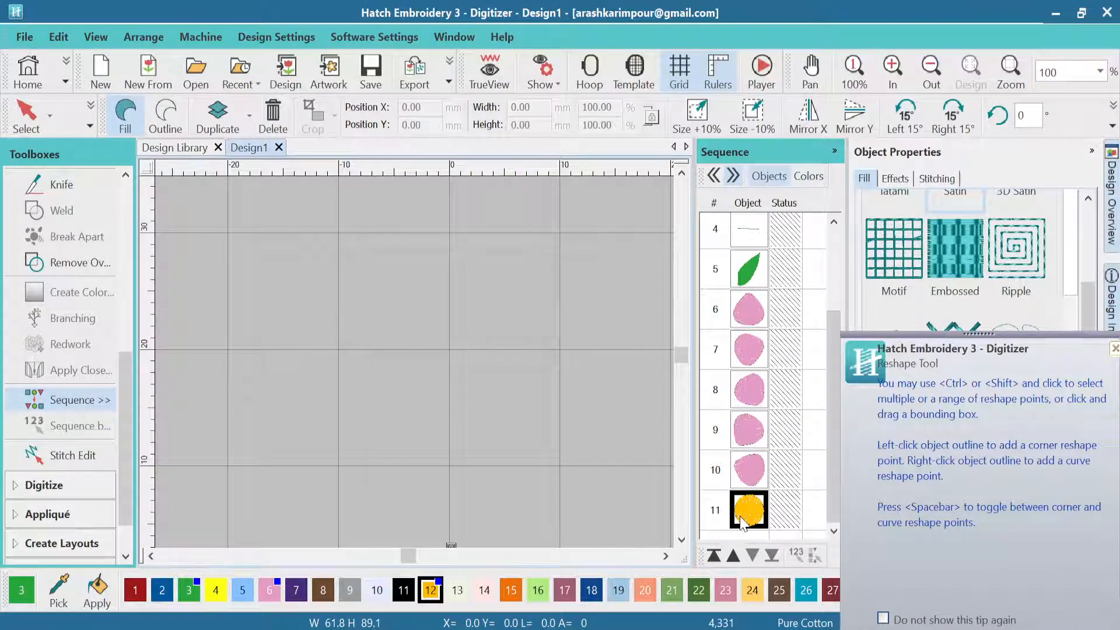
key("Escape")
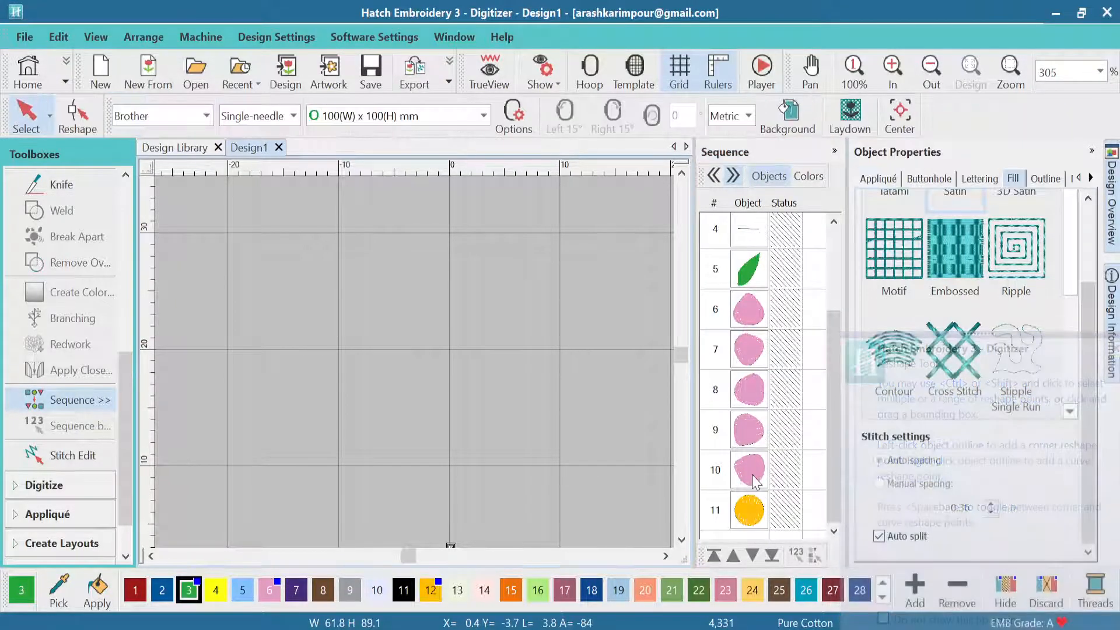
left_click(750, 469)
key("Escape")
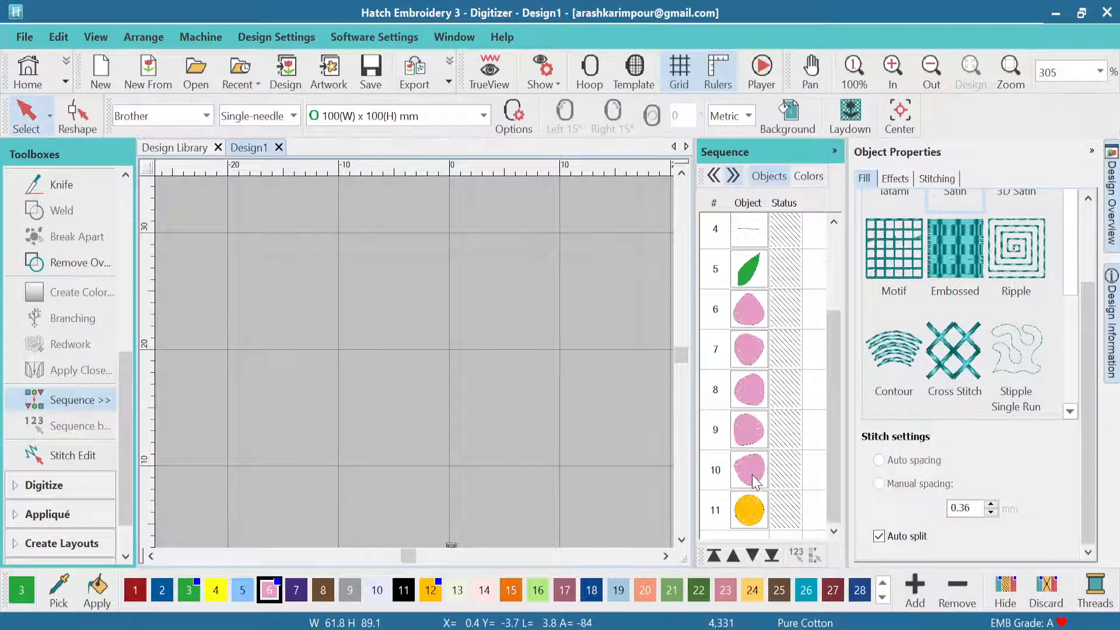
left_click(753, 474)
right_click(752, 472)
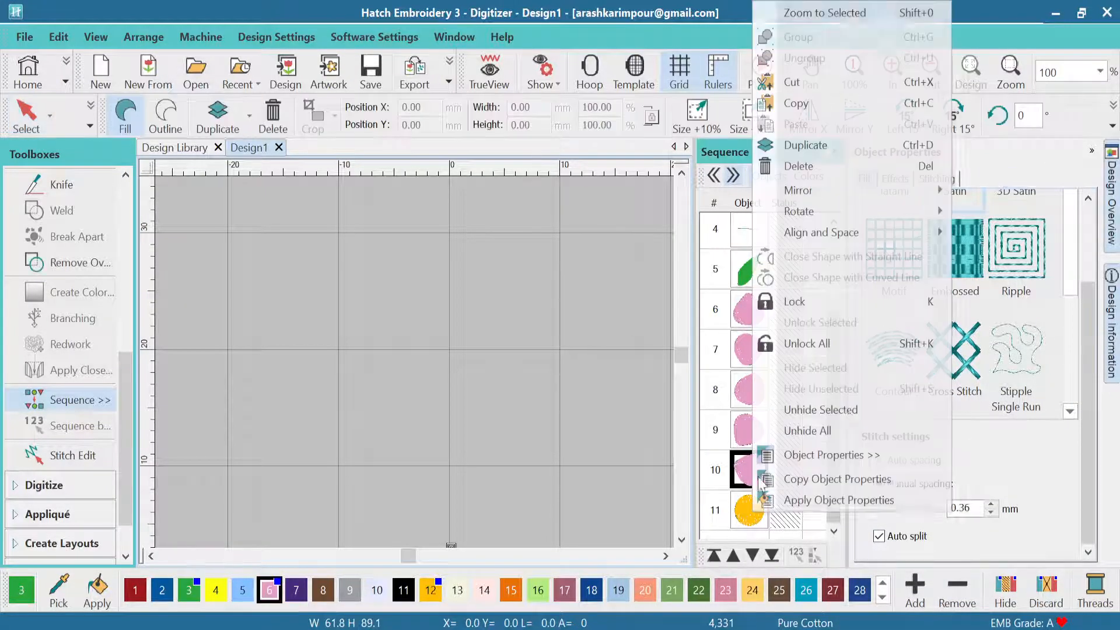
Unhide all objects of the flower design and clear the selection.
left_click(739, 449)
right_click(743, 446)
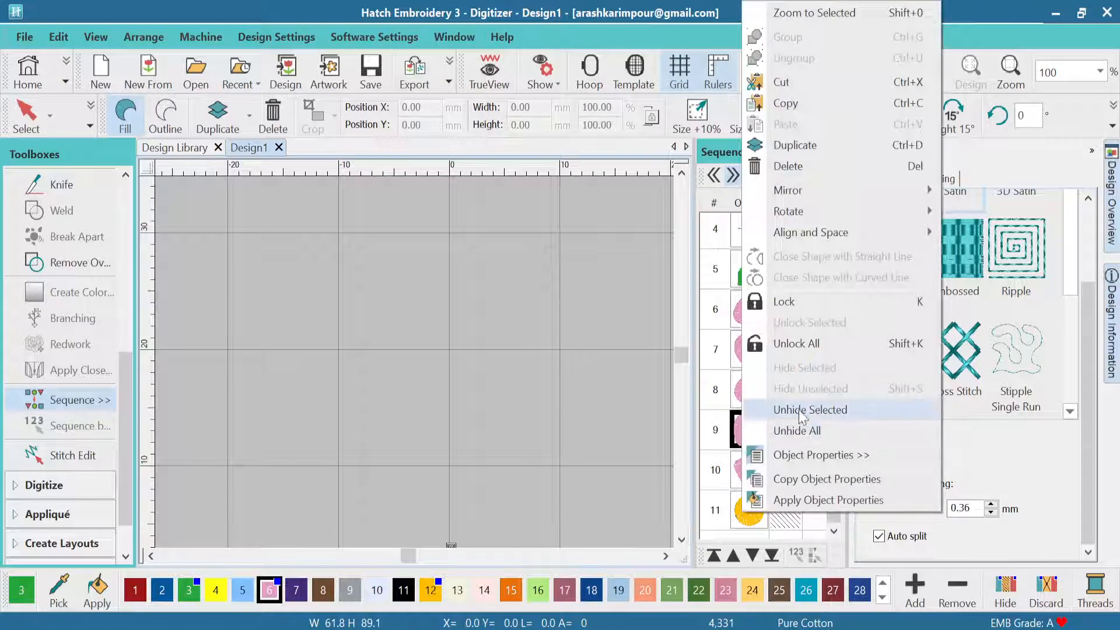
left_click(814, 432)
left_click(768, 434)
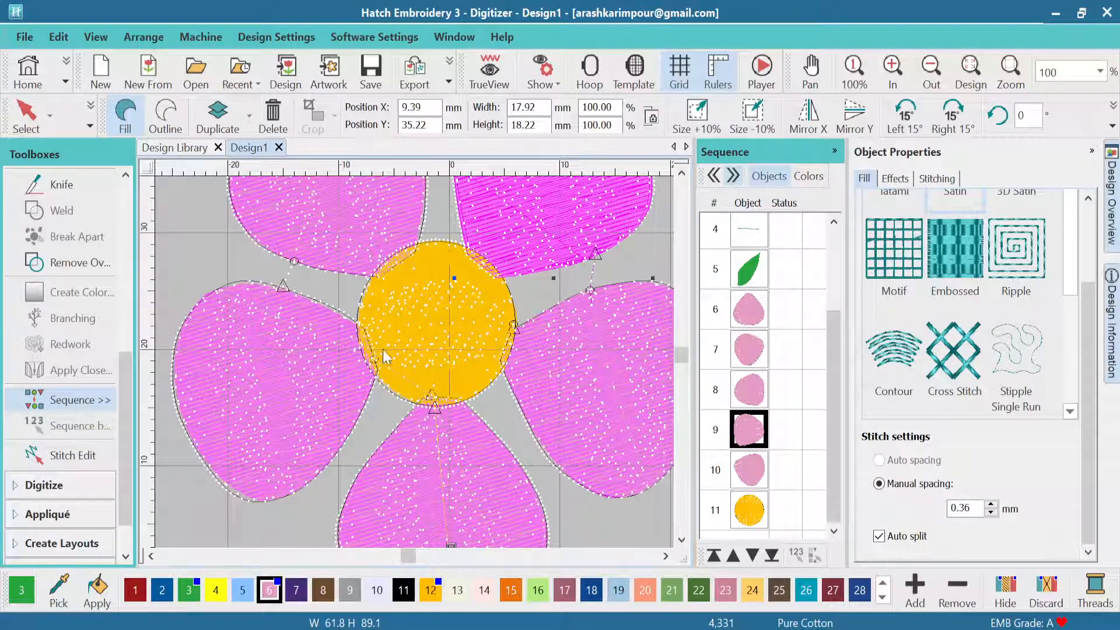
left_click(186, 260)
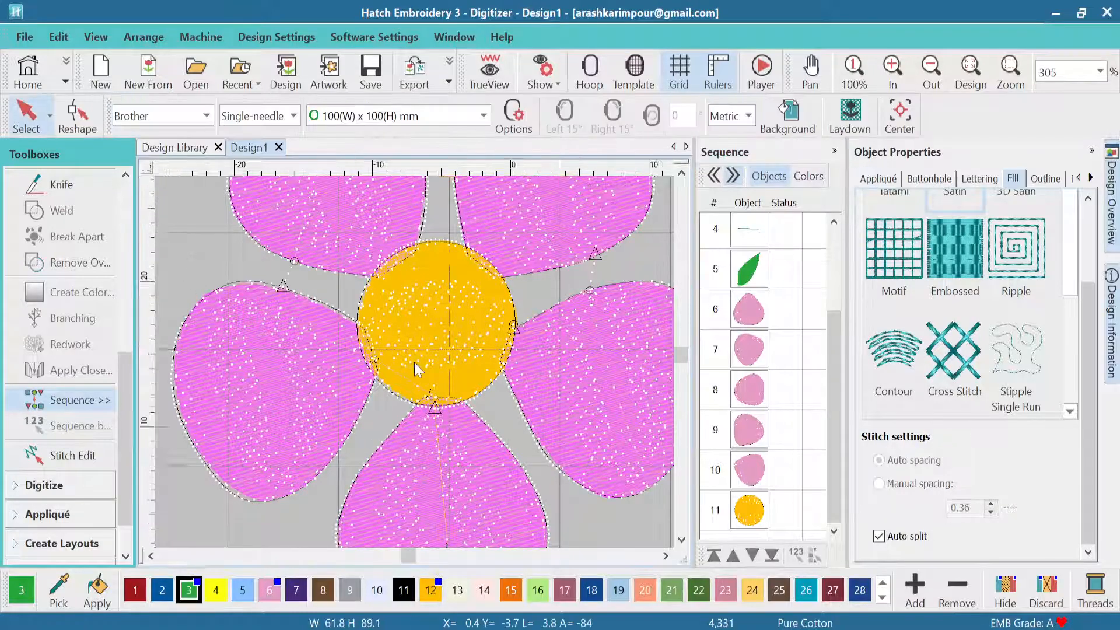
Examine the connector between the bottom and left petals beneath the yellow centre, selecting objects 11 and 10 for comparison.
scroll(414, 362, "up", 2)
scroll(414, 362, "up", 1)
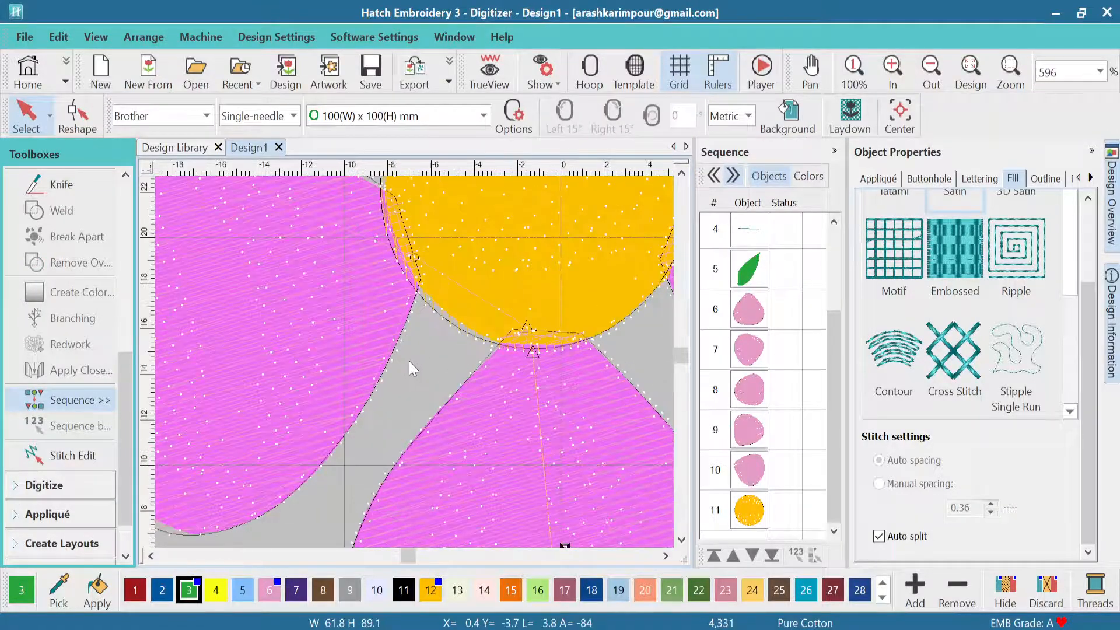
left_click(753, 510)
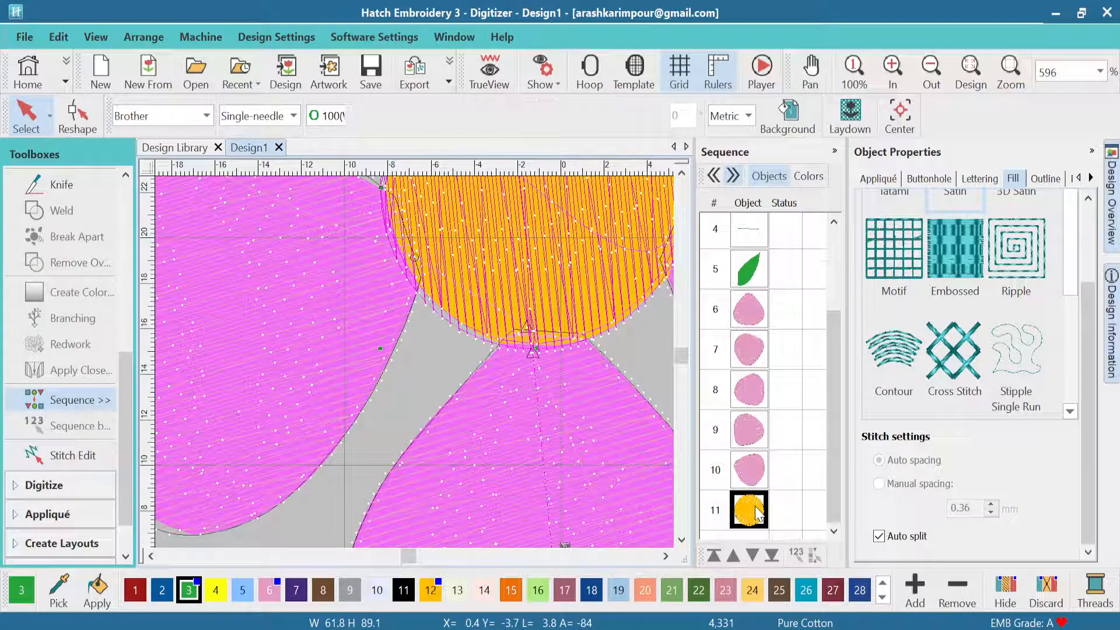
left_click(751, 476)
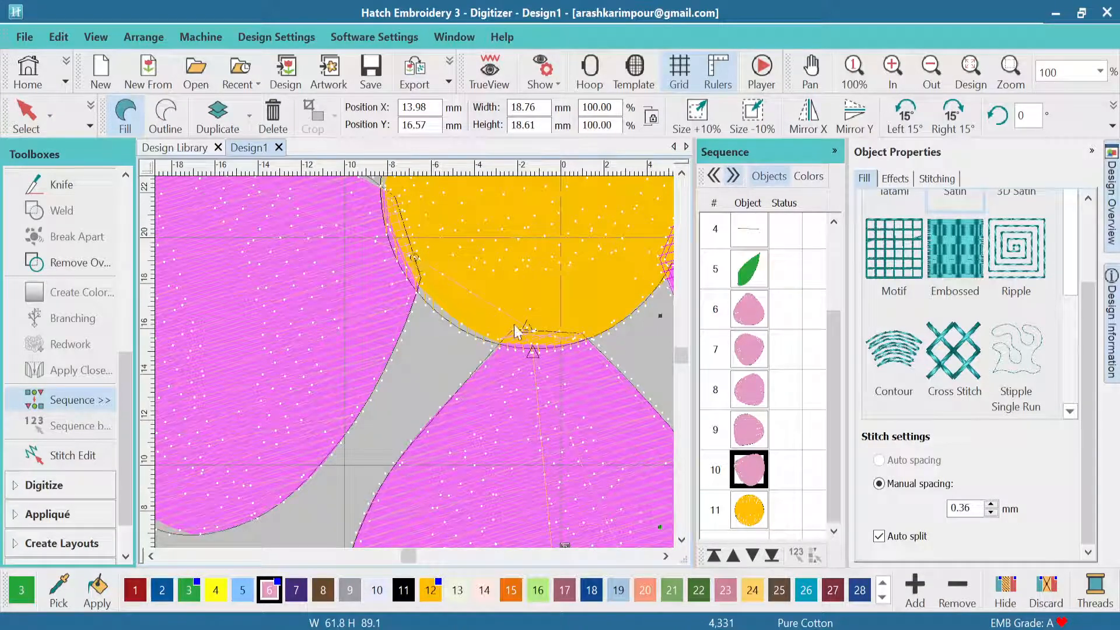
Hide the yellow flower centre, object 11, and clear the selection.
left_click(752, 513)
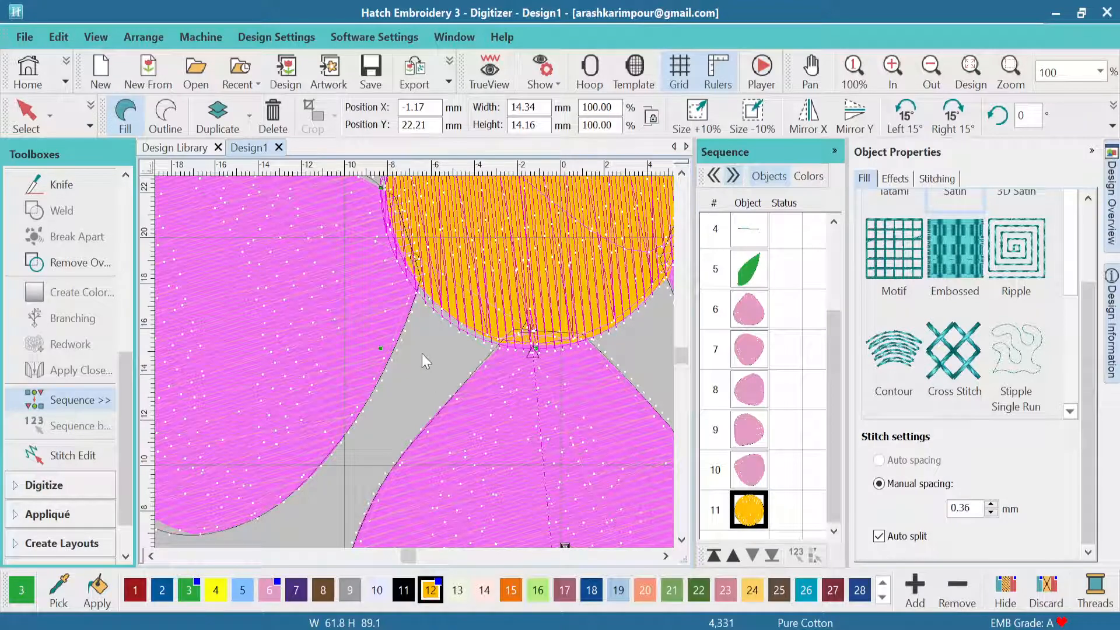
left_click(435, 362)
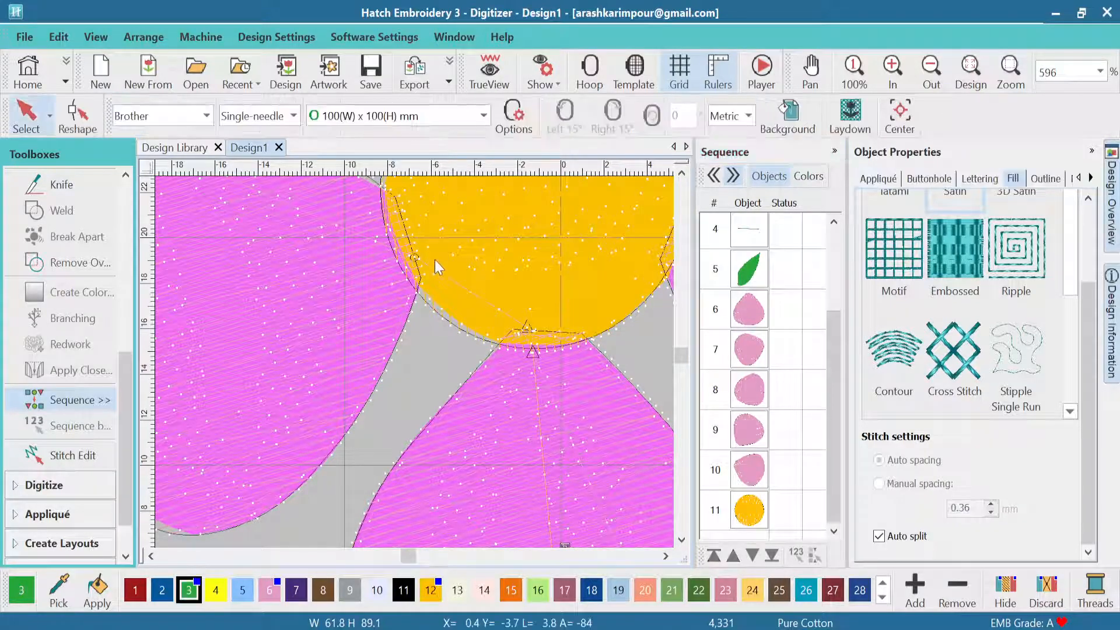
left_click(516, 379)
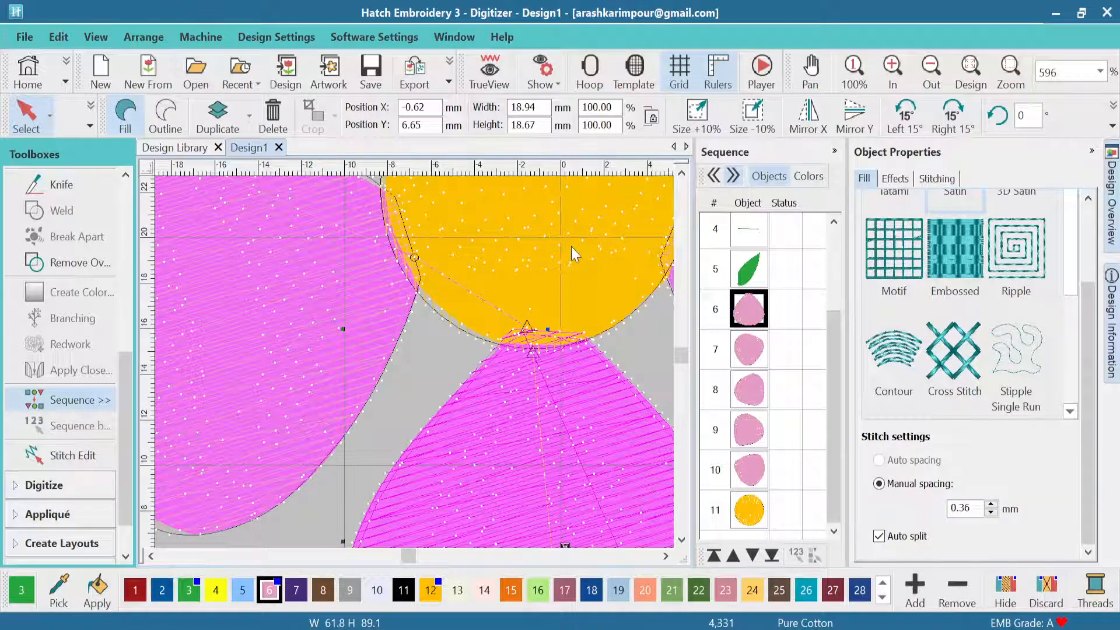
scroll(414, 369, "down", 1)
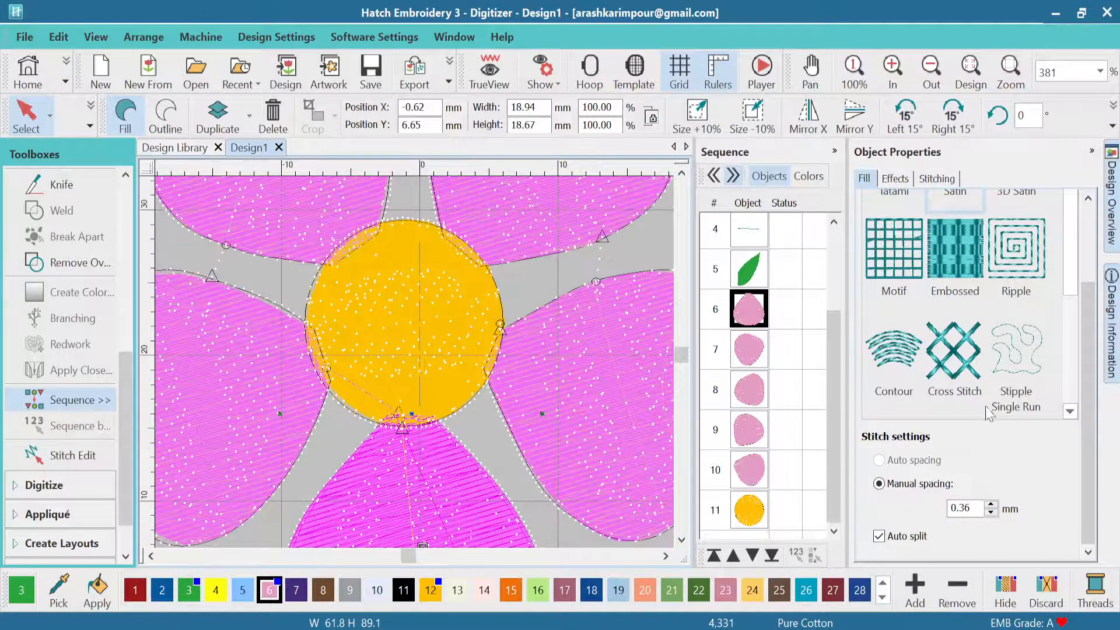
left_click(753, 509)
right_click(756, 509)
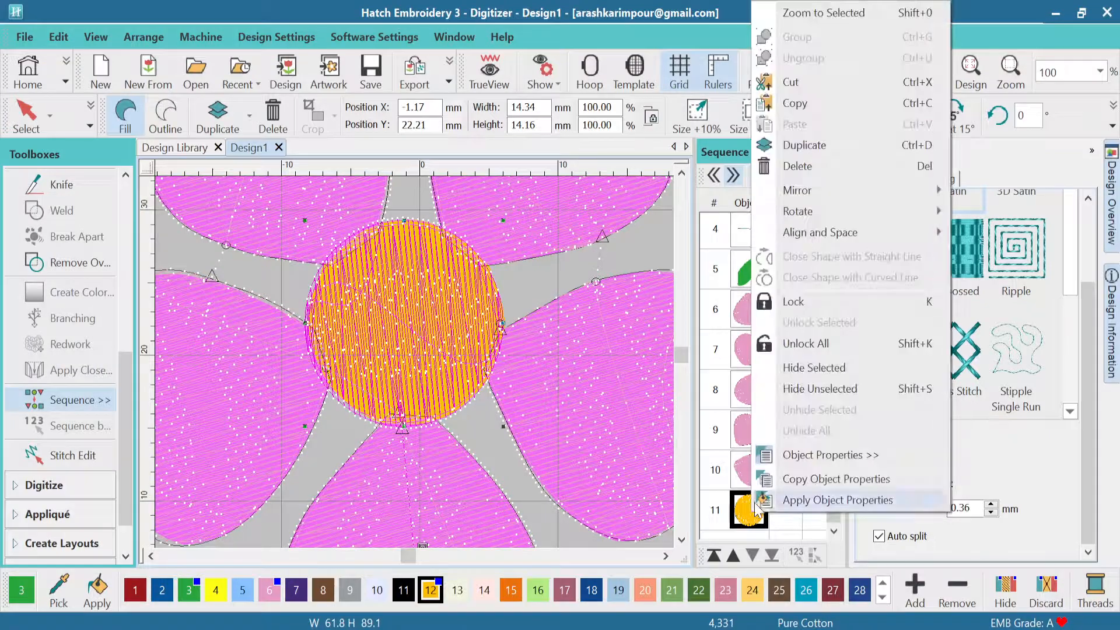
left_click(816, 368)
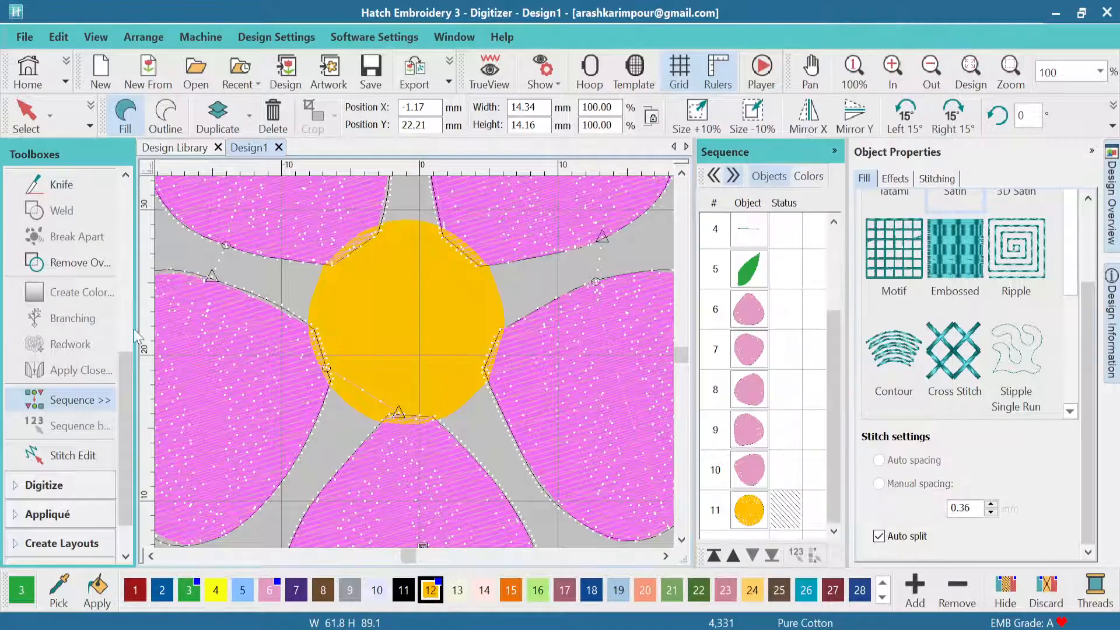
key("Escape")
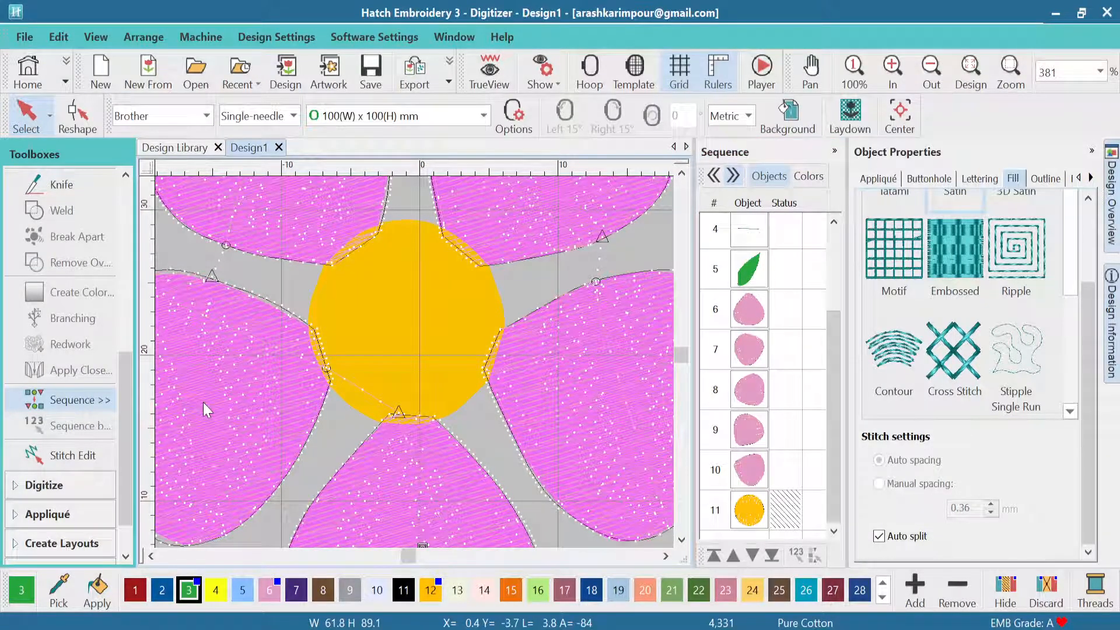
Reshape the left petal, object 7, by moving its end point to the upper corner of its inner edge facing the flower centre.
left_click(203, 401)
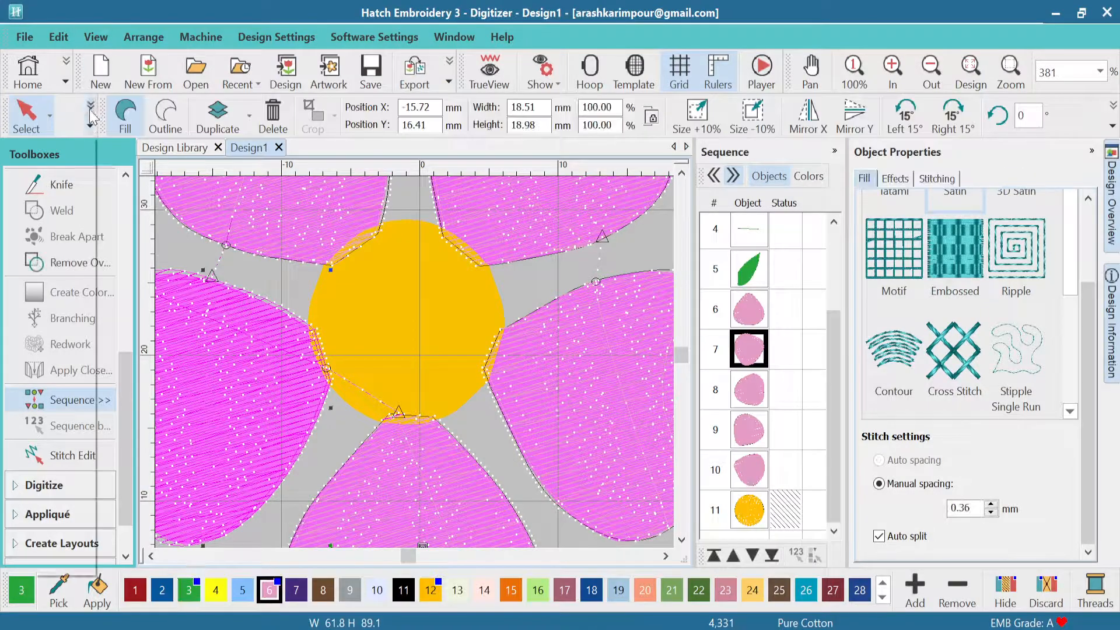
left_click(90, 116)
left_click(59, 156)
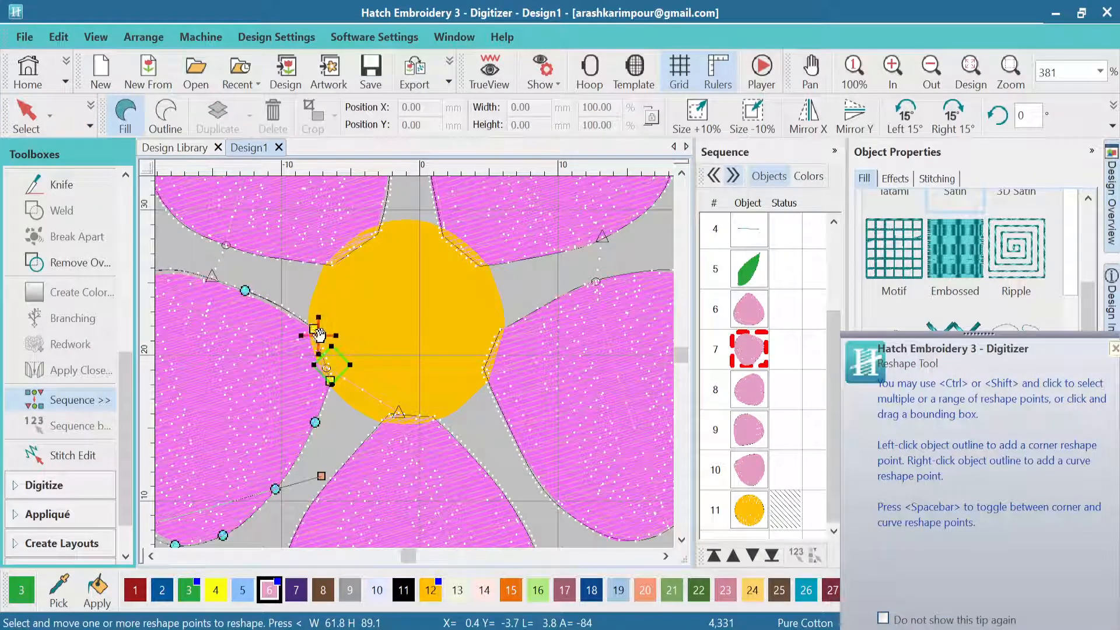
left_click_drag(319, 335, 318, 335)
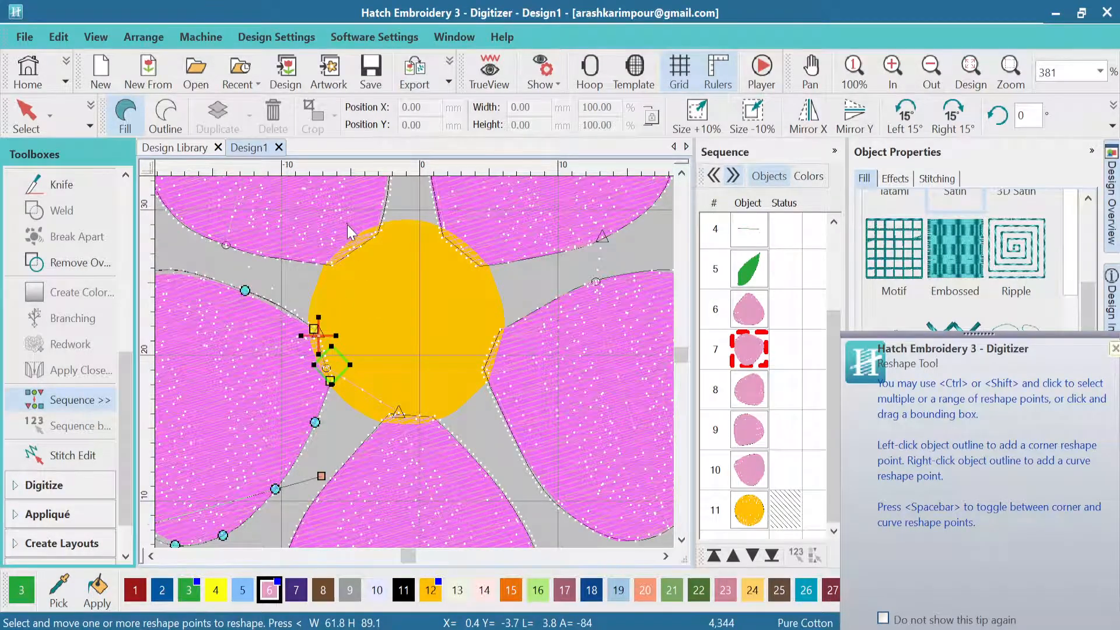
Move the start and end points of the upper-left petal, object 8, onto its short inner edge over the flower centre.
scroll(379, 350, "down", 3)
scroll(414, 362, "up", 2)
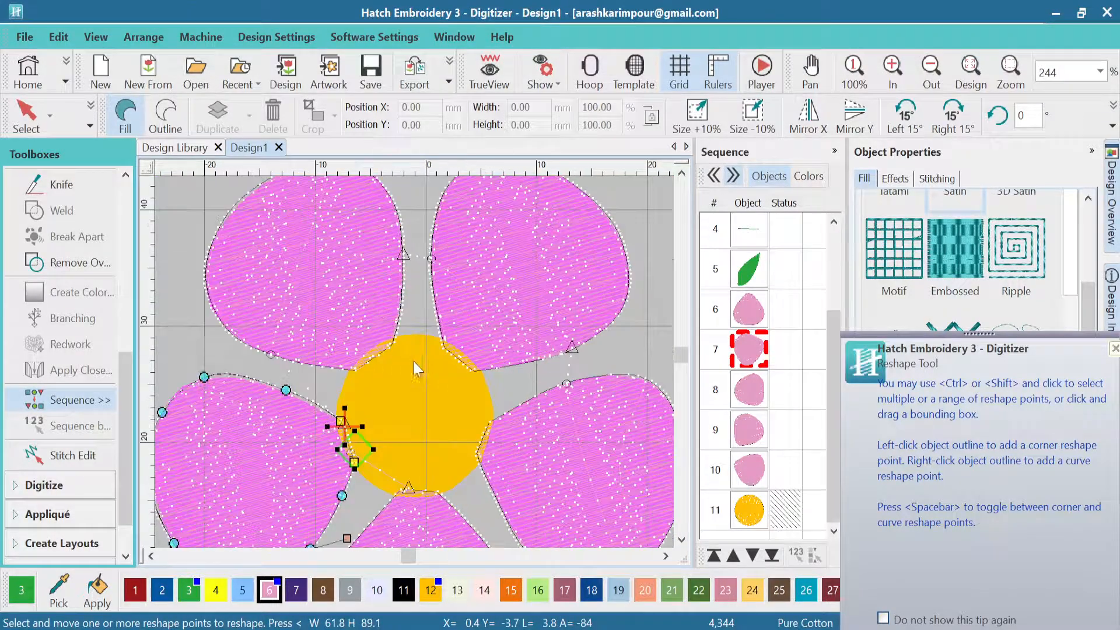
left_click(749, 389)
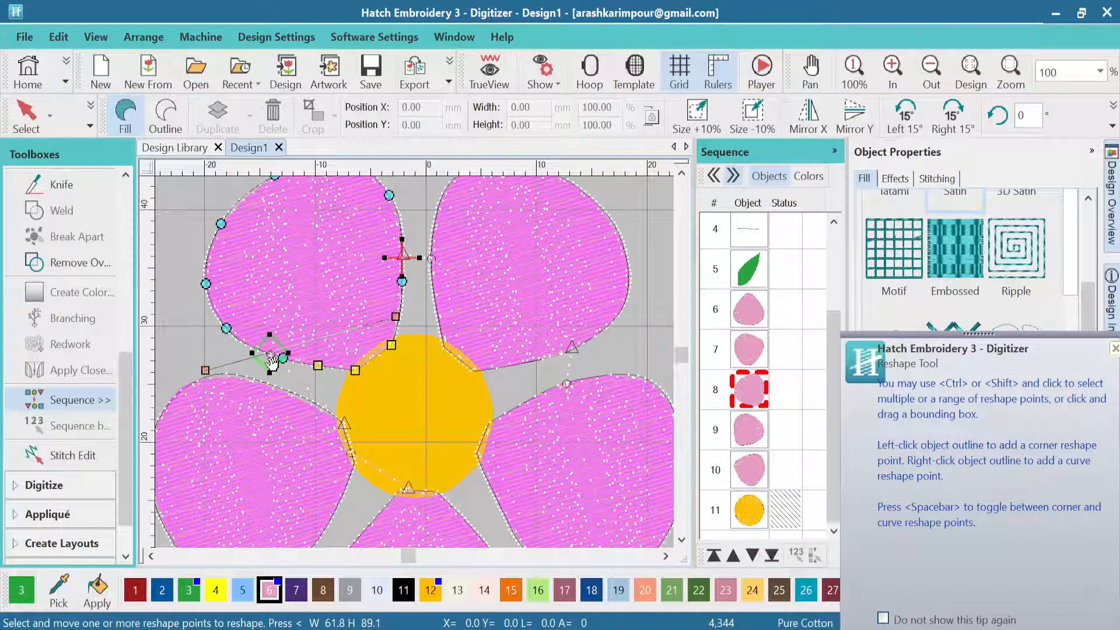
left_click(367, 370)
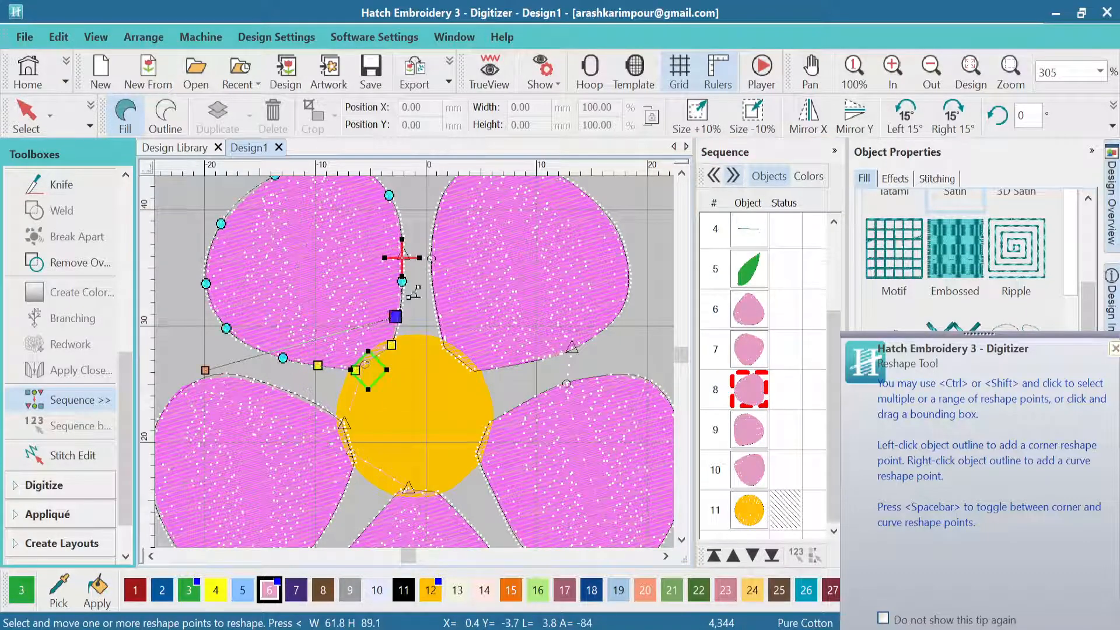
left_click(384, 352)
left_click_drag(383, 355, 385, 354)
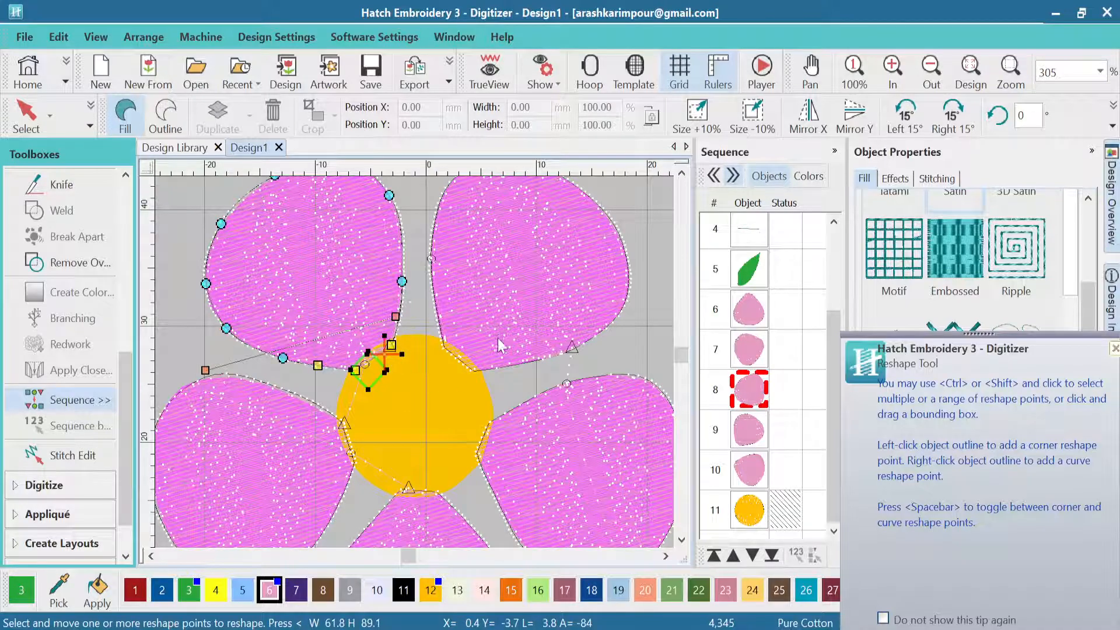
Move the start and end points of the upper-right petal, object 9, onto its short inner edge over the flower centre.
left_click(739, 436)
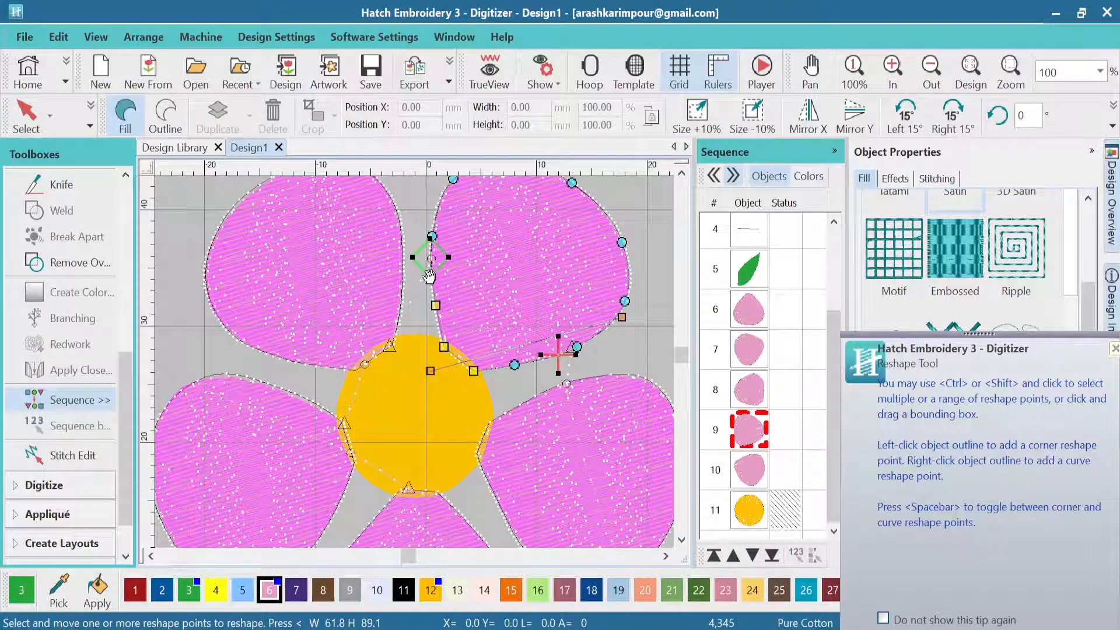
left_click_drag(443, 359, 451, 359)
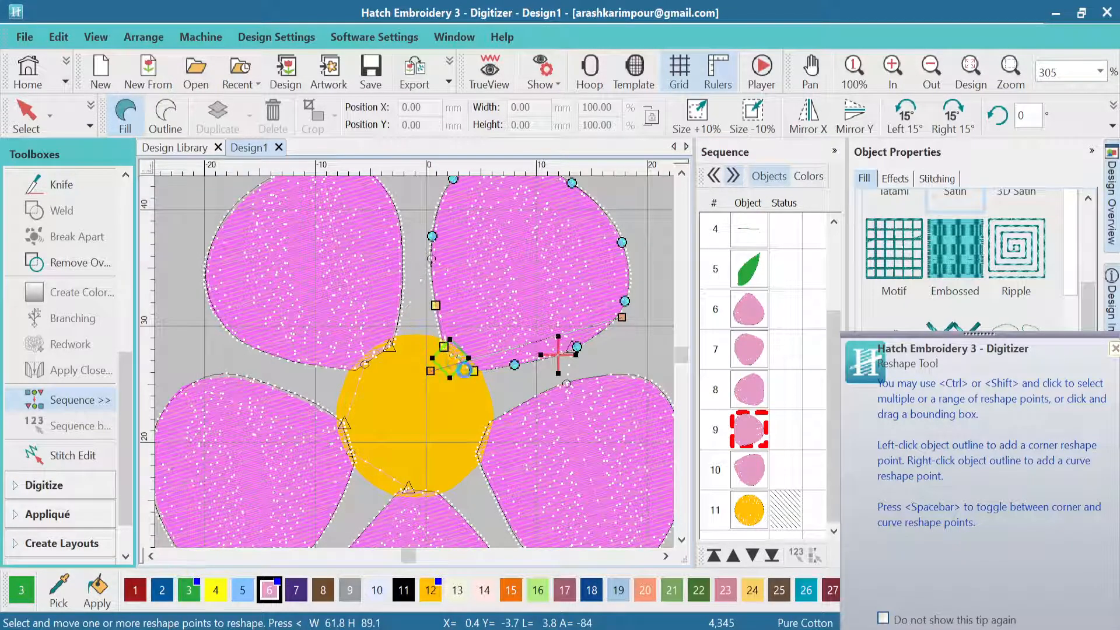
left_click_drag(546, 343, 455, 362)
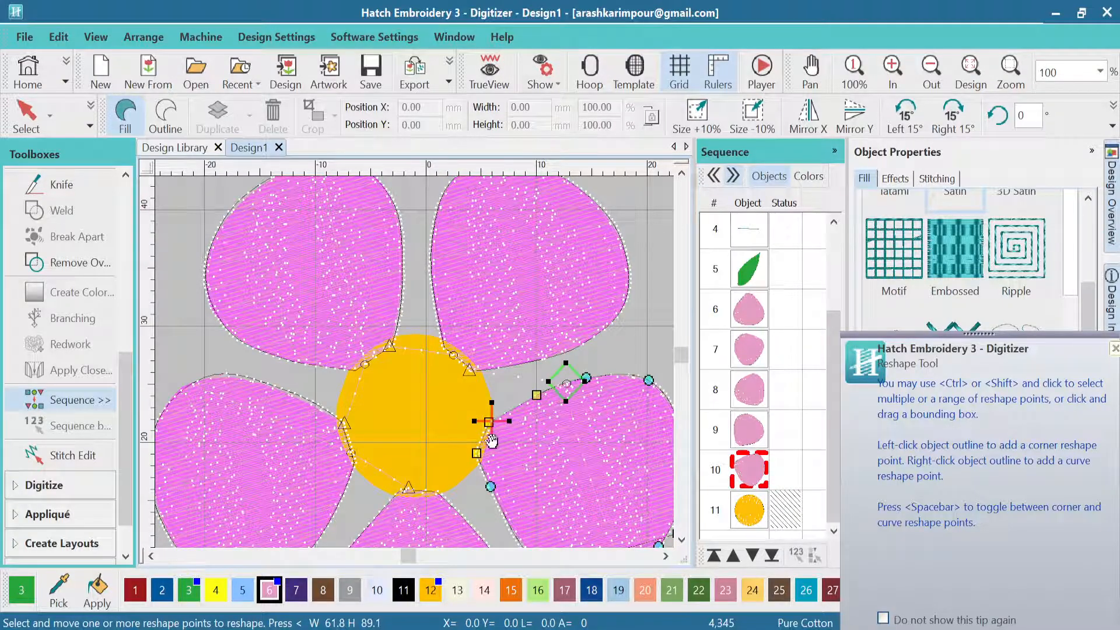
Move the end point of the right petal, object 10, to its lower inner corner and its start point onto the inner edge, and leave Reshape.
left_click_drag(477, 454, 480, 456)
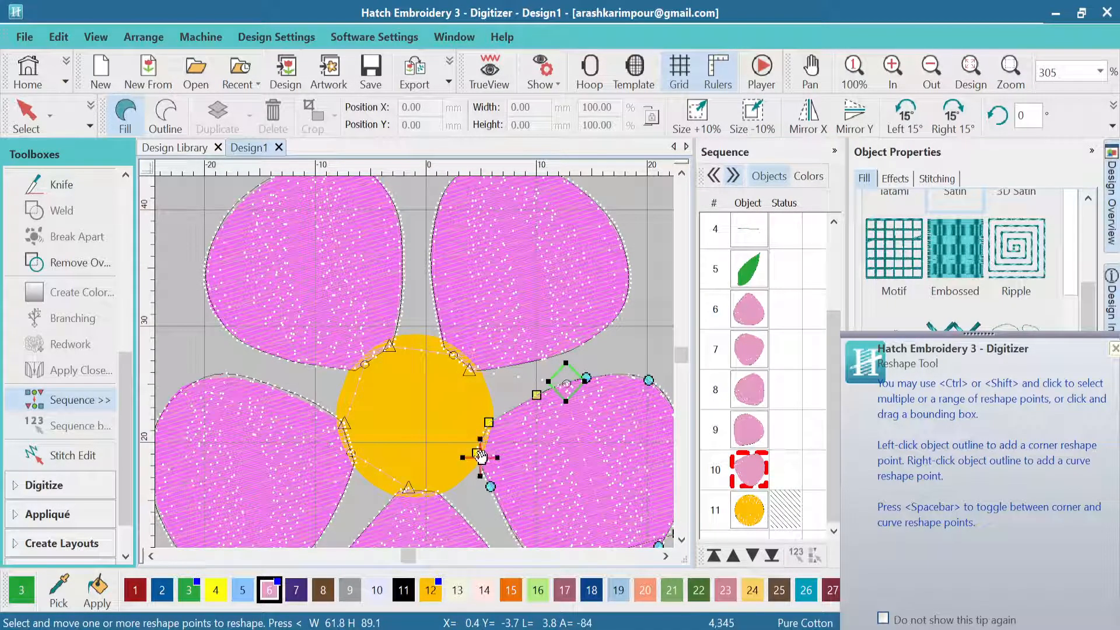
left_click_drag(567, 385, 486, 434)
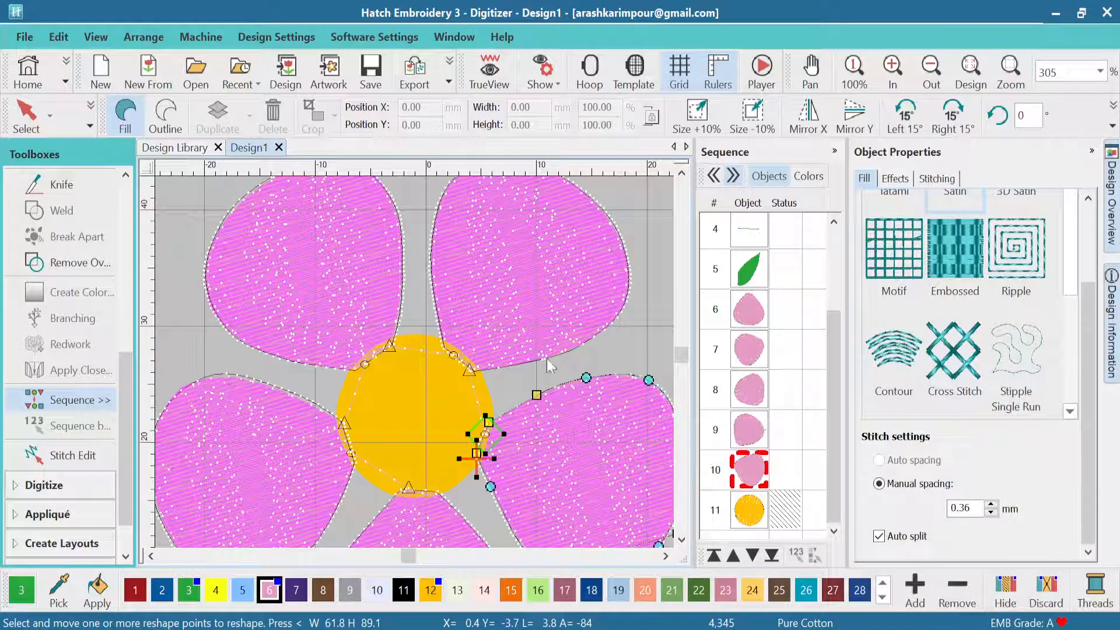
key("Escape")
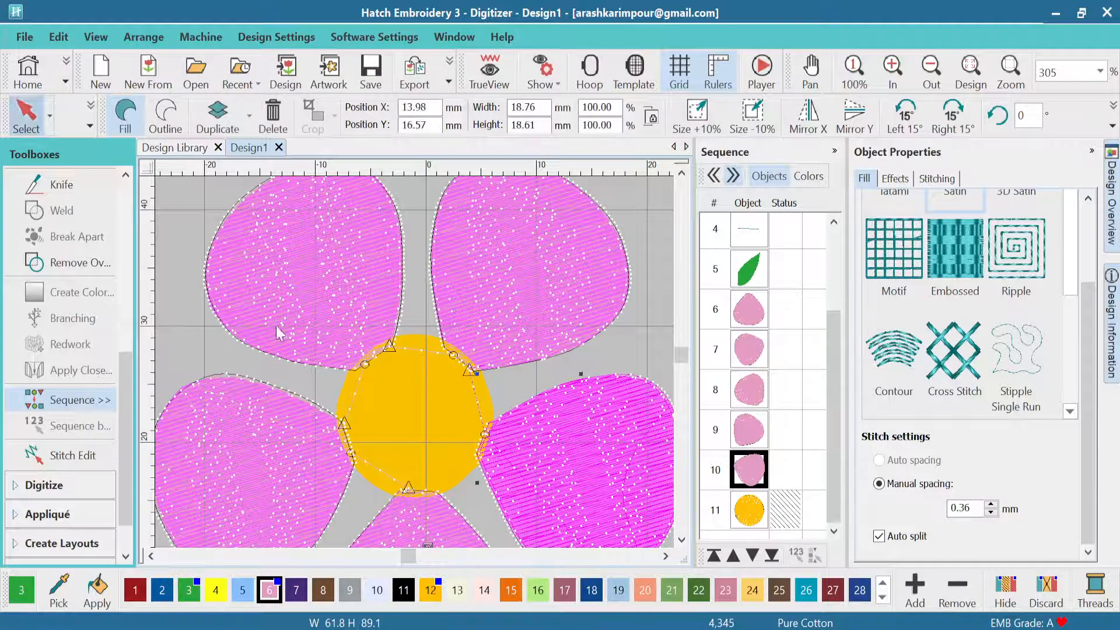
Unlock all objects and unhide the yellow flower centre, object 11.
scroll(366, 370, "up", 1)
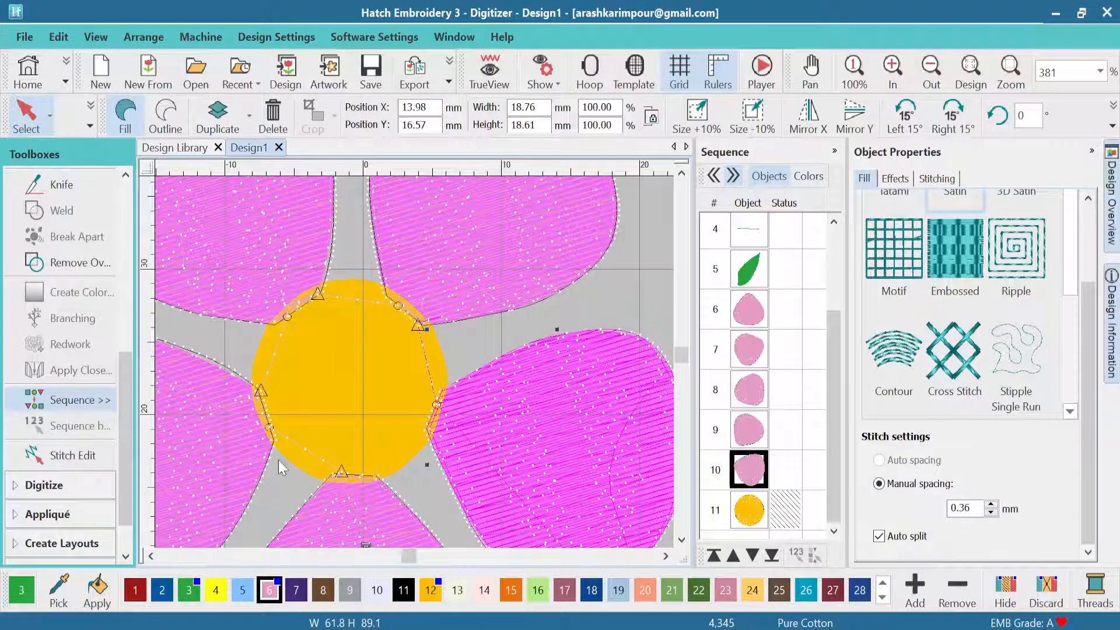
left_click(750, 516)
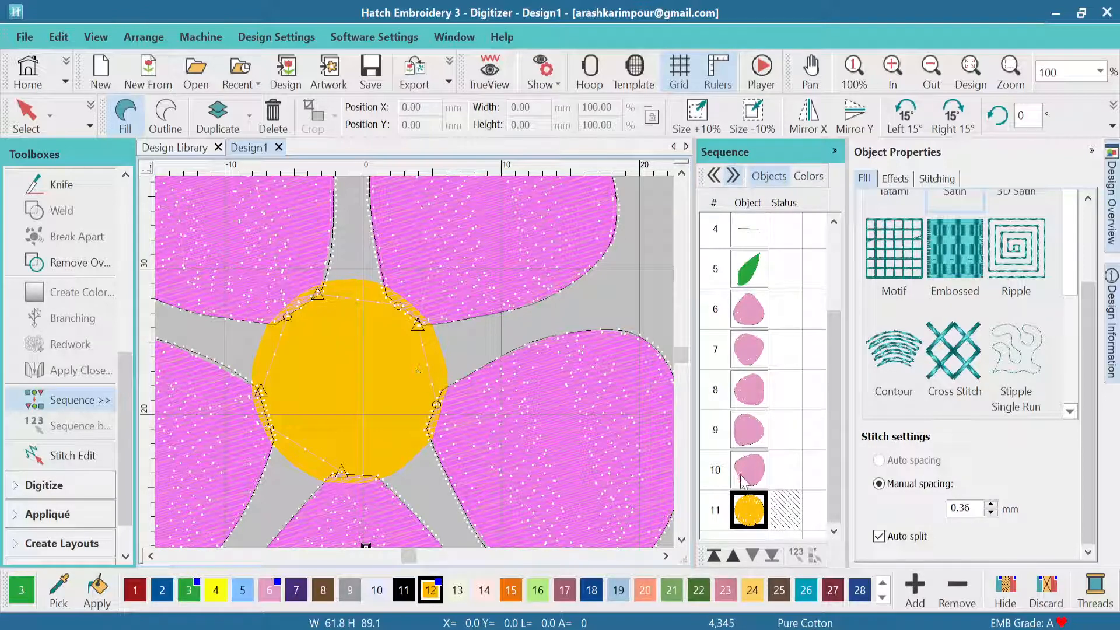
right_click(751, 511)
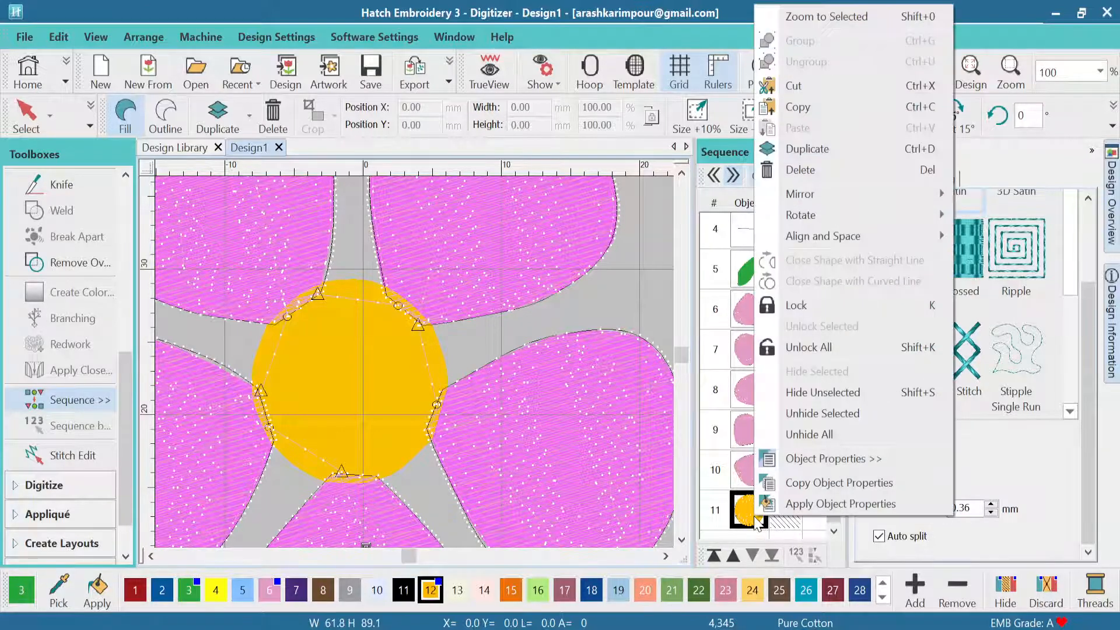
left_click(808, 347)
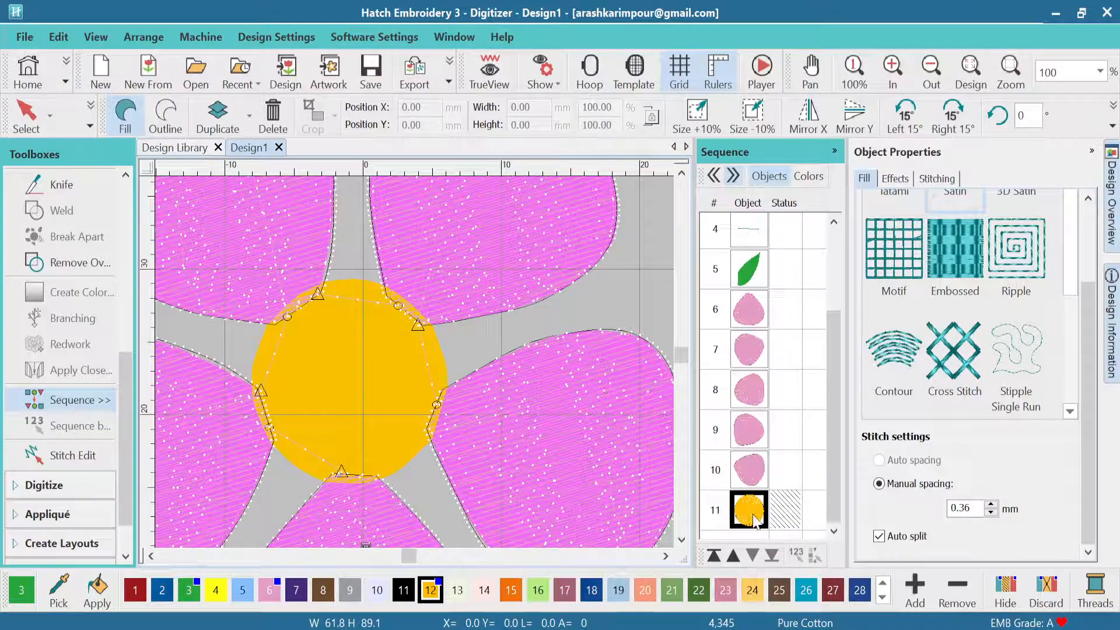
key("Escape")
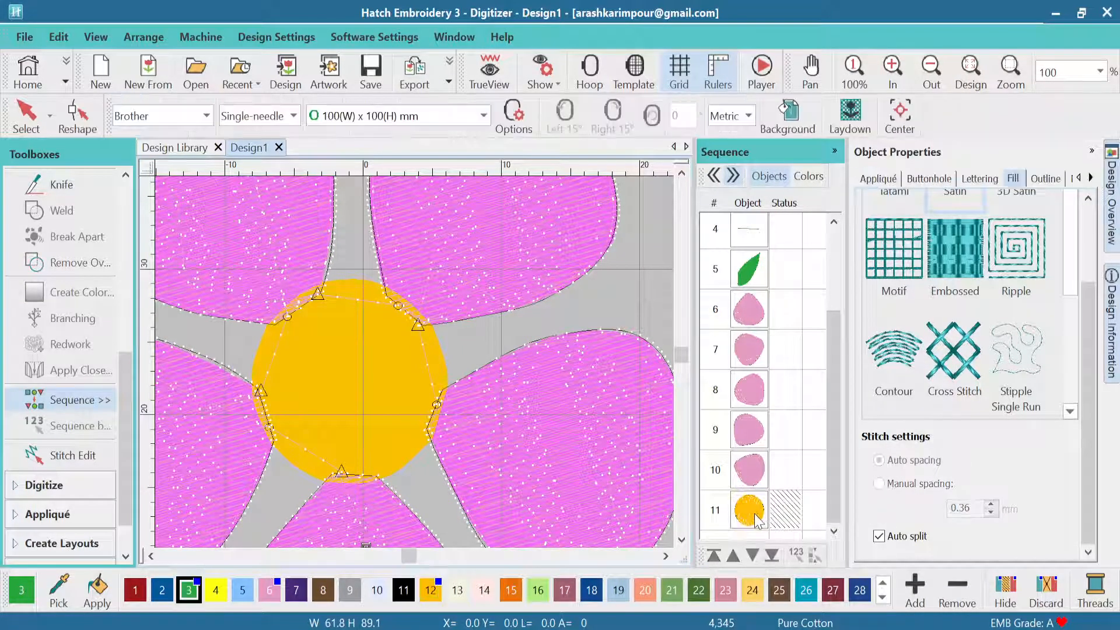
right_click(756, 519)
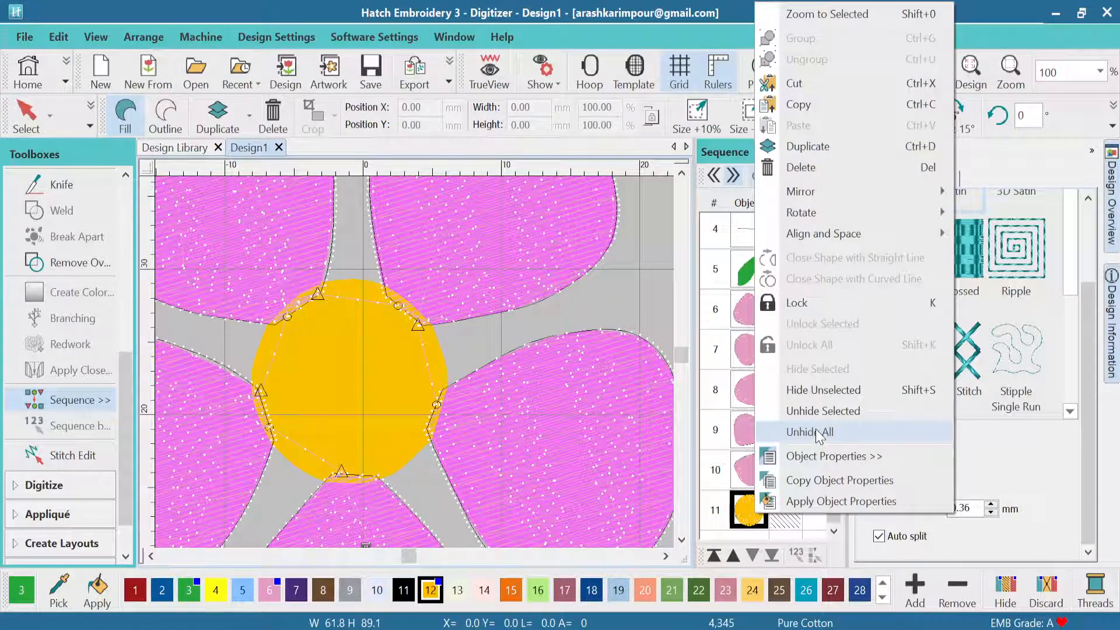
left_click(821, 411)
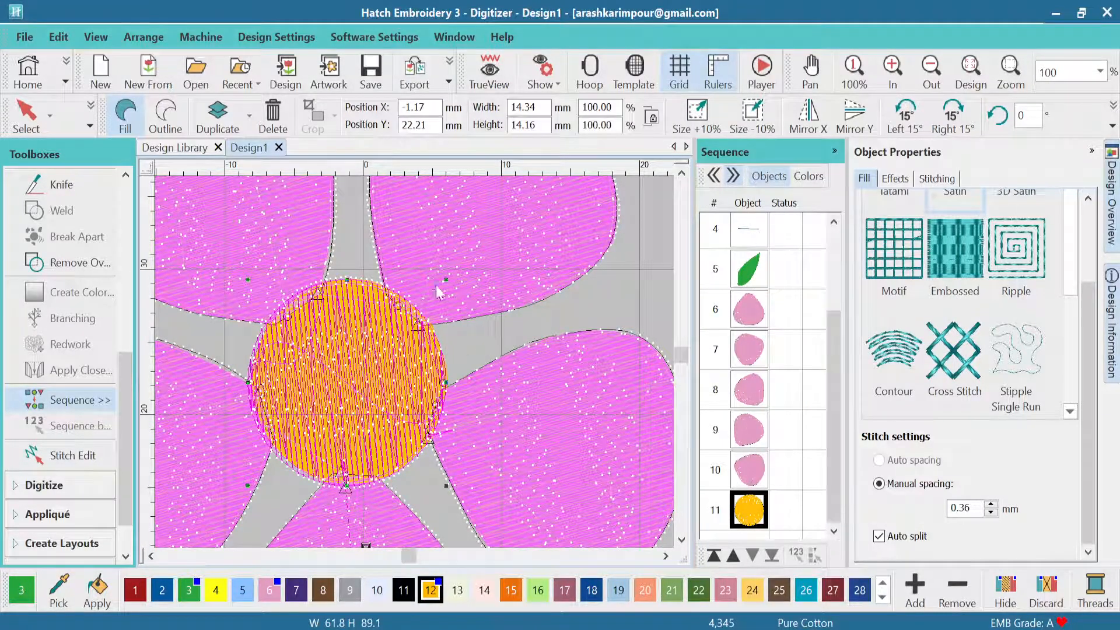
Hide the flower artwork image, object 1, leaving the embroidery objects displayed.
left_click_drag(832, 440, 831, 284)
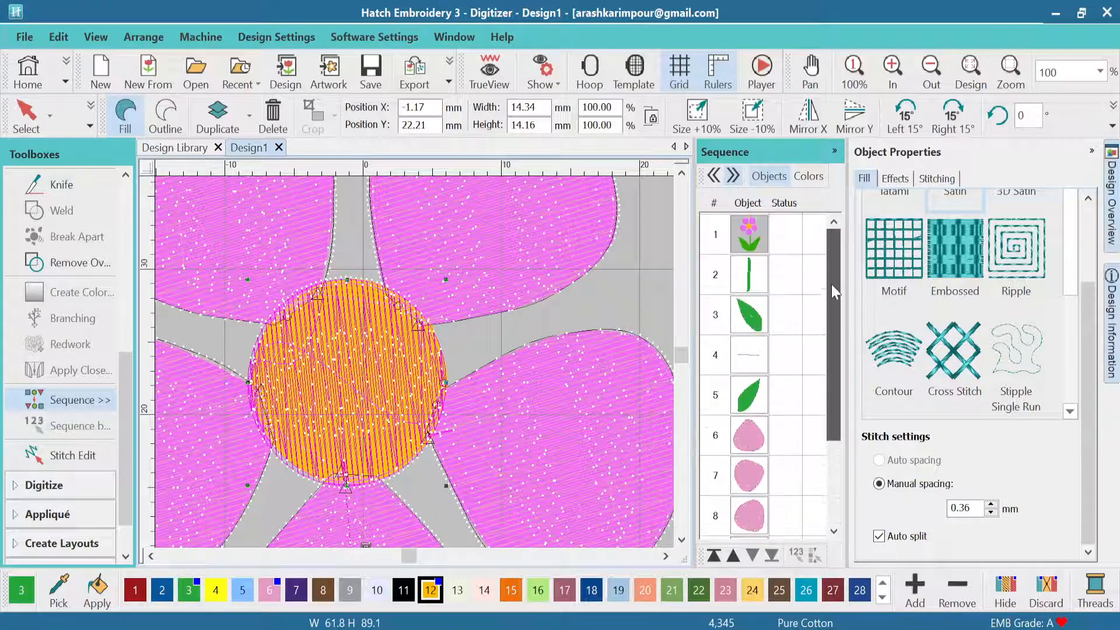
left_click(756, 252)
right_click(755, 251)
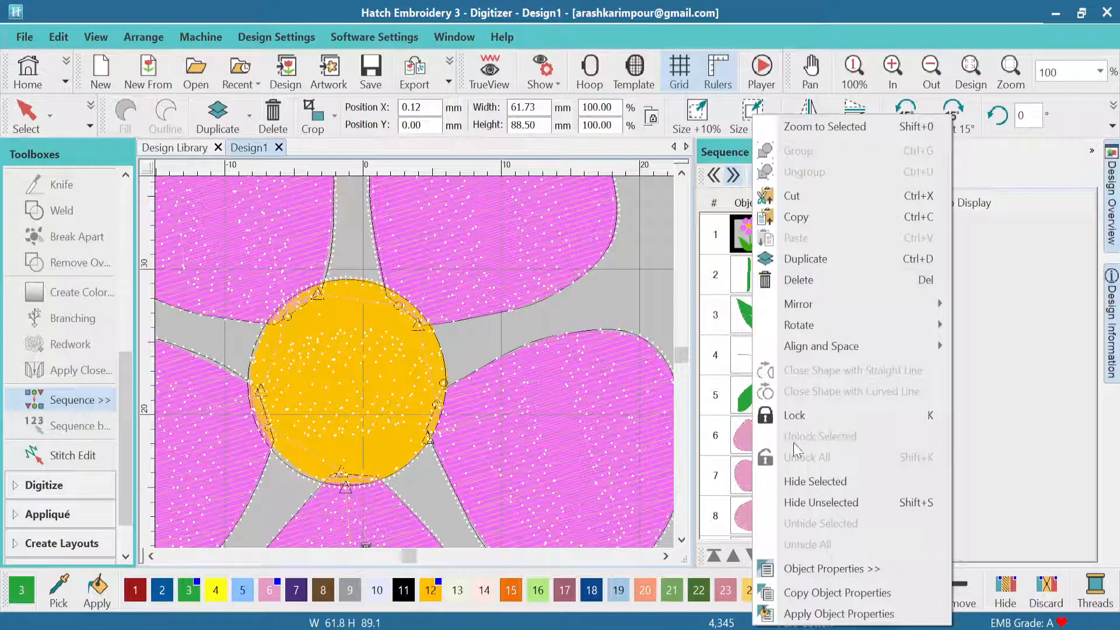
left_click(810, 481)
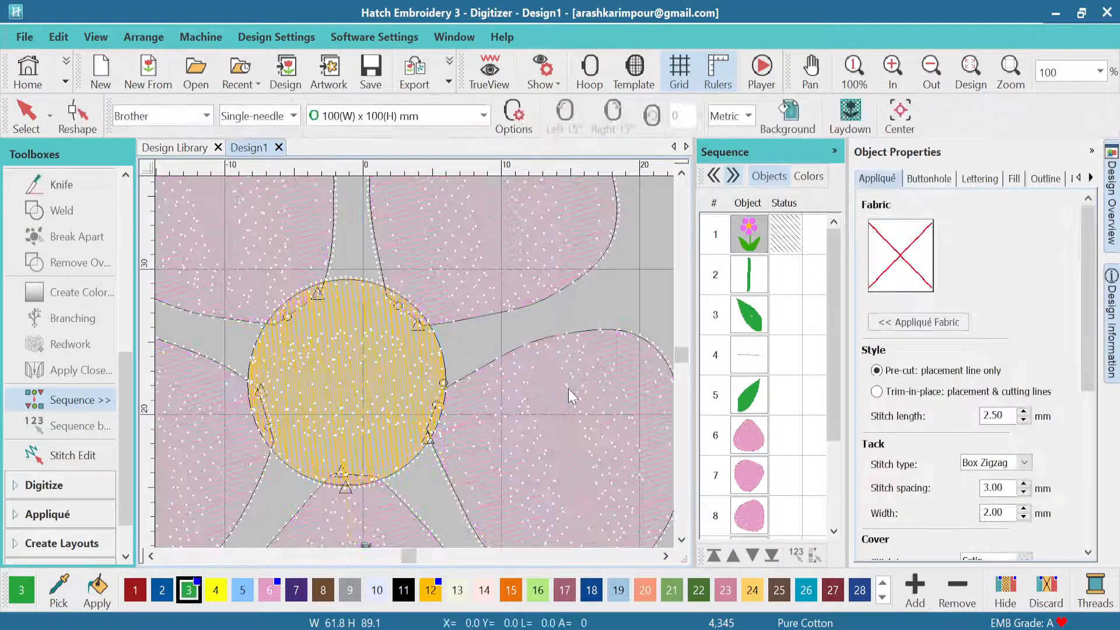
Hide the yellow centre, object 11, to expose the petals' start and end points, and clear the selection.
left_click_drag(837, 395, 839, 491)
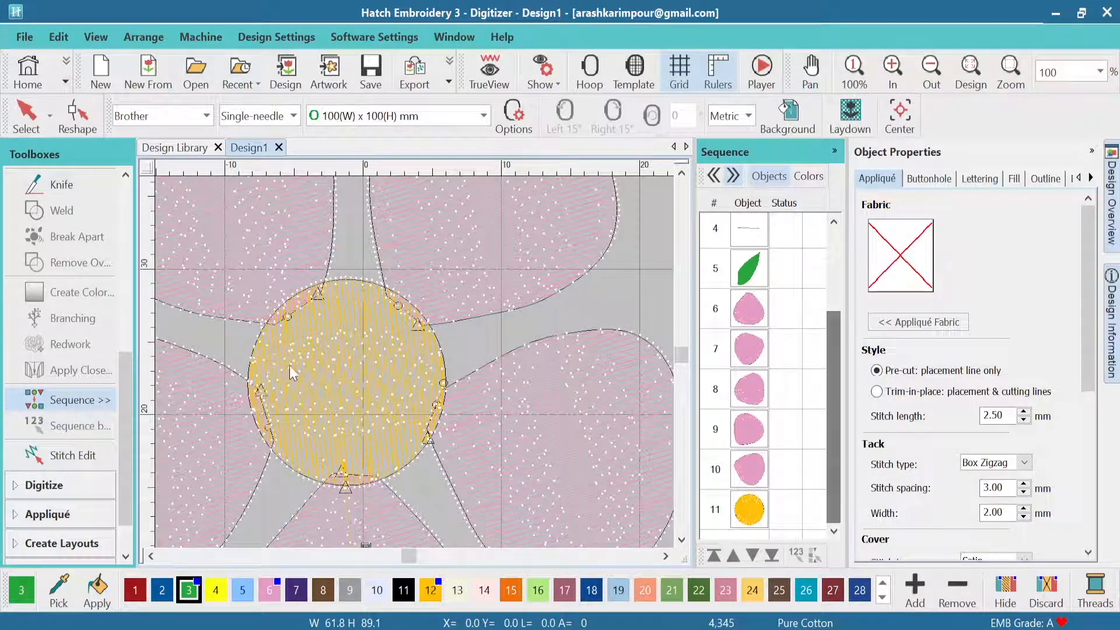
left_click(752, 508)
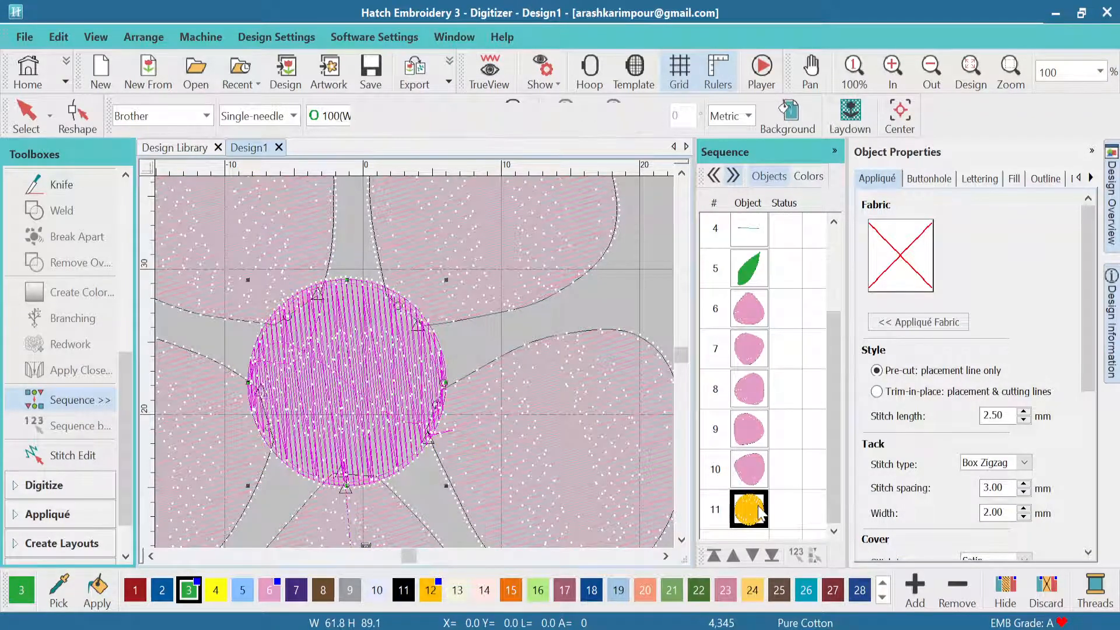
right_click(759, 512)
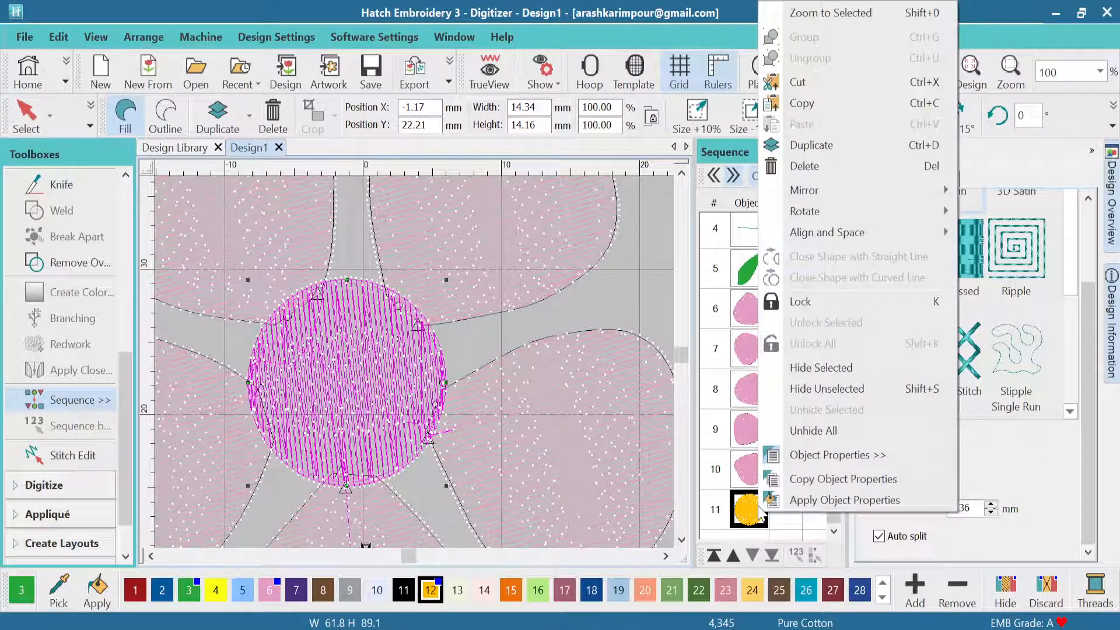
left_click(815, 368)
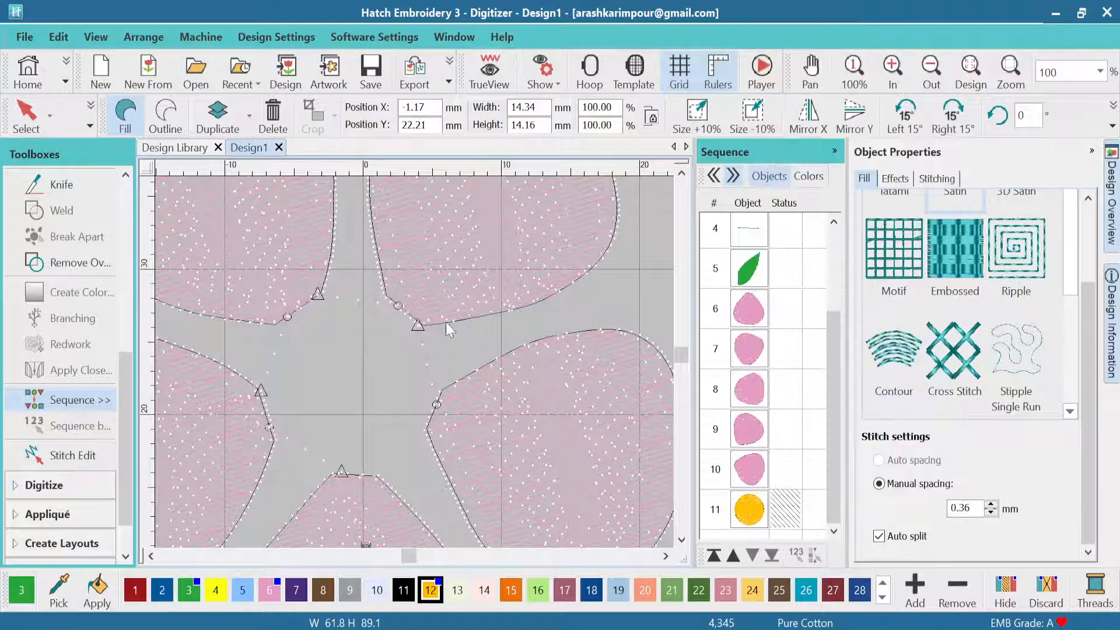
scroll(415, 363, "up", 1)
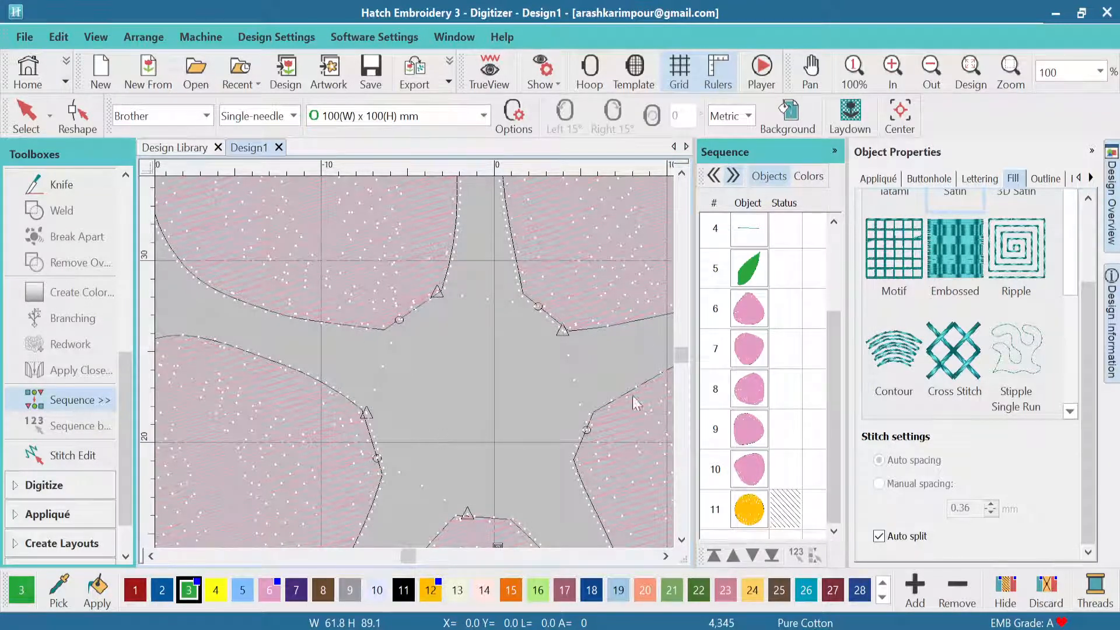
Digitize an open Single Run line, about 5.7 mm wide and 3.5 mm high, from the bottom petal's end point to the left petal's start point.
left_click(517, 470)
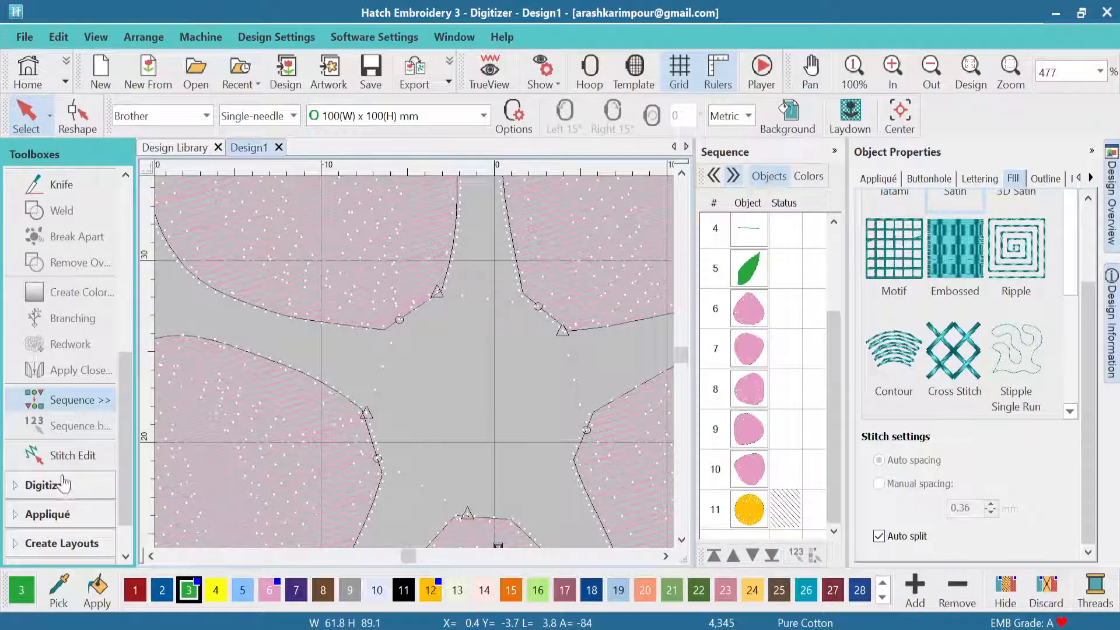
scroll(121, 463, "down", 2)
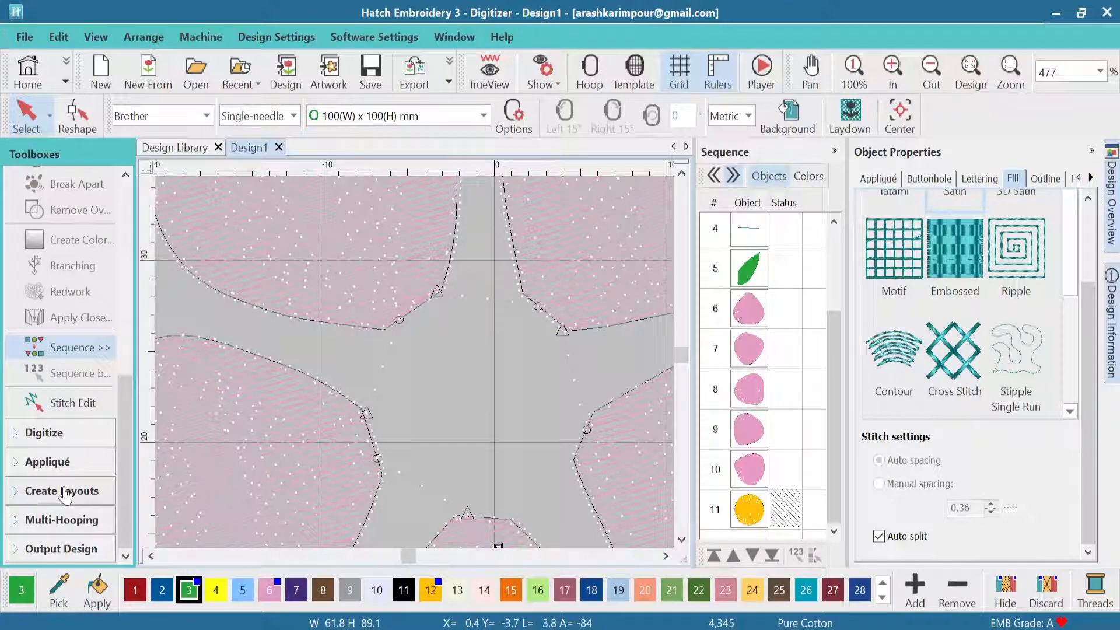
left_click(62, 433)
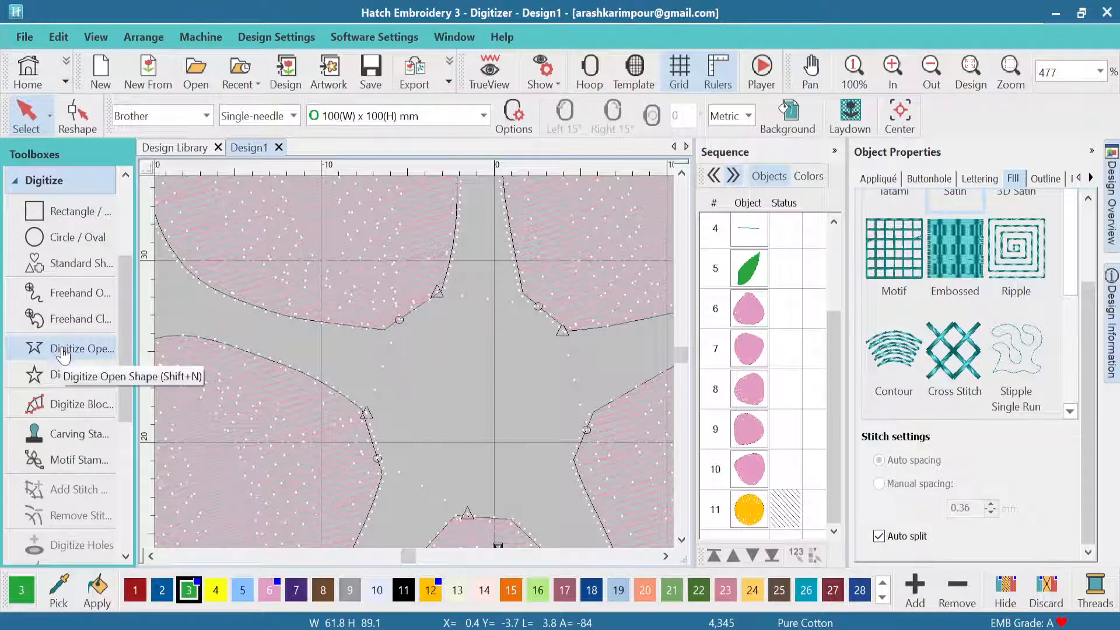
left_click(66, 350)
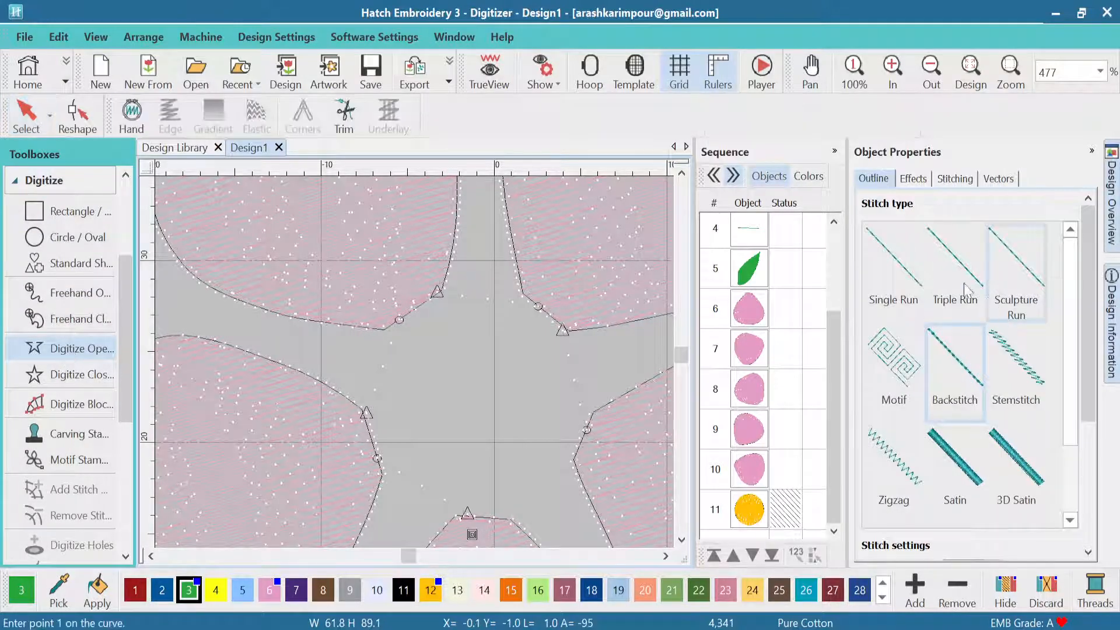
left_click(906, 273)
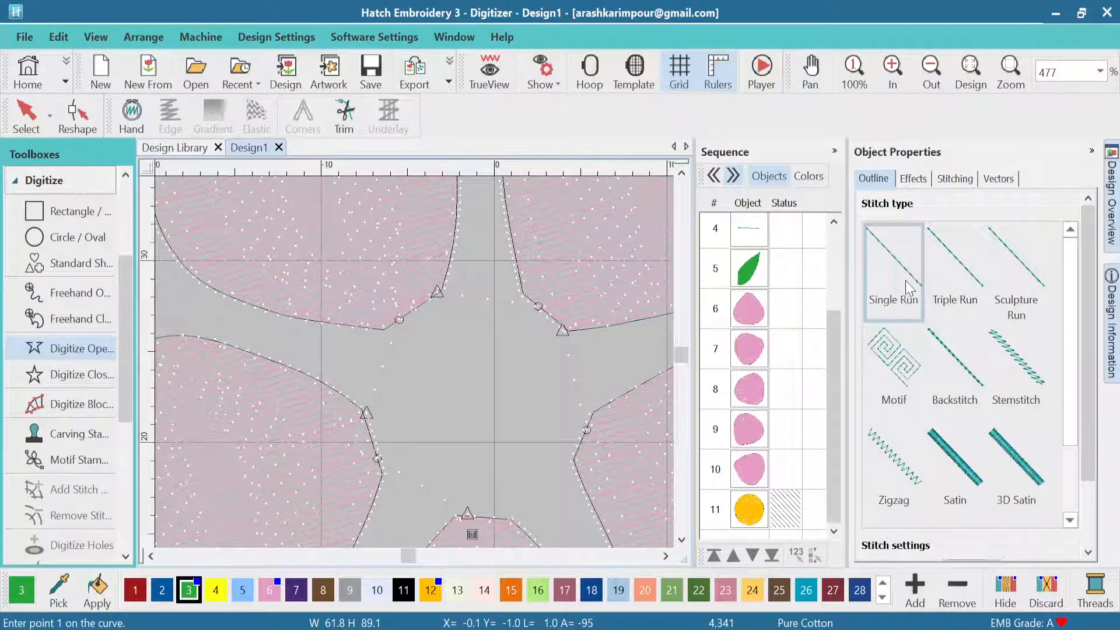
left_click(470, 511)
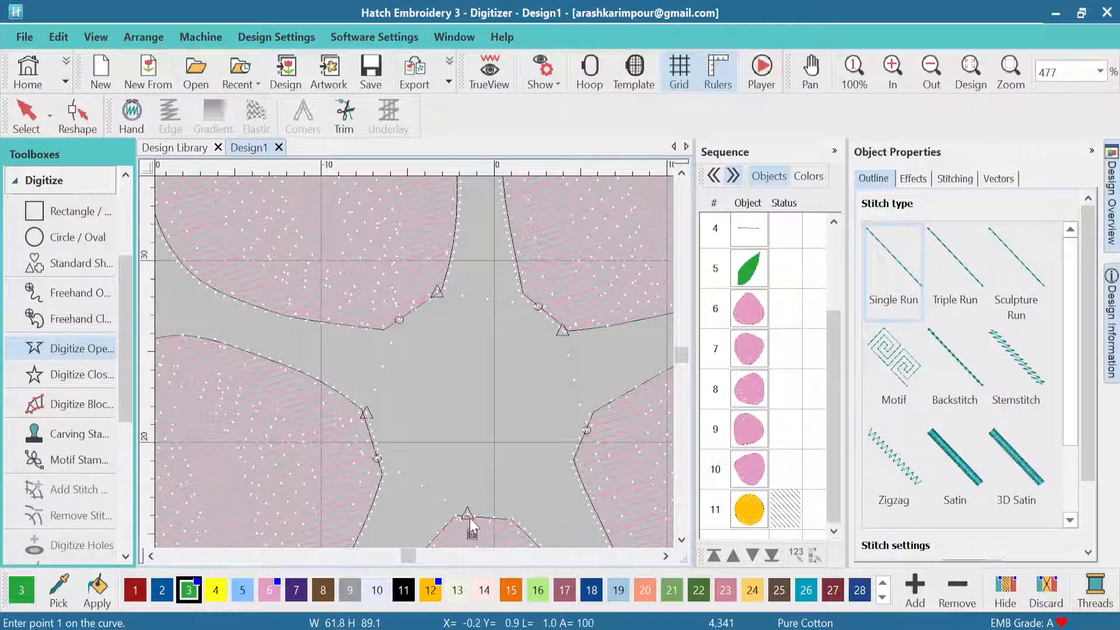
left_click(376, 458)
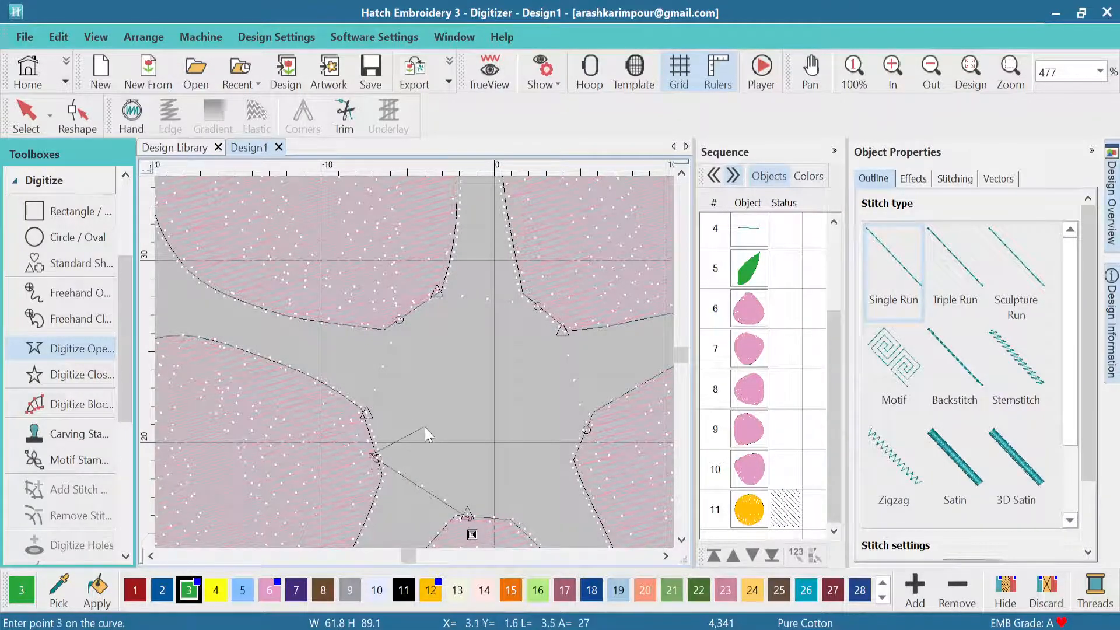
key("Return")
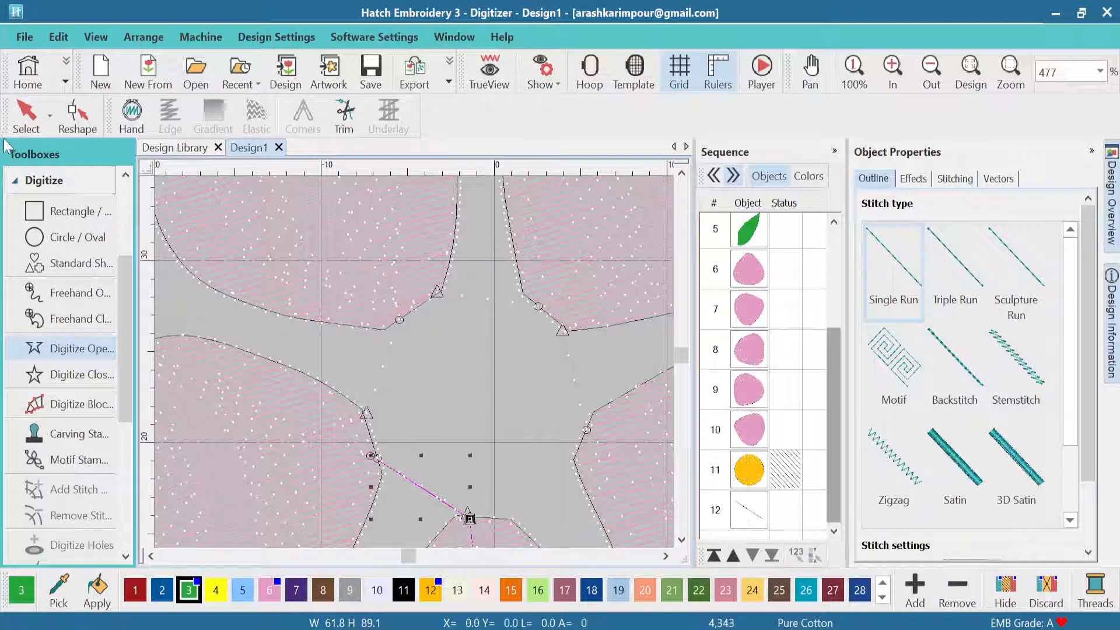
Resequence the new connector line to position 7, between the bottom petal and the left petal, and select the left petal.
left_click(747, 510)
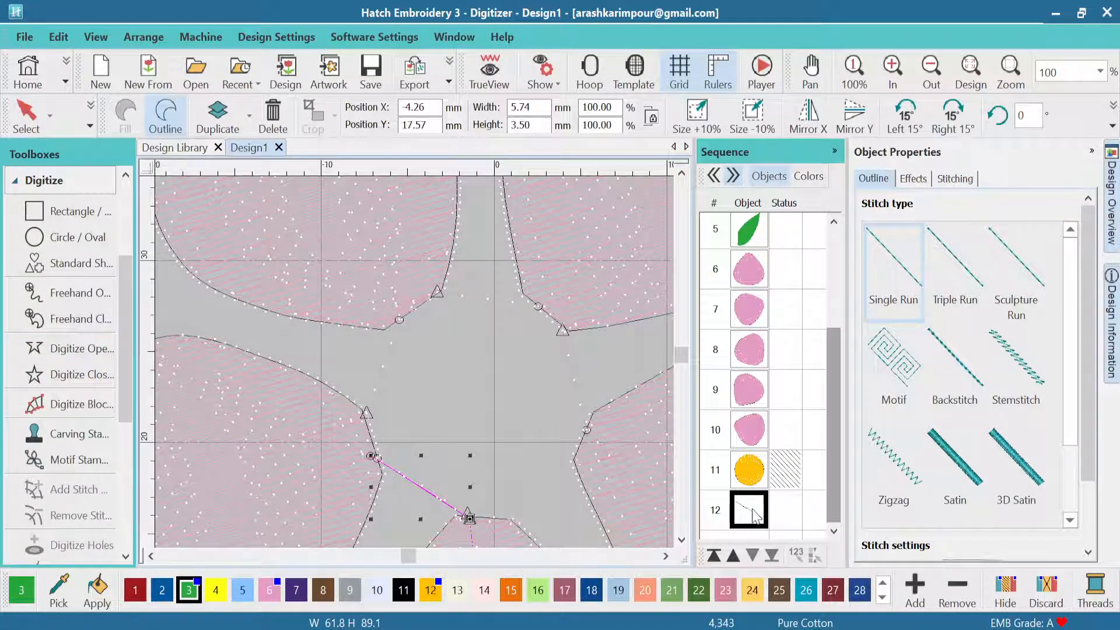
mouse_move(751, 508)
left_mouse_down()
mouse_move(733, 356)
mouse_move(748, 303)
left_mouse_up()
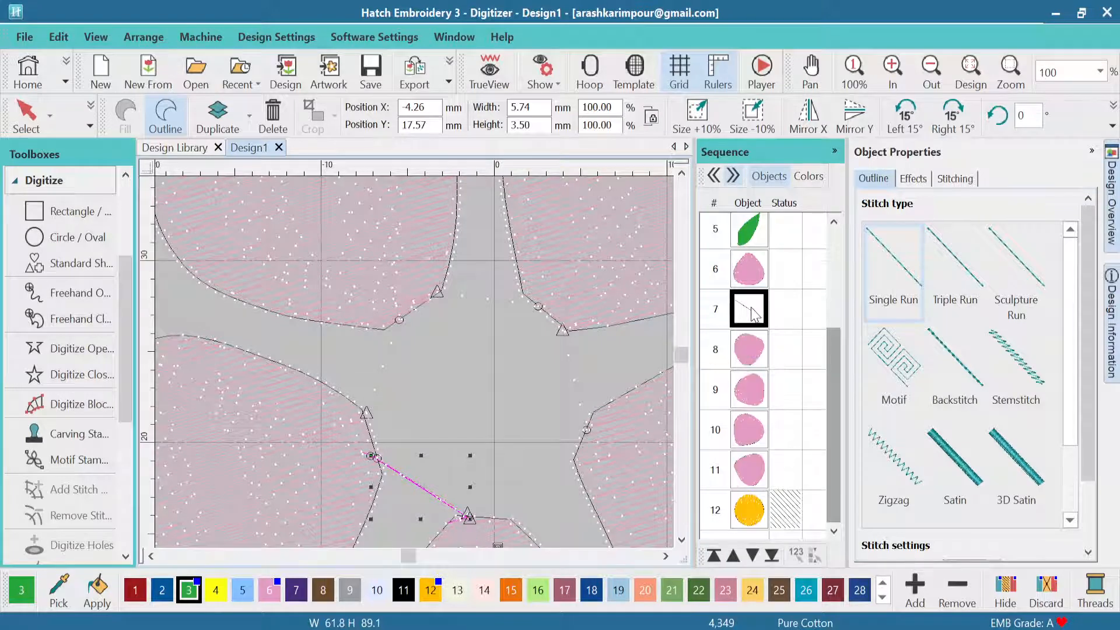
left_click(738, 362)
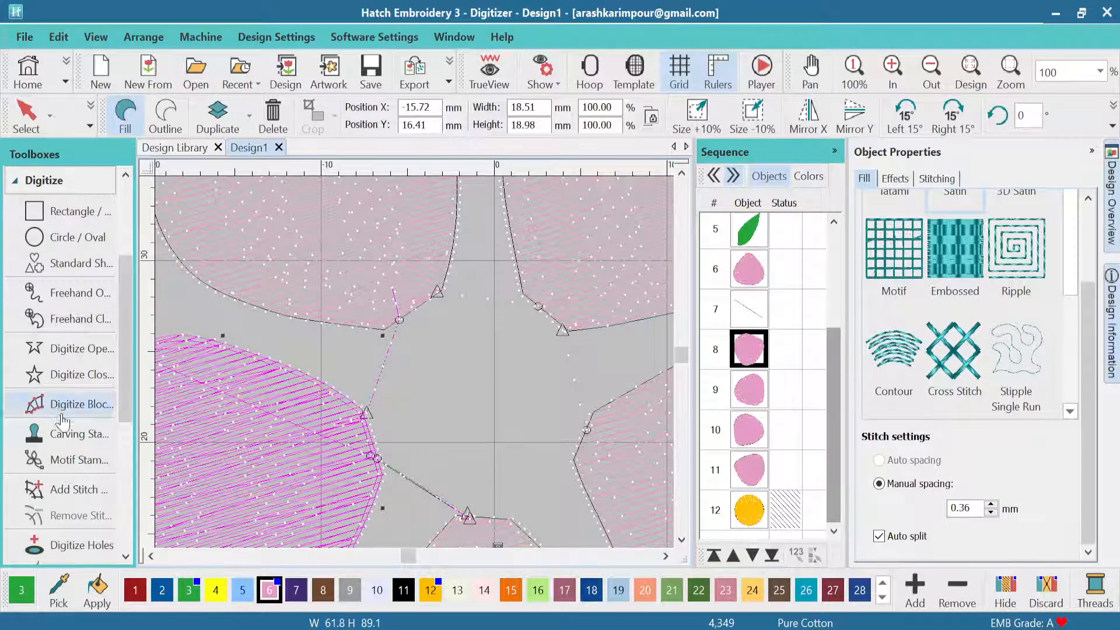
Digitize a Single Run connector about 6 mm high from the left petal's end point to the upper-left petal's start point, and resequence it to position 9.
left_click(66, 348)
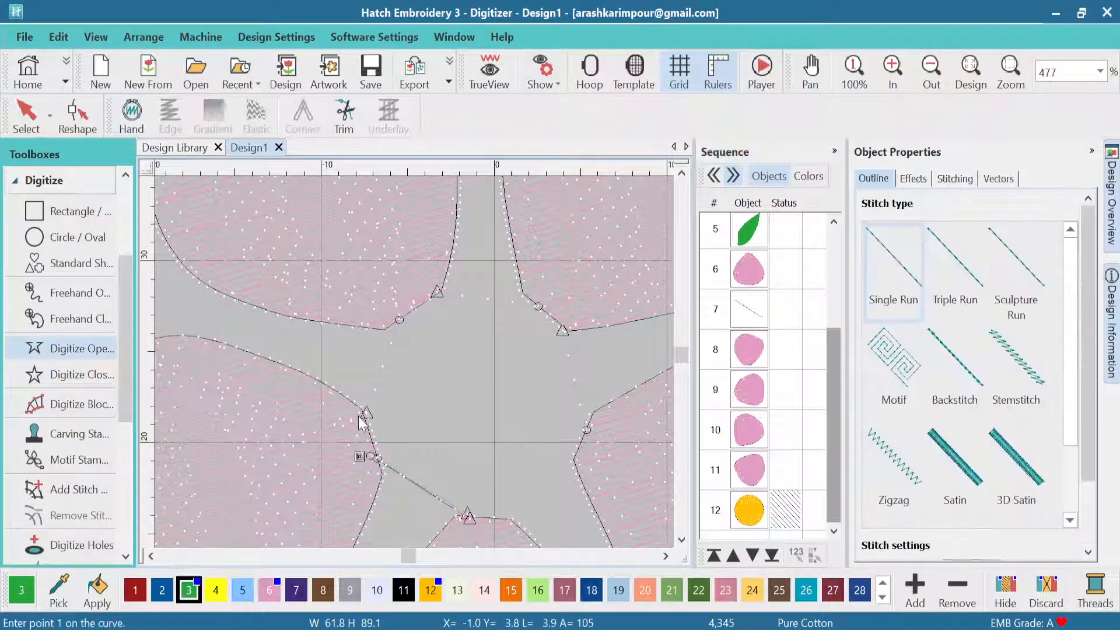
left_click(361, 415)
right_click(399, 318)
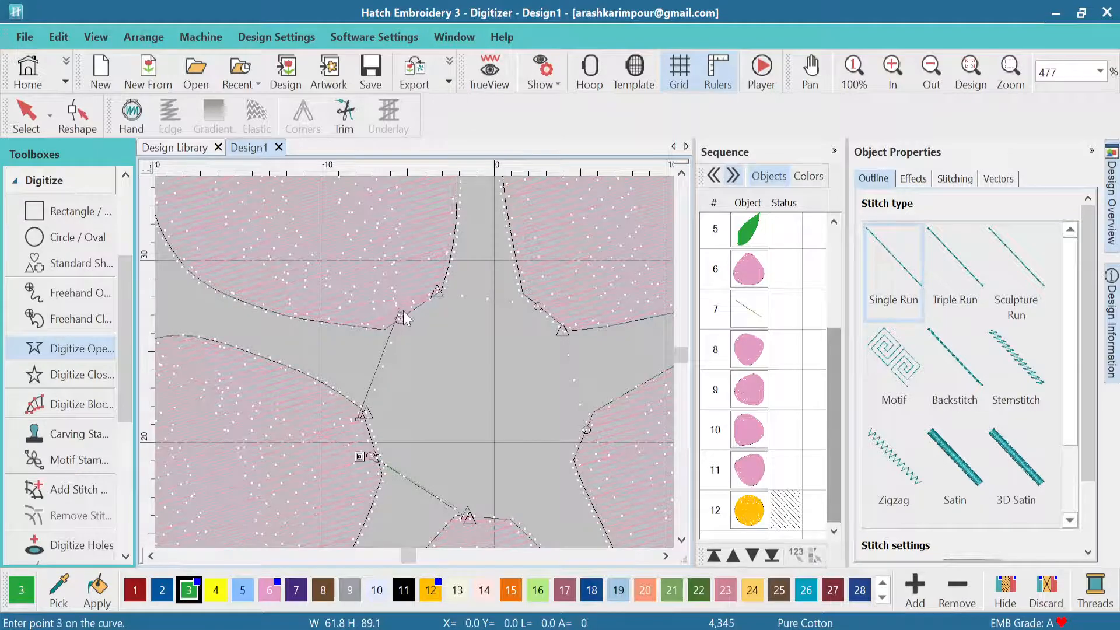
key("Return")
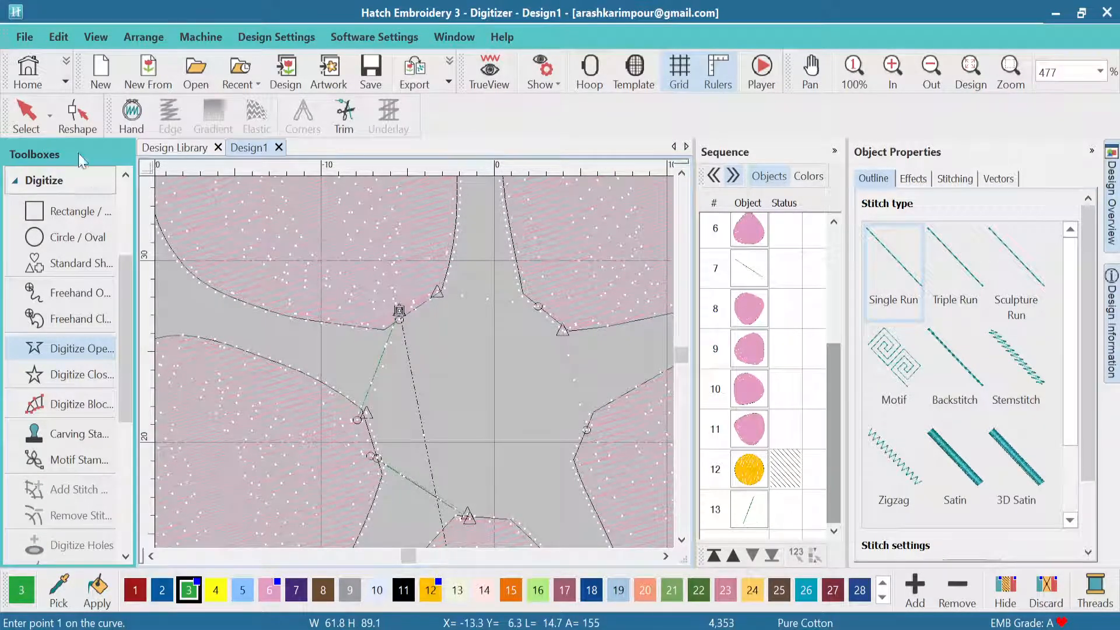
left_click(752, 516)
left_click_drag(752, 515, 758, 347)
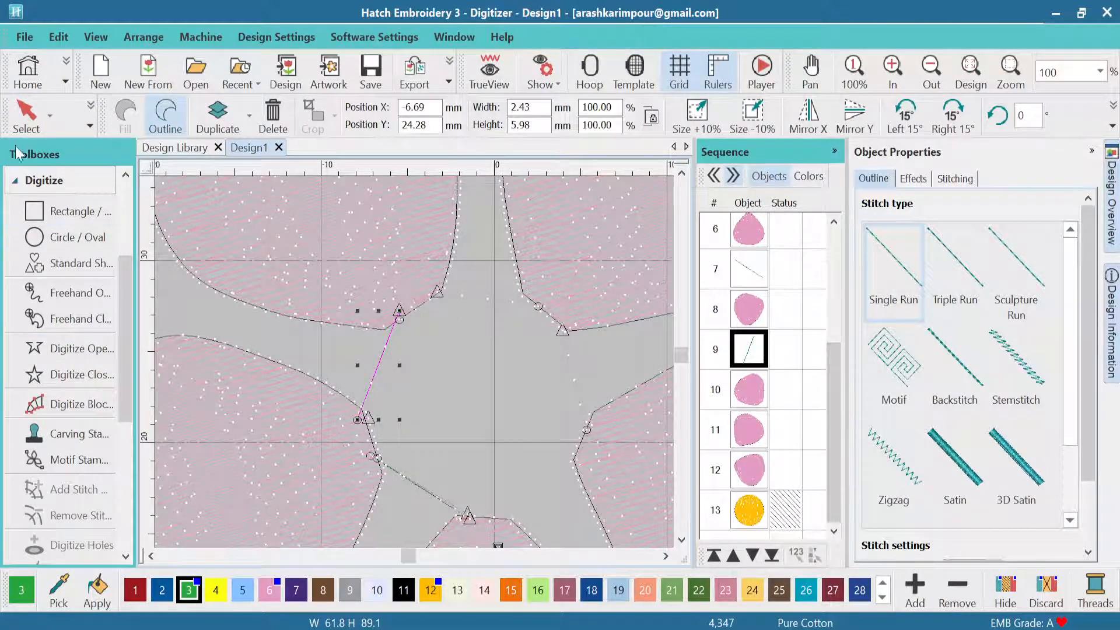
Digitize a Single Run connector about 7.4 mm wide from the upper-left petal's end point to the upper-right petal's start point, and resequence it to position 11.
left_click(46, 348)
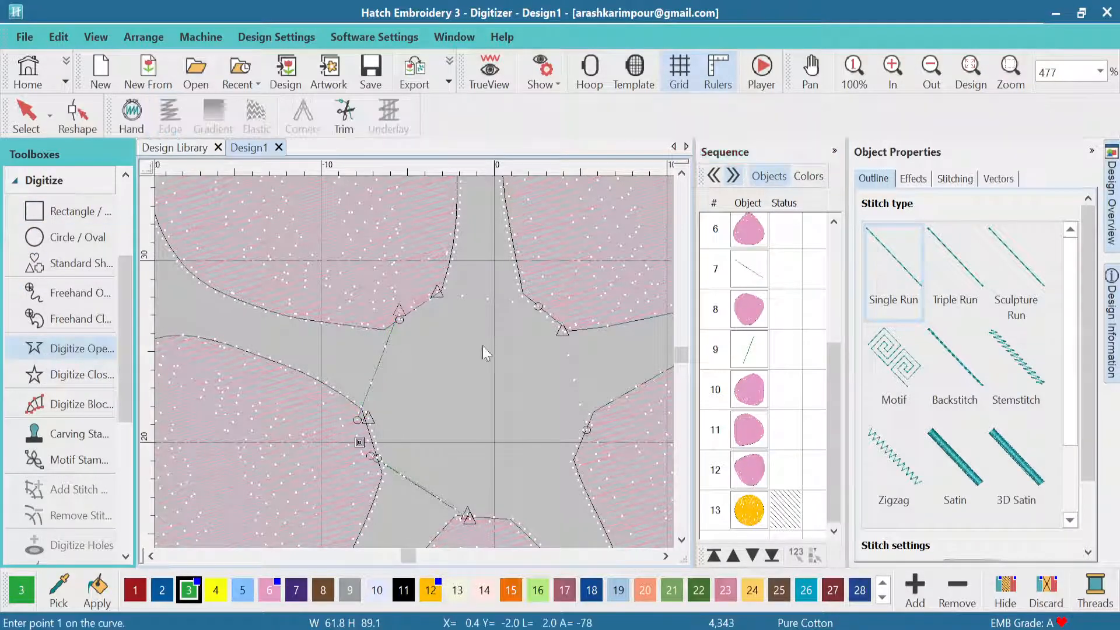
left_click(427, 291)
left_click(548, 304)
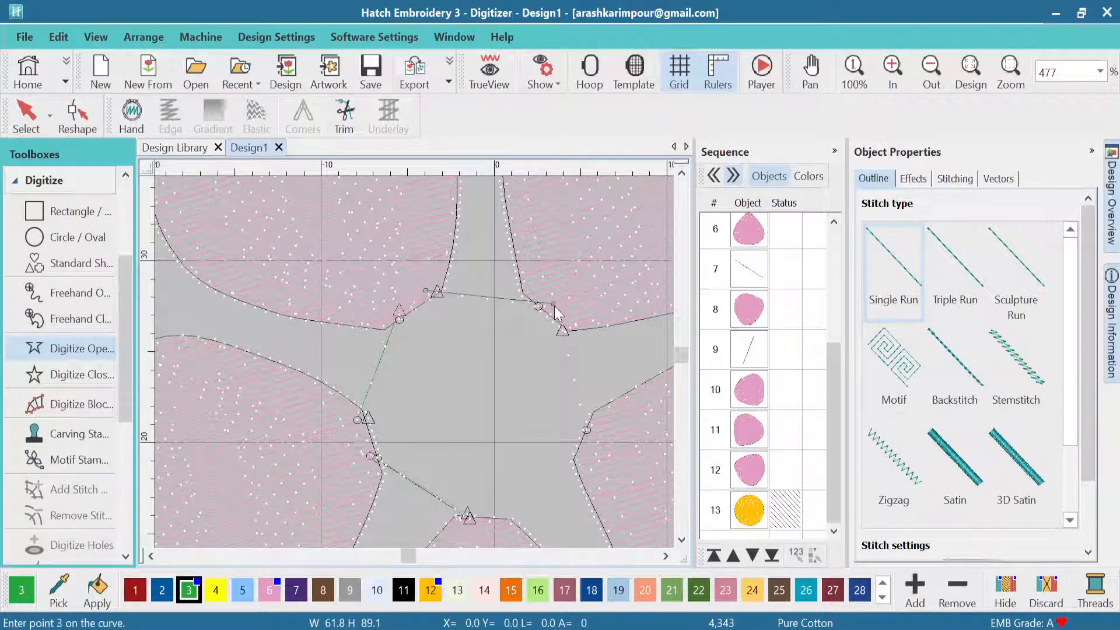
key("Return")
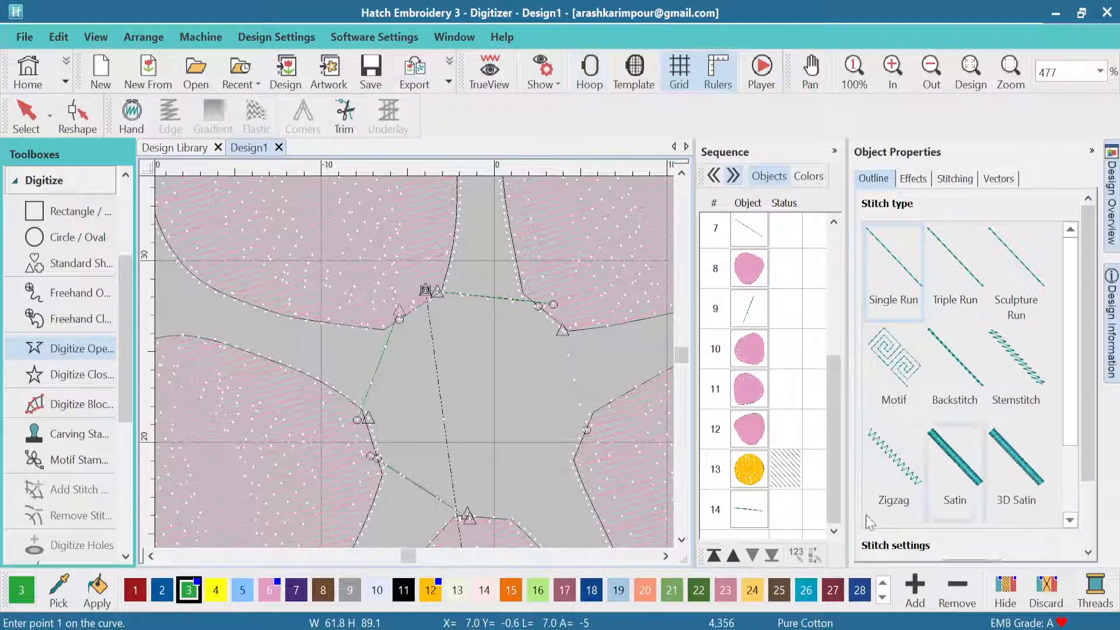
left_click(744, 512)
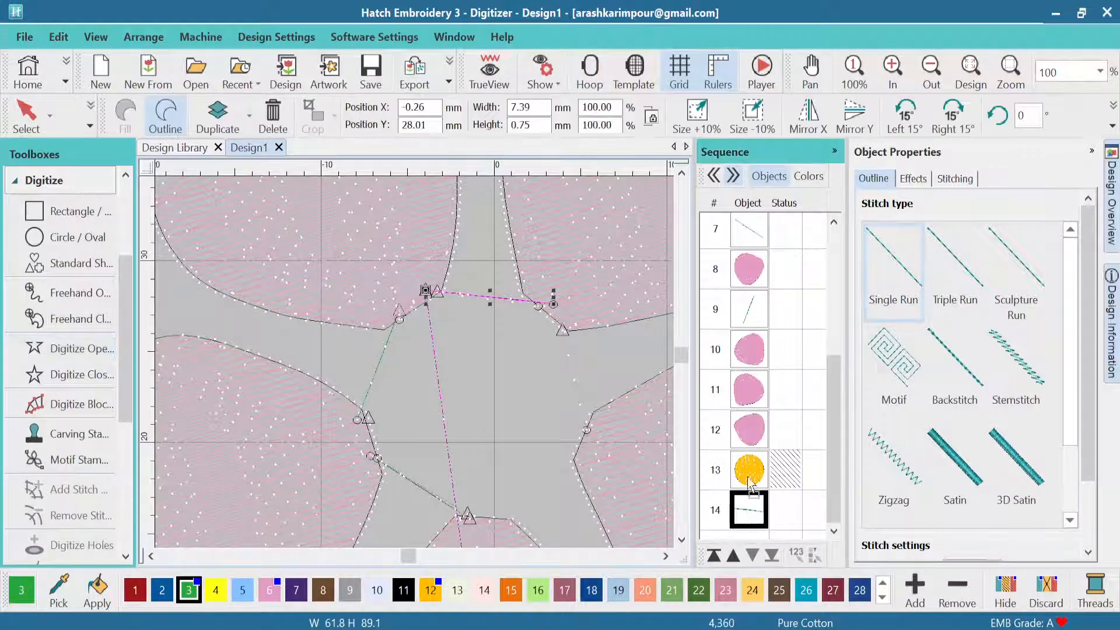
left_click_drag(759, 382, 758, 387)
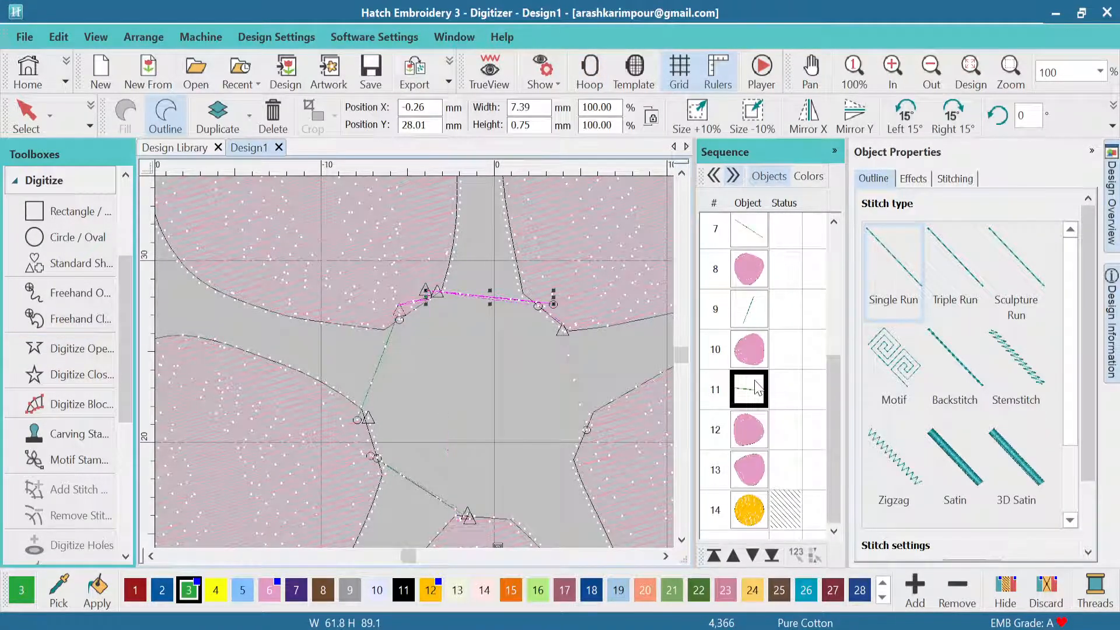
Digitize a Single Run connector about 6.1 mm high from the upper-right petal's end point to the right petal's start point, and resequence it to position 13.
left_click(65, 349)
left_click(564, 317)
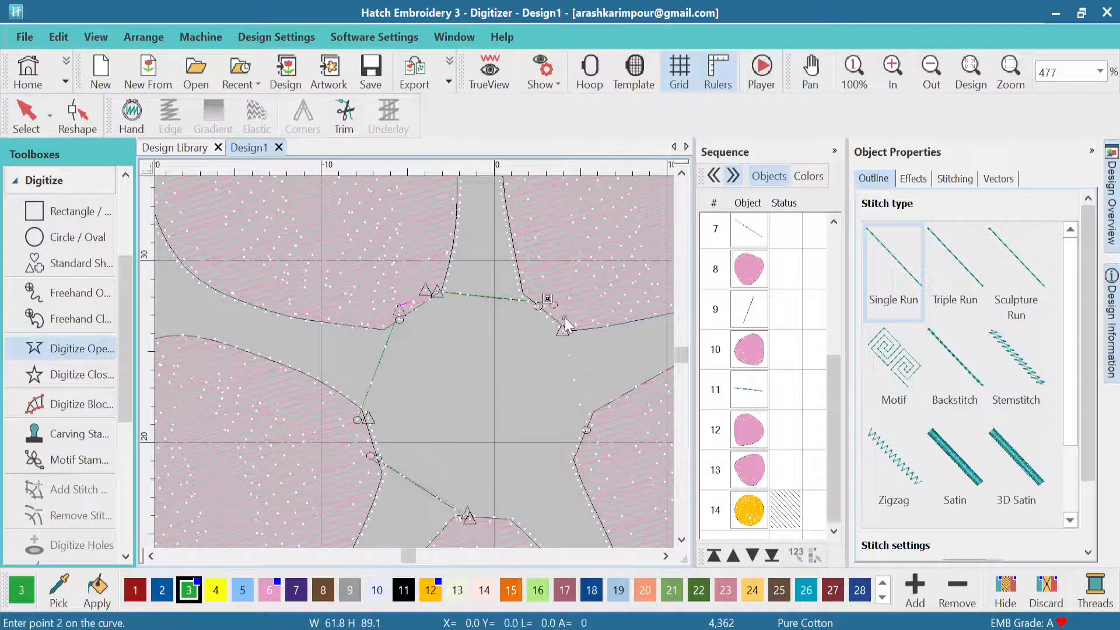
left_click(589, 428)
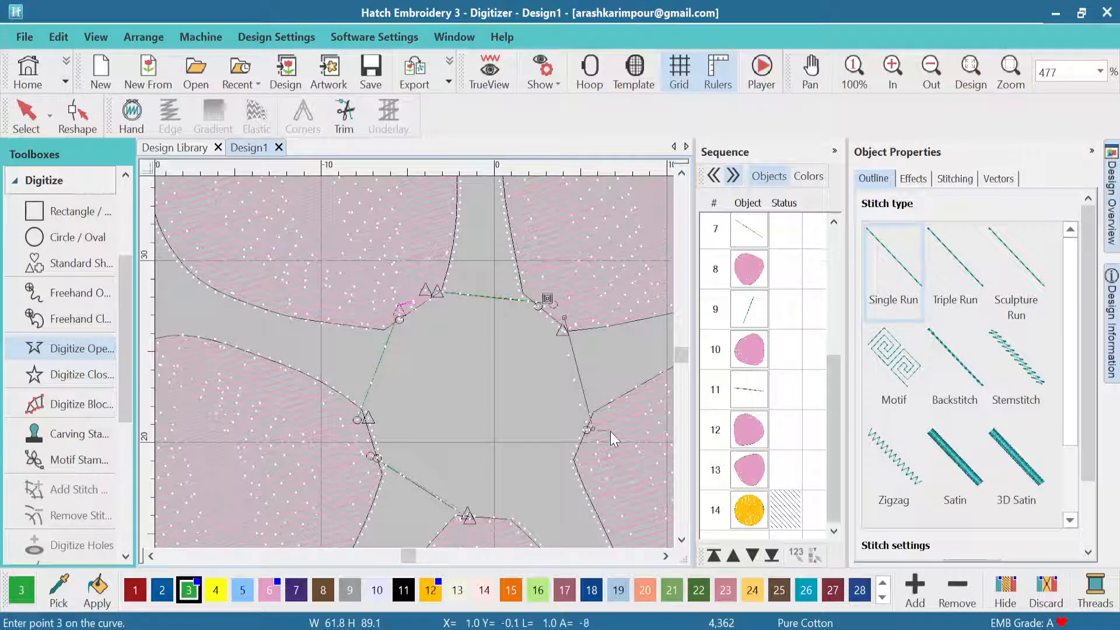
key("Return")
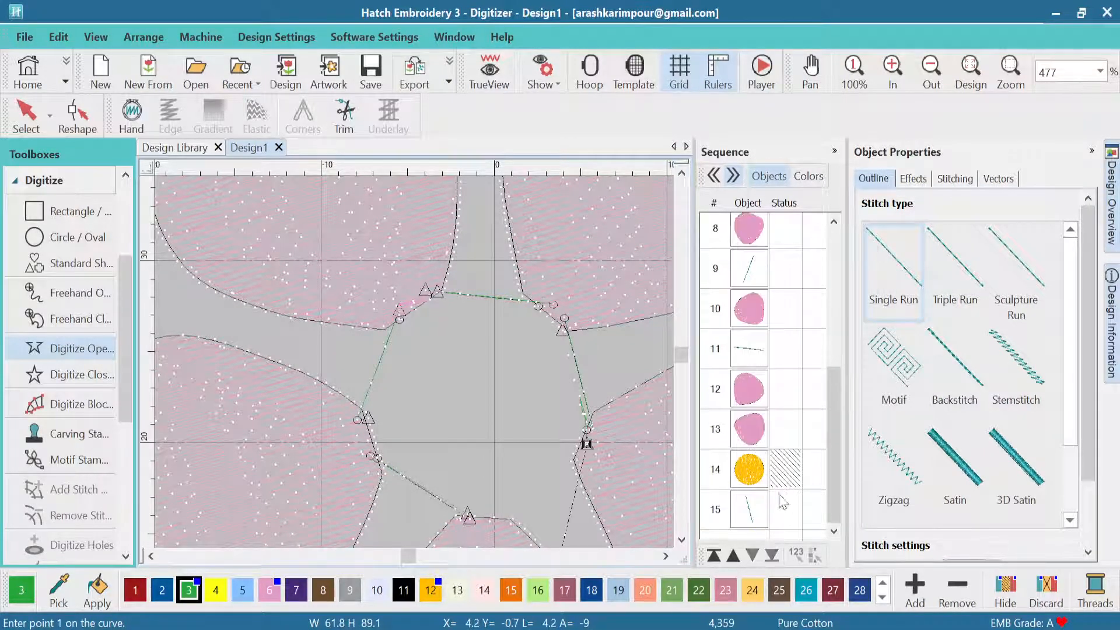
left_click(756, 515)
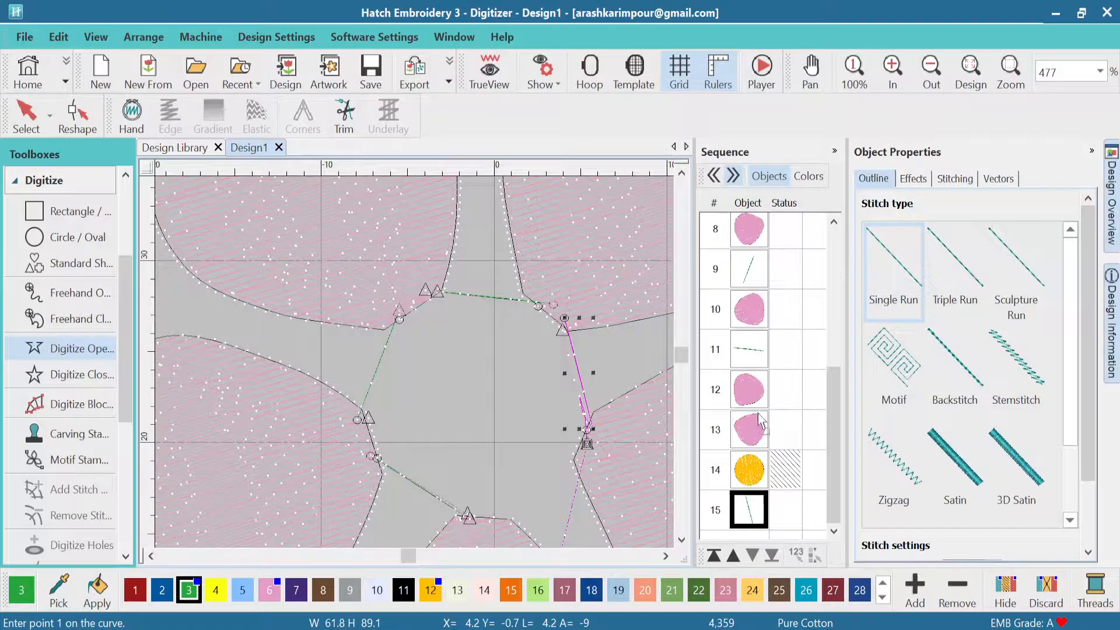
left_click_drag(756, 408, 757, 413)
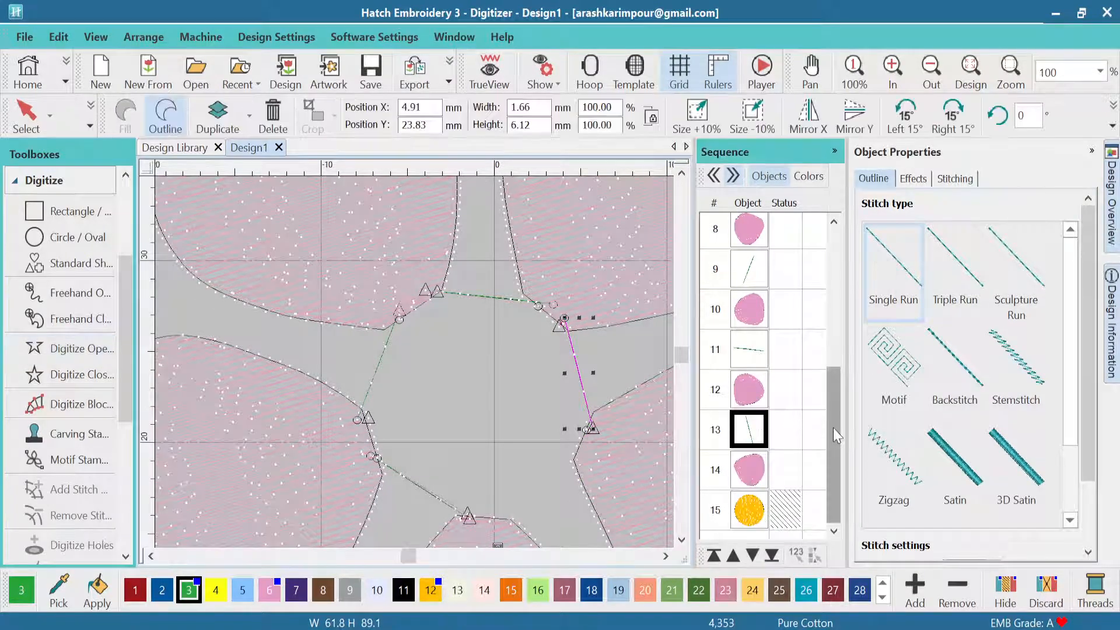
Recolor the four connector lines, objects 7, 9, 11 and 13, to the petals' pink, color 6.
left_click_drag(833, 428, 849, 371)
left_click(758, 318)
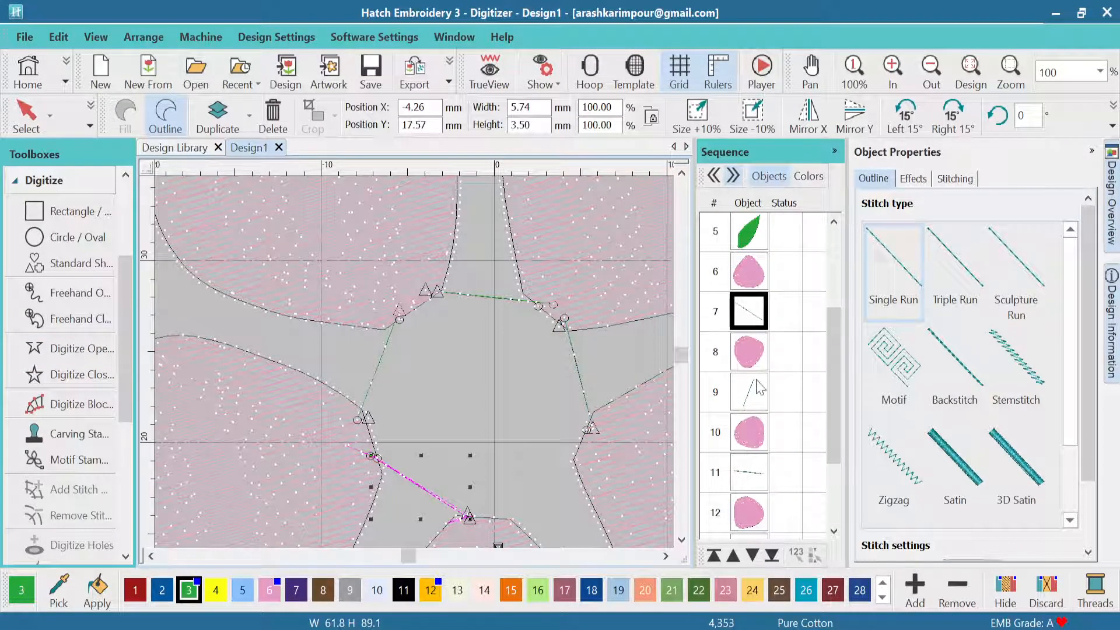
left_click(757, 406, "ctrl")
left_click(758, 471, "ctrl")
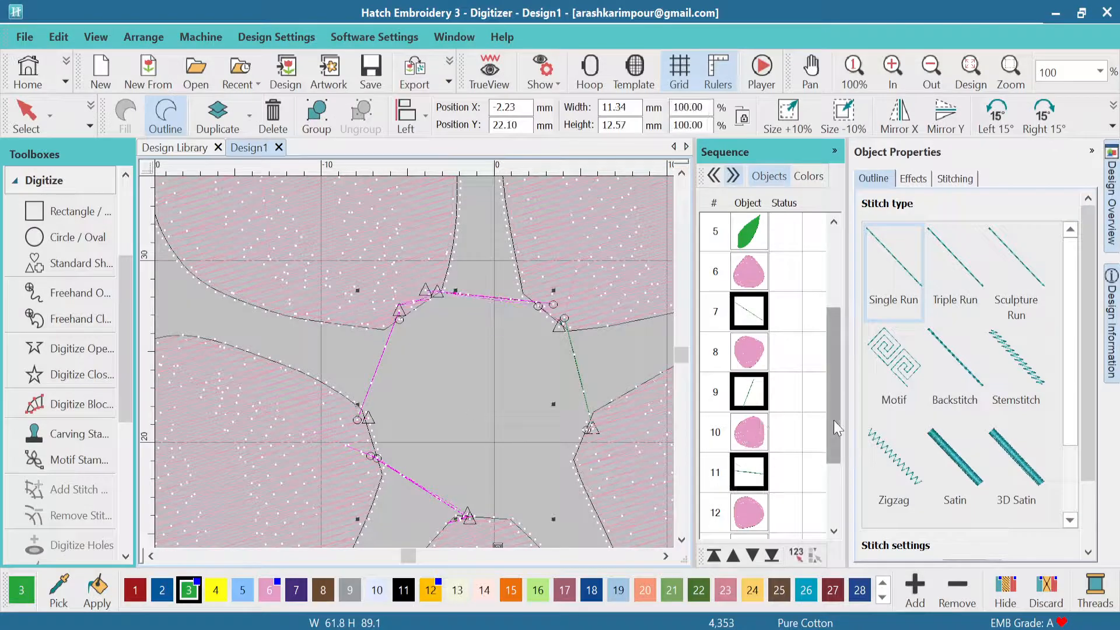
left_click_drag(834, 420, 834, 478)
left_click(752, 449, "ctrl")
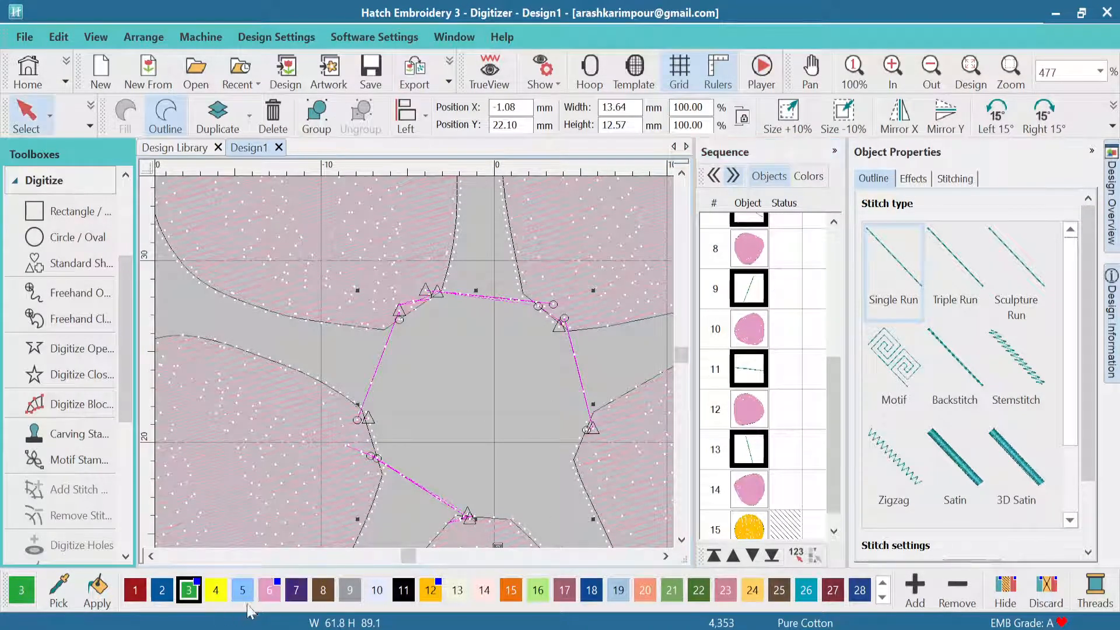
left_click(270, 591)
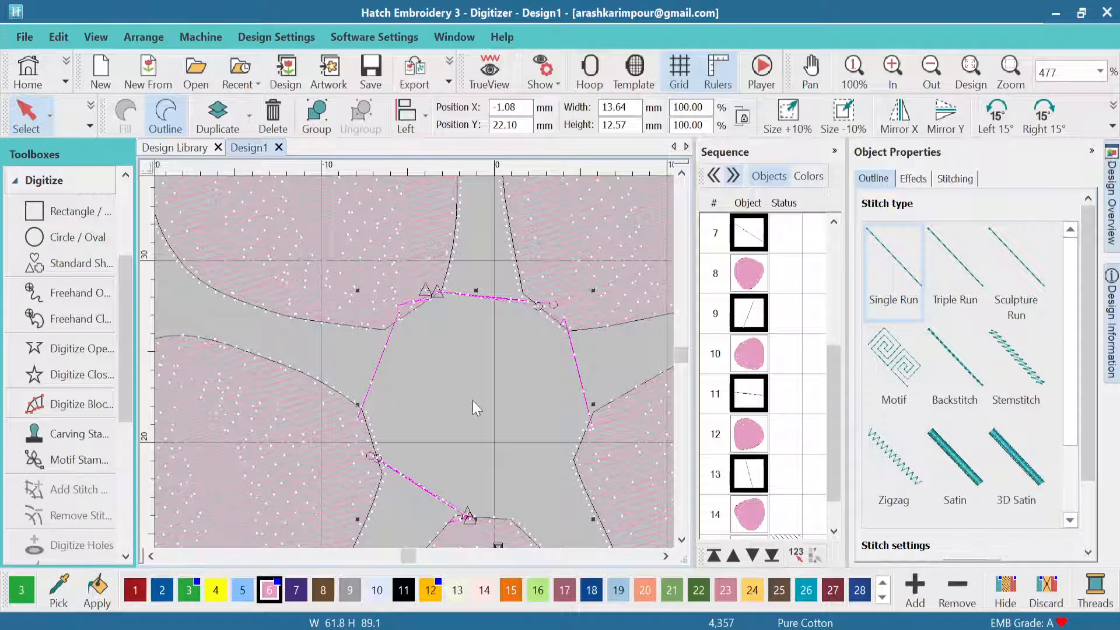
Unhide the yellow flower centre, object 15, clear the selection, and check the complete flower with its stem and leaves.
scroll(831, 439, "down", 1)
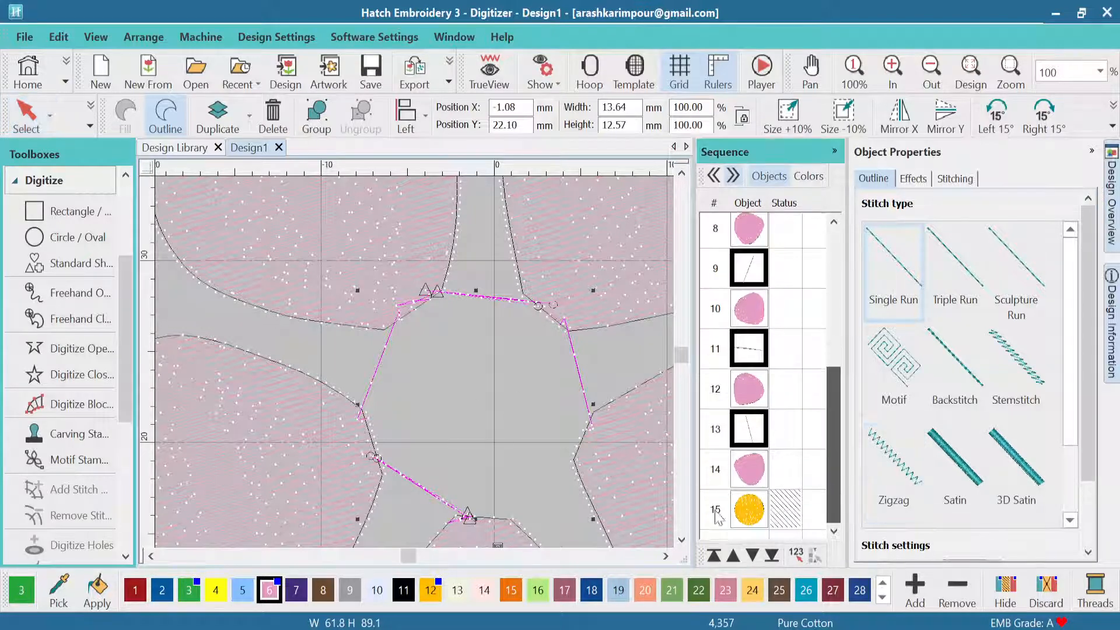
left_click(749, 509)
right_click(751, 511)
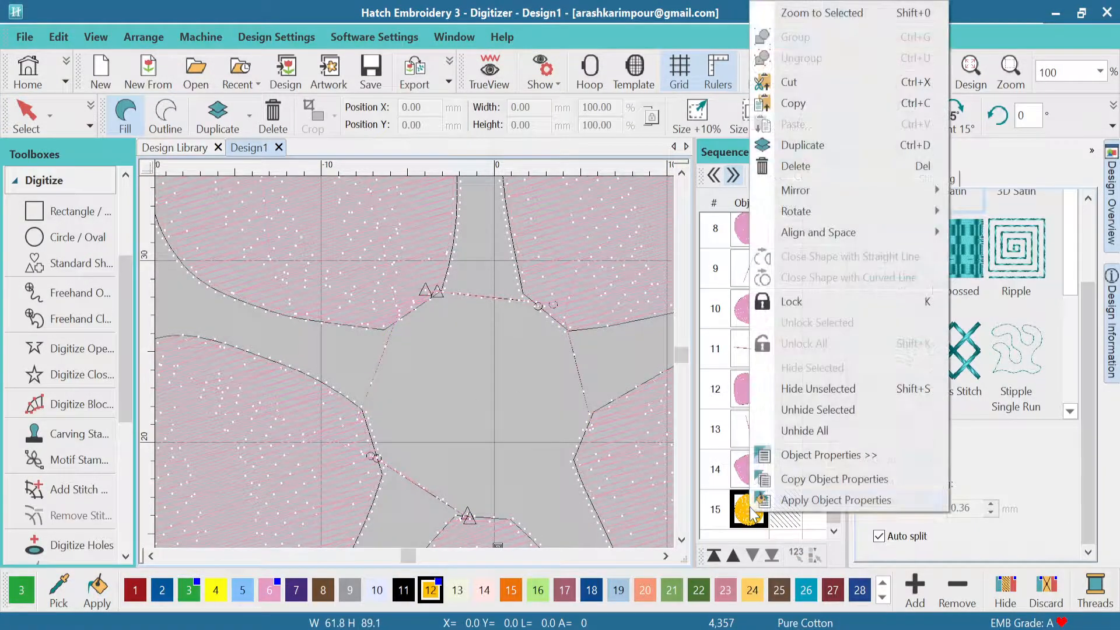
left_click(830, 410)
scroll(489, 393, "down", 5)
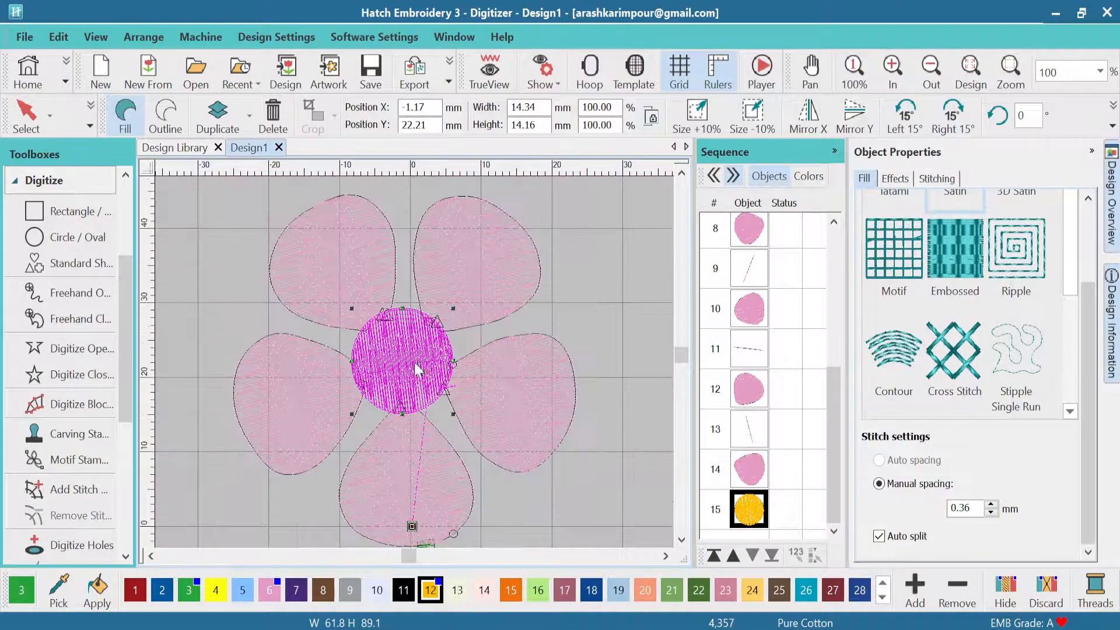
left_click(529, 415)
scroll(415, 362, "down", 2)
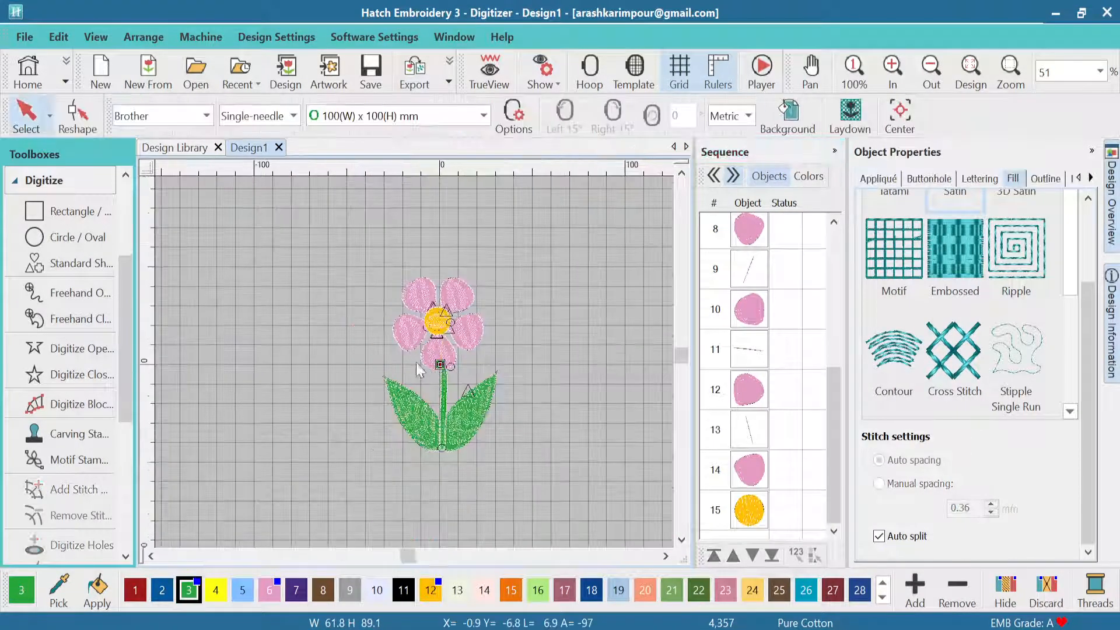
scroll(411, 361, "up", 2)
scroll(411, 362, "up", 2)
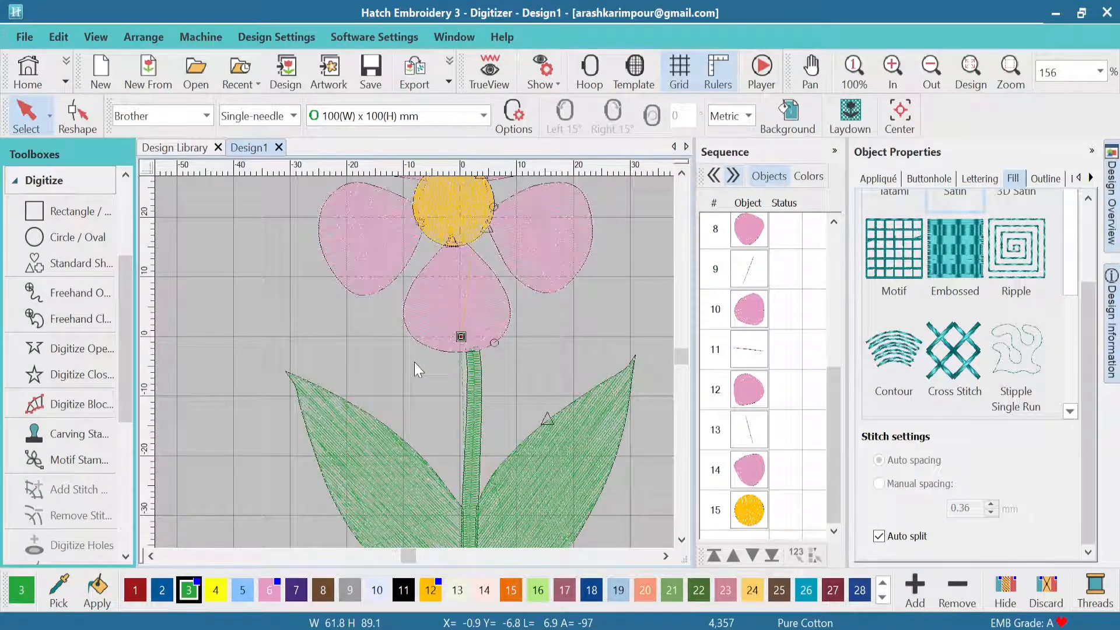
scroll(414, 362, "down", 3)
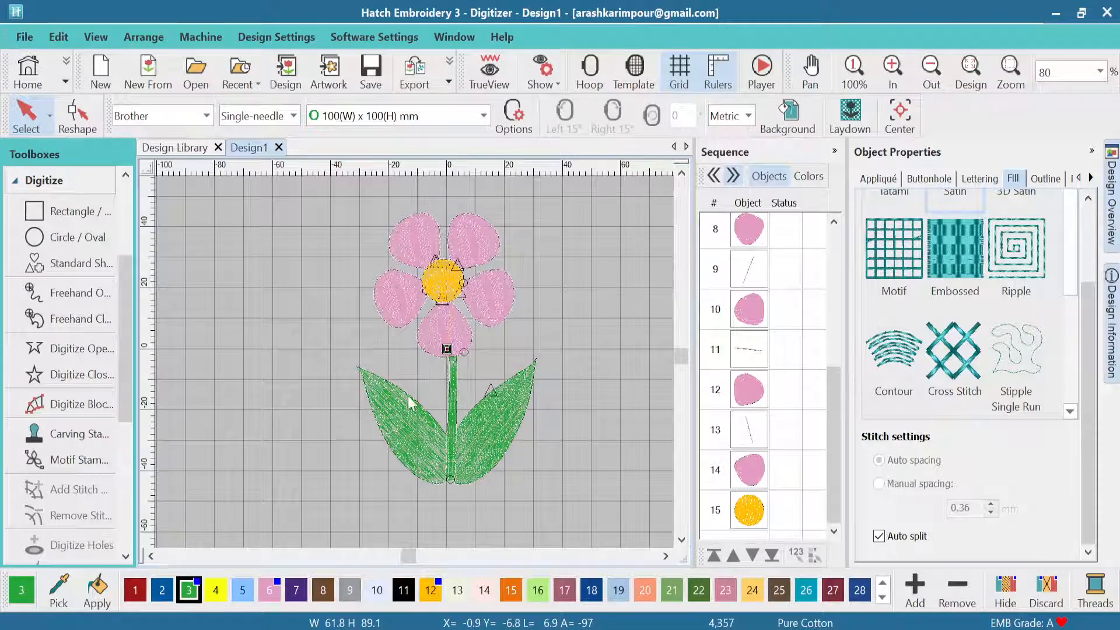
Start a green Single Run open outline at the stem's upper-left end and trace the stem's left edge down to the left leaf.
scroll(414, 362, "up", 1)
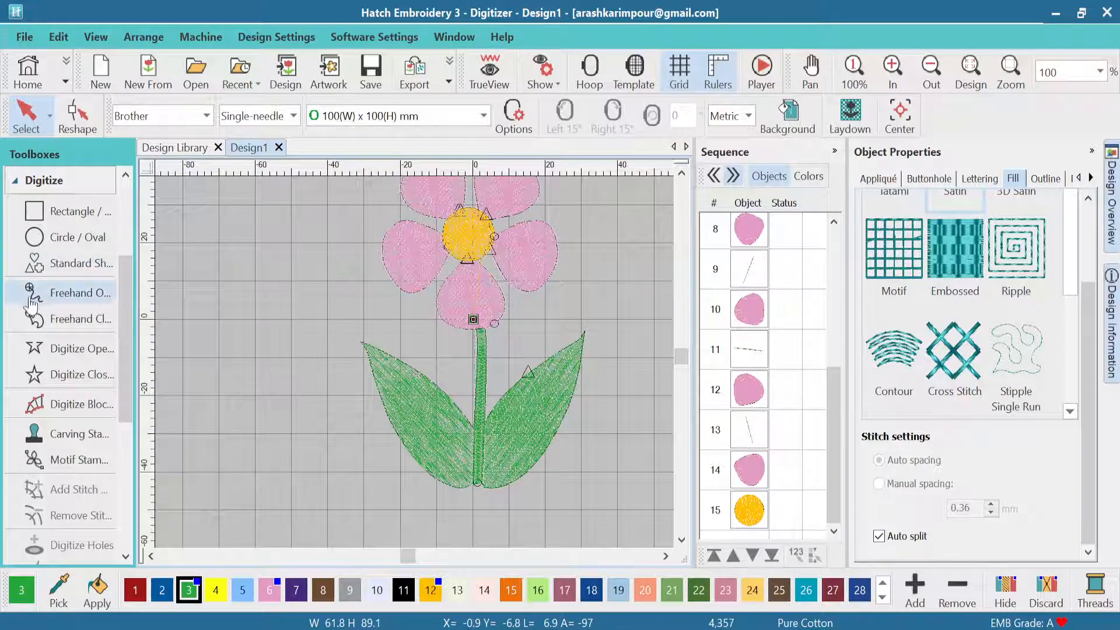
left_click(55, 351)
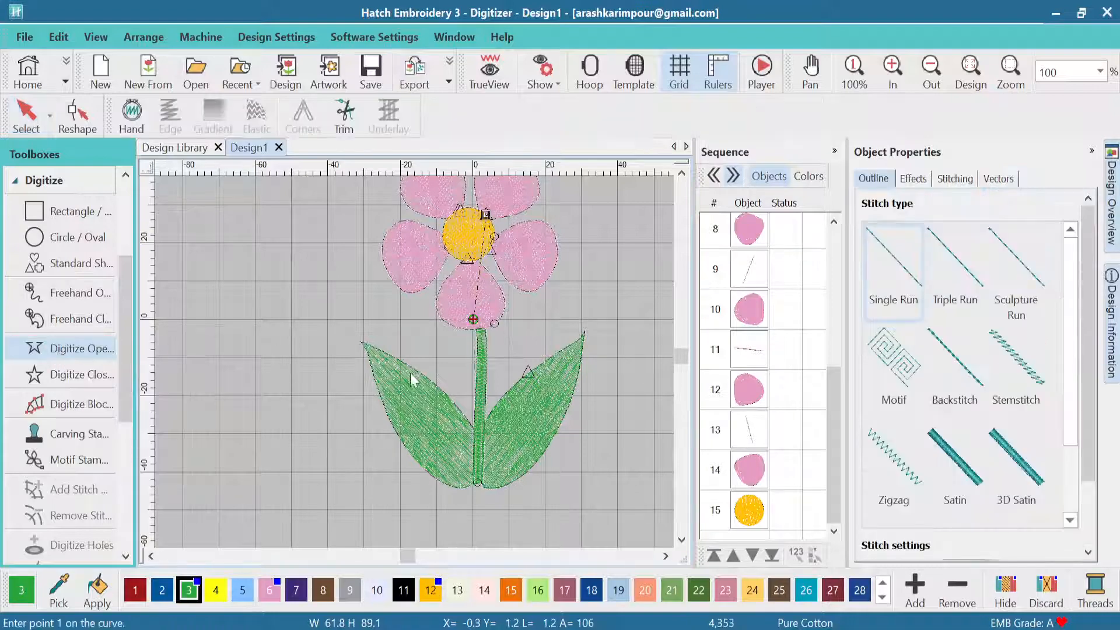
scroll(475, 363, "up", 5)
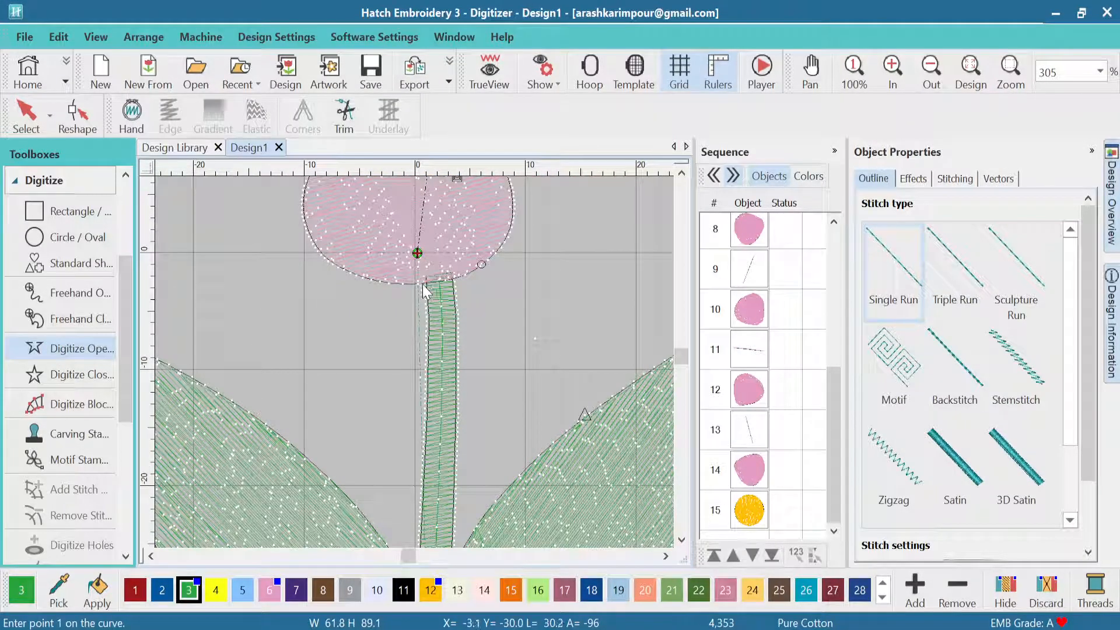
scroll(422, 294, "up", 1)
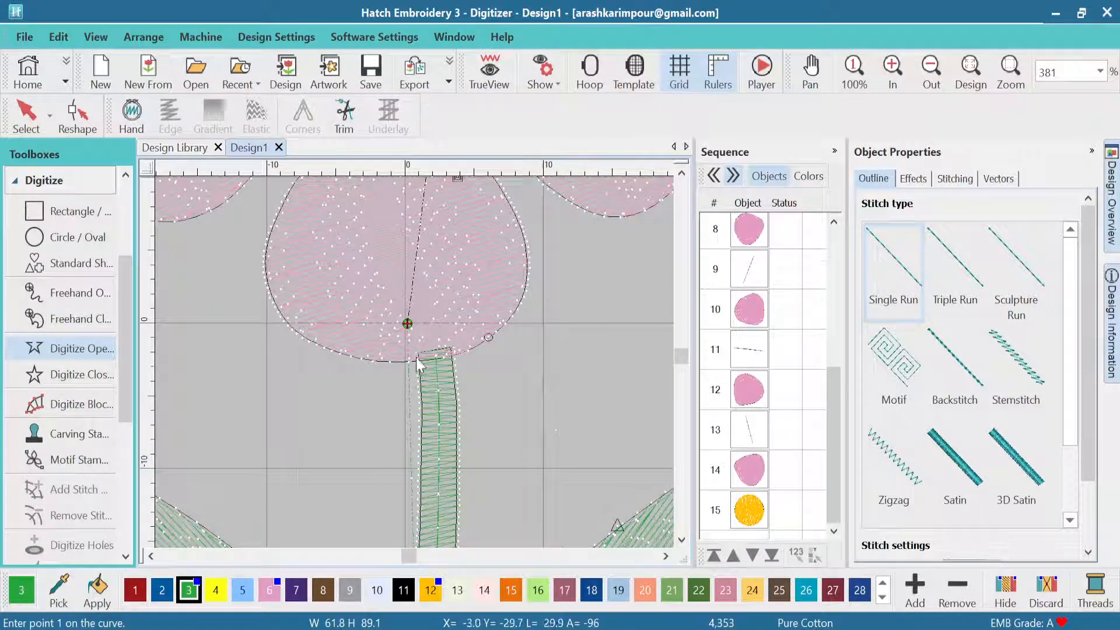
left_click(417, 361)
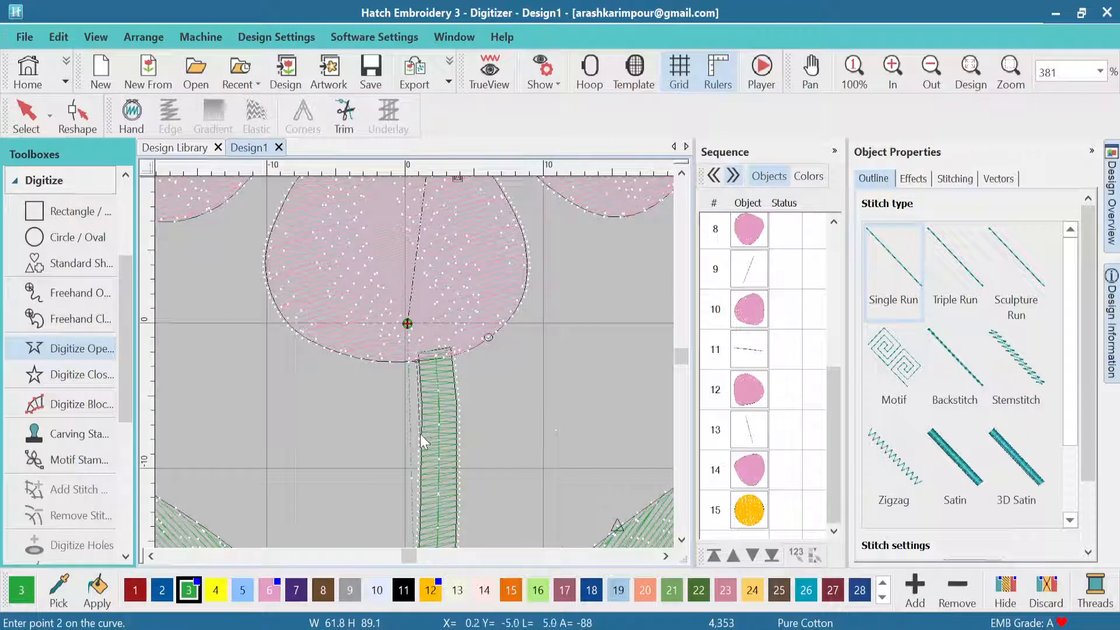
right_click(420, 434)
right_click(412, 430)
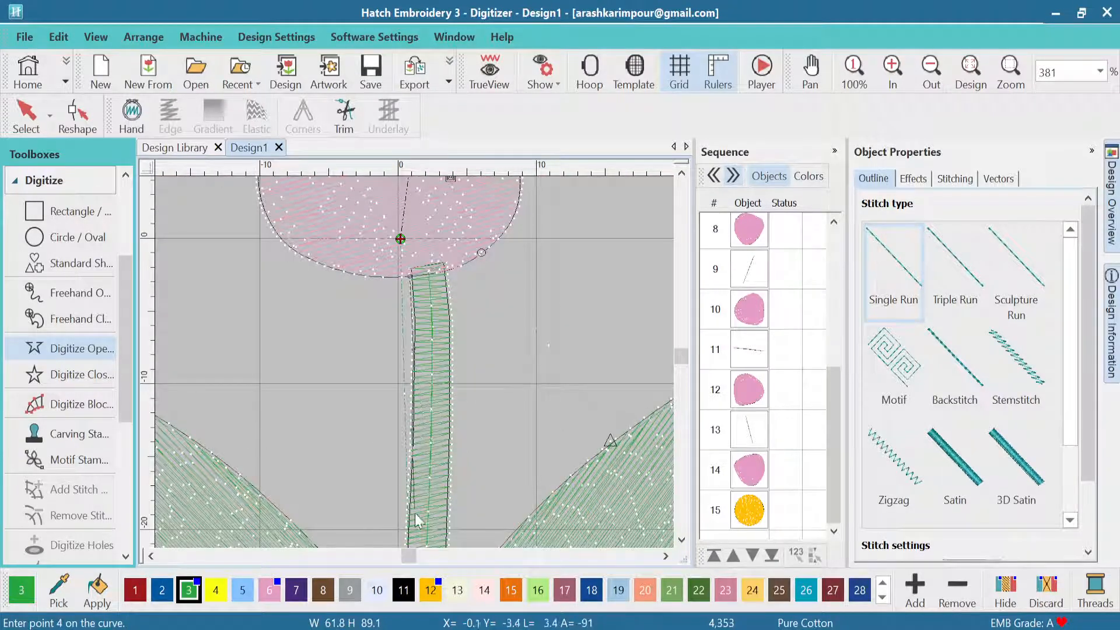
right_click(408, 505)
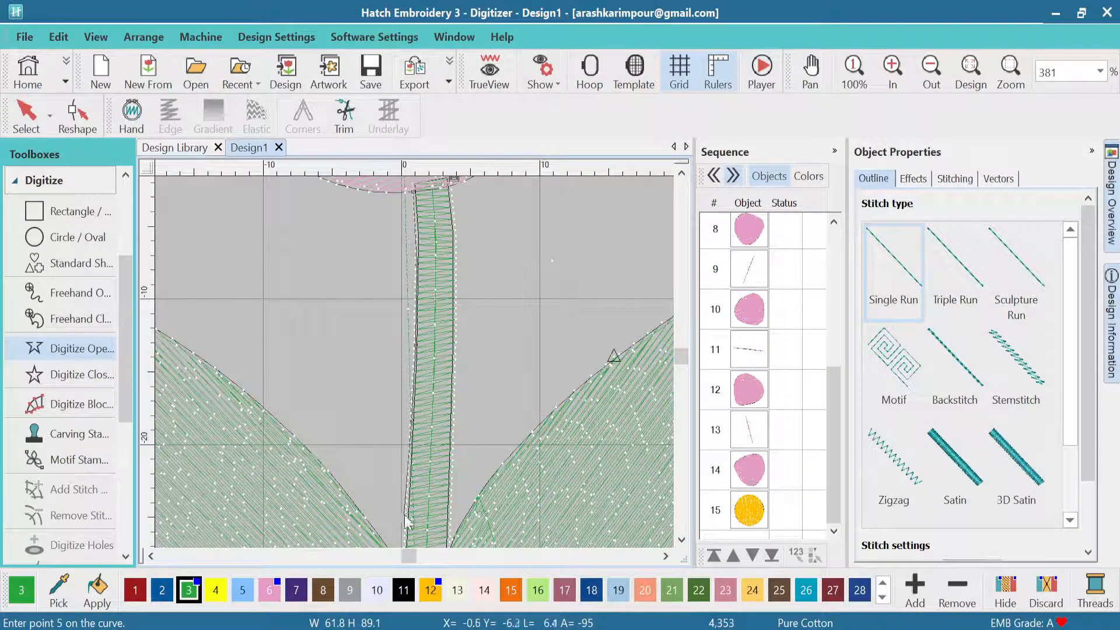
right_click(408, 509)
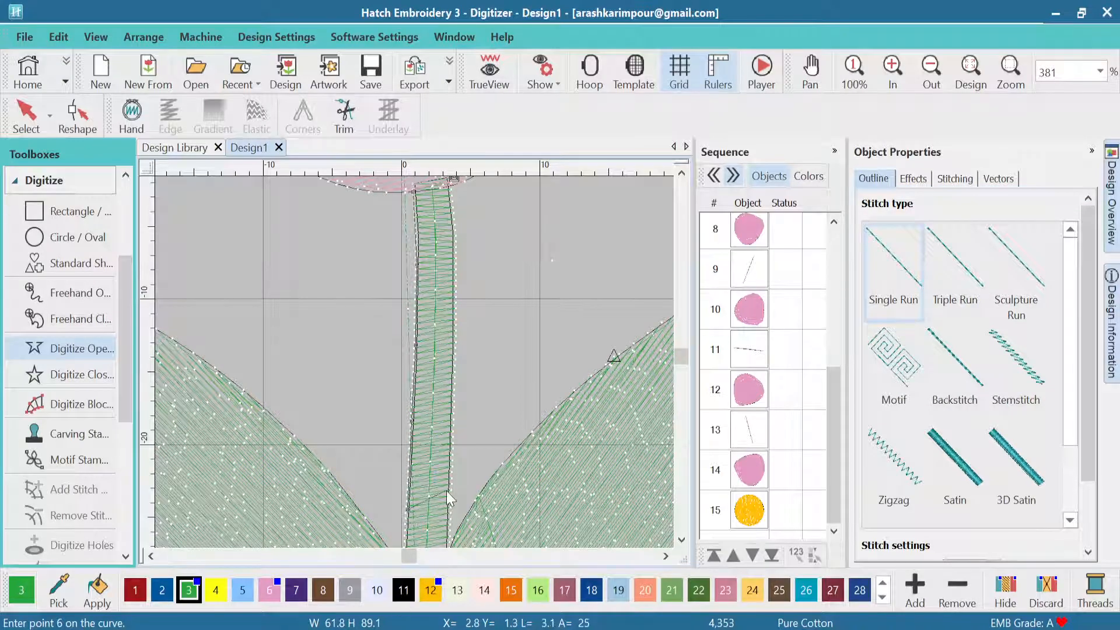
scroll(411, 364, "down", 1)
left_click(382, 425)
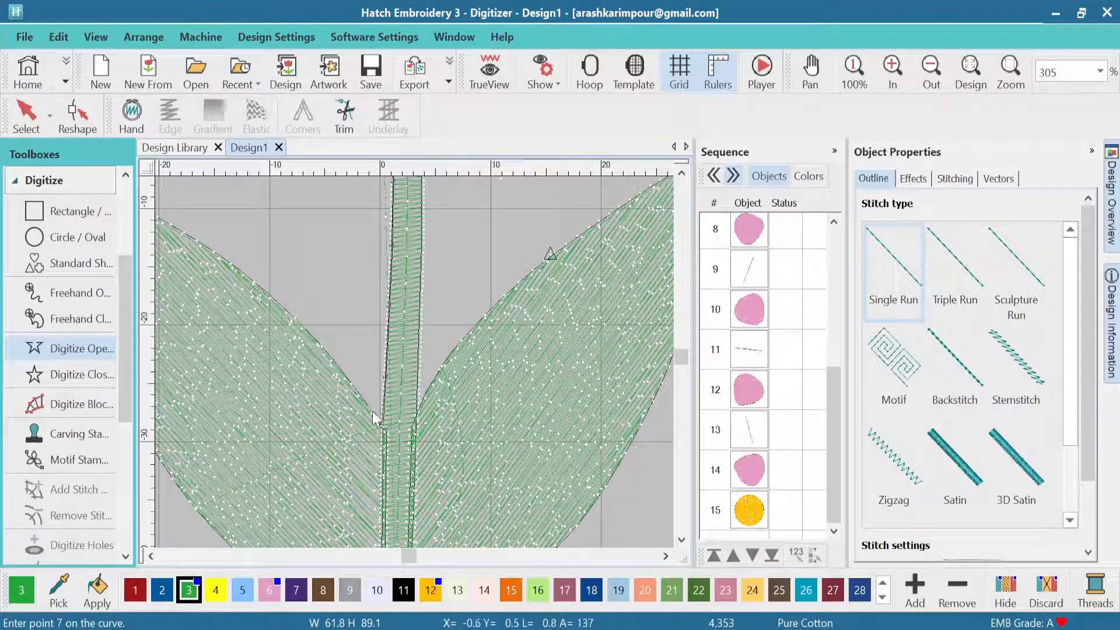
Continue the outline along the left leaf's upper edge, from the stem out to the leaf tip.
left_click(345, 368)
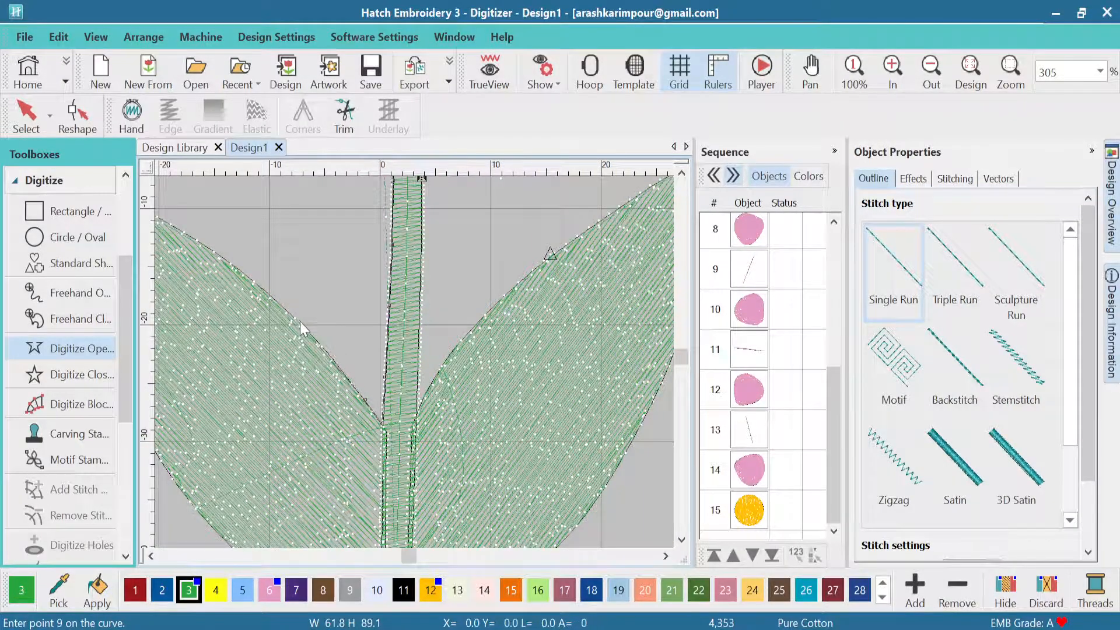
left_click(260, 288)
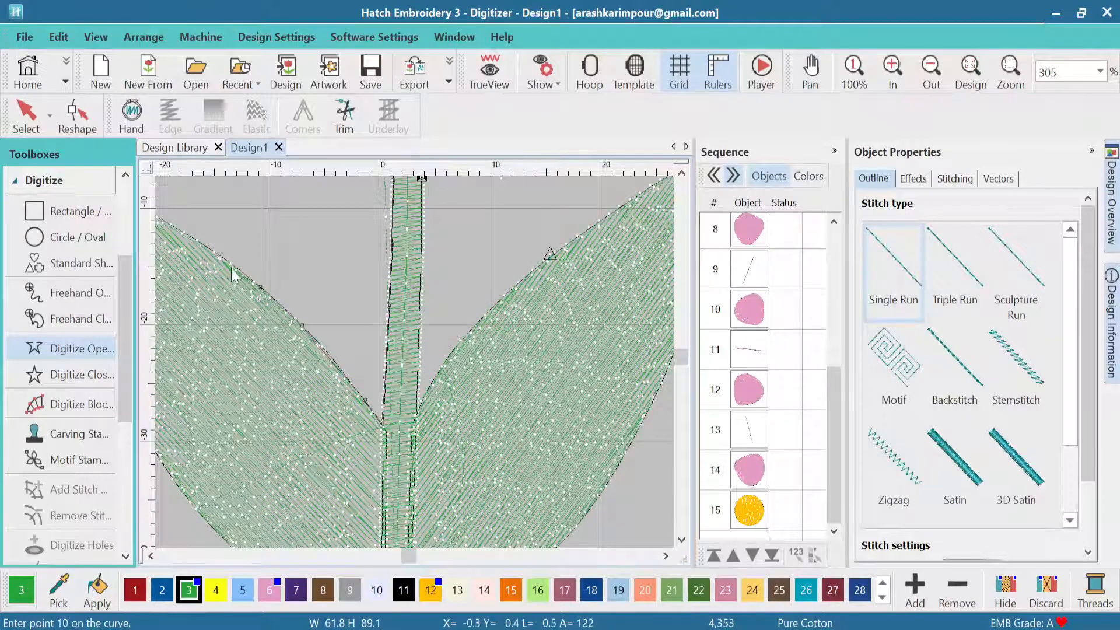
left_click(197, 237)
scroll(420, 362, "down", 2)
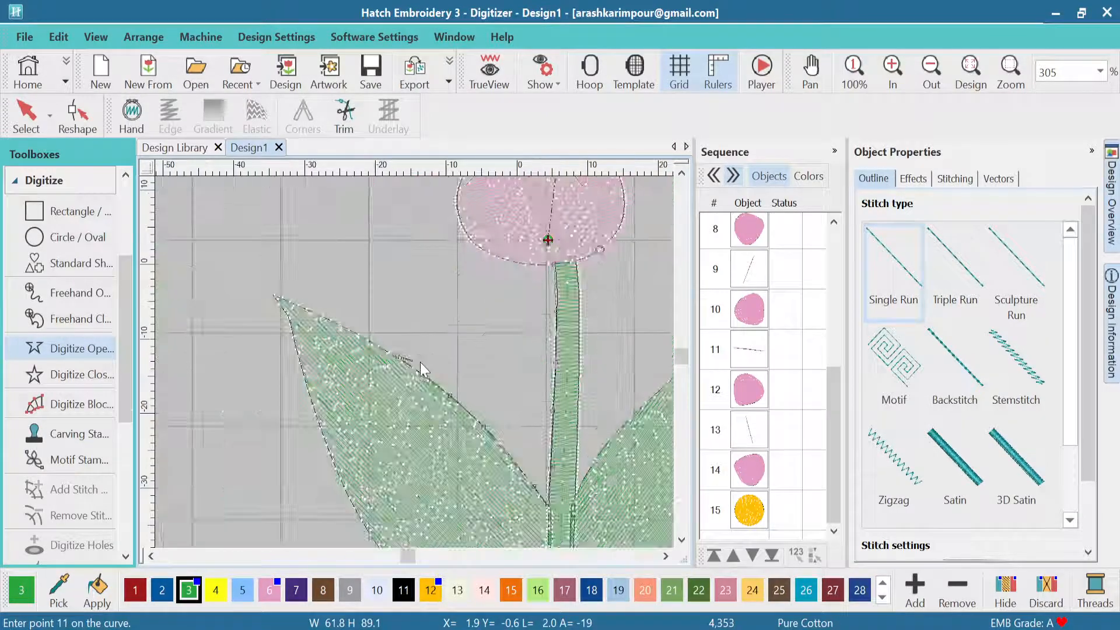
left_click(363, 339)
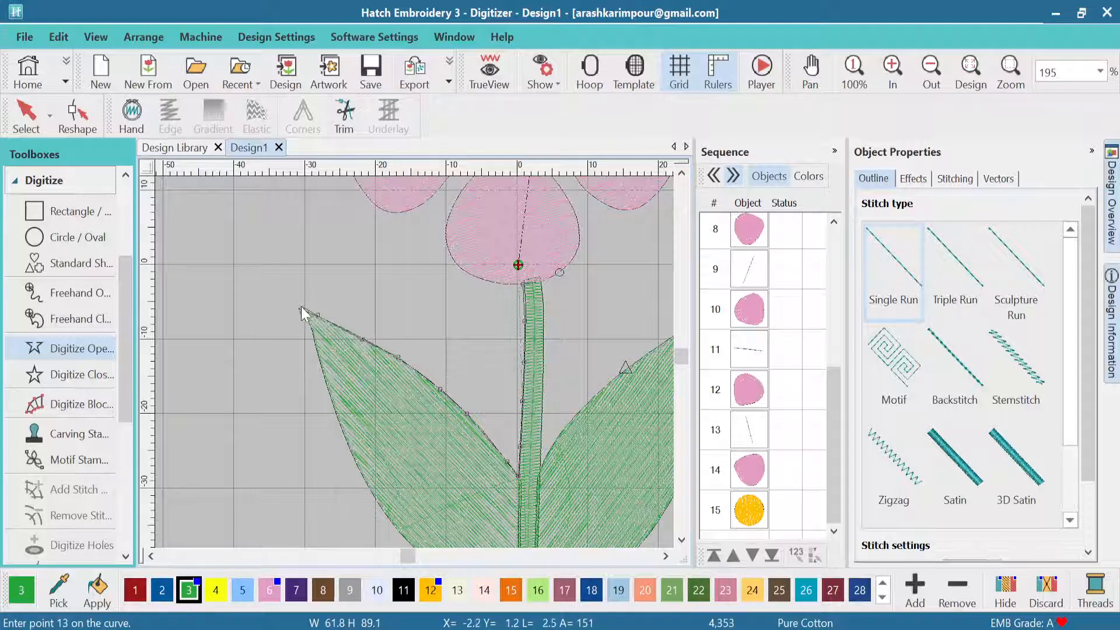
left_click(298, 306)
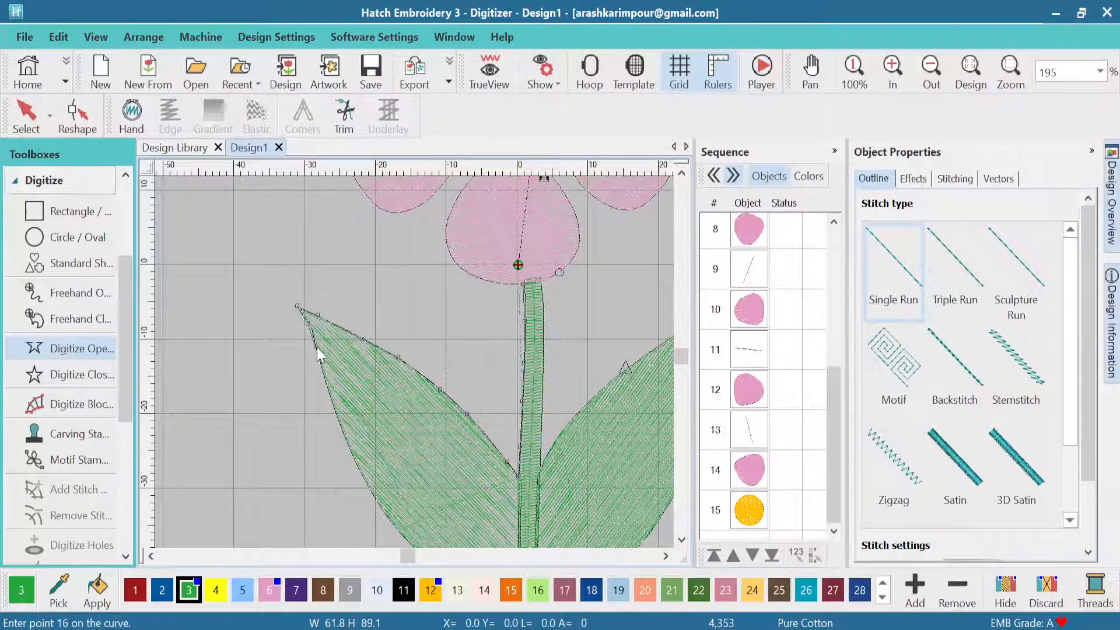
Trace the left leaf's outer edge from its tip down and around to the base of the stem.
left_click(335, 412)
left_click(361, 471)
key("1")
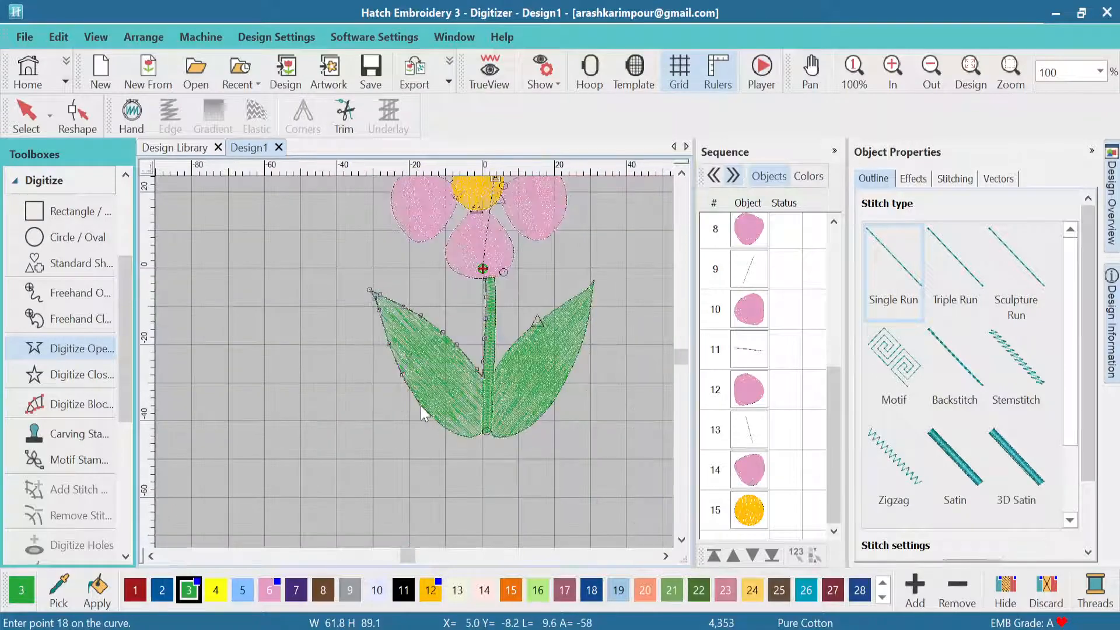
scroll(415, 362, "up", 3)
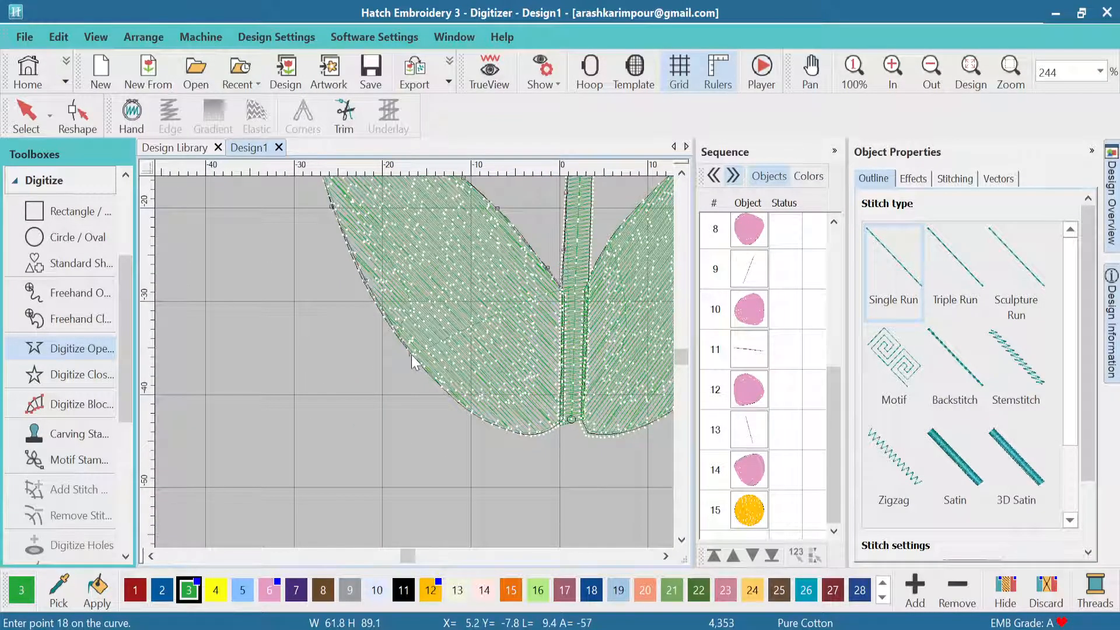
left_click(411, 354)
left_click(457, 402)
left_click(564, 423)
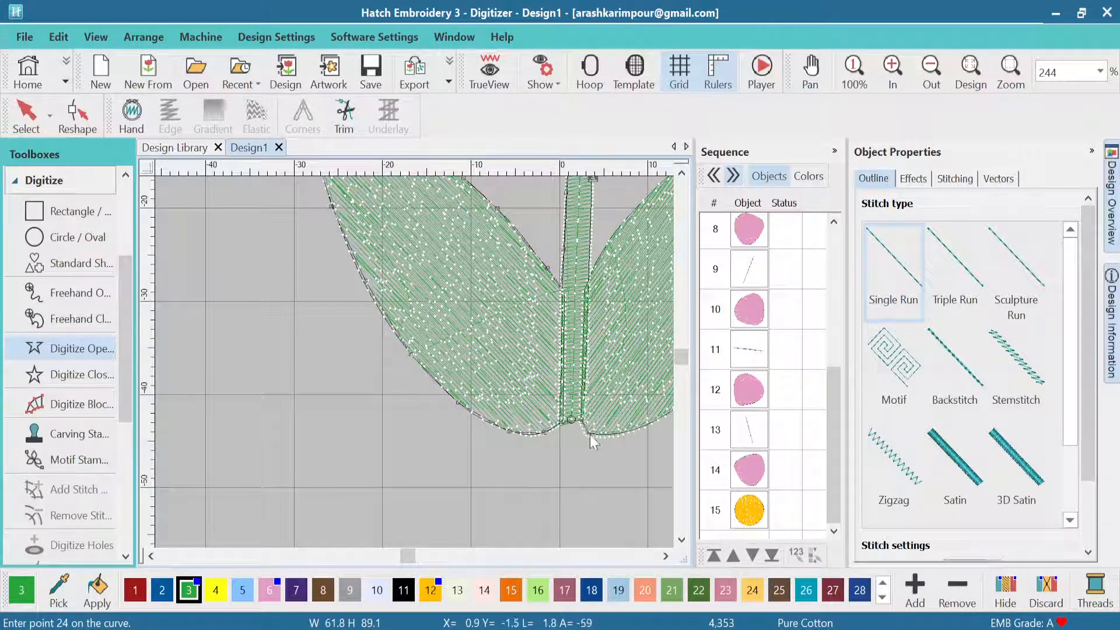
Extend the outline from the stem base along the right leaf's outer edge up to its tip.
left_click(590, 435)
left_click(618, 435)
scroll(619, 435, "down", 2)
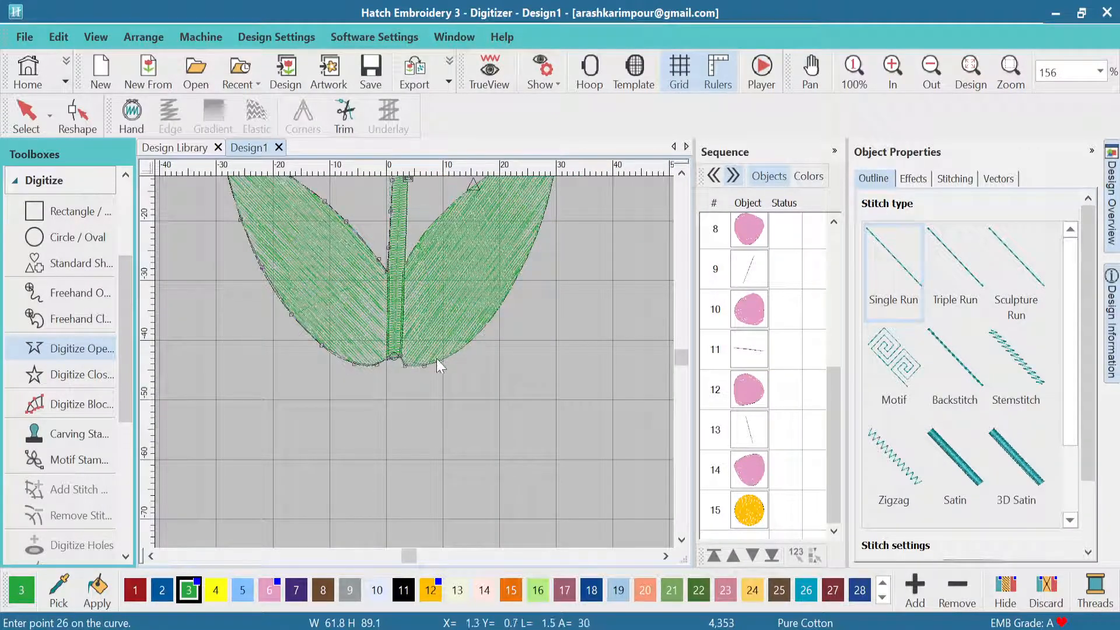
left_click(452, 356)
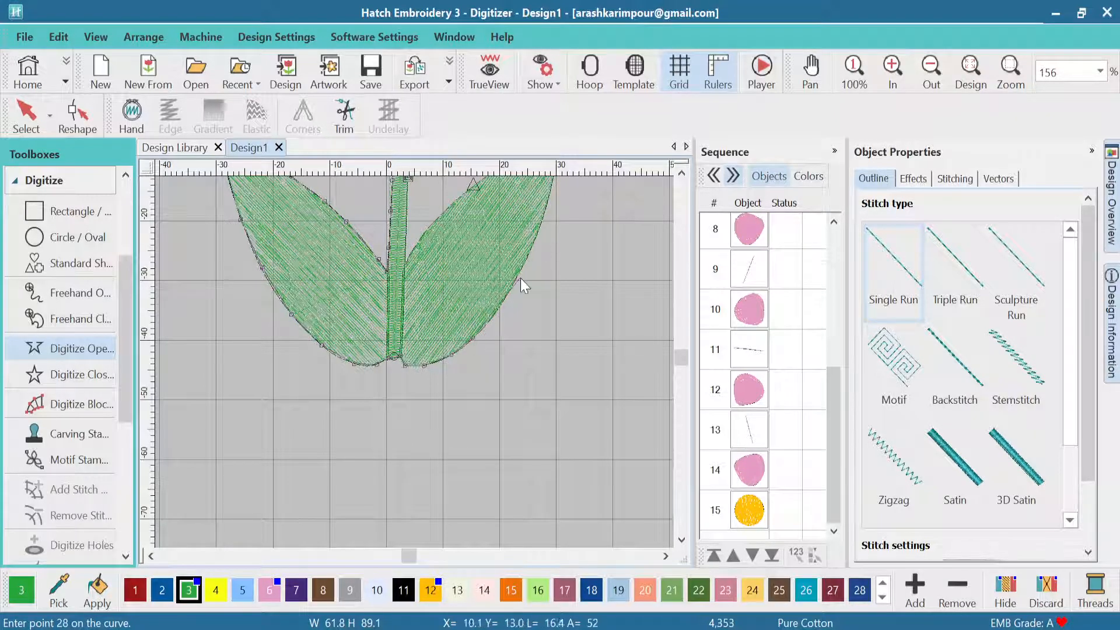
left_click(496, 313)
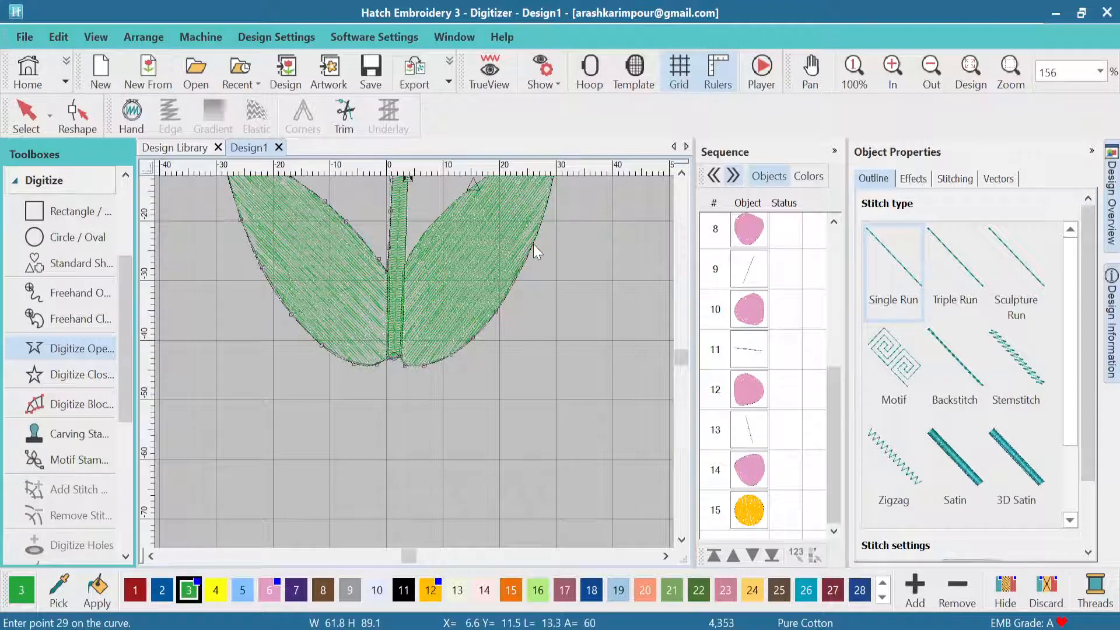
left_click(533, 244)
left_click(545, 204)
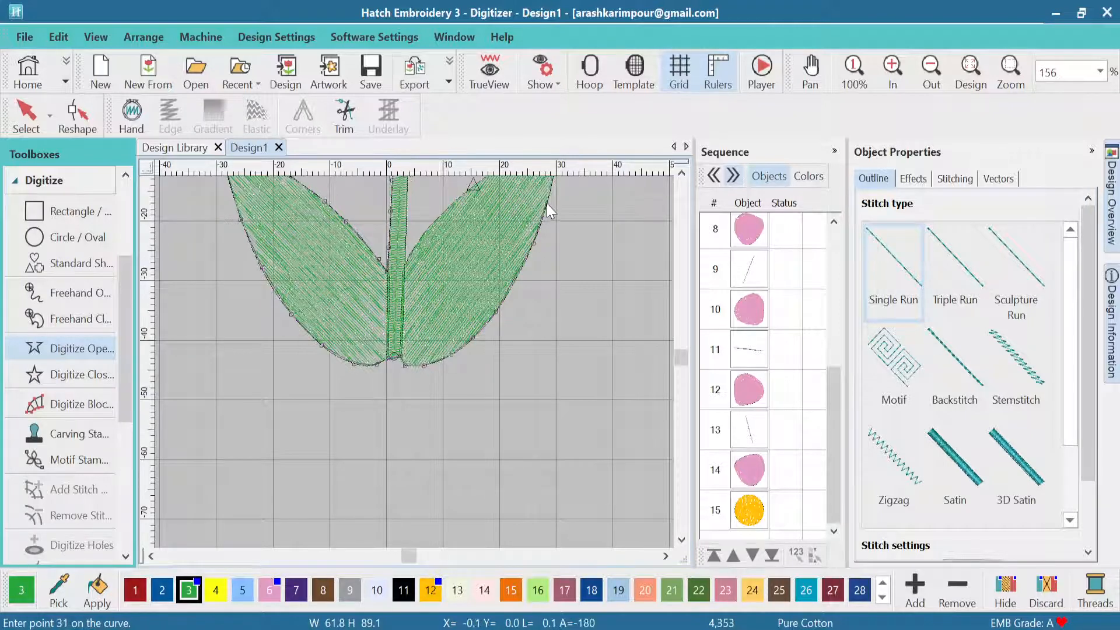
left_click(547, 203)
key("1")
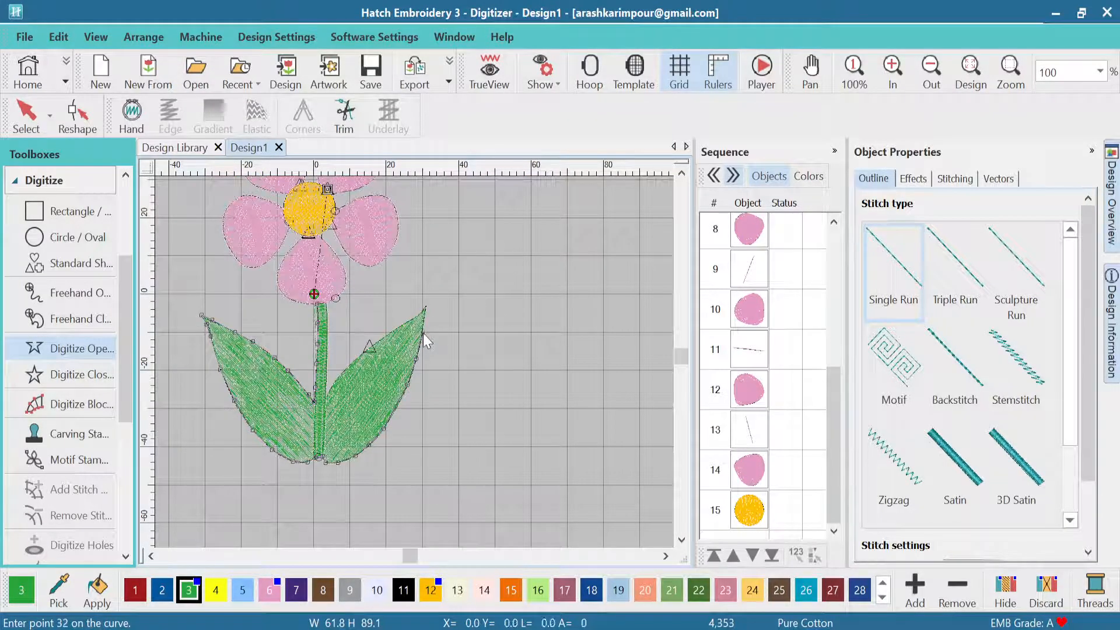
left_click(423, 324)
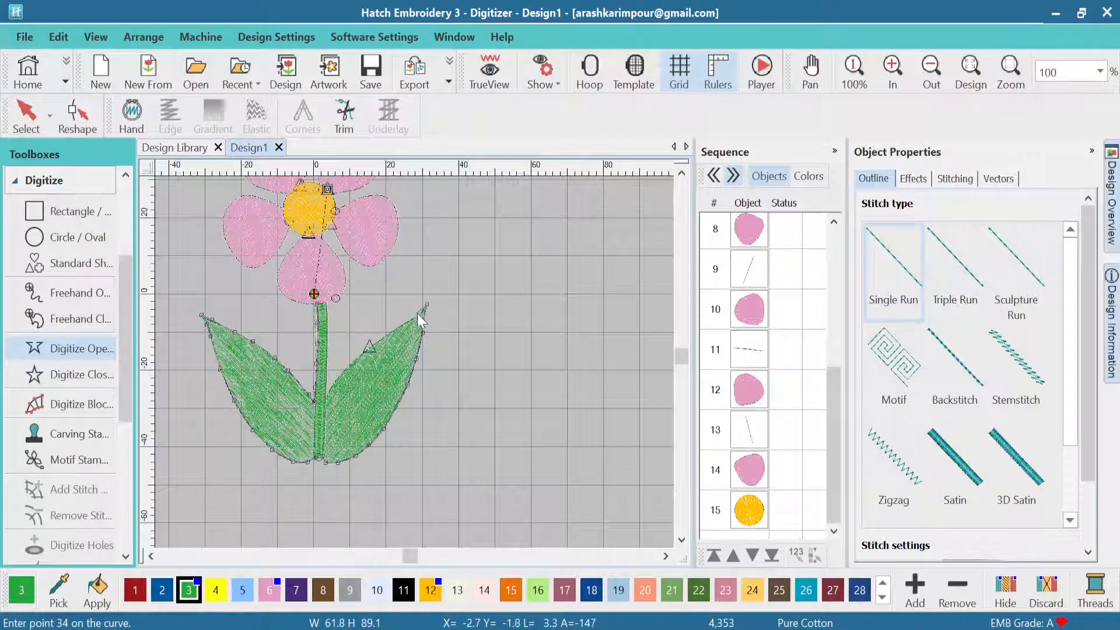
Trace the right leaf's upper edge and the stem's right edge to the petal, finishing an outline about 62 mm wide and 42 mm high.
left_click(419, 314)
left_click(401, 324)
left_click(345, 370)
left_click(327, 376)
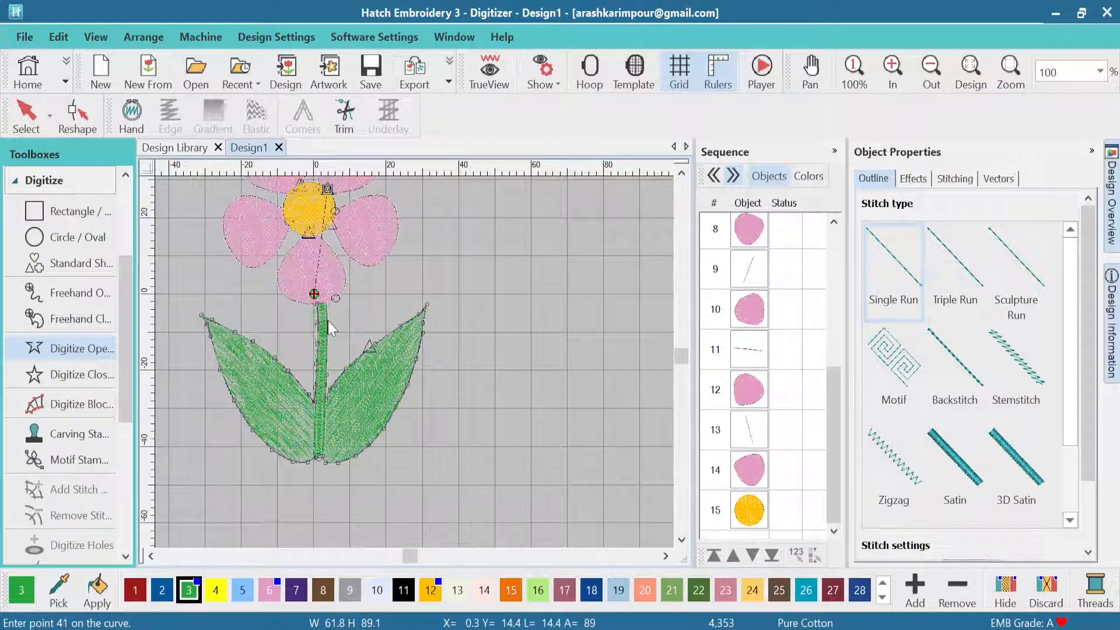
left_click(328, 333)
scroll(335, 305, "up", 3)
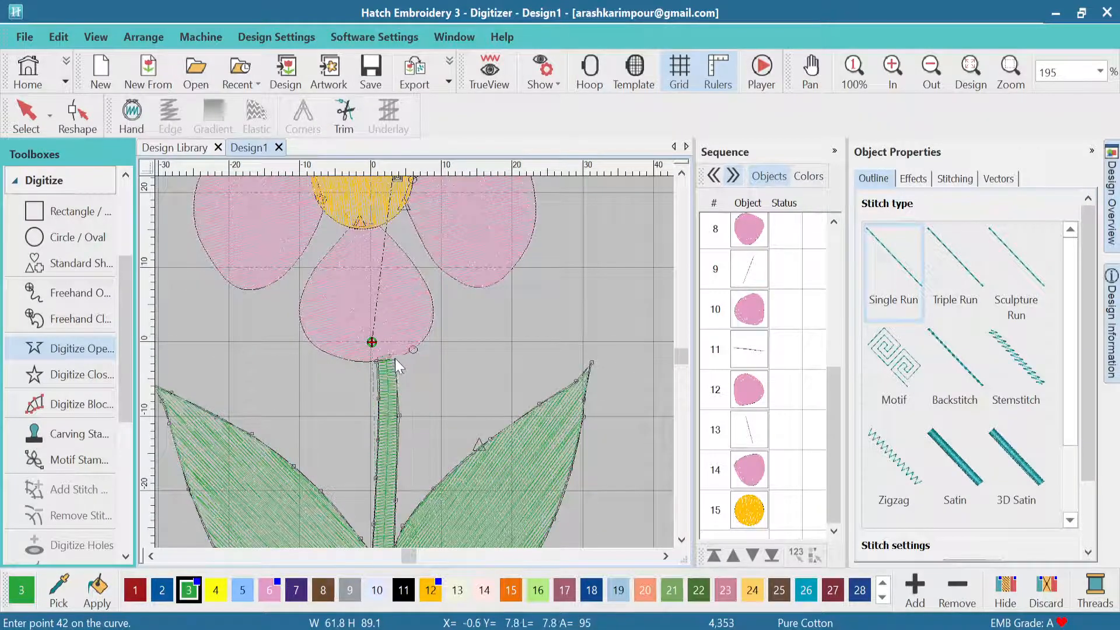
left_click(394, 358)
key("Return")
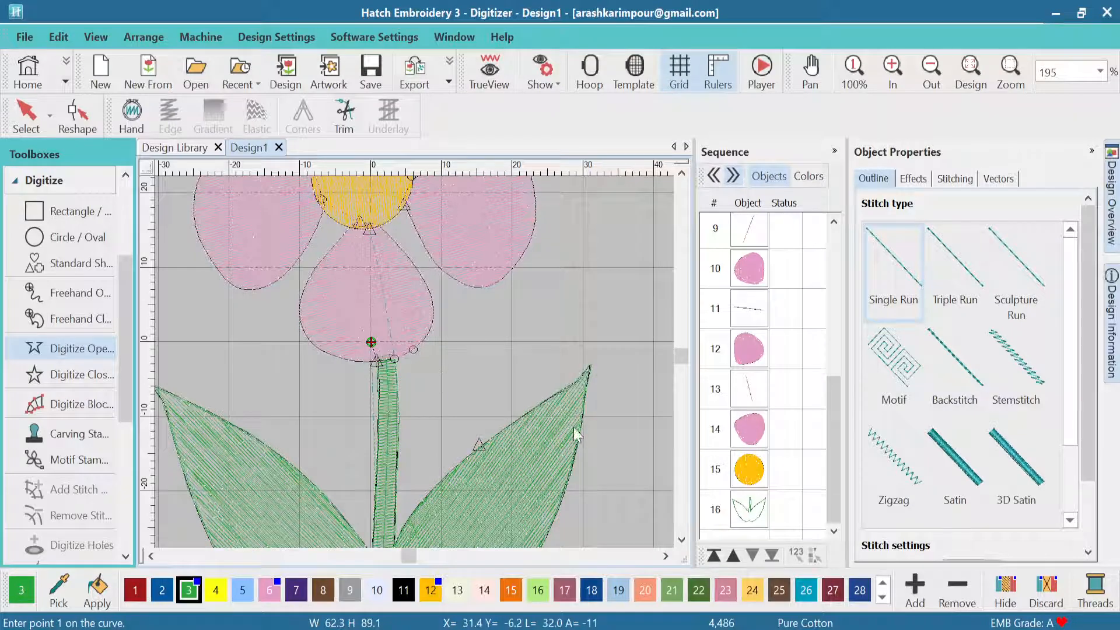
Recolor the stem-and-leaf outline, object 16, to black, color 11, and change its stitch type to Backstitch.
left_click(764, 510)
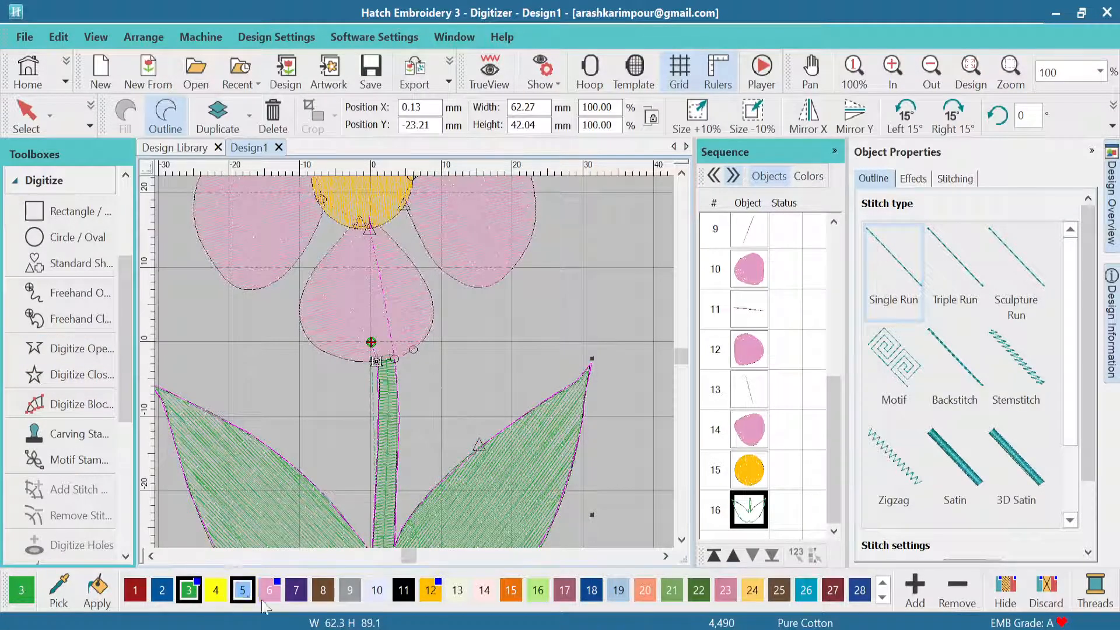
left_click(403, 593)
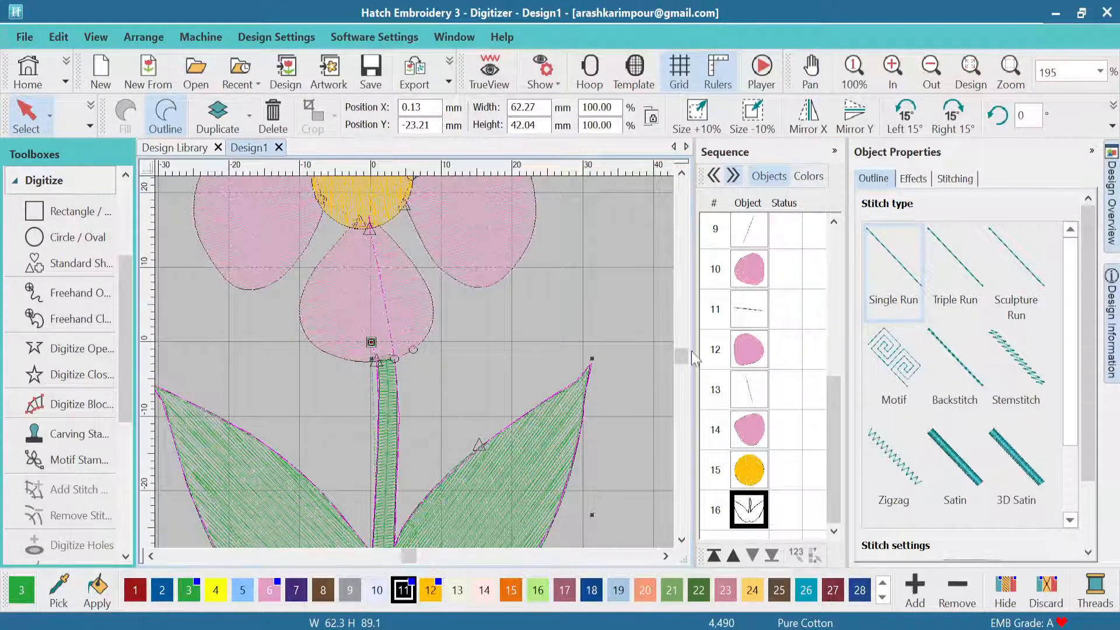
left_click(961, 375)
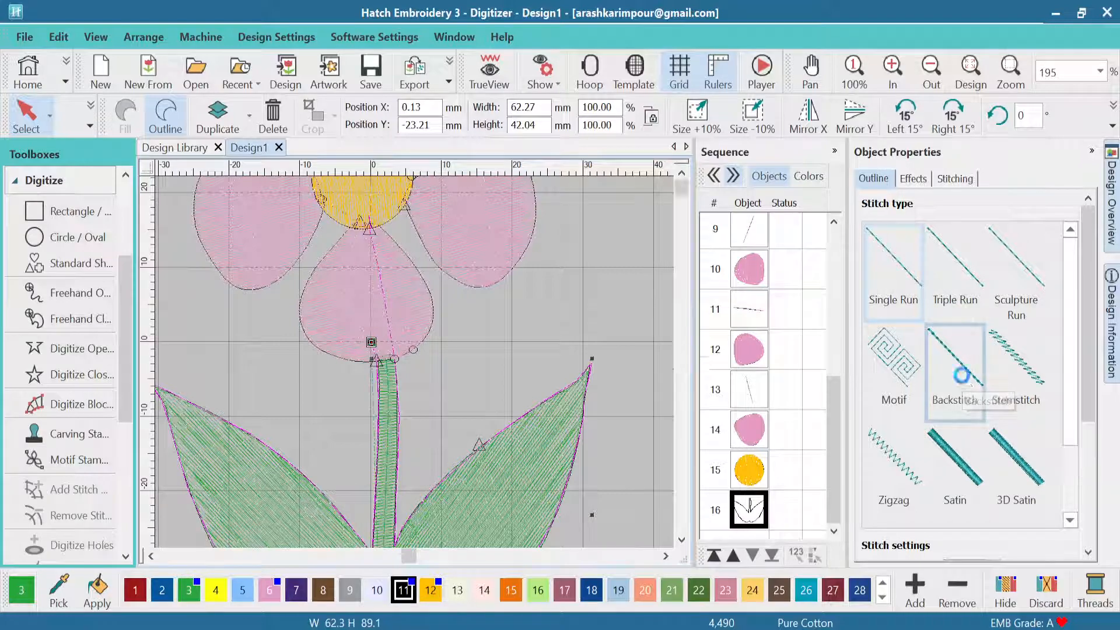
left_click(648, 377)
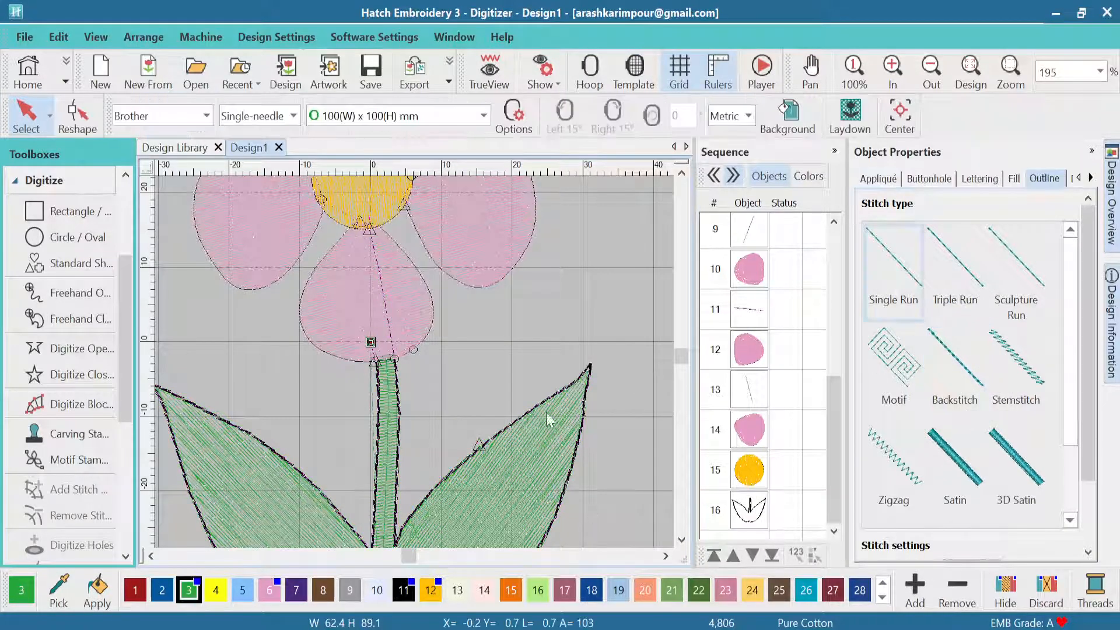
Show the design in TrueView, inspect the black outline around the stem and leaves, and select that outline, object 16.
scroll(414, 362, "down", 4)
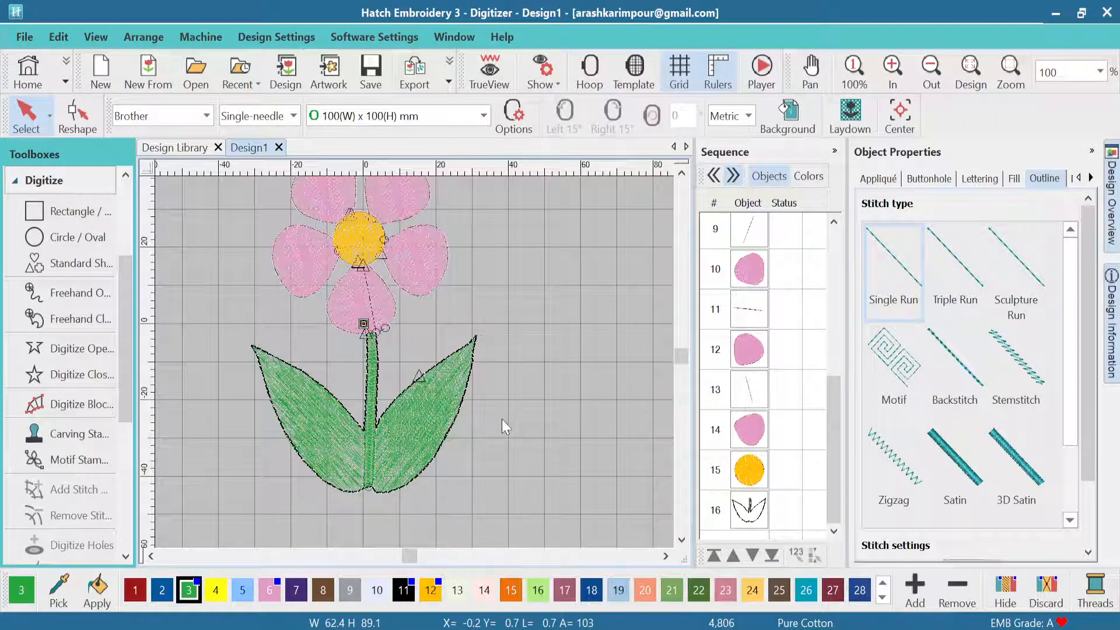
scroll(502, 419, "up", 1)
left_click(485, 72)
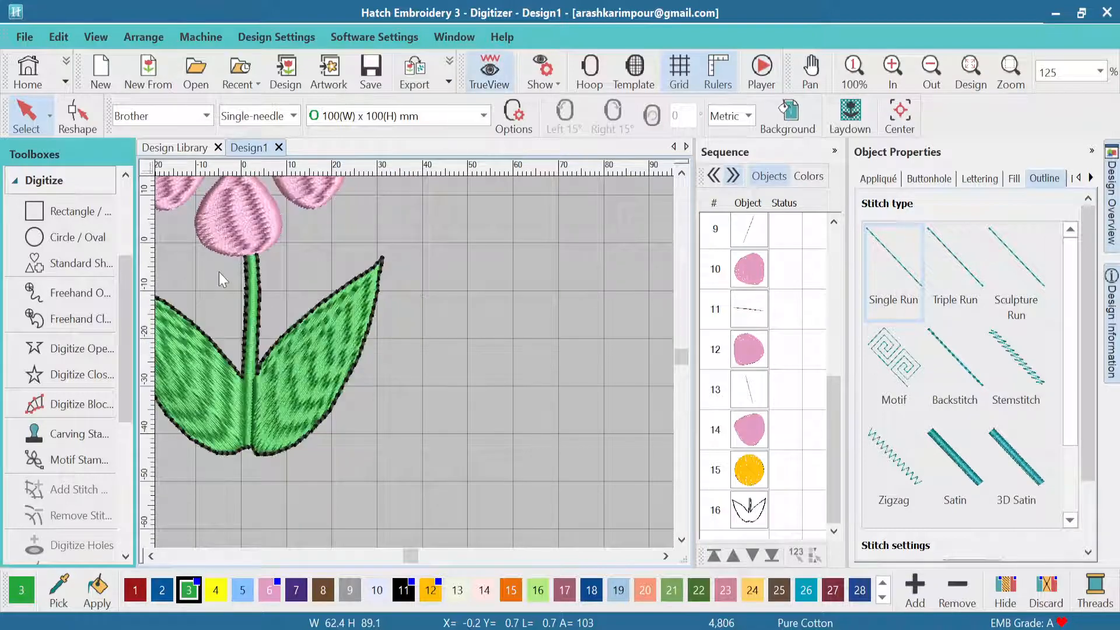
scroll(414, 362, "down", 1)
scroll(424, 358, "up", 4)
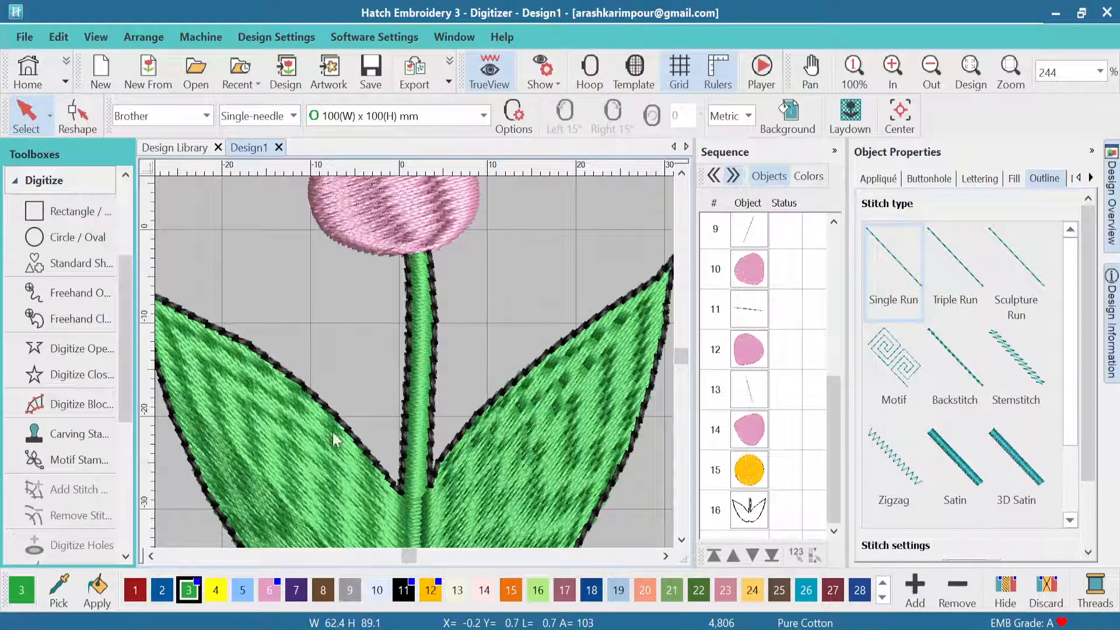
scroll(417, 367, "down", 1)
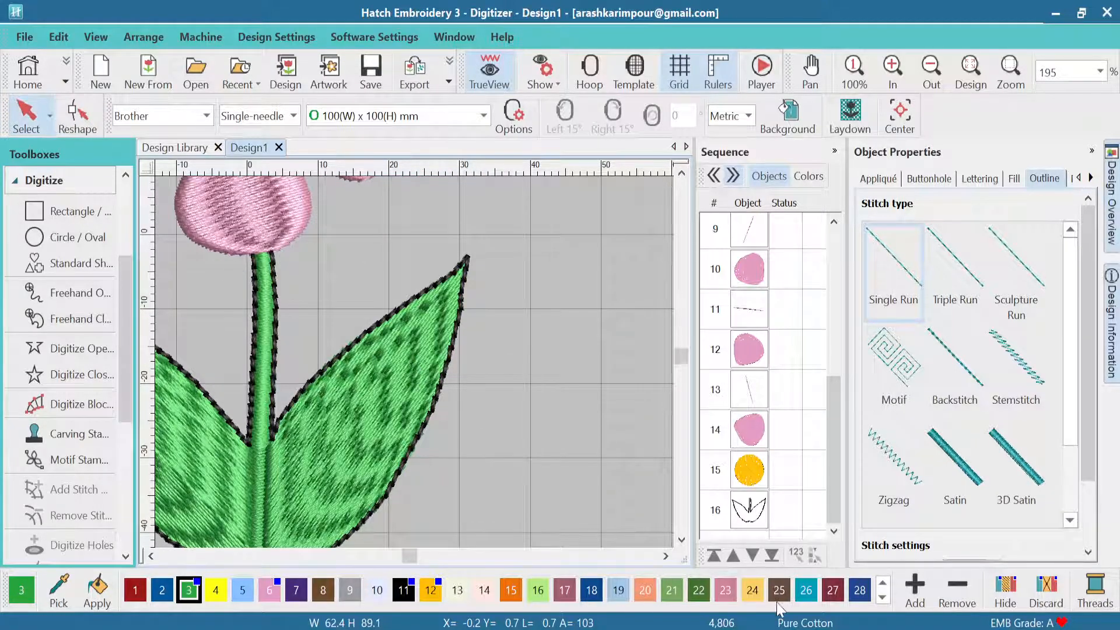
left_click(757, 517)
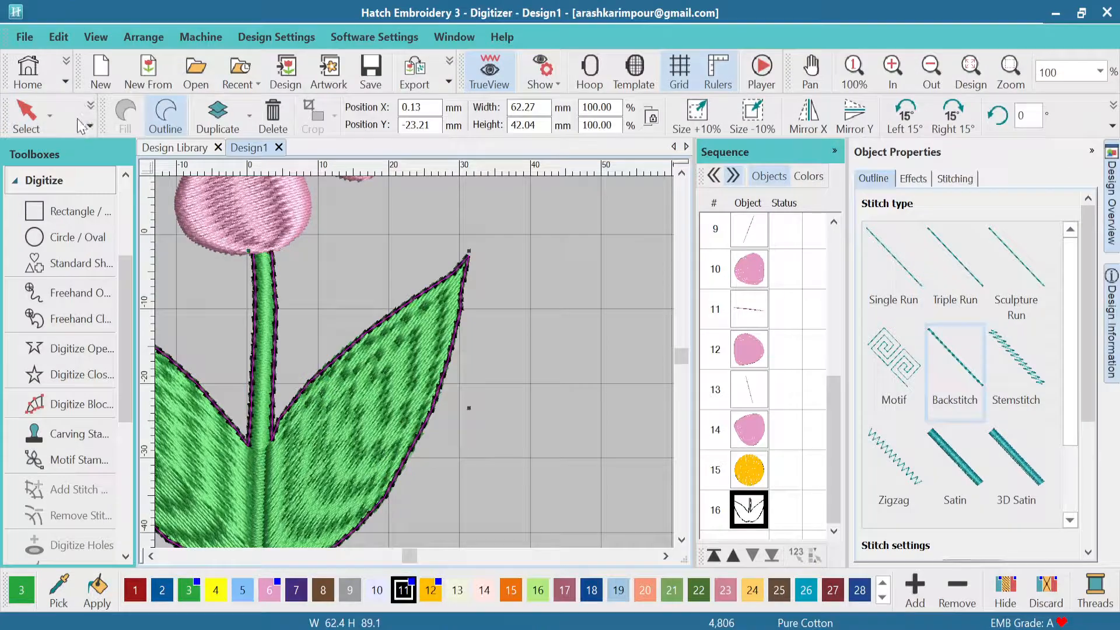
Reshape the black stem-and-leaf outline by shifting the node midway along the right leaf's upper edge slightly outward.
left_click(89, 123)
left_click(61, 158)
scroll(412, 362, "up", 1)
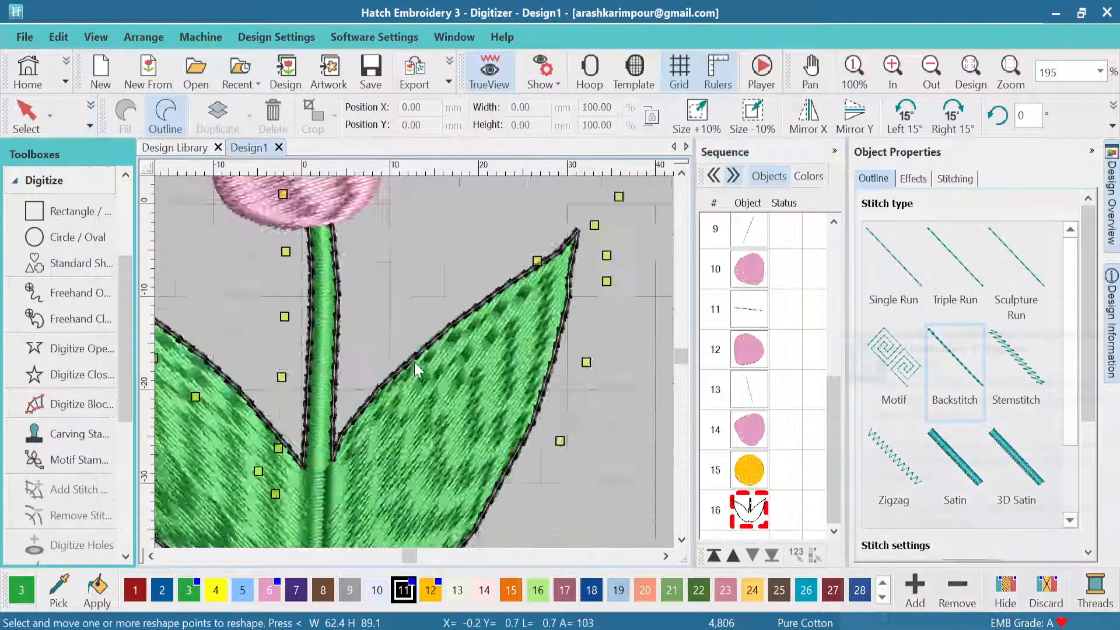
scroll(414, 362, "up", 5)
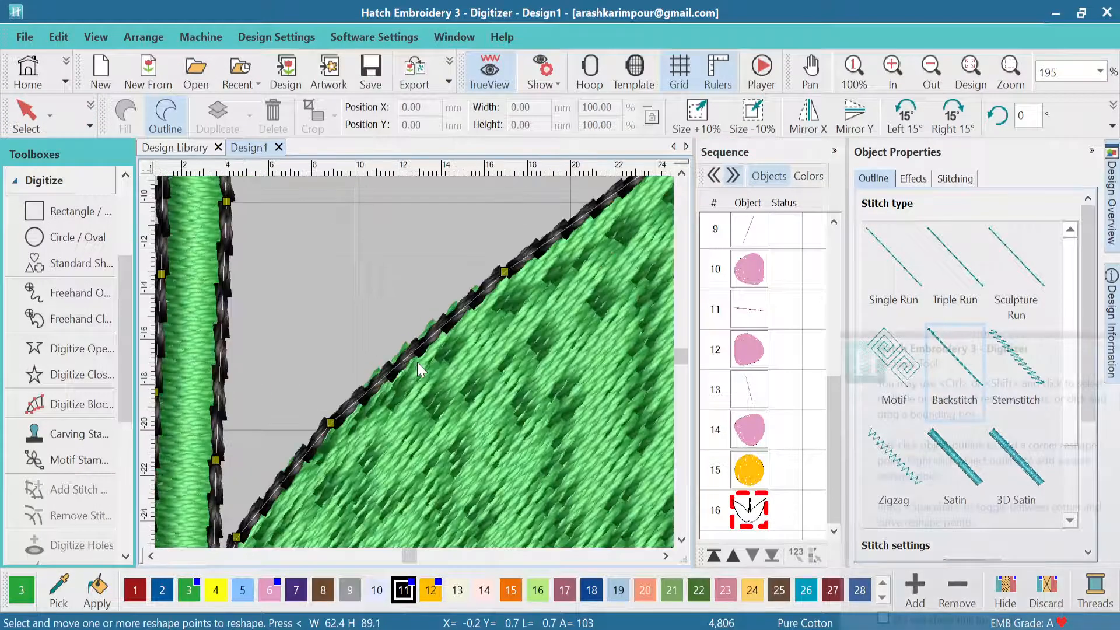
left_click(505, 267)
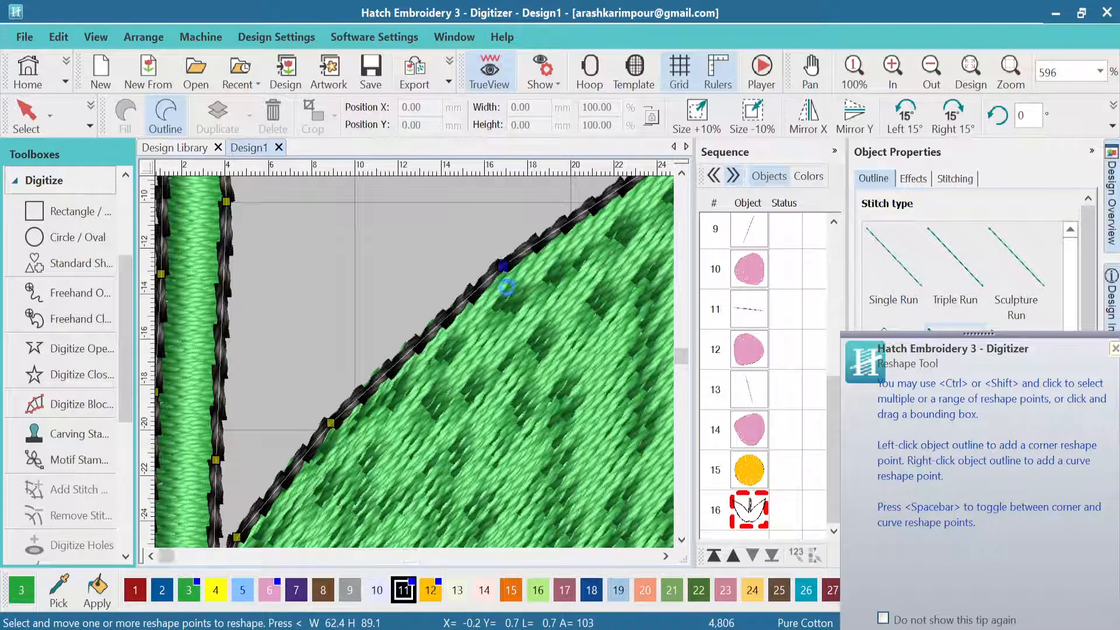
scroll(416, 362, "down", 3)
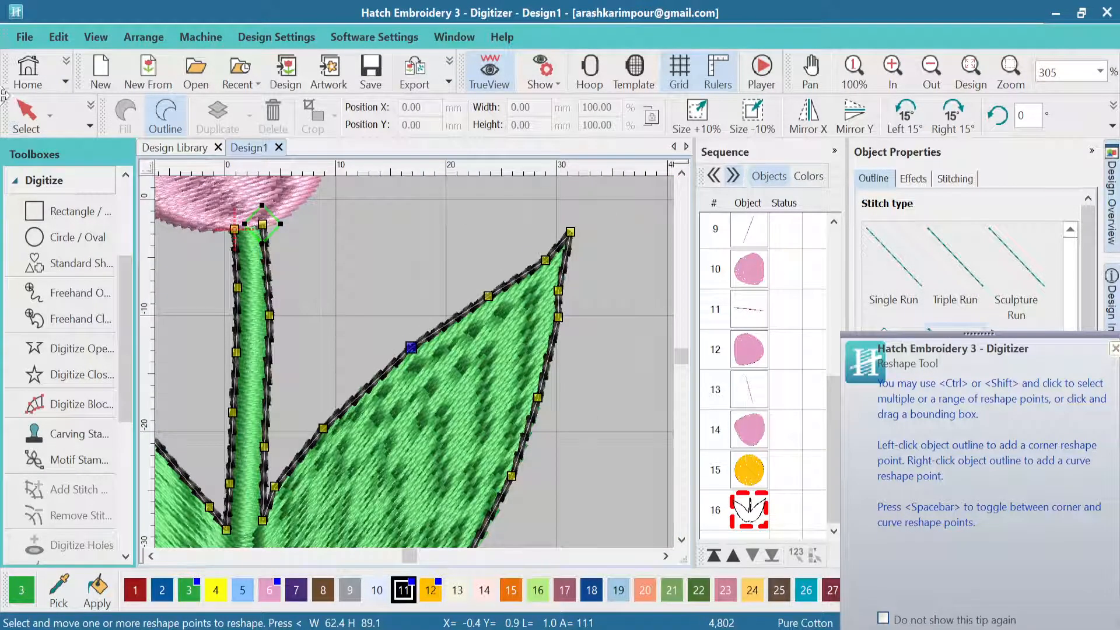
left_click(27, 114)
Duplicate the yellow flower center, object 15, and recolor the copy to black, color 11.
scroll(428, 299, "down", 5)
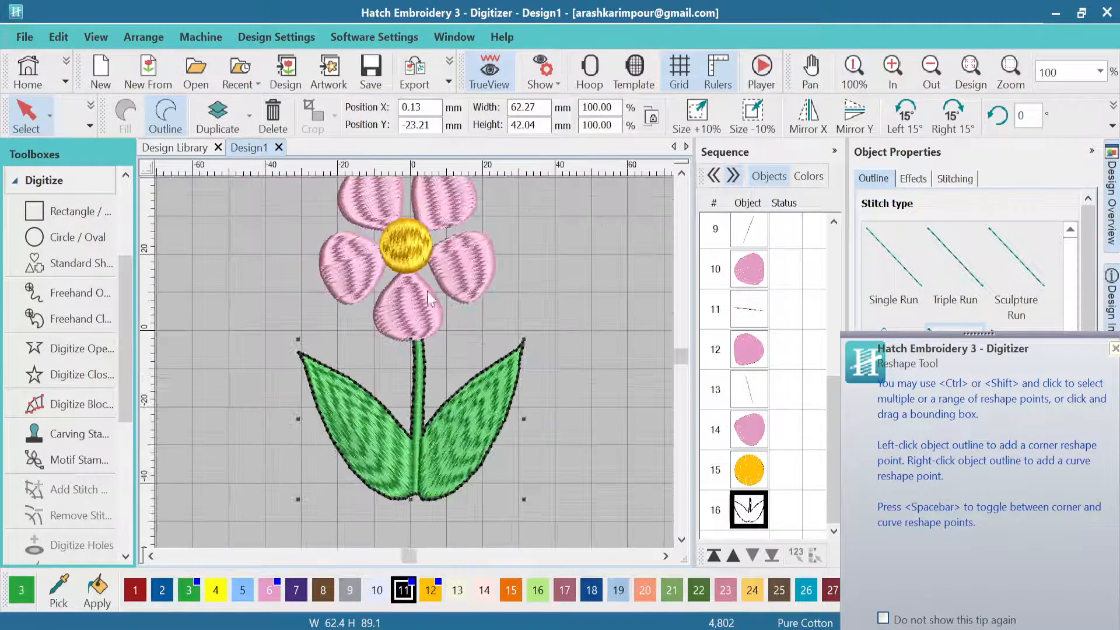
scroll(408, 256, "up", 5)
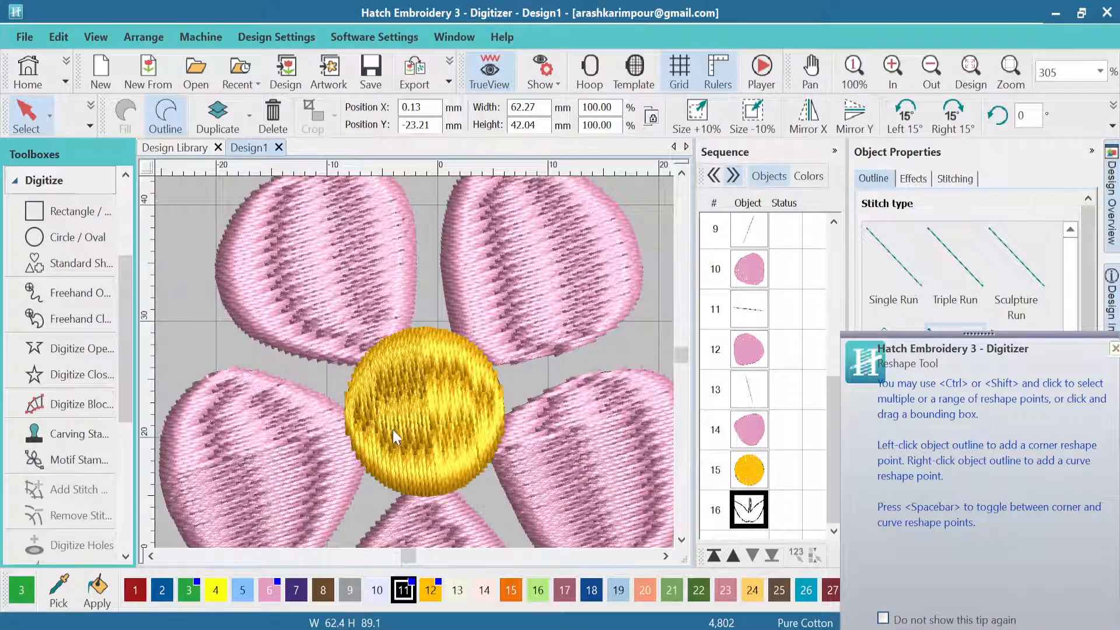
scroll(394, 436, "down", 1)
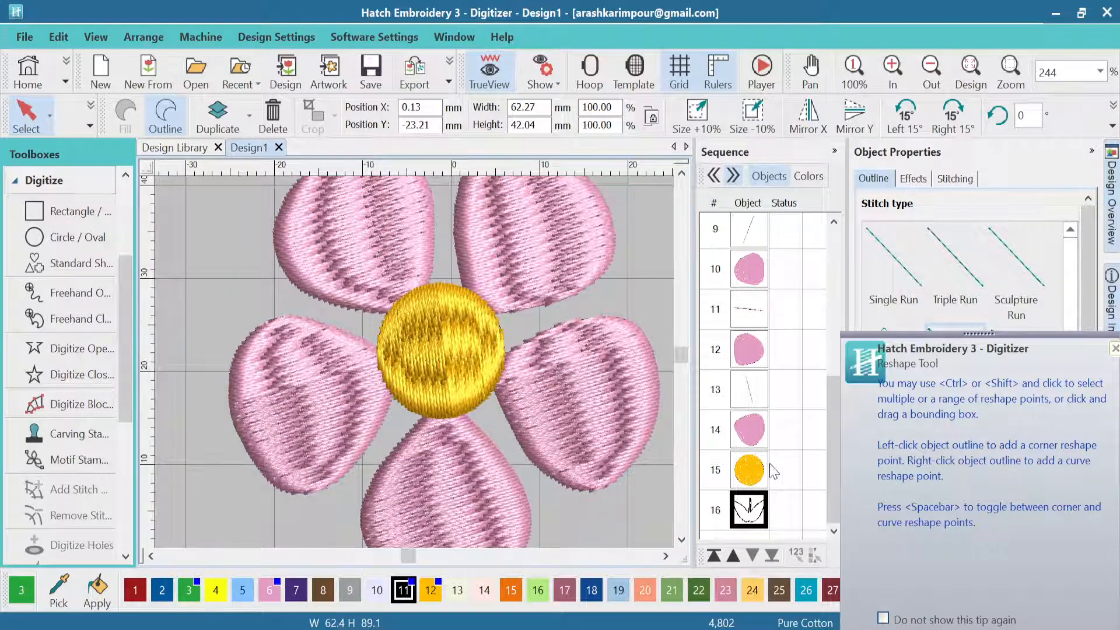
left_click(751, 472)
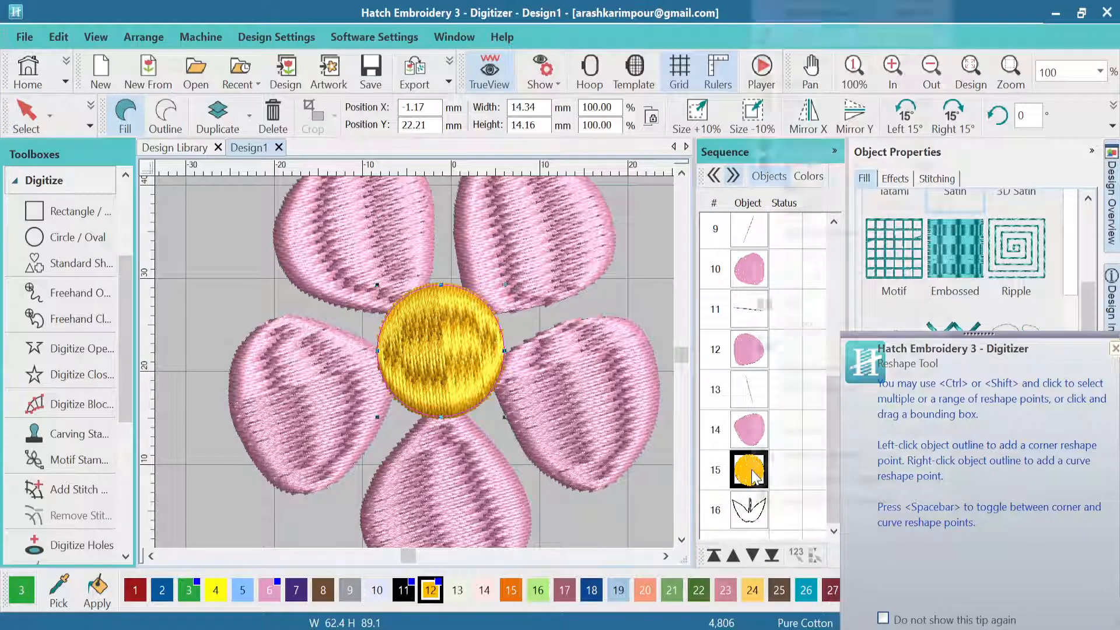
right_click(753, 475)
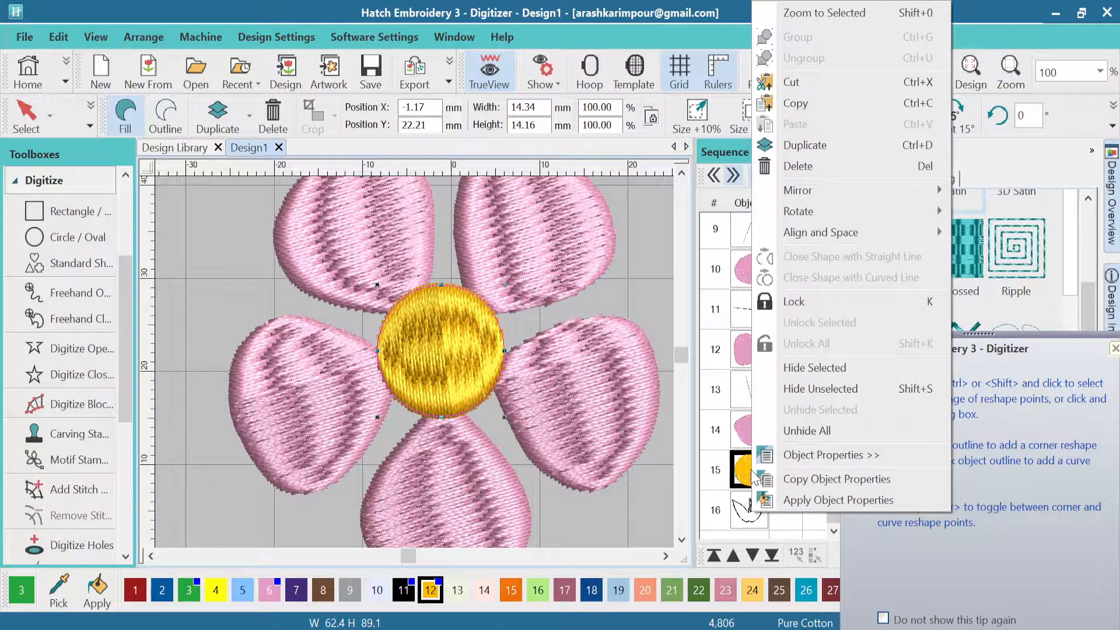
left_click(804, 145)
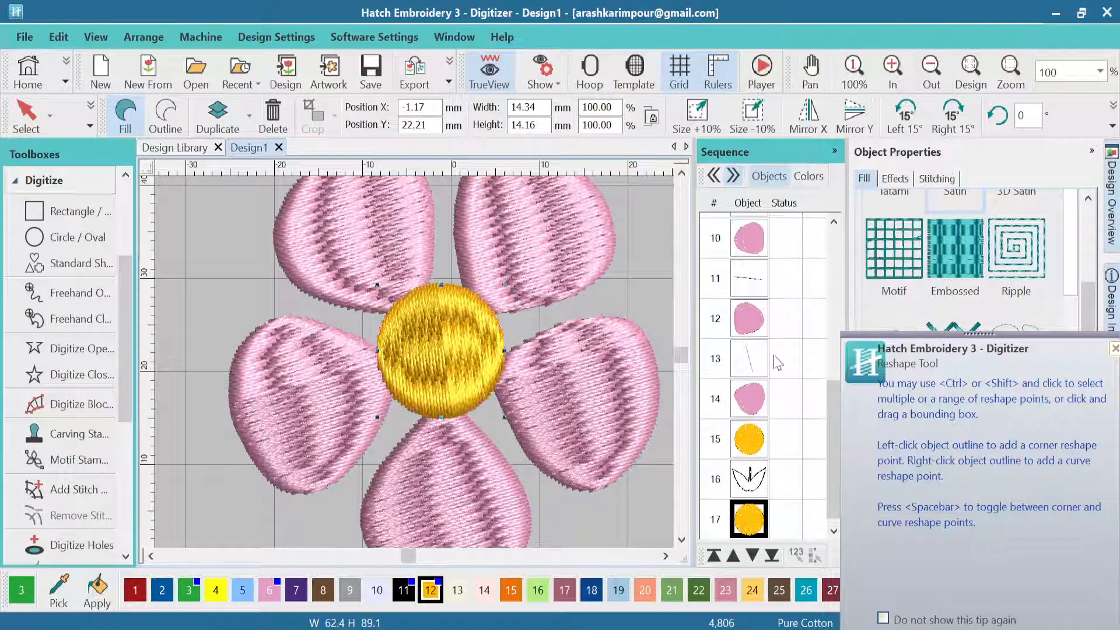
left_click(405, 593)
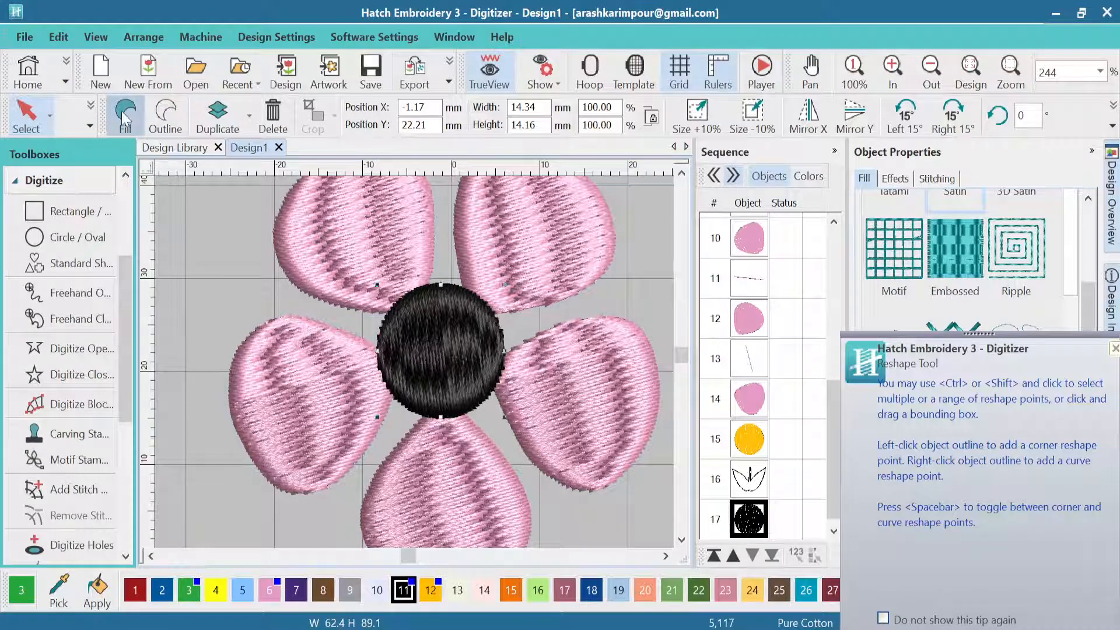
Convert the black circle copy from a fill to a Satin outline with a width of 2.00 mm.
left_click(166, 114)
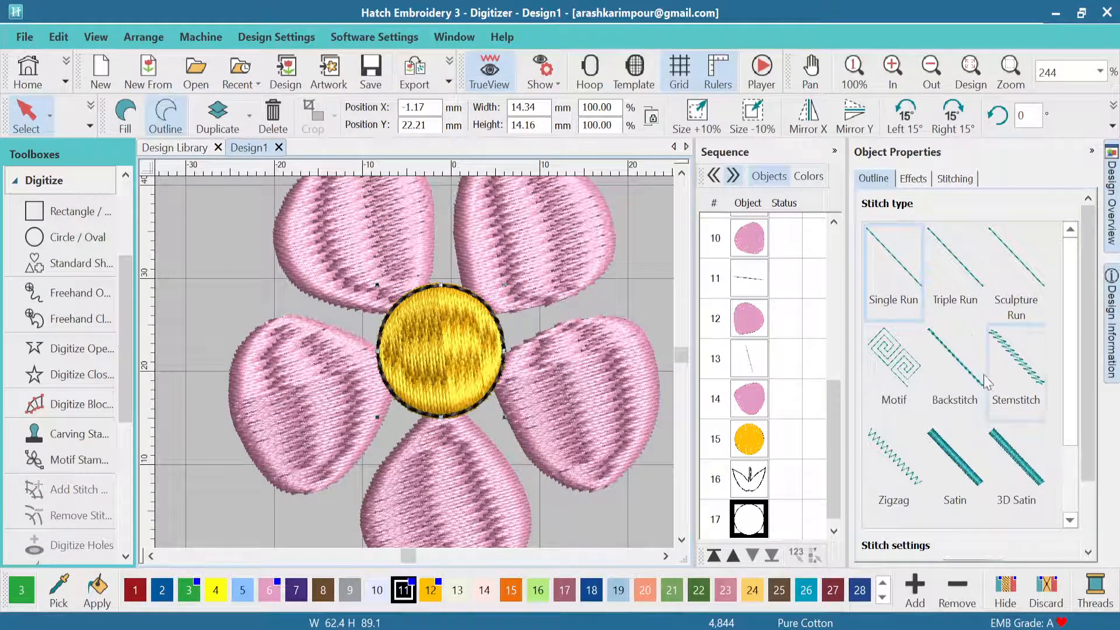
left_click(956, 462)
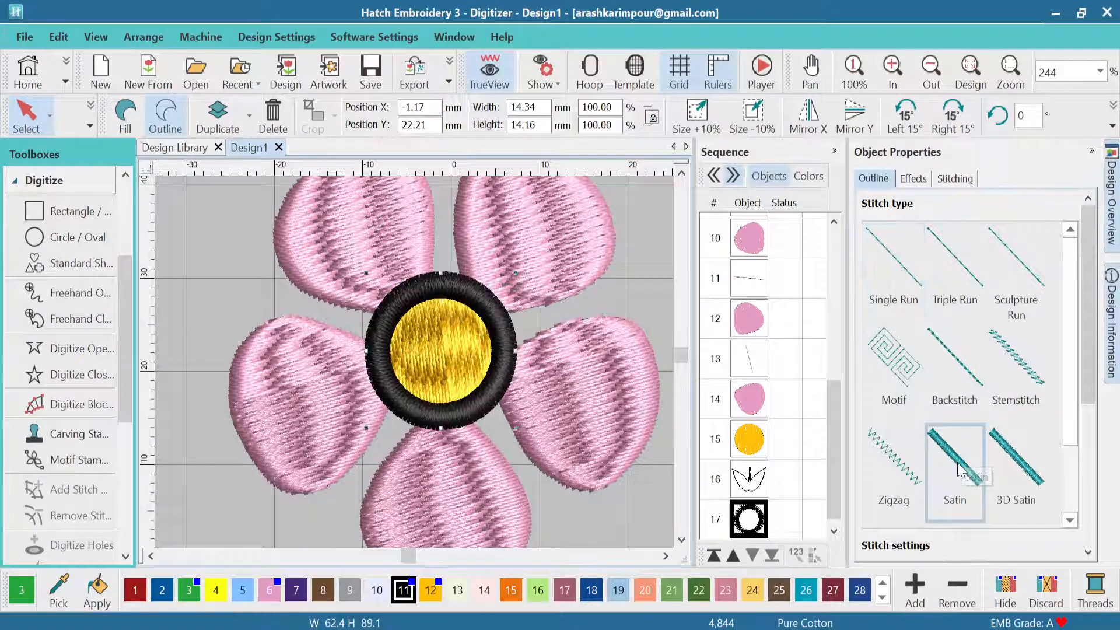
left_click_drag(1087, 324, 1092, 456)
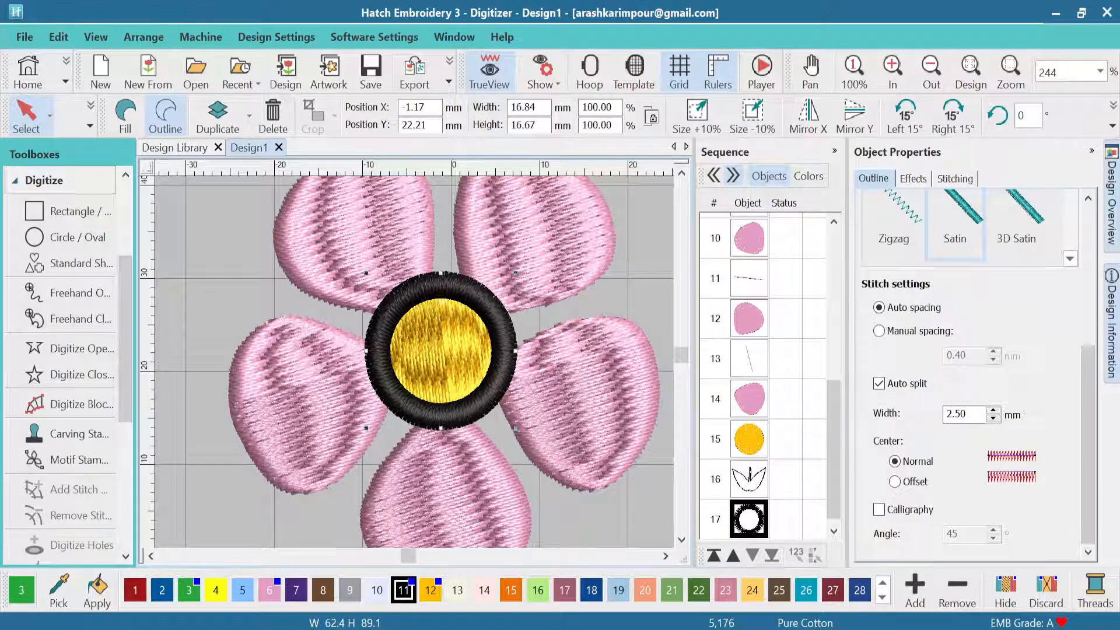
left_click(965, 413)
double_click(959, 414)
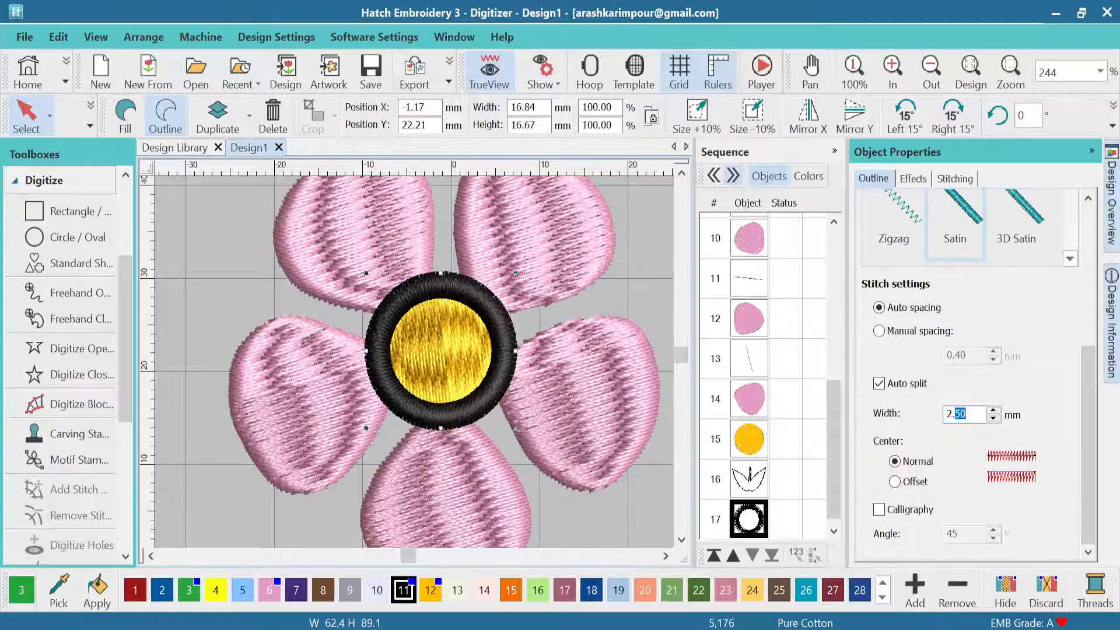
type("0")
left_click(992, 410)
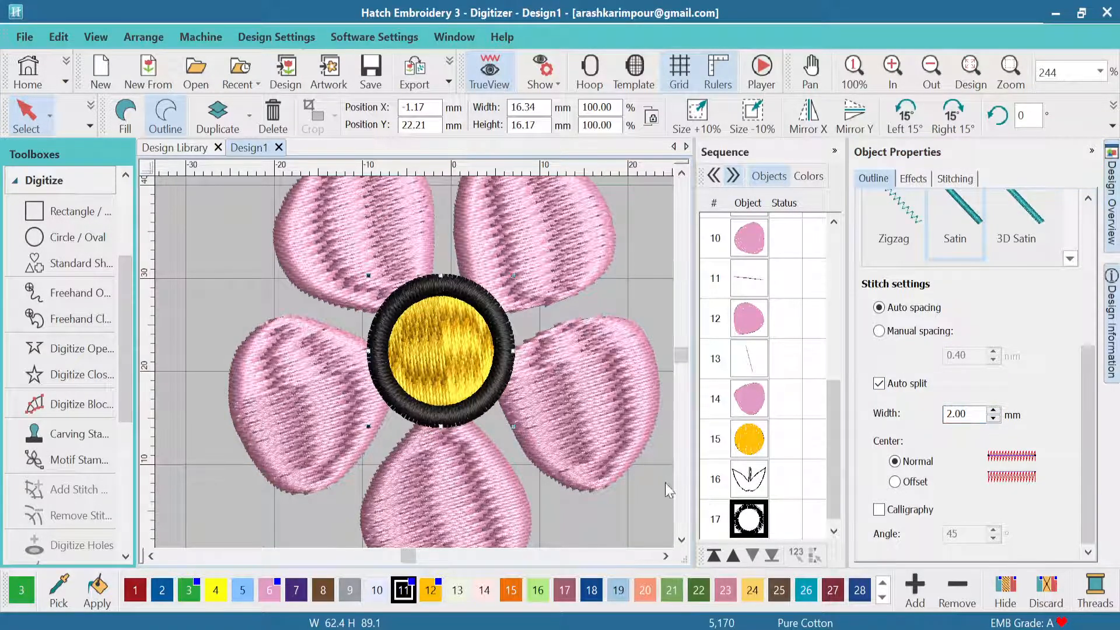
left_click(651, 502)
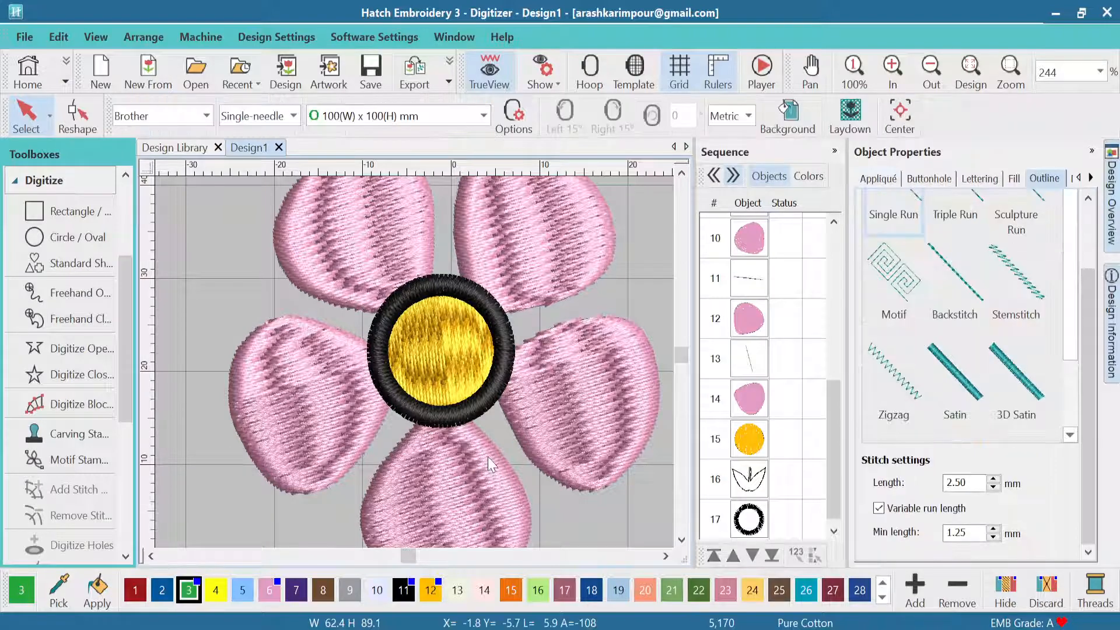
View the flower design at 100% zoom, preview its stitching sequence in the player, and exit the preview.
scroll(484, 452, "down", 3)
scroll(414, 362, "down", 4)
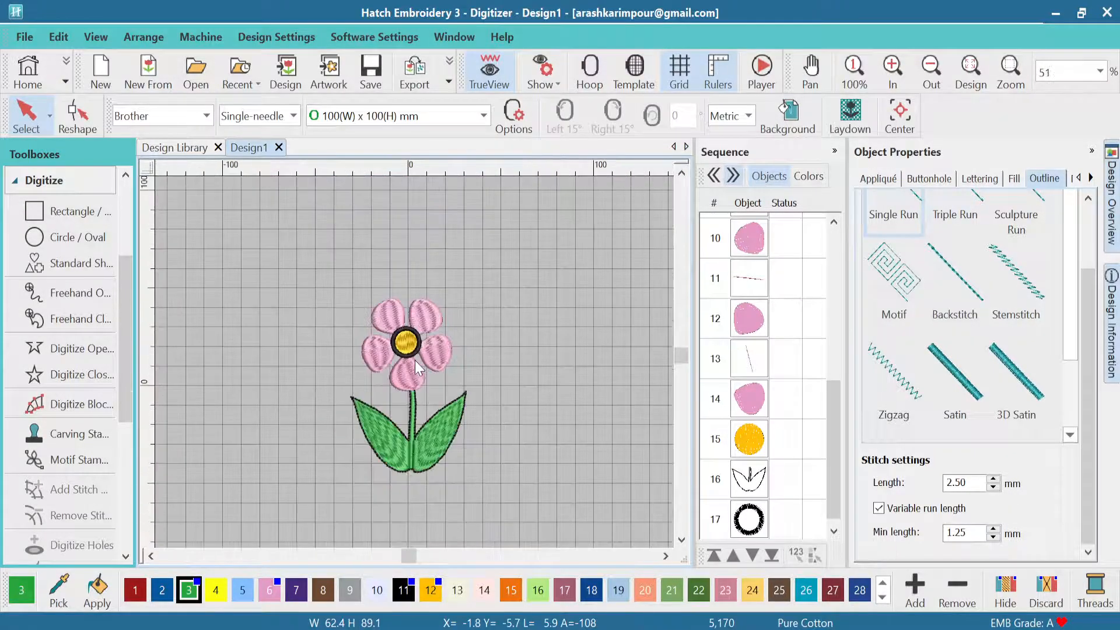
left_click(853, 69)
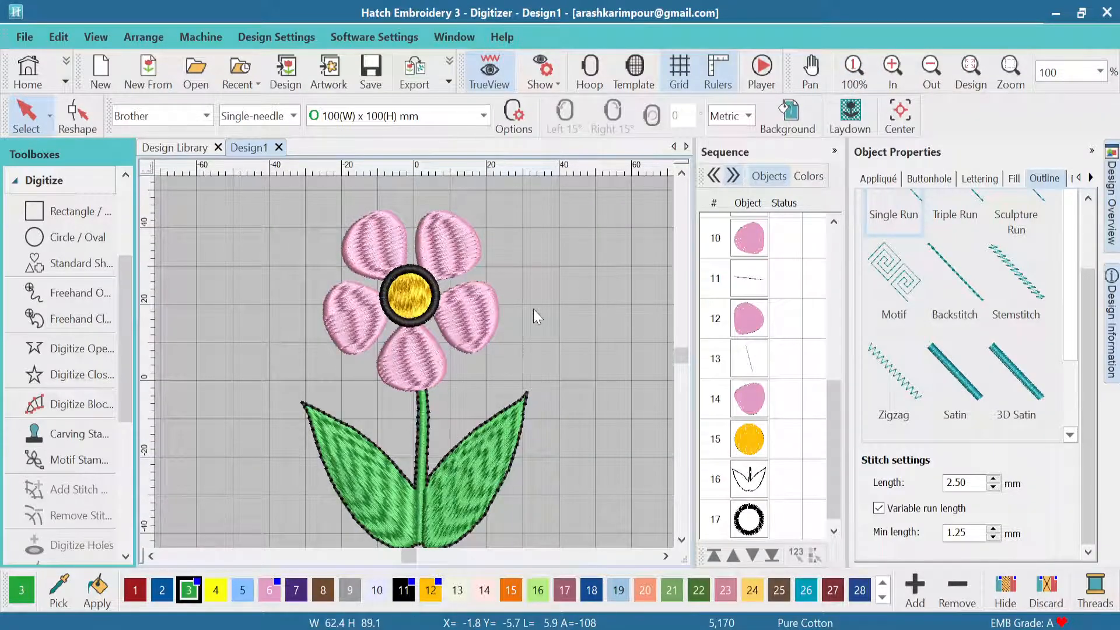
left_click(761, 69)
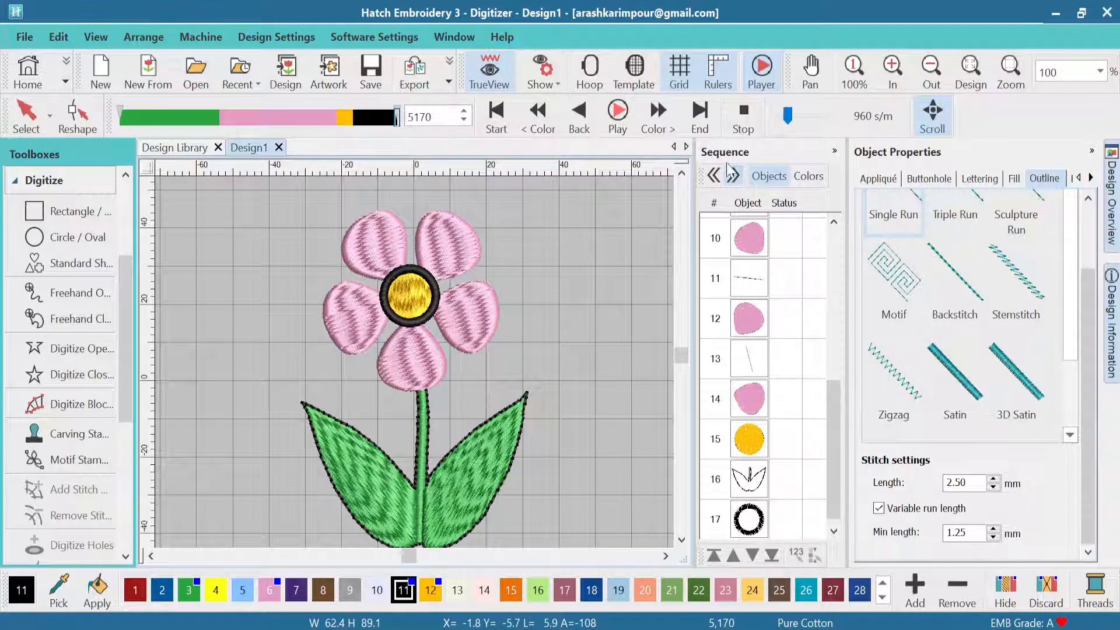
left_click(761, 81)
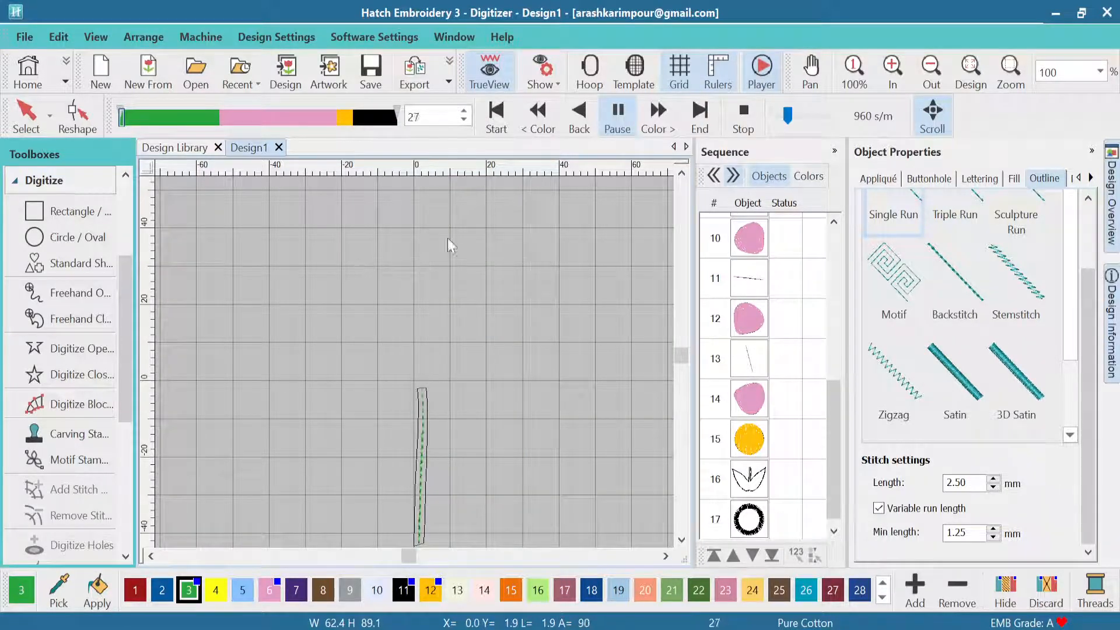
left_click(752, 71)
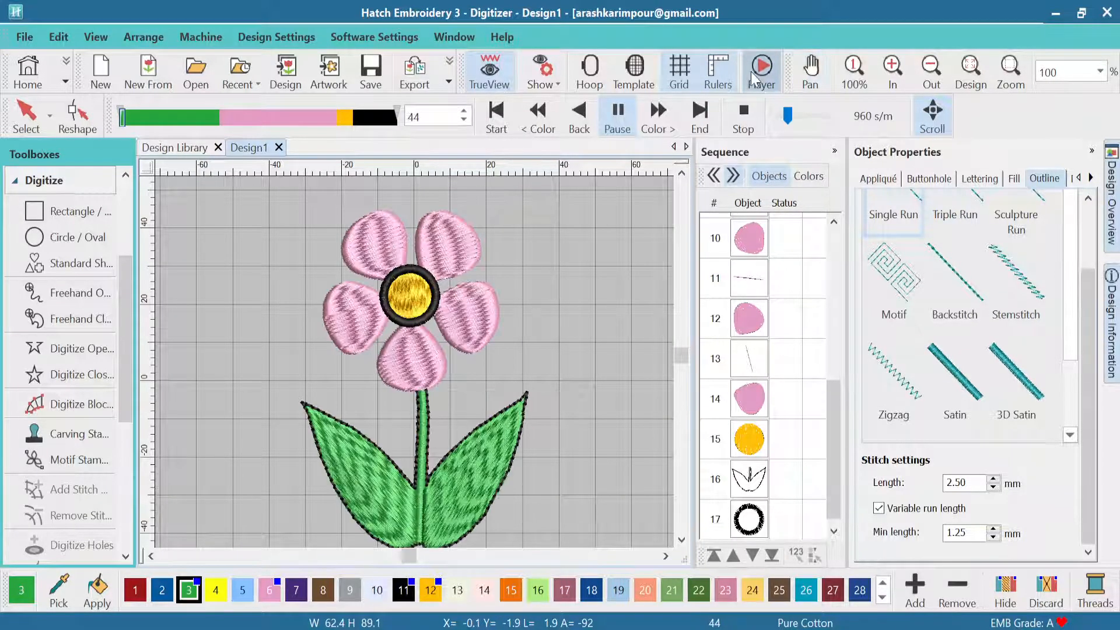
left_click(750, 72)
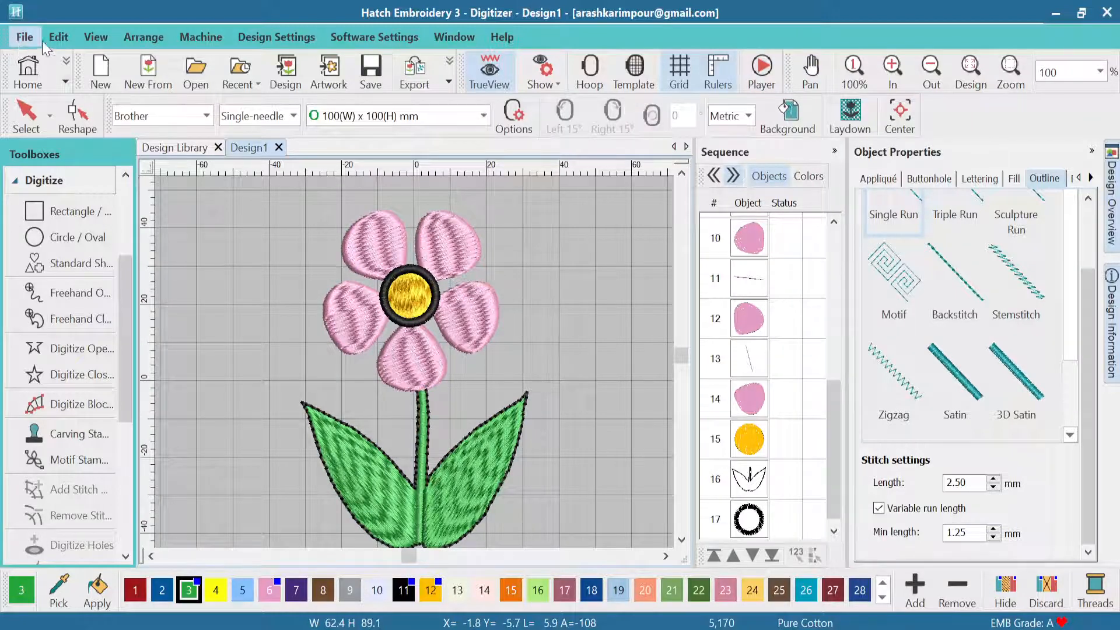
Look over the file commands and the list of available thread colors.
left_click(24, 37)
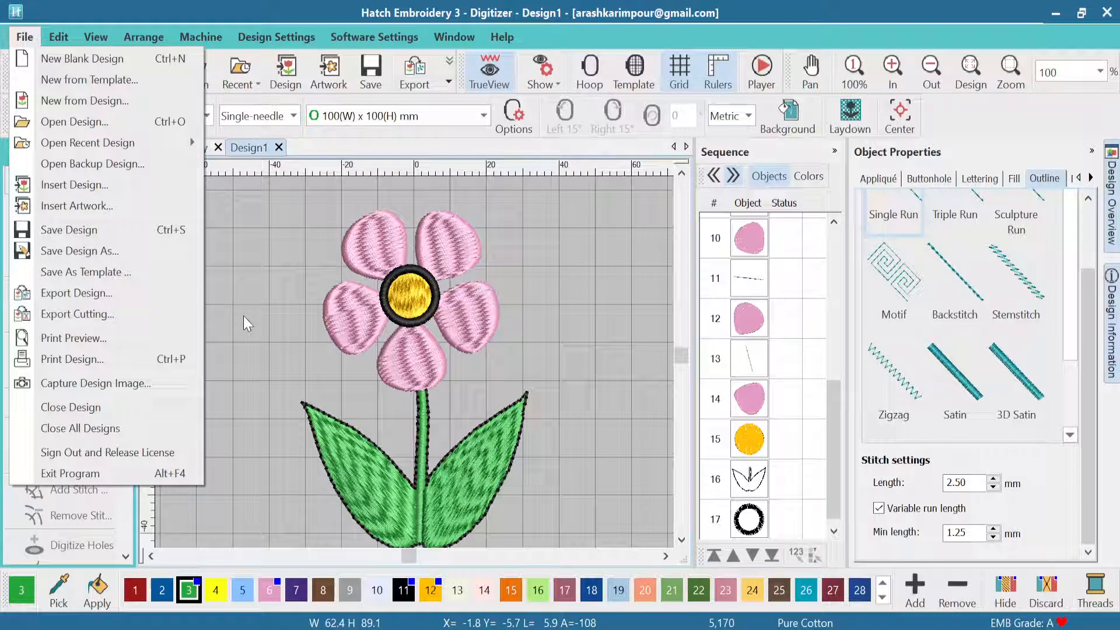
left_click(571, 36)
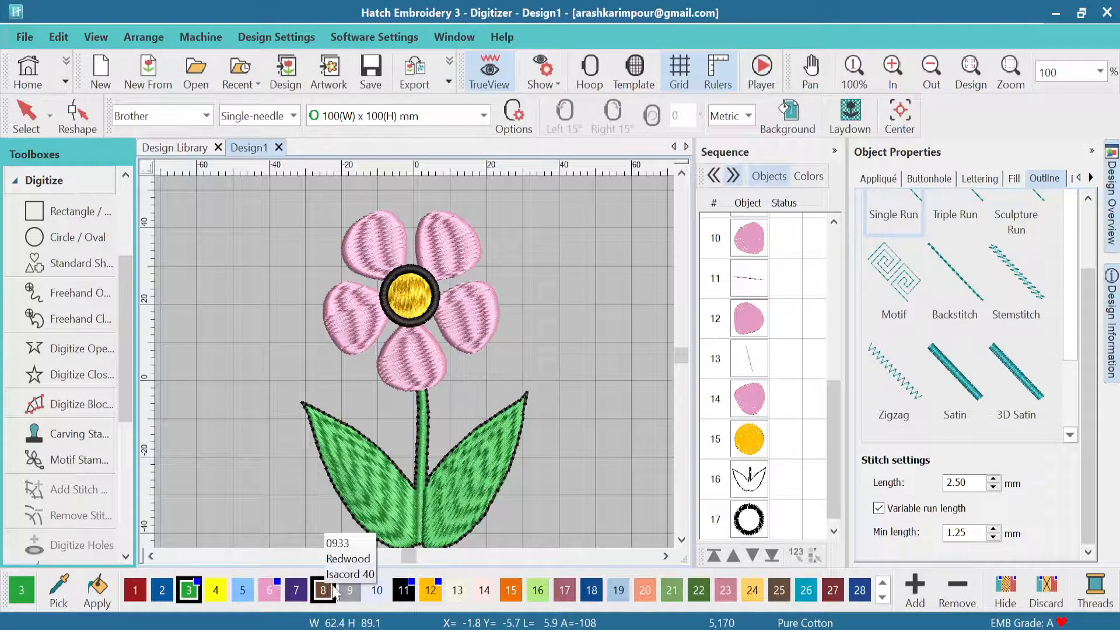
left_click(1093, 591)
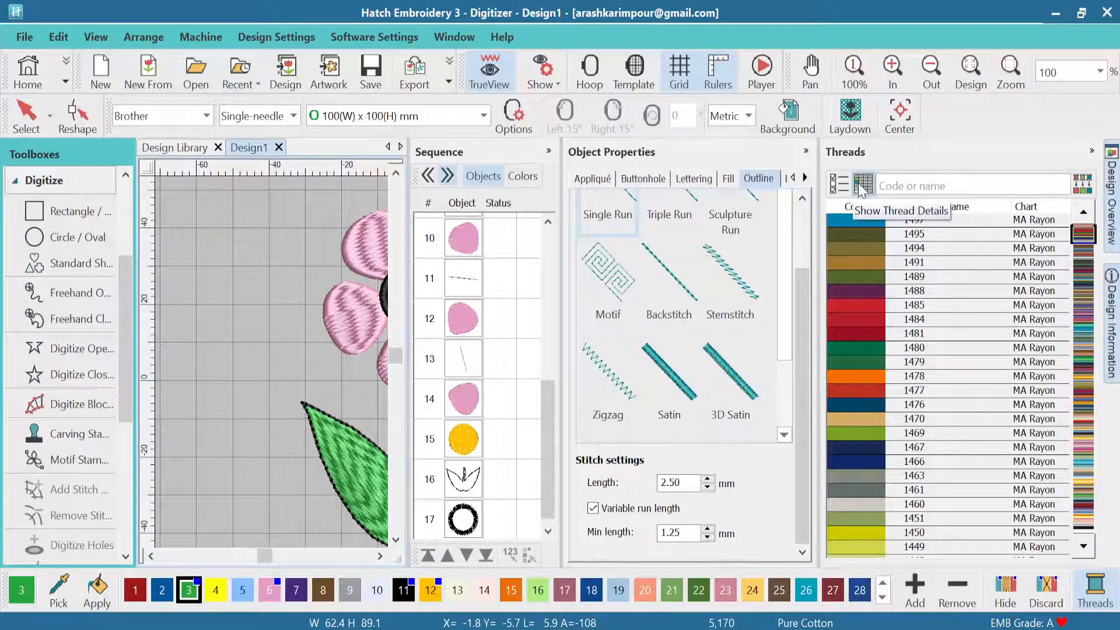
left_click(838, 184)
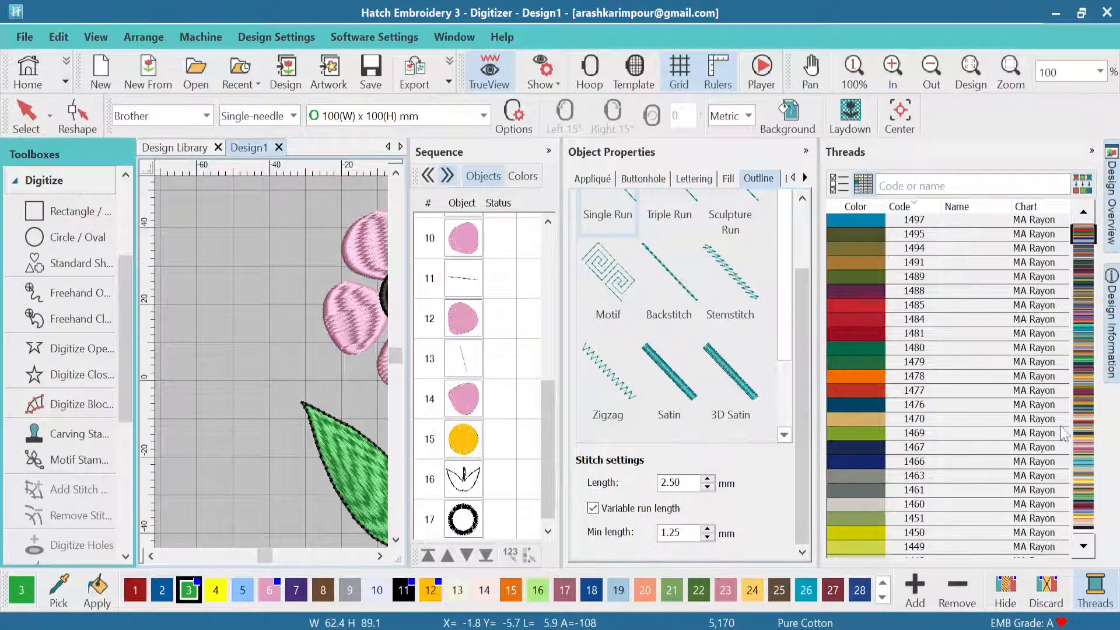
left_click(1101, 599)
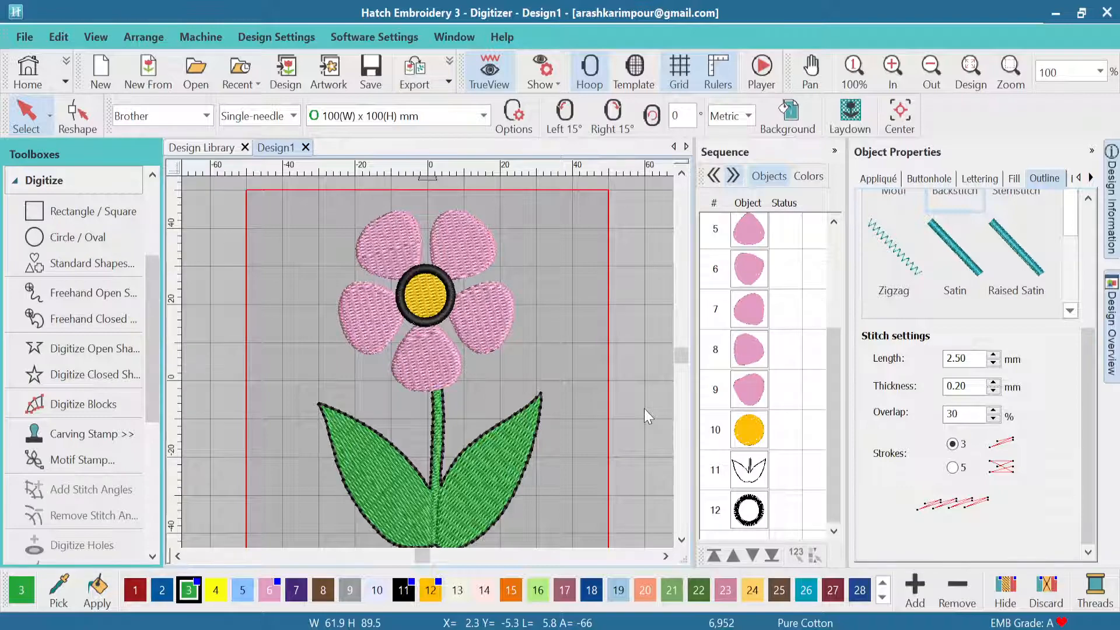
Digitize a green open shape about 81 mm wide beside the hoop, with three corner points, three curve points and a final corner point.
scroll(428, 363, "down", 3)
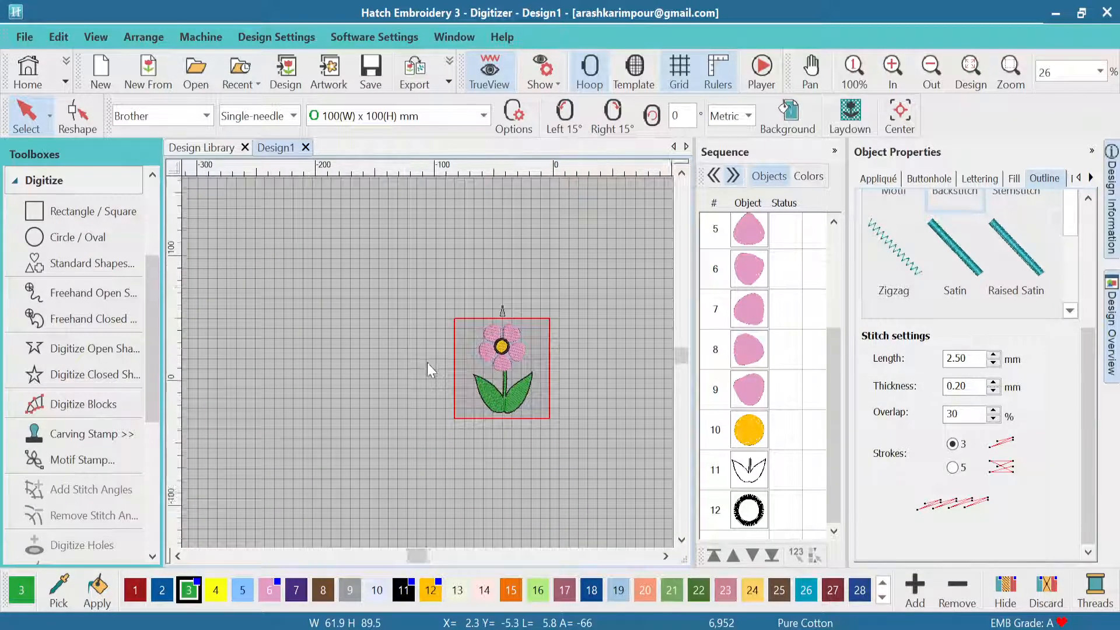
scroll(428, 362, "up", 2)
scroll(423, 362, "up", 2)
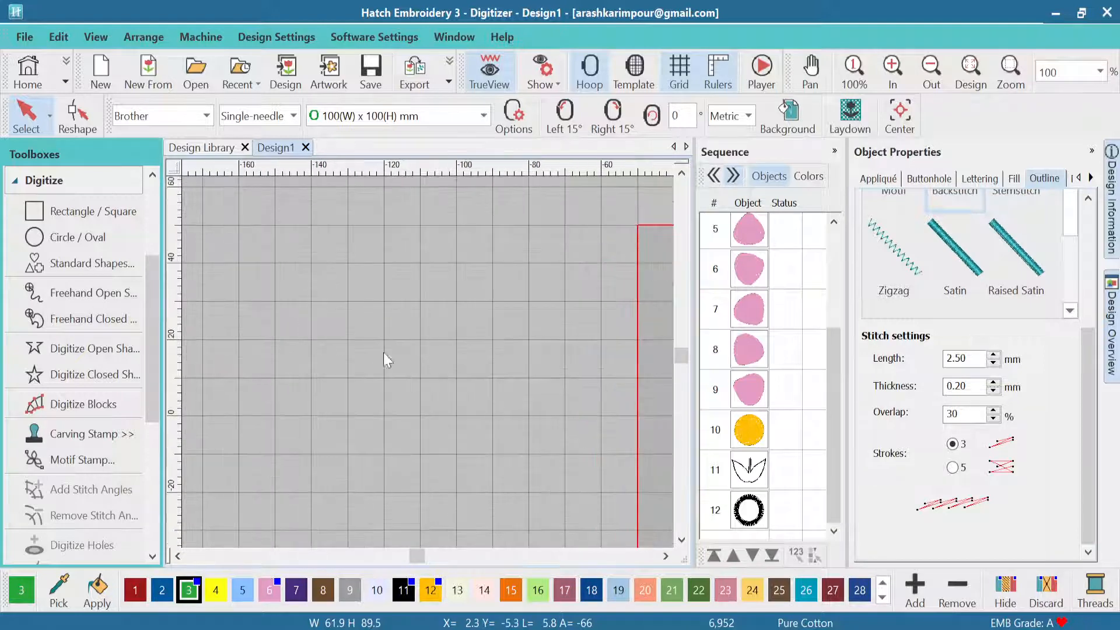
left_click(88, 348)
left_click(298, 372)
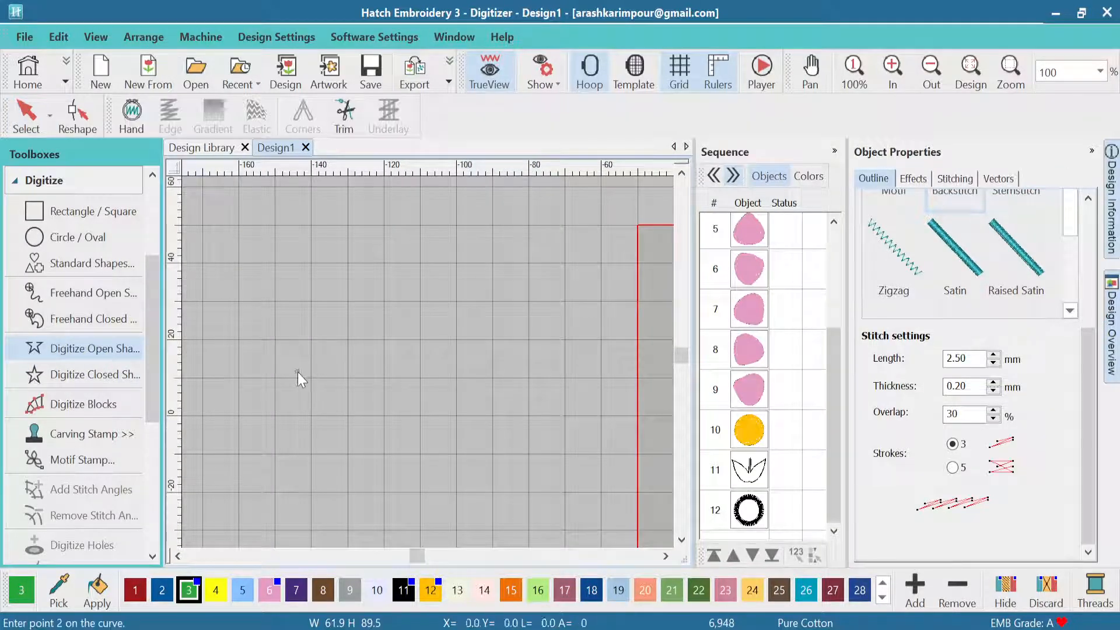
left_click(346, 288)
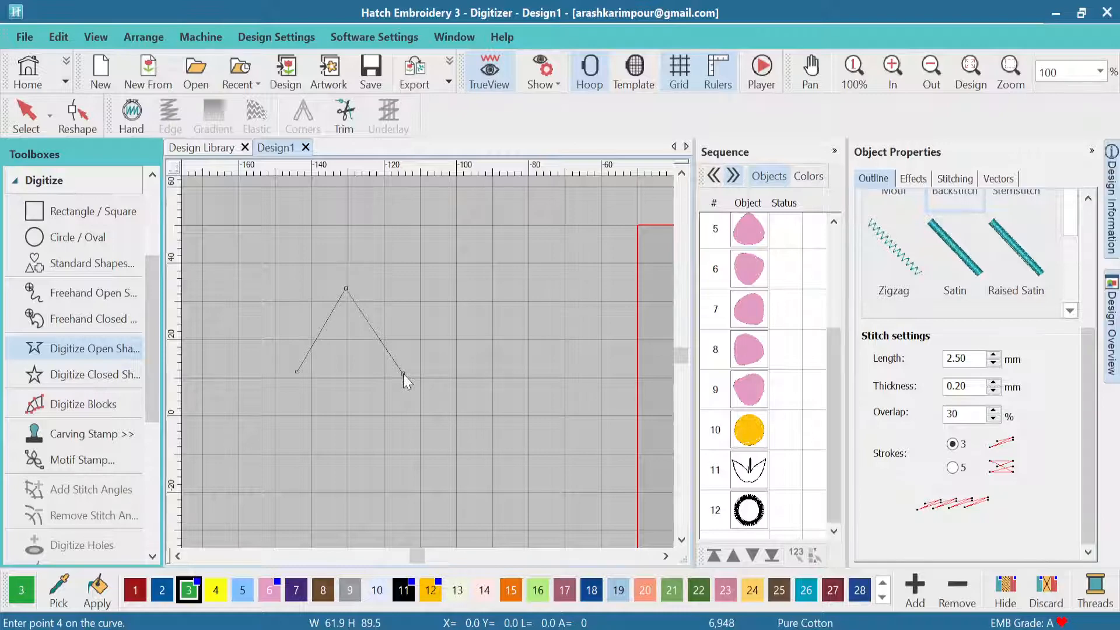
left_click(403, 373)
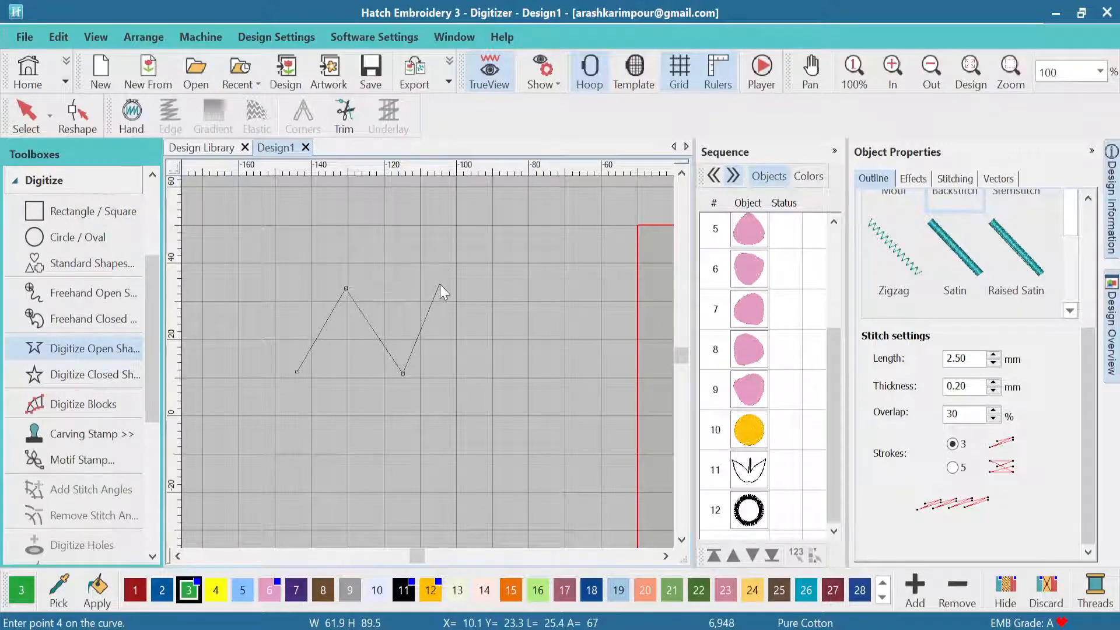
right_click(440, 284)
left_click(496, 384)
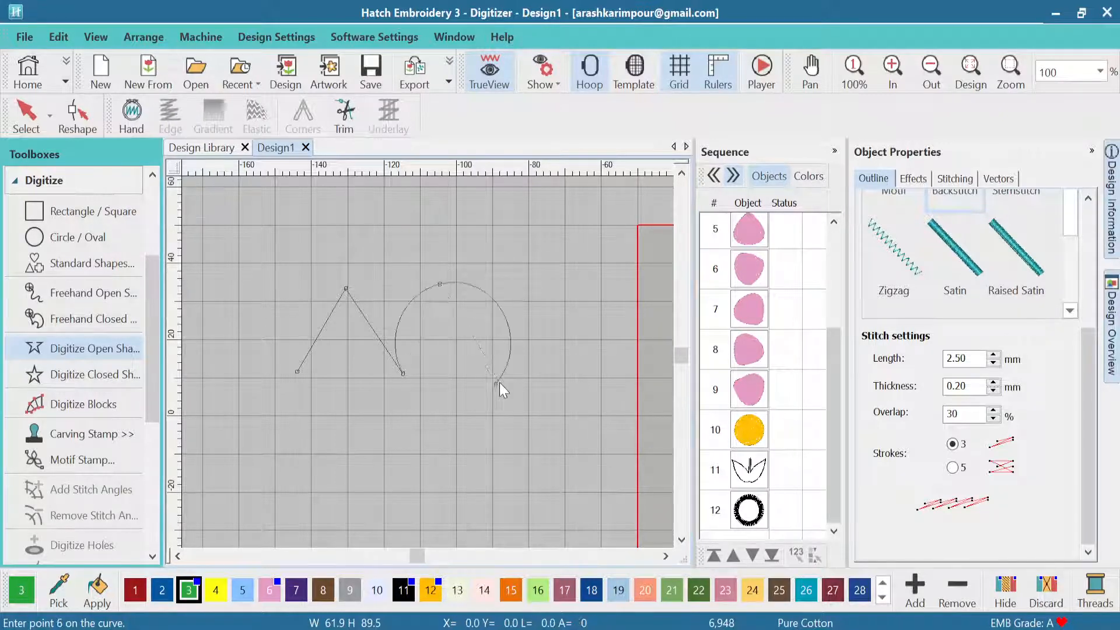
right_click(557, 299)
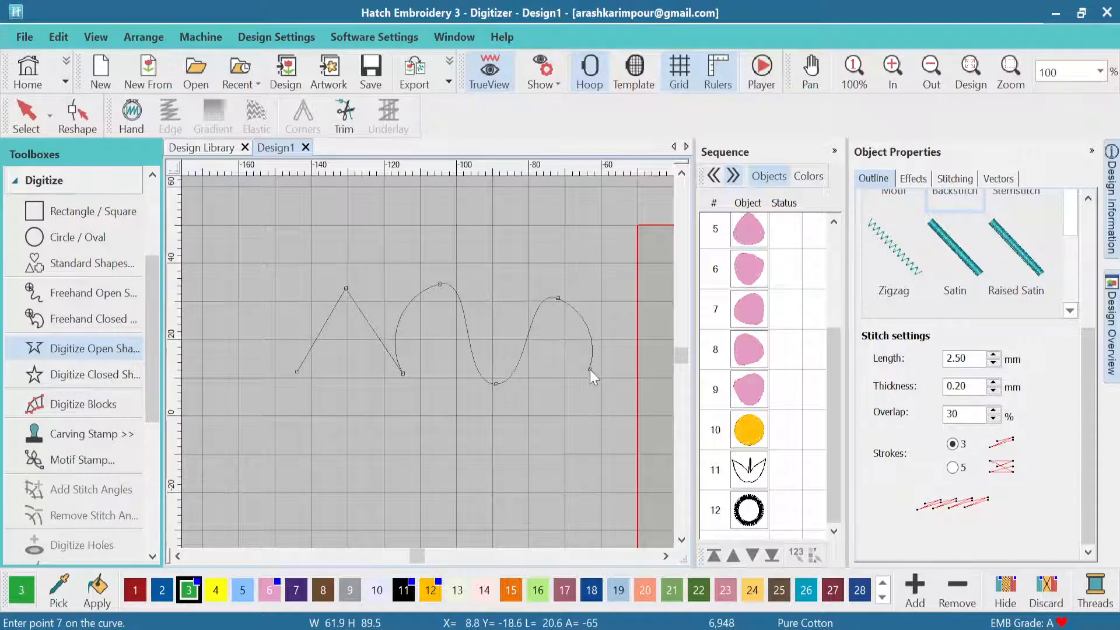
left_click(590, 369)
key("Return")
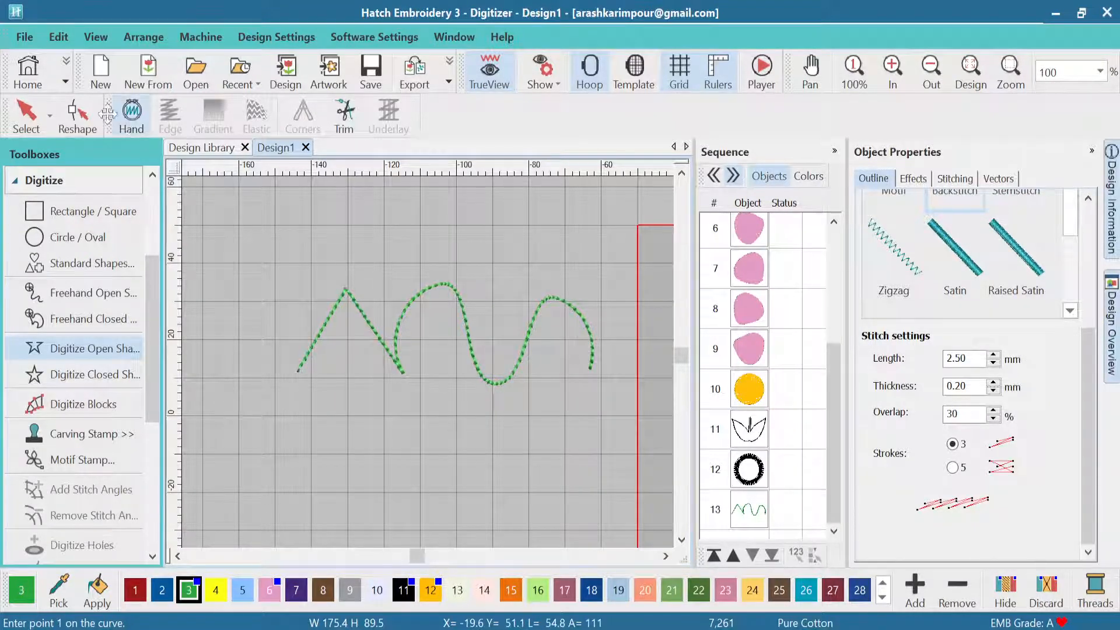
left_click(338, 299)
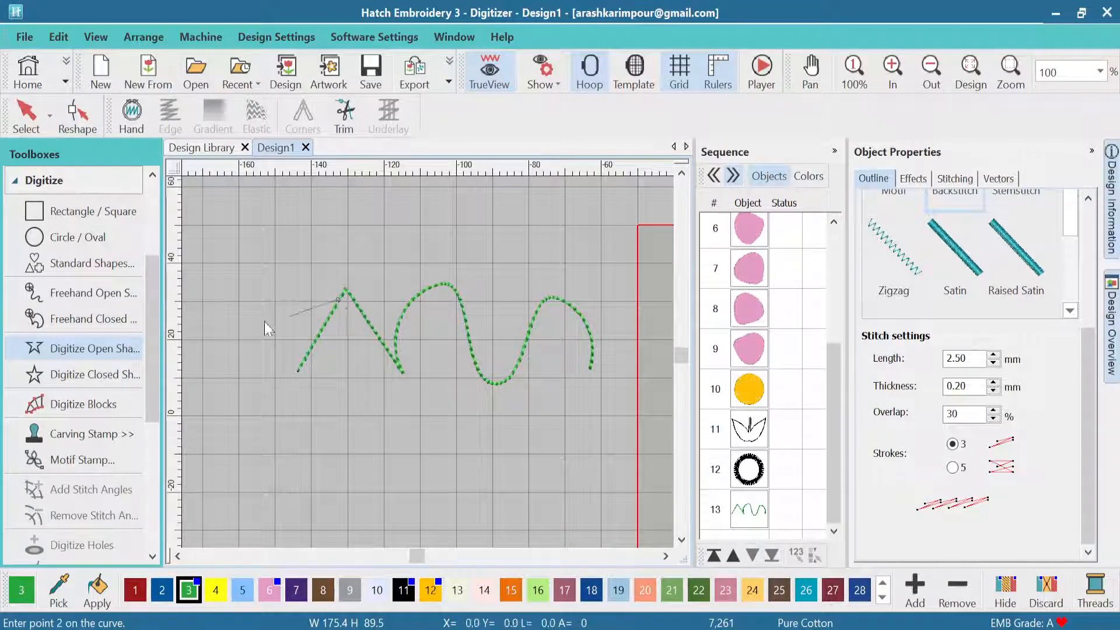
key("Escape")
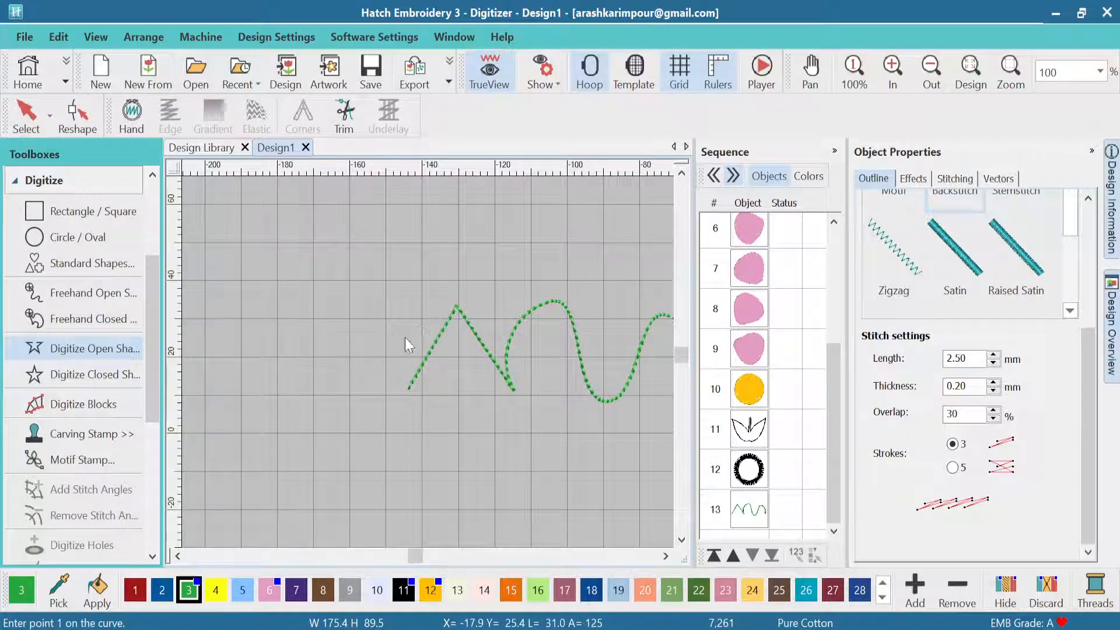
Reshape the practice line by raising a new corner point on its second straight segment and pulling a new curve point outward on its first.
scroll(489, 355, "down", 1)
left_click(77, 115)
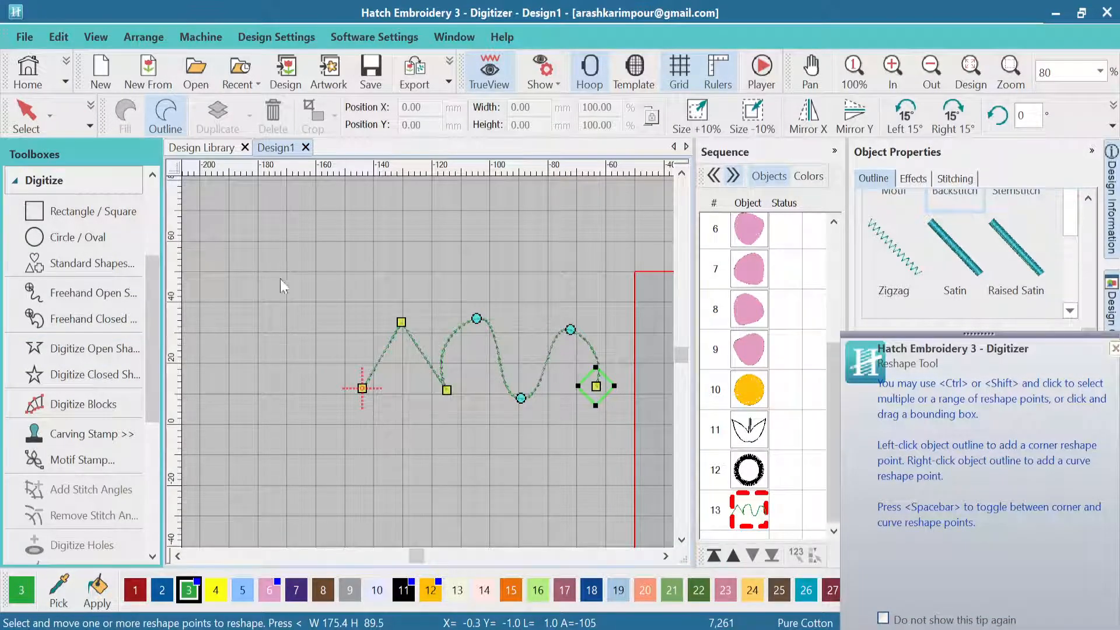
left_click(27, 114)
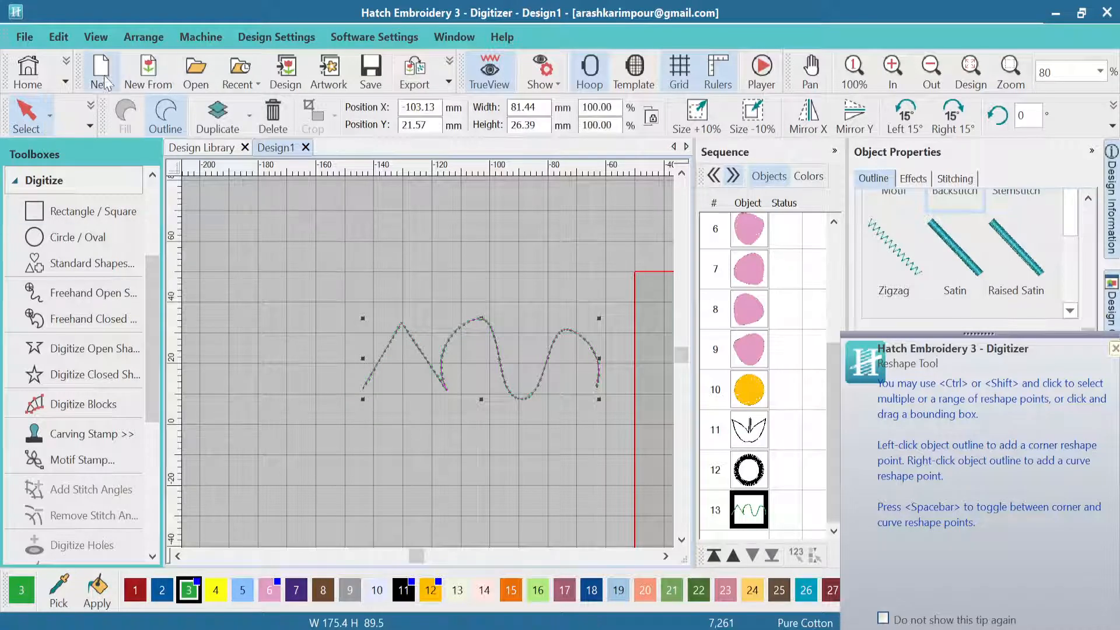
left_click(90, 105)
left_click(66, 159)
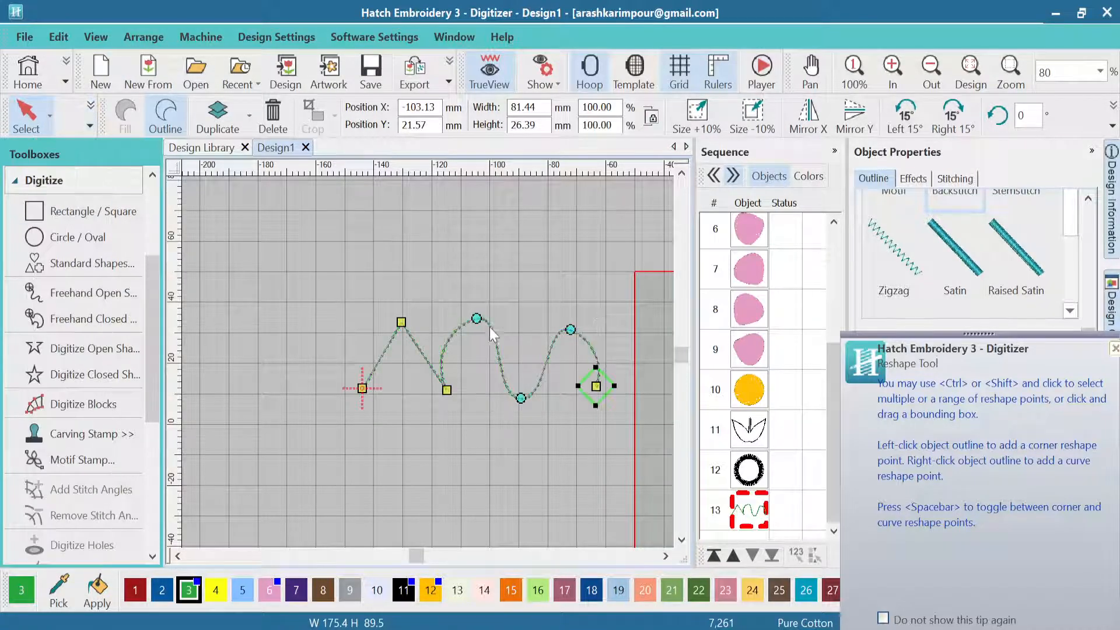
scroll(428, 362, "up", 3)
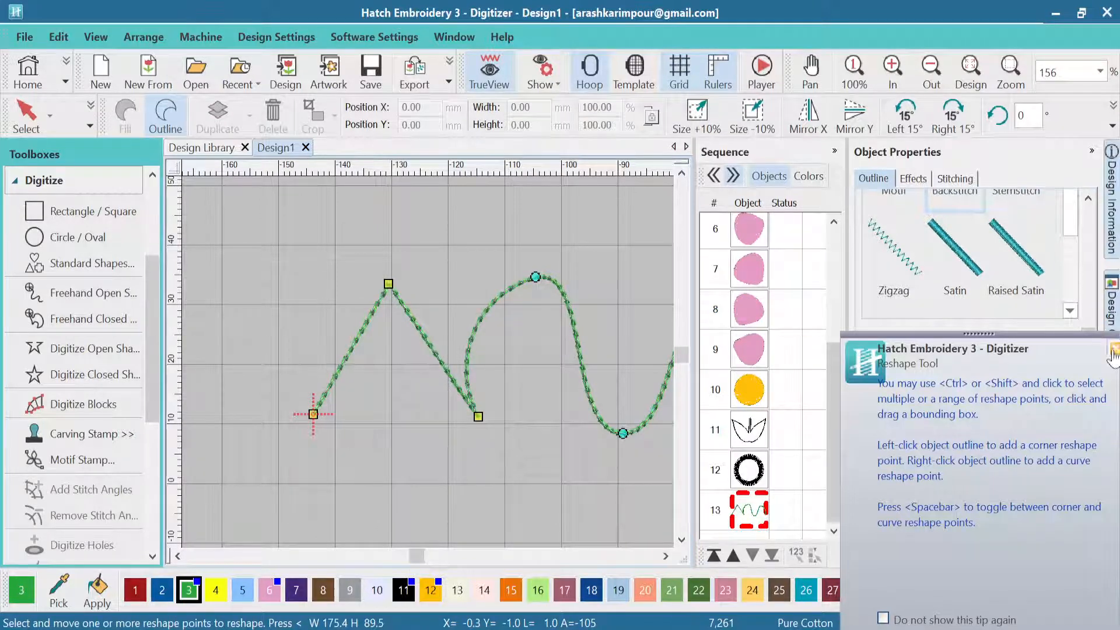
left_click(1114, 348)
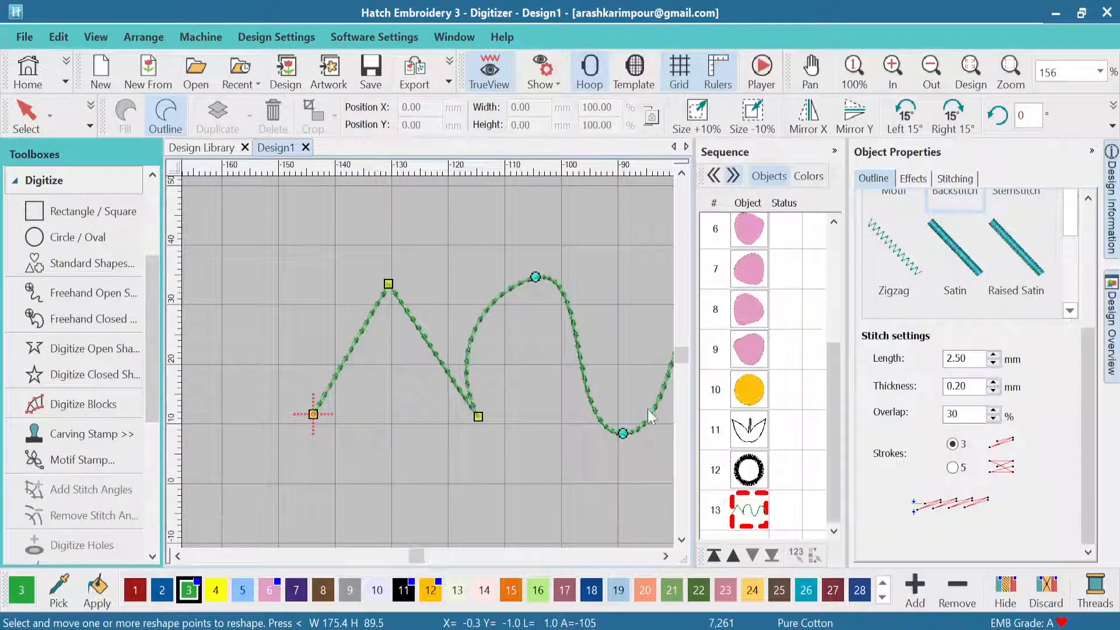
left_click(432, 348)
left_click_drag(432, 347, 438, 308)
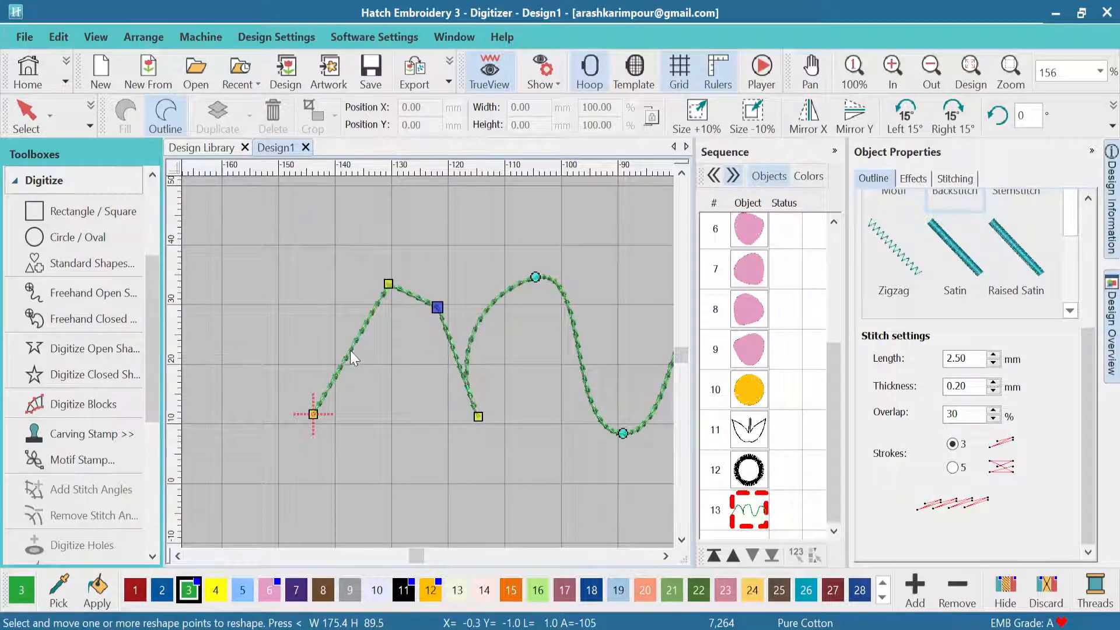
right_click(350, 350)
left_click_drag(350, 350, 312, 318)
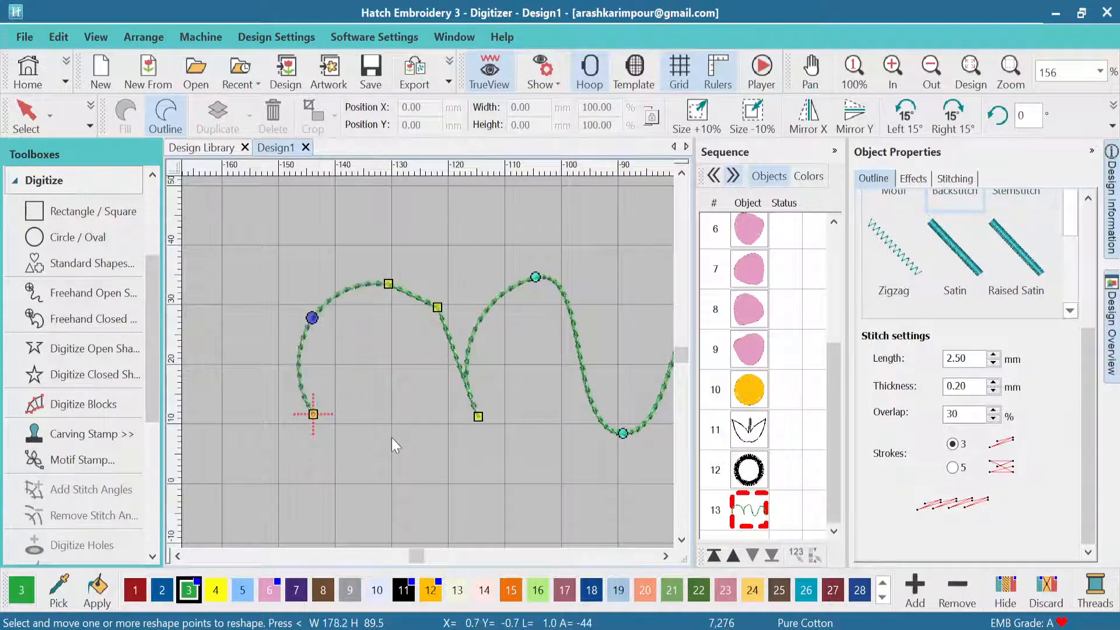
Toggle the added curve point on the first segment to a corner point and back to a curve point.
left_click(385, 372)
left_click(312, 318)
left_click(312, 318)
left_click(312, 319)
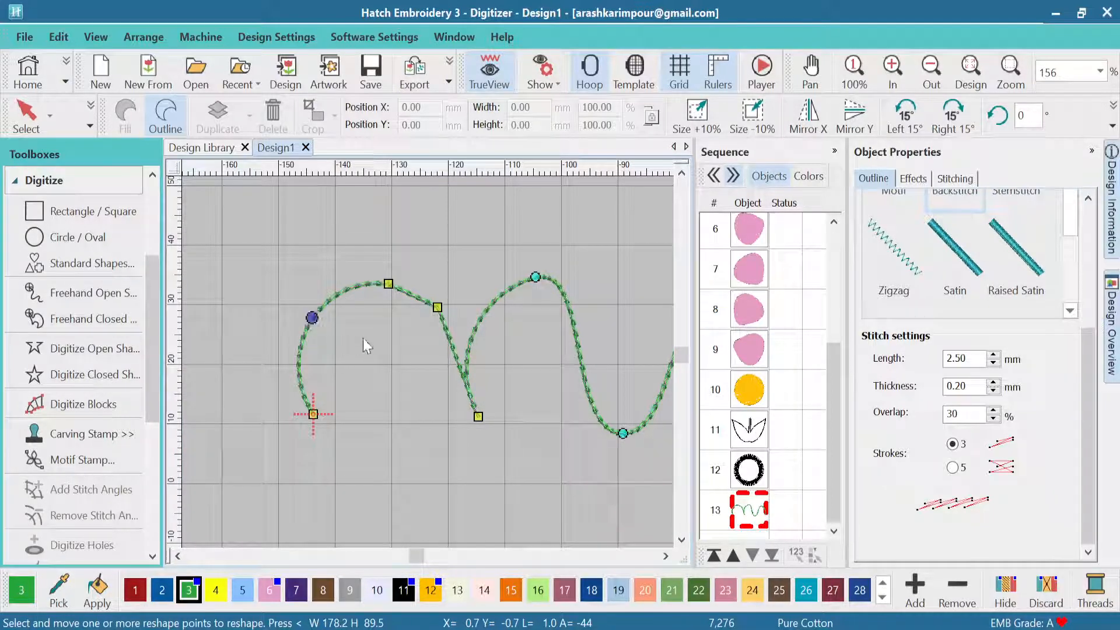
key("space")
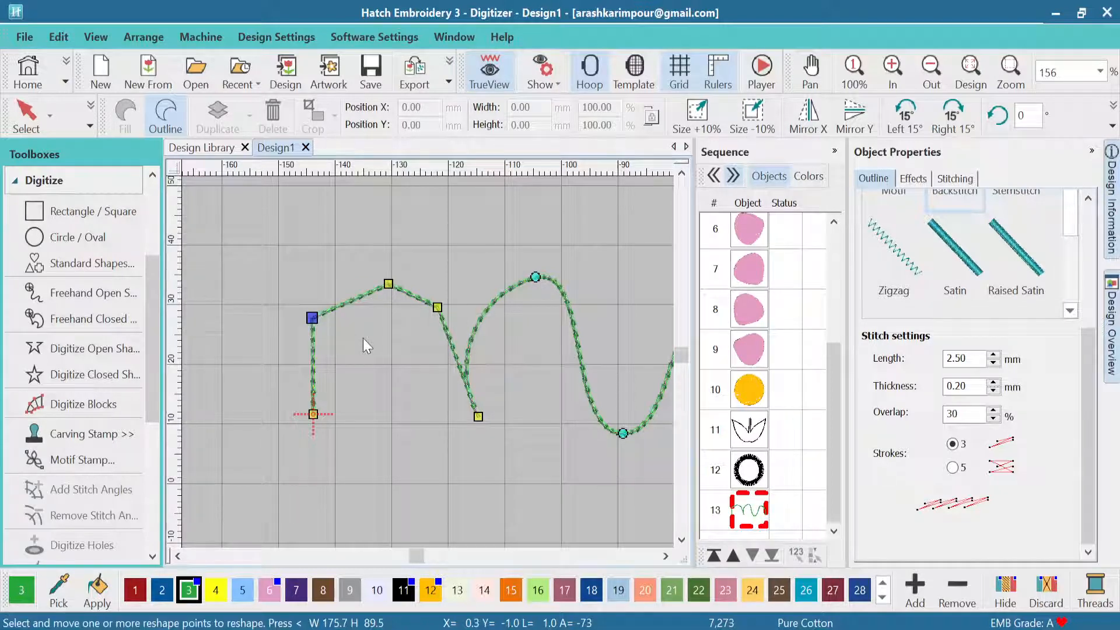
key("space")
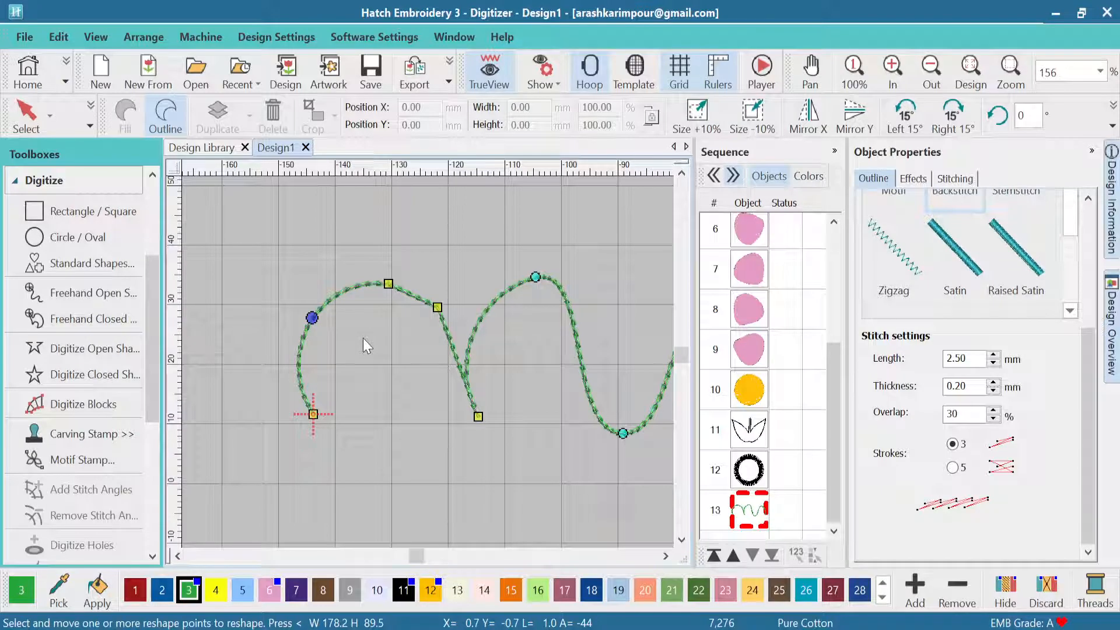
Remove the added curve point from the practice line and delete the whole line from the design.
scroll(358, 344, "up", 2)
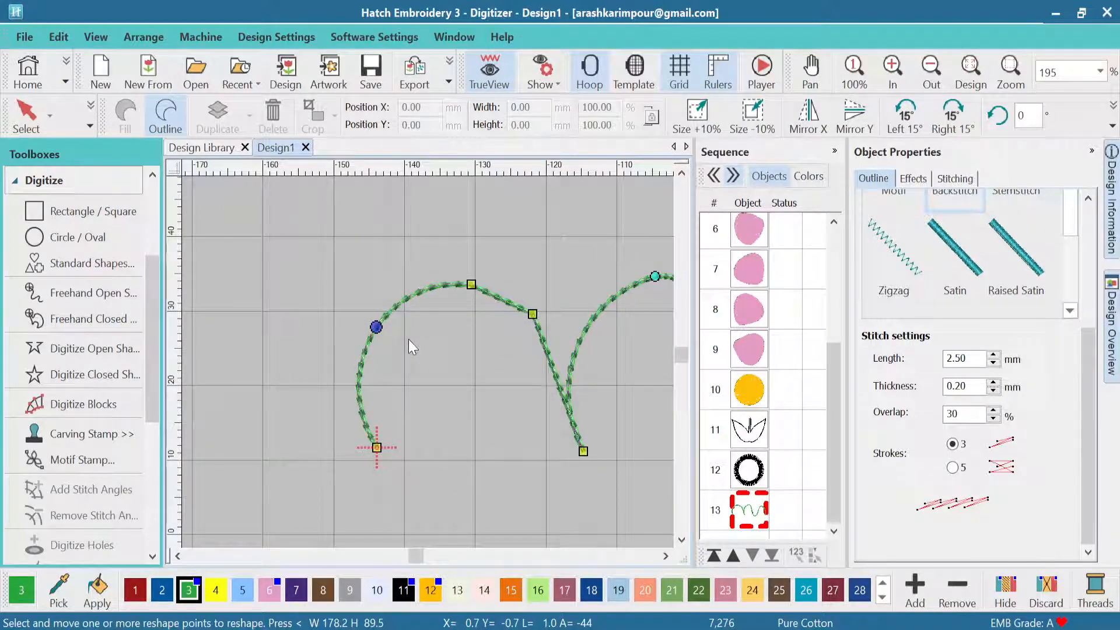
key("Delete")
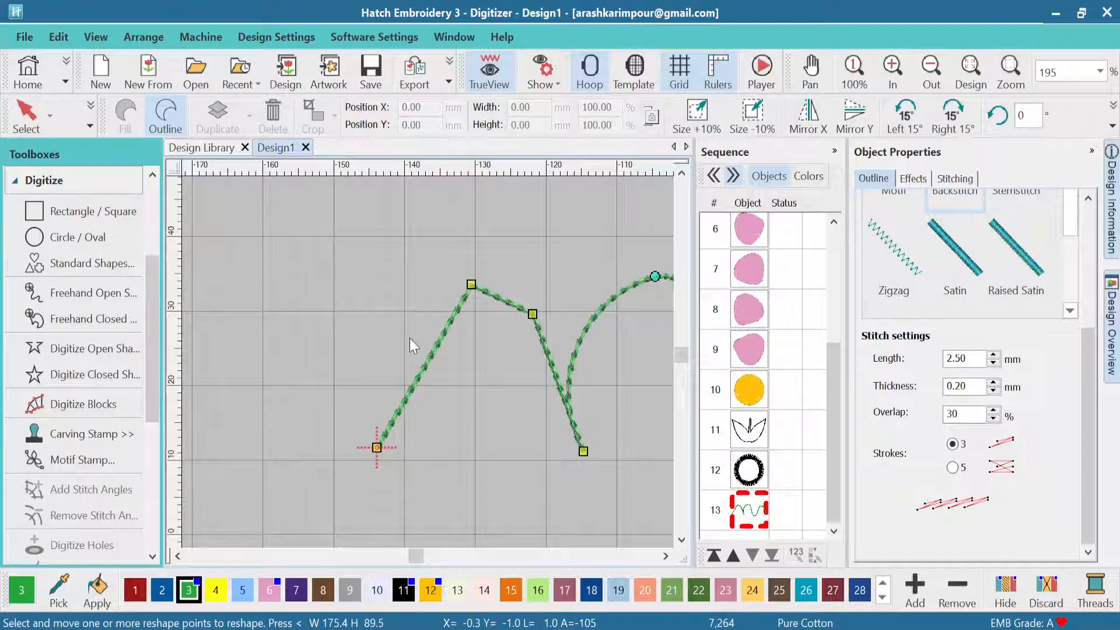
left_click(19, 124)
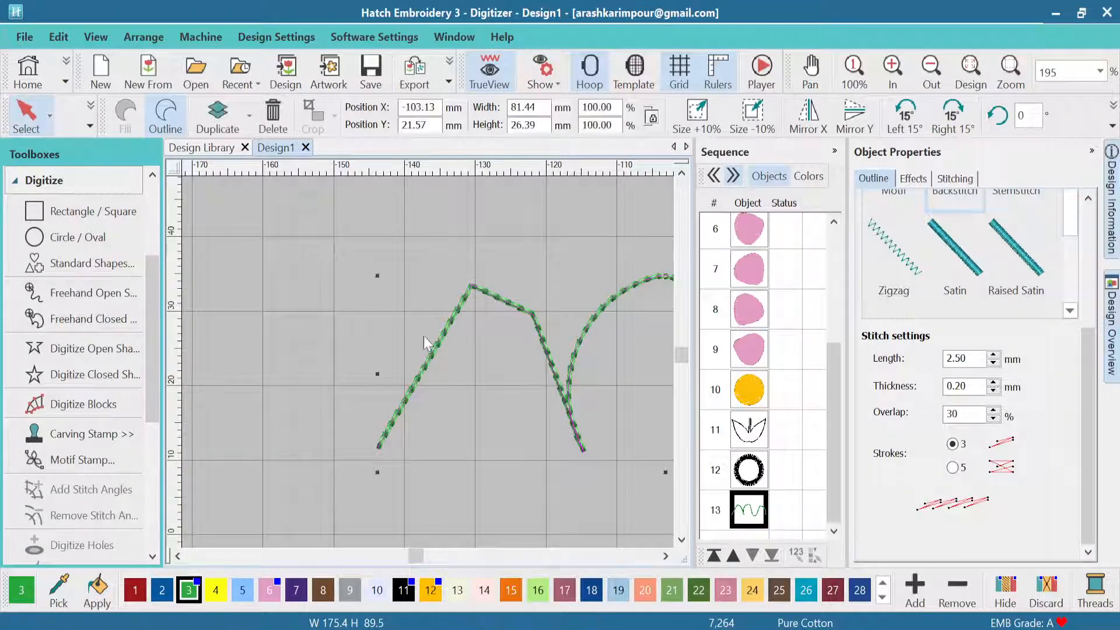
key("Delete")
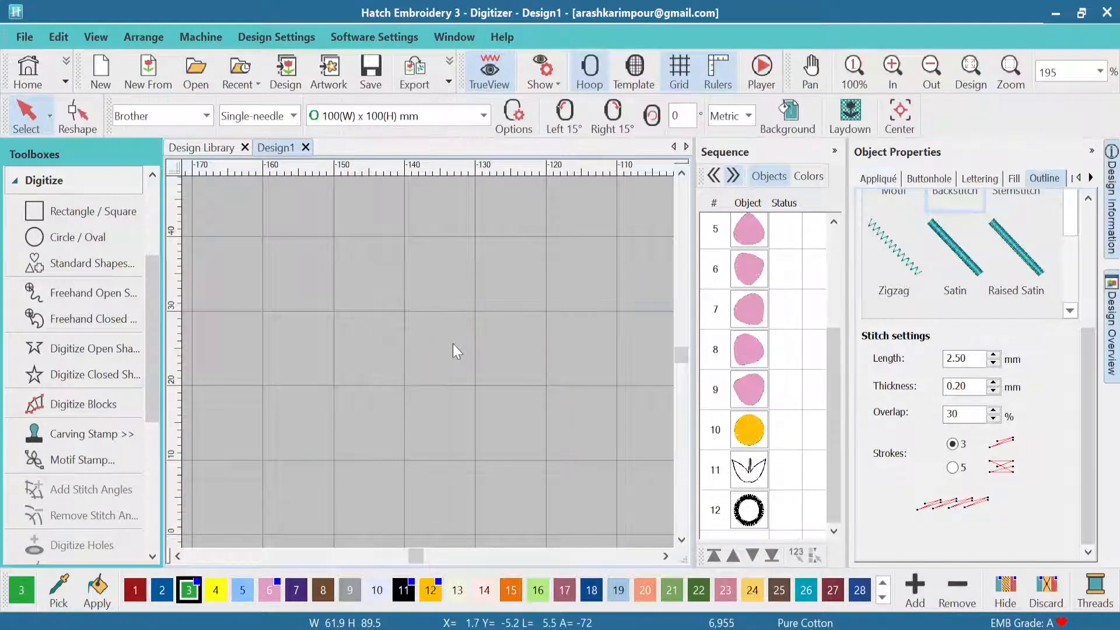
View the flower at 100% and examine the left leaf's stitching properties for connectors, tie-ins, tie-offs and automatic trims.
left_click(855, 67)
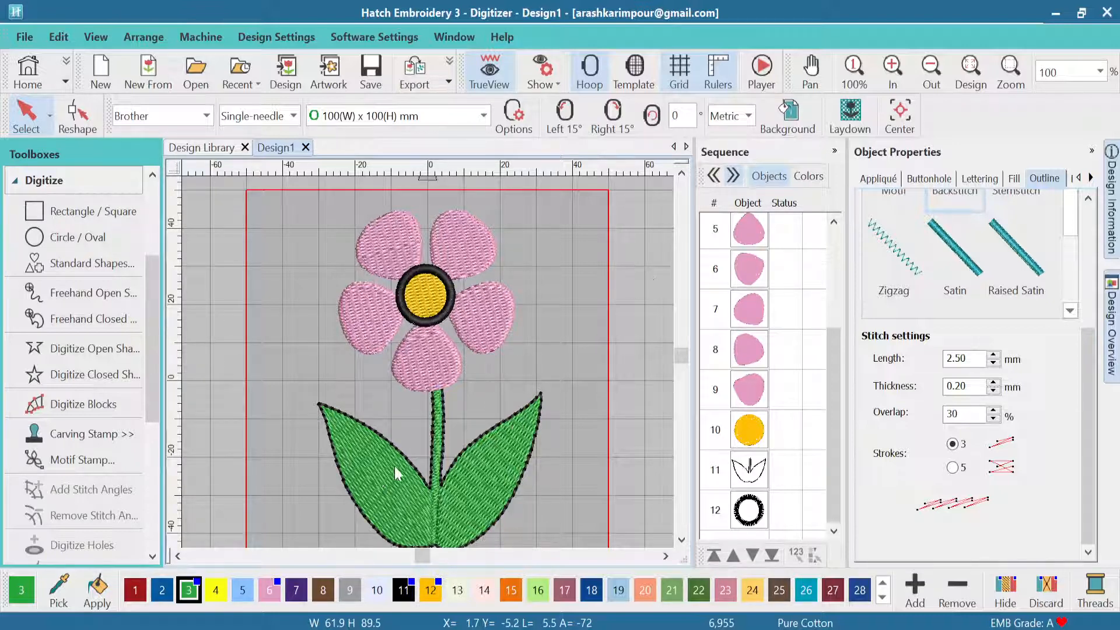
left_click(377, 471)
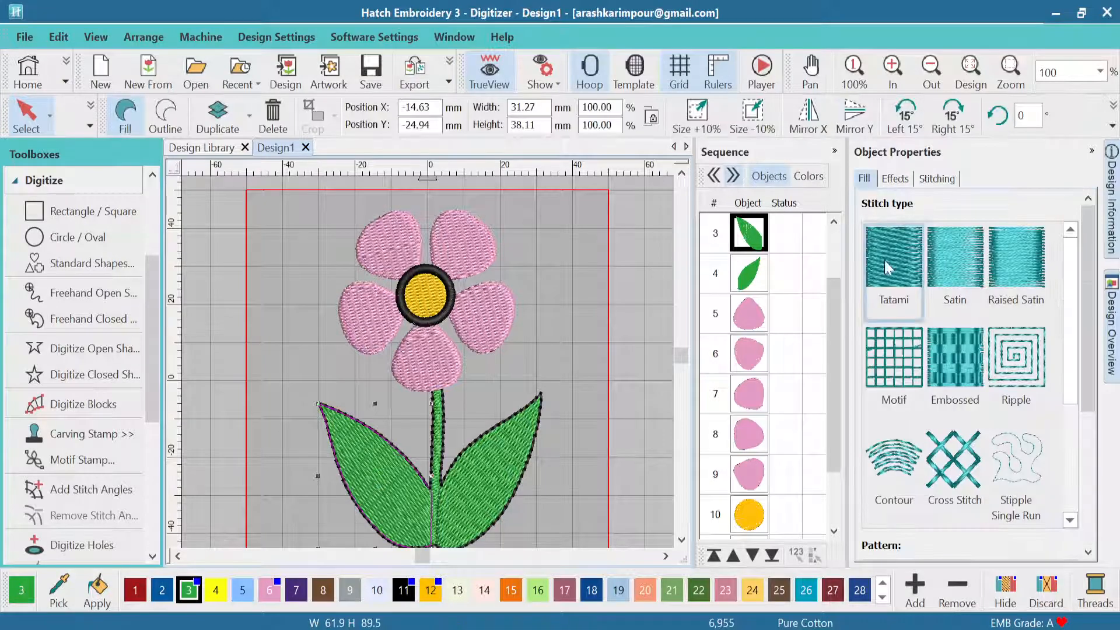
left_click(895, 179)
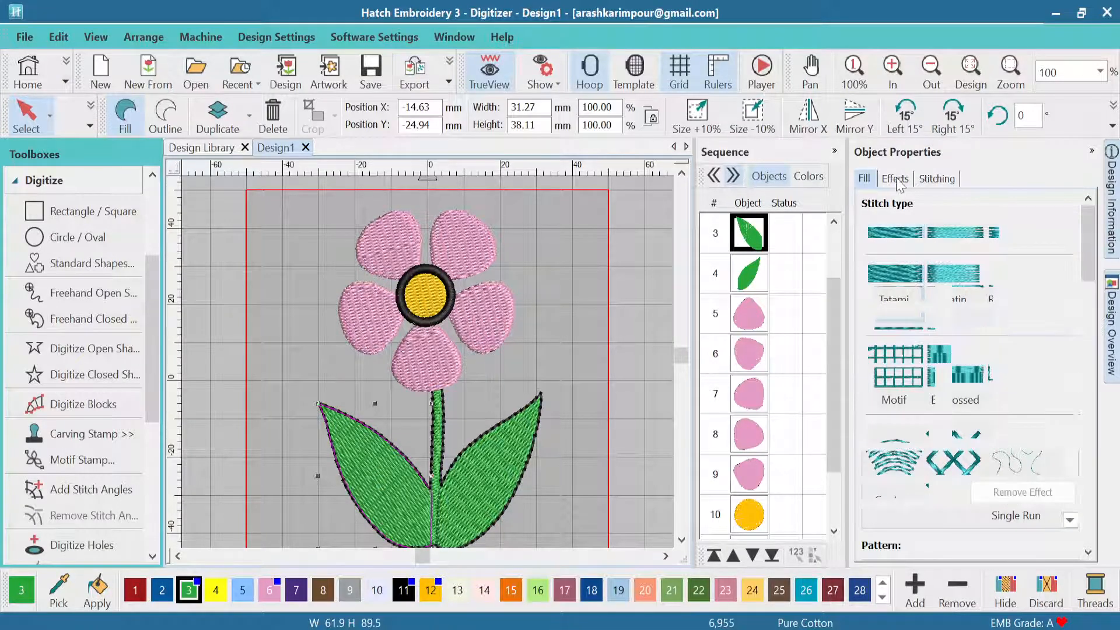
left_click(936, 179)
scroll(1090, 408, "down", 5)
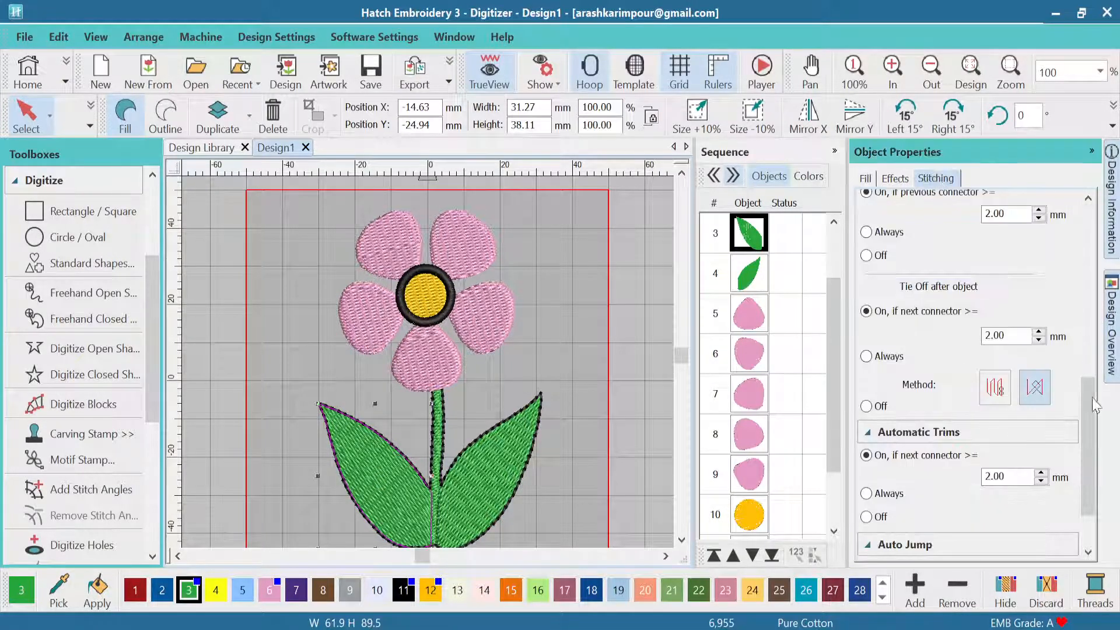
mouse_move(1092, 401)
left_mouse_down()
mouse_move(1094, 432)
mouse_move(1093, 274)
mouse_move(1102, 449)
mouse_move(1087, 392)
left_mouse_up()
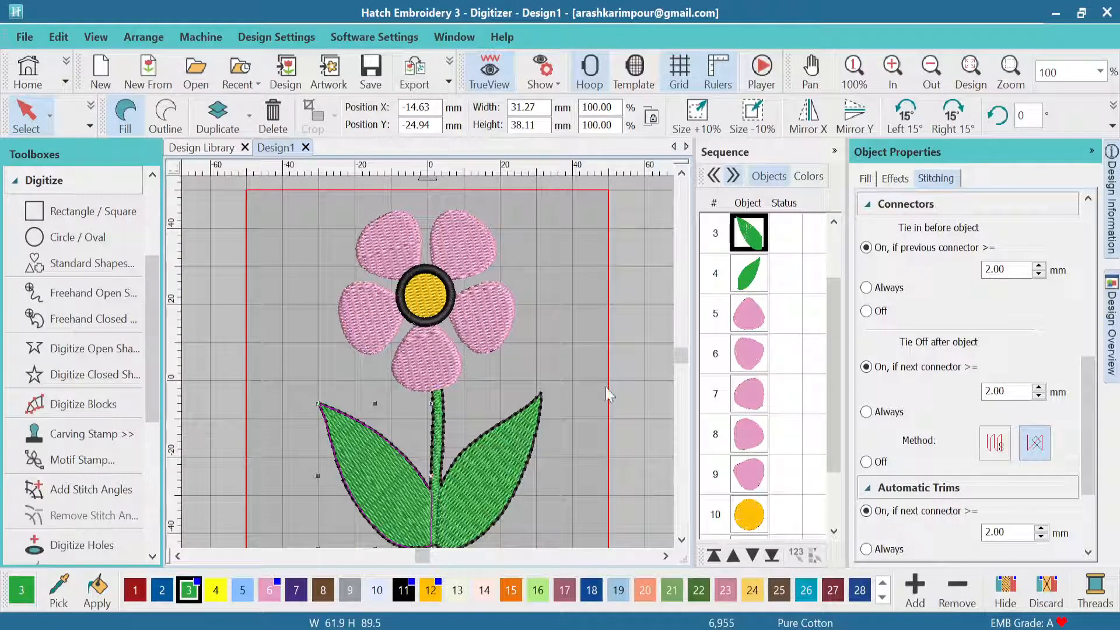
Set the stem fill, object 2, to Always tie in before the object.
left_click_drag(834, 376, 854, 297)
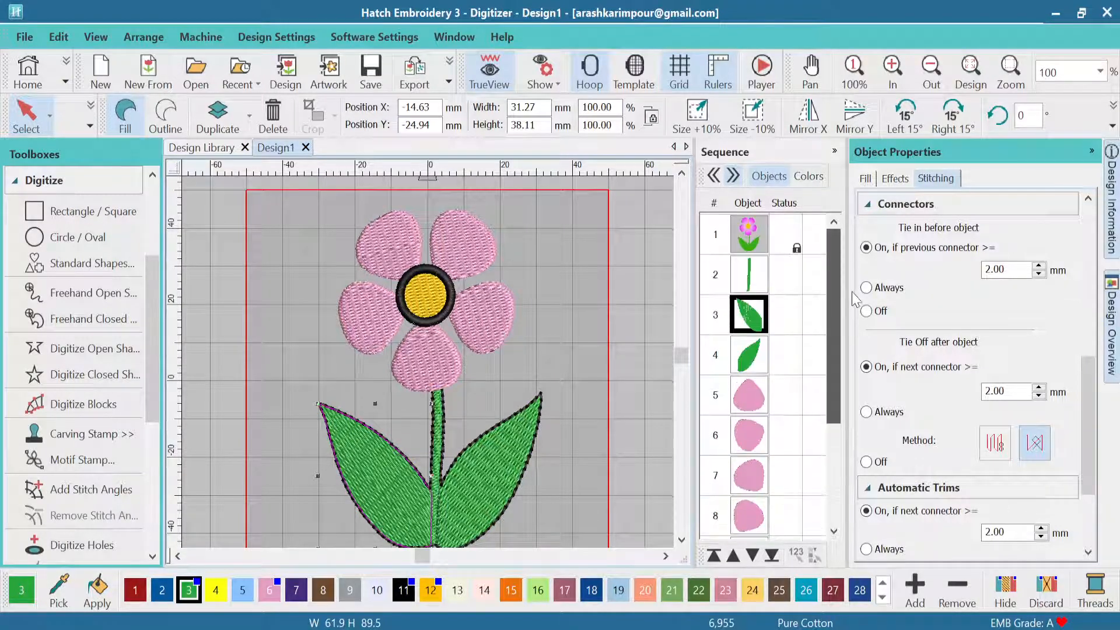
left_click(757, 289)
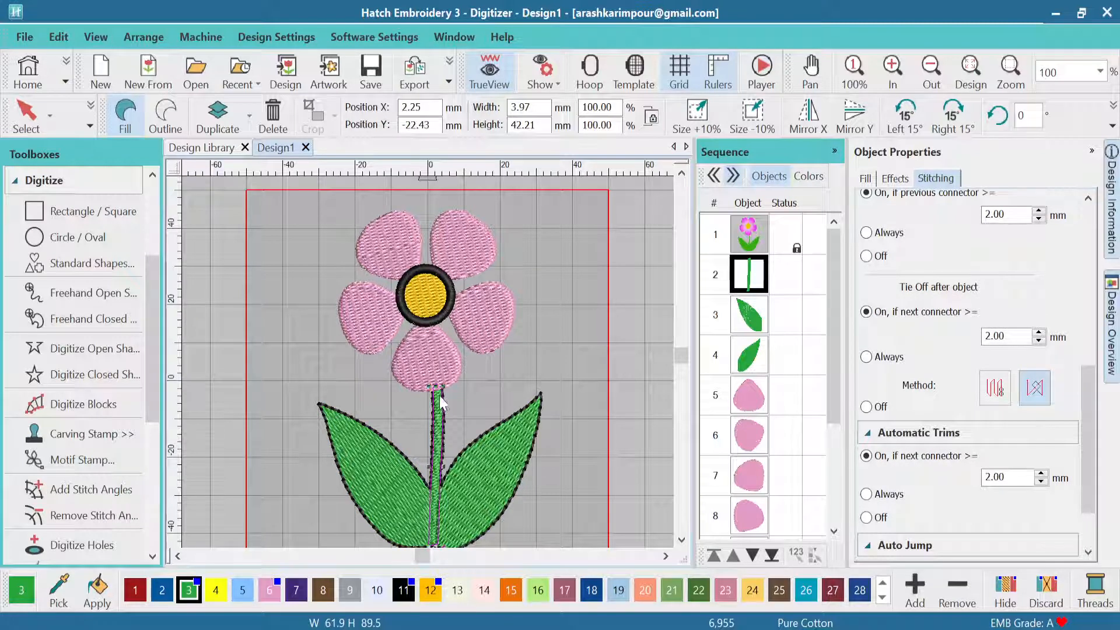
left_click_drag(1087, 391, 1086, 370)
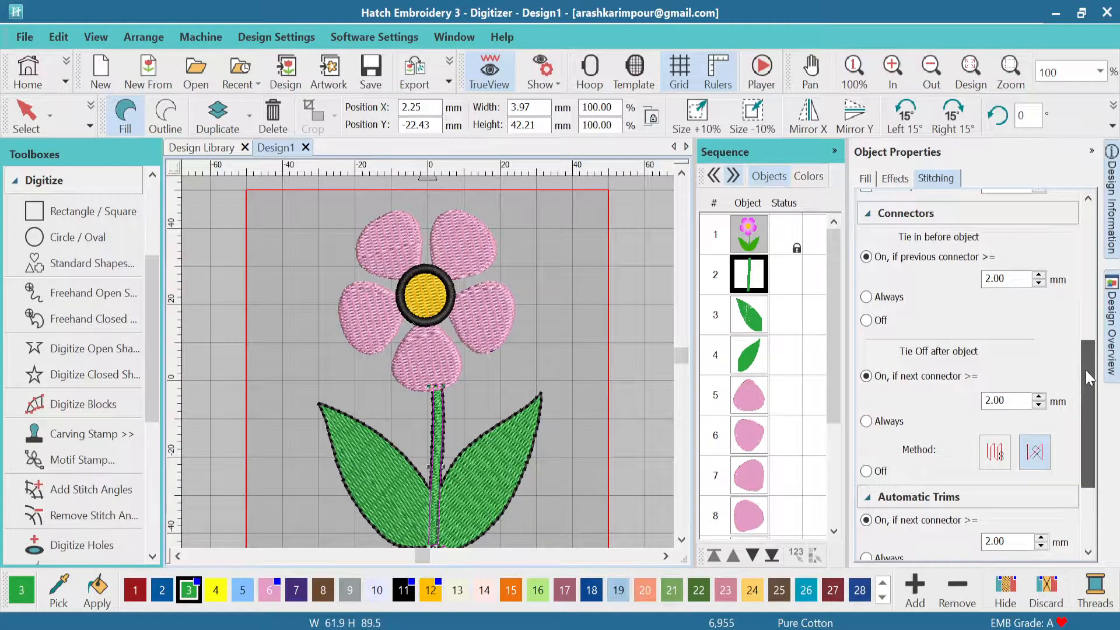
left_click(869, 299)
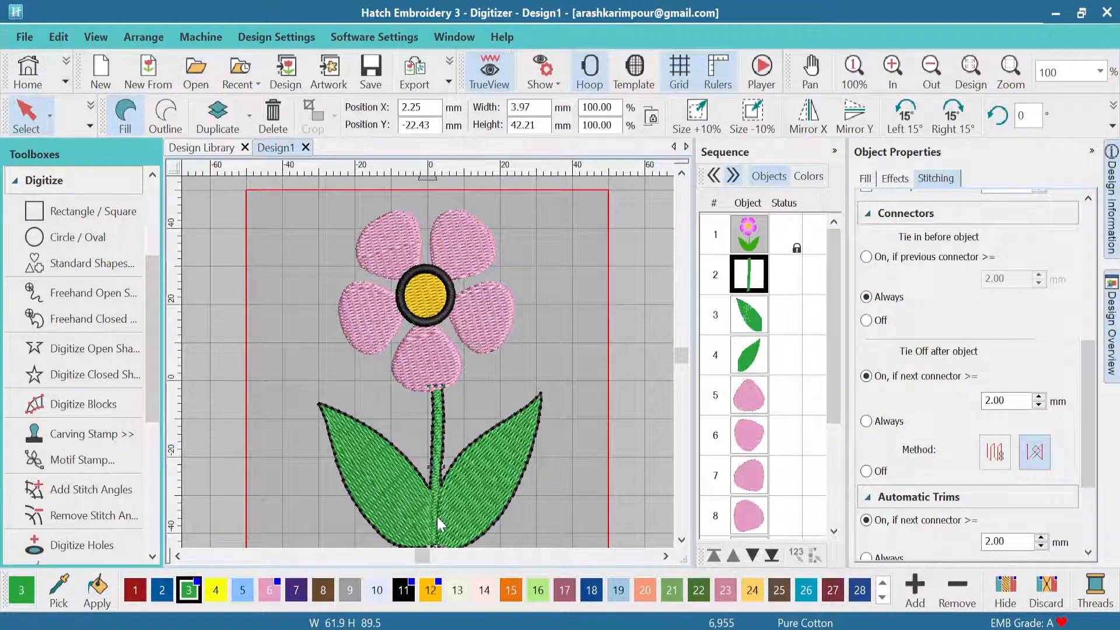
Check the connector settings of the left leaf and the right leaf.
left_click(379, 475)
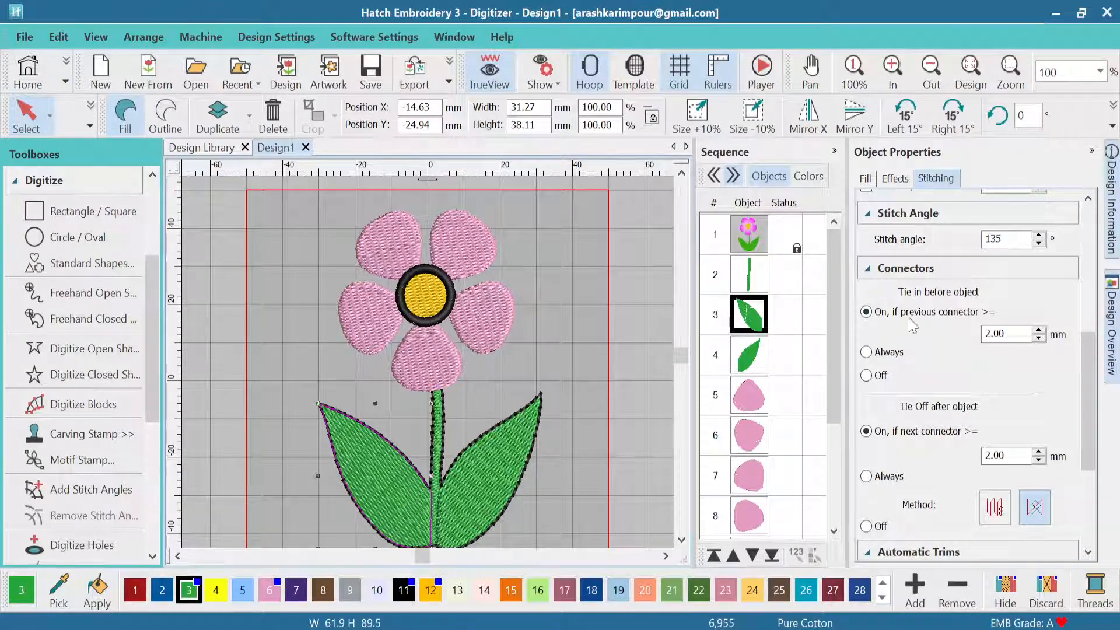
left_click(465, 488)
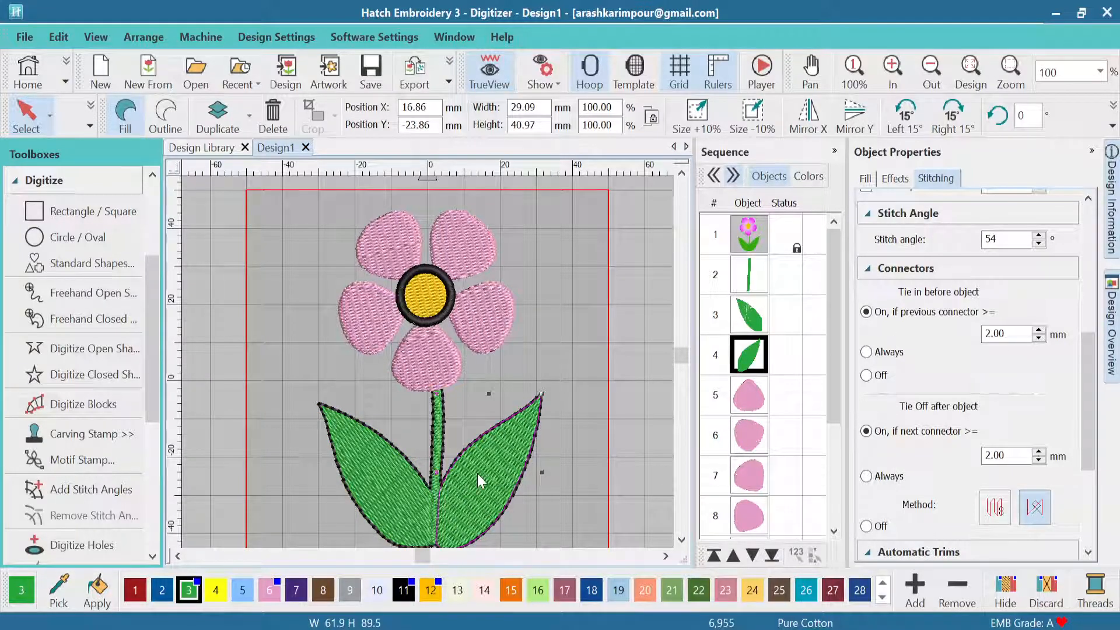
Set the right leaf fill, object 4, to Always tie off after the object.
left_click(866, 476)
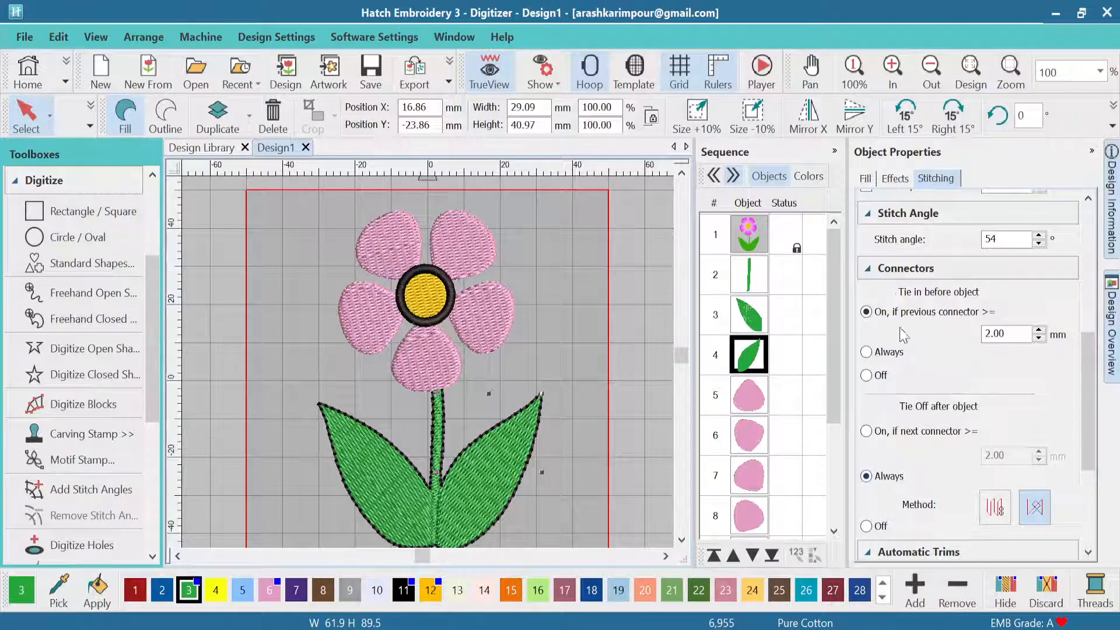
left_click(869, 434)
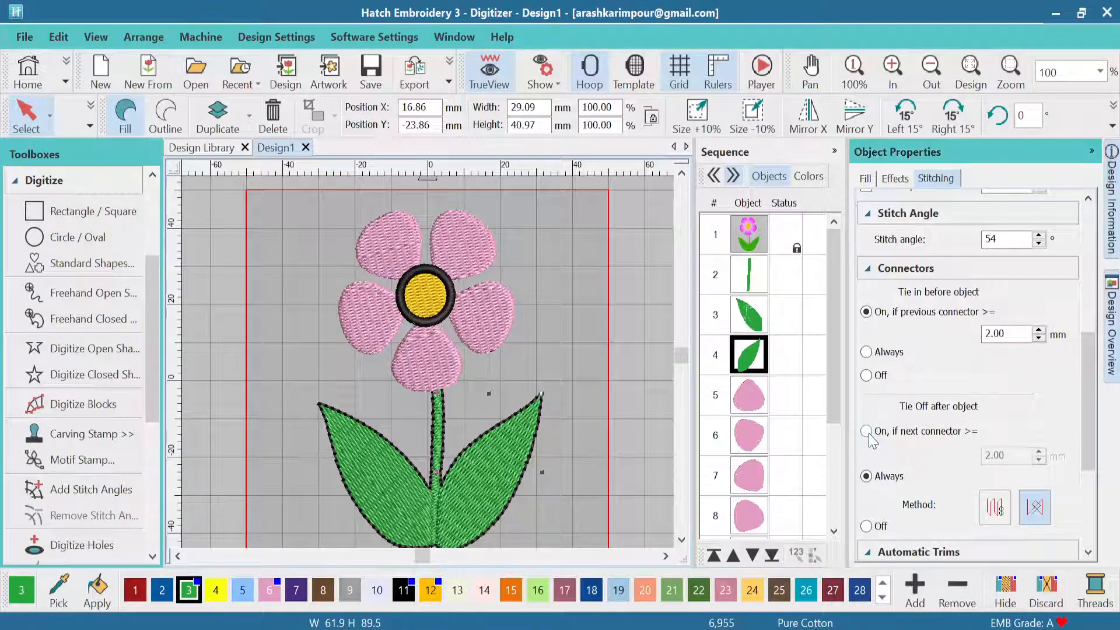
left_click(866, 475)
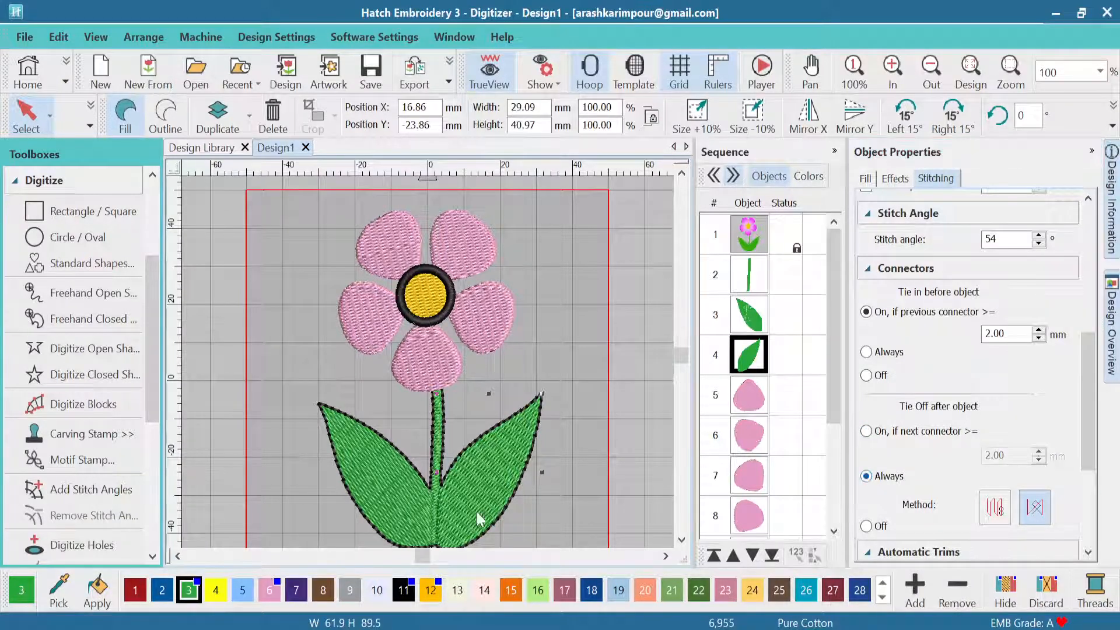
Check the connector and automatic trim settings of the petals, yellow centre, leaf-and-stem outline and black ring, leaving nothing selected.
left_click(429, 359)
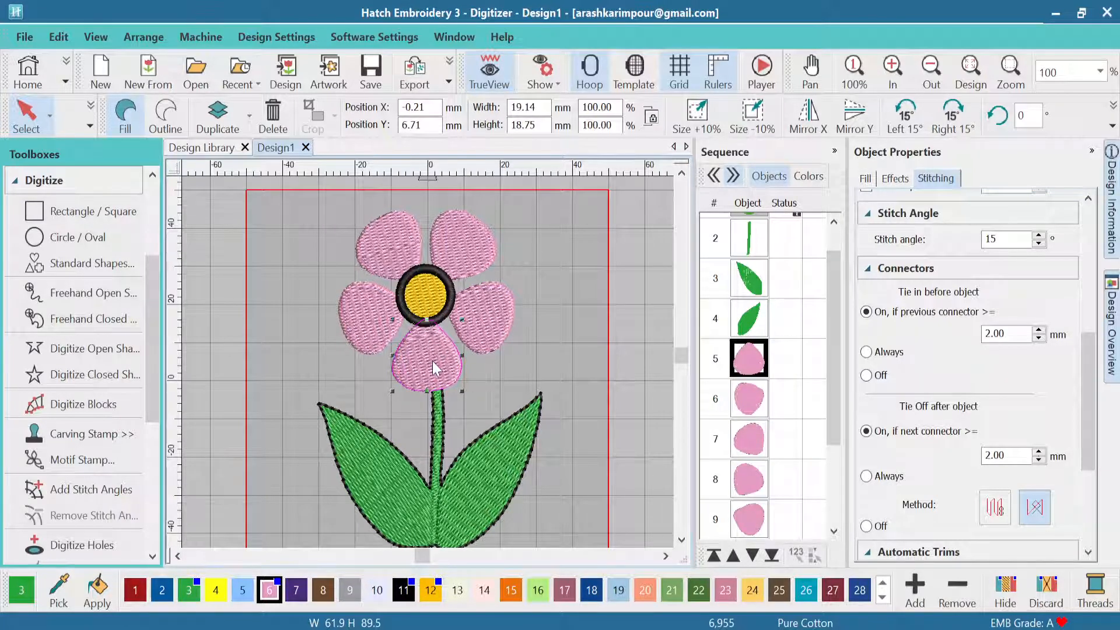
left_click(499, 322)
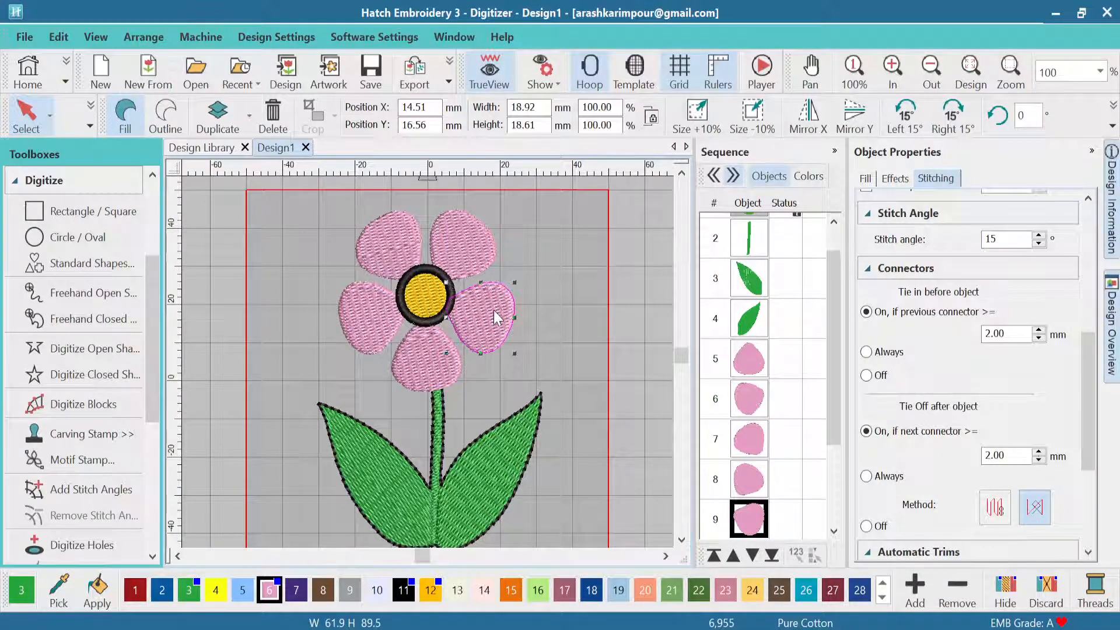
left_click(428, 296)
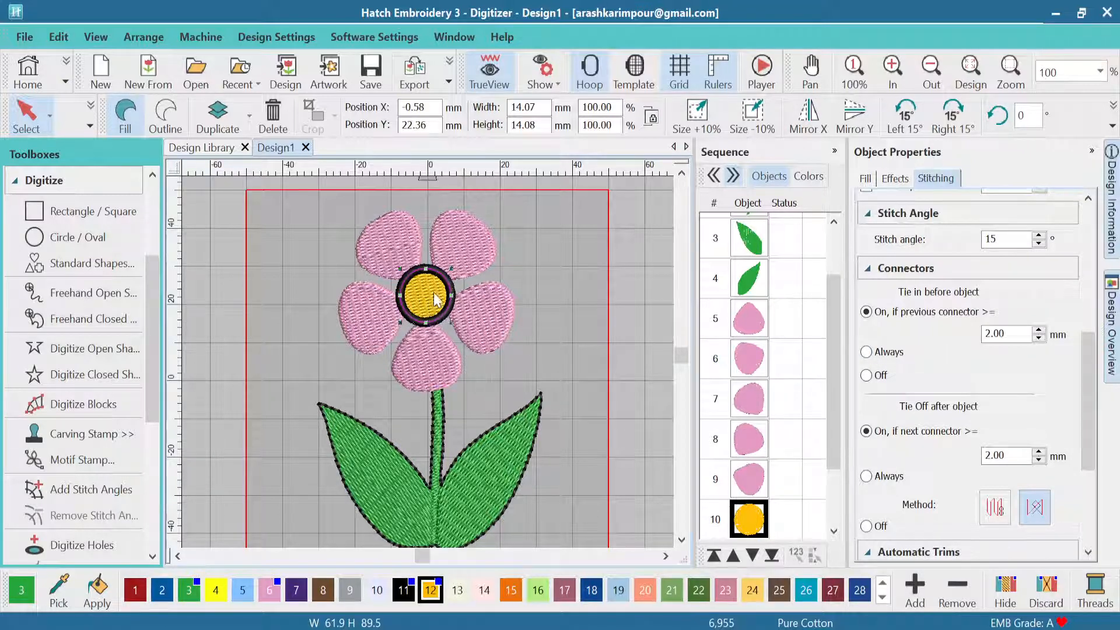
scroll(831, 426, "down", 2)
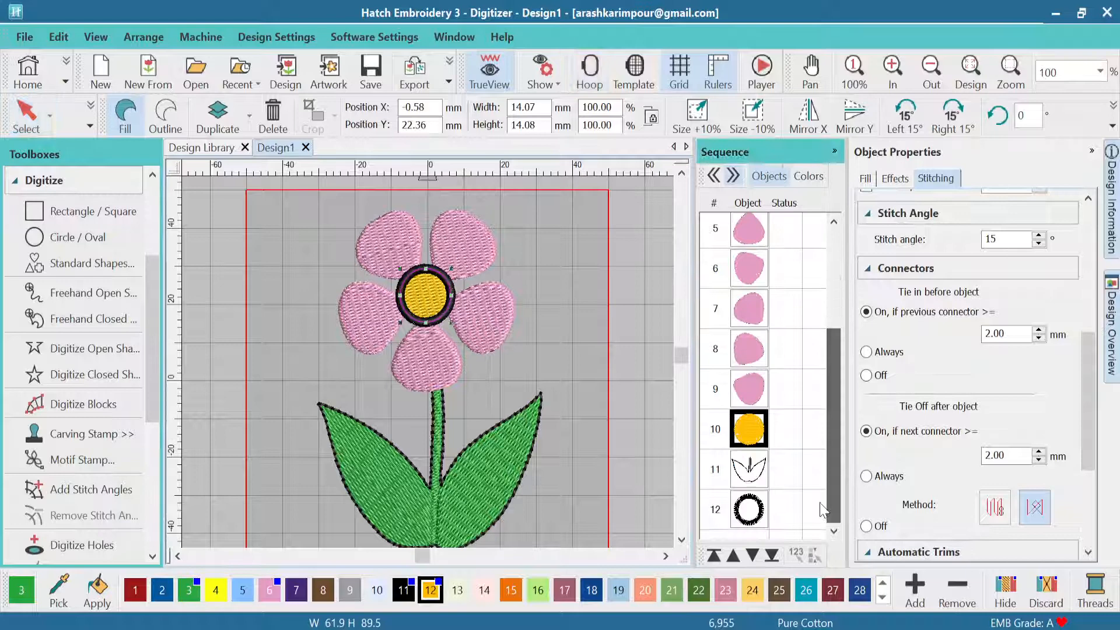
left_click(752, 469)
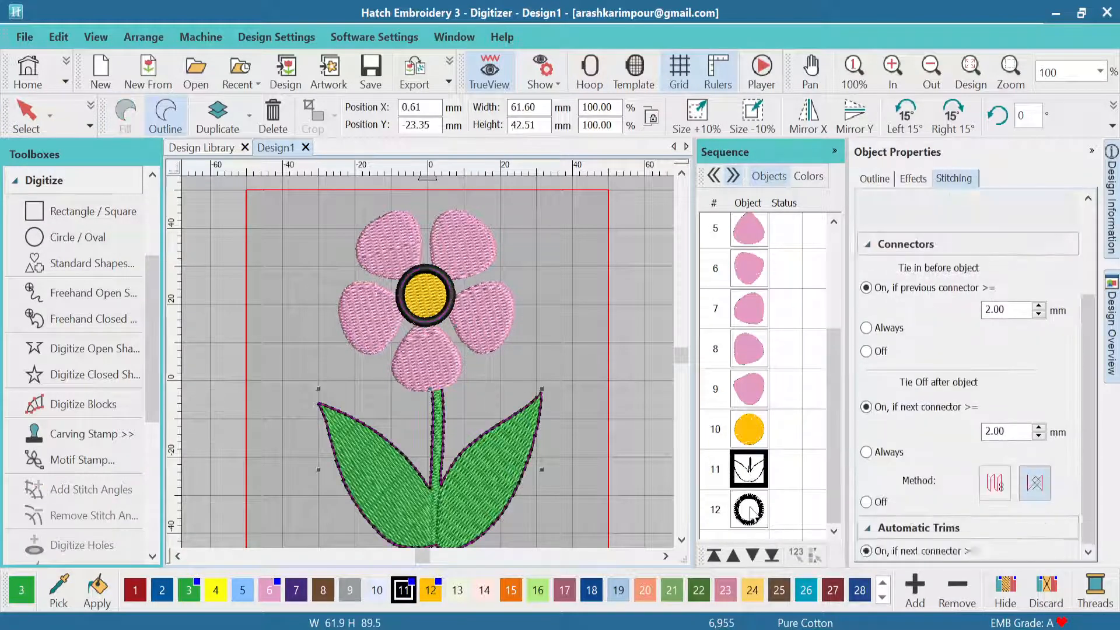
left_click(749, 508)
left_click(747, 474)
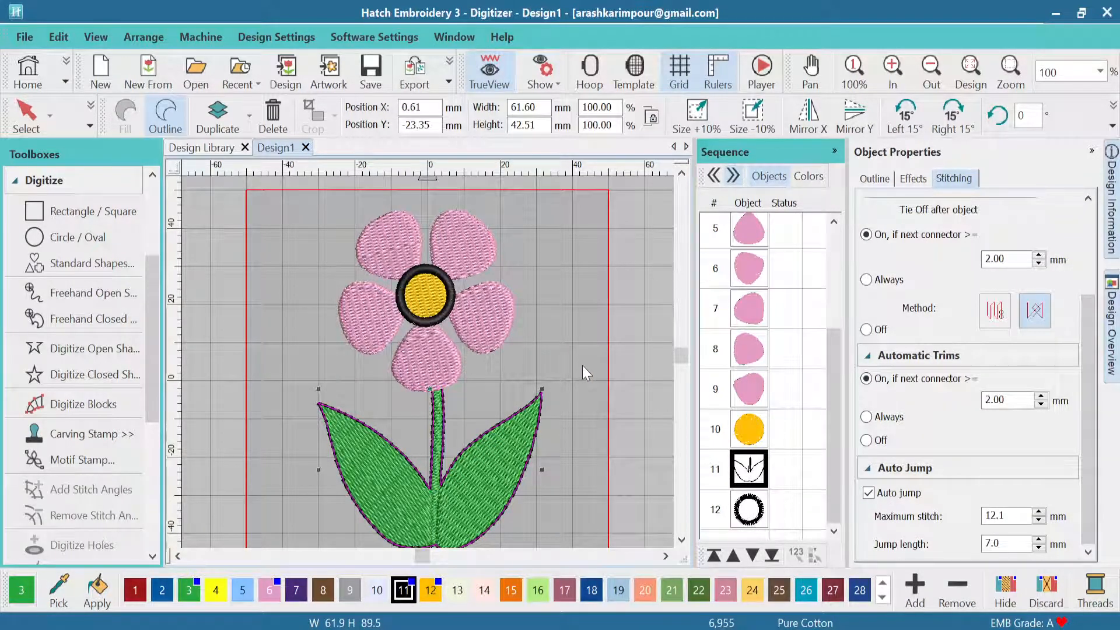
left_click(626, 380)
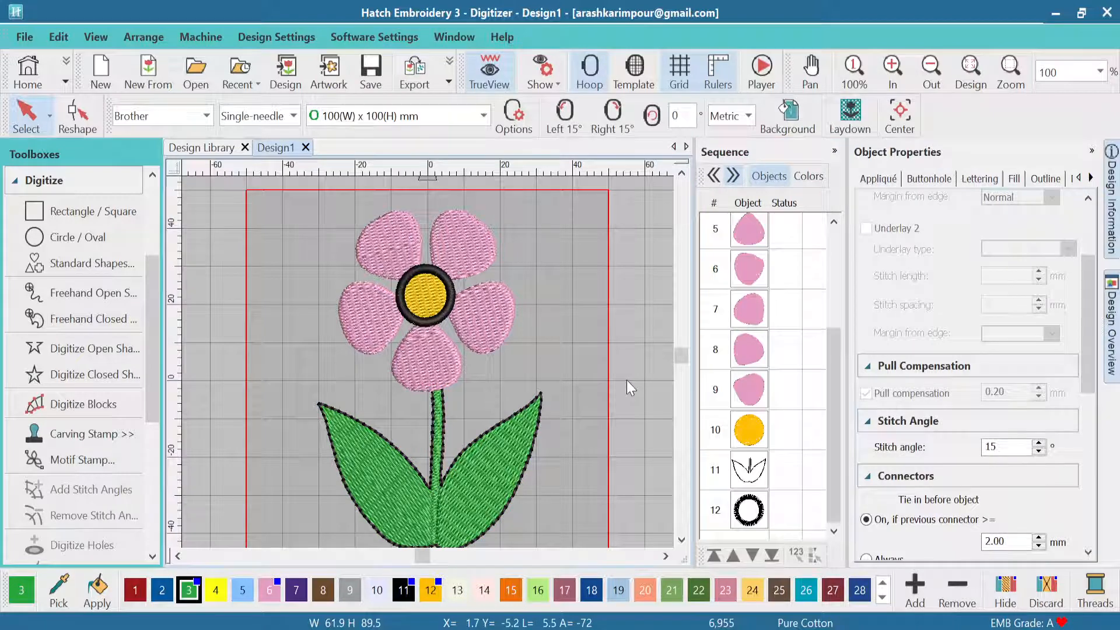